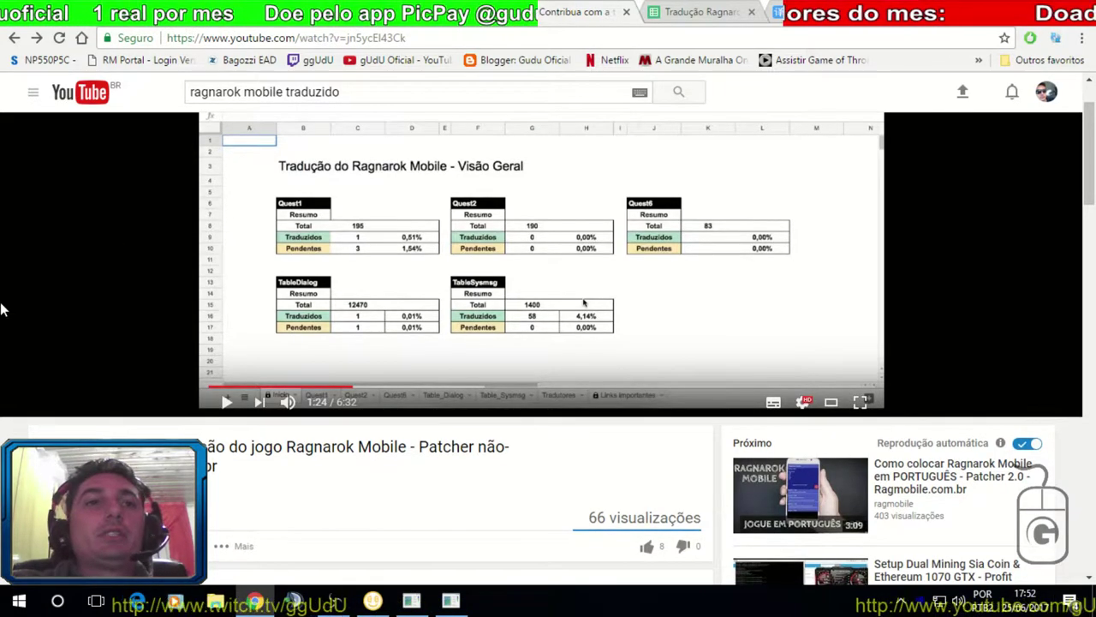
Switch from the video page to the Tradução Ragnarok Mobile spreadsheet and discard the open edit in B5.
{"action": "scroll", "coordinate": [114, 238], "scroll_direction": "down", "scroll_amount": 3}
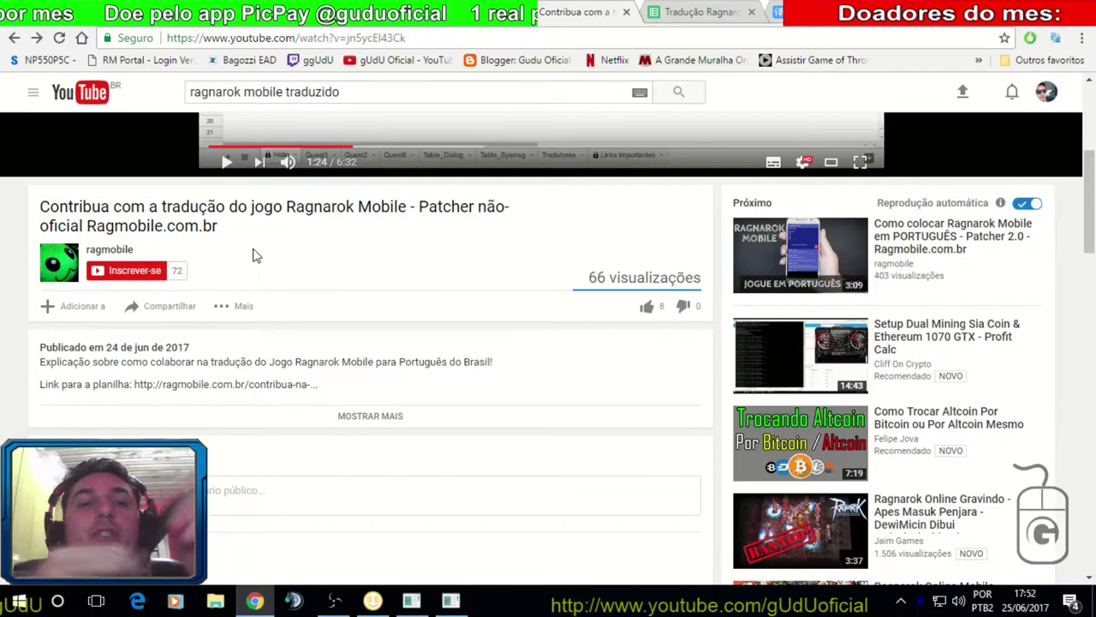
{"action": "left_click", "coordinate": [692, 12]}
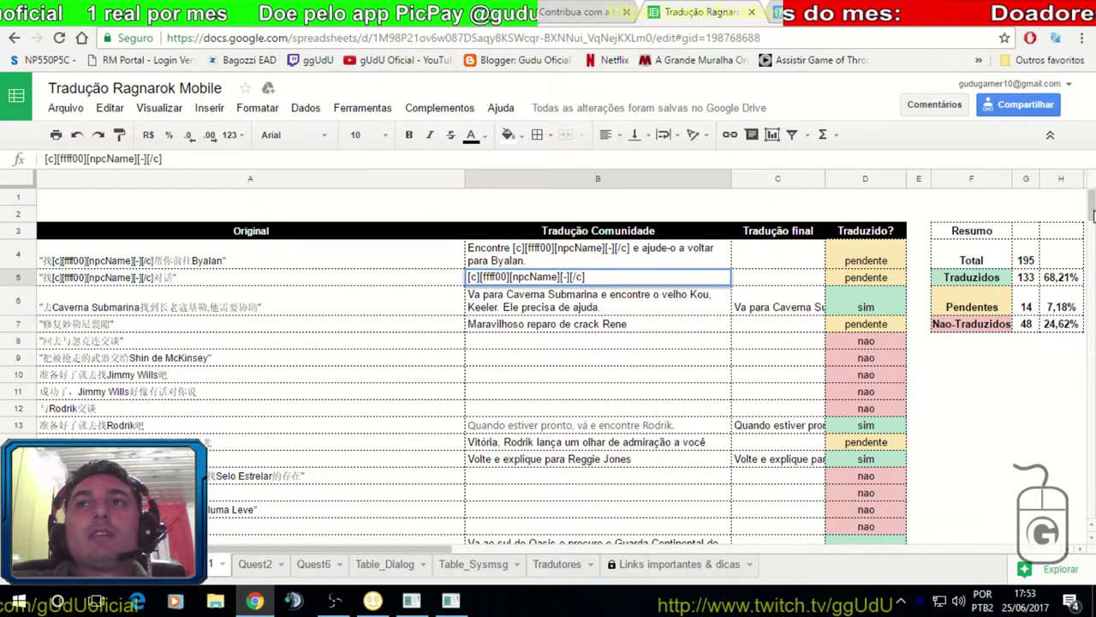
{"action": "scroll", "coordinate": [1093, 217], "scroll_direction": "down", "scroll_amount": 1}
{"action": "scroll", "coordinate": [1092, 216], "scroll_direction": "down", "scroll_amount": 1}
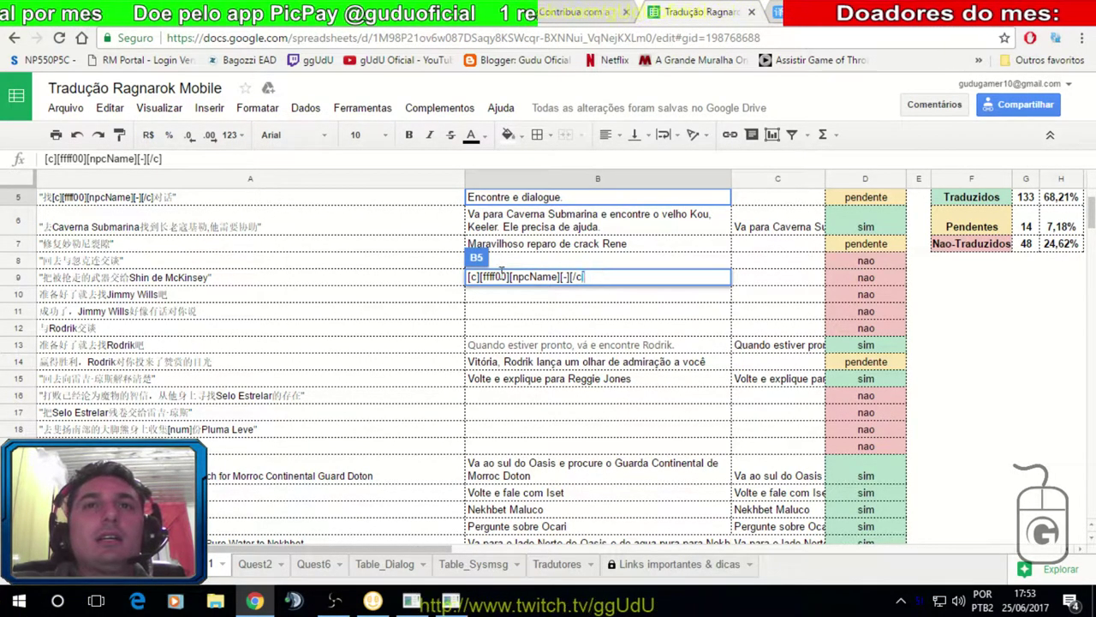
{"action": "key", "text": "Escape"}
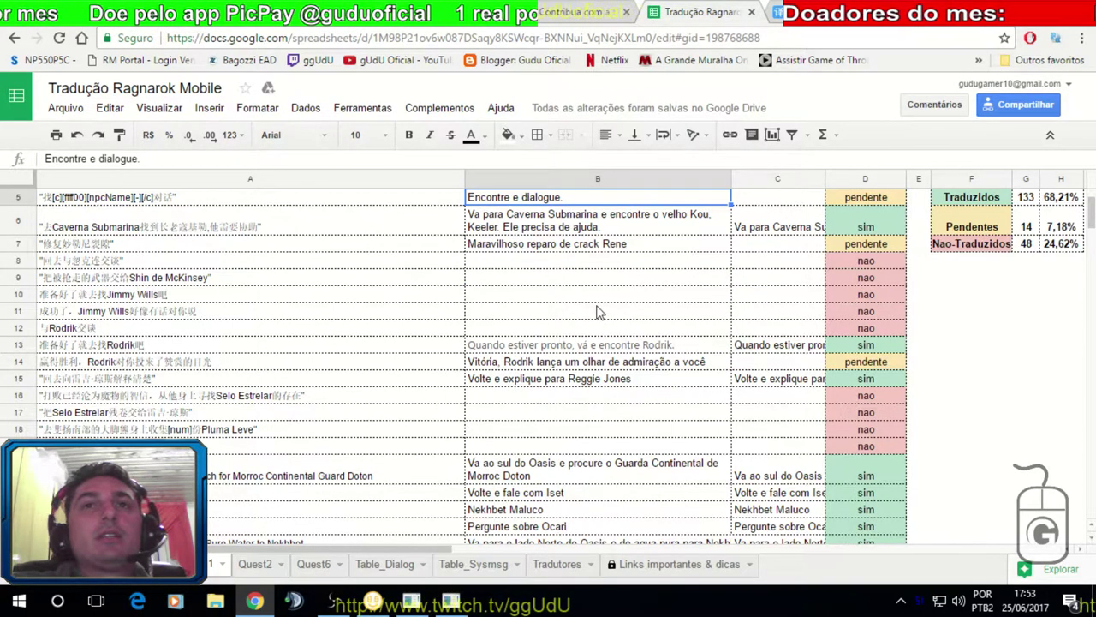
Copy the original Chinese phrase from A5 and add it in Baidu Translate two lines below the Portuguese draft, whose word "Encontre" is selected.
{"action": "left_click", "coordinate": [160, 198]}
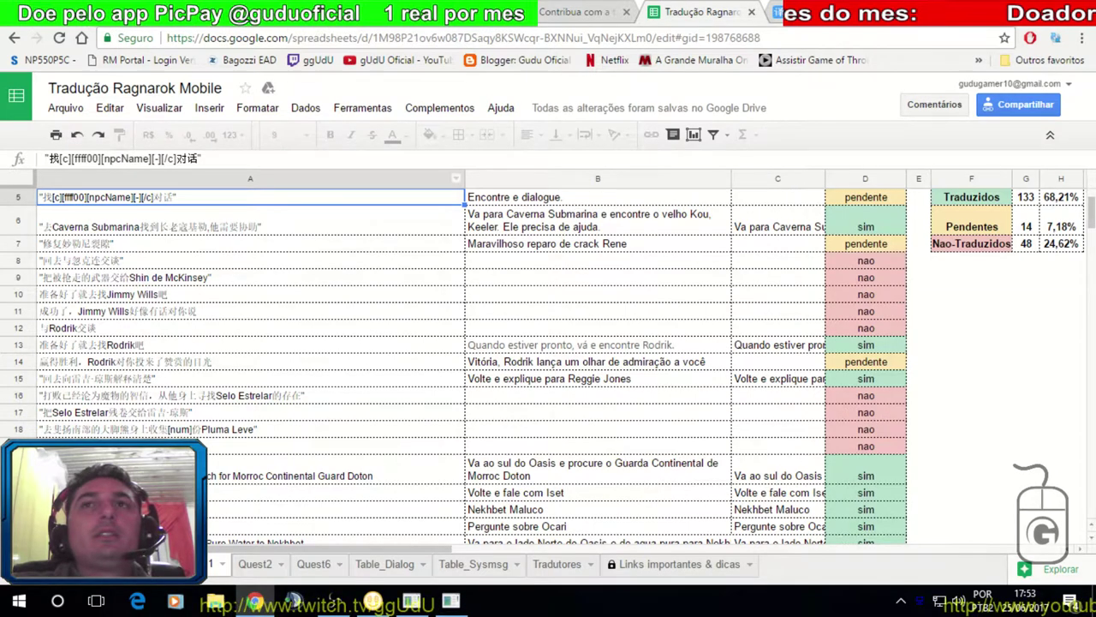
{"action": "left_click", "coordinate": [805, 12]}
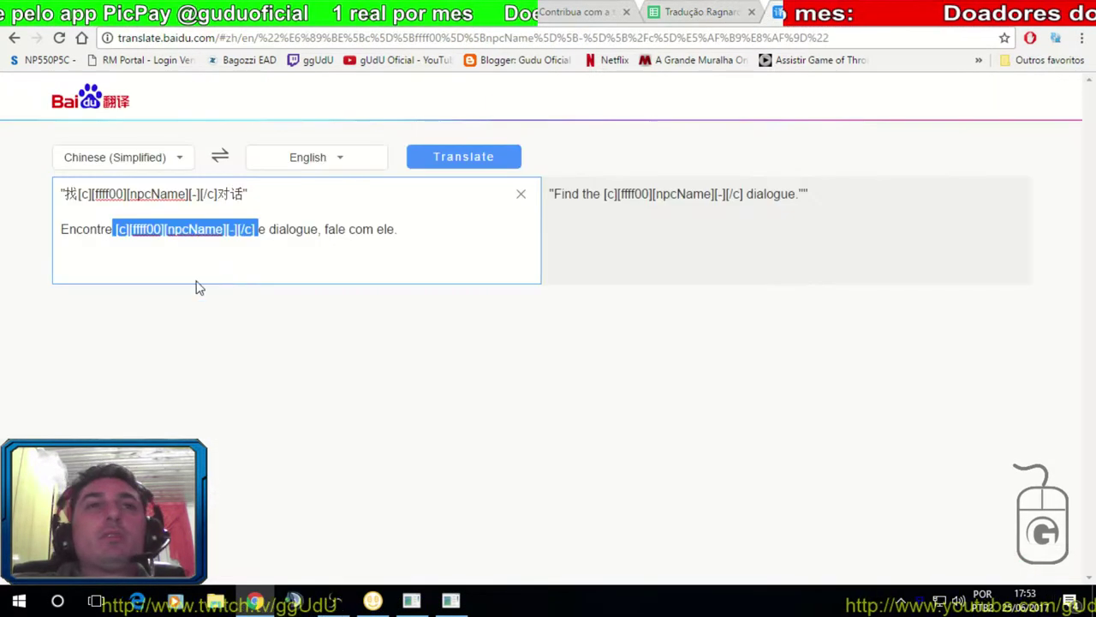
{"action": "left_click", "coordinate": [377, 233]}
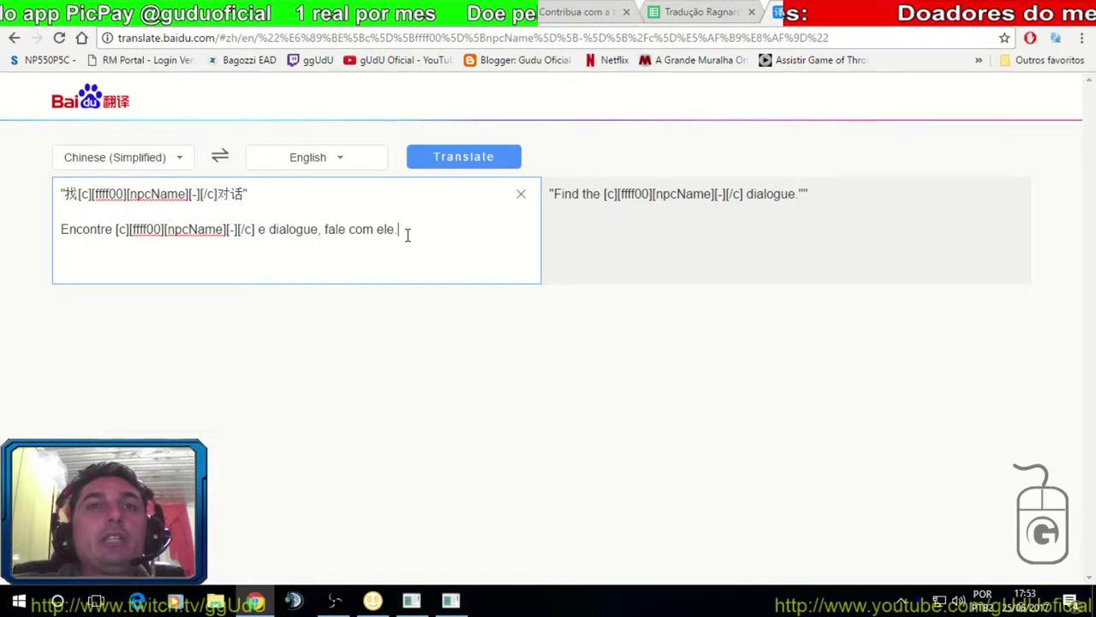
{"action": "key", "text": "Return"}
{"action": "key", "text": "Return"}
{"action": "type", "text": "\"找[c][ffff00][npcName][-][/c]对话\""}
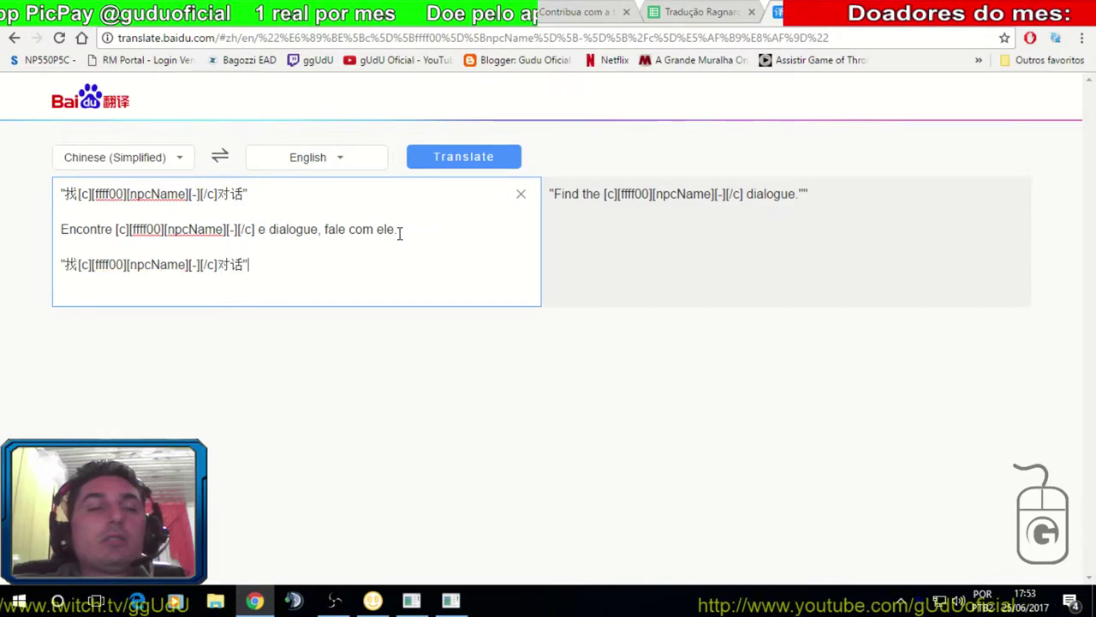
{"action": "left_click", "coordinate": [116, 230]}
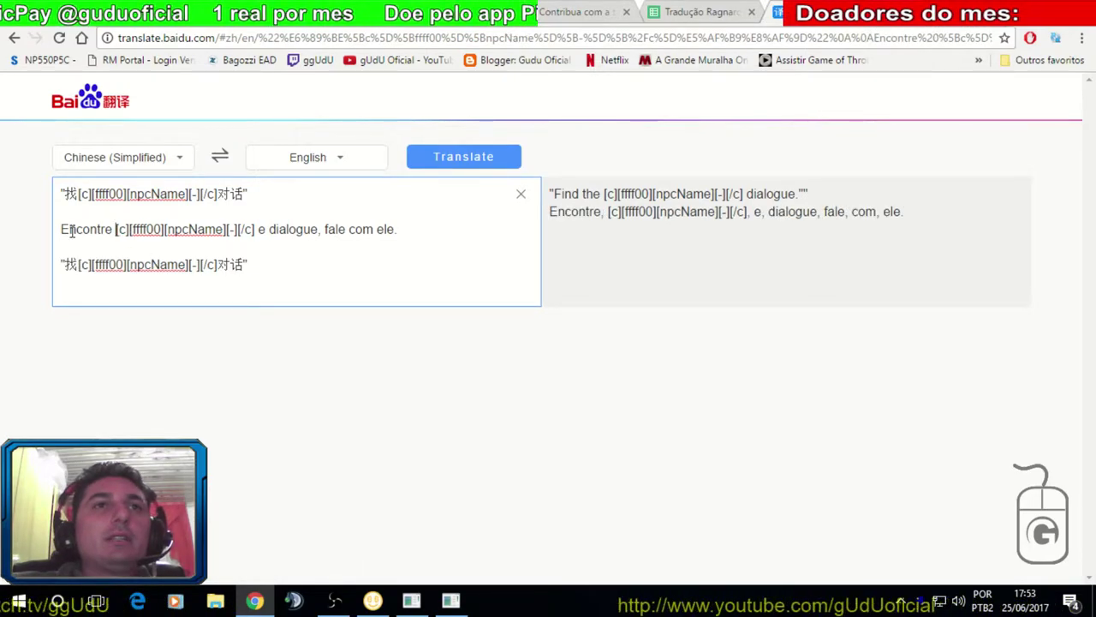
{"action": "double_click", "coordinate": [72, 231]}
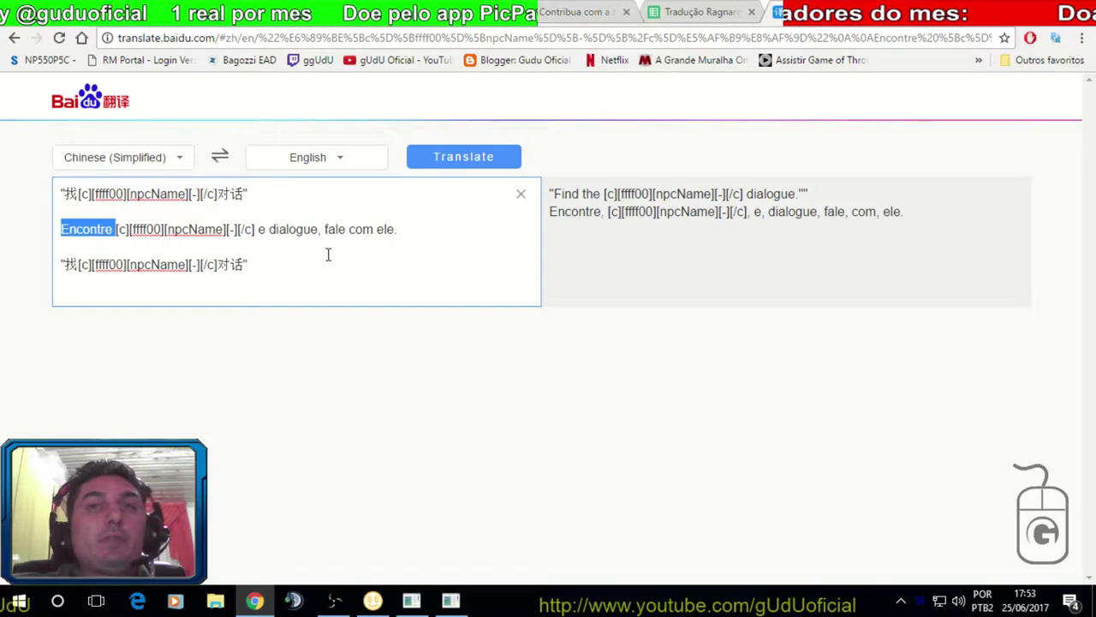
Back in the spreadsheet, enclose the B4 community translation in double quotation marks.
{"action": "left_click", "coordinate": [707, 12]}
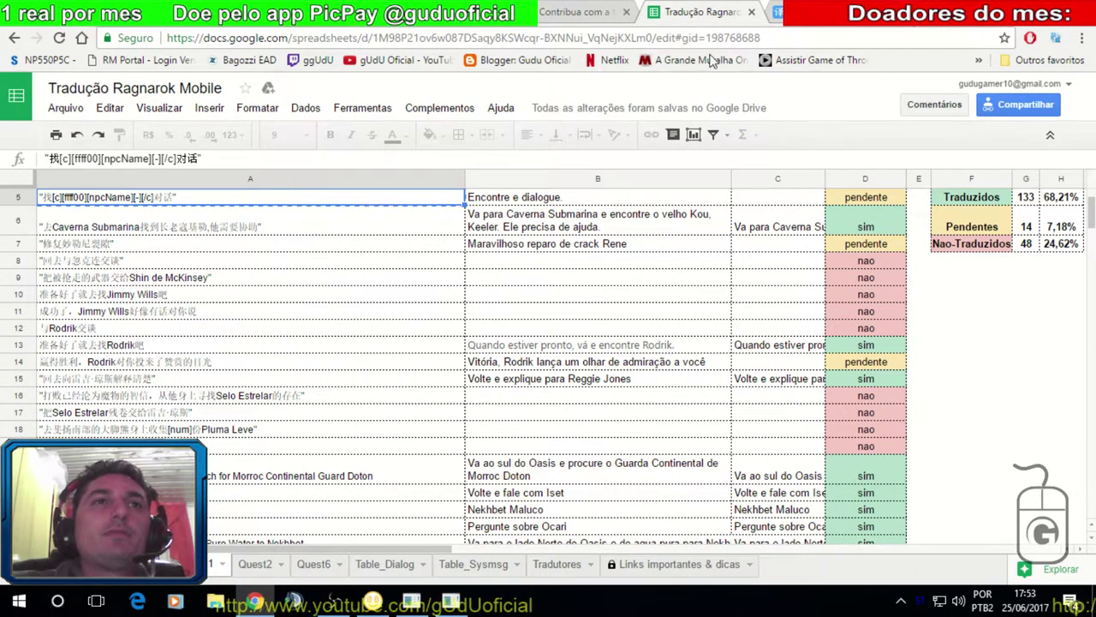
{"action": "scroll", "coordinate": [445, 264], "scroll_direction": "up", "scroll_amount": 2}
{"action": "scroll", "coordinate": [300, 292], "scroll_direction": "down", "scroll_amount": 1}
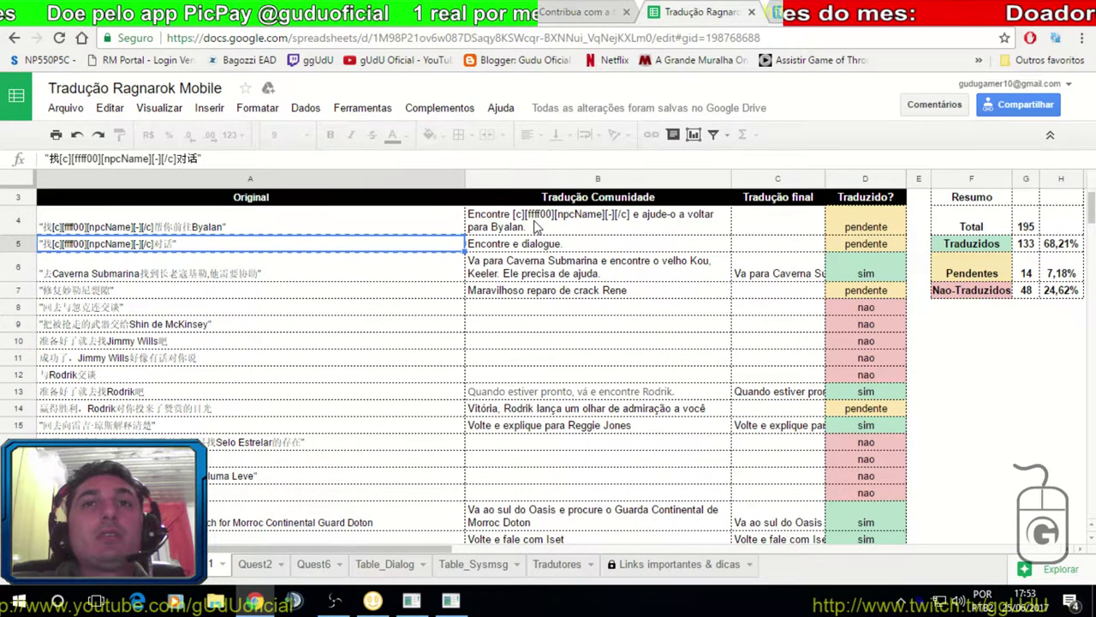
{"action": "left_click", "coordinate": [483, 223]}
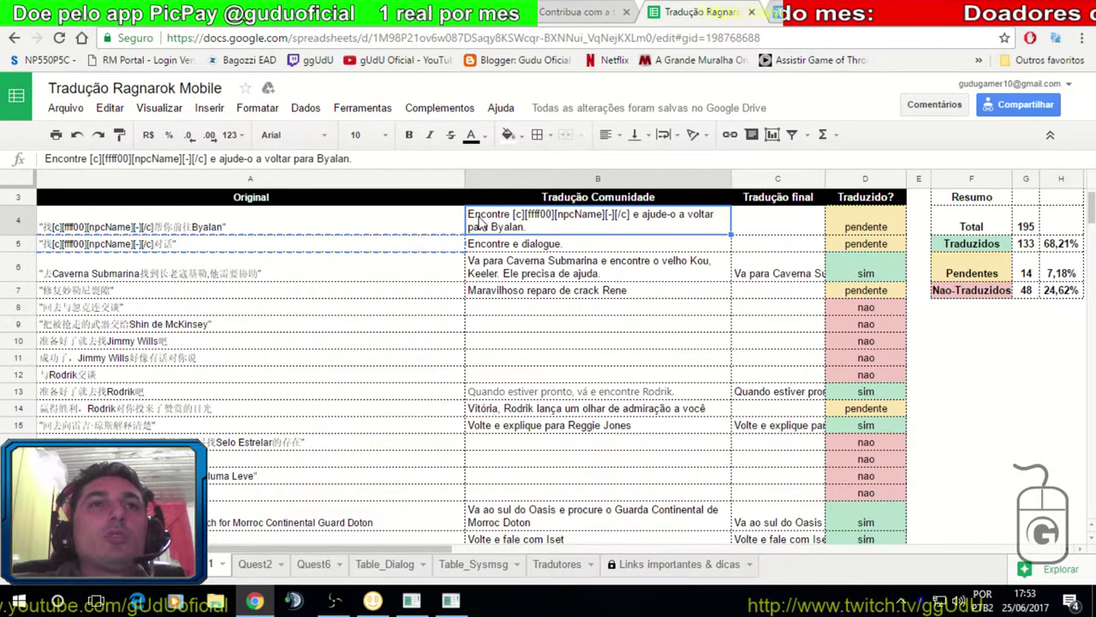
{"action": "double_click", "coordinate": [518, 229]}
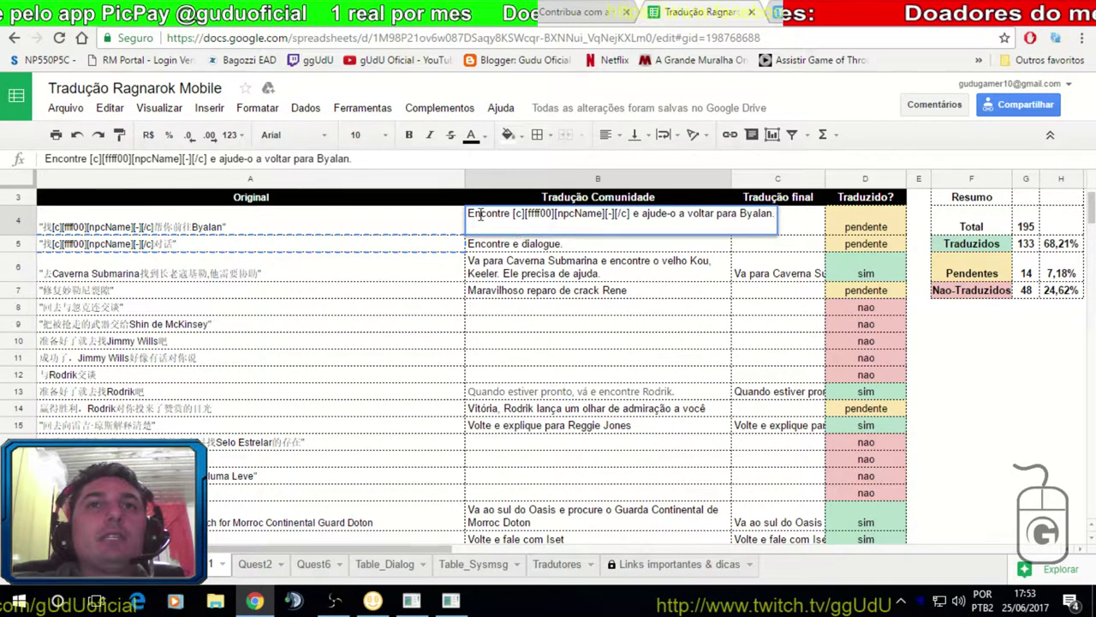
{"action": "key", "text": "Left"}
{"action": "key", "text": "Left"}
{"action": "key", "text": "Left"}
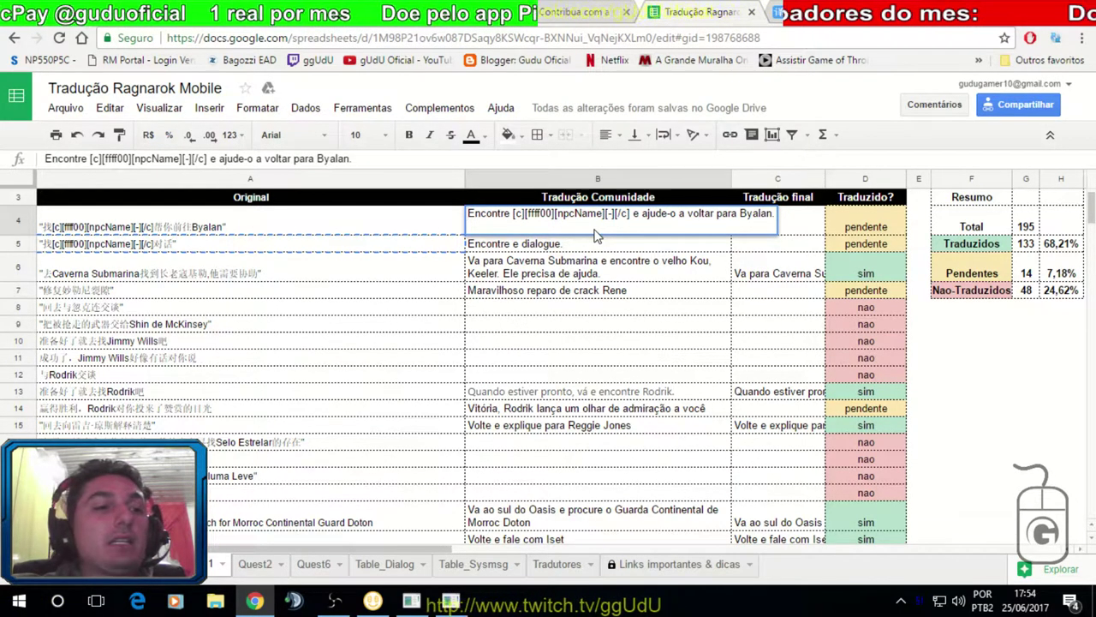
{"action": "type", "text": "\""}
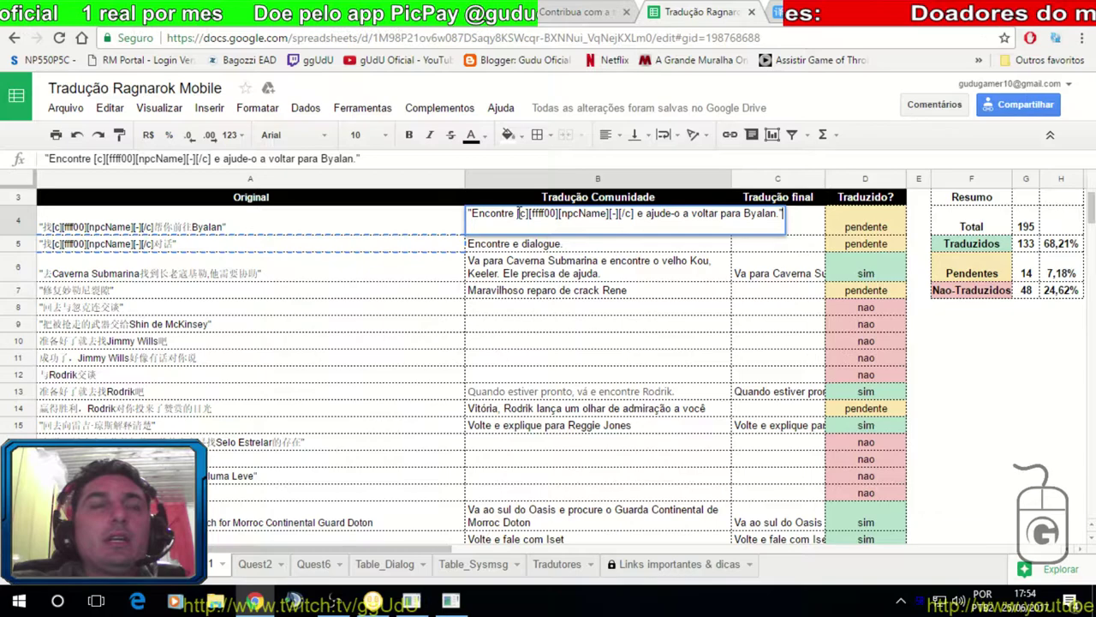
Copy the tag [c][ffff00][npcName][-][/c] from B4 into B5 after "Encontre" and enclose the B5 sentence in double quotation marks.
{"action": "left_click", "coordinate": [619, 214]}
{"action": "left_click_drag", "start_coordinate": [632, 215], "coordinate": [516, 213]}
{"action": "key", "text": "ctrl+c"}
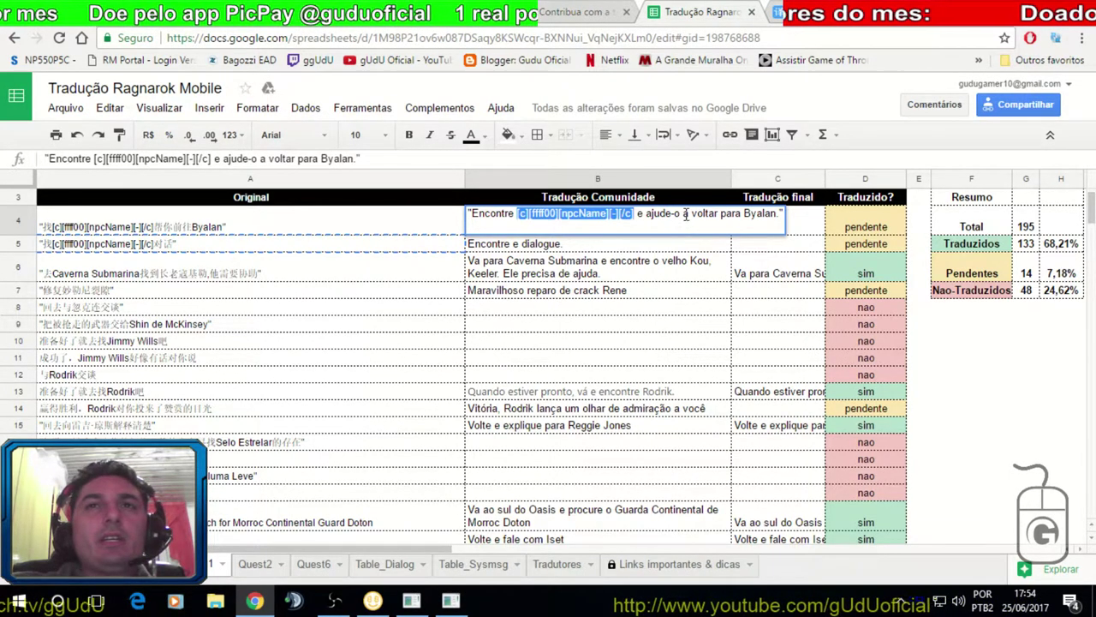
{"action": "left_click", "coordinate": [586, 246]}
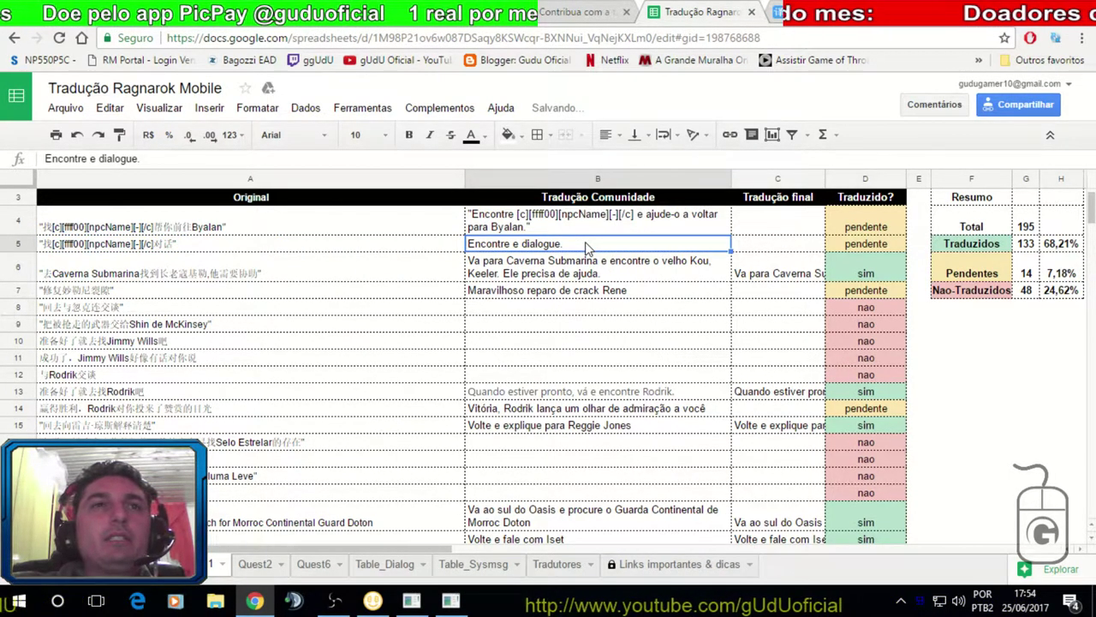
{"action": "double_click", "coordinate": [525, 243]}
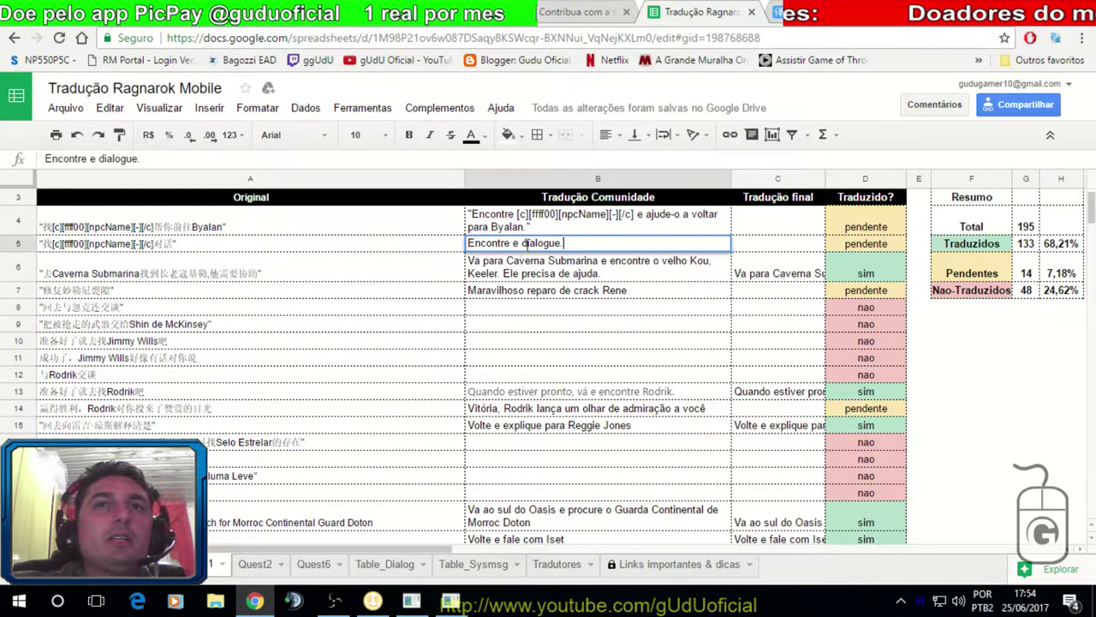
{"action": "key", "text": "ctrl+v"}
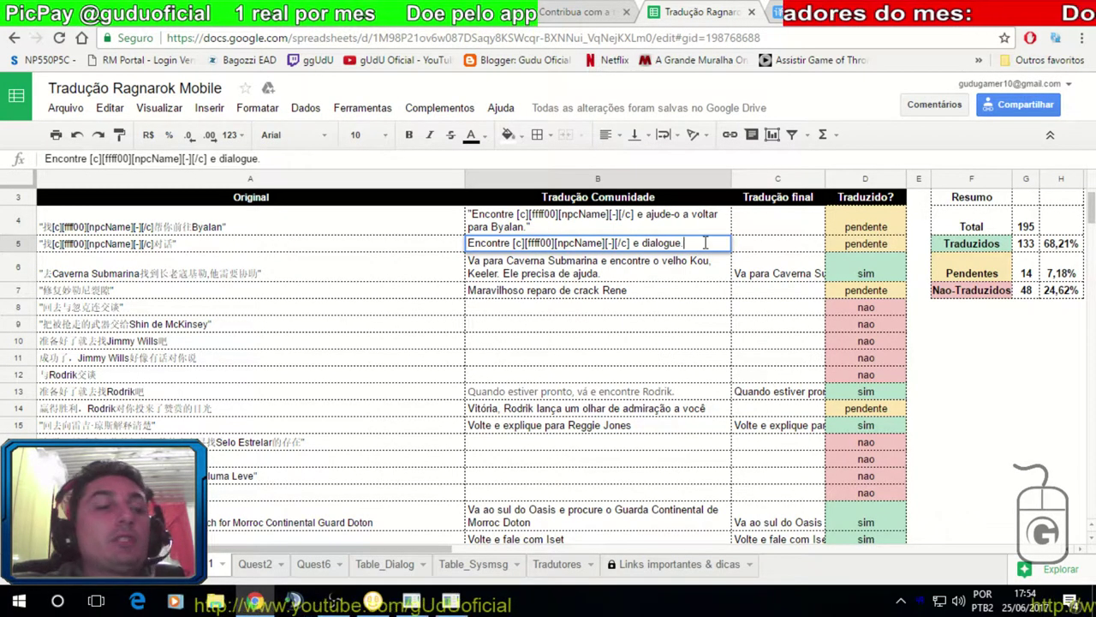
{"action": "type", "text": "\""}
{"action": "key", "text": "Home"}
{"action": "type", "text": "\""}
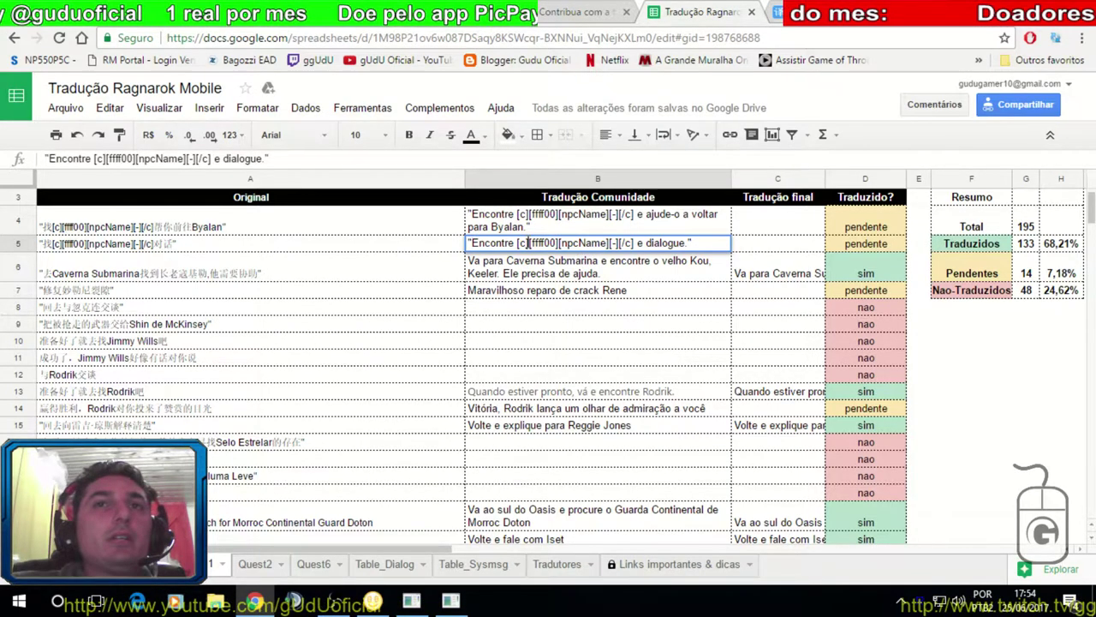
Try "fale com ele" in place of "dialogue" in the B5 translation and put the word "dialogue" back.
{"action": "double_click", "coordinate": [665, 244]}
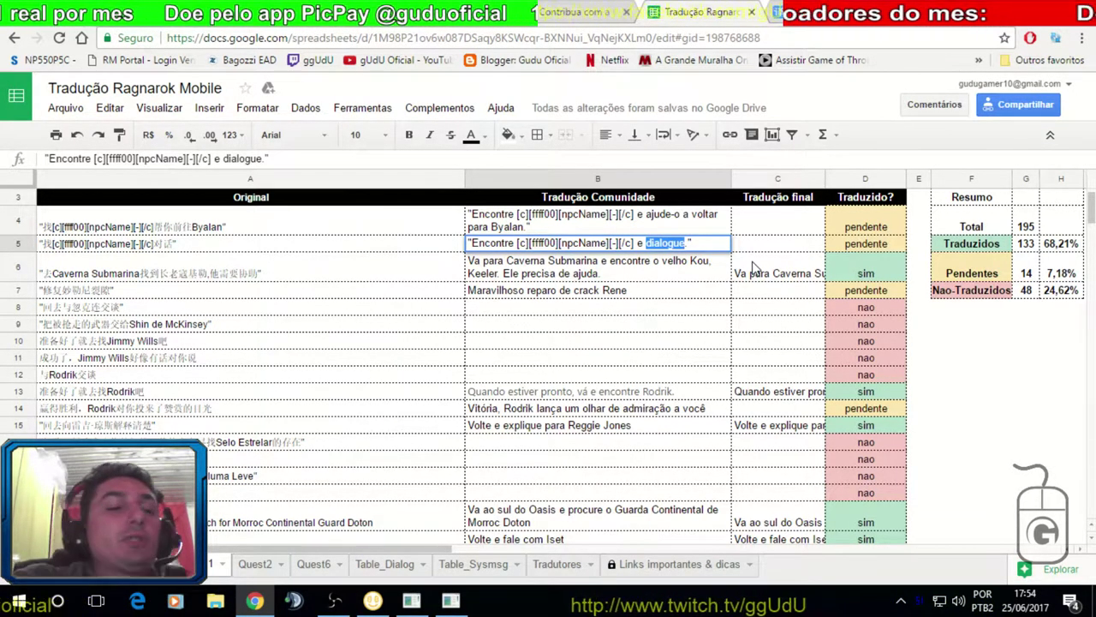
{"action": "type", "text": "con"}
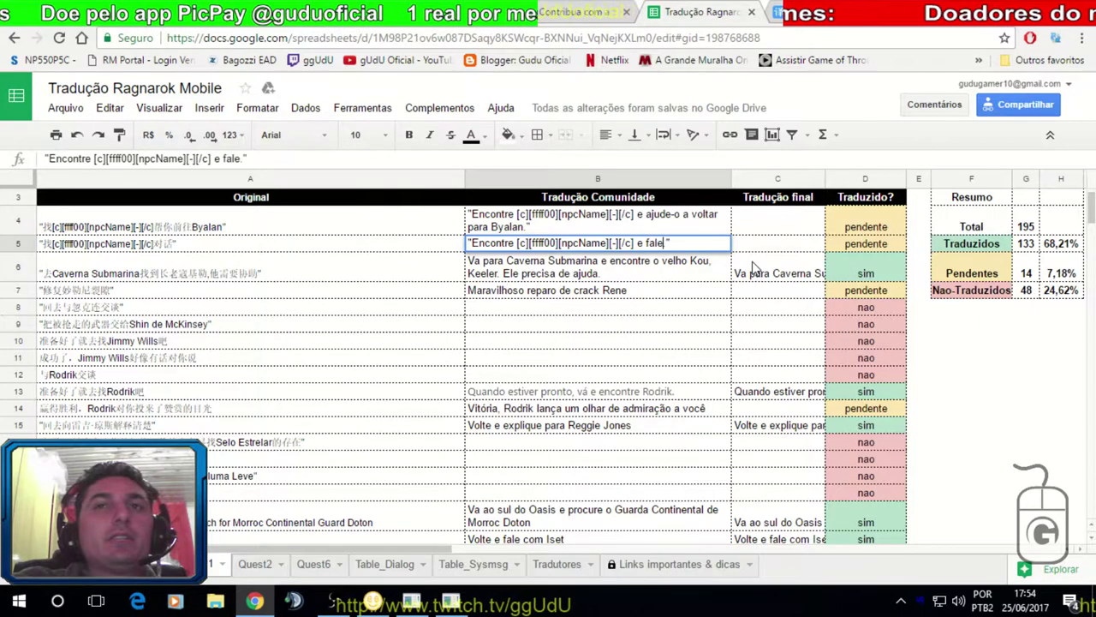
{"action": "key", "text": "BackSpace"}
{"action": "key", "text": "BackSpace"}
{"action": "type", "text": "om ele"}
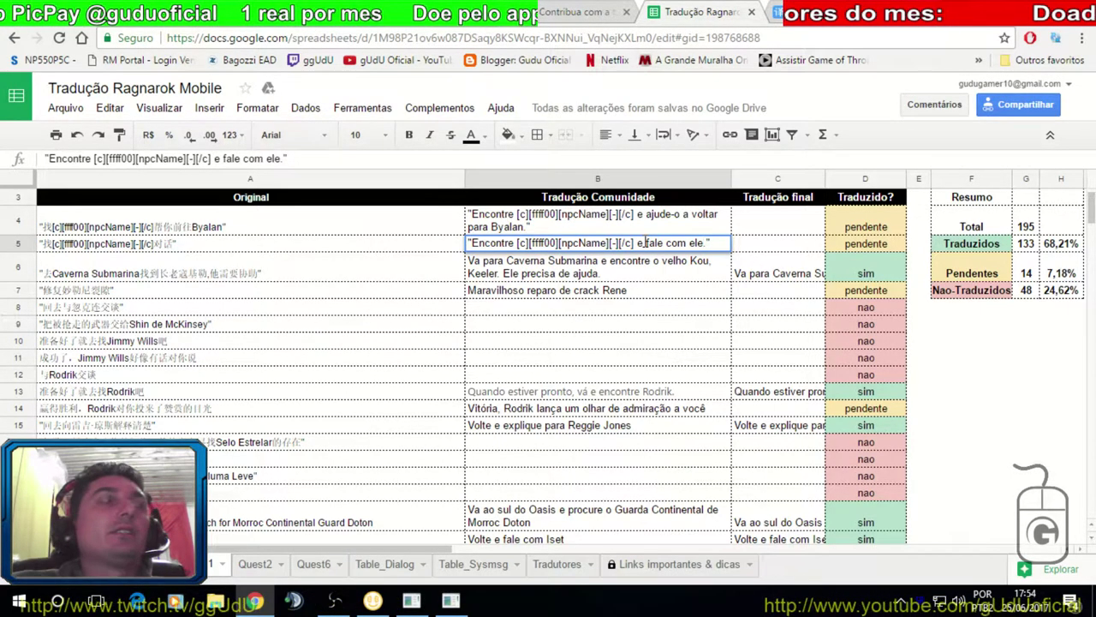
{"action": "left_click_drag", "start_coordinate": [645, 243], "coordinate": [705, 244]}
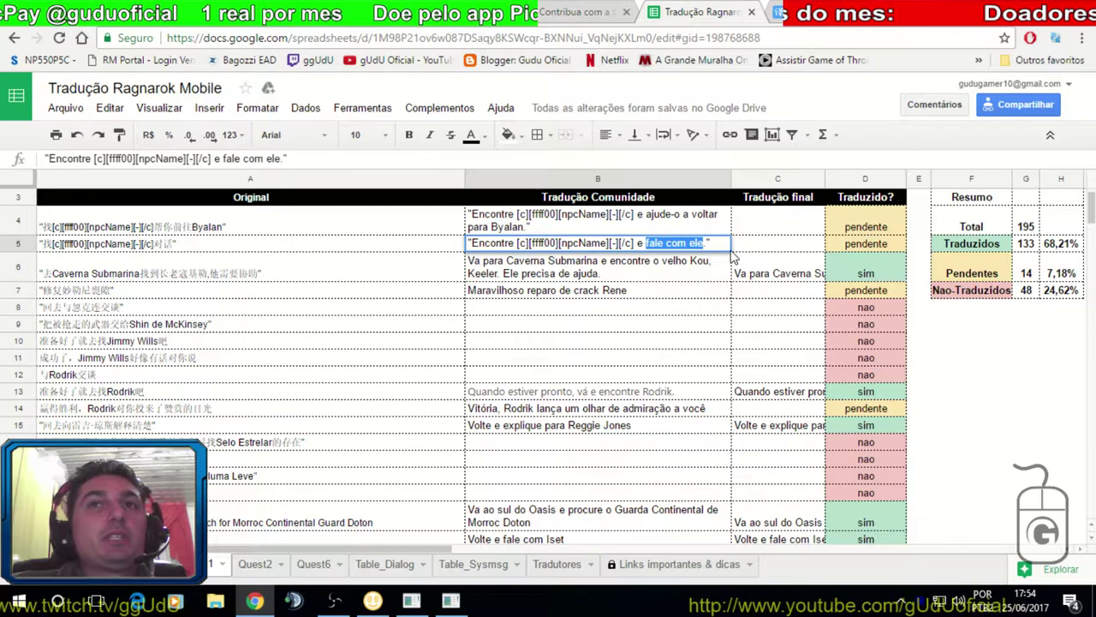
{"action": "type", "text": "dialogue"}
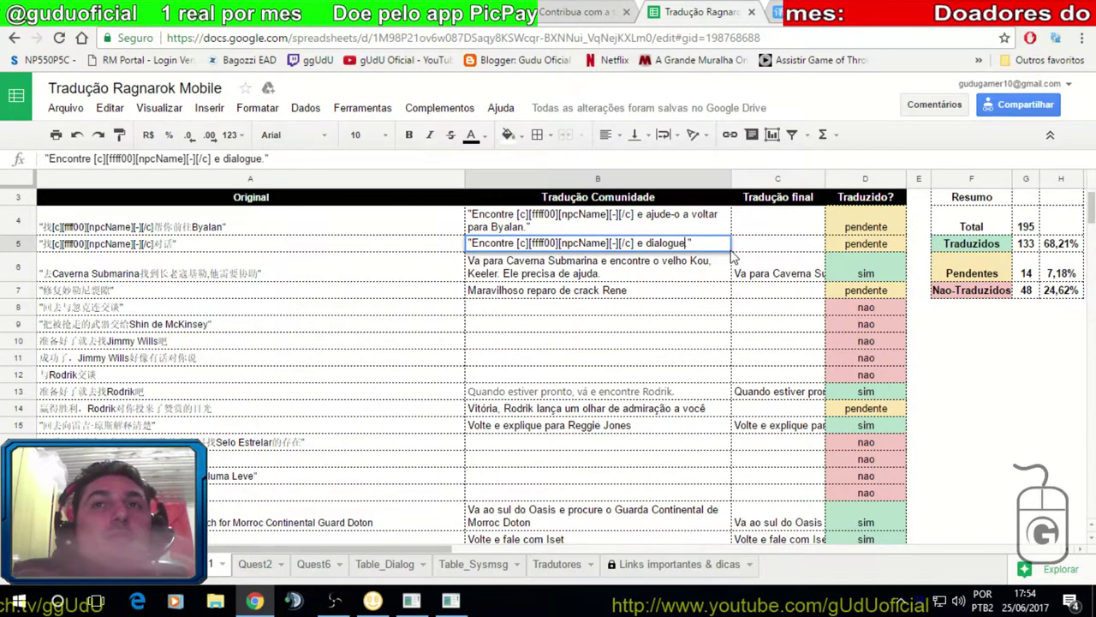
Replace "dialogue" with "converse" in the B5 translation and commit the cell.
{"action": "key", "text": "ctrl+shift+Left"}
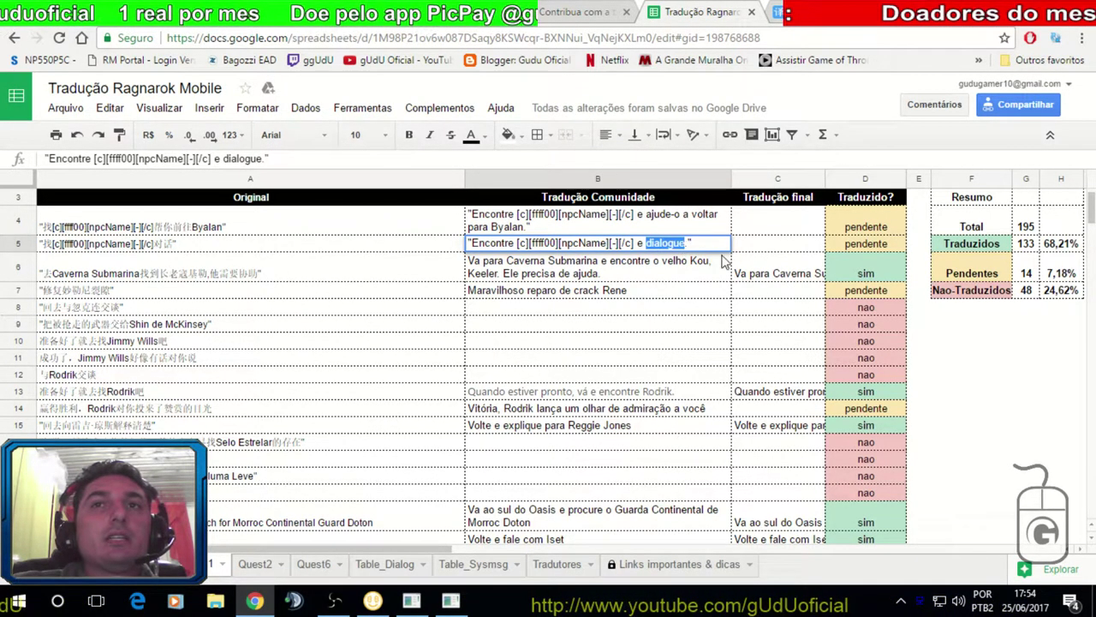
{"action": "type", "text": "consve"}
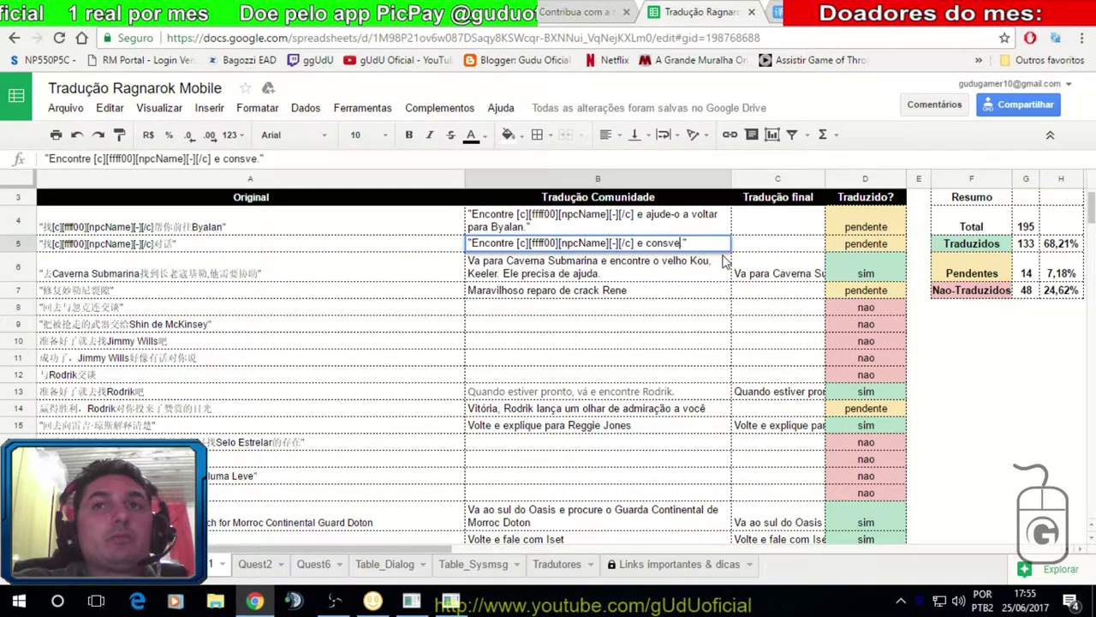
{"action": "key", "text": "BackSpace"}
{"action": "key", "text": "BackSpace"}
{"action": "key", "text": "BackSpace"}
{"action": "key", "text": "BackSpace"}
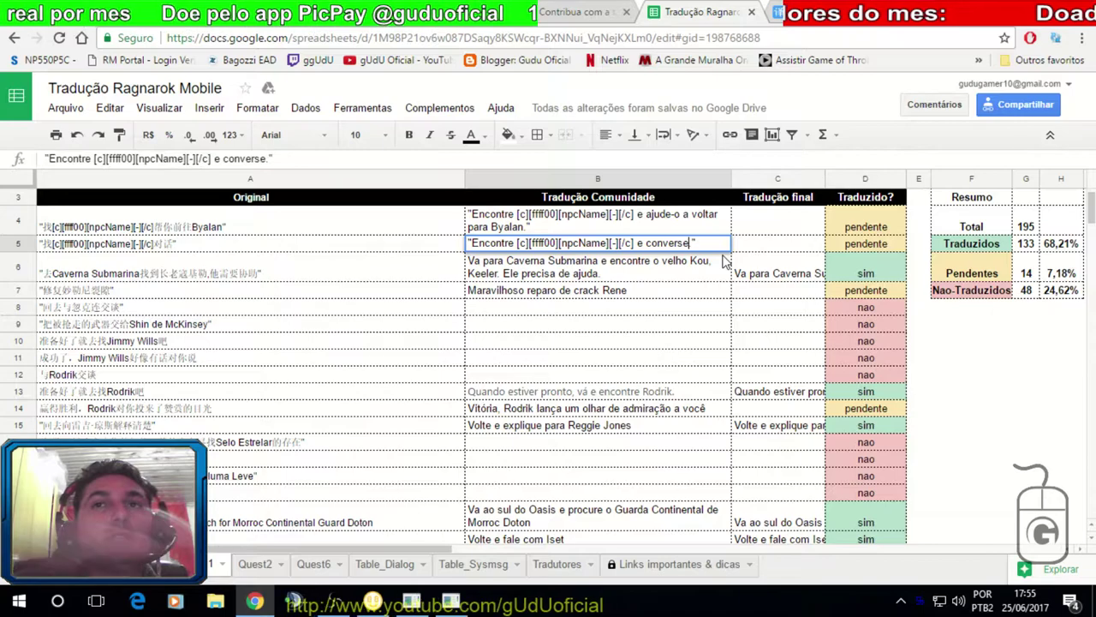
{"action": "key", "text": "Return"}
Translate the A8 phrase "回去与忽克连交谈" from simplified Chinese to English in Baidu Translate and return to the spreadsheet.
{"action": "left_click", "coordinate": [520, 305]}
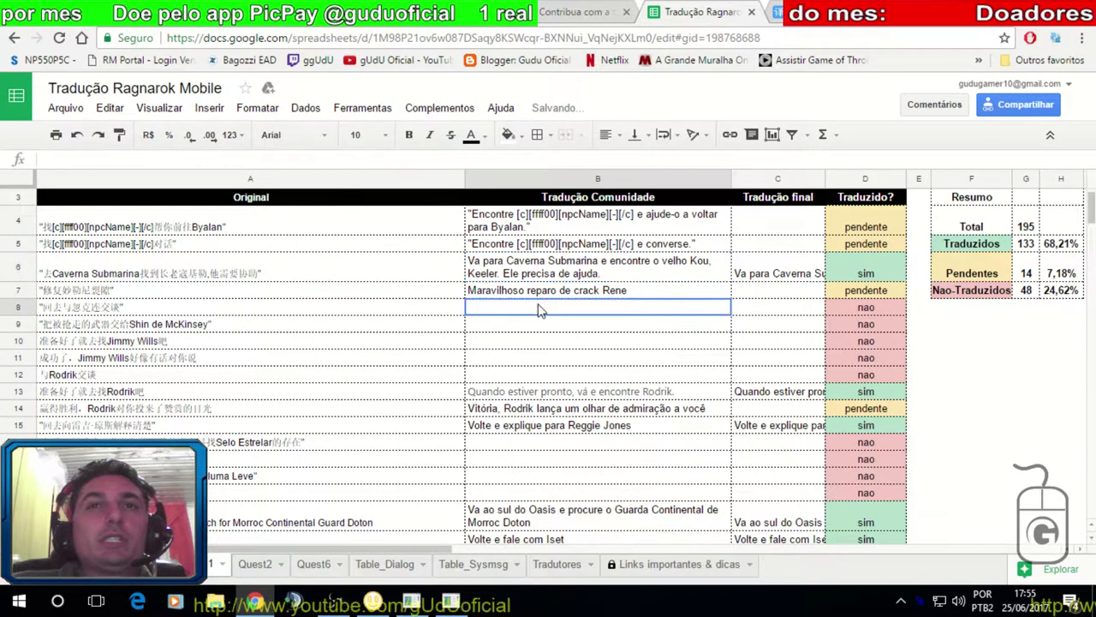
{"action": "left_click", "coordinate": [223, 310]}
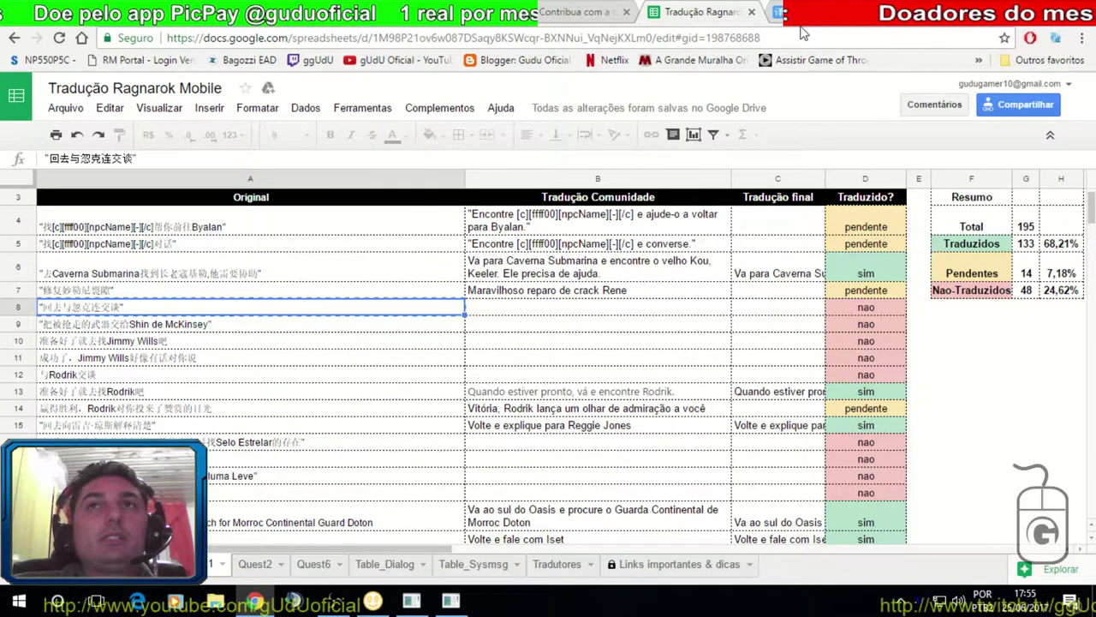
{"action": "key", "text": "ctrl+Tab"}
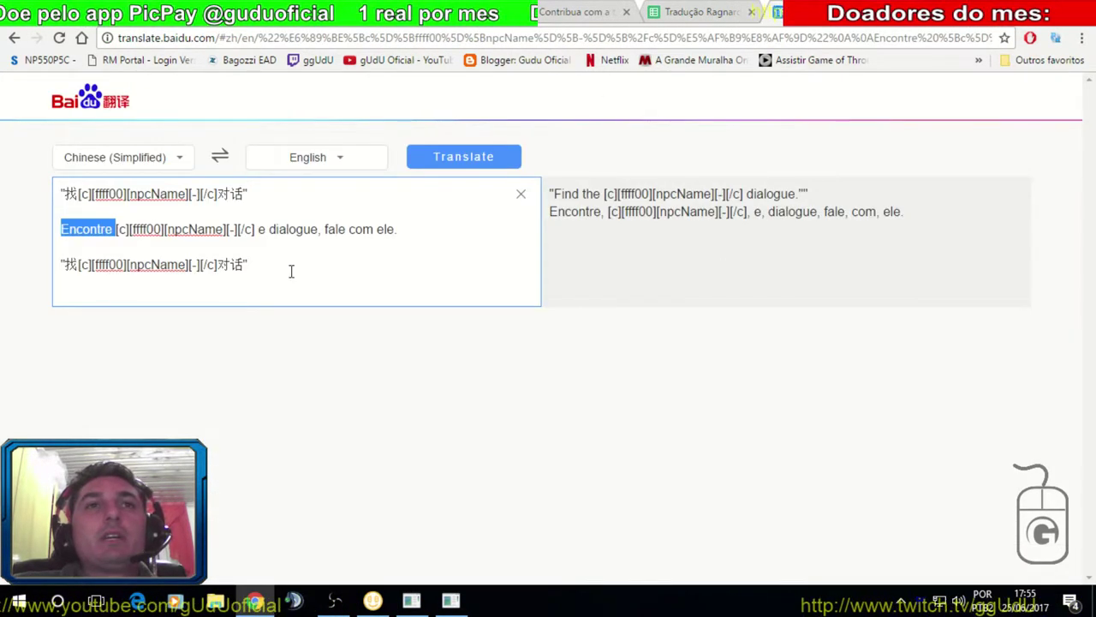
{"action": "key", "text": "ctrl+a"}
{"action": "type", "text": "\"回去与忽克连交谈\""}
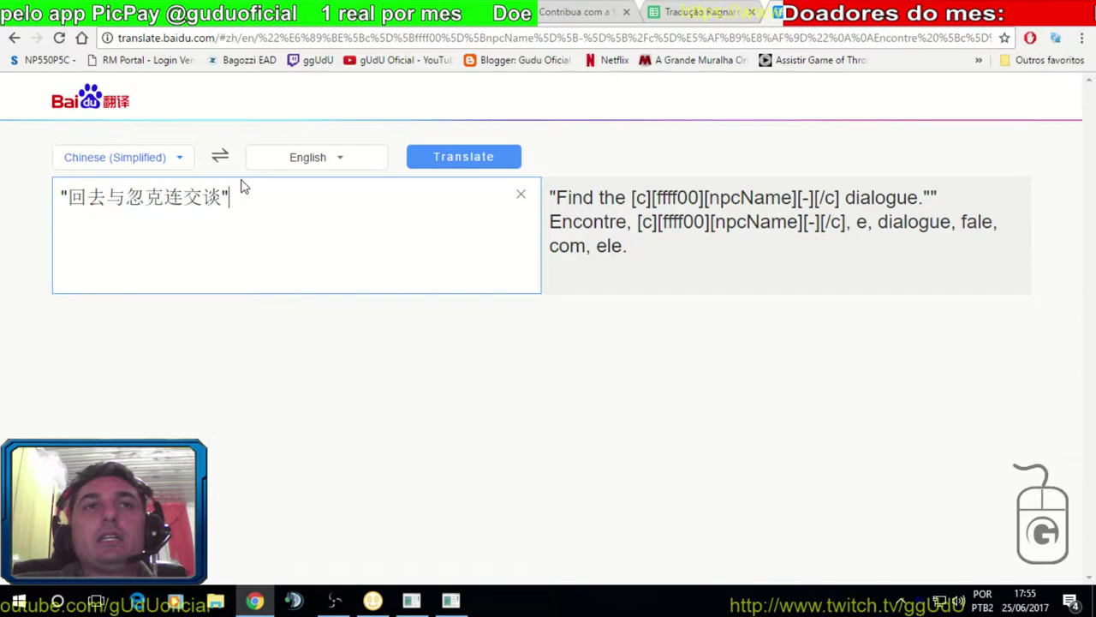
{"action": "left_click", "coordinate": [434, 156]}
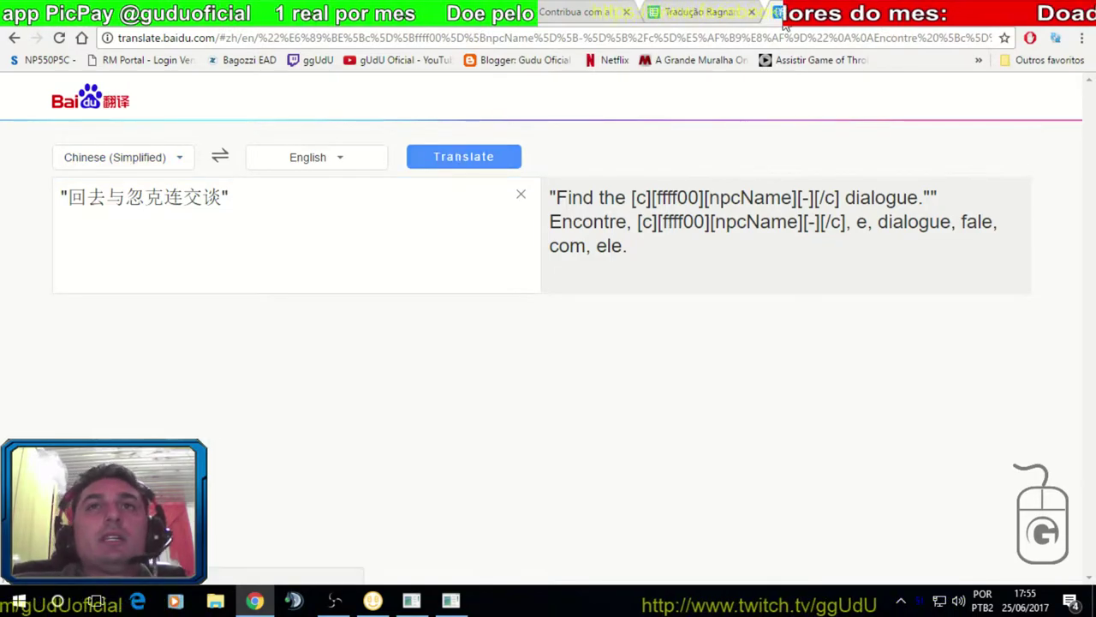
{"action": "left_click", "coordinate": [709, 10]}
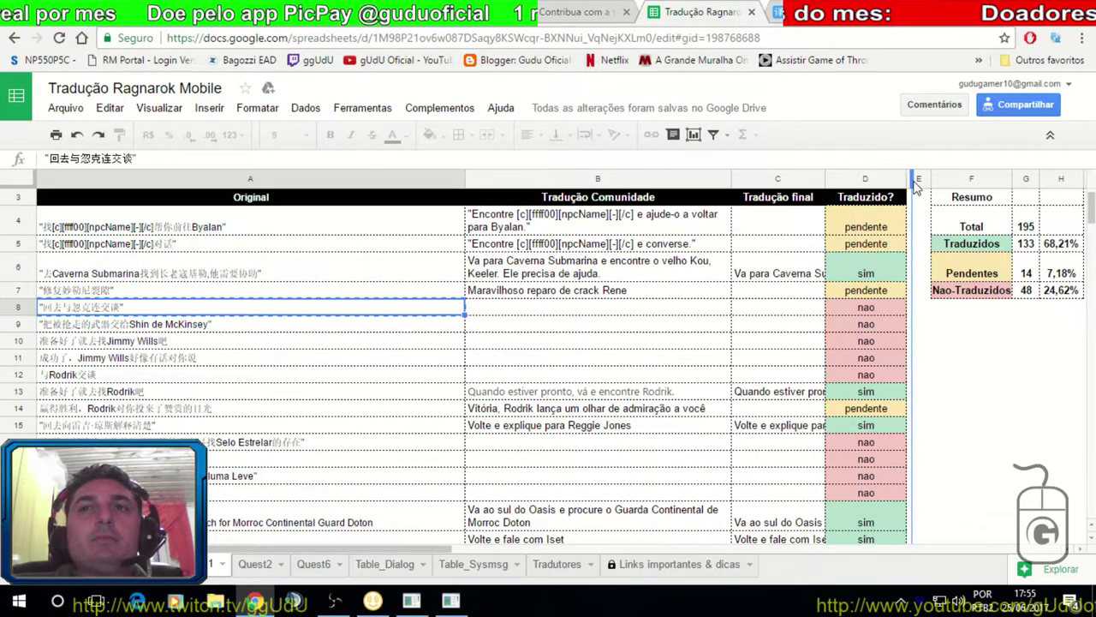
Try to narrow columns C and A of the translation sheet.
{"action": "left_click_drag", "start_coordinate": [826, 175], "coordinate": [796, 177]}
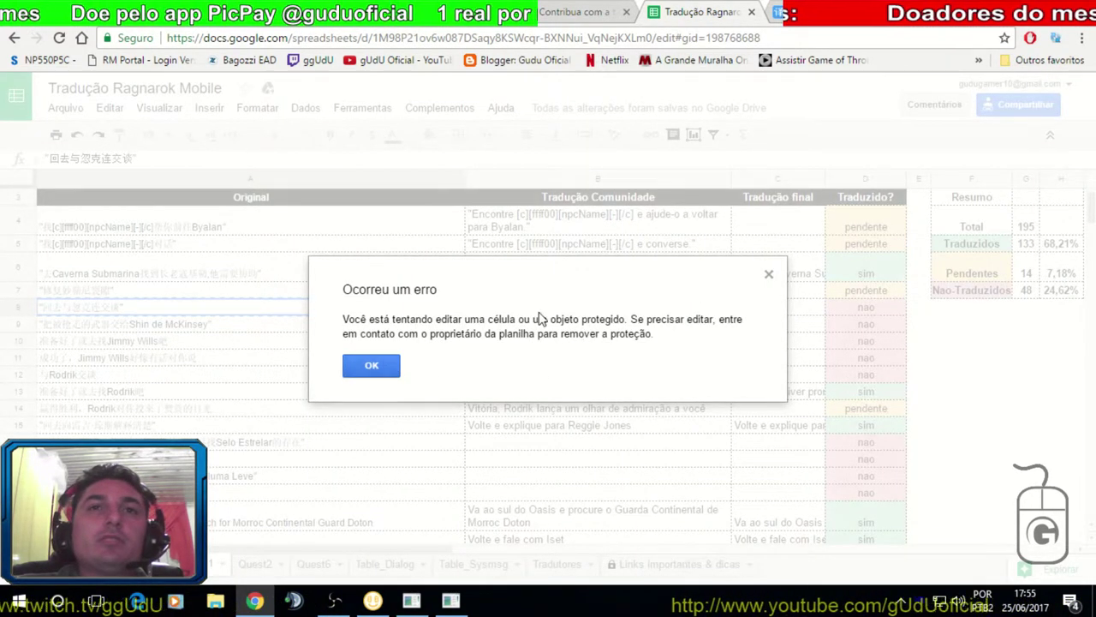
{"action": "left_click", "coordinate": [392, 364]}
{"action": "left_click", "coordinate": [760, 270]}
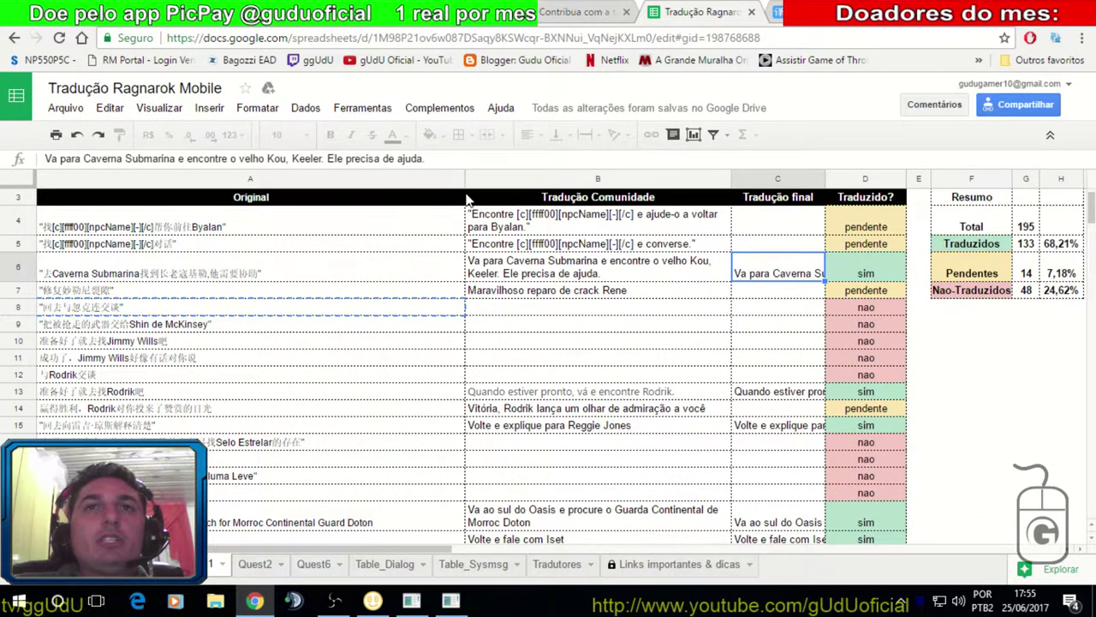
{"action": "left_click_drag", "start_coordinate": [459, 178], "coordinate": [437, 178]}
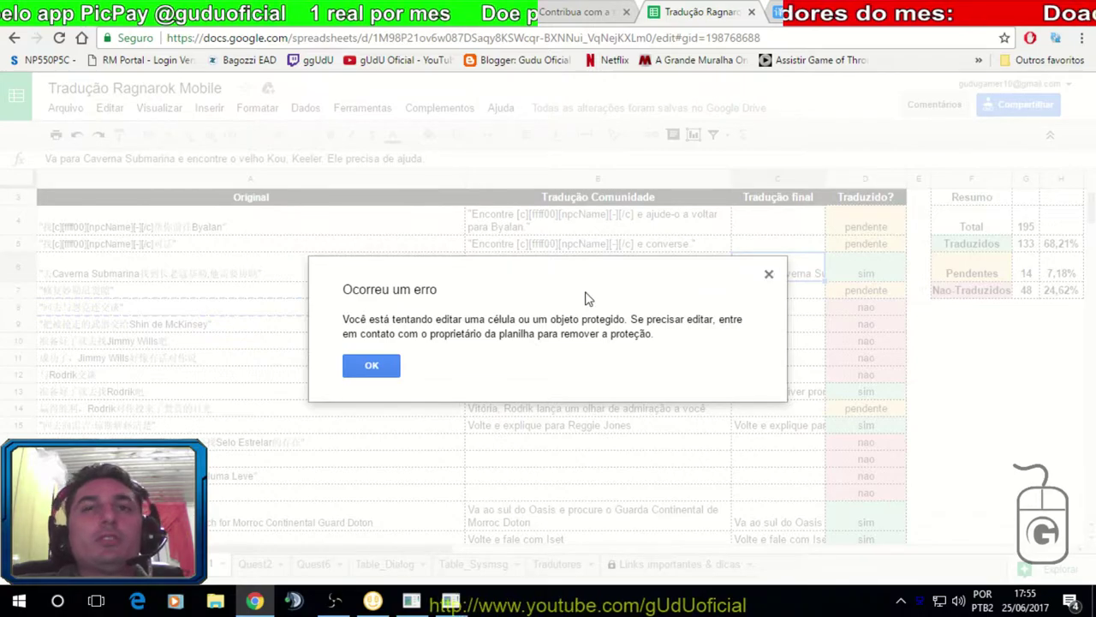
{"action": "key", "text": "Escape"}
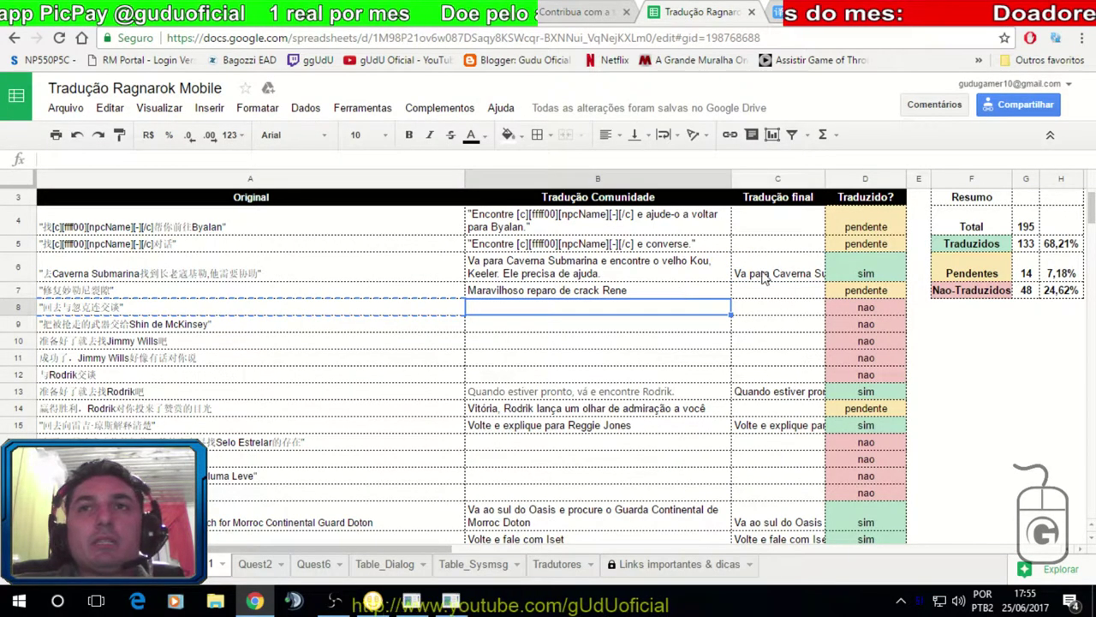
Read the full final translation in C6 and select the empty community translation cell B8.
{"action": "left_click", "coordinate": [746, 276]}
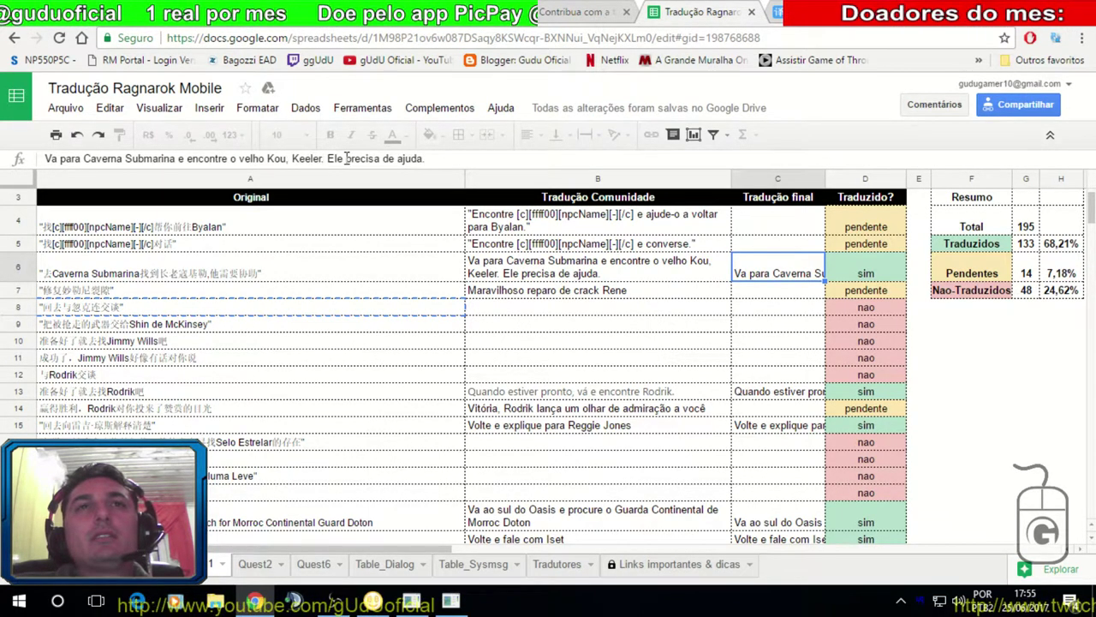
{"action": "left_click", "coordinate": [479, 305]}
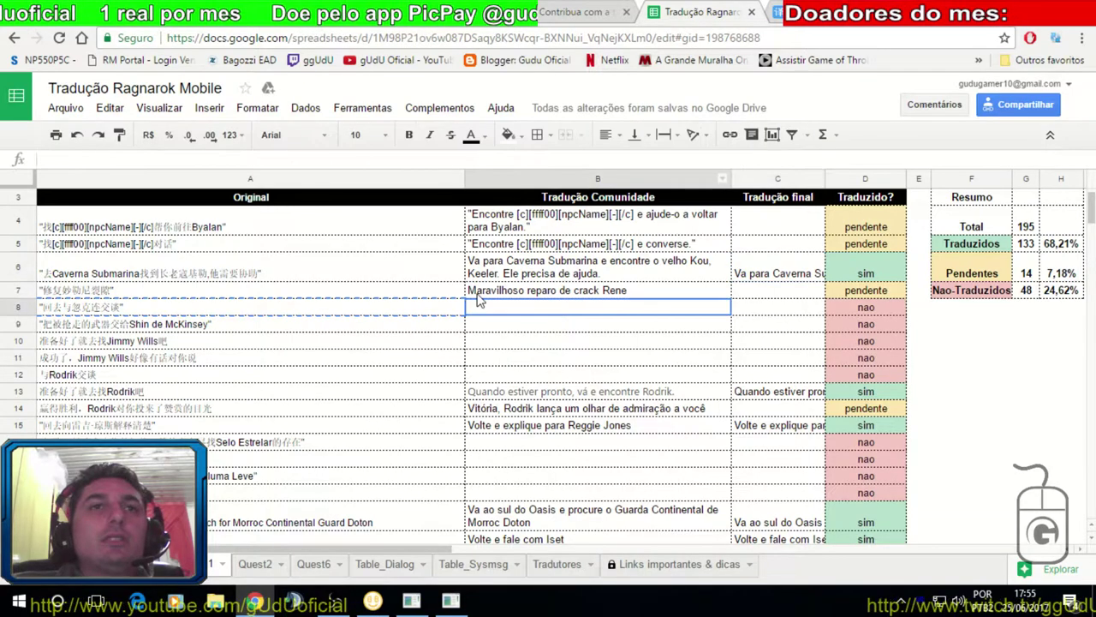
Try Portuguese as the target language for the A8 phrase in Baidu Translate and switch it back to English.
{"action": "key", "text": "ctrl+Tab"}
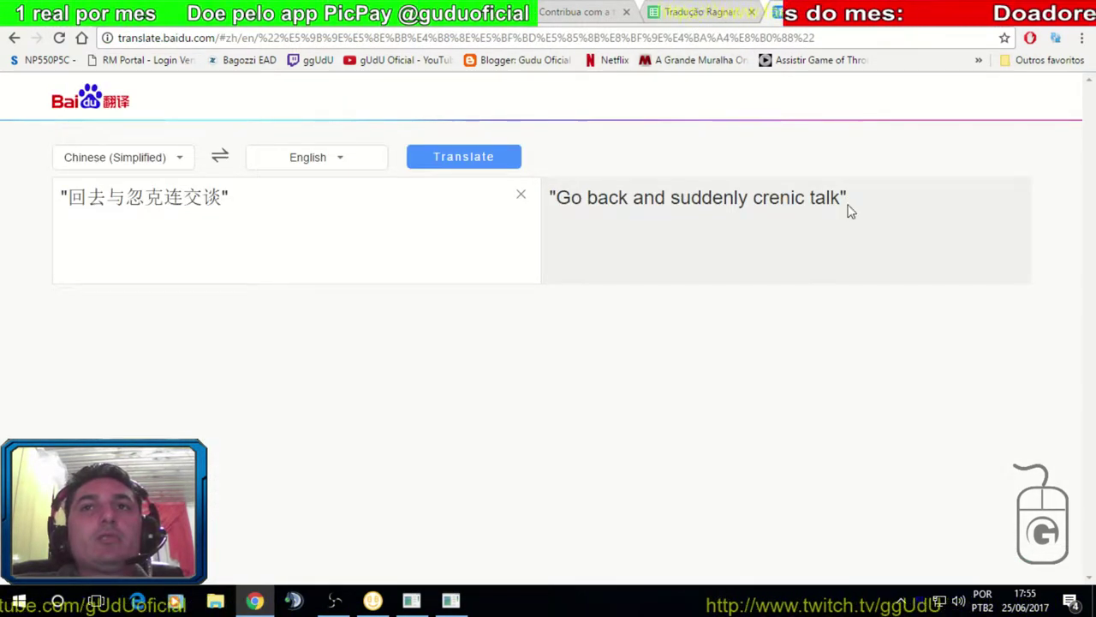
{"action": "left_click_drag", "start_coordinate": [850, 199], "coordinate": [554, 198]}
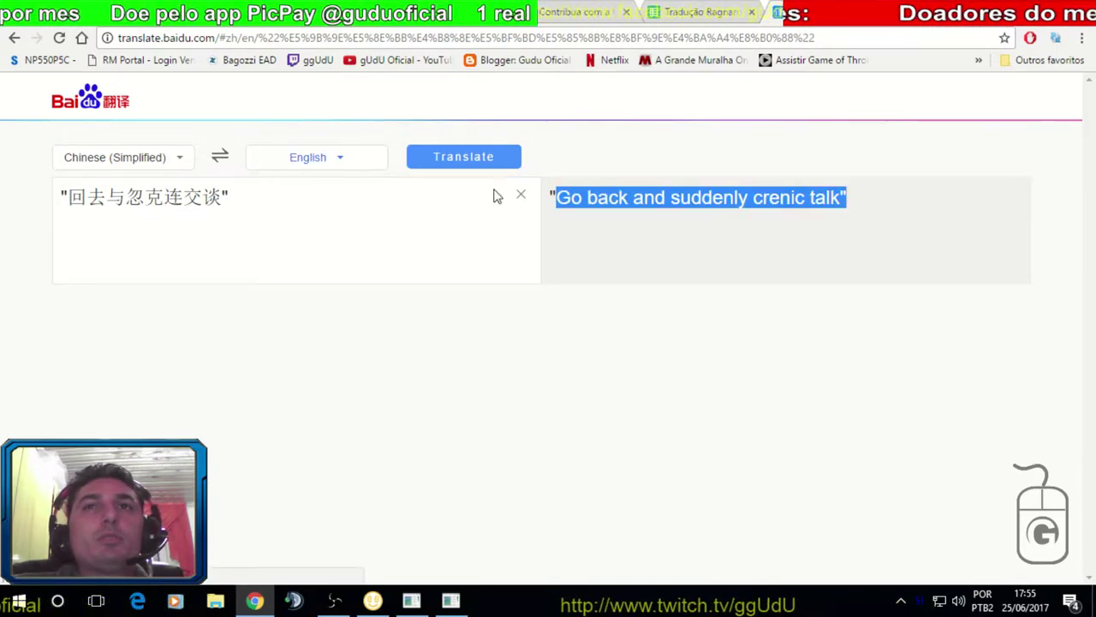
{"action": "left_click", "coordinate": [859, 200]}
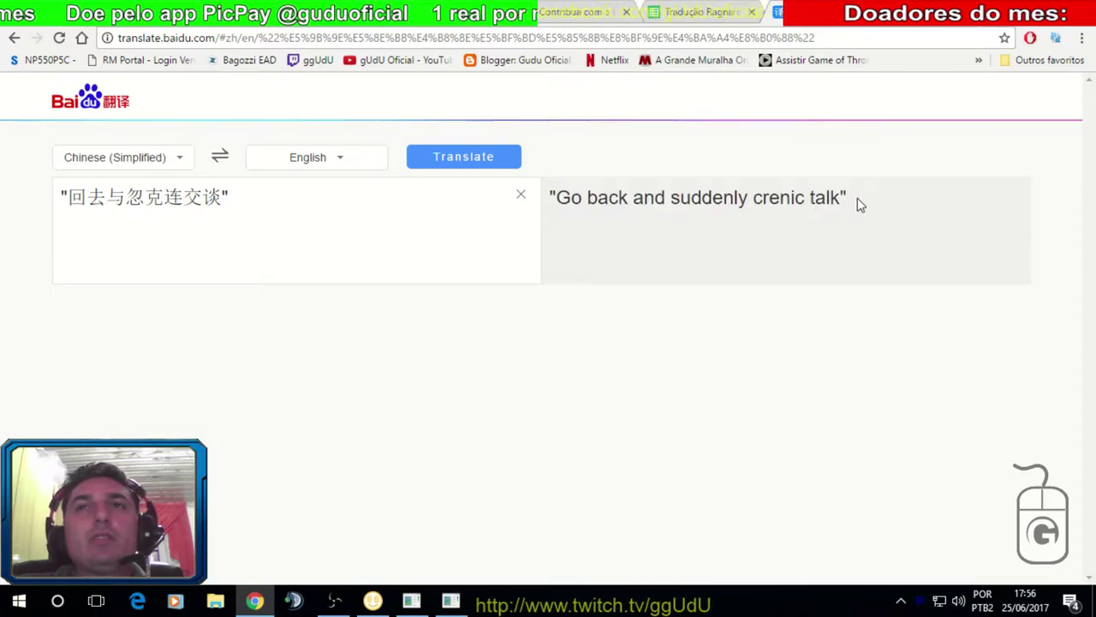
{"action": "left_click", "coordinate": [352, 165]}
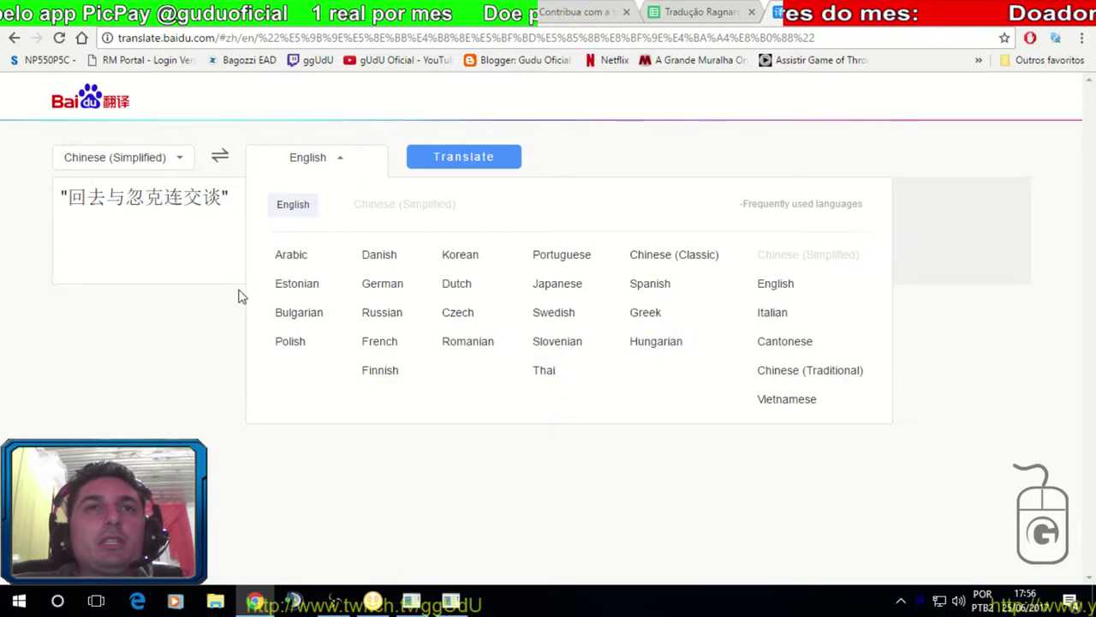
{"action": "left_click", "coordinate": [547, 256]}
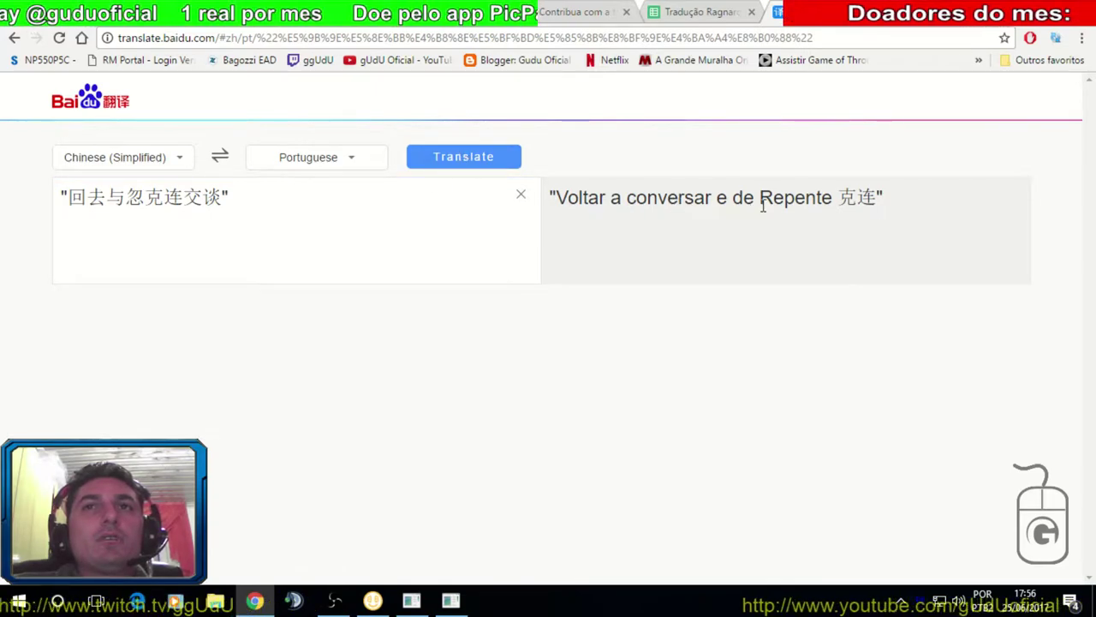
{"action": "left_click", "coordinate": [360, 161]}
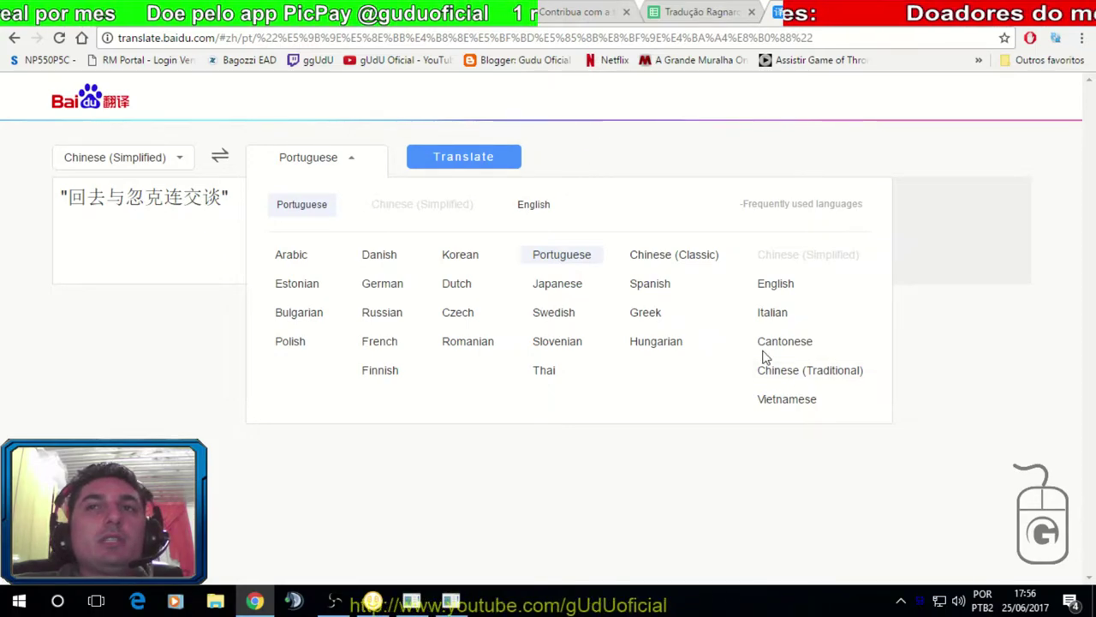
{"action": "left_click", "coordinate": [779, 284]}
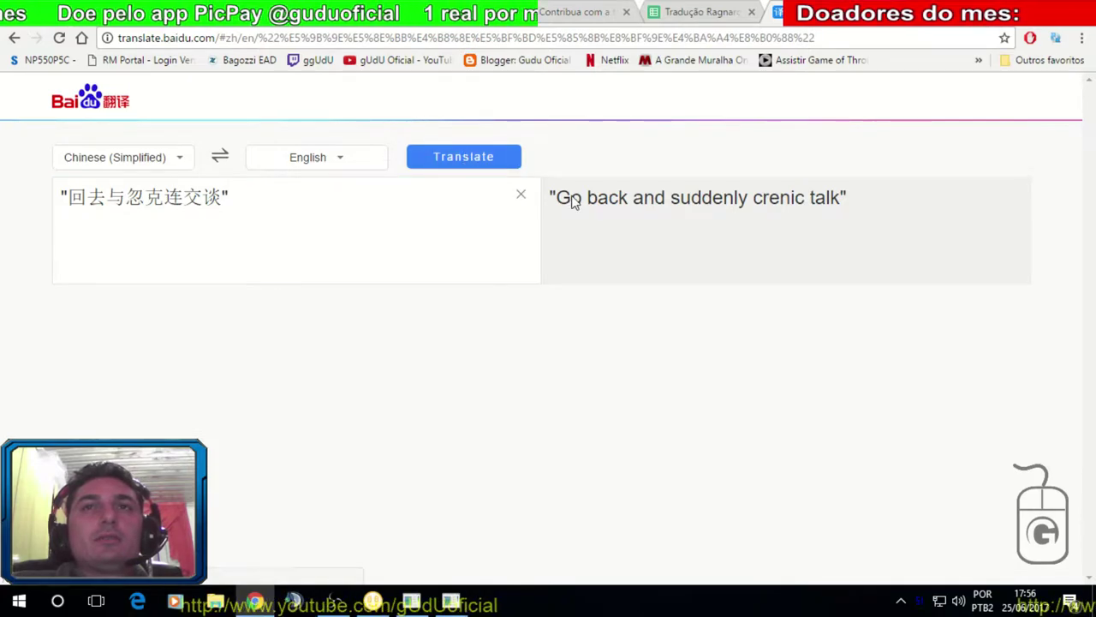
Copy the English result "Go back and suddenly crenic talk" and open translate.google.com in a new browser tab.
{"action": "left_click_drag", "start_coordinate": [551, 197], "coordinate": [848, 195]}
{"action": "key", "text": "ctrl+c"}
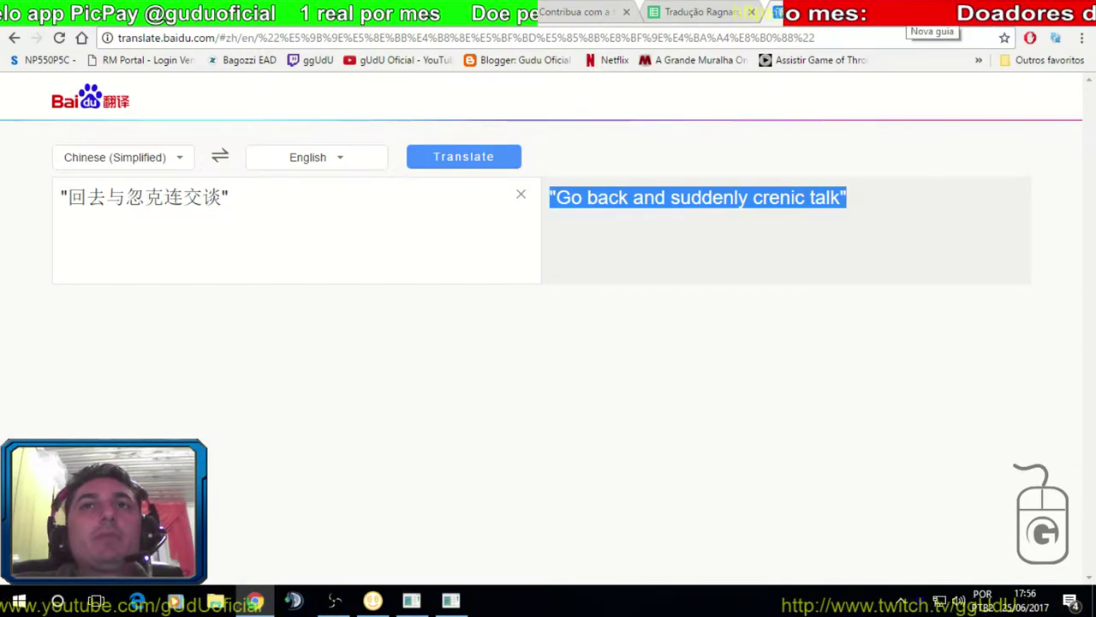
{"action": "left_click", "coordinate": [904, 12]}
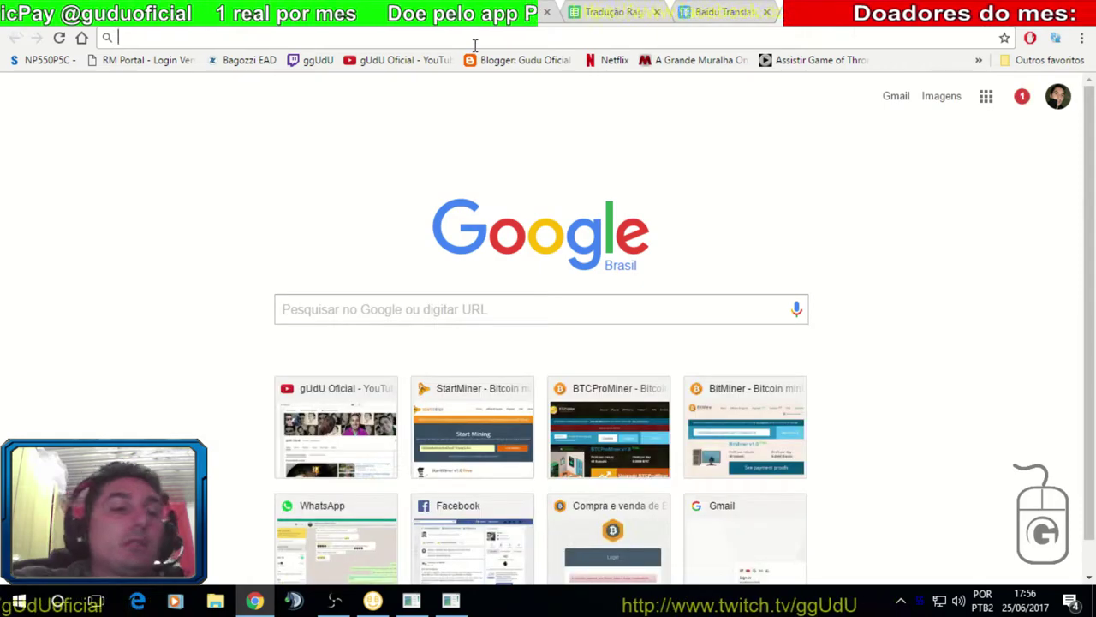
{"action": "type", "text": "translate.google.com"}
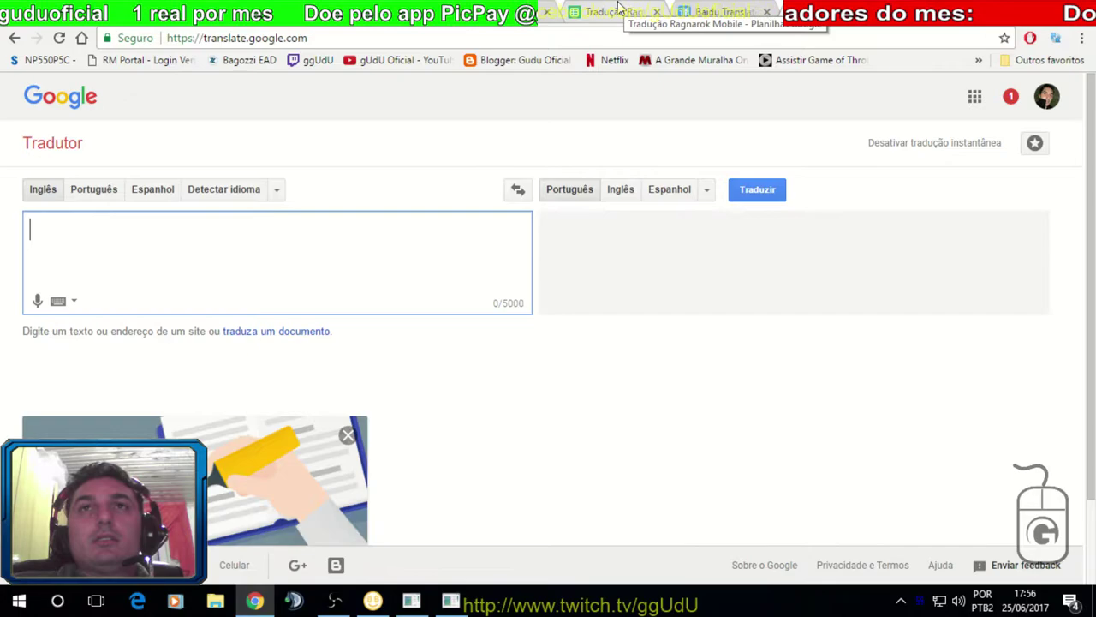
Translate the copied phrase from English to Portuguese in Google Translate.
{"action": "left_click", "coordinate": [615, 11]}
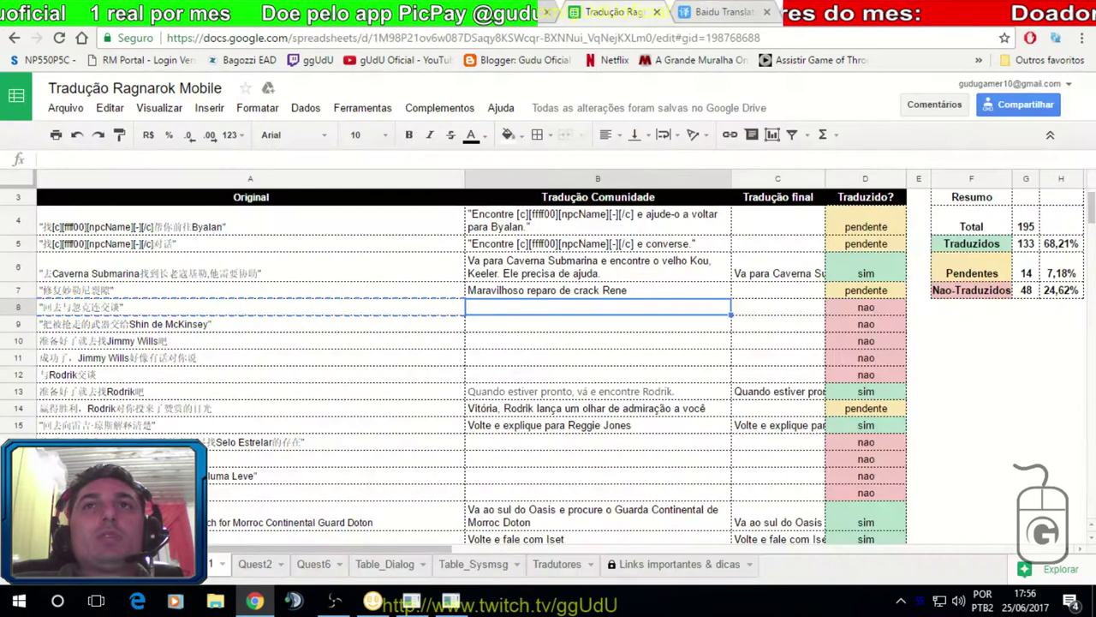
{"action": "left_click", "coordinate": [721, 12]}
{"action": "left_click", "coordinate": [468, 228]}
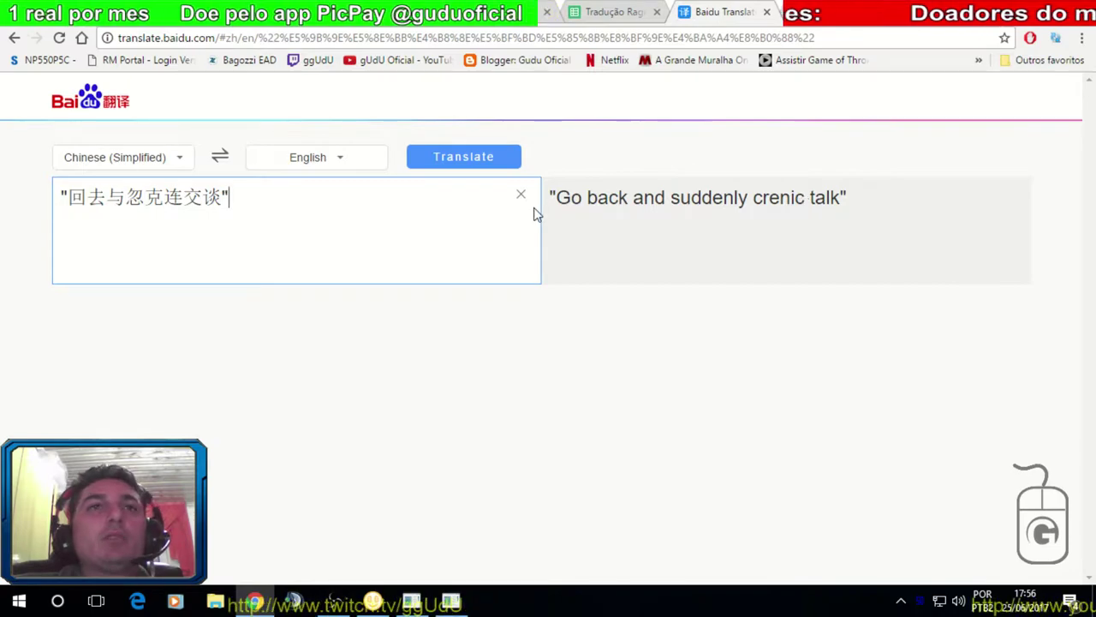
{"action": "key", "text": "Return"}
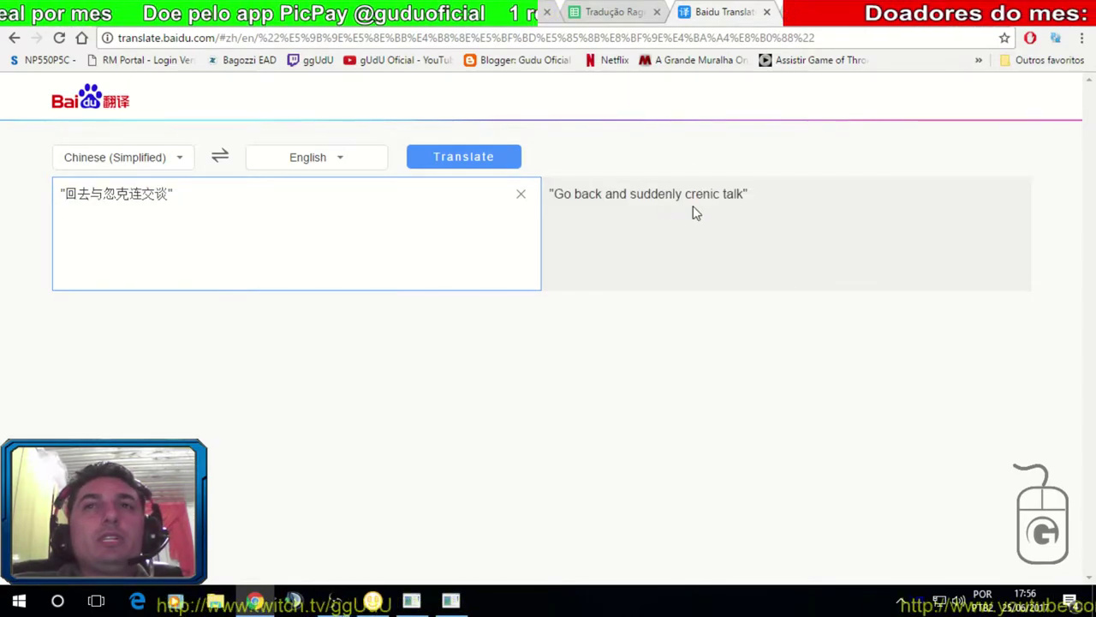
{"action": "key", "text": "ctrl+Tab"}
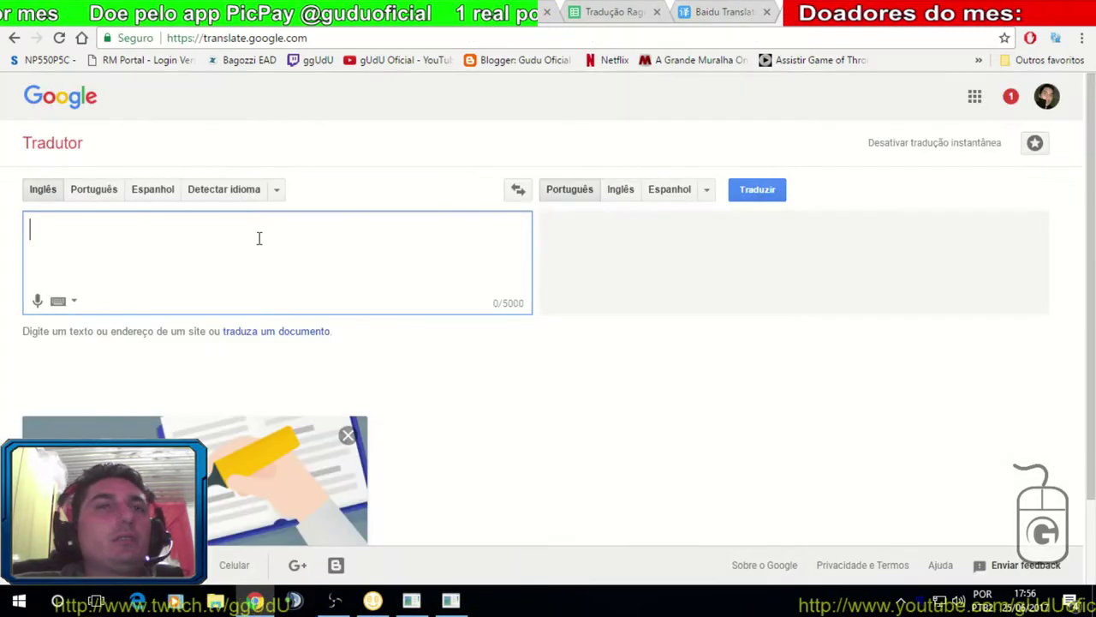
{"action": "key", "text": "ctrl+v"}
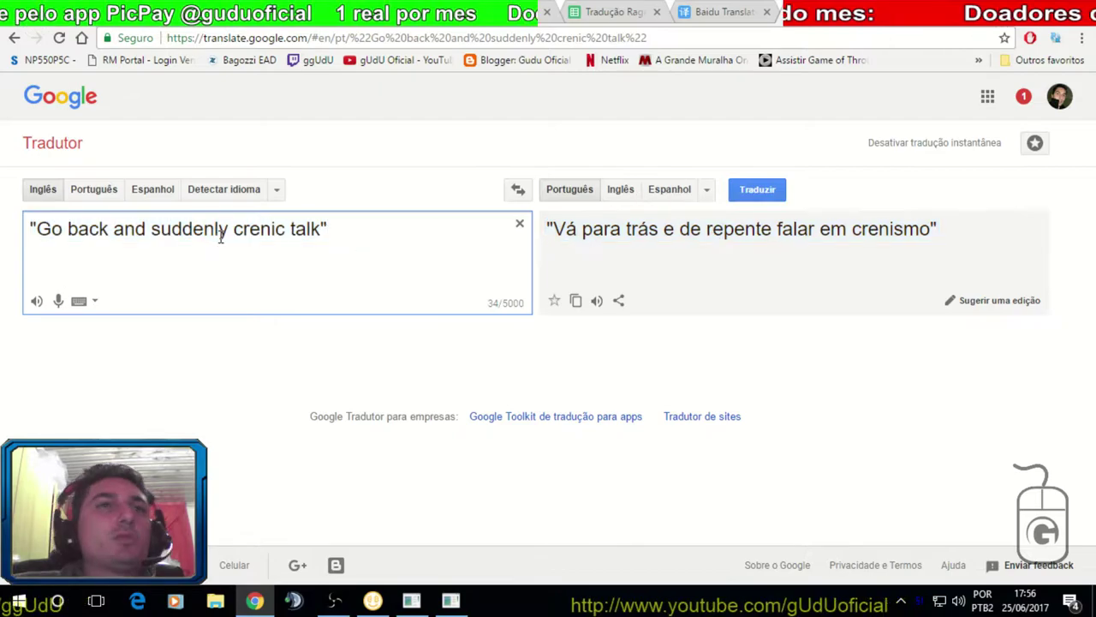
Trim the source phrase to "and suddenly" to check that fragment's Portuguese translation.
{"action": "left_click_drag", "start_coordinate": [151, 230], "coordinate": [3, 214]}
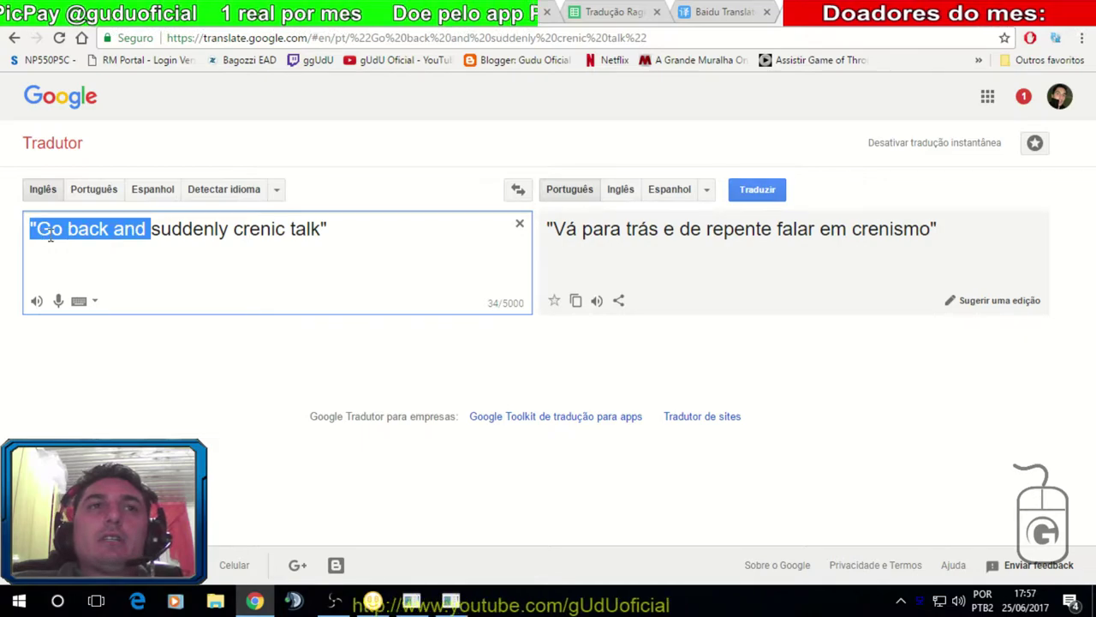
{"action": "left_click", "coordinate": [136, 231]}
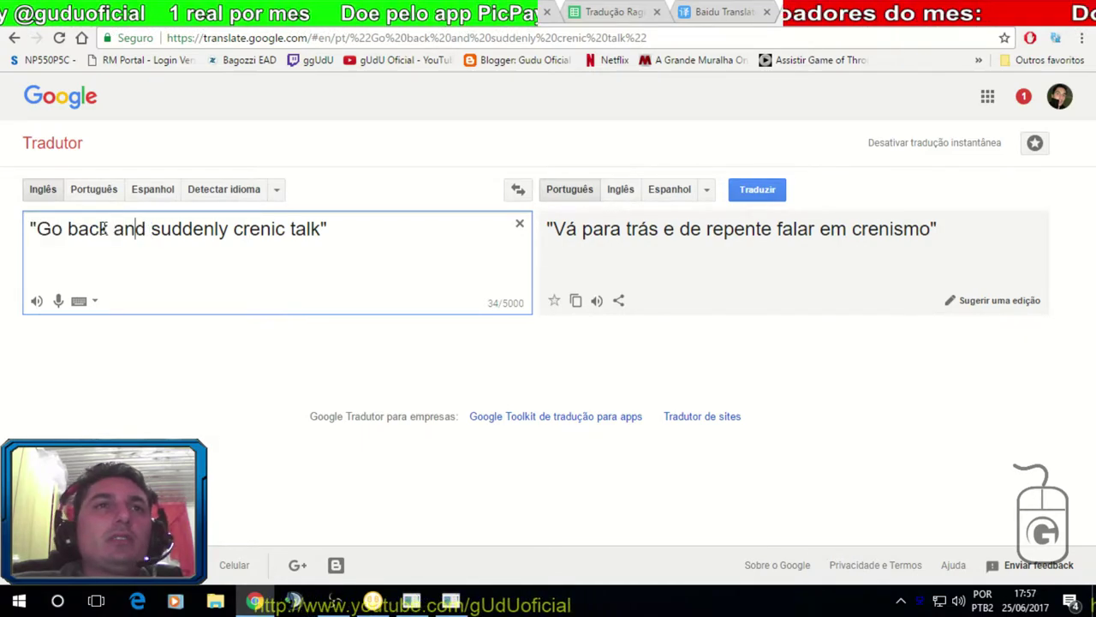
{"action": "left_click_drag", "start_coordinate": [53, 228], "coordinate": [2, 214]}
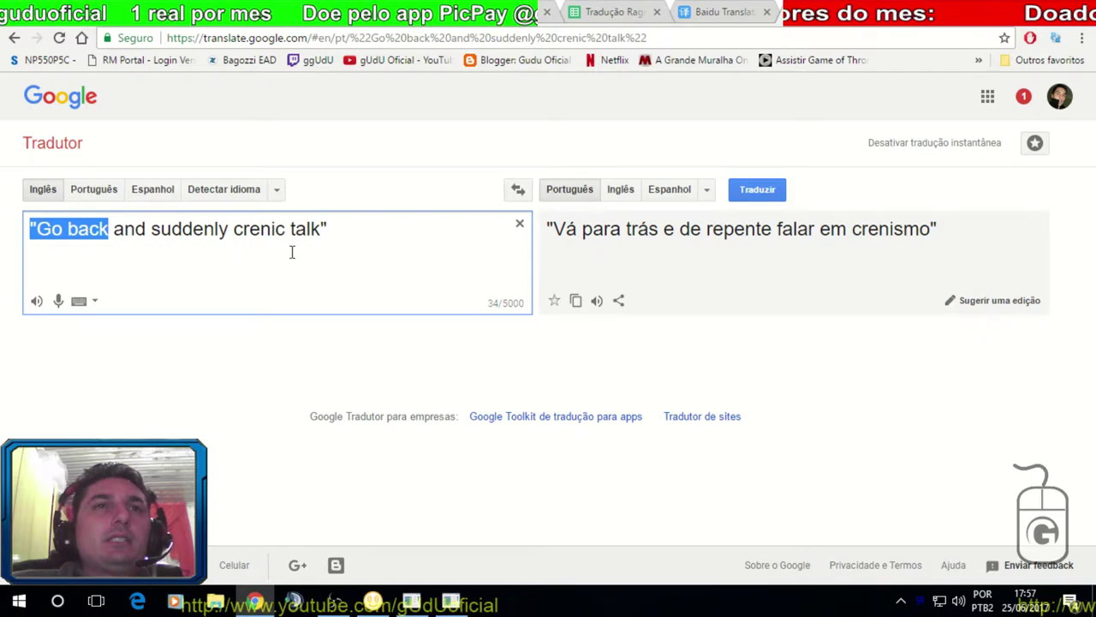
{"action": "key", "text": "Delete"}
{"action": "key", "text": "Delete"}
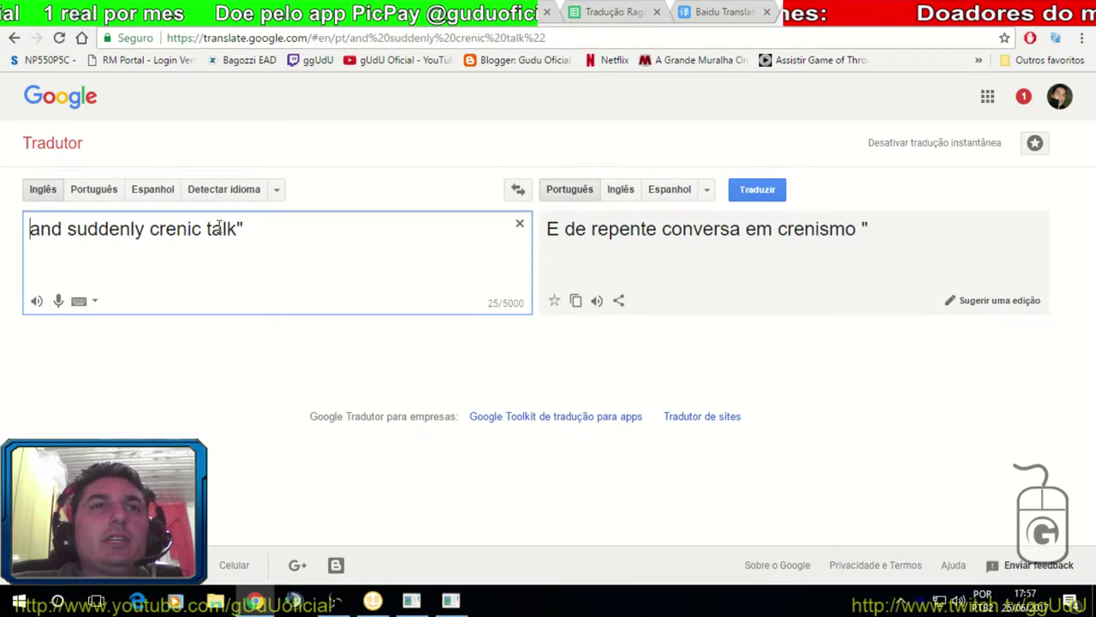
{"action": "left_click_drag", "start_coordinate": [146, 228], "coordinate": [323, 228]}
{"action": "key", "text": "Delete"}
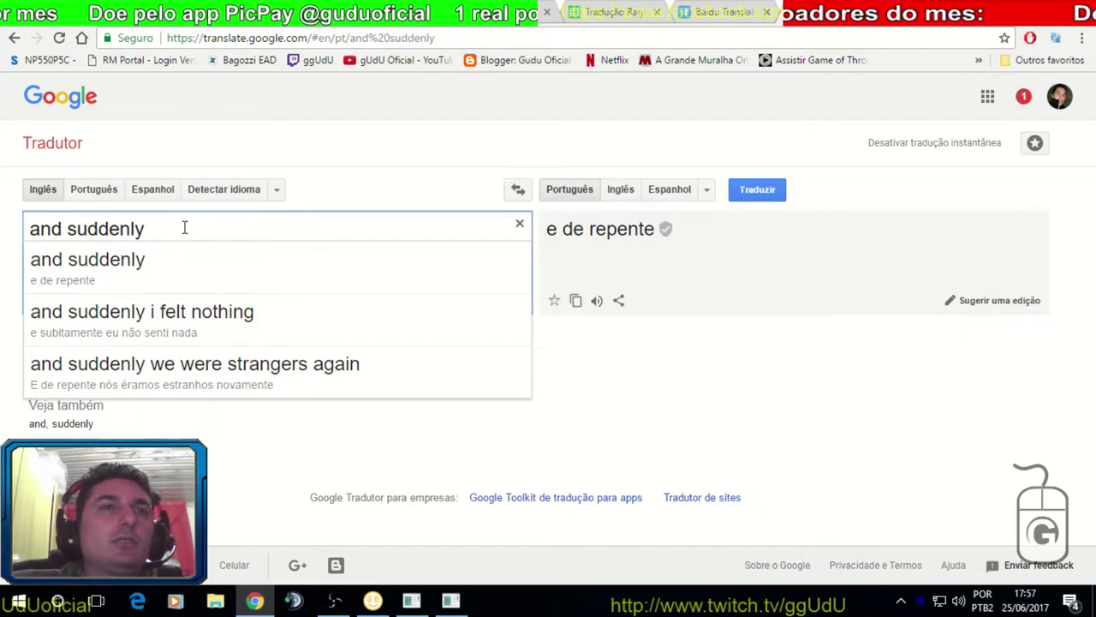
Restore the full copied phrase and trim it to "crenic" to check that word's translation.
{"action": "key", "text": "ctrl+a"}
{"action": "key", "text": "ctrl+v"}
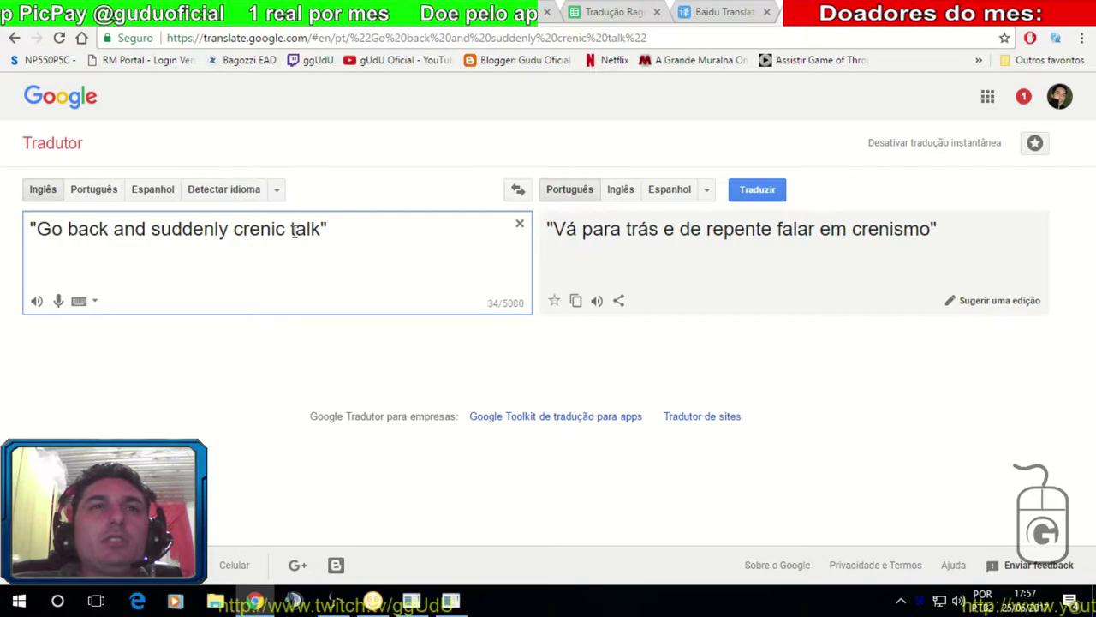
{"action": "mouse_move", "coordinate": [230, 229]}
{"action": "left_mouse_down"}
{"action": "mouse_move", "coordinate": [29, 228]}
{"action": "mouse_move", "coordinate": [218, 237]}
{"action": "left_mouse_up"}
{"action": "key", "text": "BackSpace"}
{"action": "key", "text": "BackSpace"}
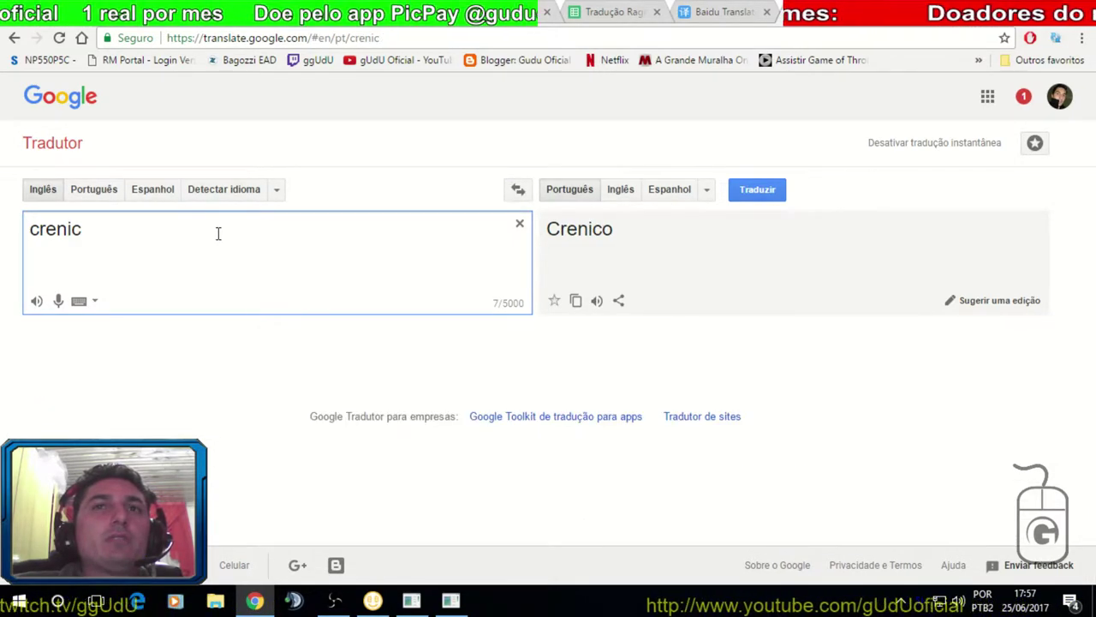
{"action": "key", "text": "BackSpace"}
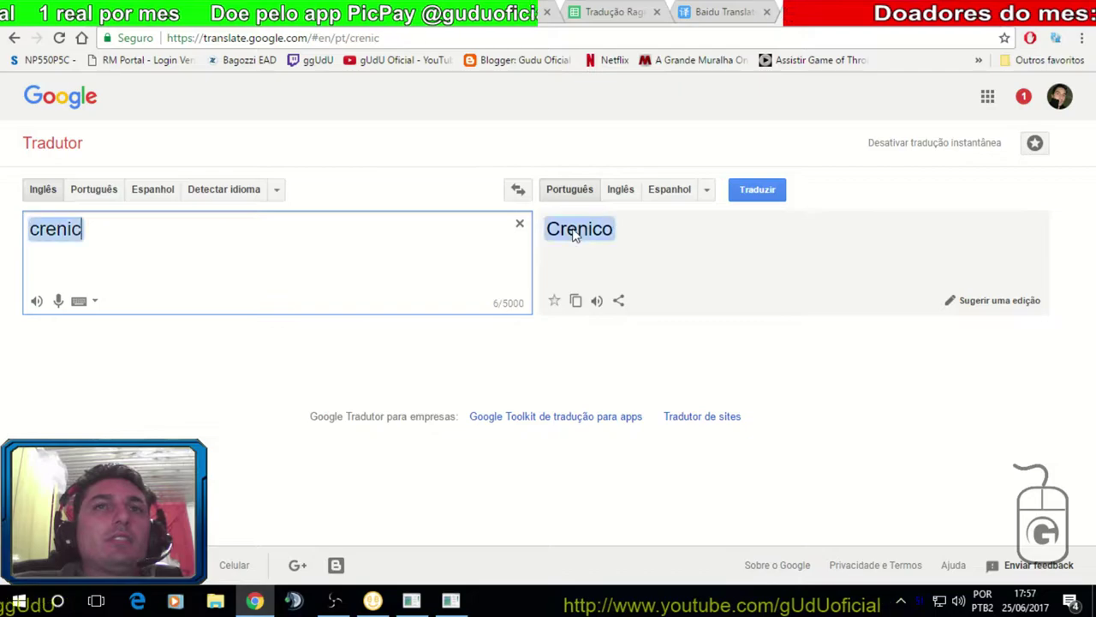
Return to the spreadsheet and enter "De repente volte para tras e fale com Crenic" in double quotation marks in B8.
{"action": "left_click", "coordinate": [712, 8]}
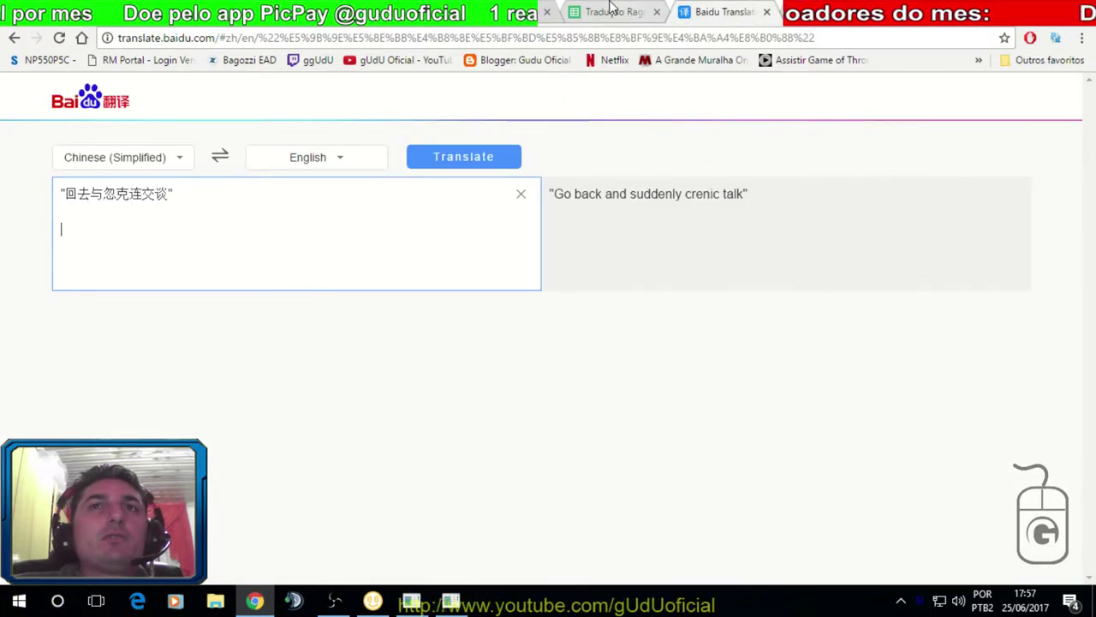
{"action": "left_click", "coordinate": [618, 12]}
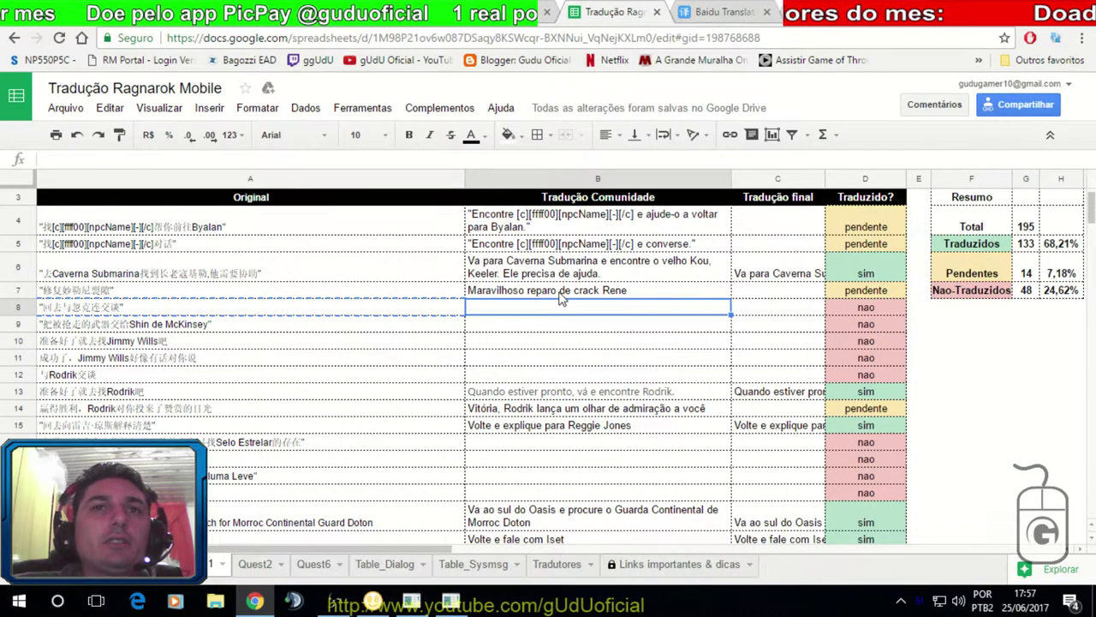
{"action": "type", "text": "\"De re"}
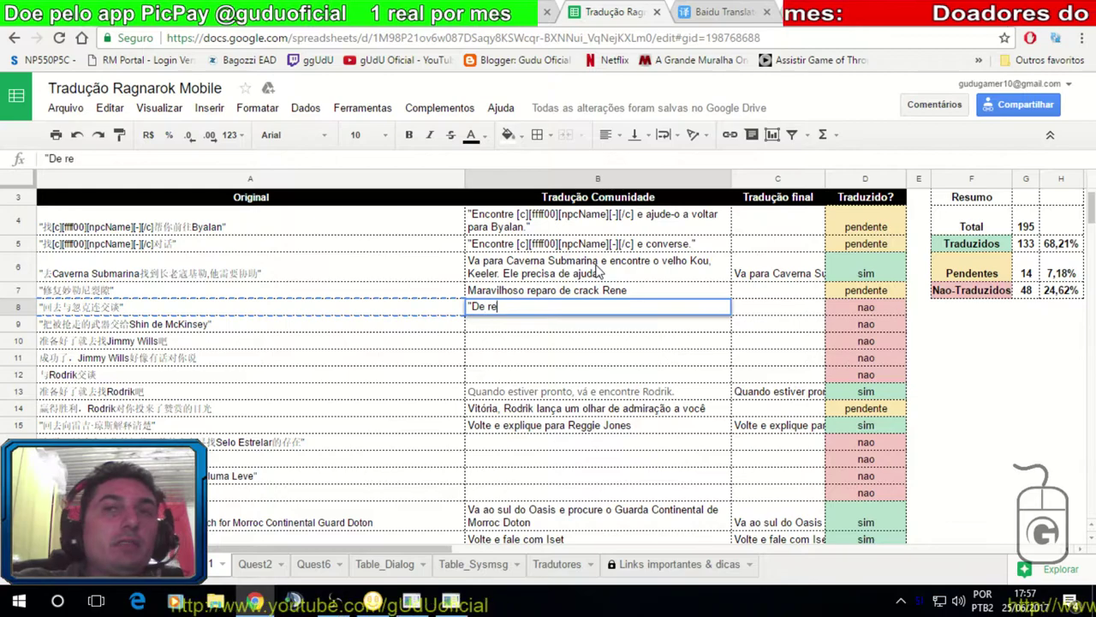
{"action": "type", "text": "pente volte para tras e fale com Crenic"}
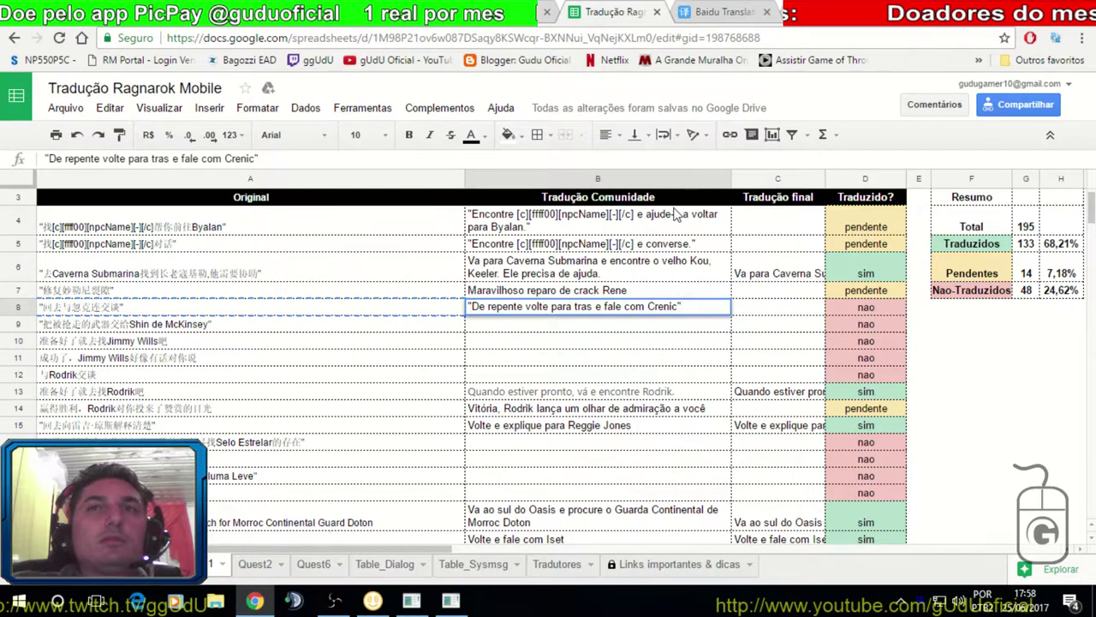
Switch to Baidu Translate and recheck the English translation of the A8 phrase.
{"action": "left_click", "coordinate": [715, 12]}
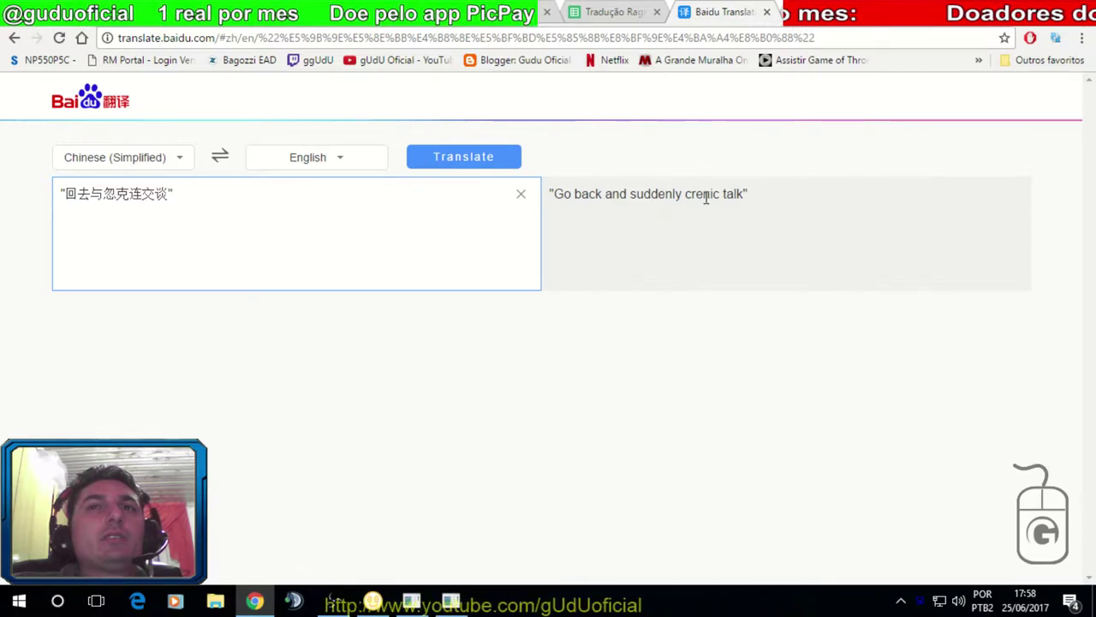
{"action": "key", "text": "Return"}
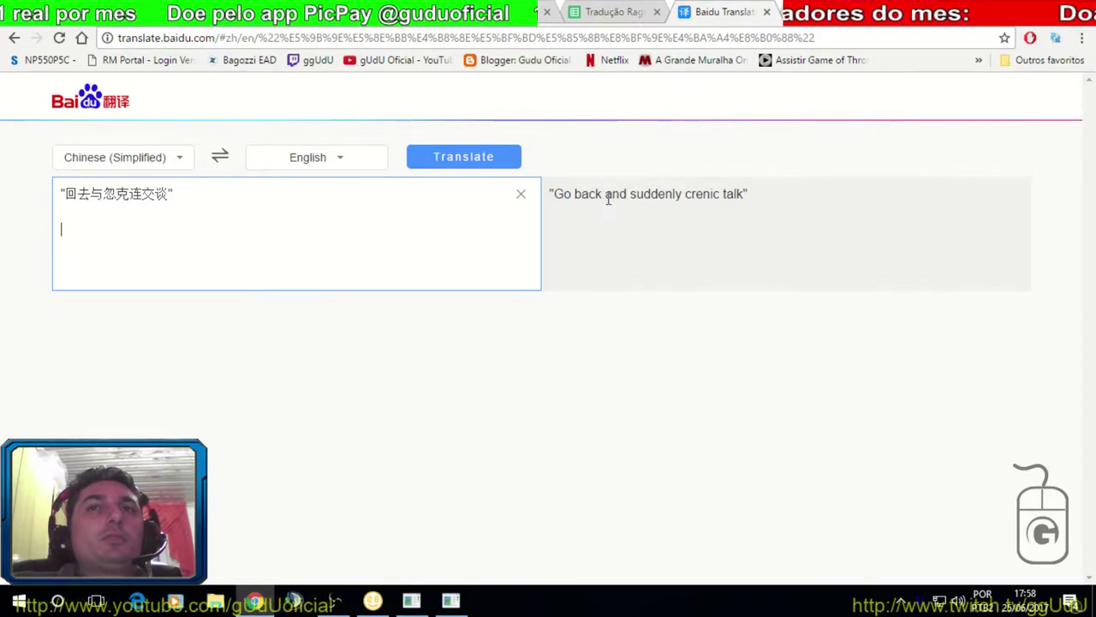
Return to the spreadsheet and reword B8 as "De repente volte a tras, e fale com Crenic", keeping the quotation marks.
{"action": "left_click", "coordinate": [616, 9]}
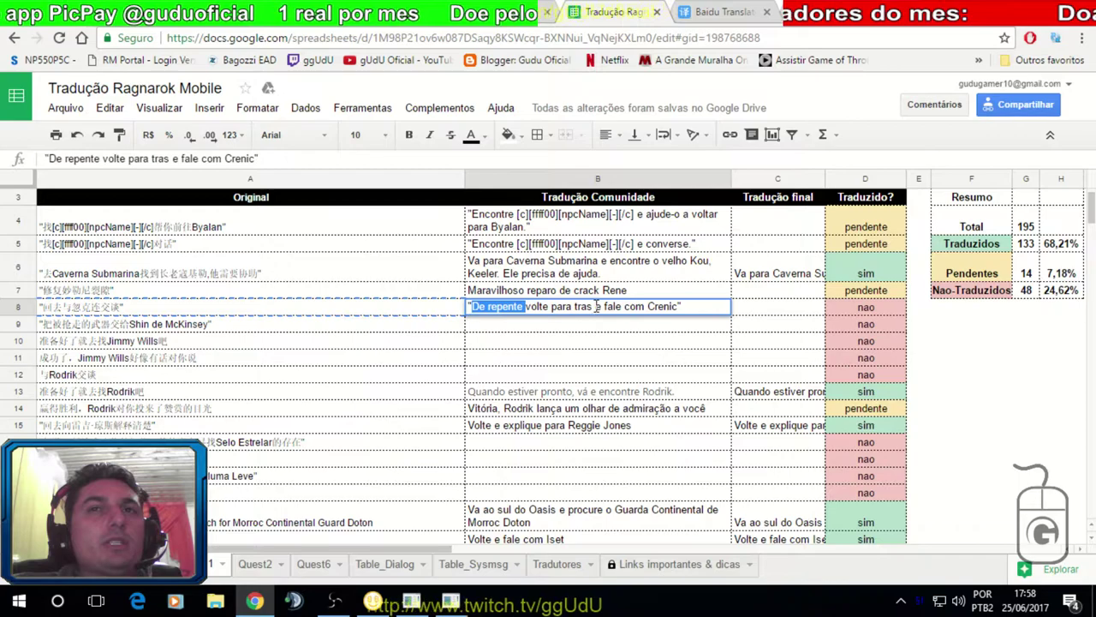
{"action": "left_click", "coordinate": [558, 308]}
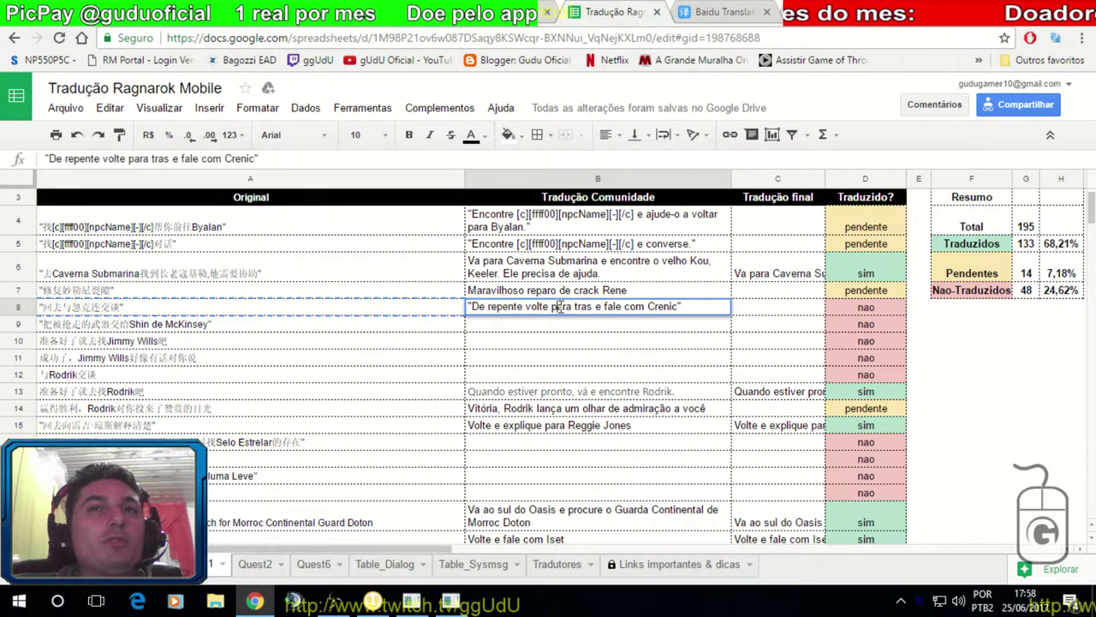
{"action": "type", "text": "a"}
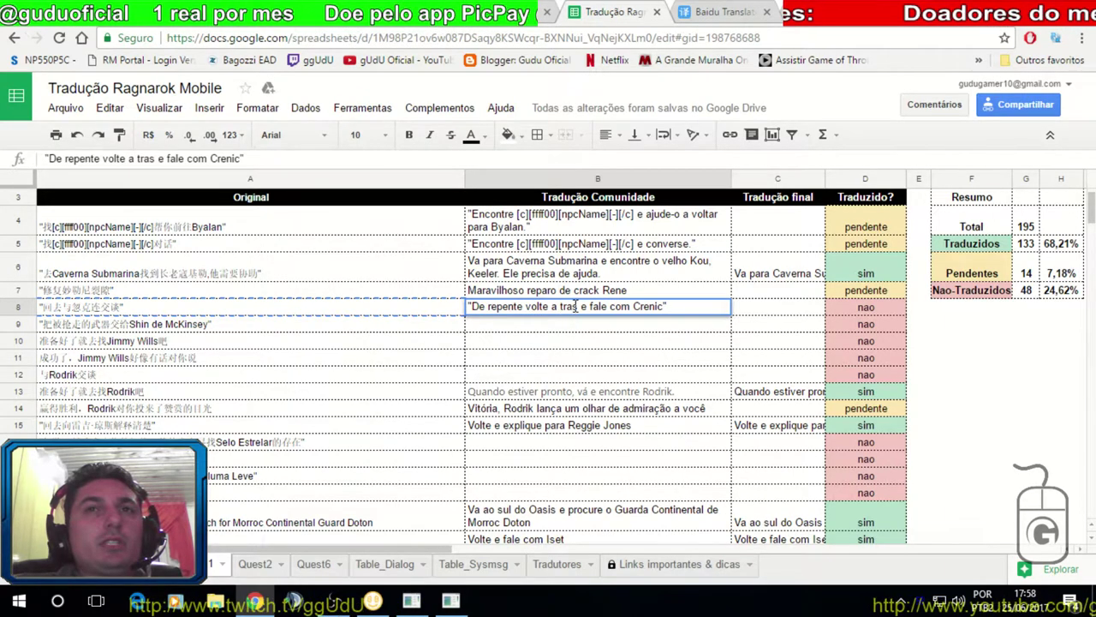
{"action": "left_click", "coordinate": [579, 308]}
{"action": "type", "text": ","}
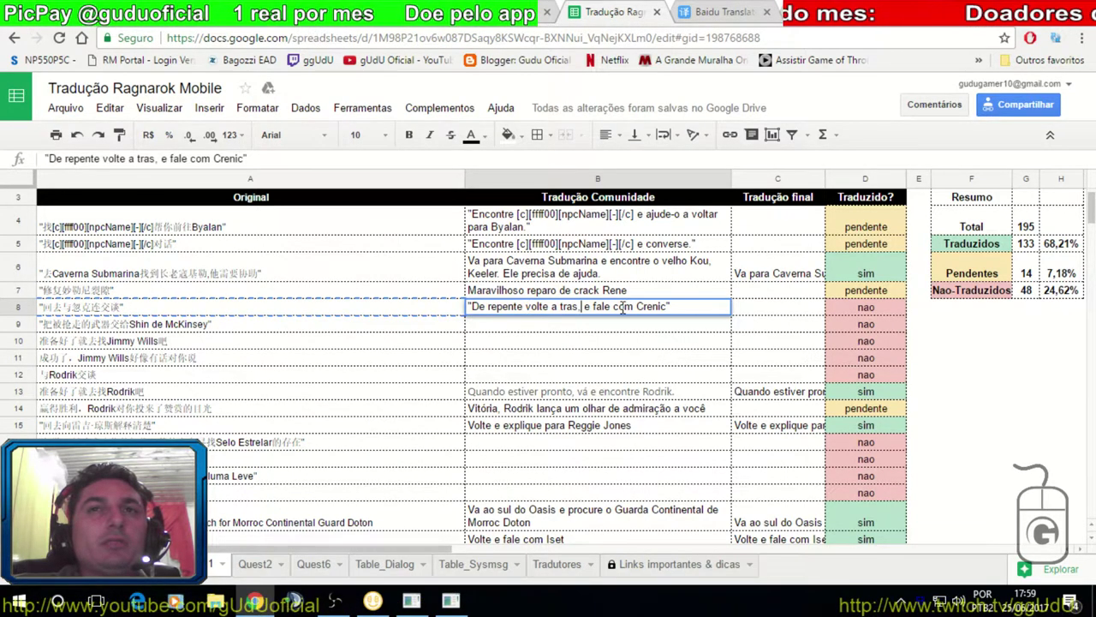
Replace the wording before Crenic in B8 so the quoted text reads "Volte e derrepente fale com Crenic".
{"action": "left_click_drag", "start_coordinate": [635, 305], "coordinate": [480, 301]}
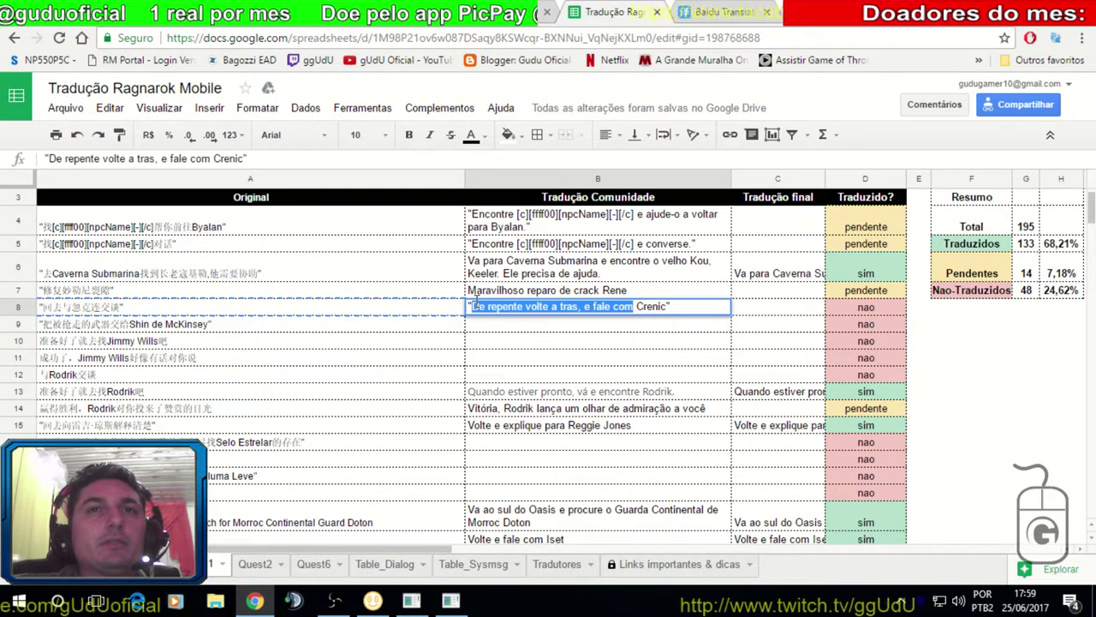
{"action": "key", "text": "BackSpace"}
{"action": "type", "text": "G"}
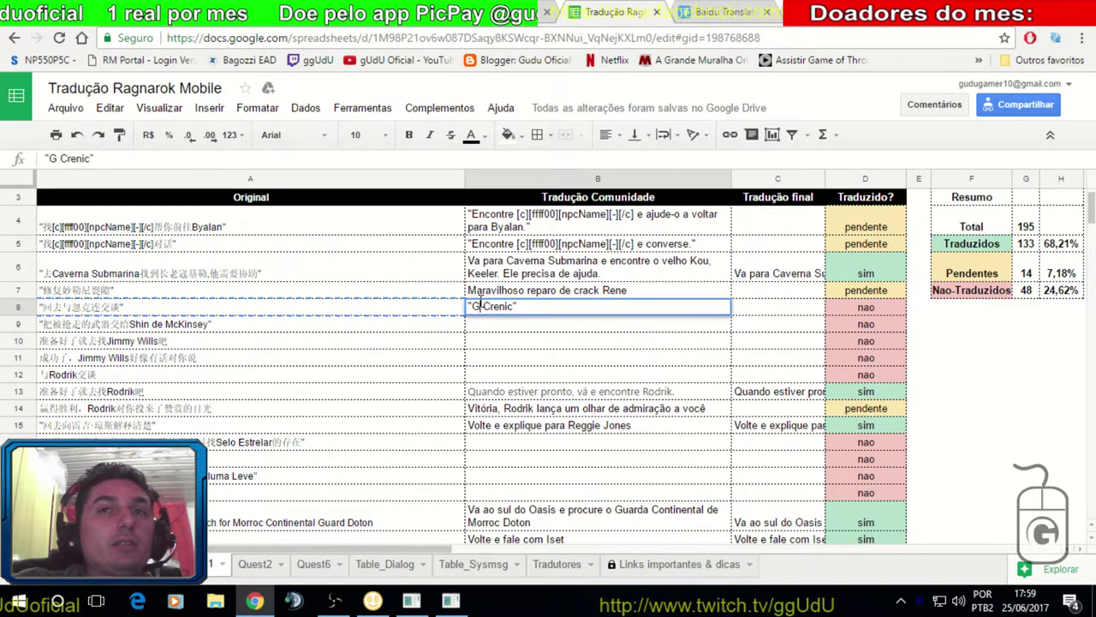
{"action": "key", "text": "BackSpace"}
{"action": "type", "text": "Volte e derr"}
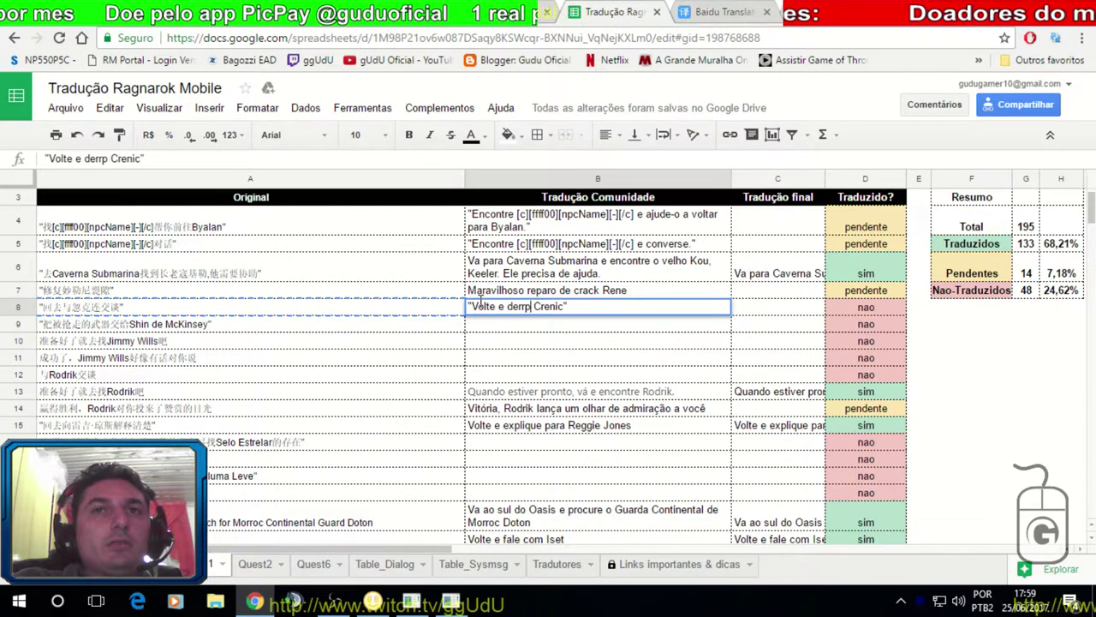
{"action": "type", "text": "e"}
{"action": "type", "text": "pente fale"}
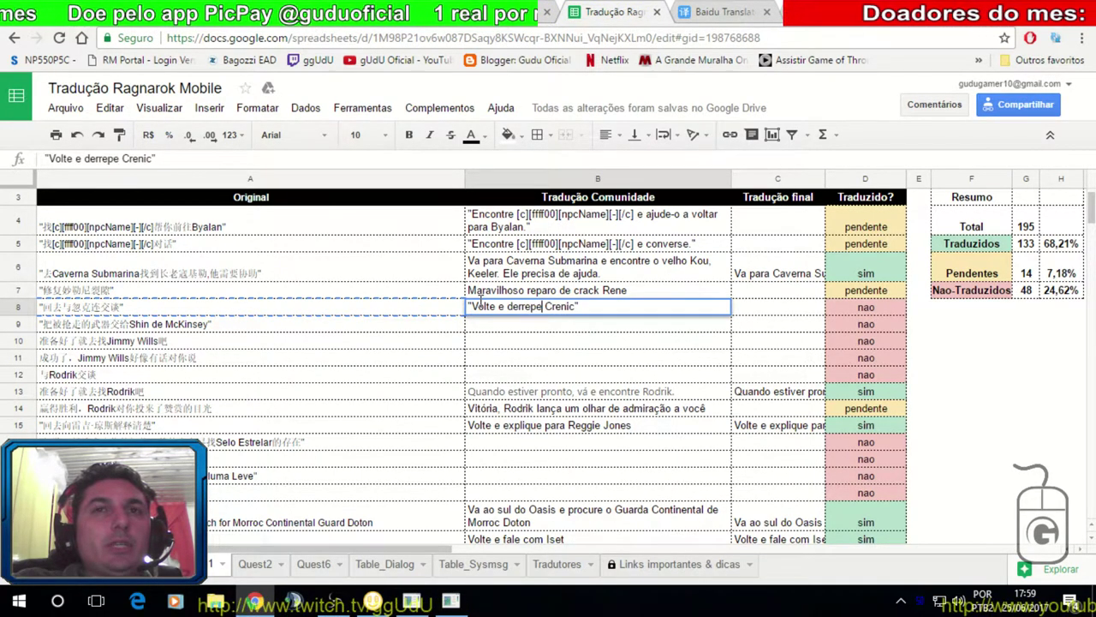
{"action": "type", "text": " com"}
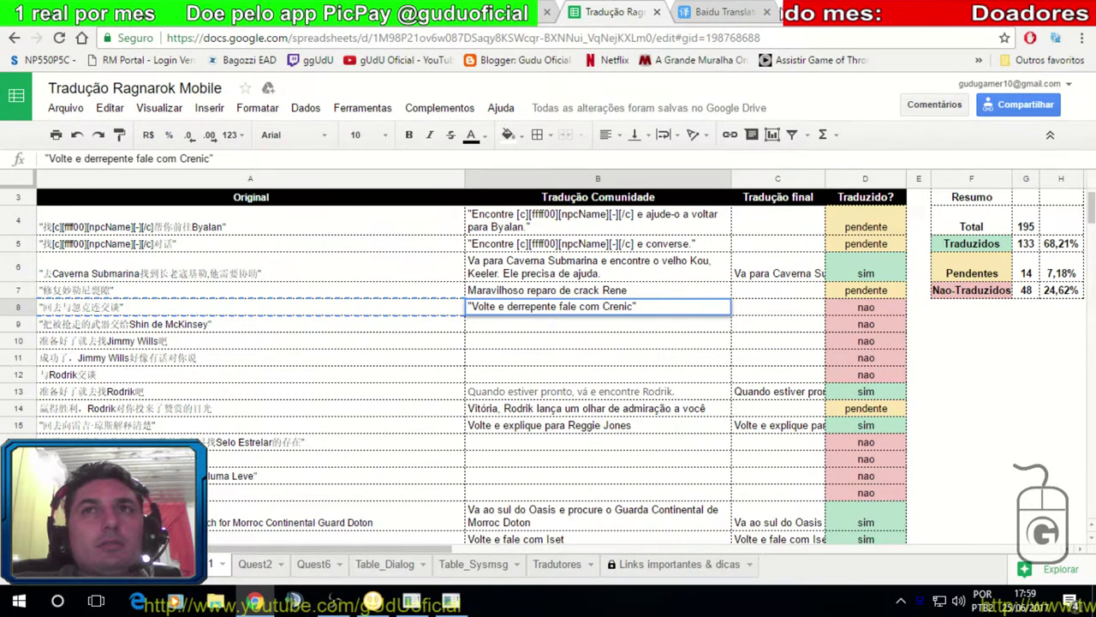
Check the Portuguese translation of "go back" in Google Translate and compare it with Baidu's English version of the A8 phrase.
{"action": "left_click", "coordinate": [748, 17]}
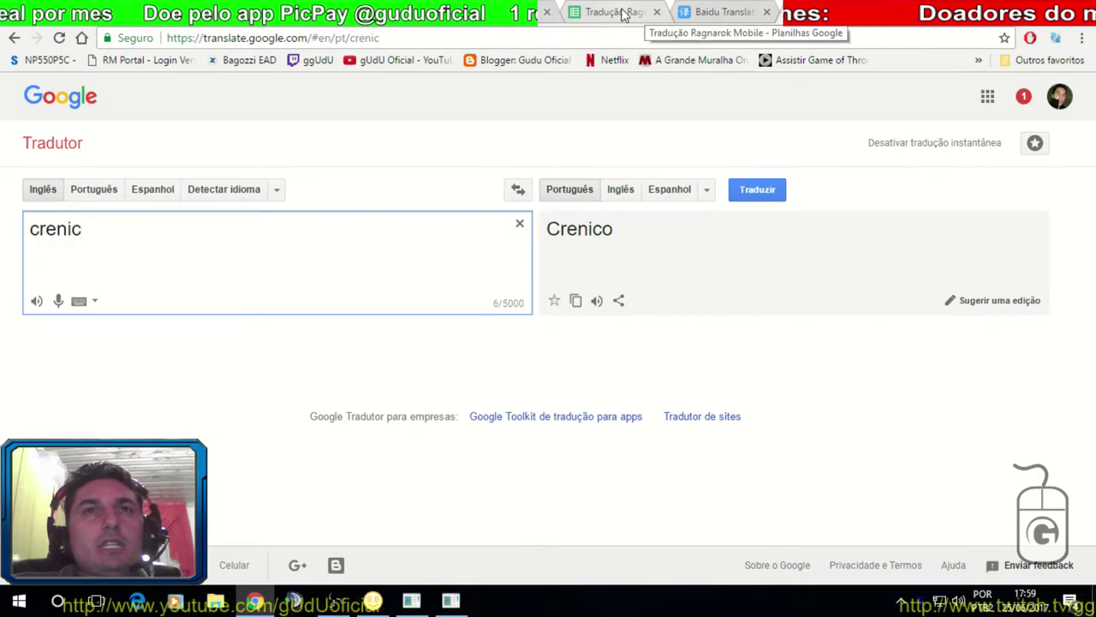
{"action": "left_click", "coordinate": [625, 12]}
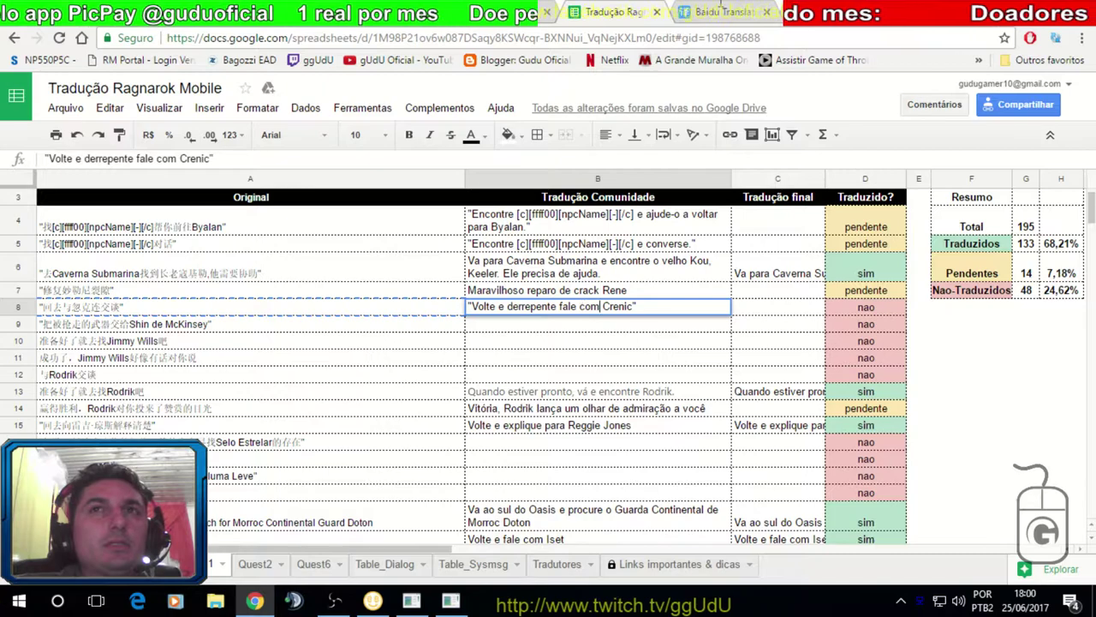
{"action": "left_click", "coordinate": [710, 10]}
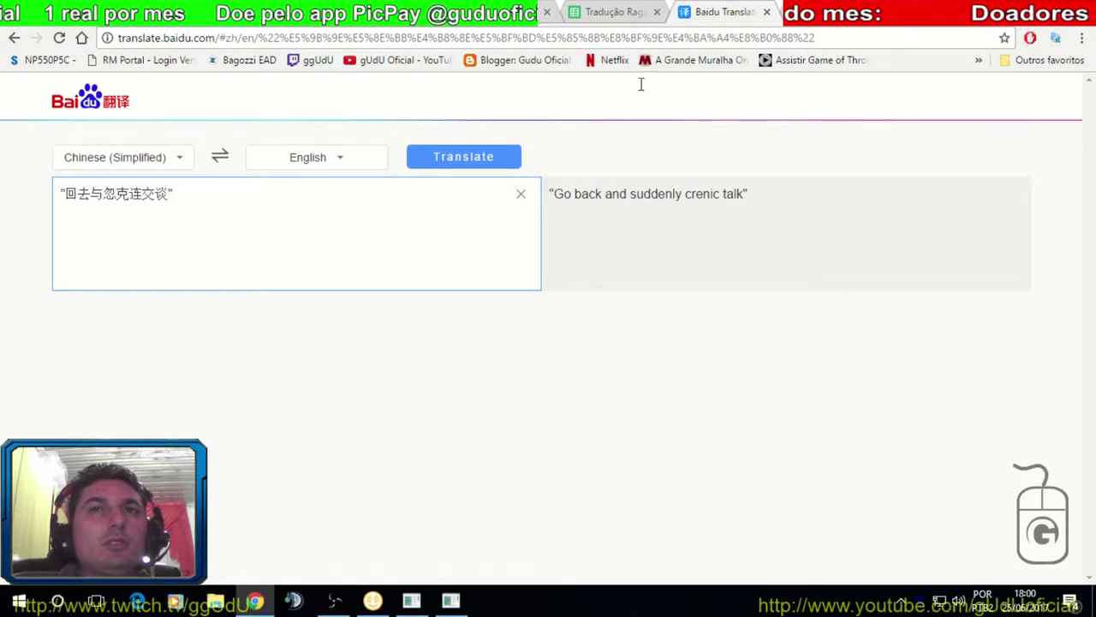
{"action": "left_click", "coordinate": [497, 12]}
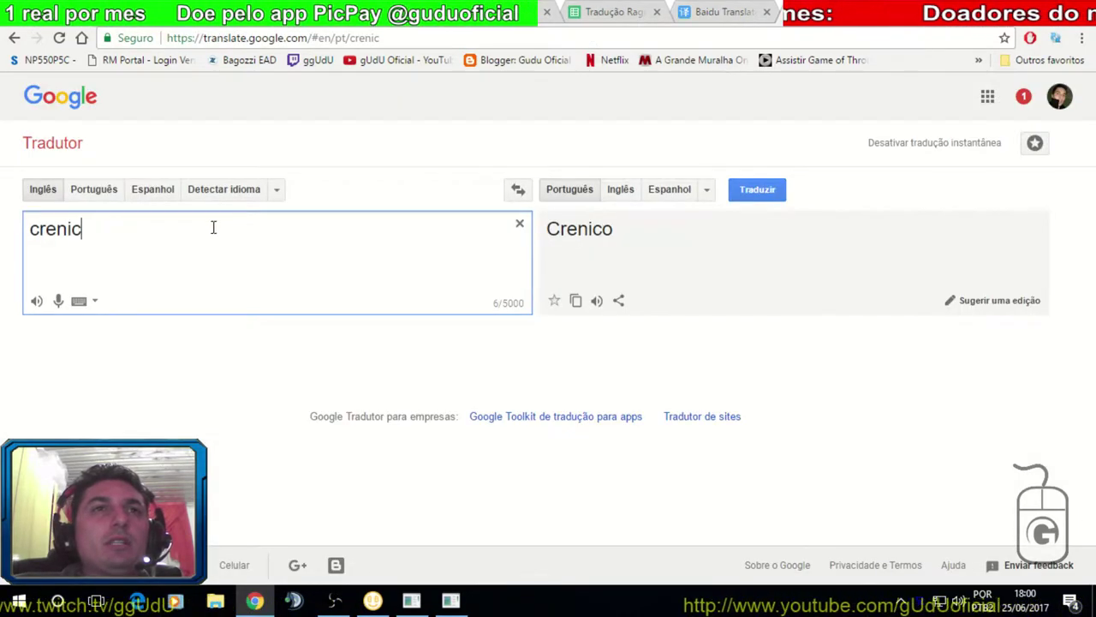
{"action": "key", "text": "ctrl+a"}
{"action": "type", "text": "go back"}
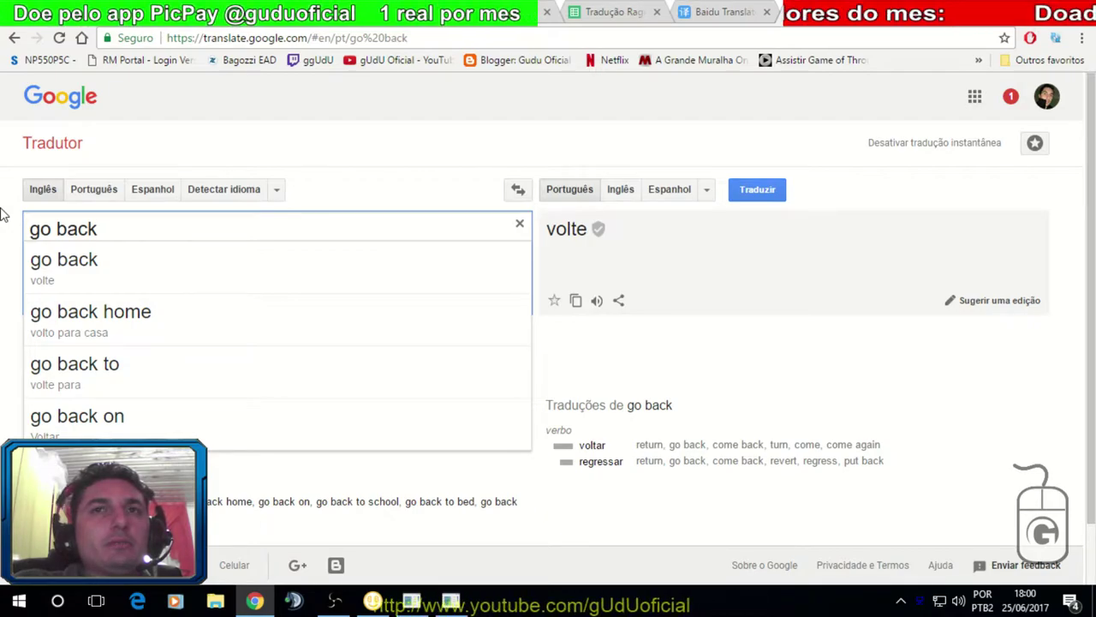
{"action": "key", "text": "ctrl+a"}
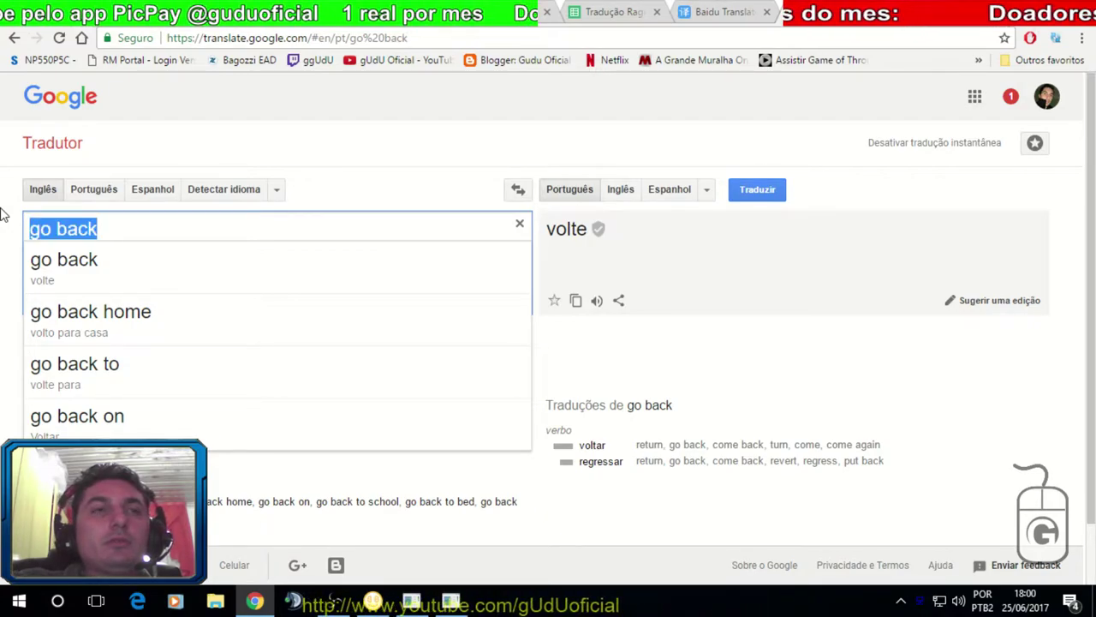
{"action": "left_click", "coordinate": [742, 10]}
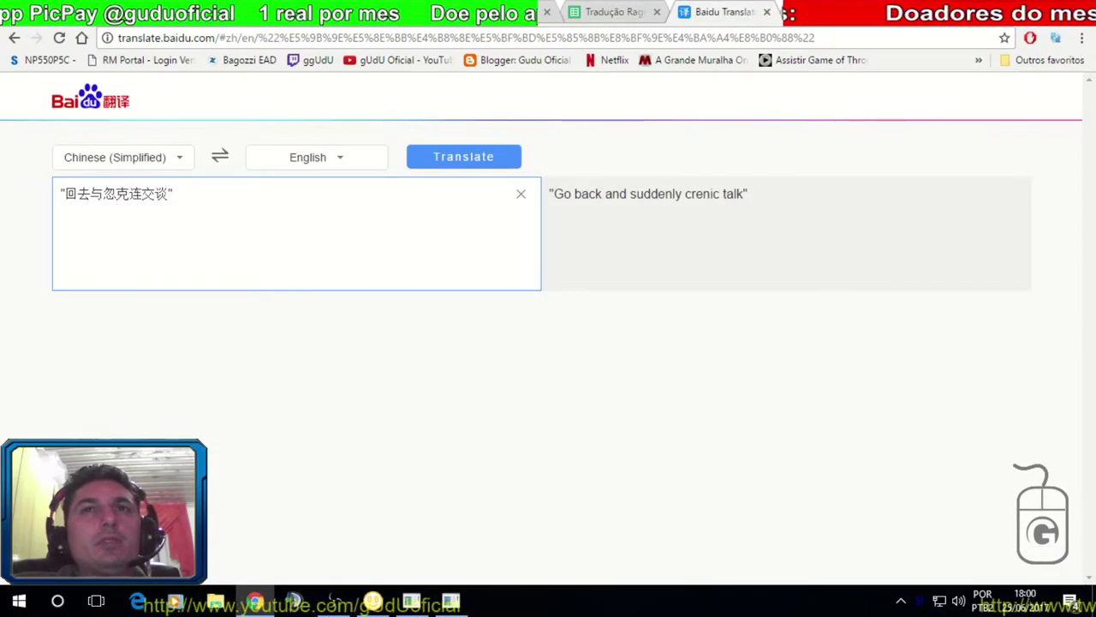
{"action": "key", "text": "Return"}
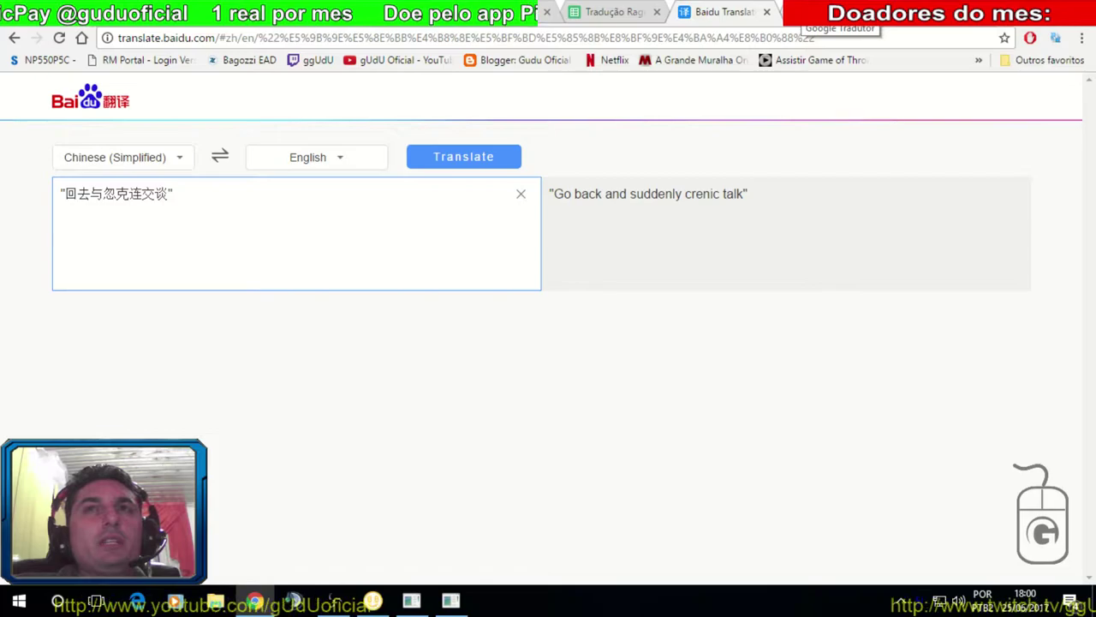
Commit the B8 translation, copy the A9 phrase into Baidu Translate and translate it from Simplified Chinese to English.
{"action": "left_click", "coordinate": [628, 17]}
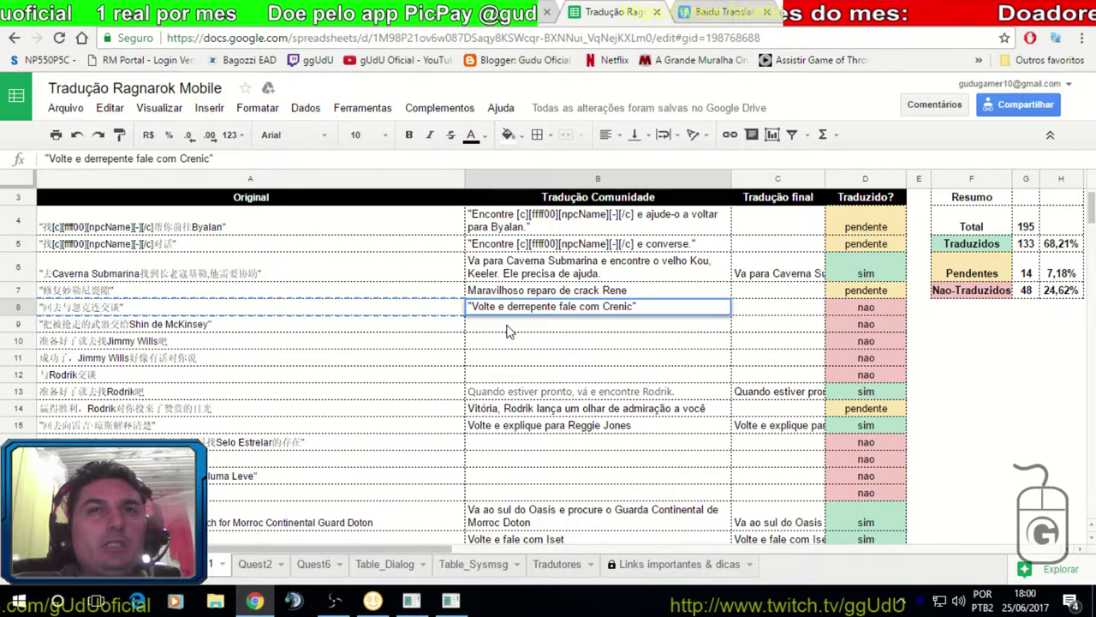
{"action": "left_click", "coordinate": [273, 325]}
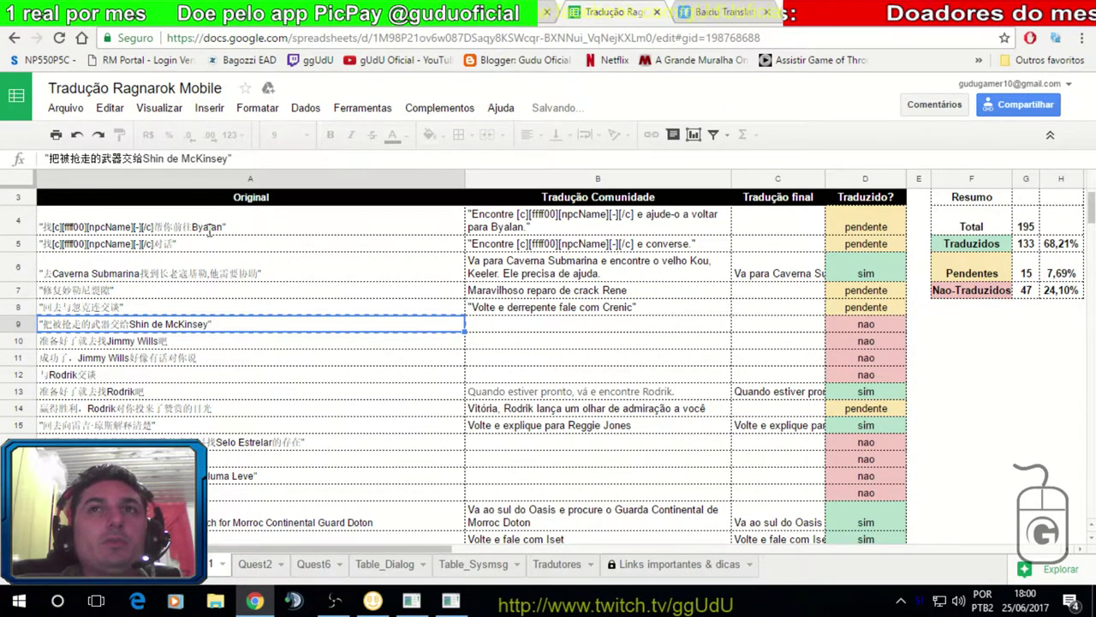
{"action": "key", "text": "ctrl+Tab"}
{"action": "key", "text": "ctrl+a"}
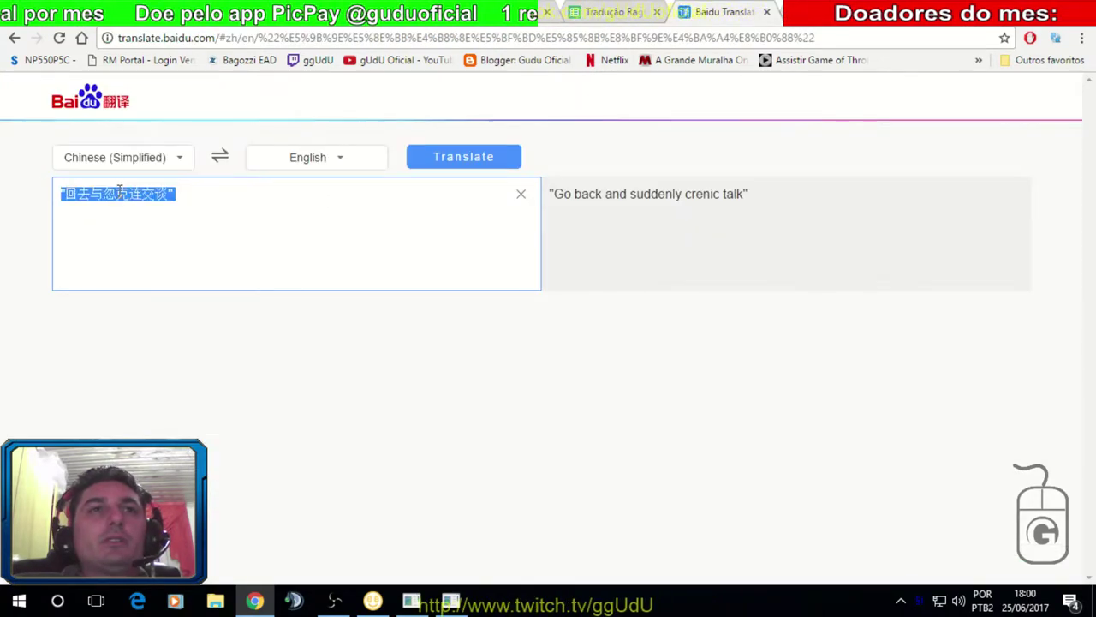
{"action": "type", "text": "\"把被抢走的武器交给Shin de McKinsey\""}
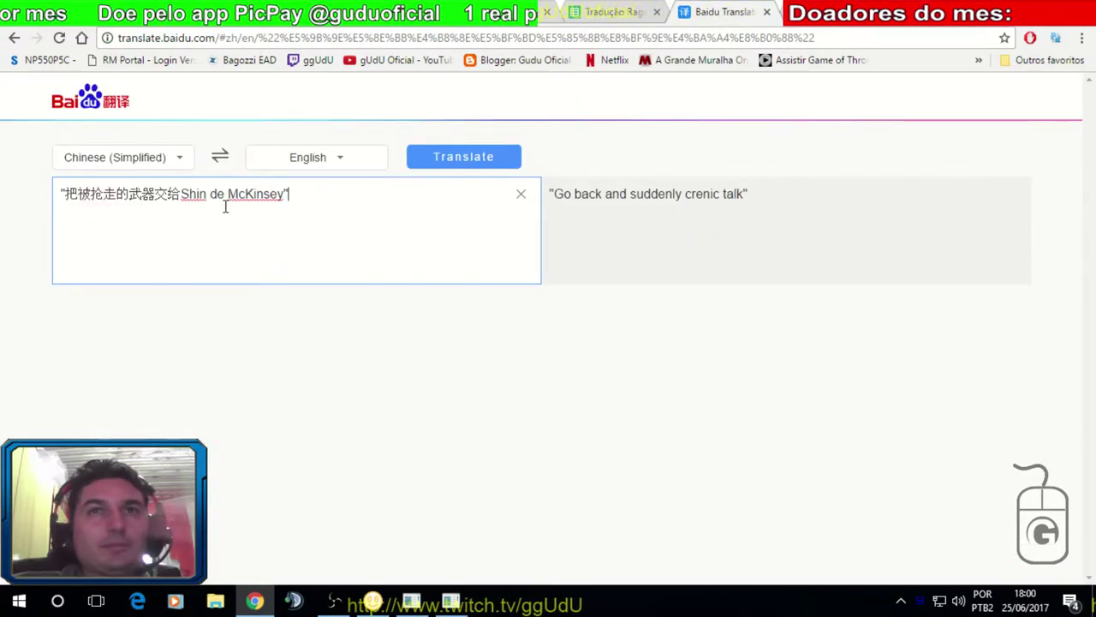
{"action": "left_click", "coordinate": [455, 157]}
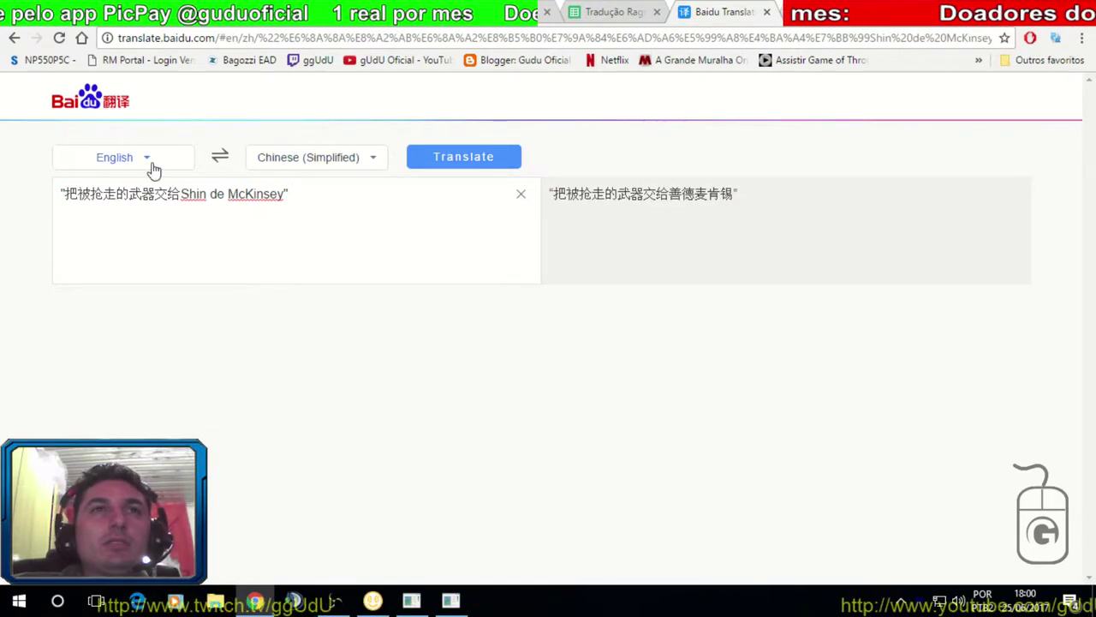
{"action": "left_click", "coordinate": [220, 155]}
{"action": "left_click", "coordinate": [463, 157]}
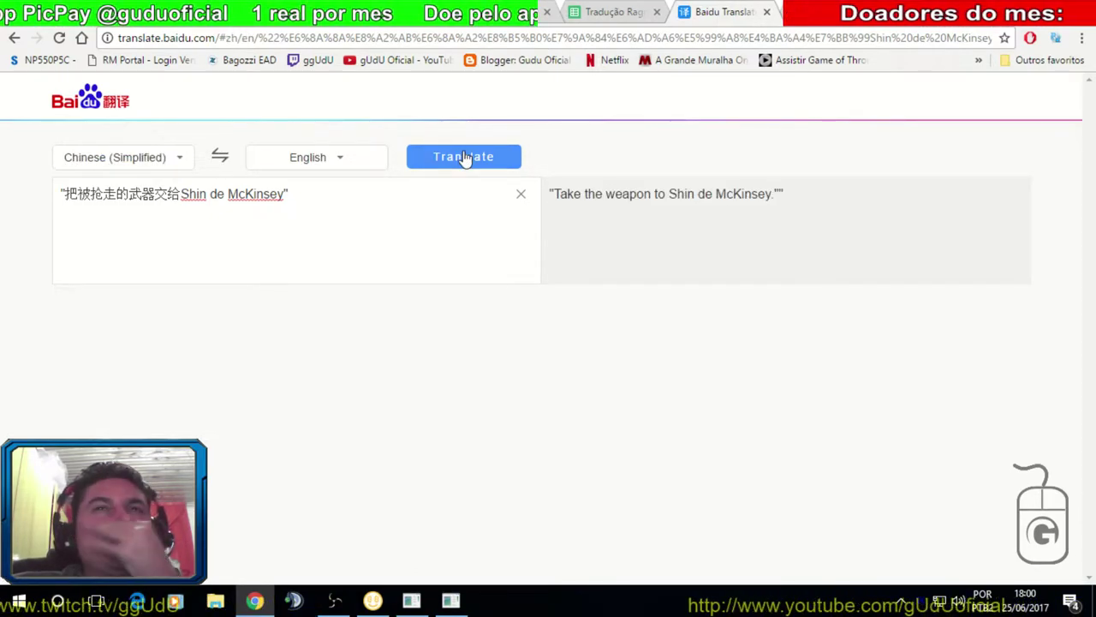
Rerun the A9 phrase's translation and set the direction back to Simplified Chinese to English.
{"action": "left_click", "coordinate": [463, 157]}
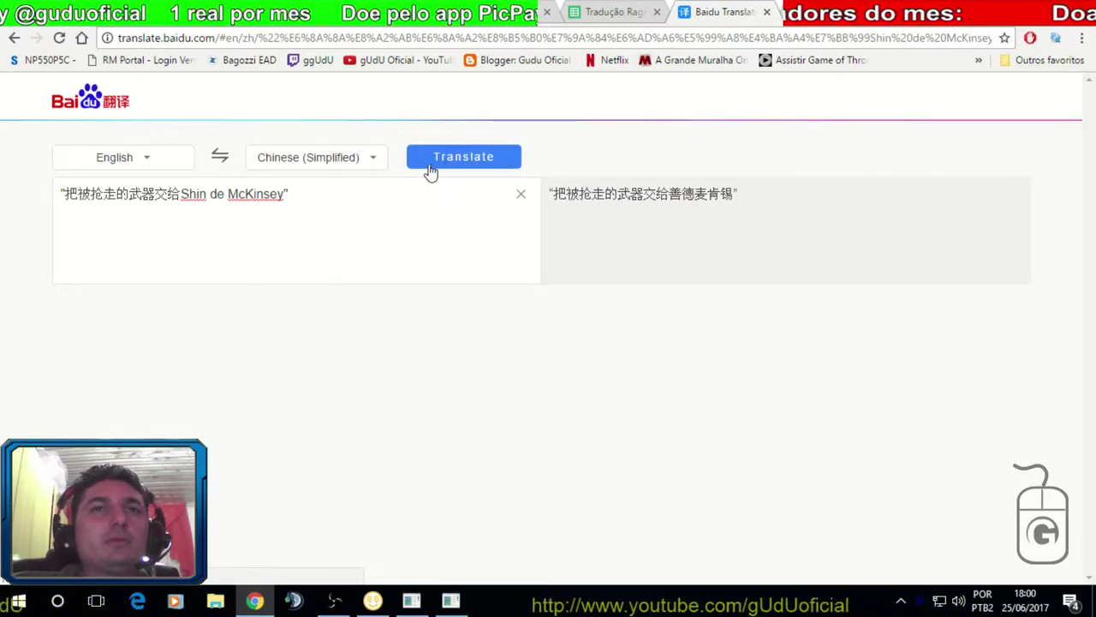
{"action": "left_click", "coordinate": [220, 157]}
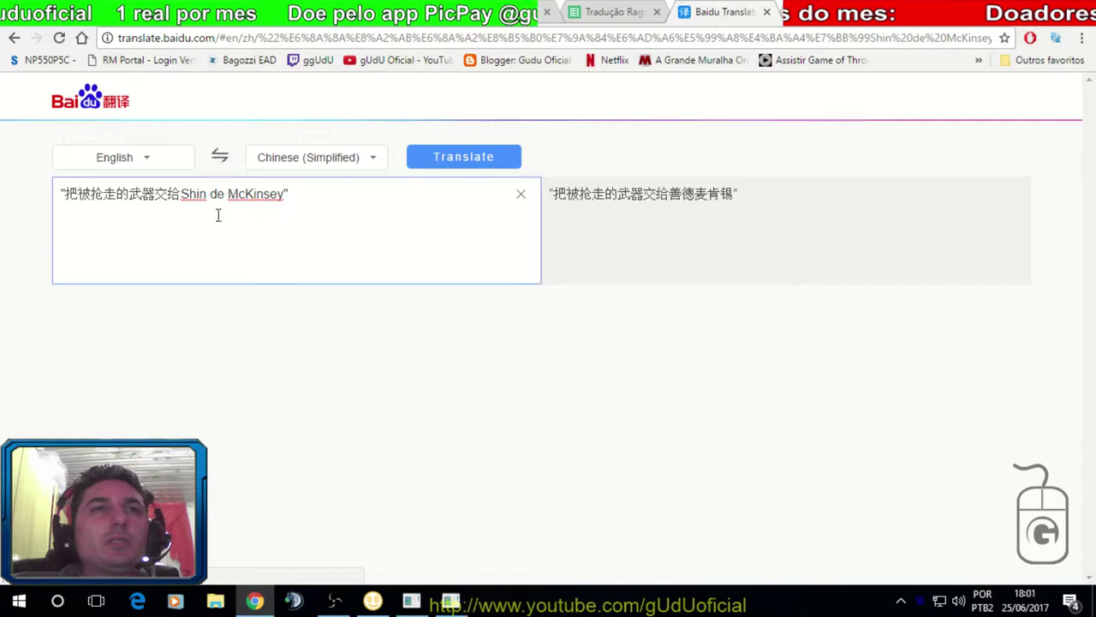
{"action": "left_click", "coordinate": [454, 158]}
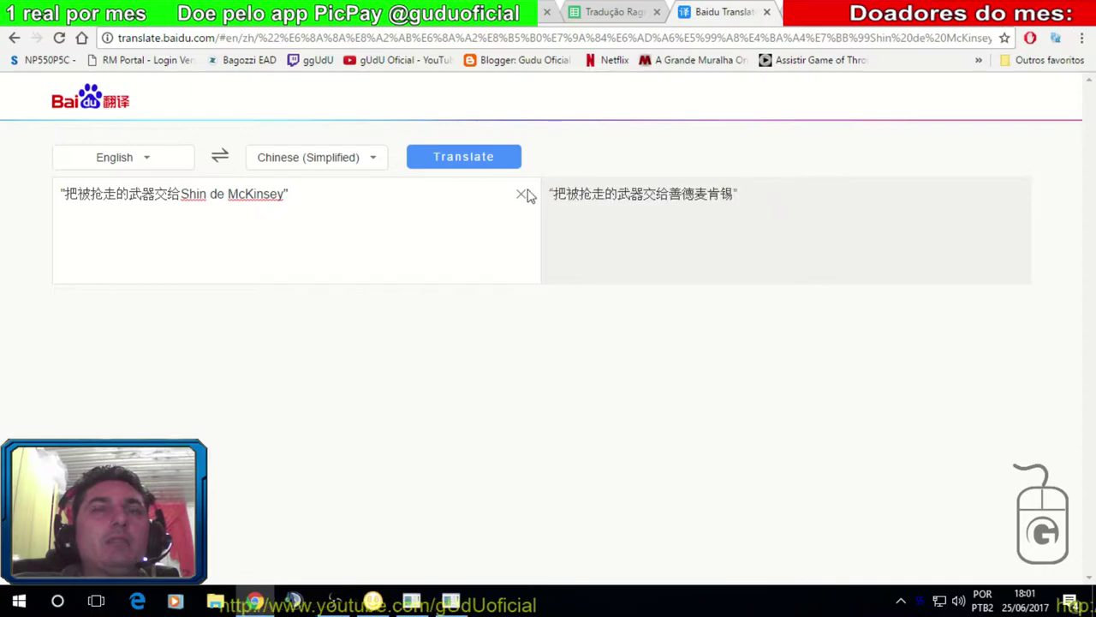
{"action": "left_click", "coordinate": [460, 163]}
Break the A9 source text onto a second line before the character name and translate the two lines.
{"action": "left_click", "coordinate": [180, 198]}
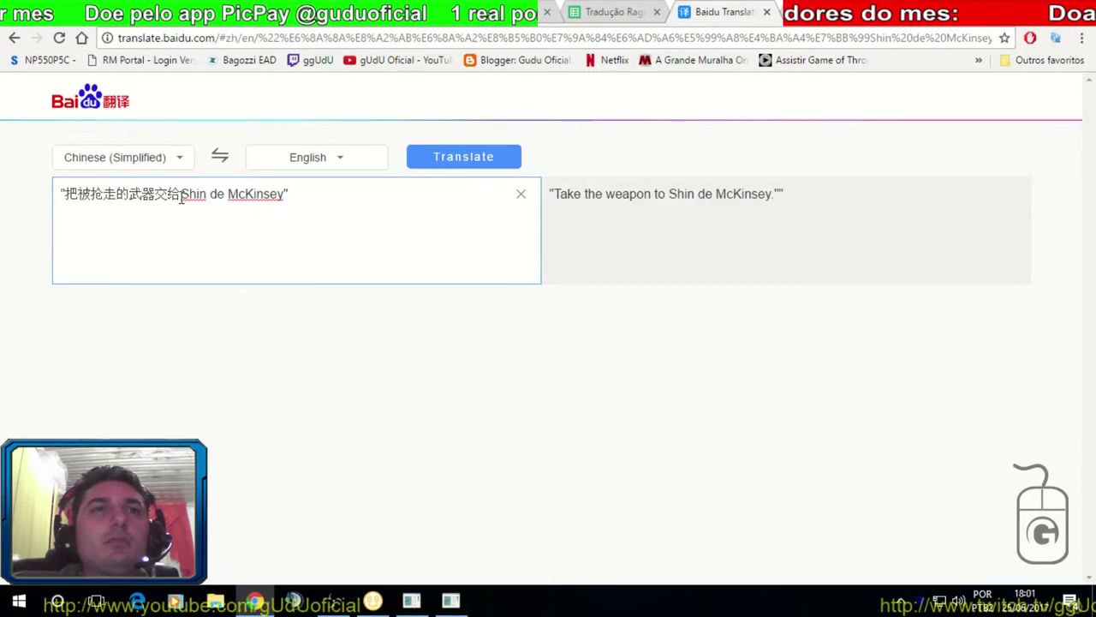
{"action": "left_click_drag", "start_coordinate": [181, 197], "coordinate": [322, 196]}
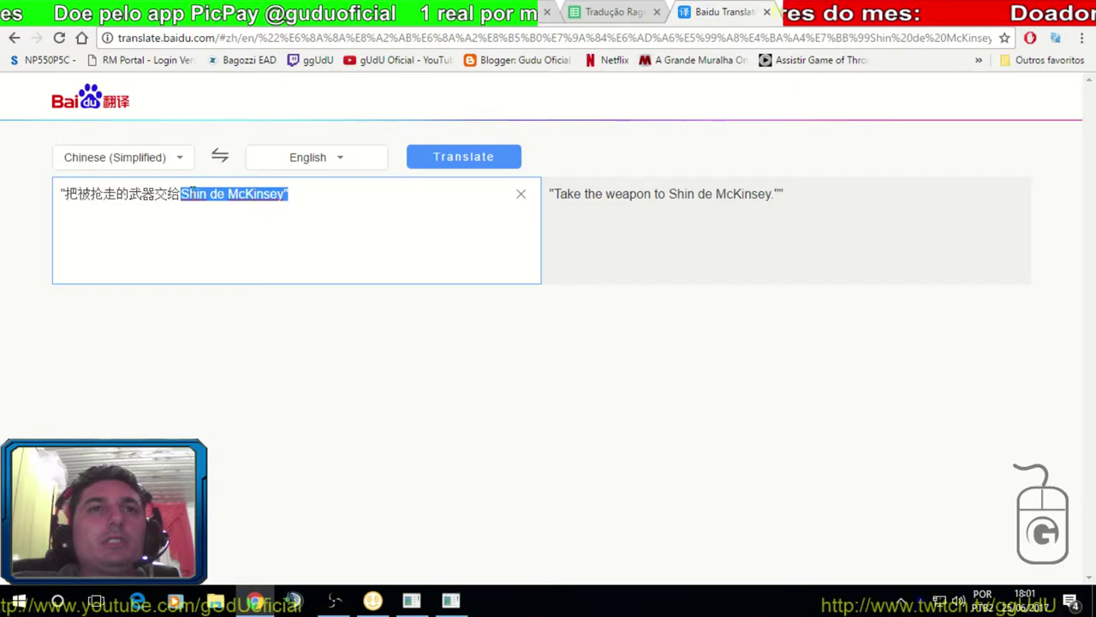
{"action": "left_click", "coordinate": [182, 194]}
{"action": "key", "text": "Return"}
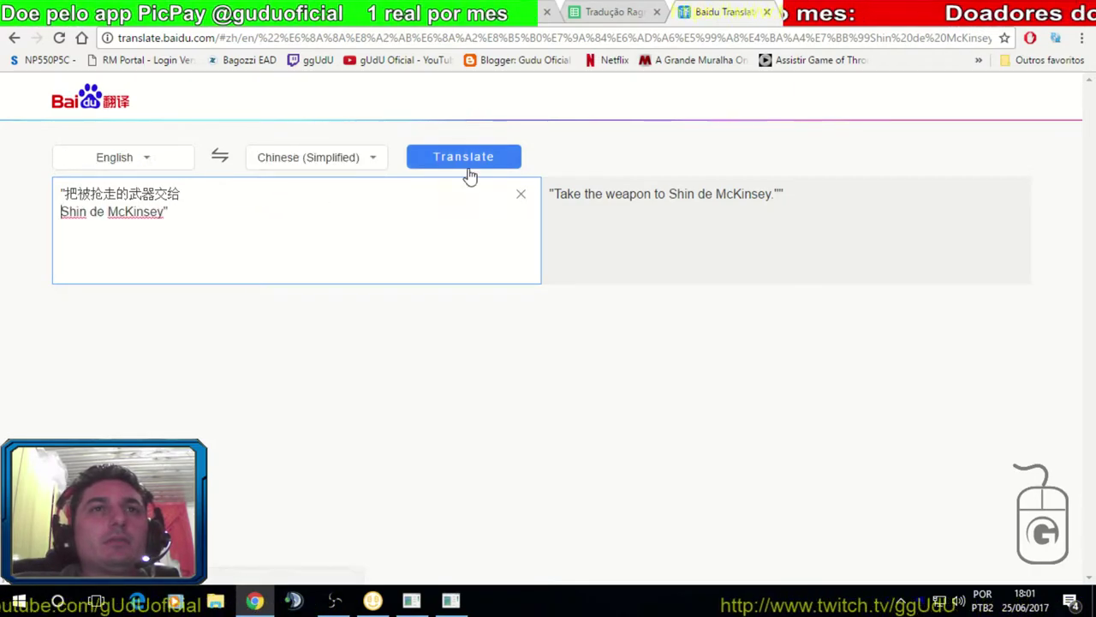
{"action": "left_click", "coordinate": [470, 176]}
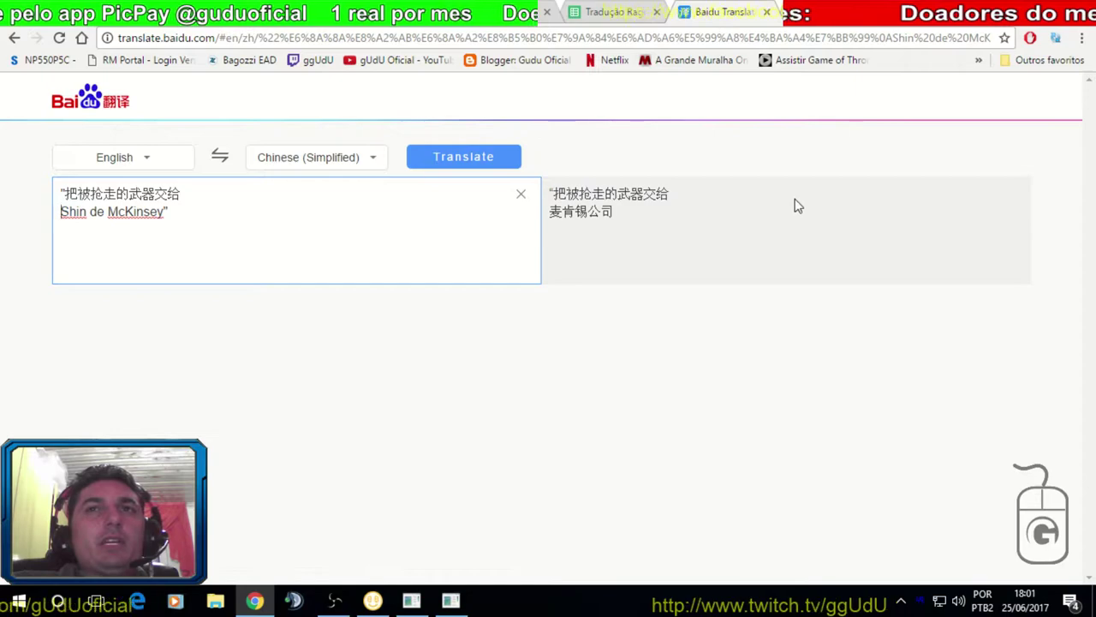
Set Baidu's direction back to Simplified Chinese to English and rerun the translation of the two-line A9 text.
{"action": "left_click", "coordinate": [472, 165]}
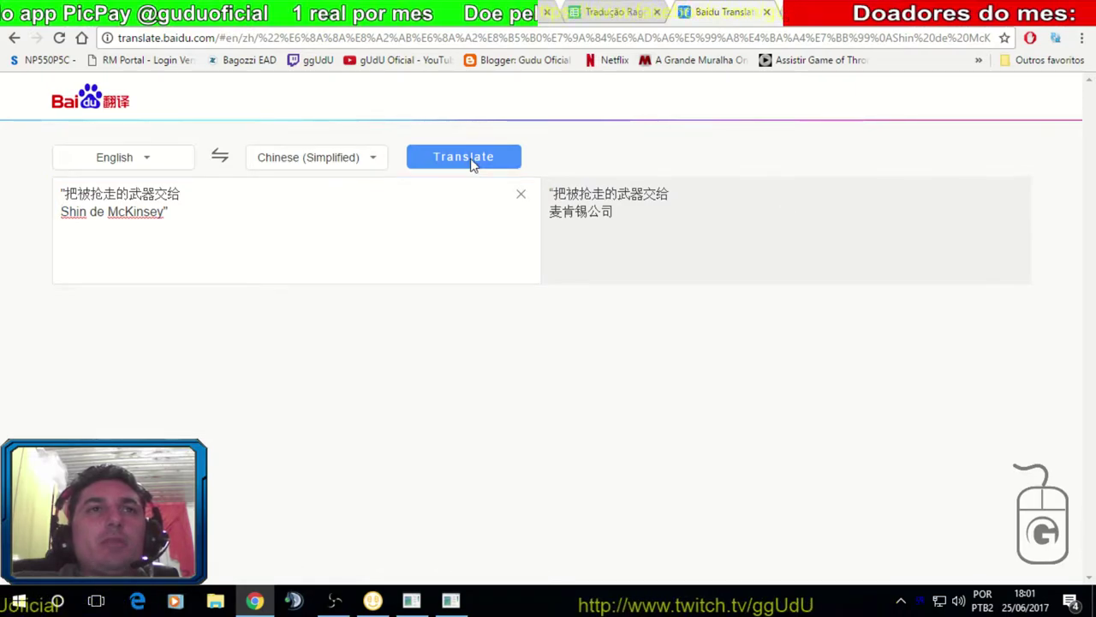
{"action": "left_click", "coordinate": [502, 164]}
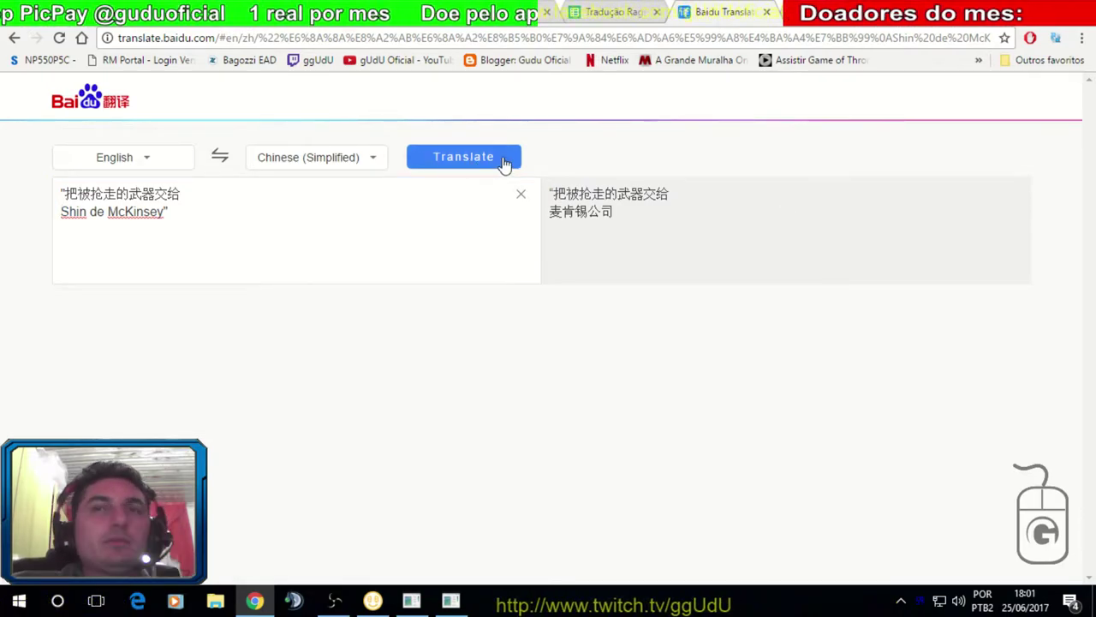
{"action": "left_click", "coordinate": [309, 204]}
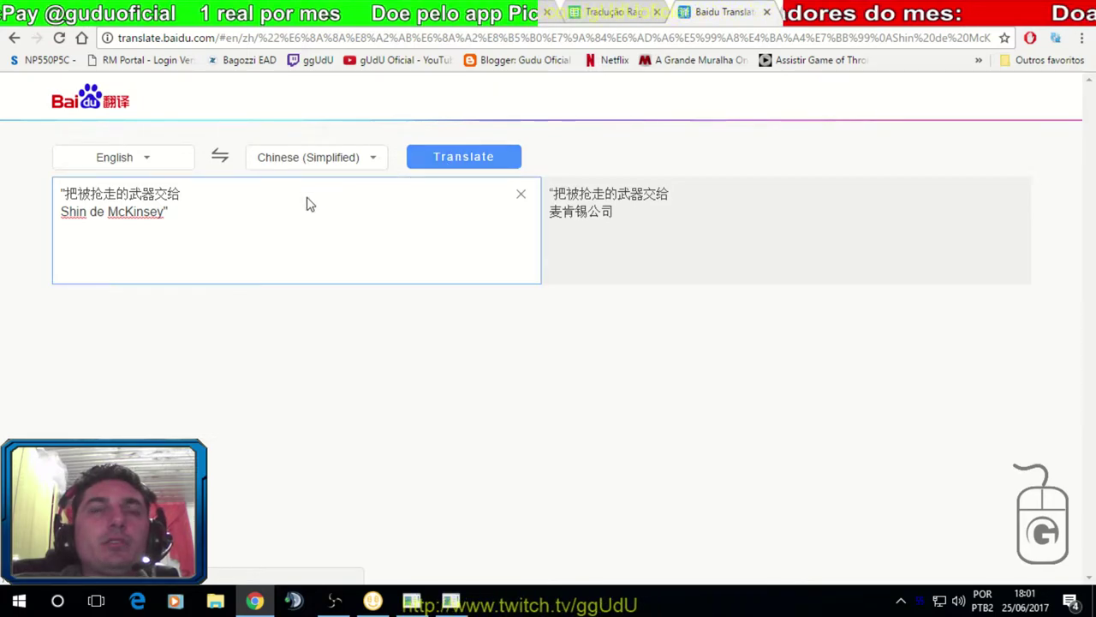
{"action": "left_click", "coordinate": [221, 170]}
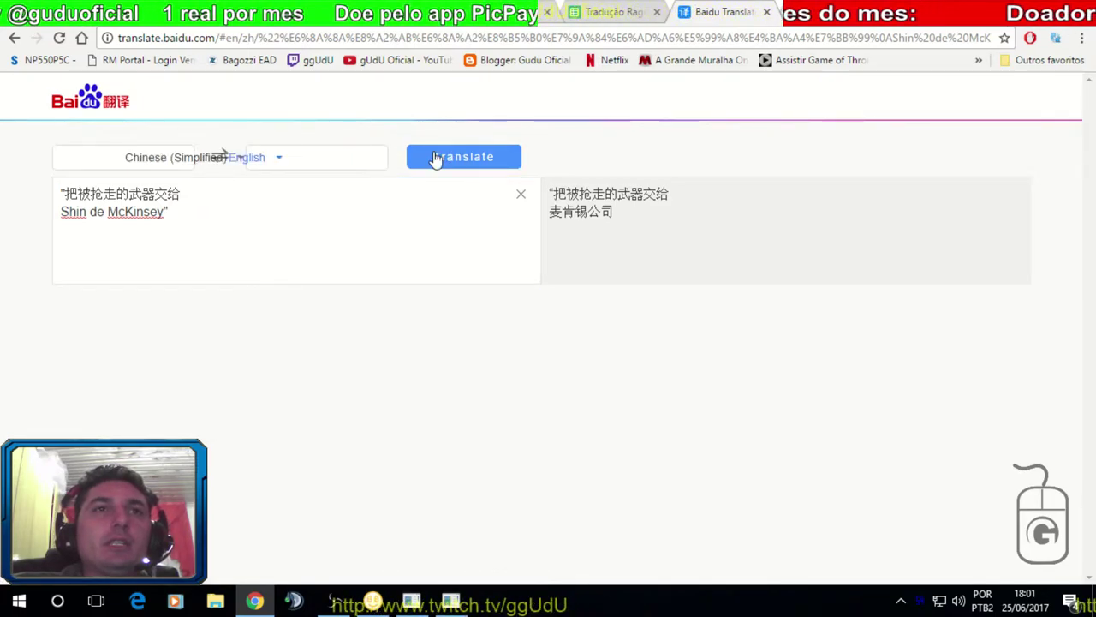
{"action": "left_click", "coordinate": [463, 158]}
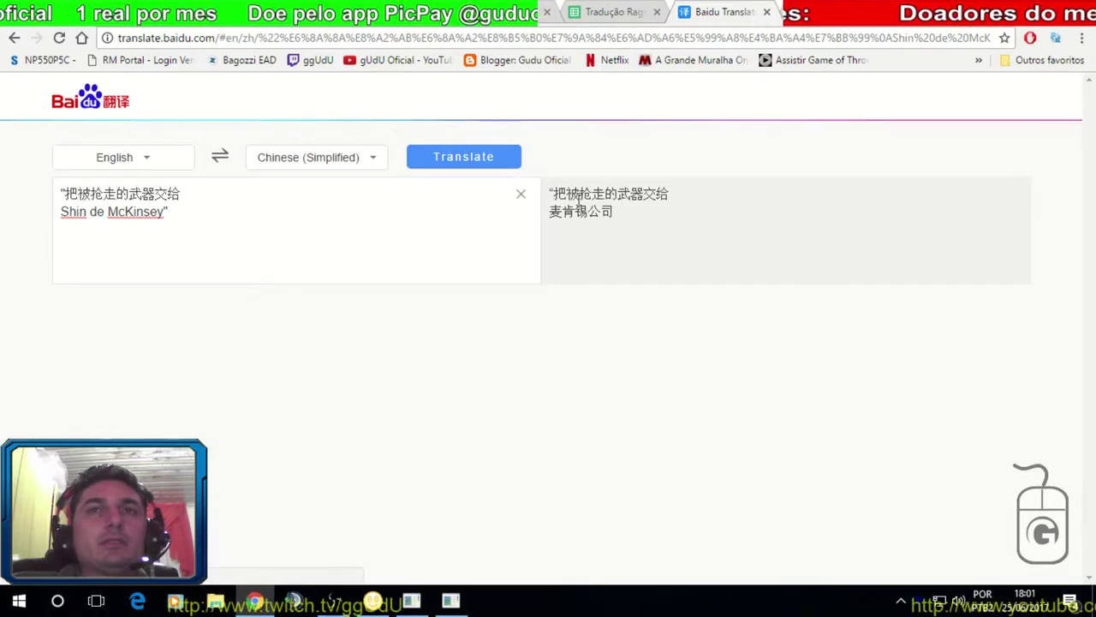
{"action": "left_click", "coordinate": [471, 157]}
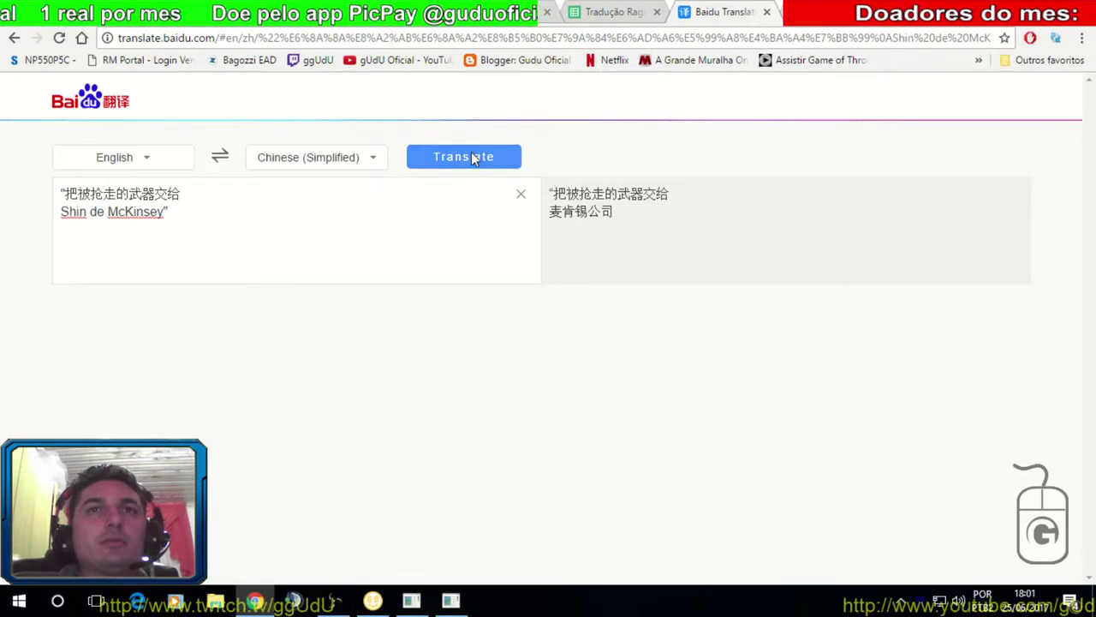
Remove the character name line from the source text and translate only the remaining Chinese phrase.
{"action": "left_click", "coordinate": [177, 213]}
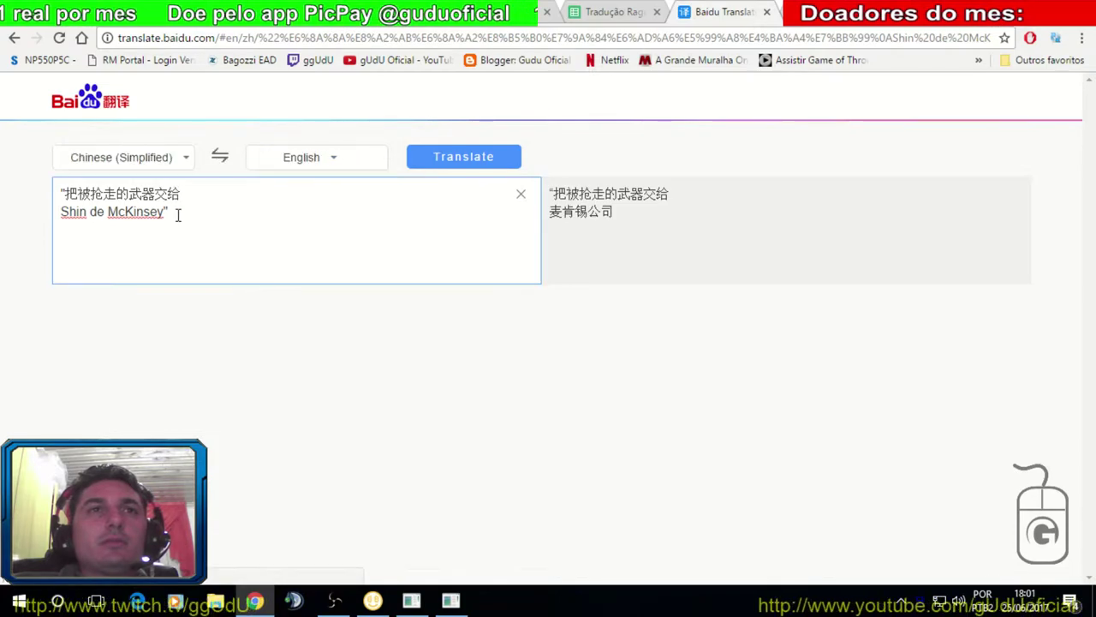
{"action": "left_click_drag", "start_coordinate": [176, 213], "coordinate": [55, 215]}
{"action": "key", "text": "BackSpace"}
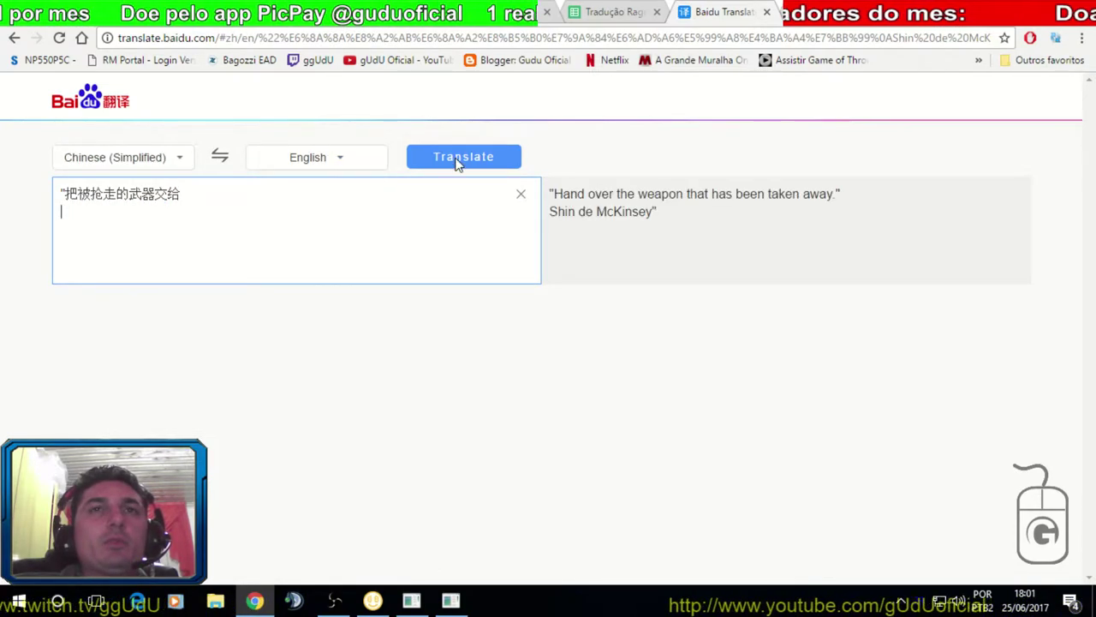
{"action": "left_click", "coordinate": [455, 158]}
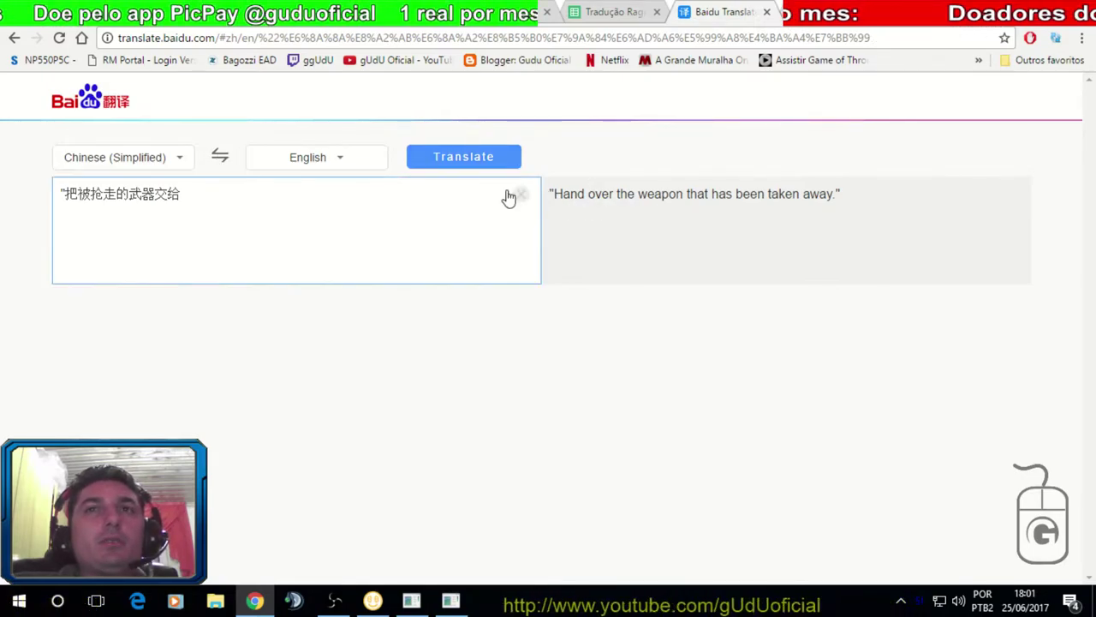
Add the complete A9 phrase after the shortened Chinese text on the same line and translate both together.
{"action": "left_click", "coordinate": [294, 190]}
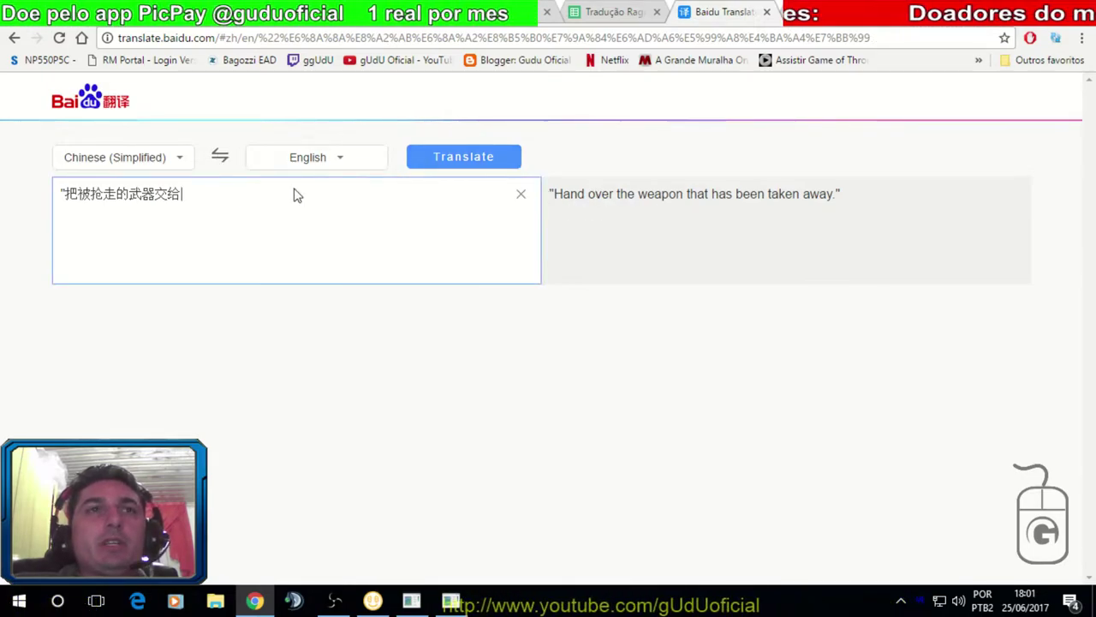
{"action": "type", "text": "\"把被抢走的武器交给Shin de McKinsey\""}
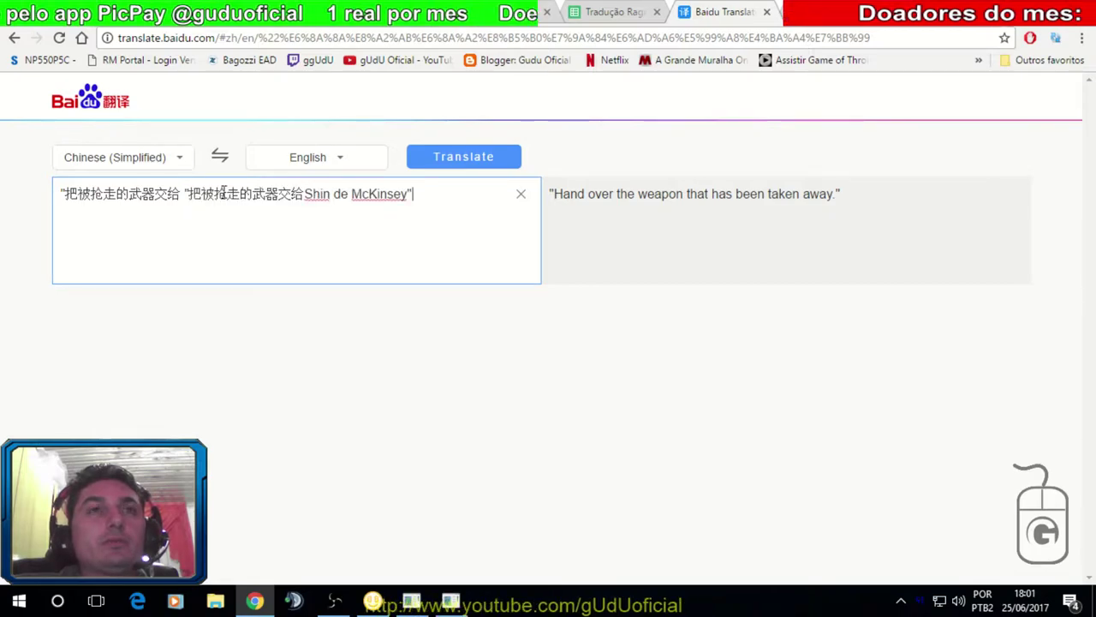
{"action": "left_click", "coordinate": [449, 161]}
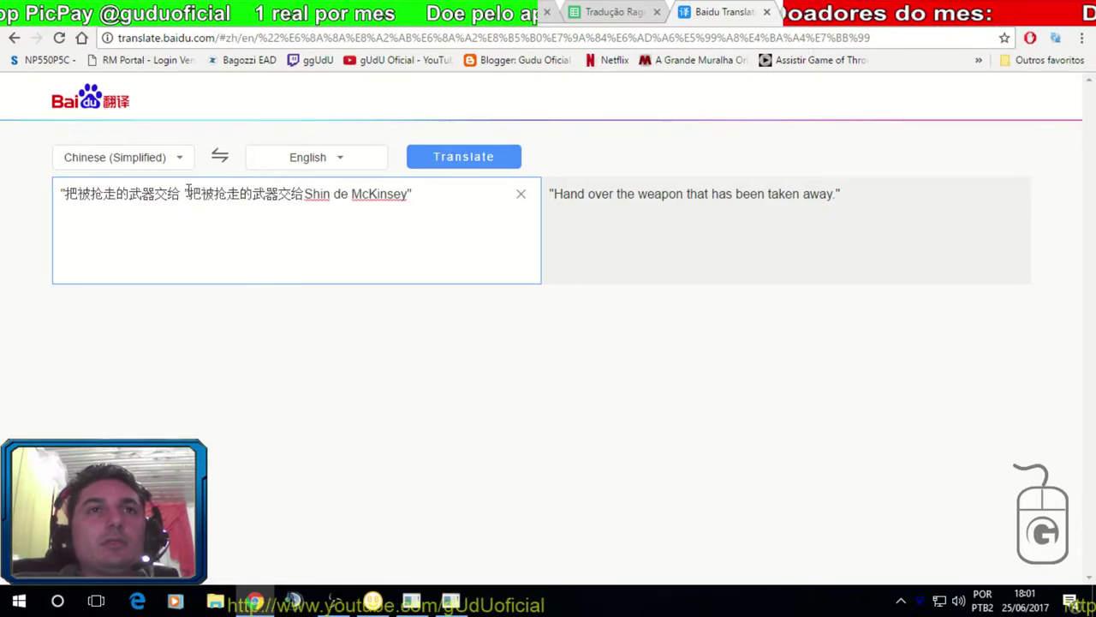
{"action": "left_click", "coordinate": [458, 161]}
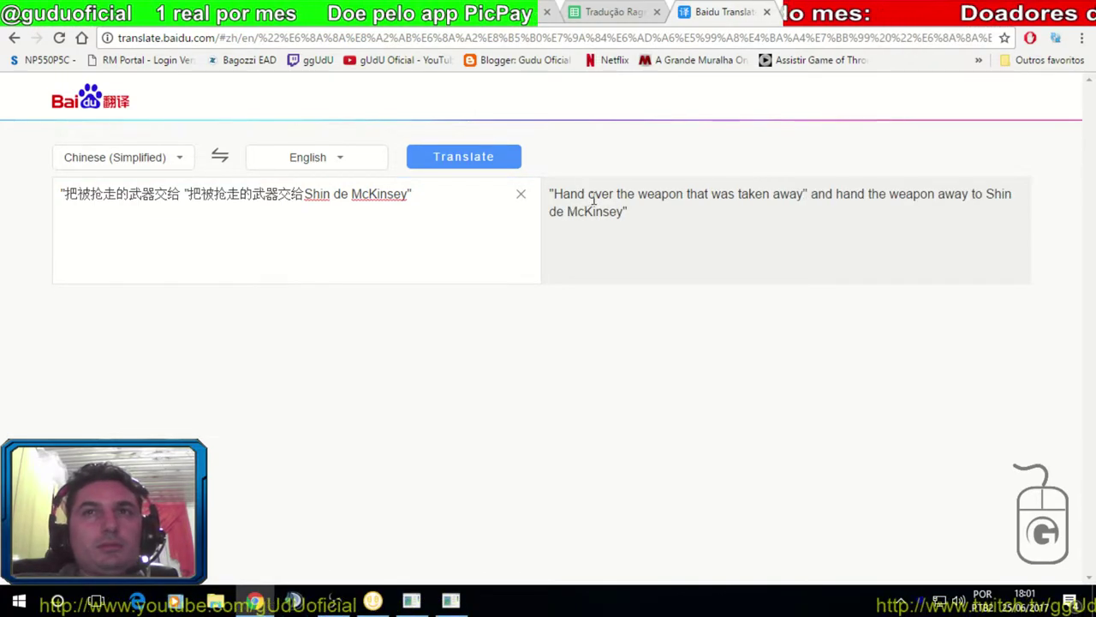
Separate the complete A9 phrase from the shortened one with a blank line and translate the text again.
{"action": "left_click", "coordinate": [205, 195]}
{"action": "left_click", "coordinate": [184, 194]}
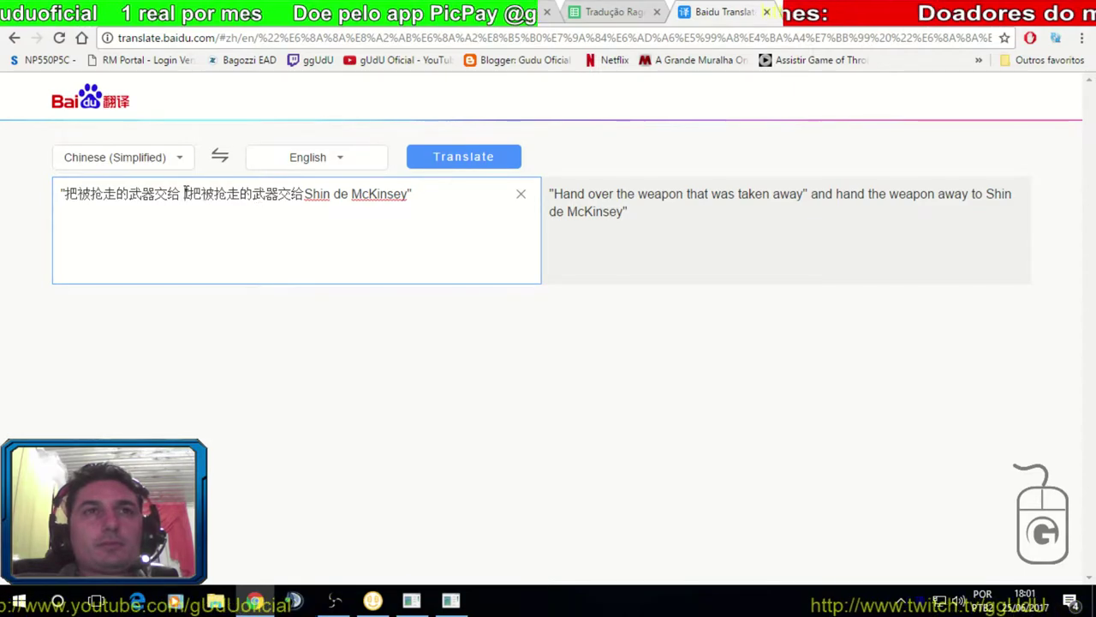
{"action": "key", "text": "Return"}
{"action": "key", "text": "Return"}
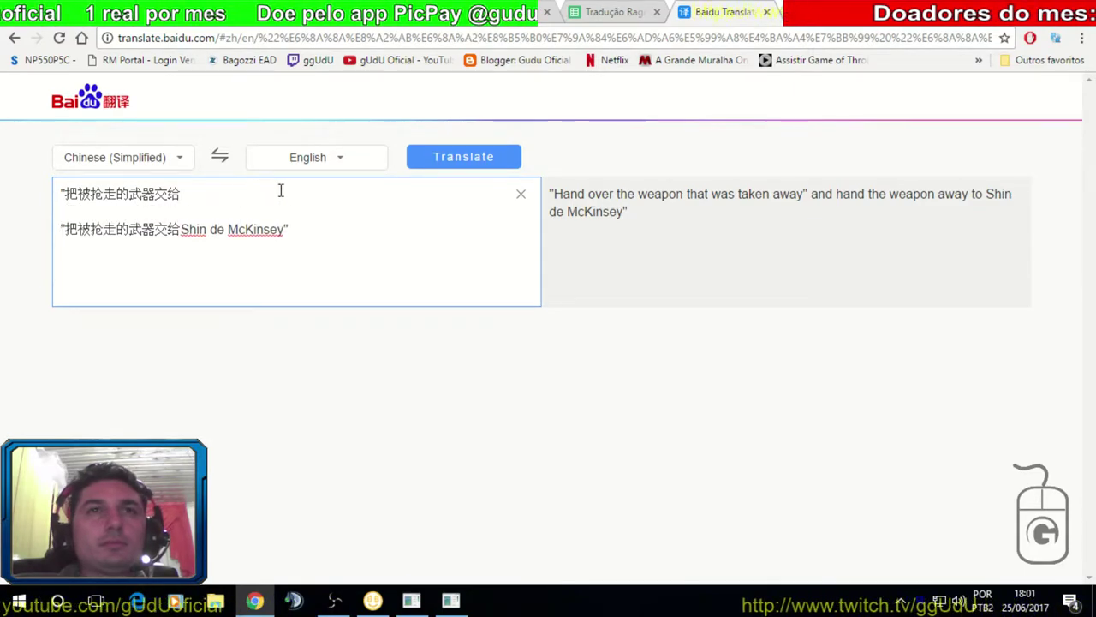
{"action": "left_click", "coordinate": [453, 161]}
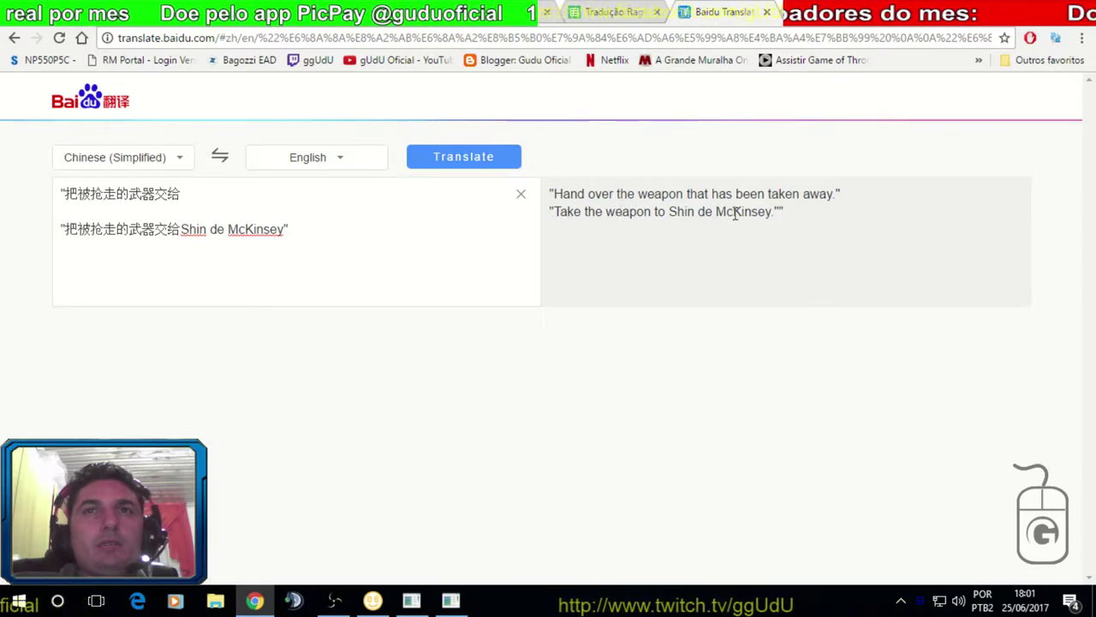
Copy Baidu's English "Take the weapon to…" sentence into Google Translate, replacing "go back", to get its Portuguese translation.
{"action": "left_click_drag", "start_coordinate": [780, 210], "coordinate": [594, 211]}
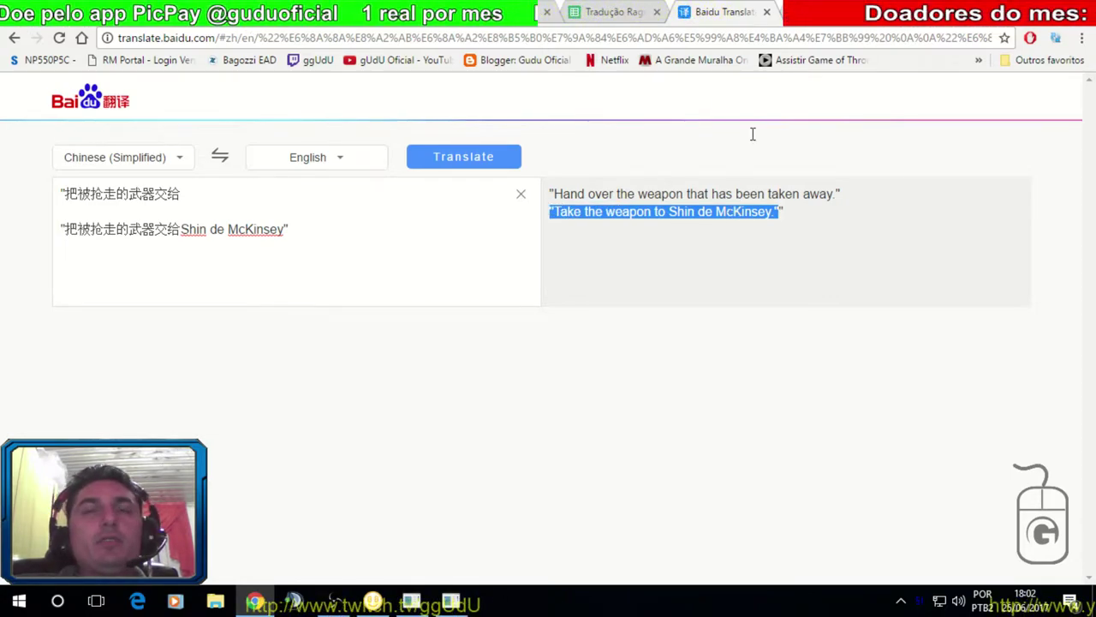
{"action": "key", "text": "ctrl+shift+Tab"}
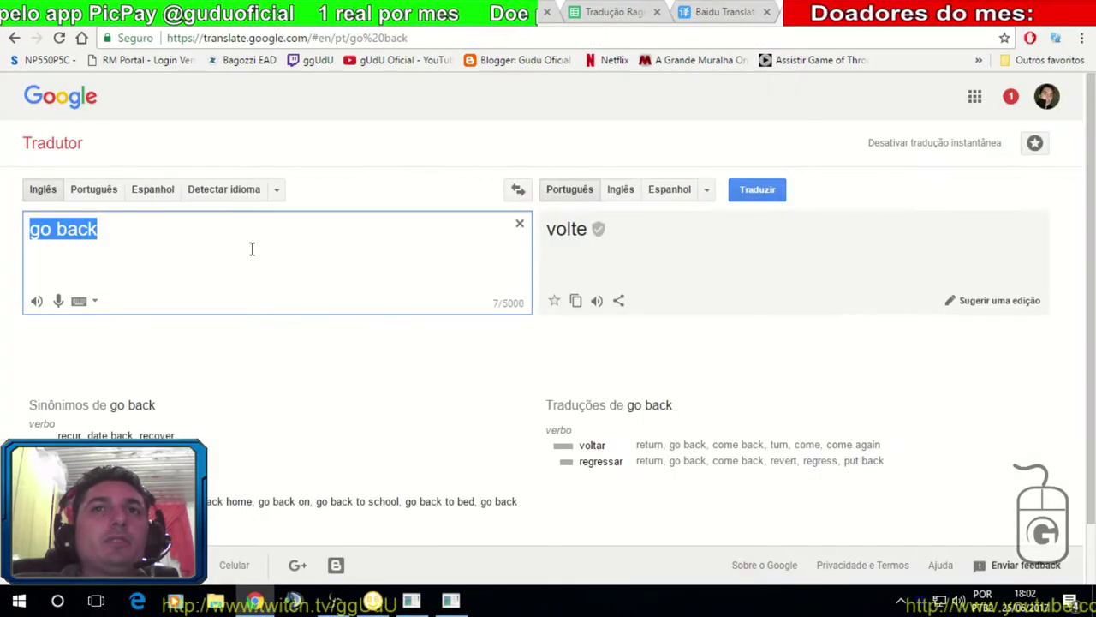
{"action": "type", "text": "\"Take the weapon to Shin de McKinsey.\""}
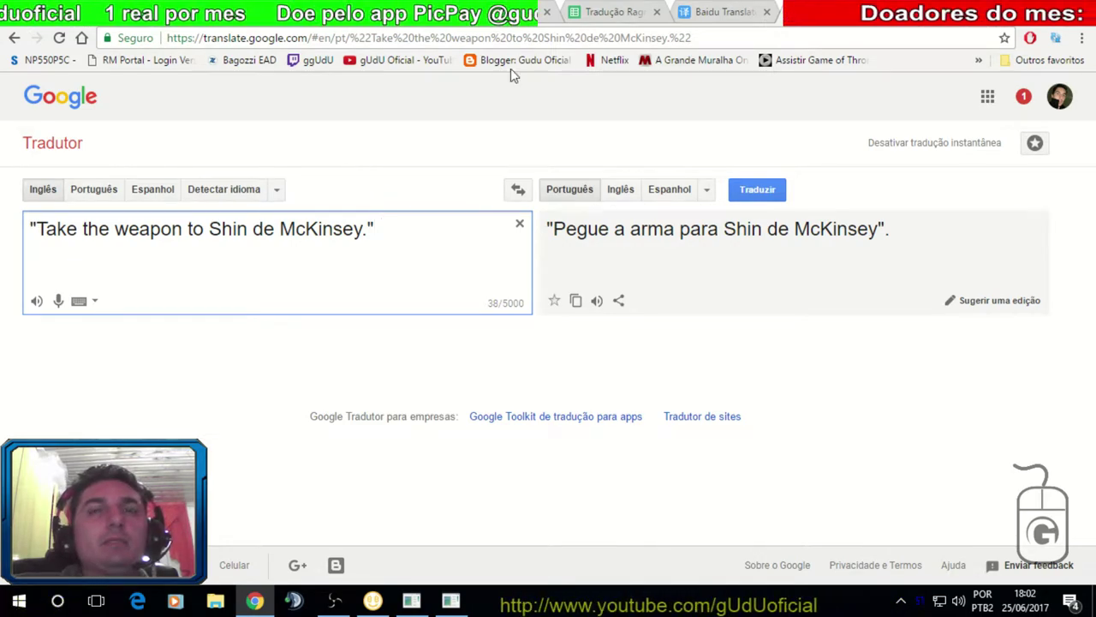
{"action": "left_click", "coordinate": [551, 227]}
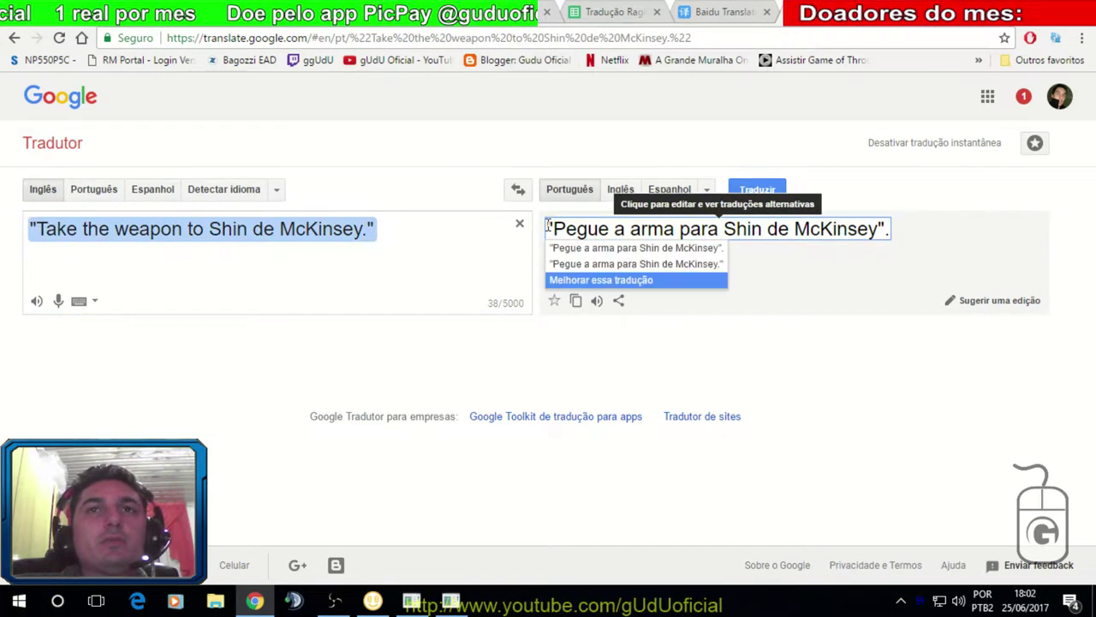
{"action": "triple_click", "coordinate": [597, 230]}
{"action": "left_click_drag", "start_coordinate": [809, 215], "coordinate": [644, 7]}
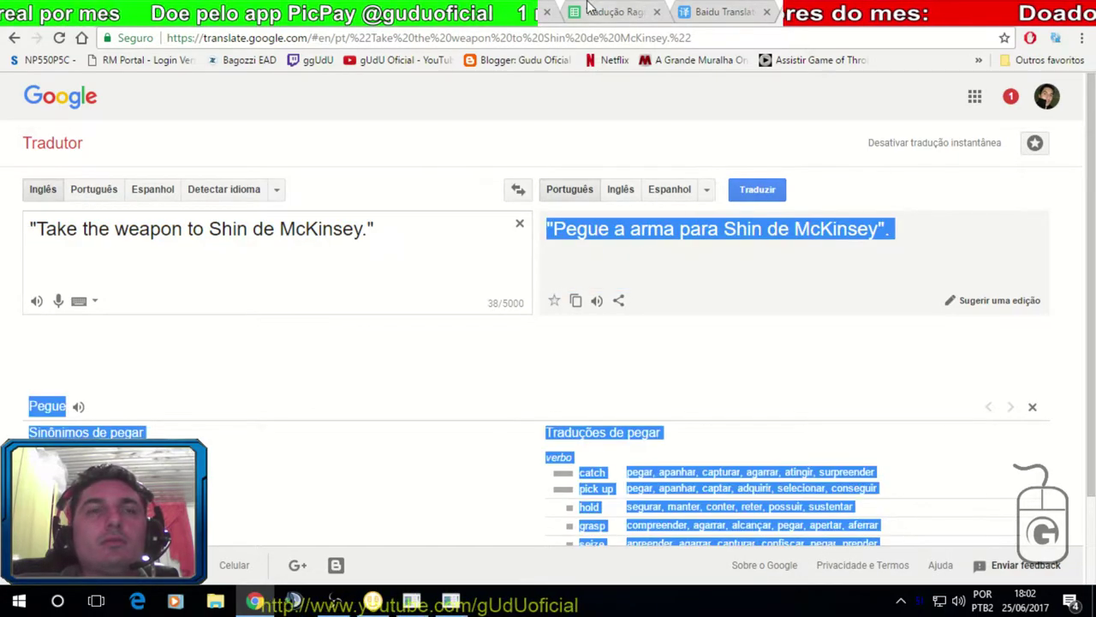
{"action": "left_click", "coordinate": [612, 11]}
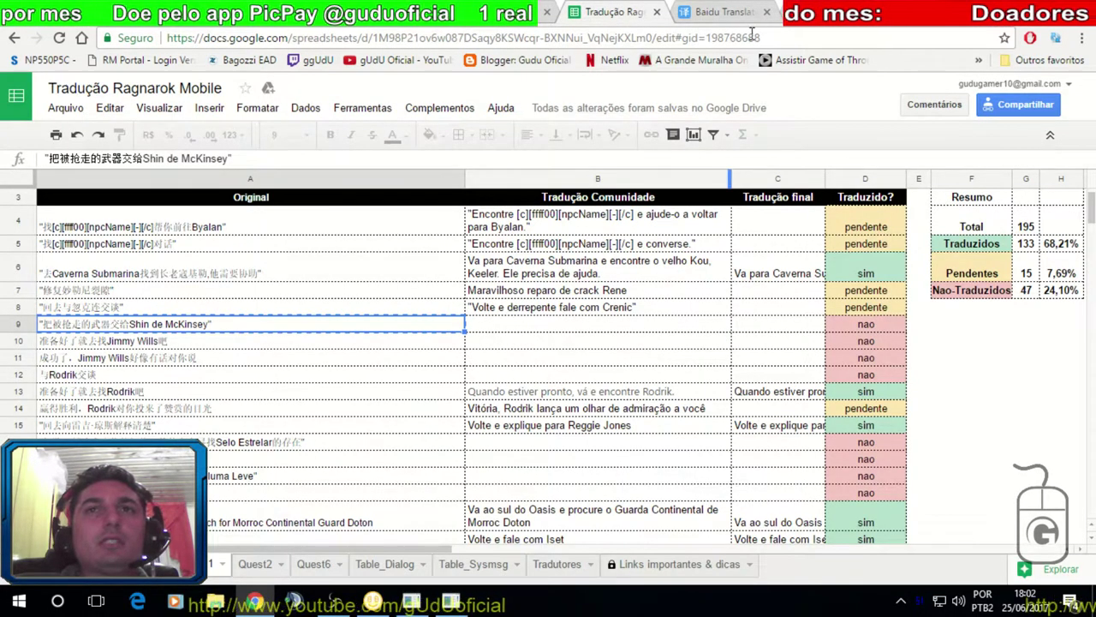
{"action": "key", "text": "ctrl+shift+Tab"}
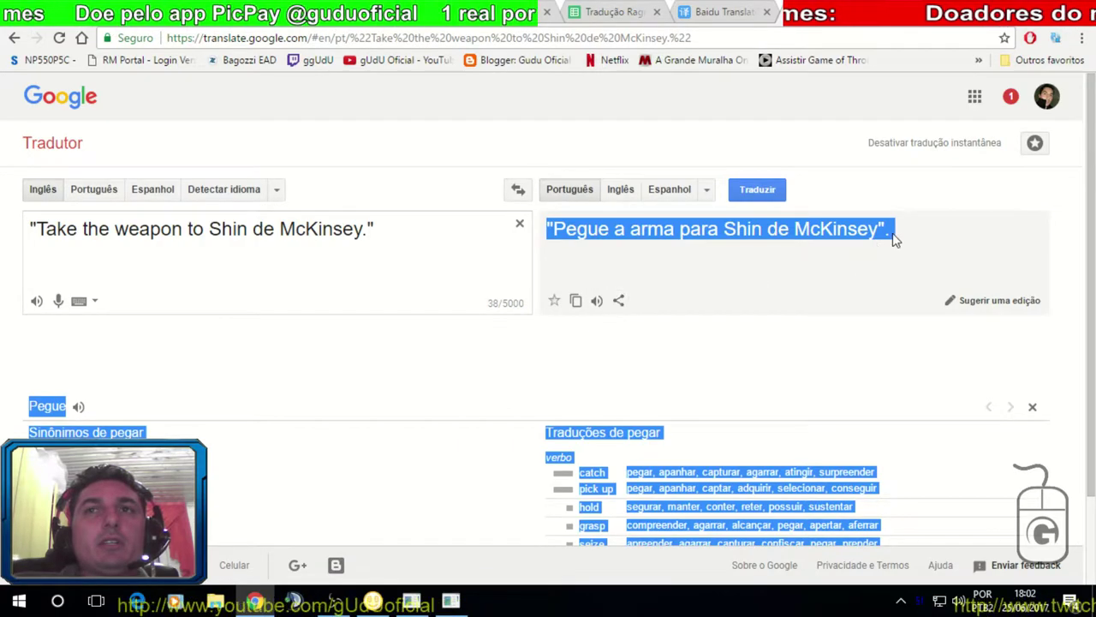
{"action": "left_click", "coordinate": [897, 233]}
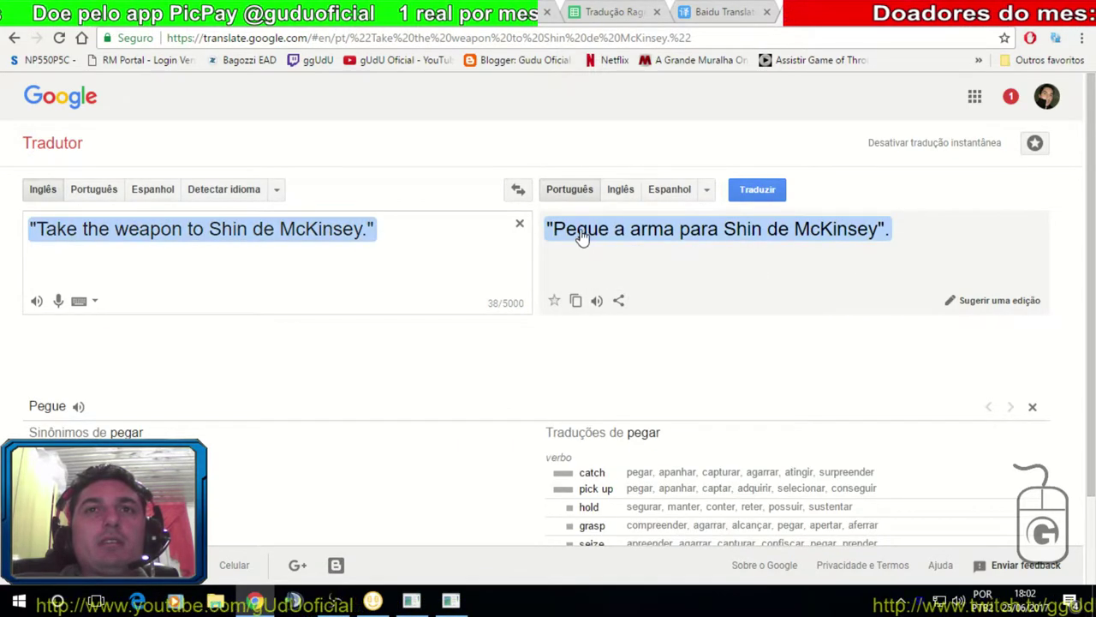
Copy the Portuguese "Pegue a arma para…" sentence from Google Translate into cell B9 of the translation spreadsheet.
{"action": "left_click_drag", "start_coordinate": [546, 229], "coordinate": [895, 229]}
{"action": "key", "text": "ctrl+c"}
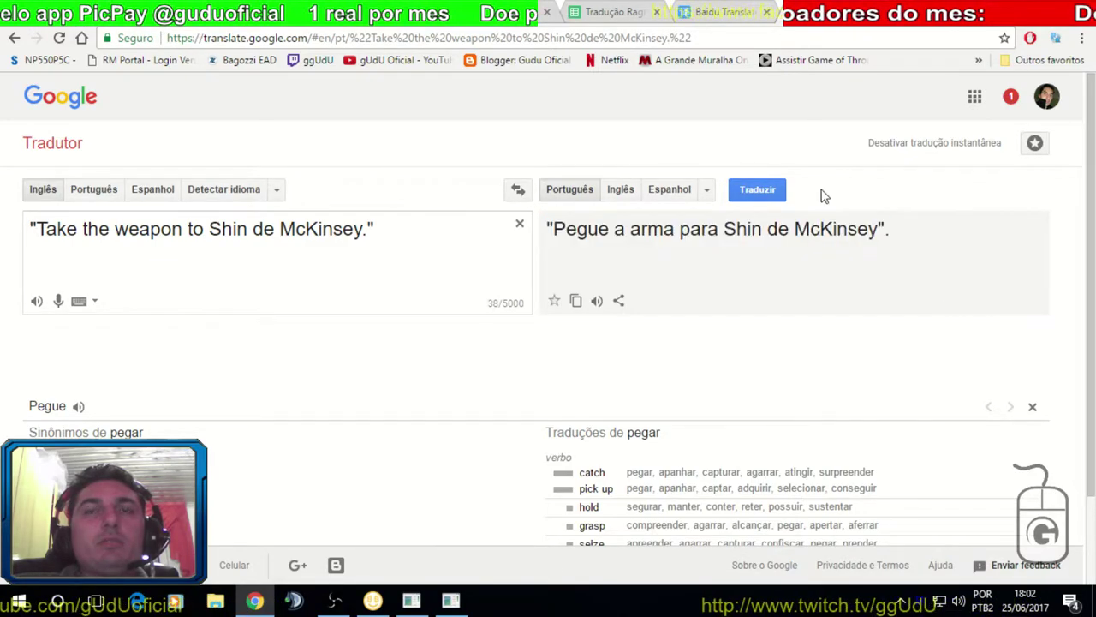
{"action": "left_click", "coordinate": [601, 13]}
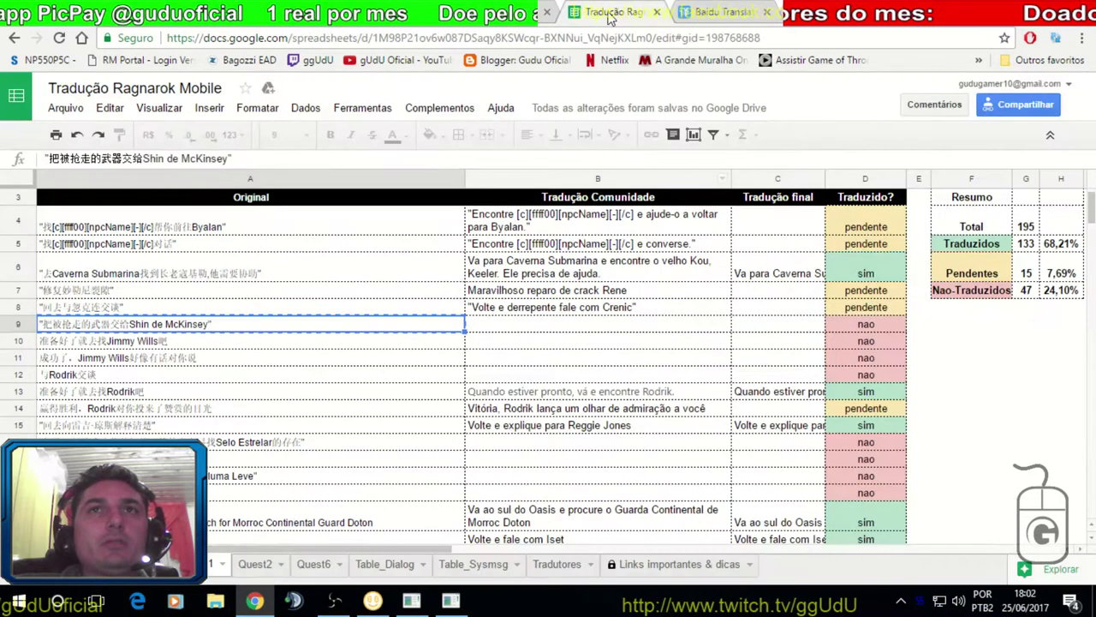
{"action": "left_click", "coordinate": [494, 325]}
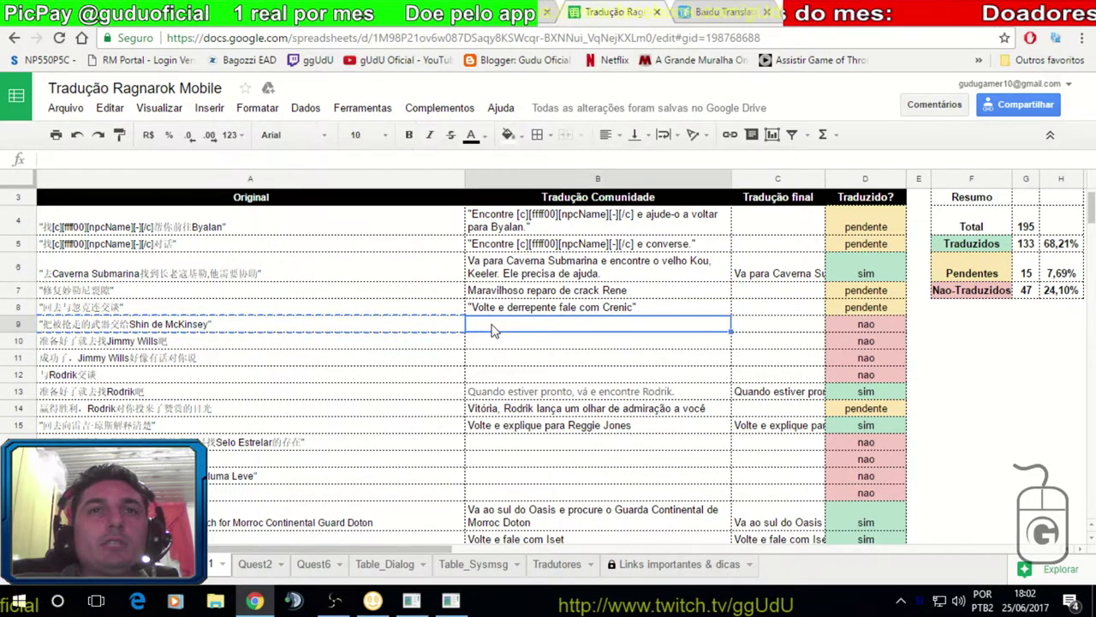
{"action": "key", "text": "ctrl+v"}
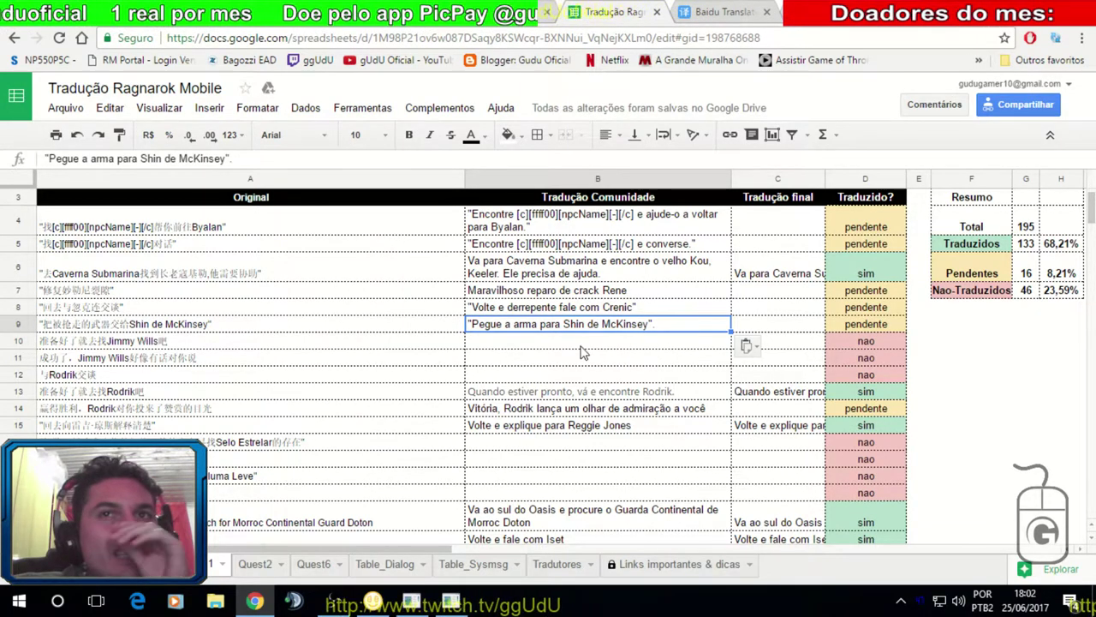
Copy the A10 phrase into Baidu Translate in place of the first source line and translate it to English.
{"action": "left_click", "coordinate": [276, 343]}
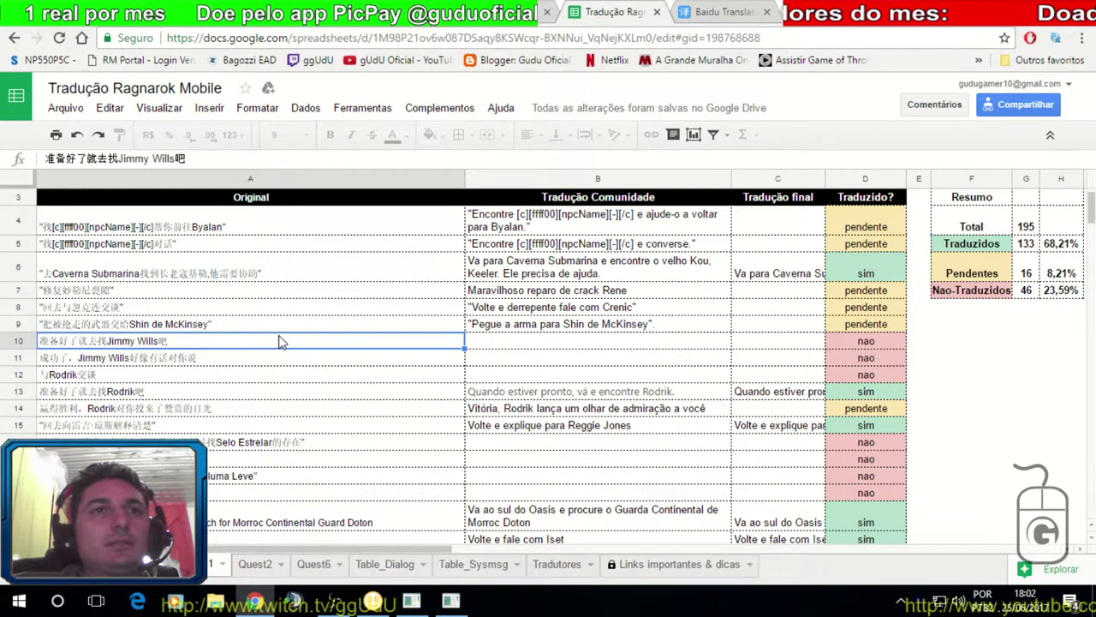
{"action": "key", "text": "ctrl+c"}
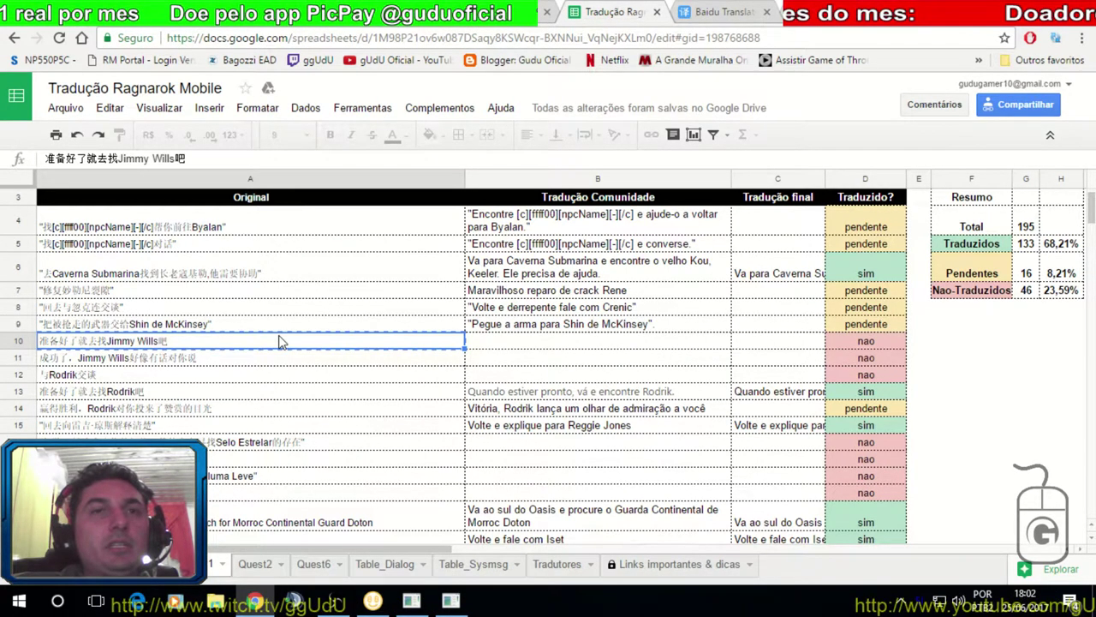
{"action": "left_click", "coordinate": [723, 11]}
{"action": "left_click_drag", "start_coordinate": [303, 234], "coordinate": [74, 180]}
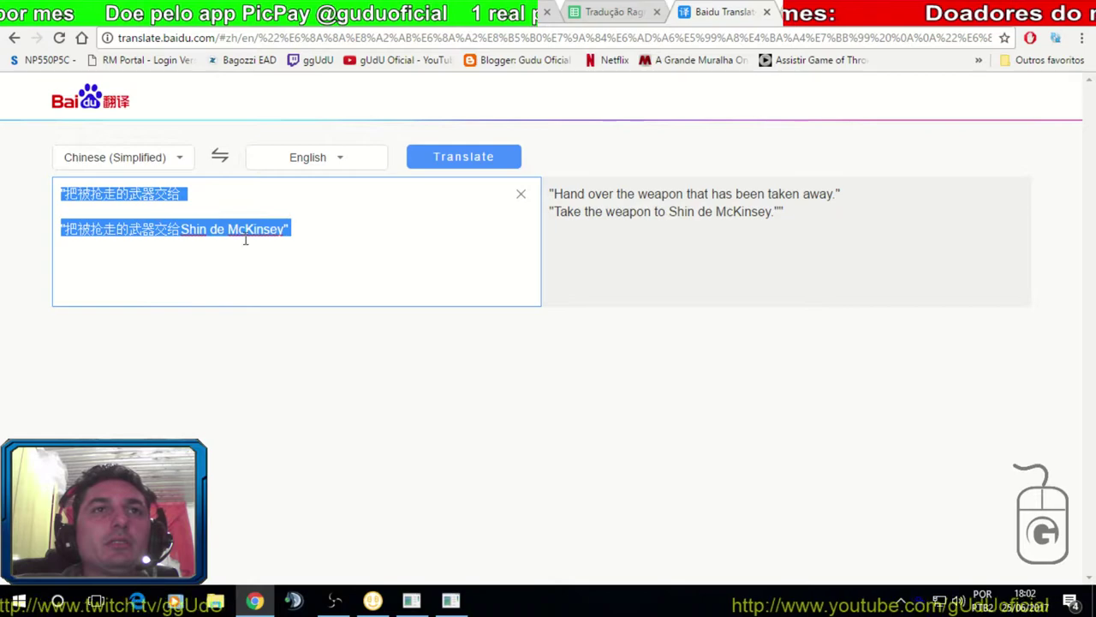
{"action": "left_click", "coordinate": [197, 195]}
{"action": "left_click_drag", "start_coordinate": [197, 195], "coordinate": [2, 192]}
{"action": "key", "text": "ctrl+v"}
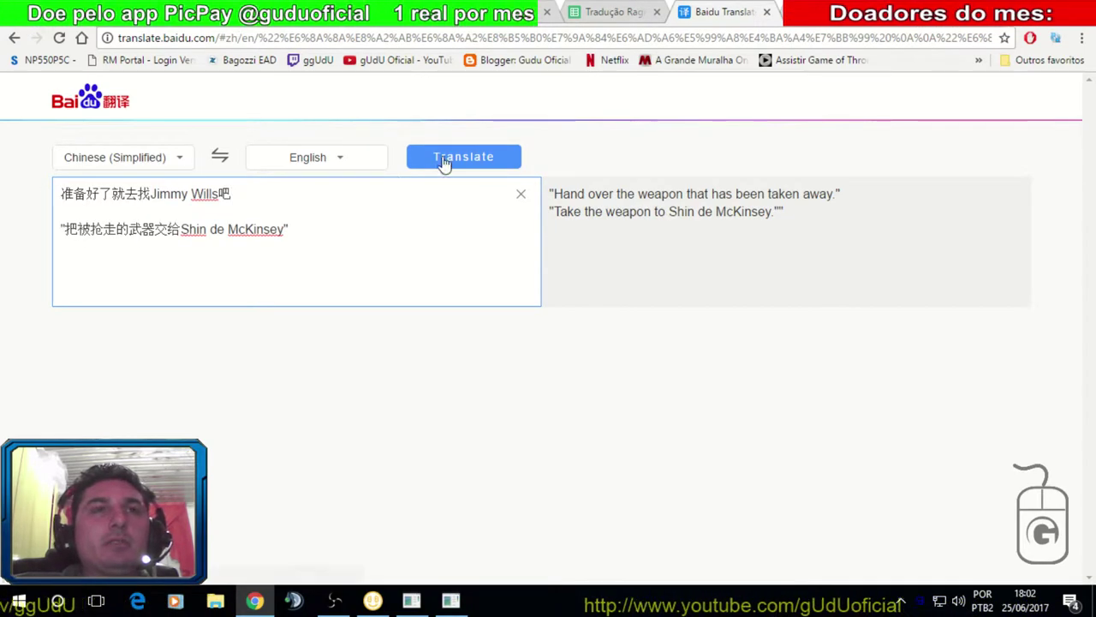
{"action": "left_click", "coordinate": [444, 162]}
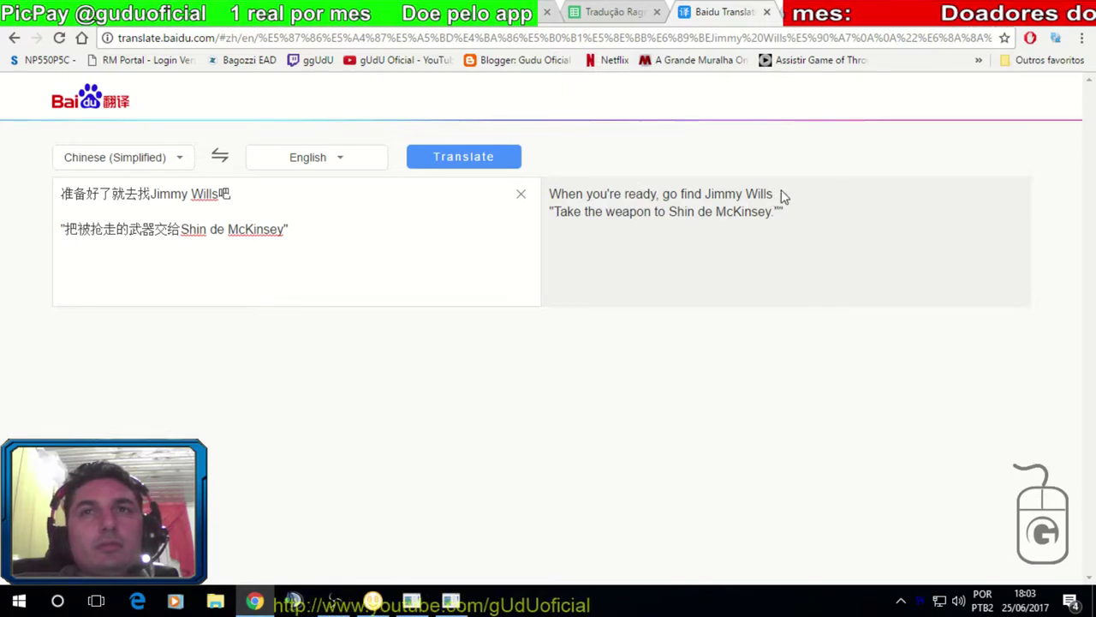
Copy Baidu's English "When you're ready, go find Jimmy Wills" into Google Translate for Portuguese, adding a period on Baidu's blank separator line.
{"action": "left_click_drag", "start_coordinate": [579, 189], "coordinate": [774, 195]}
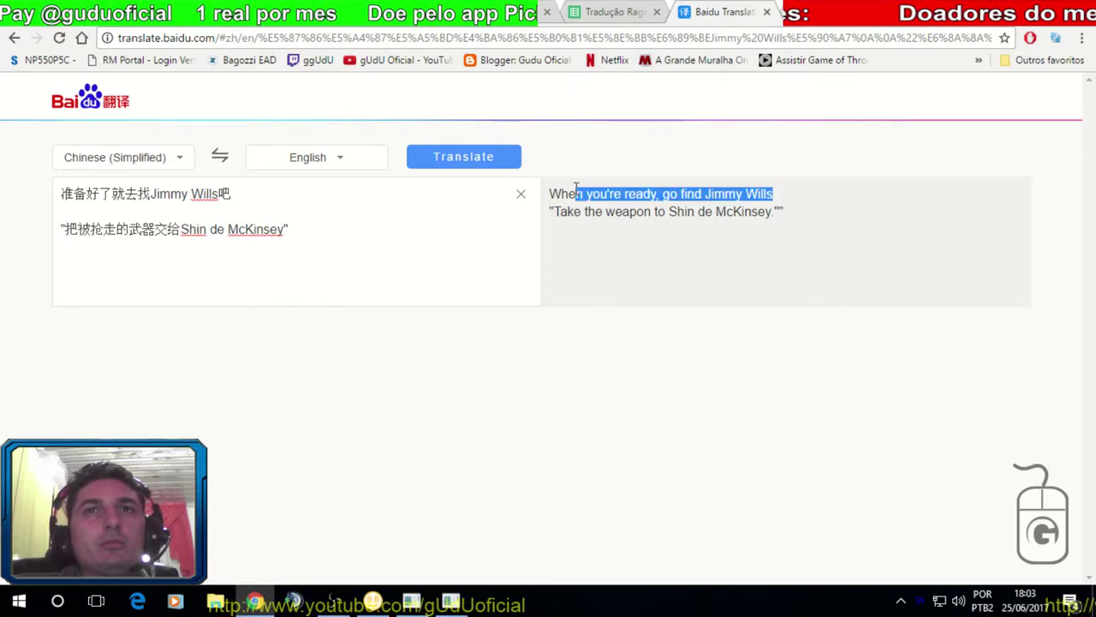
{"action": "left_click", "coordinate": [139, 210]}
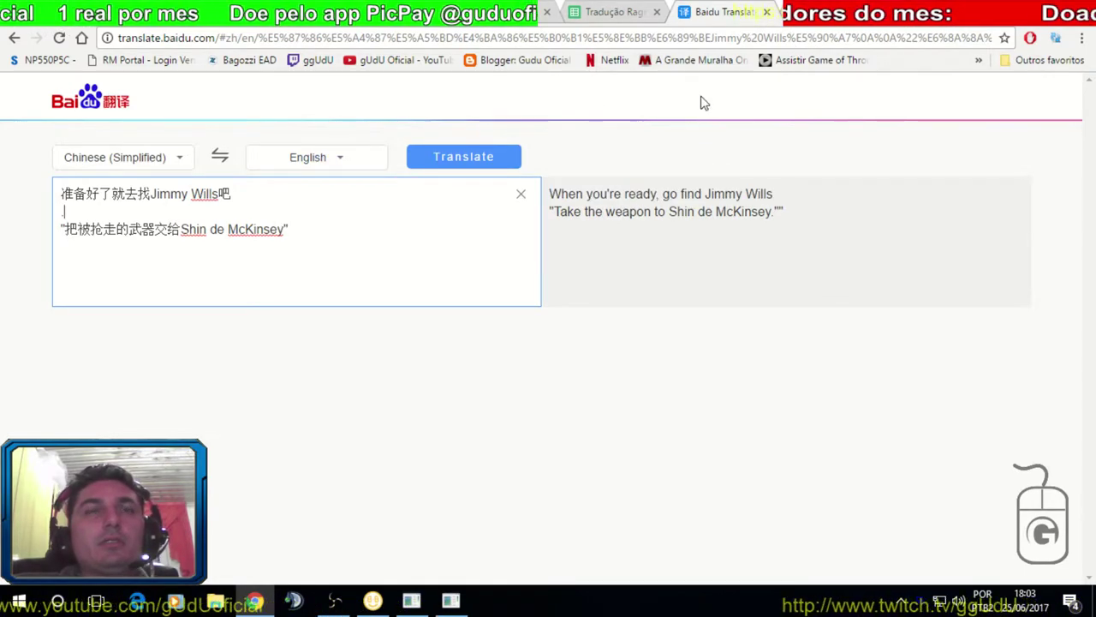
{"action": "key", "text": "ctrl+shift+Tab"}
{"action": "left_click_drag", "start_coordinate": [122, 227], "coordinate": [373, 227]}
{"action": "key", "text": "ctrl+a"}
{"action": "key", "text": "ctrl+v"}
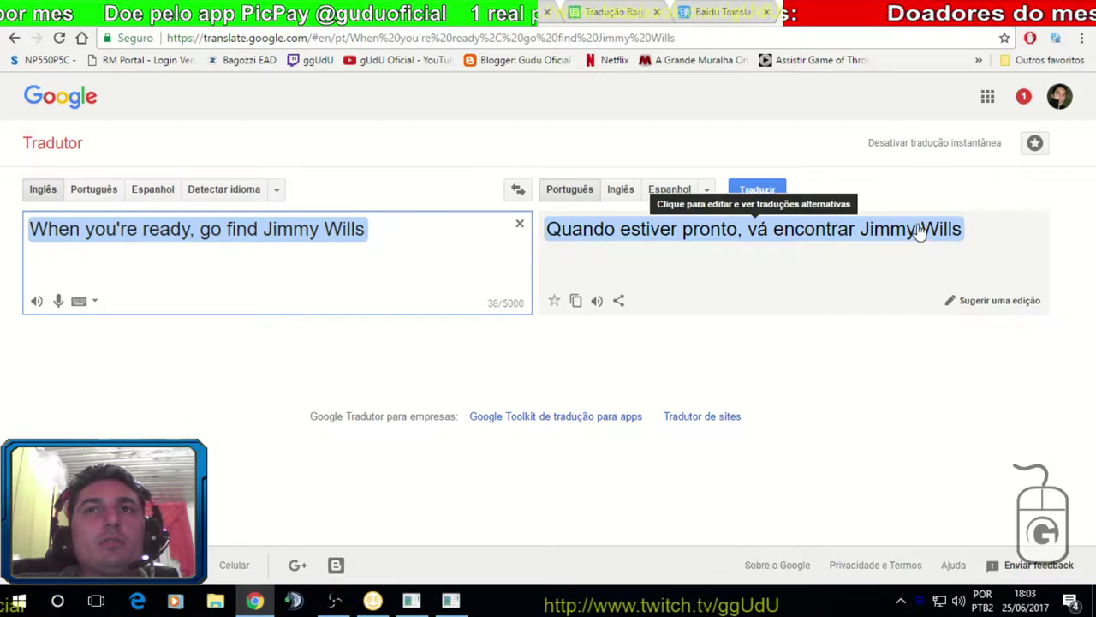
Copy the Portuguese "Quando estiver pronto, vá encontrar Jimmy Wills" from Google Translate into cell B10 of the translation spreadsheet.
{"action": "left_click_drag", "start_coordinate": [949, 228], "coordinate": [552, 229]}
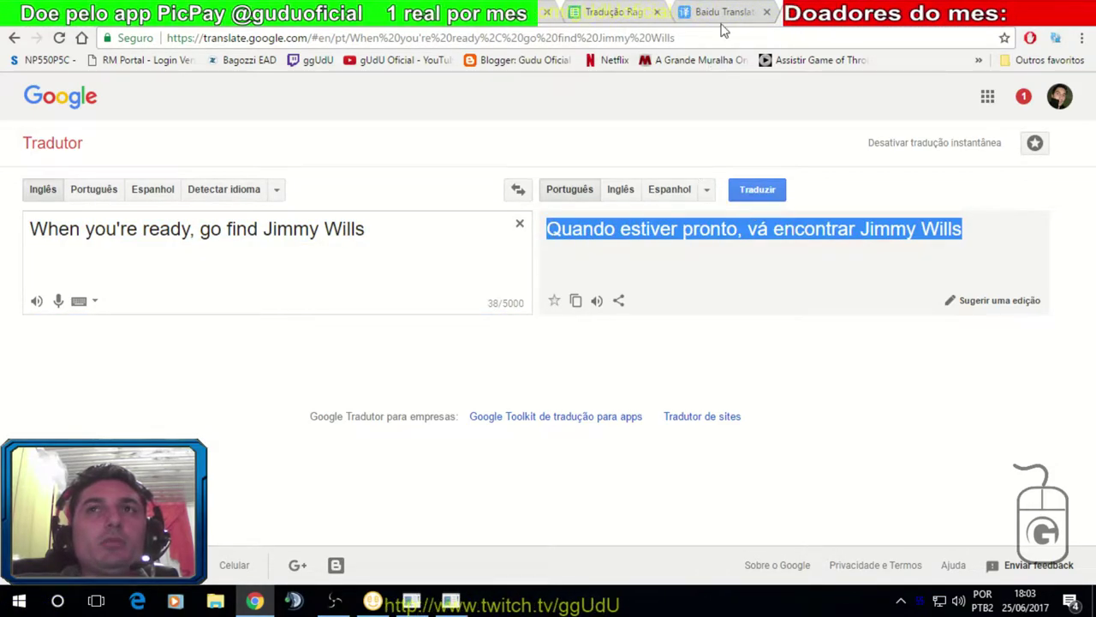
{"action": "key", "text": "ctrl+c"}
{"action": "left_click", "coordinate": [603, 13]}
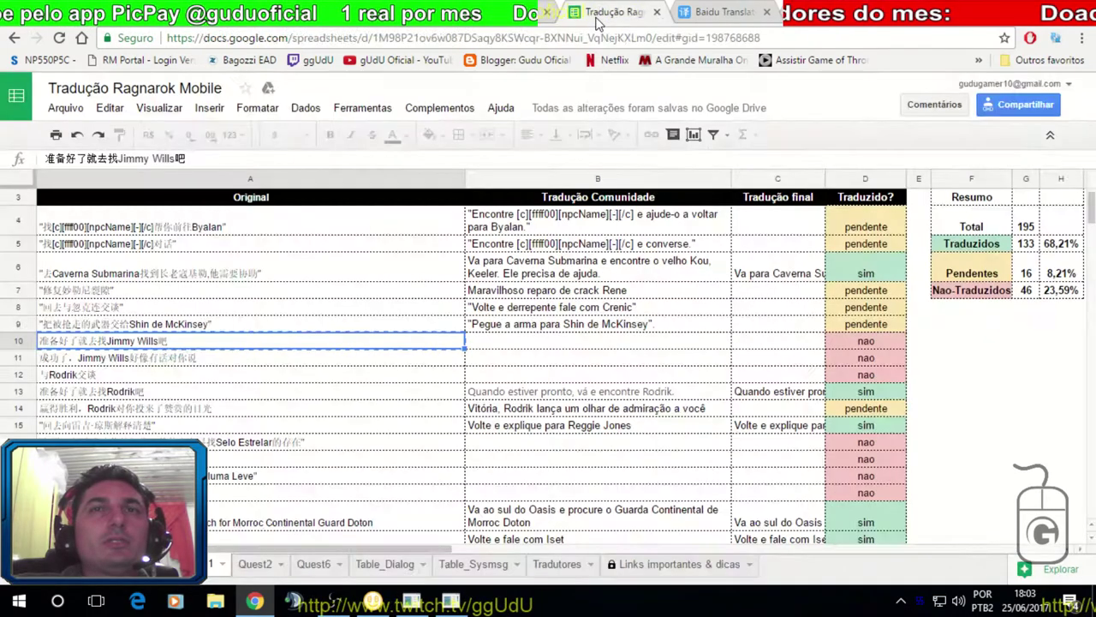
{"action": "left_click", "coordinate": [486, 345]}
{"action": "key", "text": "ctrl+v"}
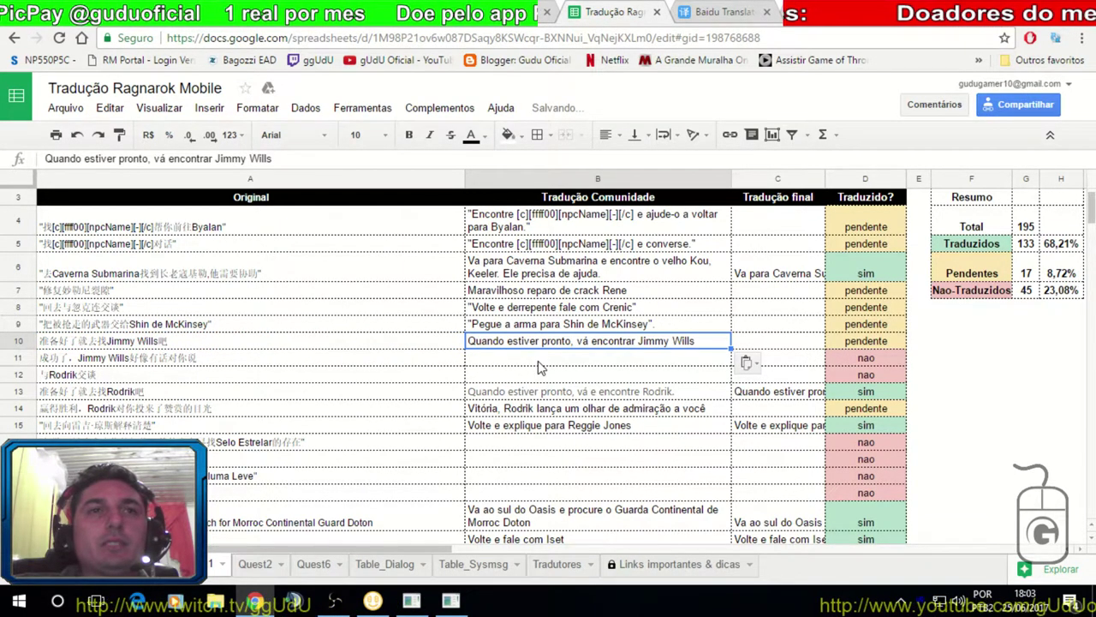
Copy the A11 phrase into Baidu Translate in place of the first source line, make the separator line ".a", and translate to English.
{"action": "left_click", "coordinate": [262, 363]}
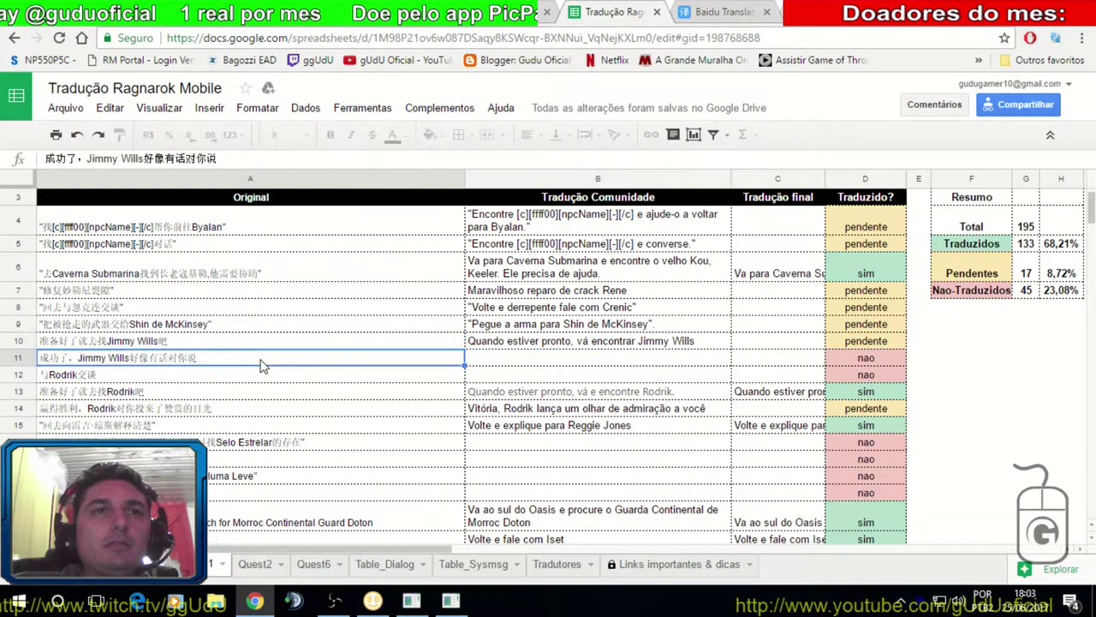
{"action": "key", "text": "ctrl+c"}
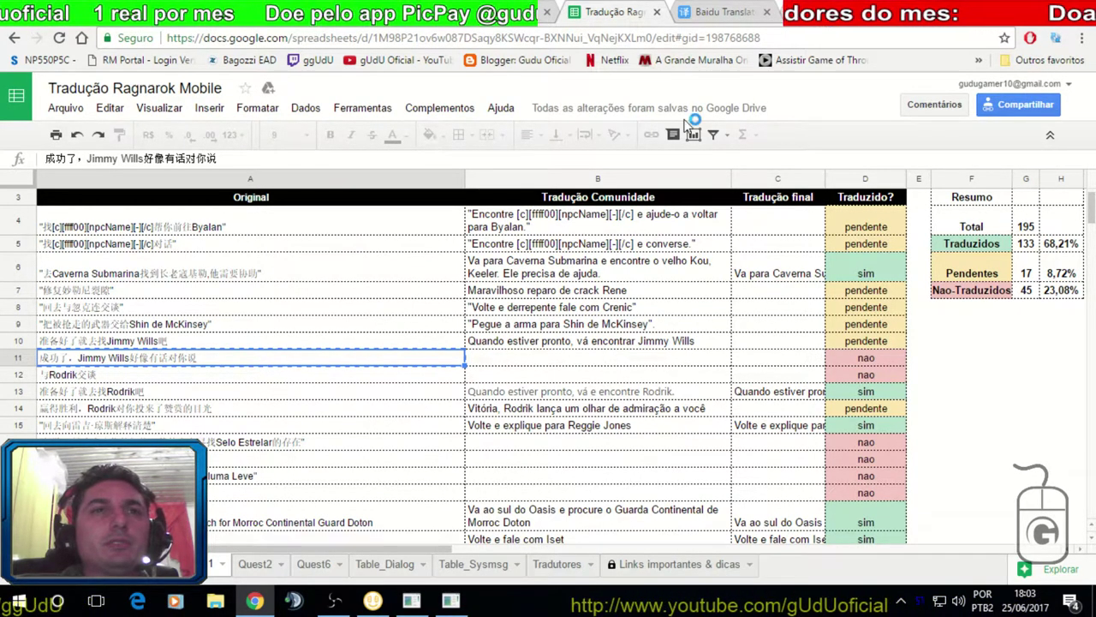
{"action": "key", "text": "ctrl+shift+Tab"}
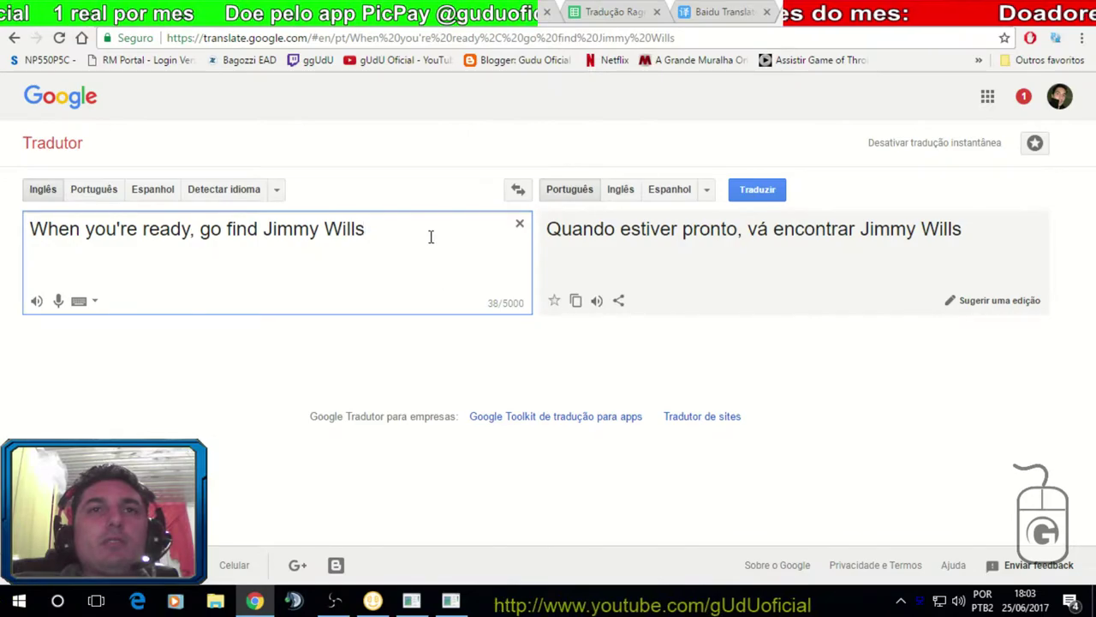
{"action": "key", "text": "ctrl+a"}
{"action": "left_click", "coordinate": [715, 12]}
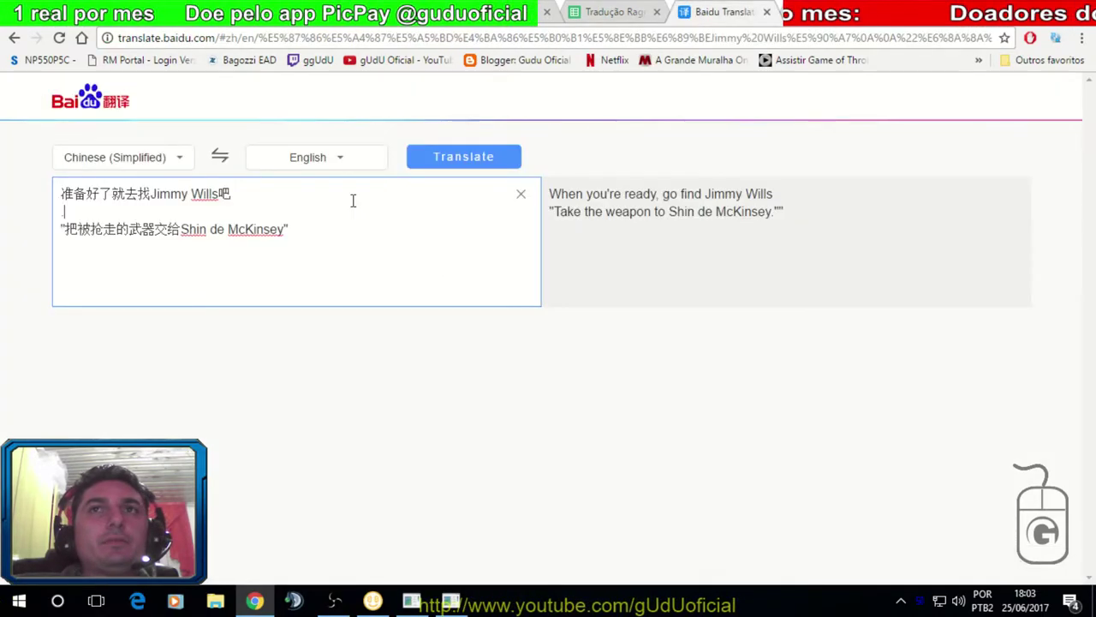
{"action": "double_click", "coordinate": [246, 230]}
{"action": "triple_click", "coordinate": [257, 194]}
{"action": "key", "text": "ctrl+v"}
{"action": "type", "text": "a"}
{"action": "left_click", "coordinate": [457, 160]}
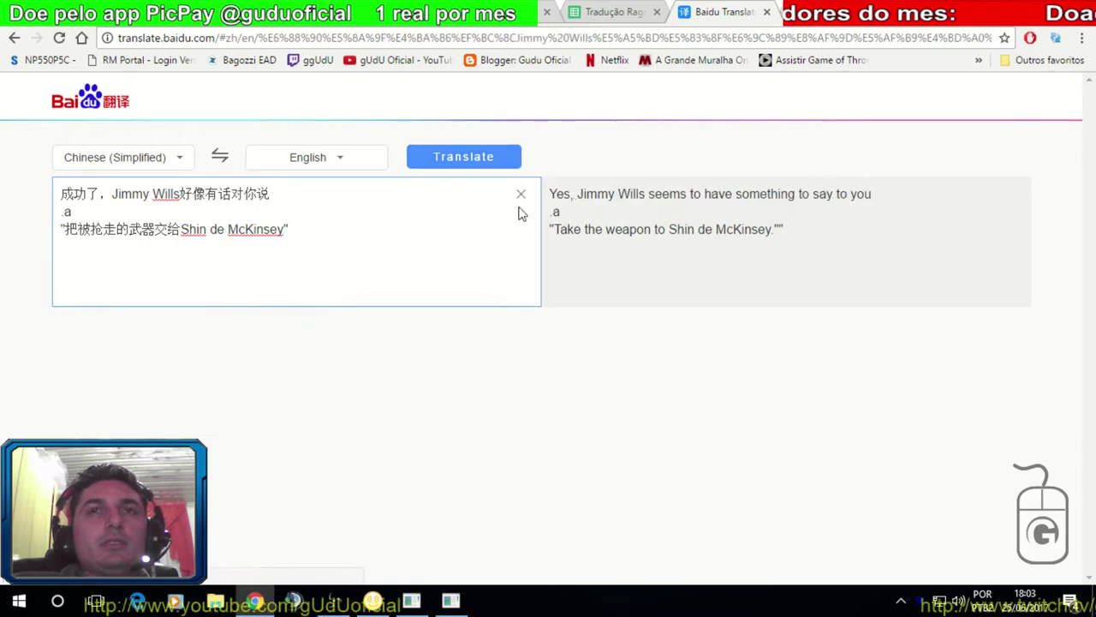
Copy Baidu's English "Yes, Jimmy Wills seems to have something to say to you" into Google Translate to get its Portuguese translation.
{"action": "left_click_drag", "start_coordinate": [873, 195], "coordinate": [548, 193]}
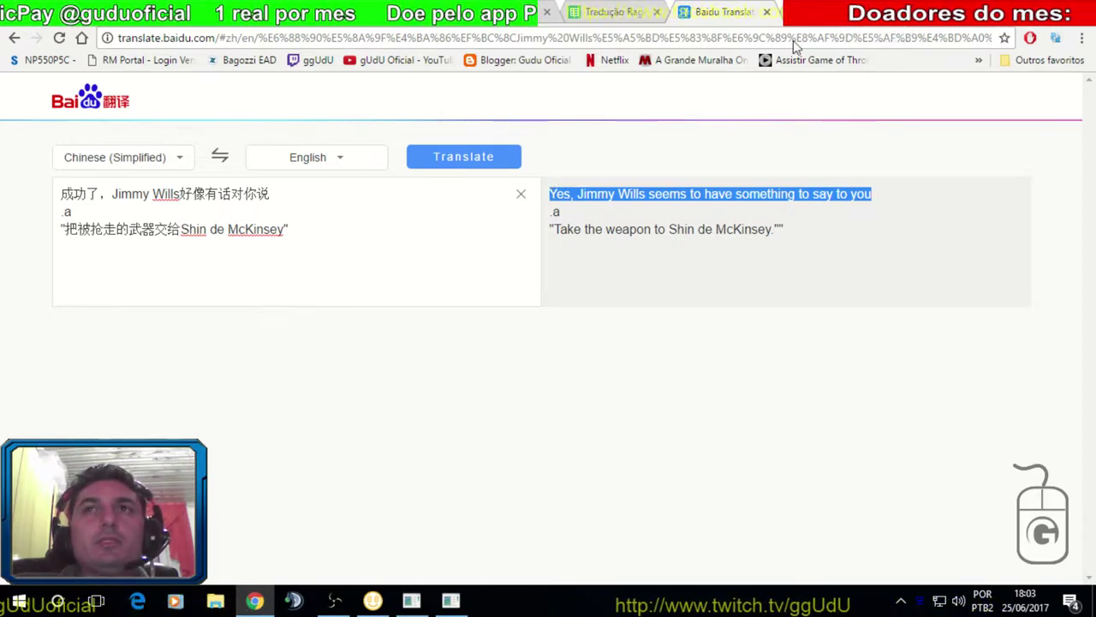
{"action": "key", "text": "ctrl+shift+Tab"}
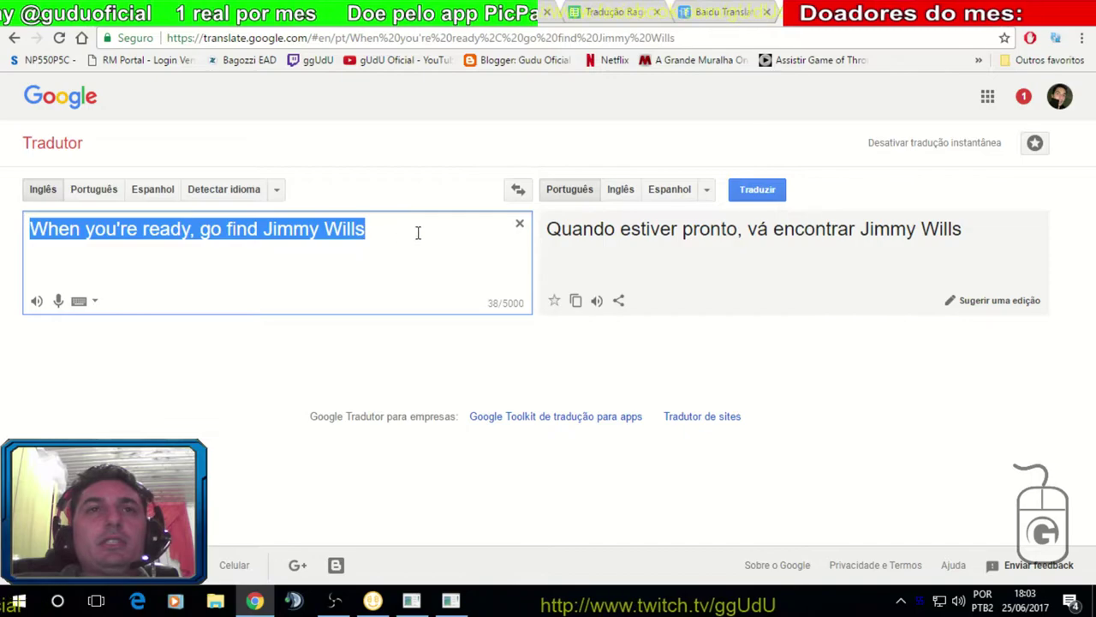
{"action": "key", "text": "ctrl+v"}
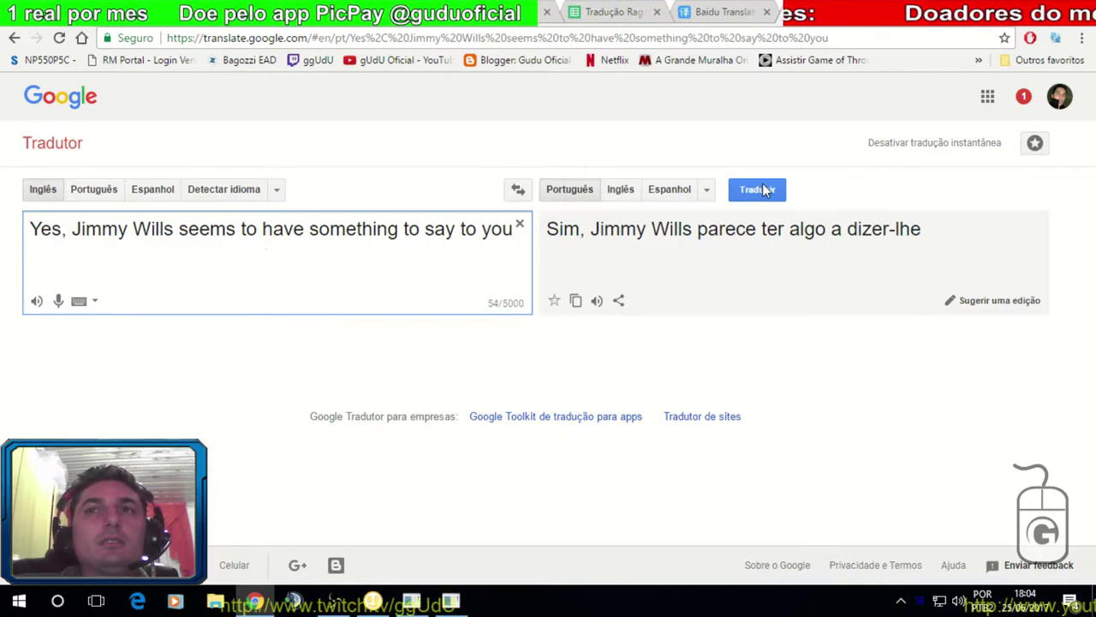
Copy the Portuguese "Sim, Jimmy Wills parece ter algo a dizer-lhe" from Google Translate into cell B11 of the translation spreadsheet.
{"action": "left_click", "coordinate": [567, 238]}
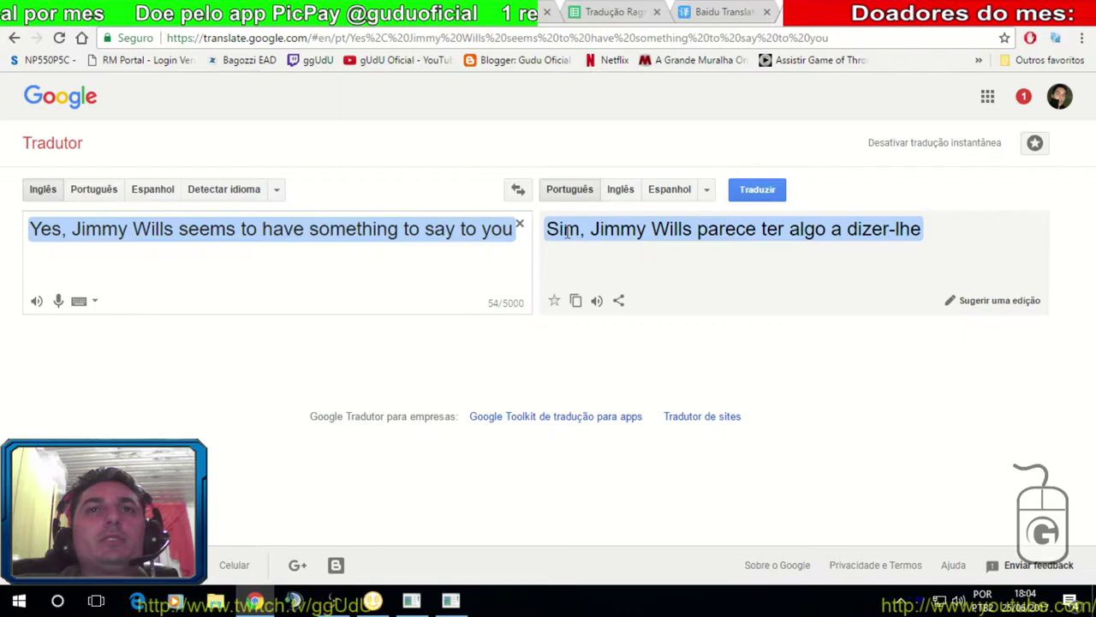
{"action": "left_click", "coordinate": [568, 237]}
{"action": "triple_click", "coordinate": [568, 235]}
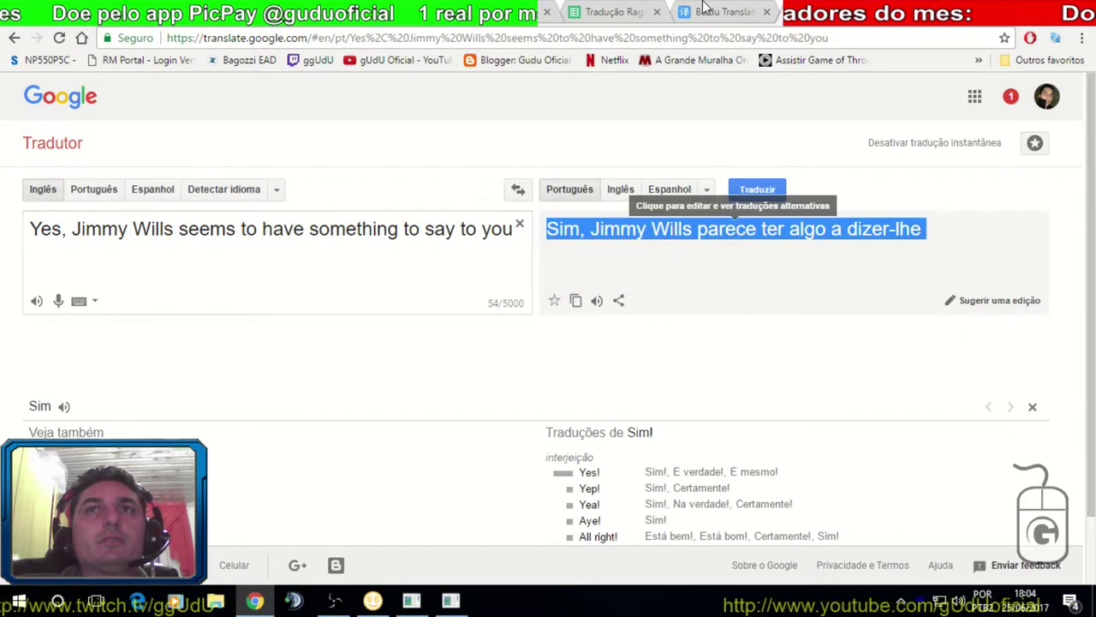
{"action": "key", "text": "ctrl+Tab"}
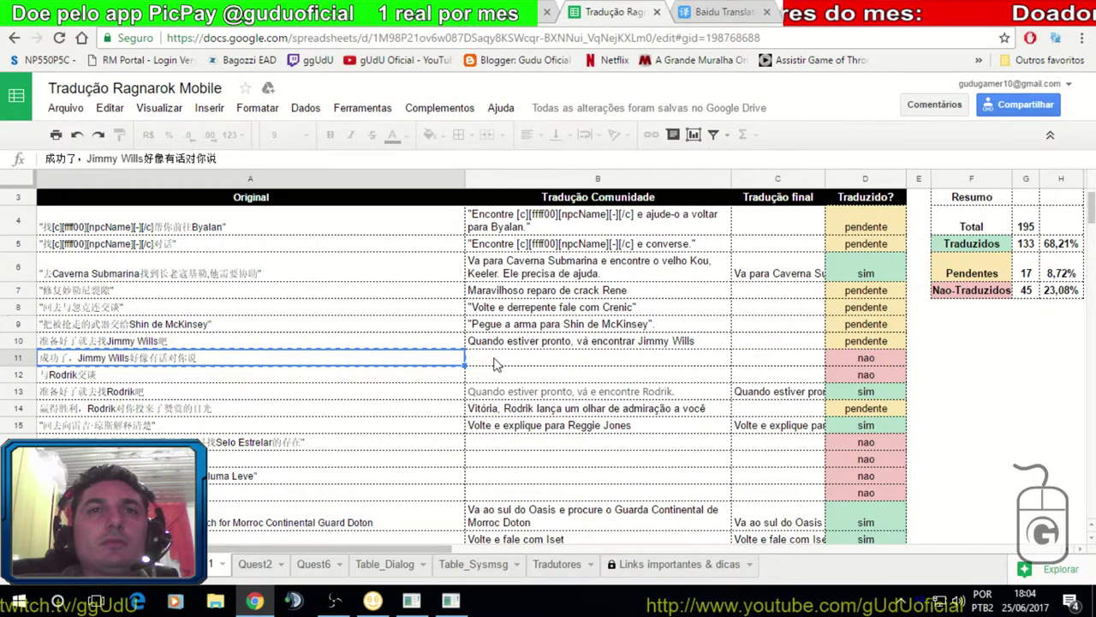
{"action": "left_click", "coordinate": [497, 364]}
{"action": "key", "text": "ctrl+v"}
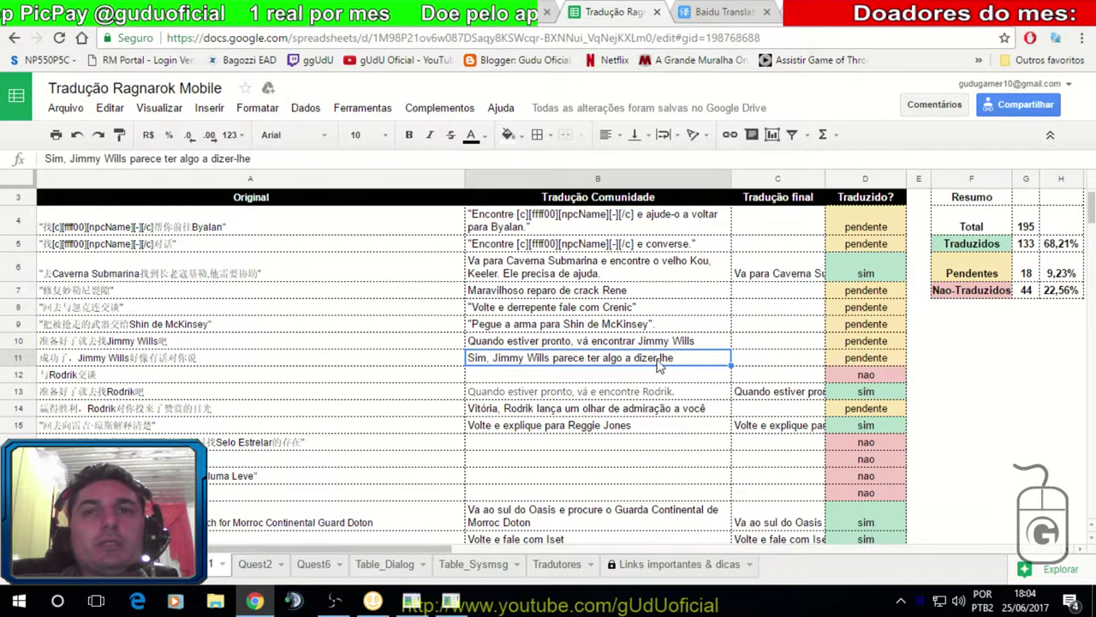
Try replacing "dizer-lhe" at the end of cell B11 with "falar para voce" and with "lhe falar".
{"action": "double_click", "coordinate": [679, 358]}
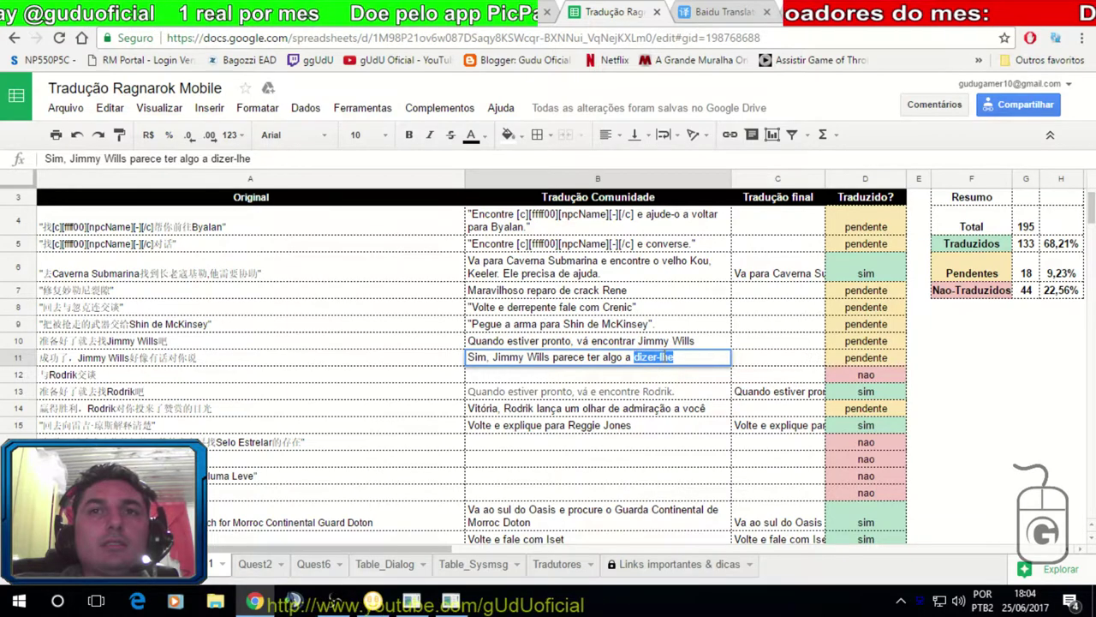
{"action": "type", "text": "falar para voce"}
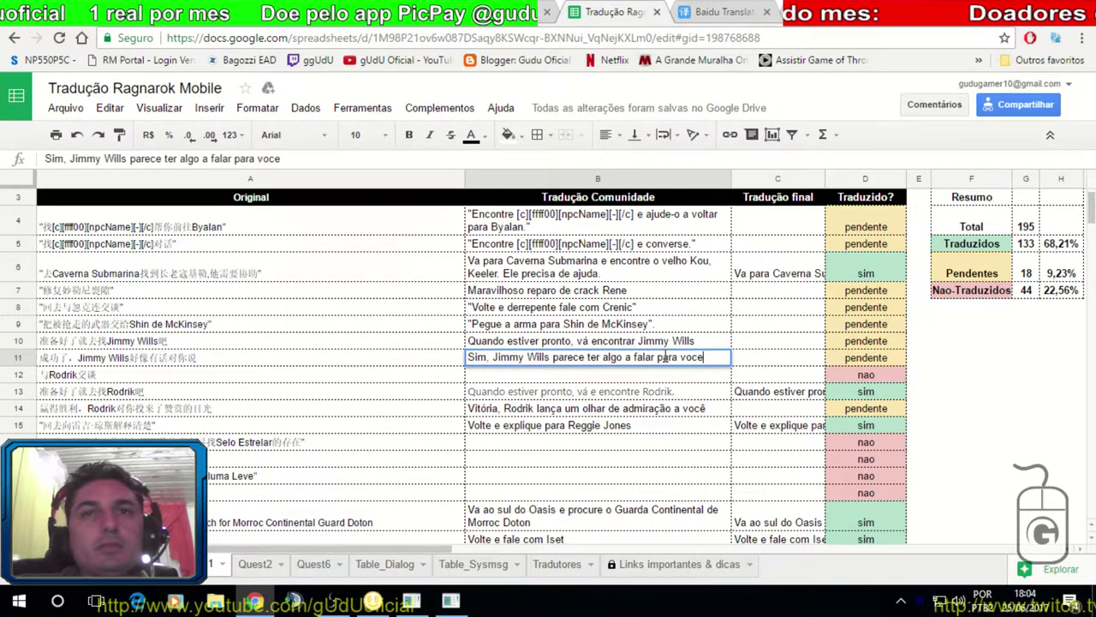
{"action": "key", "text": "ctrl+shift+Left"}
{"action": "key", "text": "ctrl+shift+Left"}
{"action": "key", "text": "ctrl+shift+Left"}
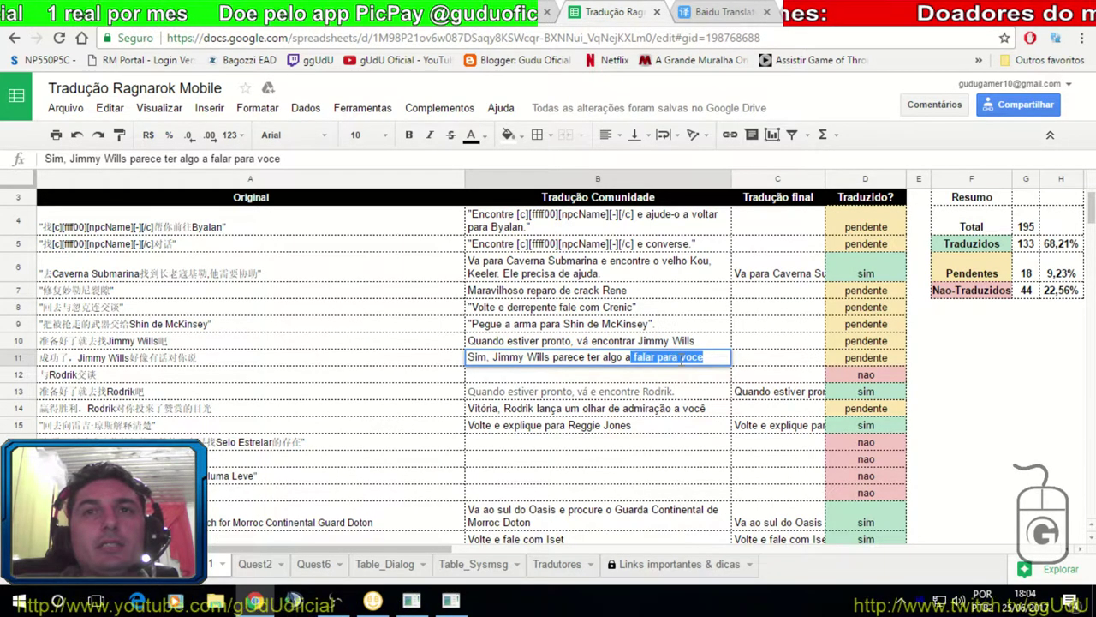
{"action": "key", "text": "BackSpace"}
{"action": "type", "text": "lhe dizer"}
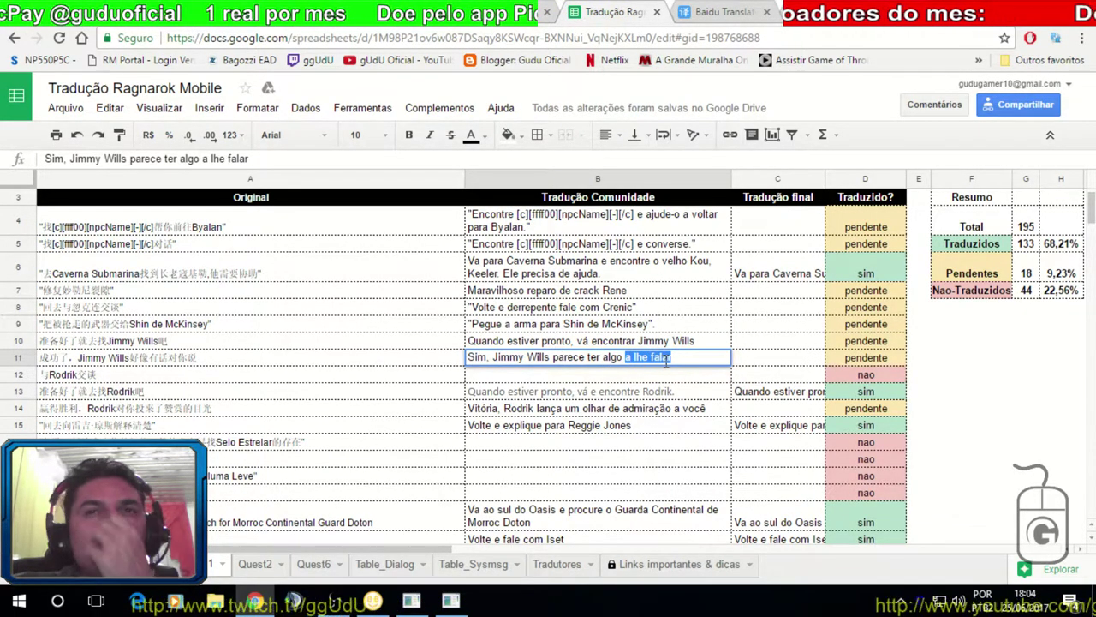
Remove the word "lhe" from B11 so that the sentence ends in "a falar".
{"action": "left_click", "coordinate": [676, 357]}
{"action": "left_click_drag", "start_coordinate": [677, 357], "coordinate": [634, 360]}
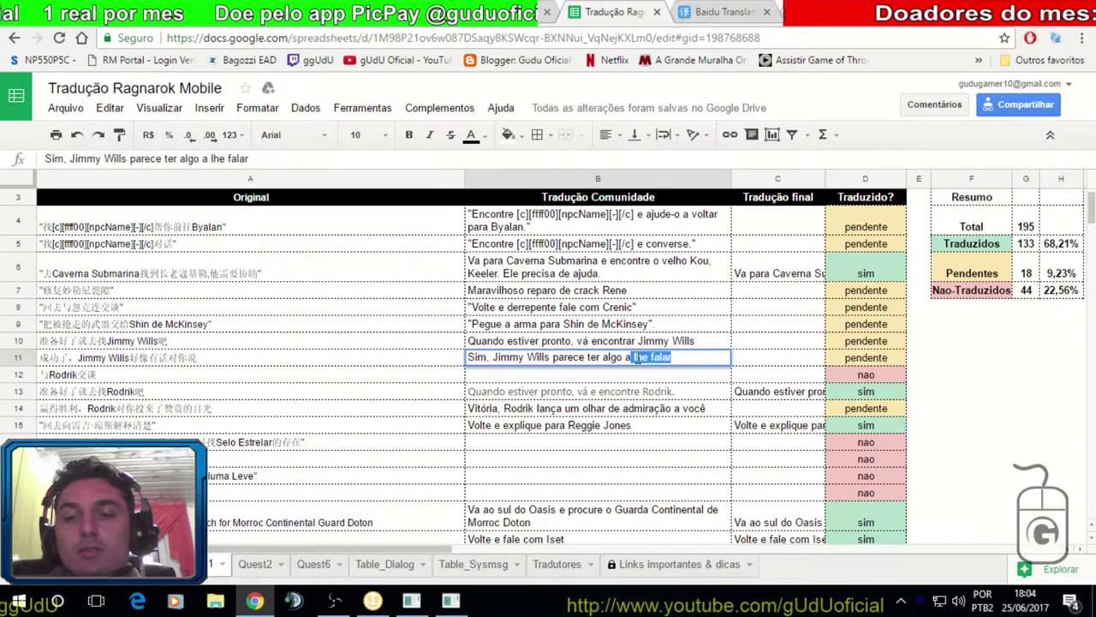
{"action": "left_click", "coordinate": [686, 358]}
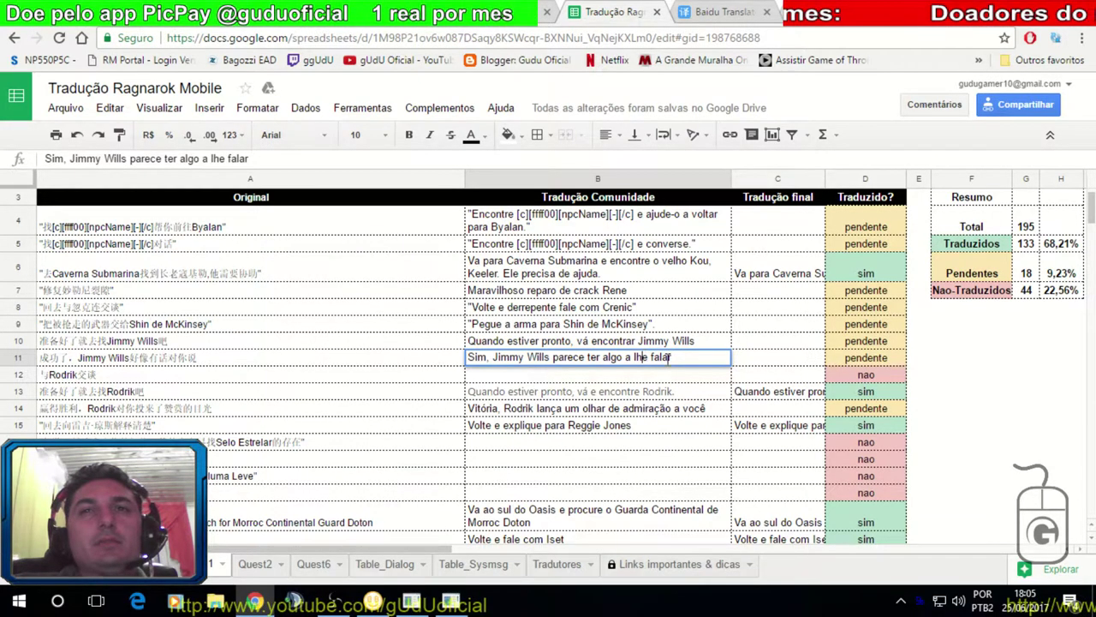
{"action": "key", "text": "BackSpace"}
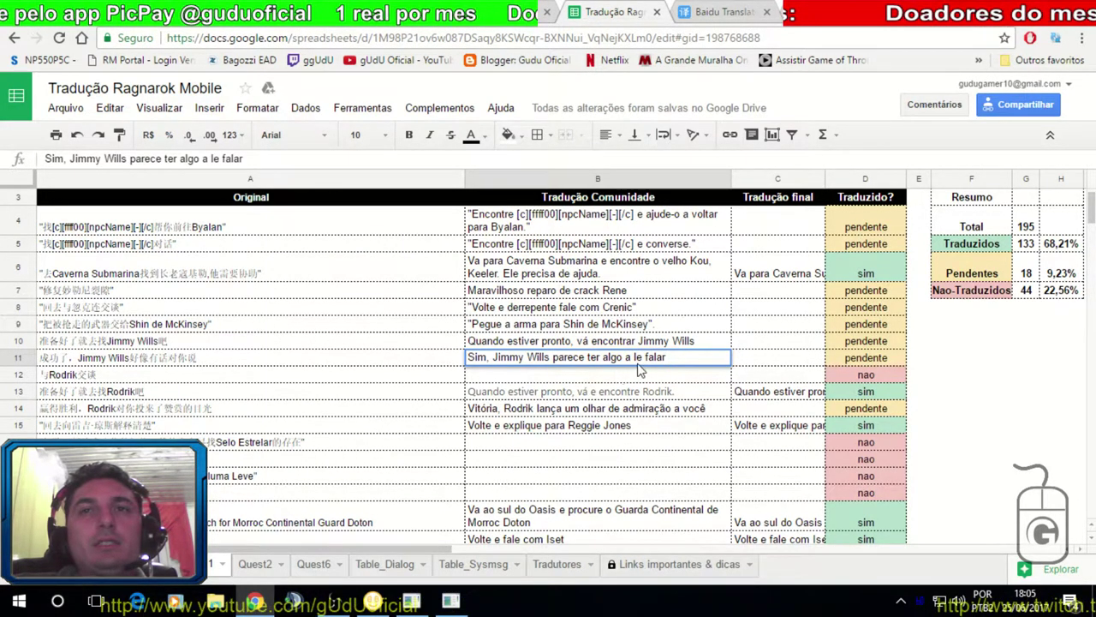
{"action": "type", "text": "h"}
{"action": "double_click", "coordinate": [648, 358]}
{"action": "key", "text": "BackSpace"}
{"action": "key", "text": "BackSpace"}
Replace the ending "a falar" in B11, trying "para falar para voce" before settling on "para lhe falar".
{"action": "double_click", "coordinate": [653, 358]}
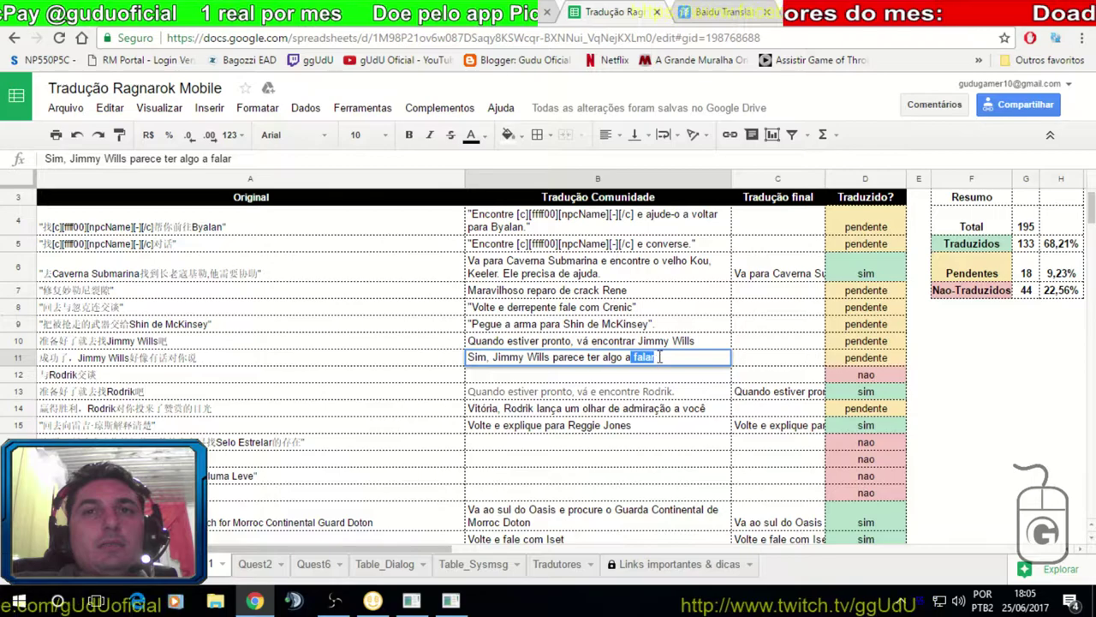
{"action": "left_click", "coordinate": [659, 358]}
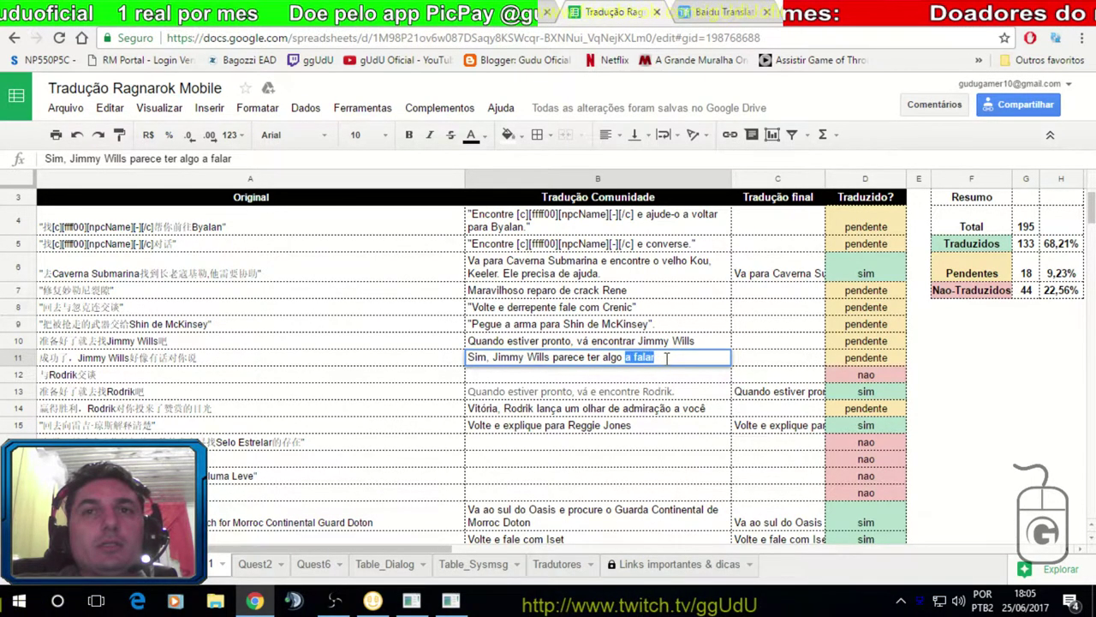
{"action": "type", "text": "para fal"}
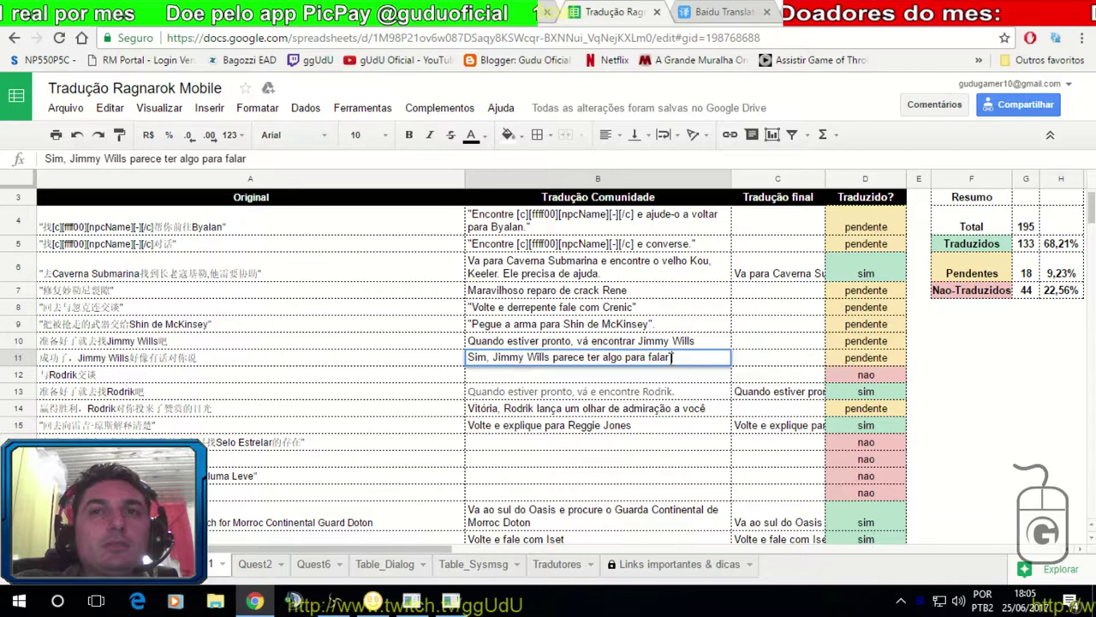
{"action": "type", "text": "ar para voce"}
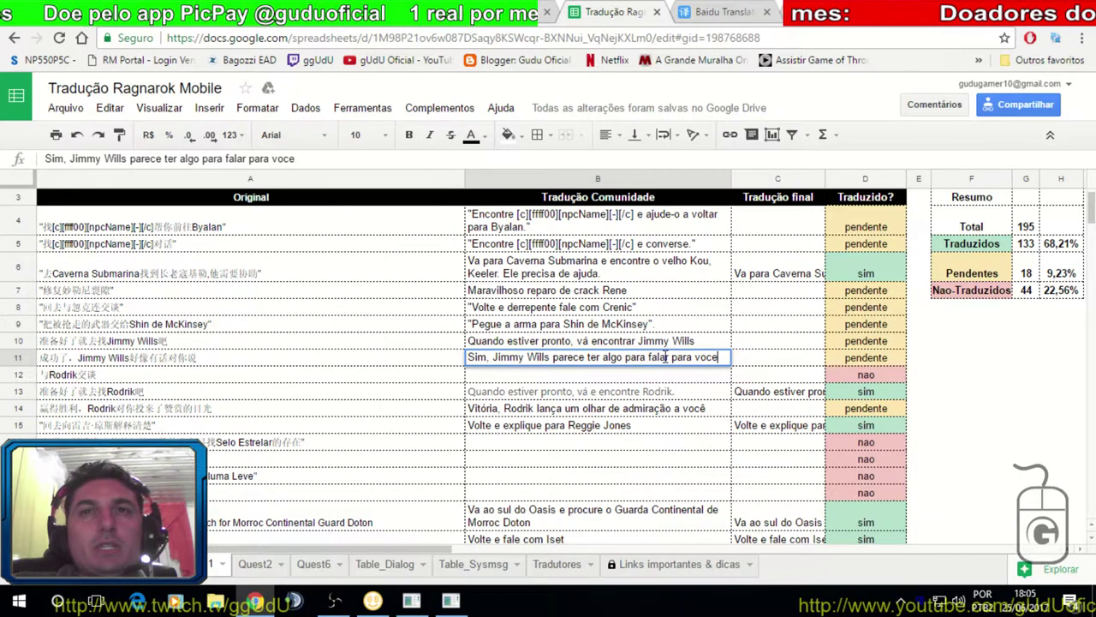
{"action": "double_click", "coordinate": [682, 357]}
{"action": "key", "text": "BackSpace"}
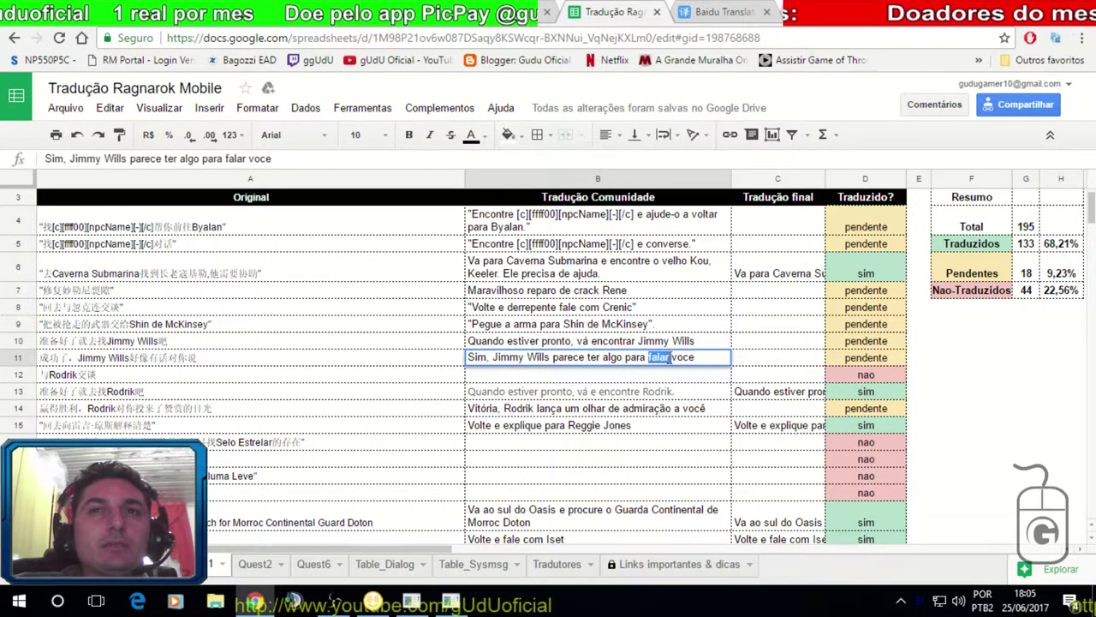
{"action": "left_click_drag", "start_coordinate": [698, 360], "coordinate": [649, 361]}
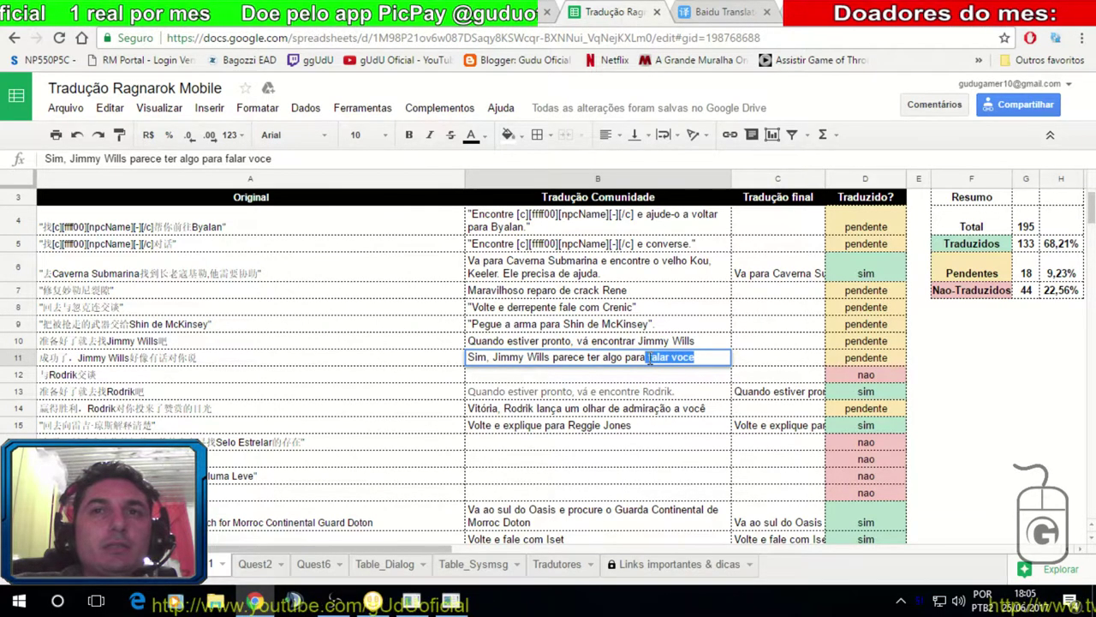
{"action": "type", "text": "lhe falar"}
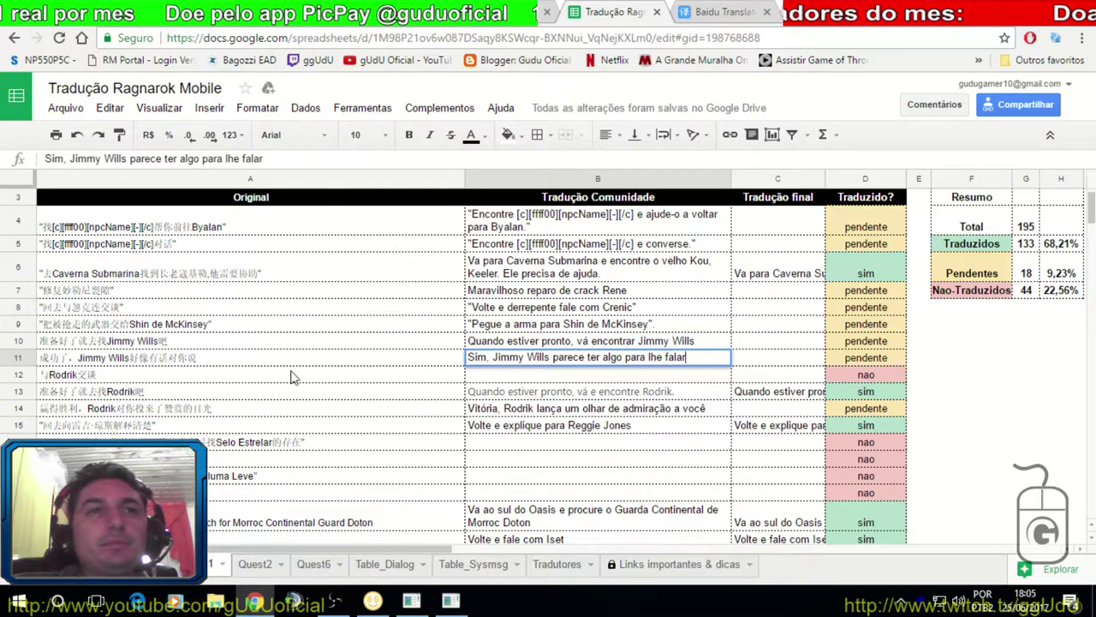
Translate the text of cell A12, "与Rodrik交谈", in Baidu Translate from Chinese (Simplified) to English.
{"action": "left_click", "coordinate": [291, 376]}
{"action": "left_click", "coordinate": [700, 10]}
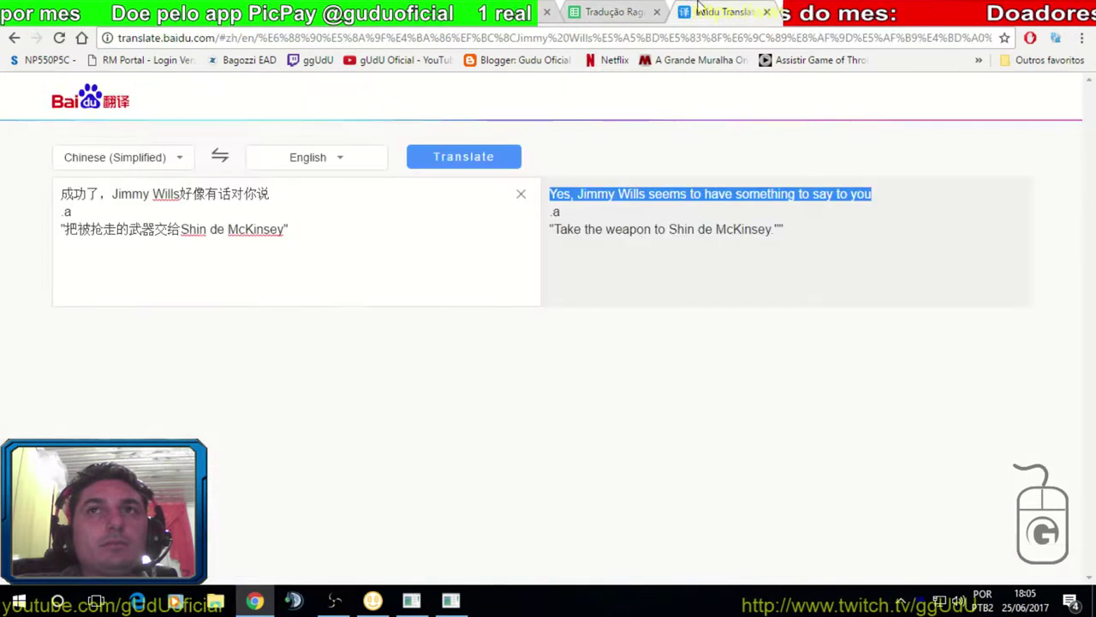
{"action": "left_click_drag", "start_coordinate": [290, 229], "coordinate": [27, 168]}
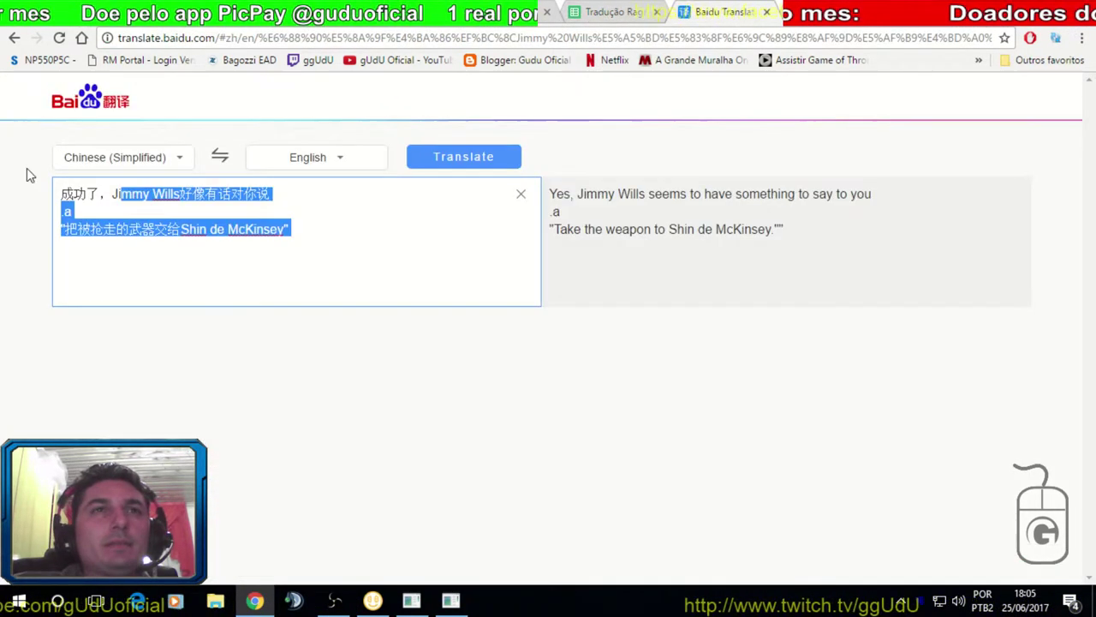
{"action": "left_click", "coordinate": [303, 192]}
{"action": "key", "text": "shift+Home"}
{"action": "type", "text": "与Rodrik交谈"}
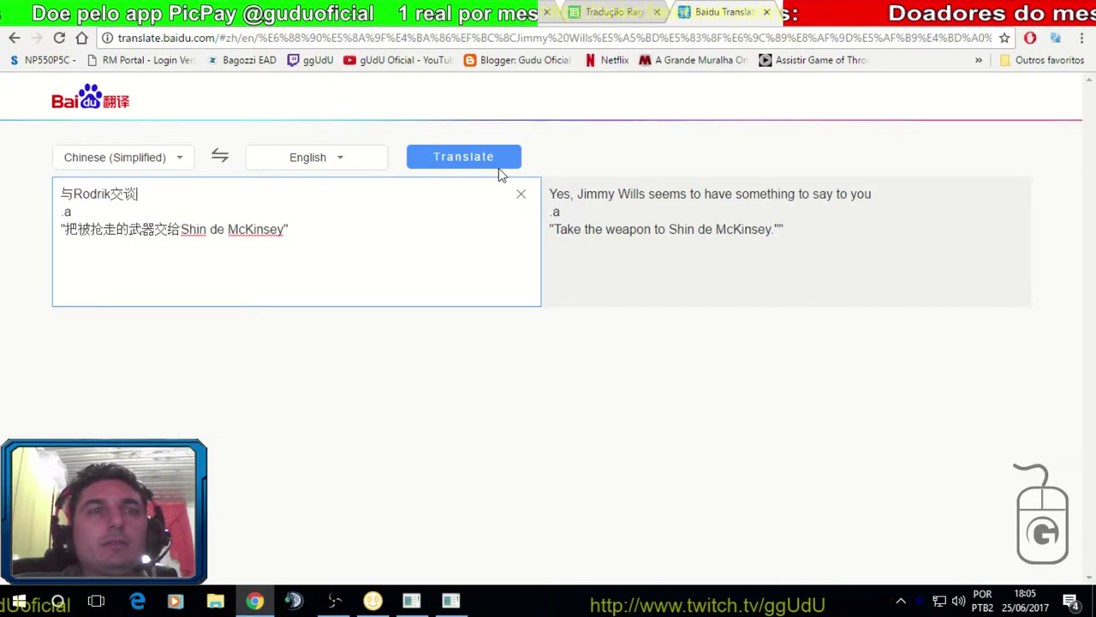
{"action": "left_click", "coordinate": [489, 166]}
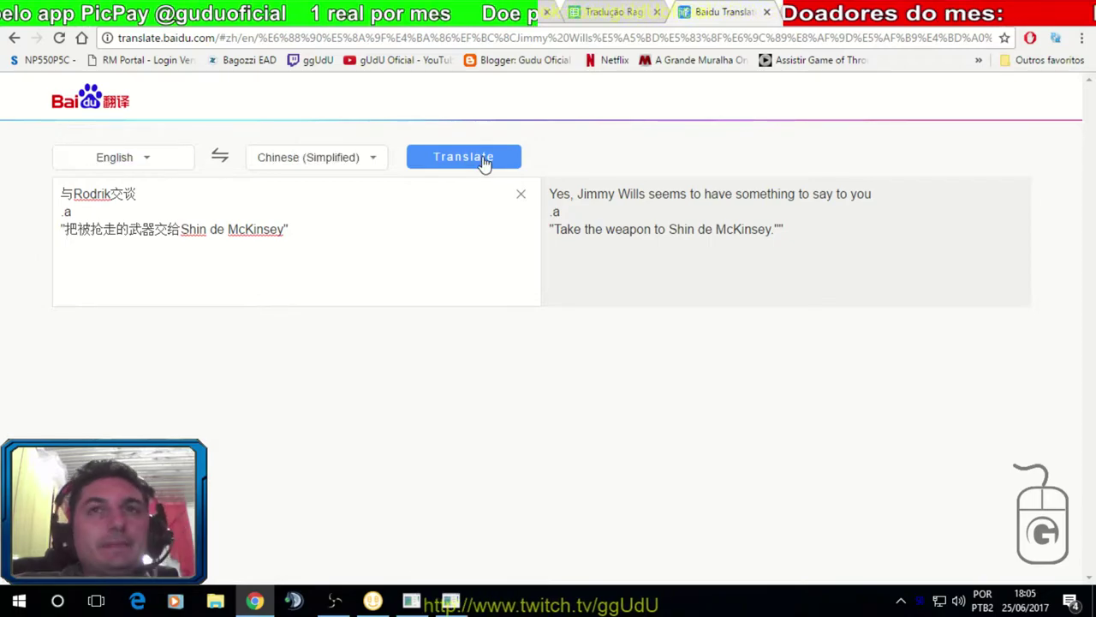
{"action": "left_click", "coordinate": [484, 163]}
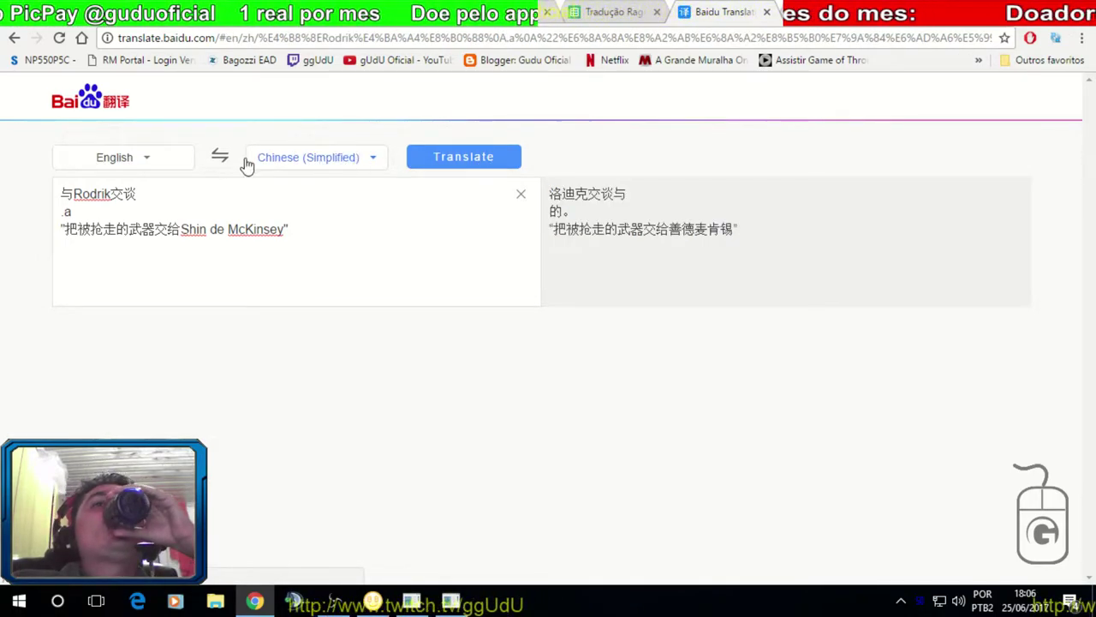
{"action": "left_click", "coordinate": [219, 158]}
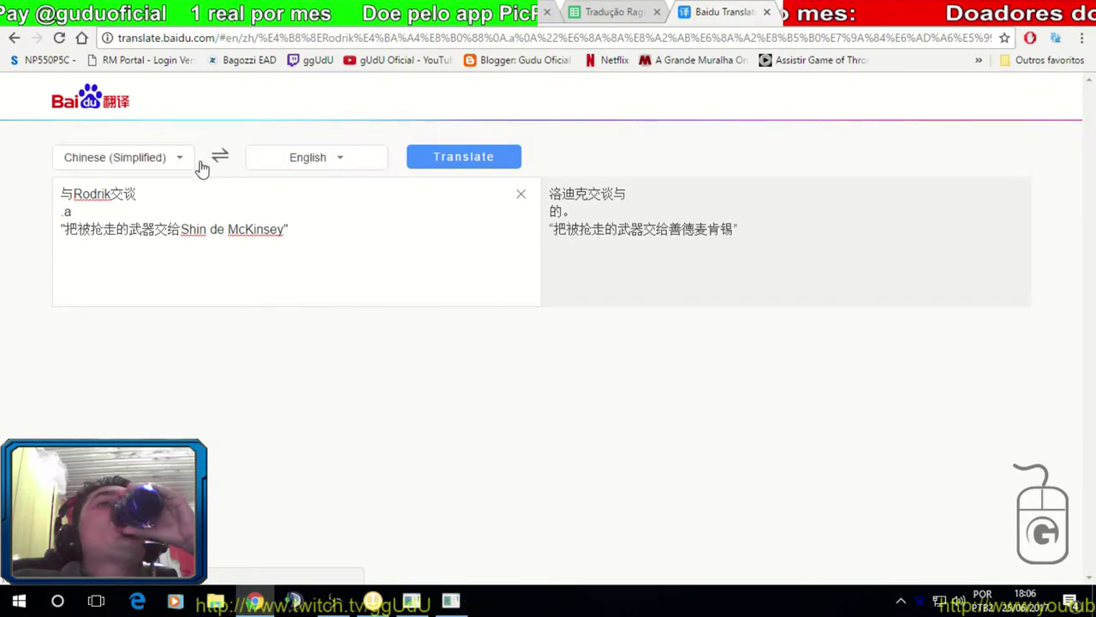
{"action": "left_click", "coordinate": [193, 207]}
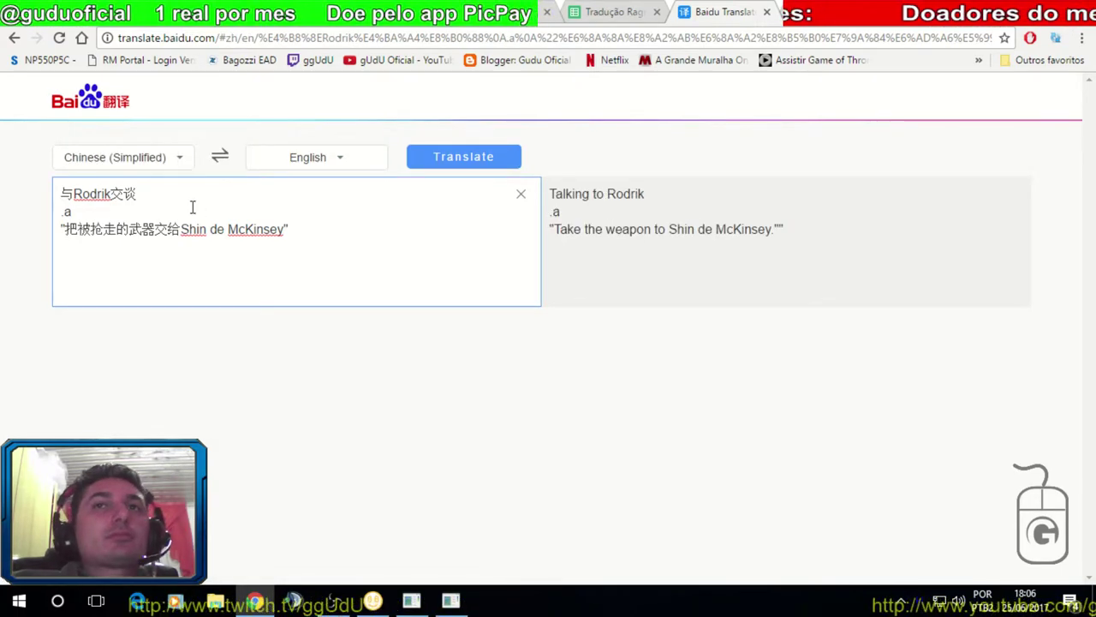
Copy the English result "Talking to Rodrik" into Google Translate to get its Portuguese translation.
{"action": "left_click_drag", "start_coordinate": [644, 194], "coordinate": [551, 194]}
{"action": "key", "text": "ctrl+c"}
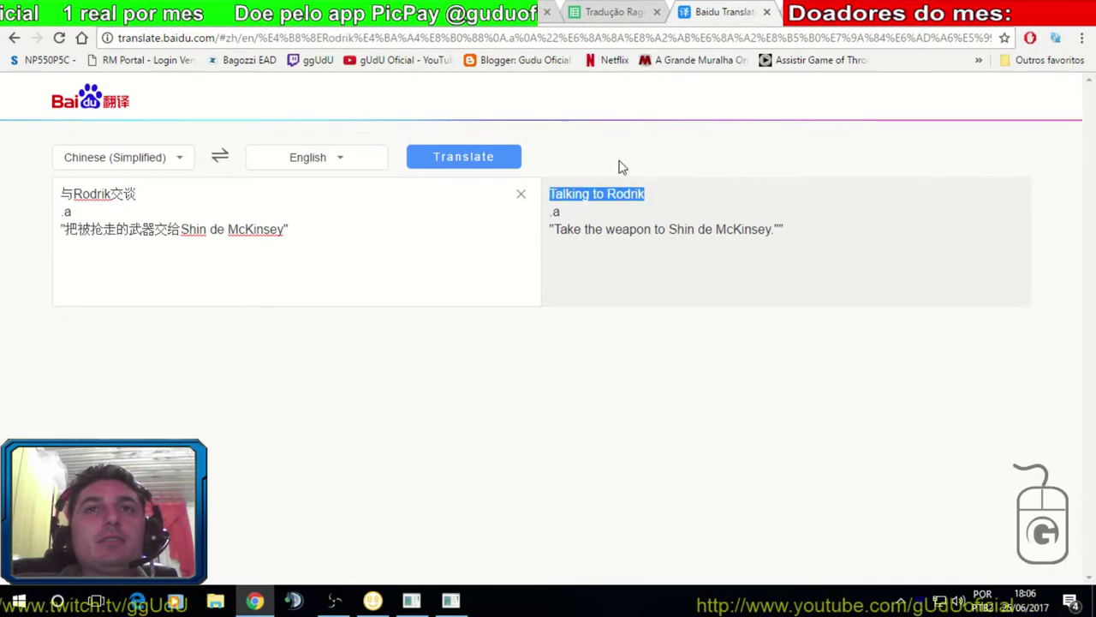
{"action": "key", "text": "ctrl+shift+Tab"}
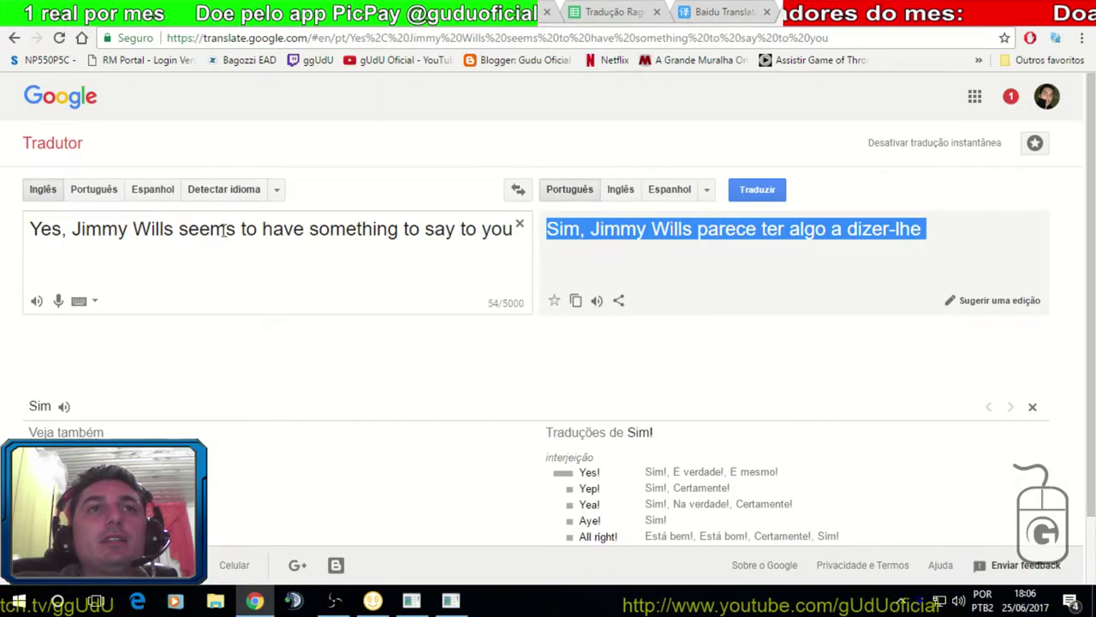
{"action": "triple_click", "coordinate": [223, 229]}
{"action": "key", "text": "ctrl+v"}
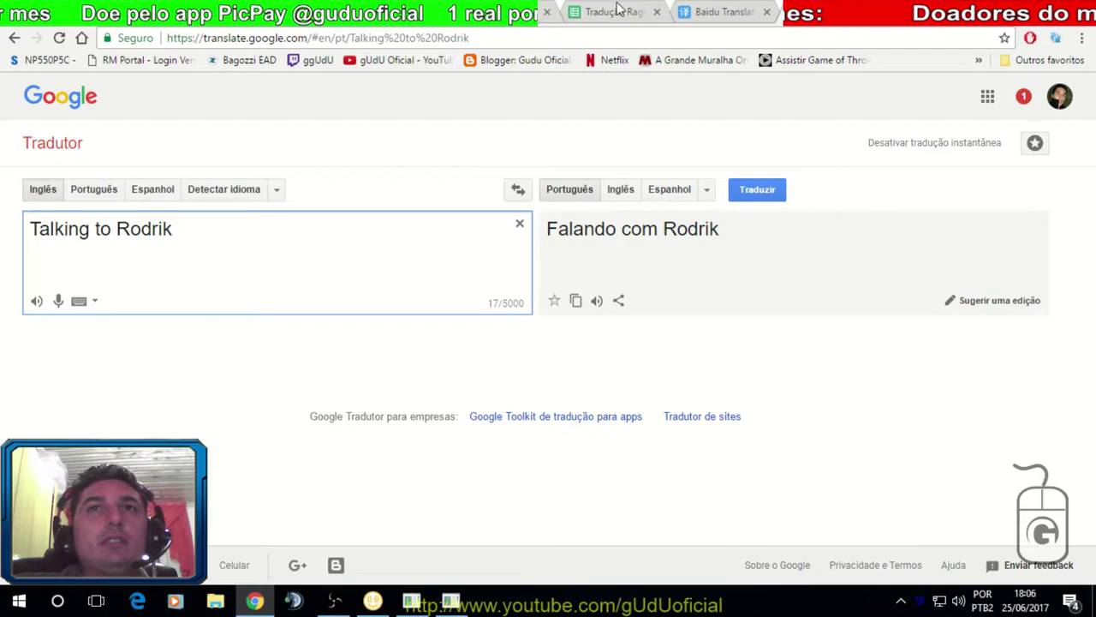
Paste the copied "Talking to Rodrik" into cell B12 of the translation spreadsheet.
{"action": "key", "text": "ctrl+Tab"}
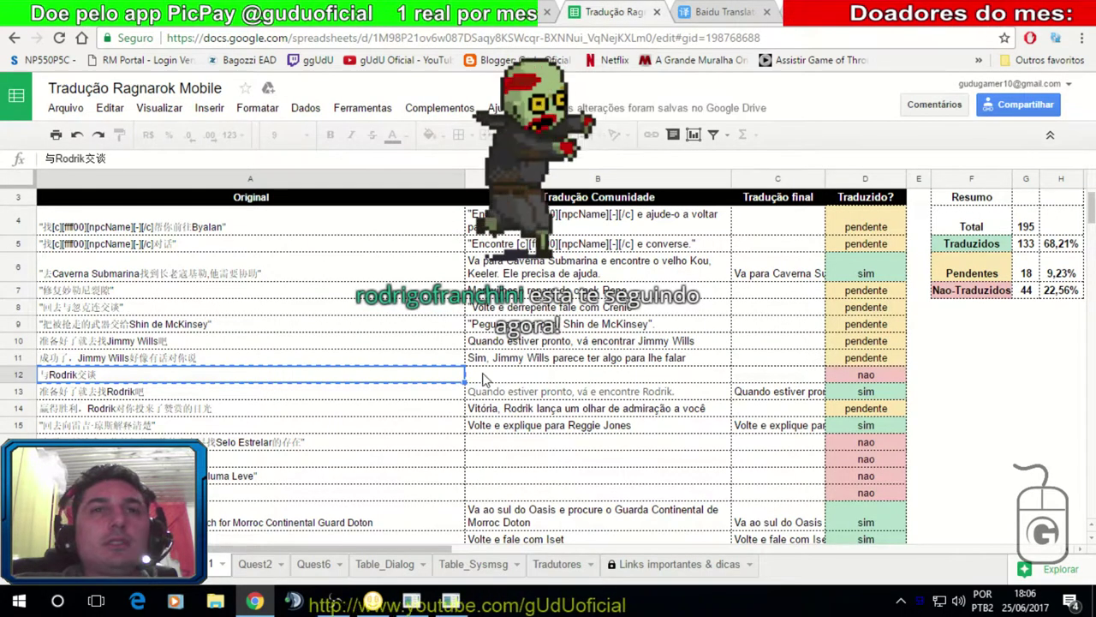
{"action": "left_click", "coordinate": [521, 378]}
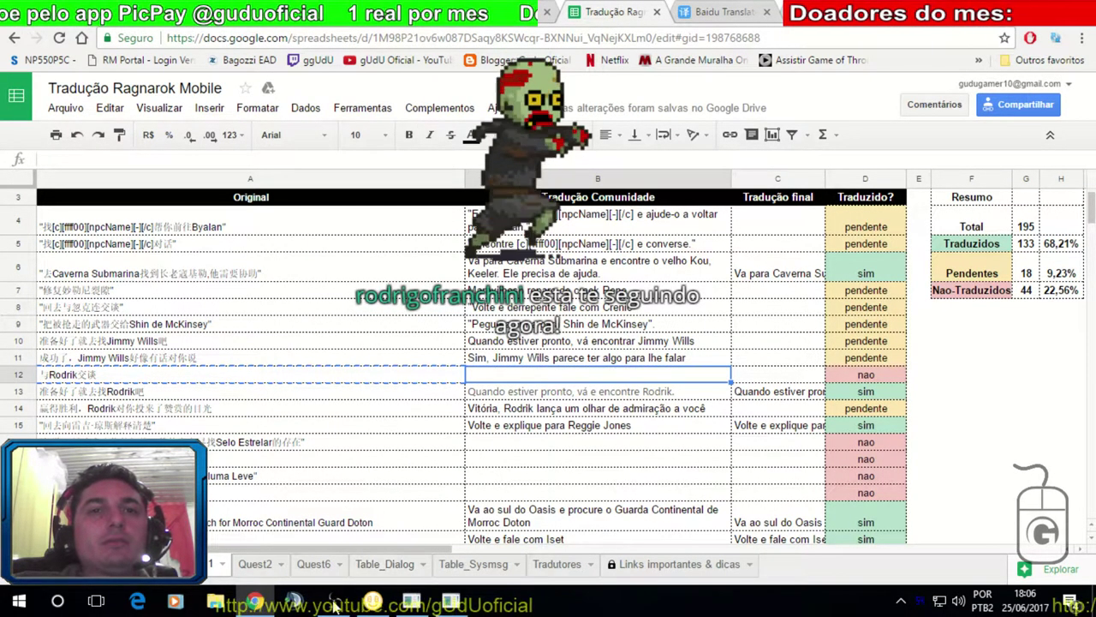
{"action": "key", "text": "alt+Tab"}
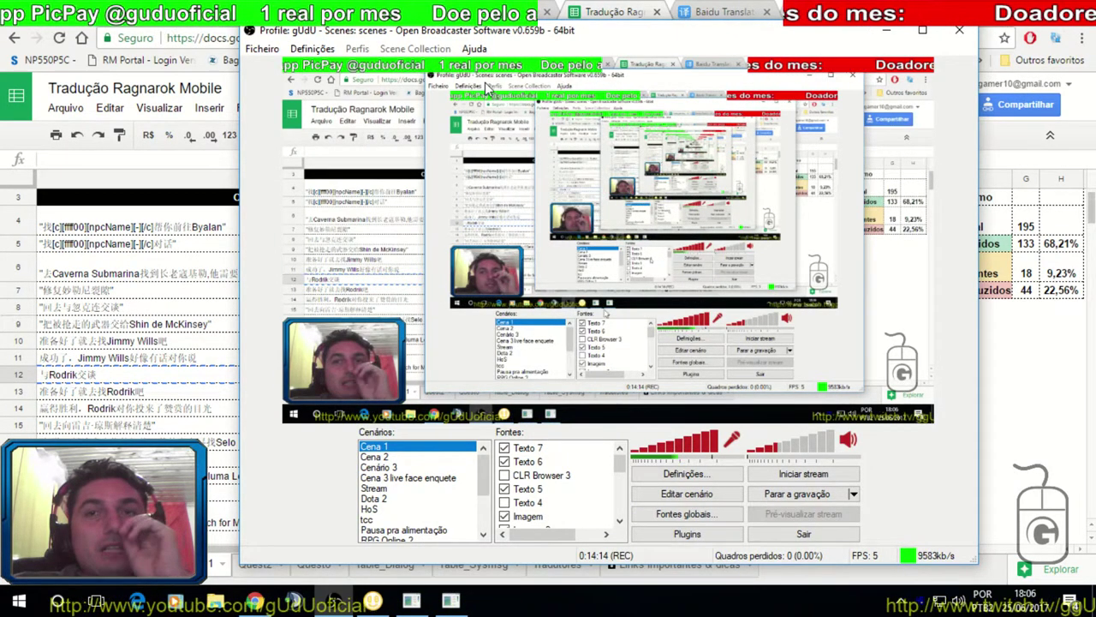
{"action": "left_click", "coordinate": [638, 8]}
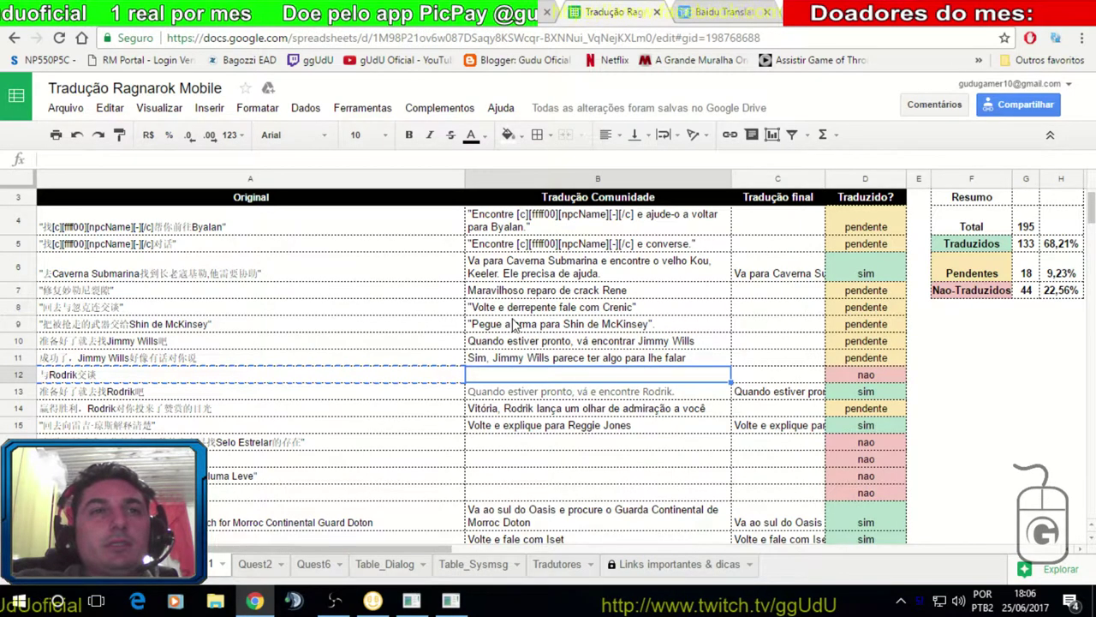
{"action": "key", "text": "ctrl+v"}
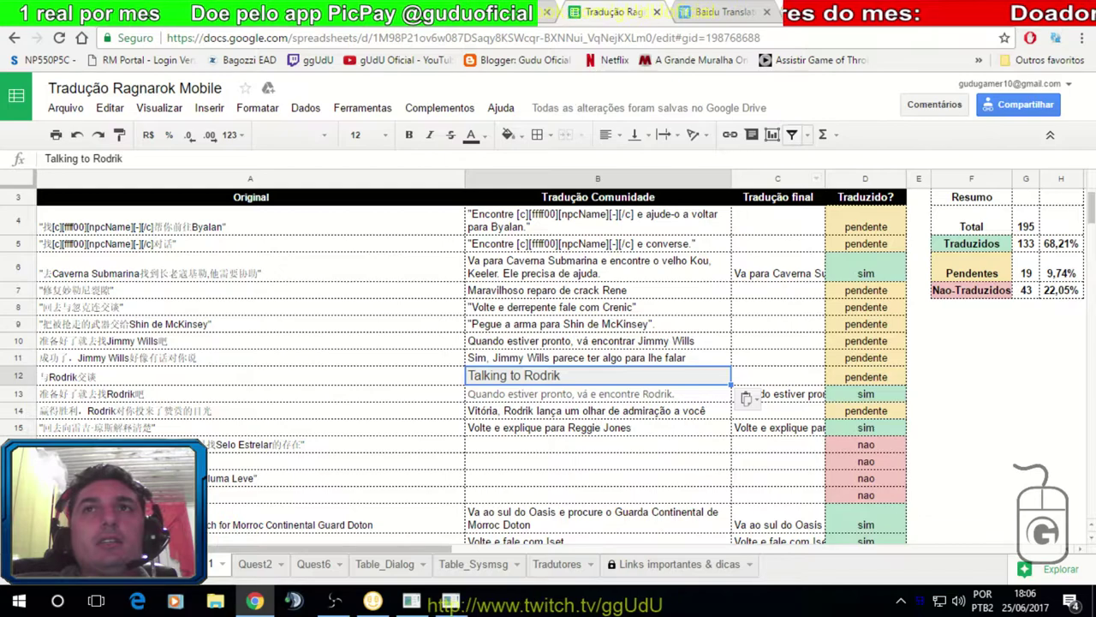
Replace "Talking to" in cell B12 with "Falando com" so that it reads "Falando com Rodrik".
{"action": "key", "text": "ctrl+Tab"}
{"action": "left_click", "coordinate": [657, 6]}
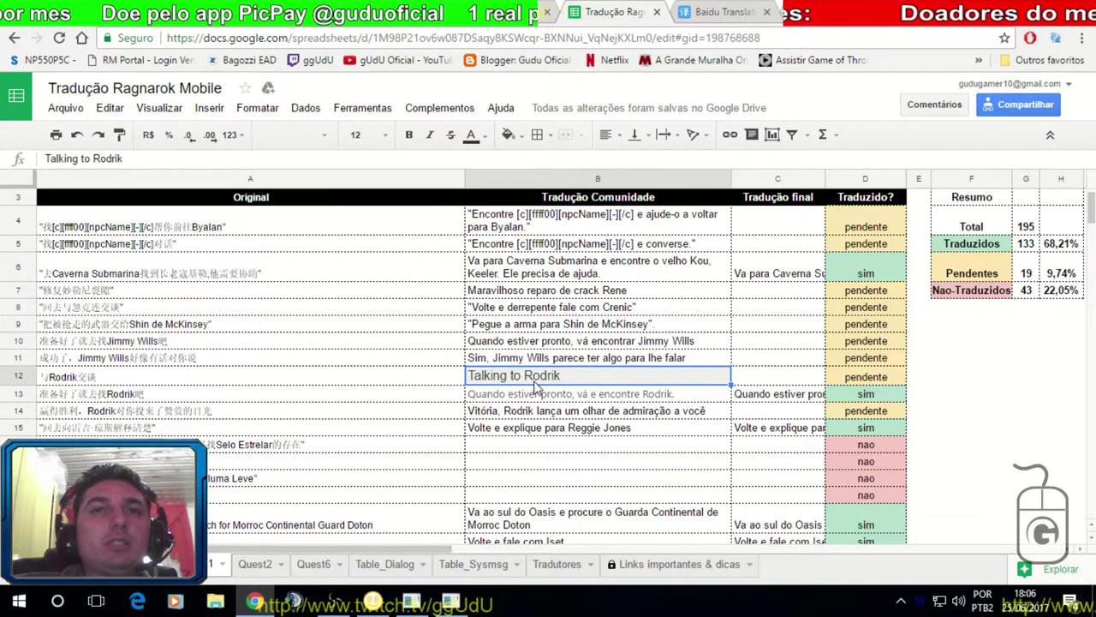
{"action": "key", "text": "ctrl+a"}
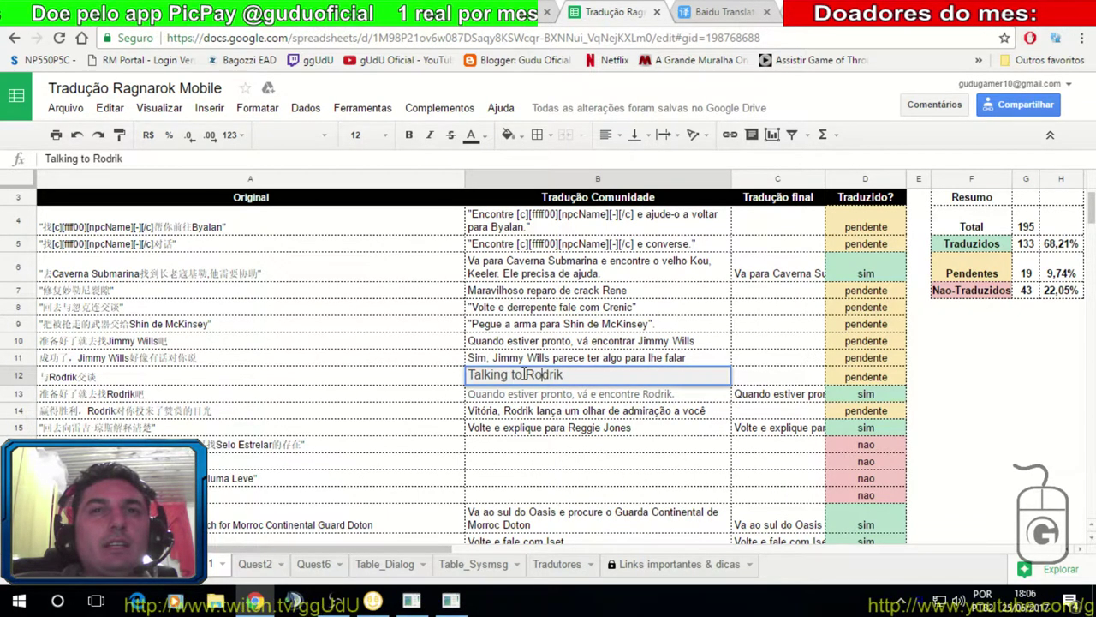
{"action": "key", "text": "shift+ctrl+Left"}
{"action": "type", "text": "Falando com"}
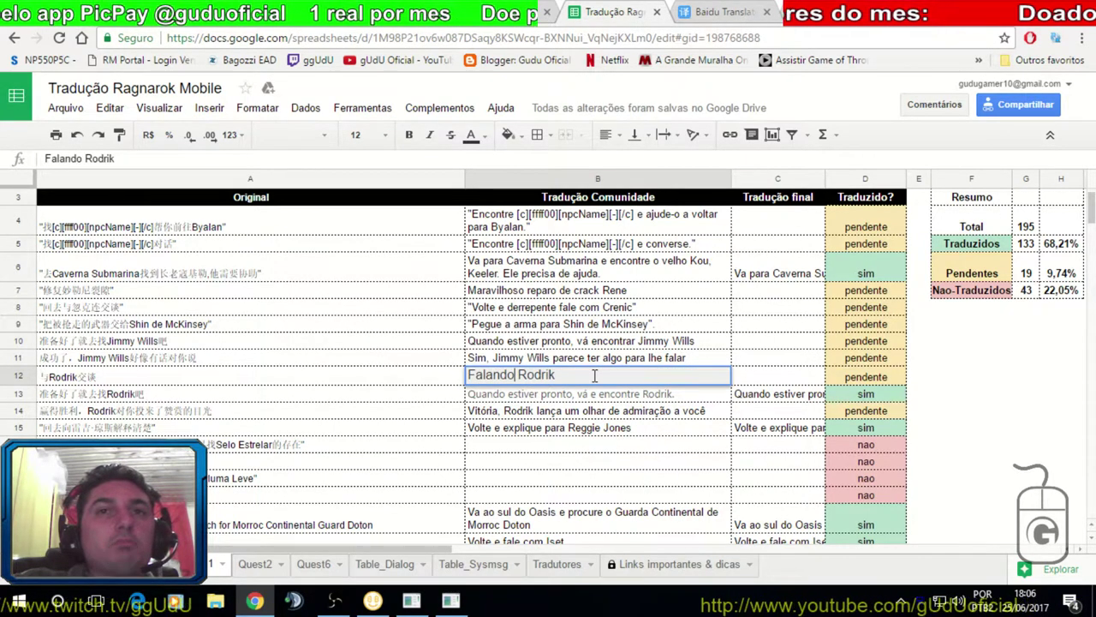
{"action": "left_click", "coordinate": [553, 396]}
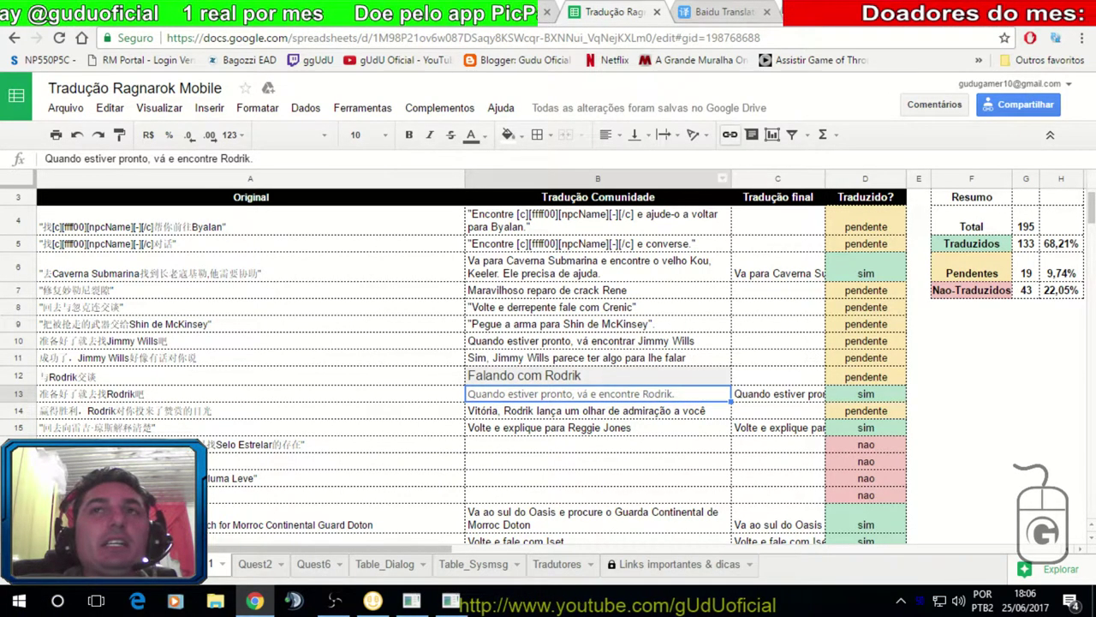
{"action": "left_click", "coordinate": [702, 13]}
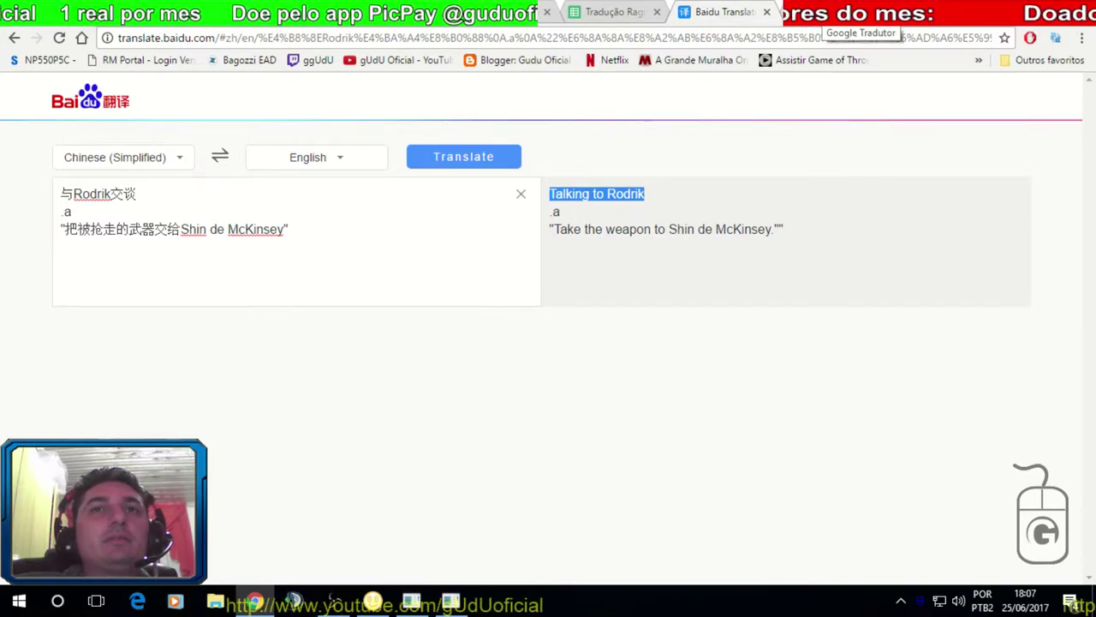
{"action": "left_click", "coordinate": [848, 13]}
{"action": "left_click", "coordinate": [606, 12]}
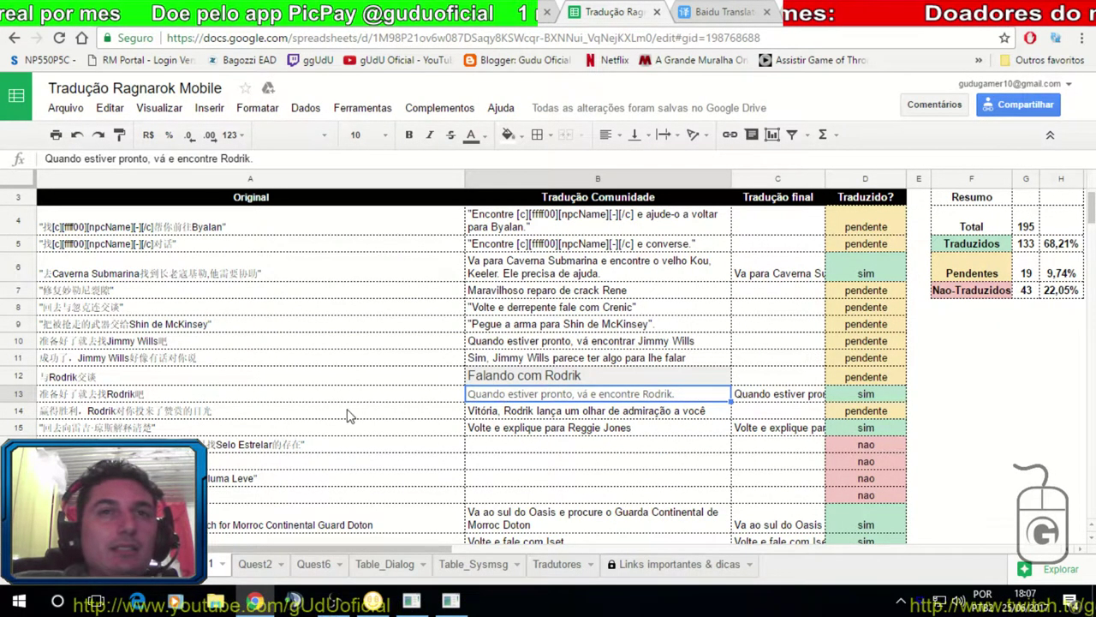
Copy the Chinese sentence about Selo Estrelar from cell A16 and translate it into English in Baidu Translate, replacing the "与Rodrik交谈" line.
{"action": "left_click", "coordinate": [329, 448]}
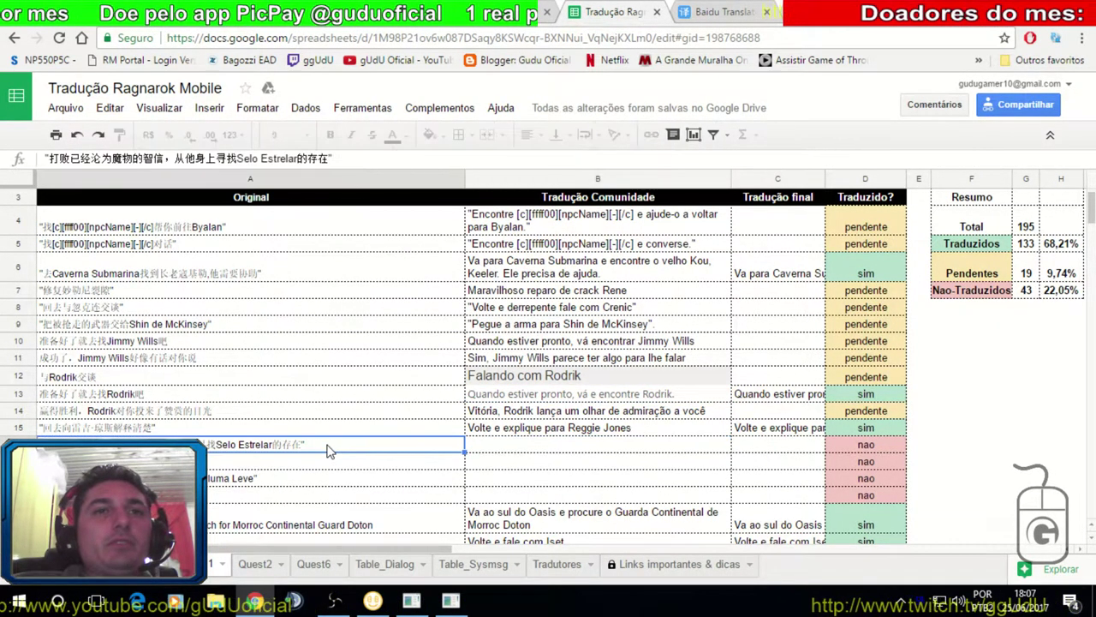
{"action": "key", "text": "ctrl+c"}
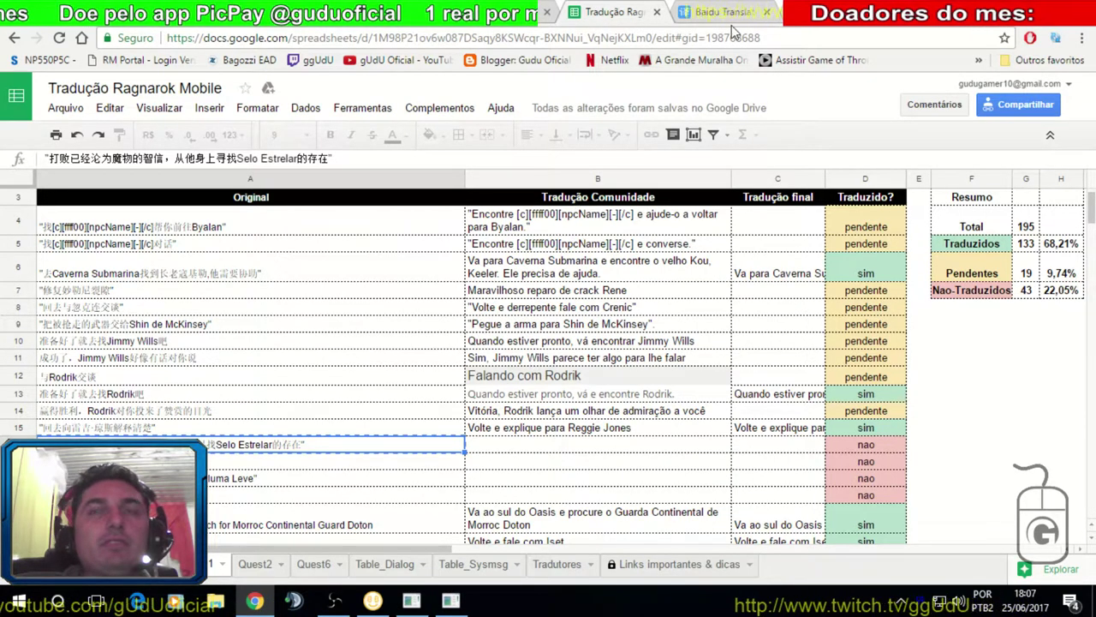
{"action": "left_click", "coordinate": [723, 12]}
{"action": "left_click", "coordinate": [337, 235]}
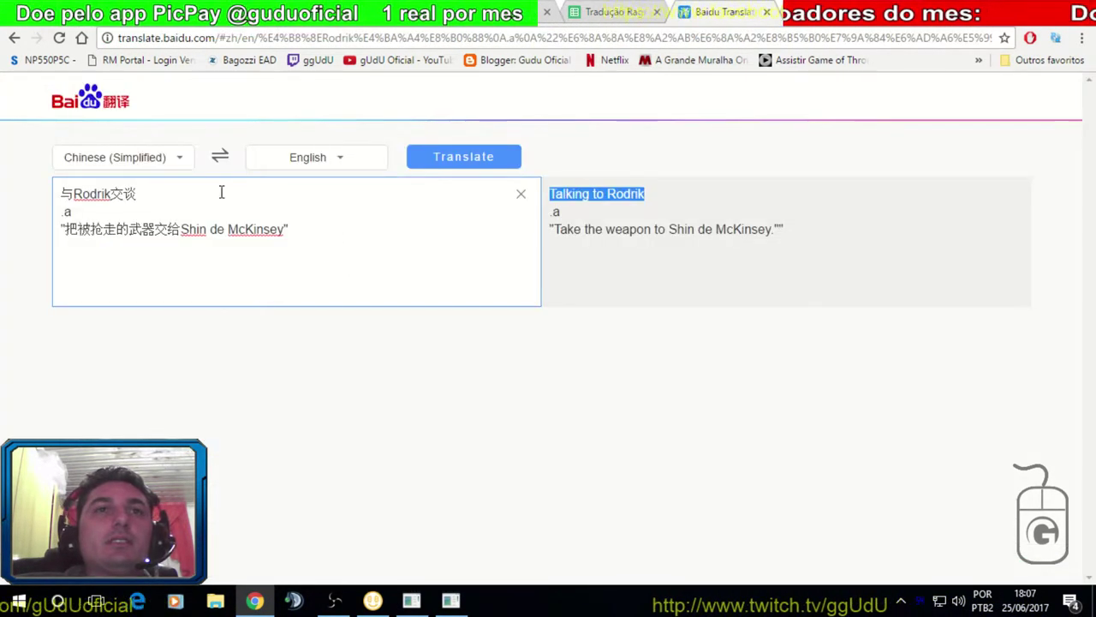
{"action": "left_click_drag", "start_coordinate": [56, 194], "coordinate": [137, 194]}
{"action": "key", "text": "ctrl+v"}
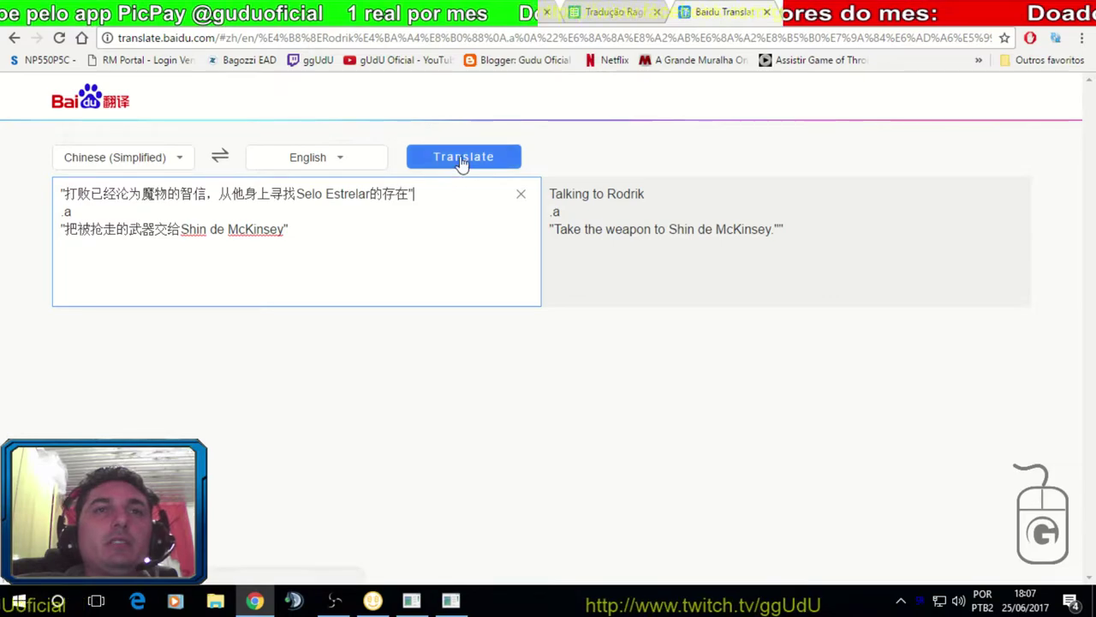
{"action": "left_click", "coordinate": [463, 159]}
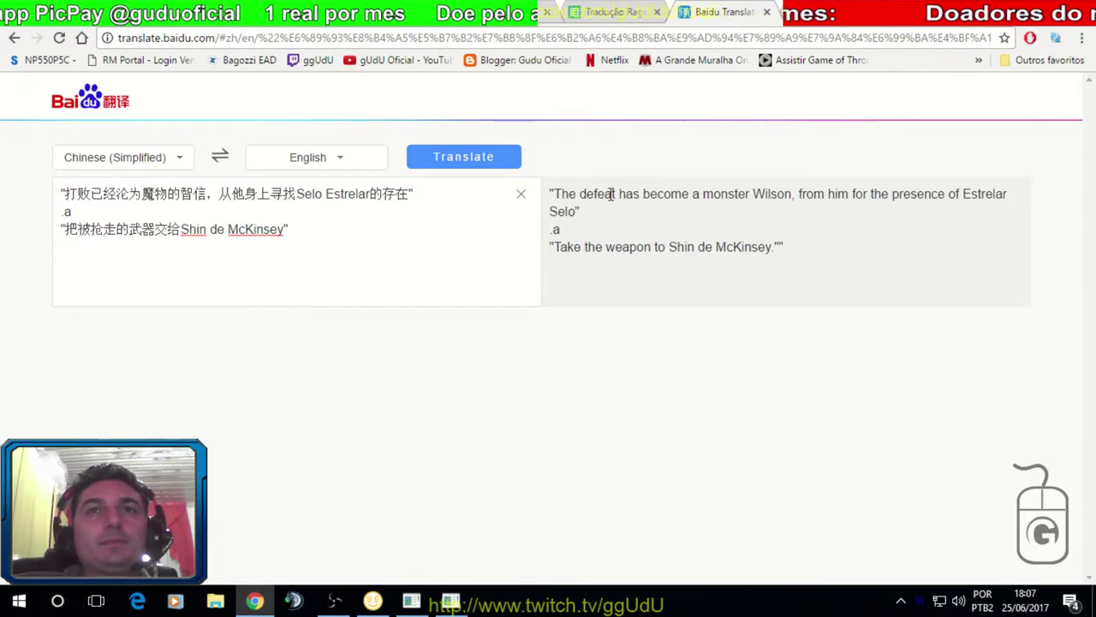
Copy the English sentence "The defeat has become a monster Wilson, from him for the presence of Estrelar Selo" into Google Translate for Portuguese.
{"action": "left_click_drag", "start_coordinate": [550, 193], "coordinate": [579, 208]}
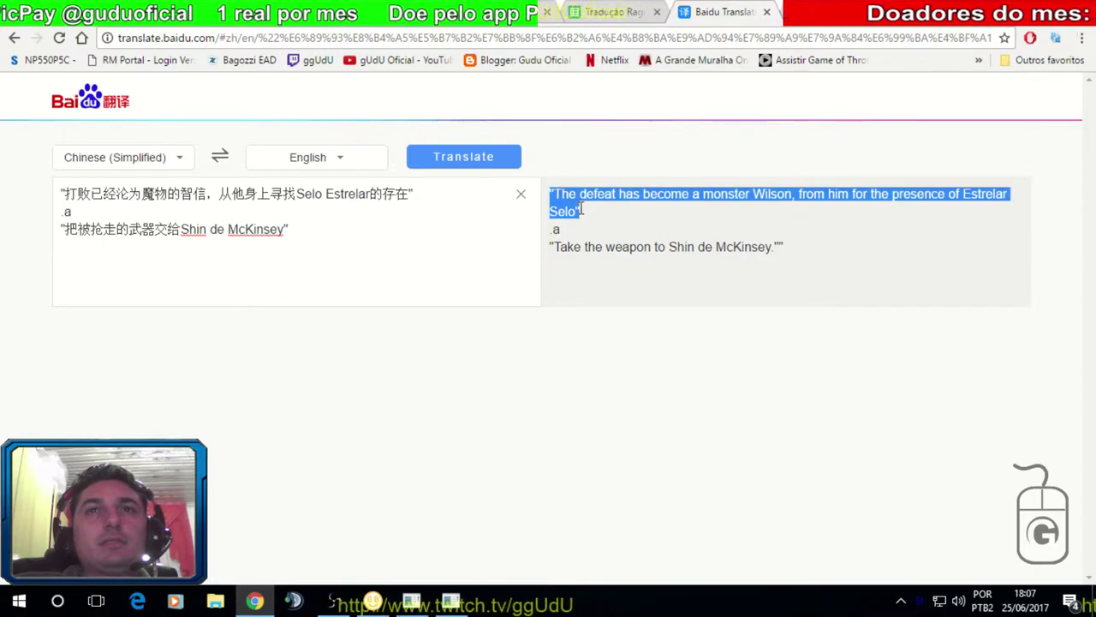
{"action": "left_click", "coordinate": [837, 24]}
{"action": "left_click_drag", "start_coordinate": [234, 254], "coordinate": [34, 228]}
{"action": "key", "text": "ctrl+v"}
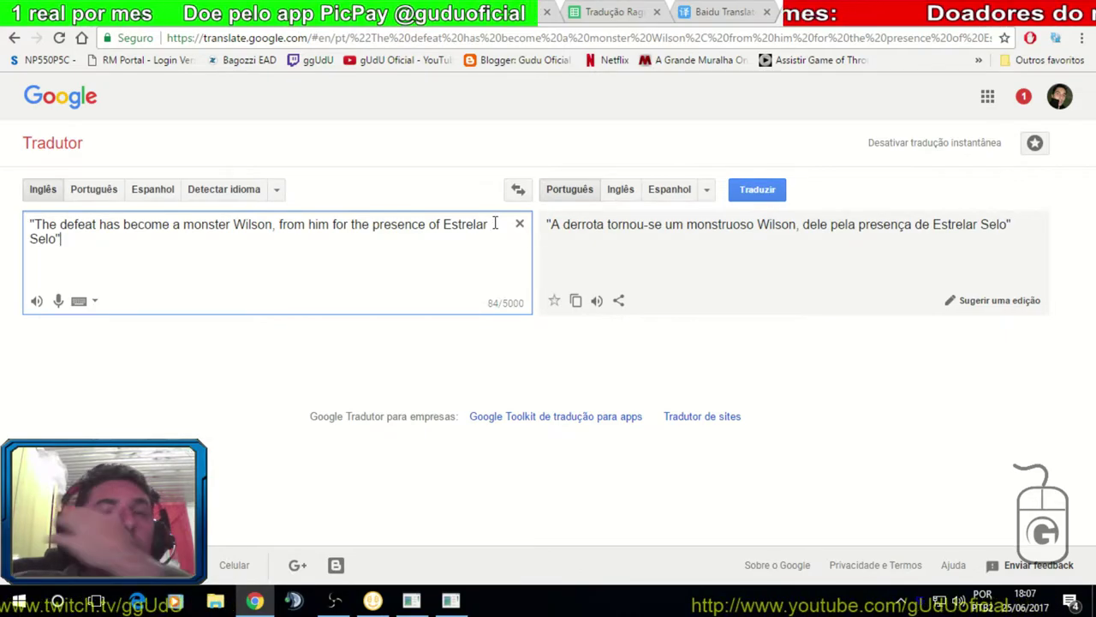
Try splitting the English sentence with line breaks after "become" and after "Wilson,", restore it to one line, and return to the spreadsheet.
{"action": "left_click", "coordinate": [174, 230]}
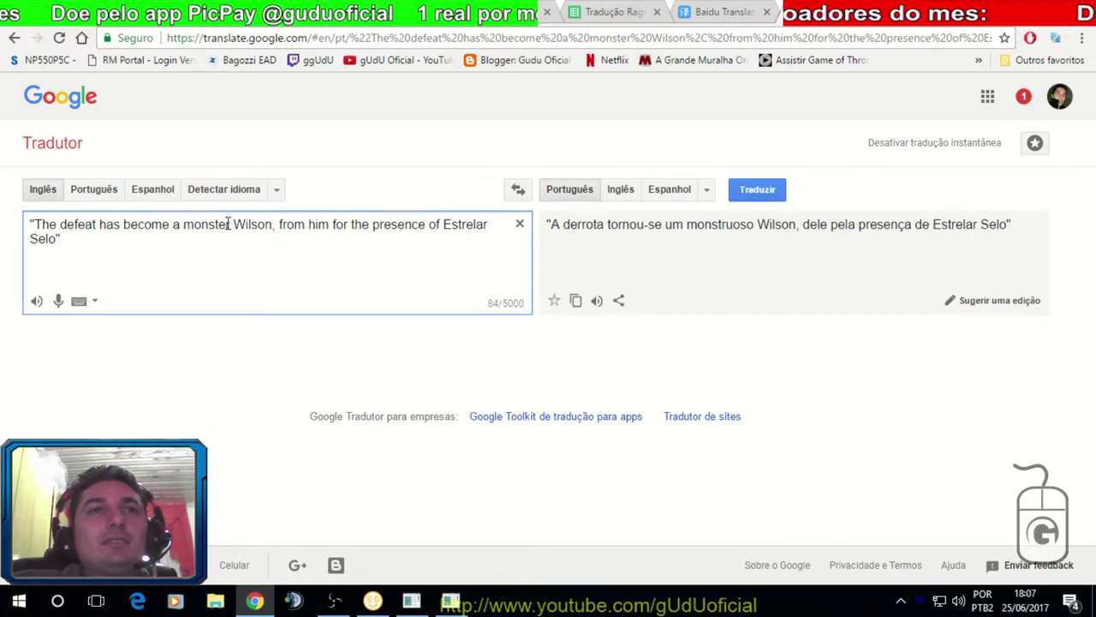
{"action": "key", "text": "Return"}
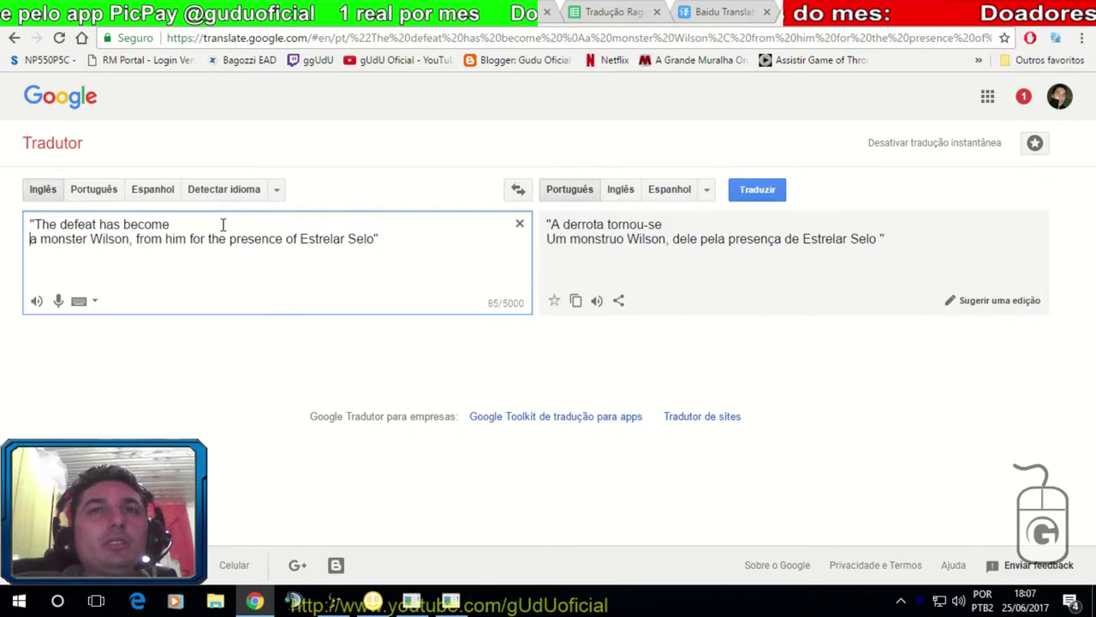
{"action": "key", "text": "BackSpace"}
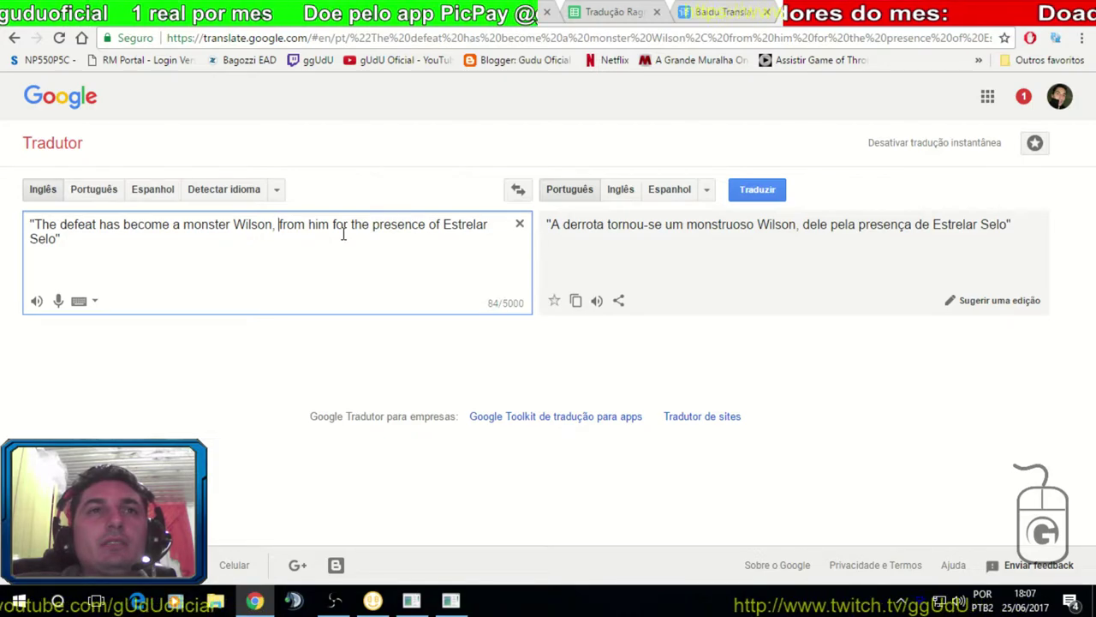
{"action": "key", "text": "Return"}
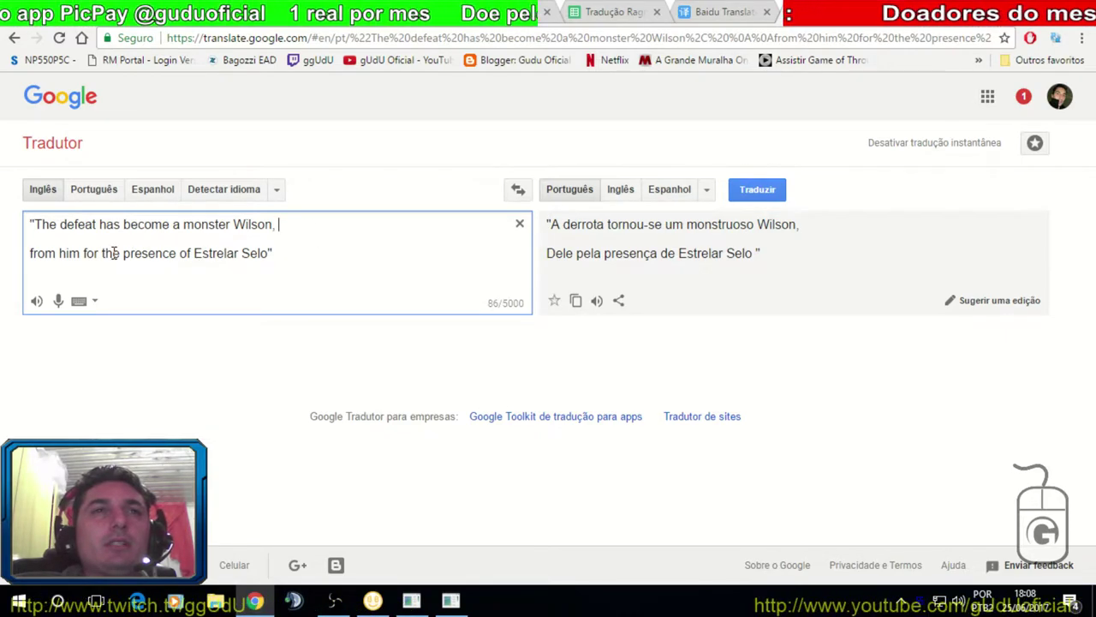
{"action": "key", "text": "Delete"}
{"action": "key", "text": "Delete"}
{"action": "key", "text": "Delete"}
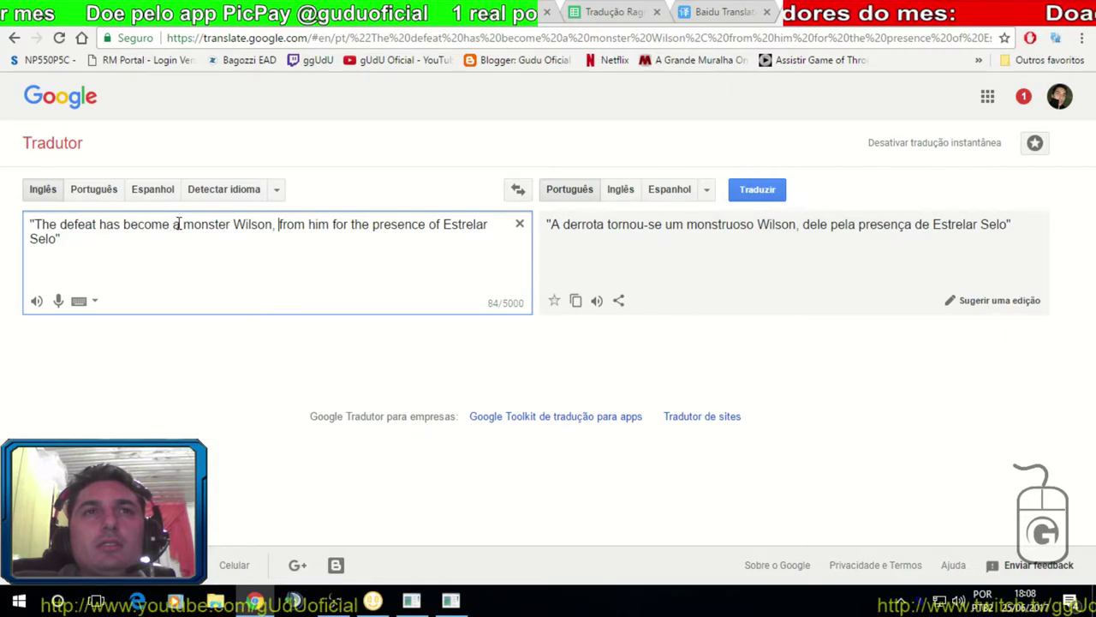
{"action": "left_click", "coordinate": [274, 224]}
{"action": "type", "text": ","}
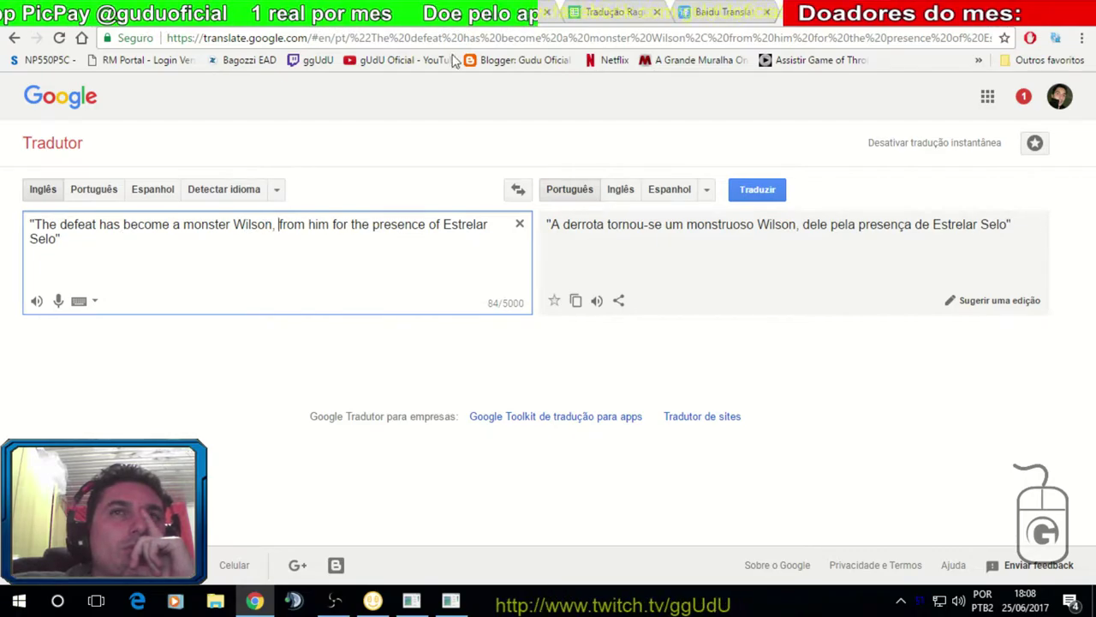
{"action": "left_click", "coordinate": [656, 9]}
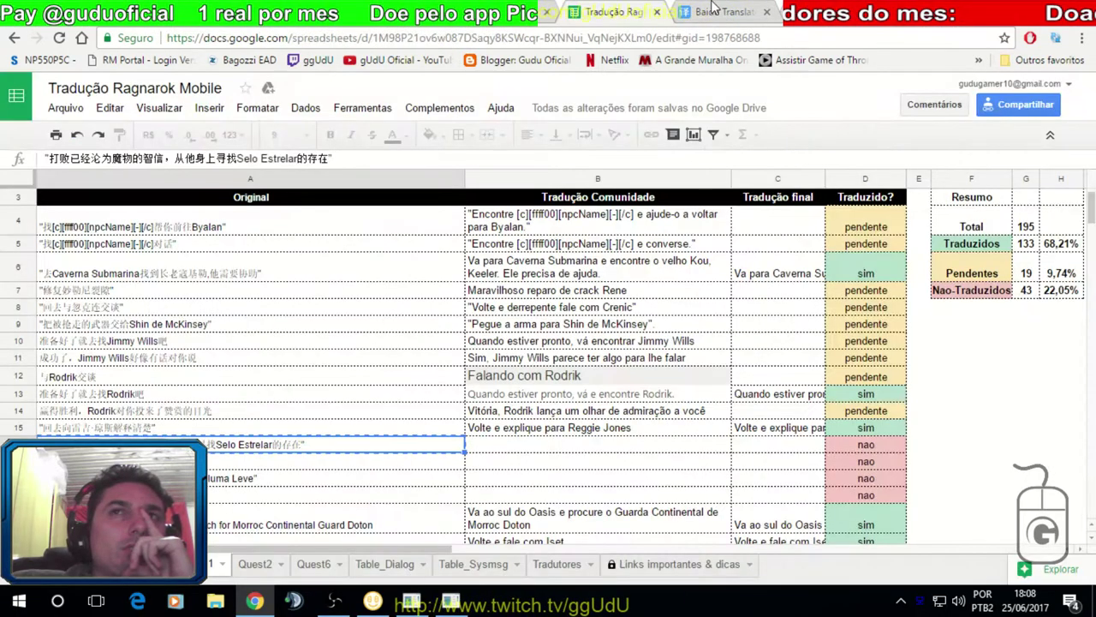
Return to Google Translate by way of Baidu Translate and add the draft text "pela presença do Selo estrelar" below the English sentence.
{"action": "left_click", "coordinate": [719, 12]}
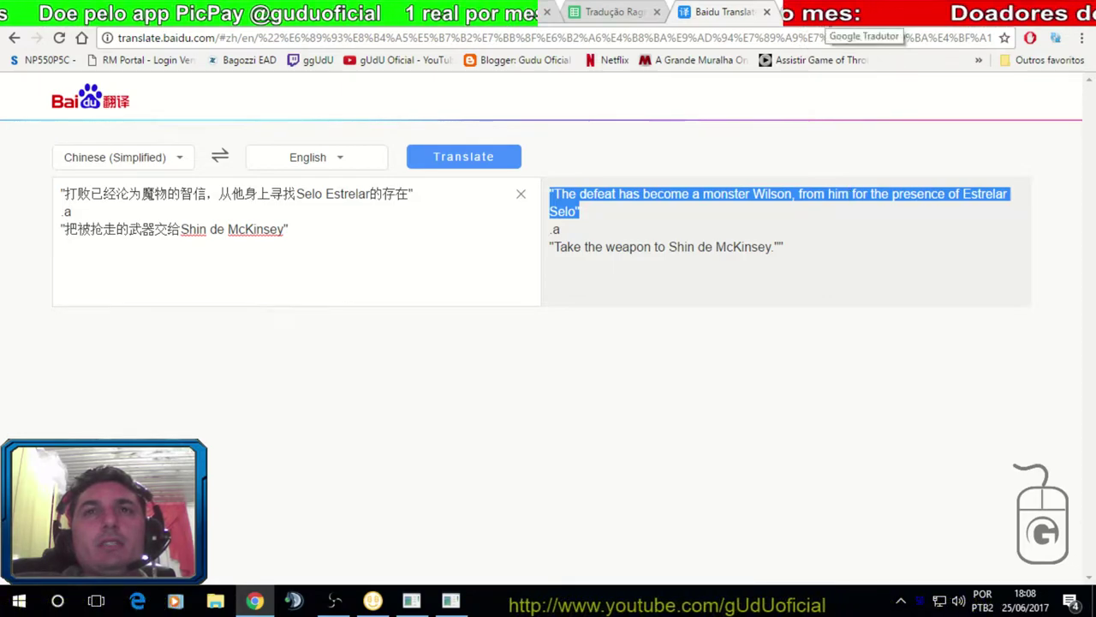
{"action": "left_click", "coordinate": [835, 16]}
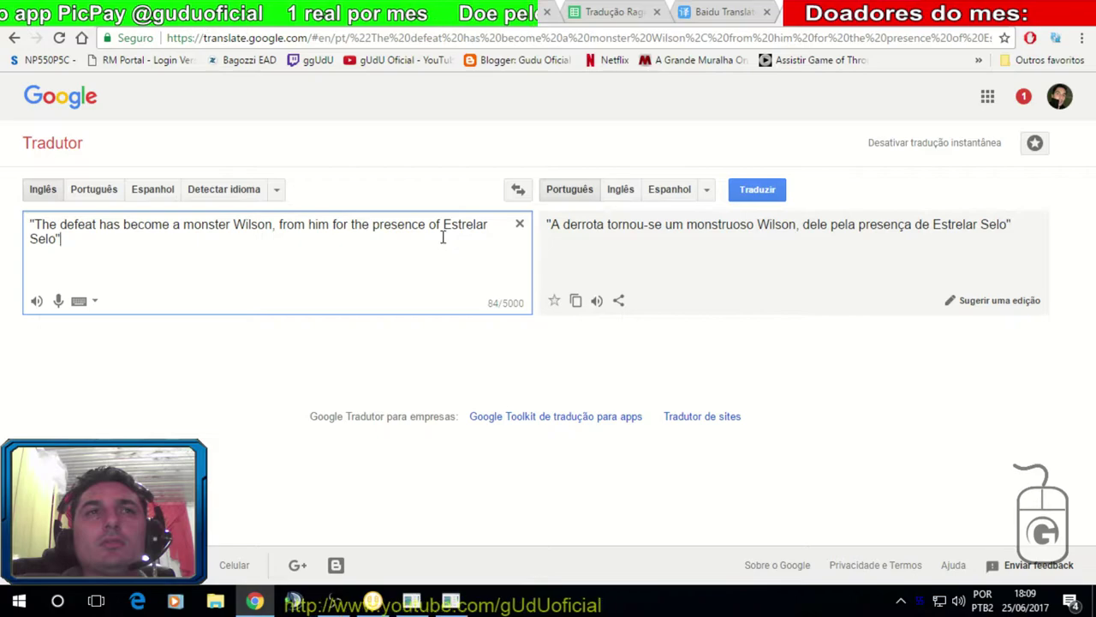
{"action": "key", "text": "Return"}
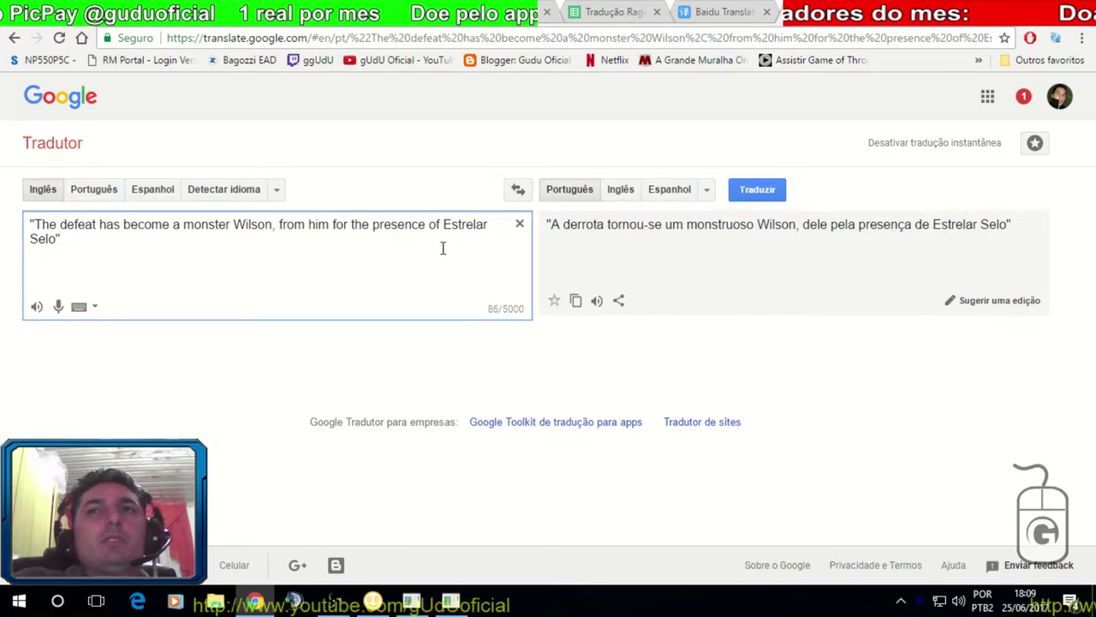
{"action": "type", "text": "pela presença"}
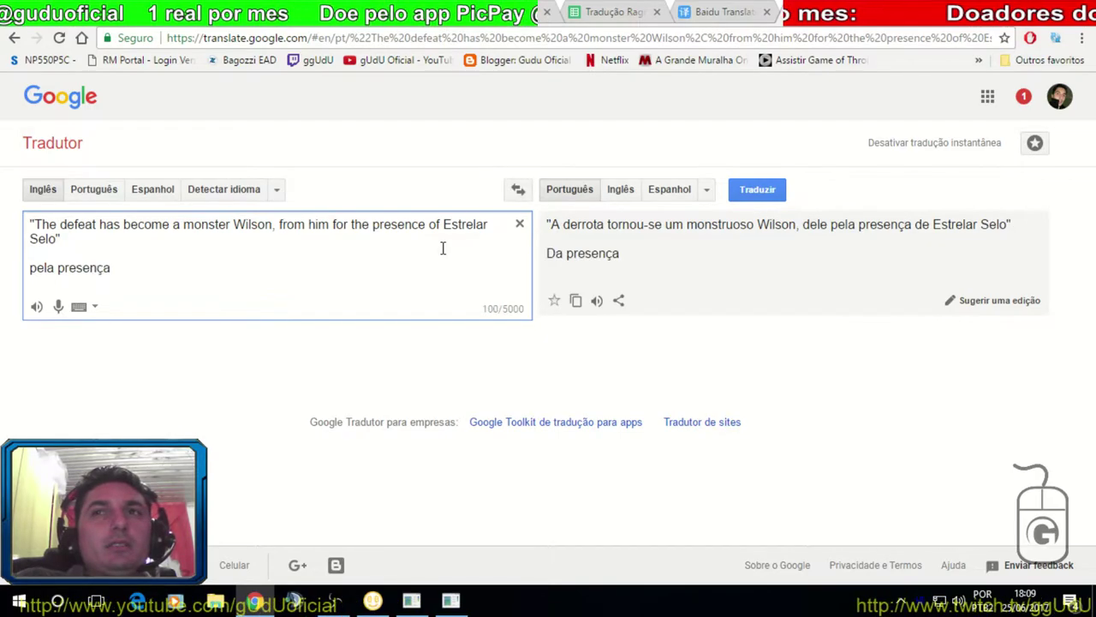
{"action": "type", "text": " do selo"}
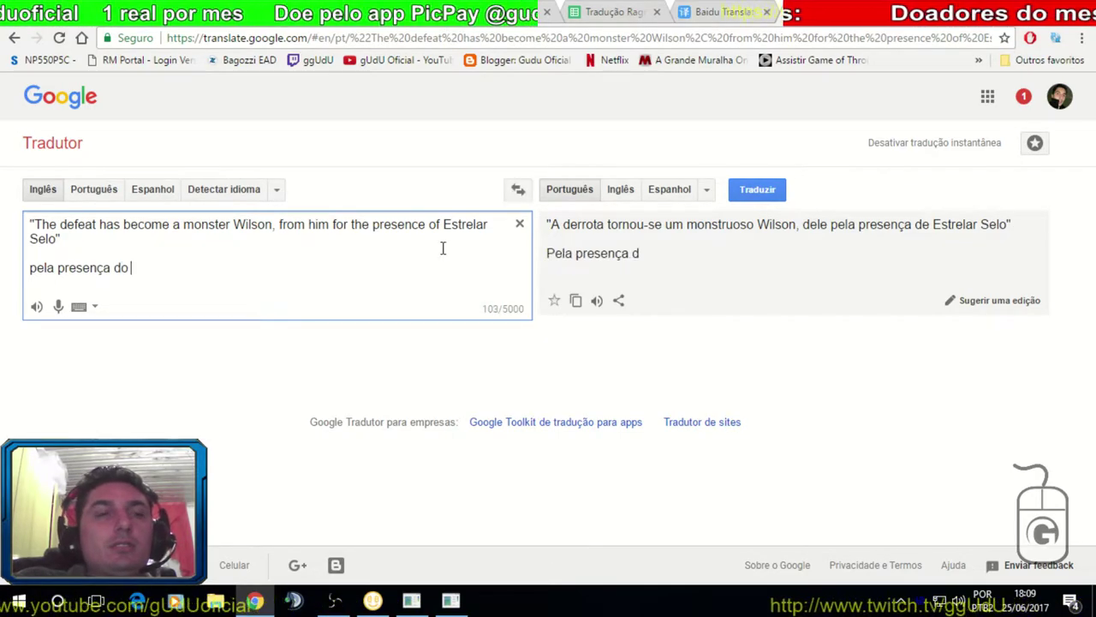
{"action": "key", "text": "BackSpace"}
{"action": "key", "text": "BackSpace"}
{"action": "key", "text": "BackSpace"}
{"action": "key", "text": "BackSpace"}
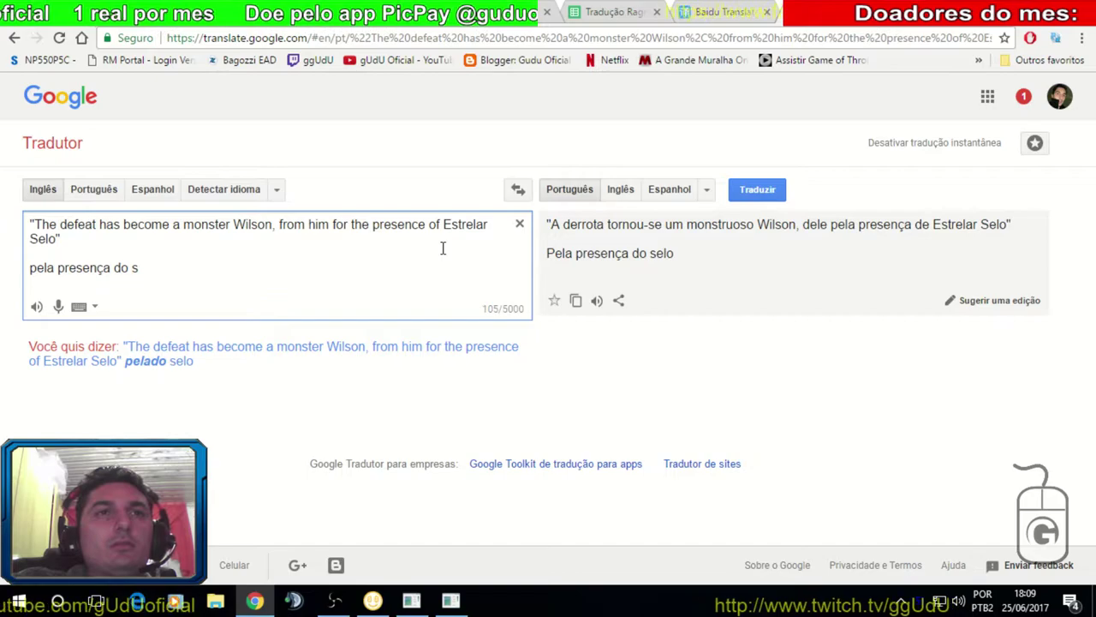
{"action": "type", "text": "Selo"}
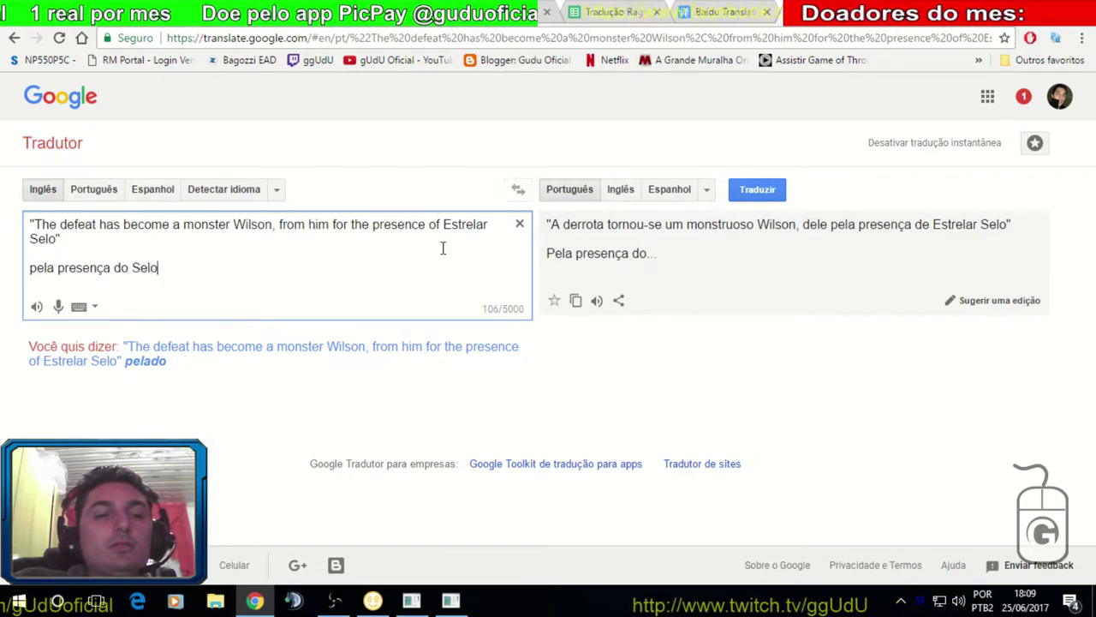
{"action": "type", "text": " estrelar"}
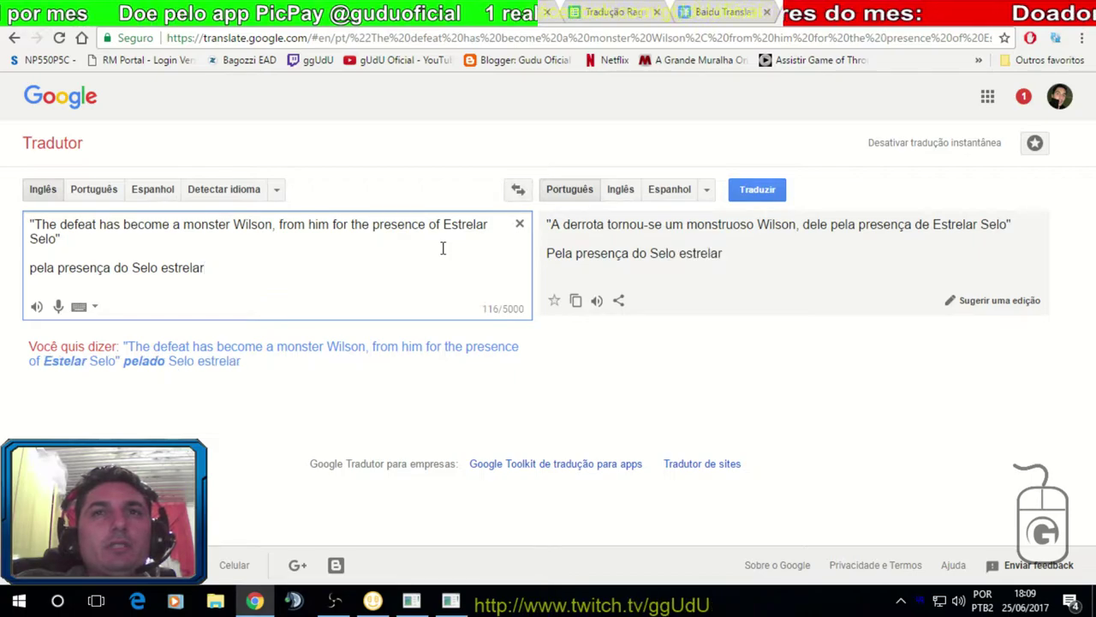
Continue the Portuguese draft line with ", a derrota dexiou Willson monstruoso".
{"action": "type", "text": ", a derrtoa"}
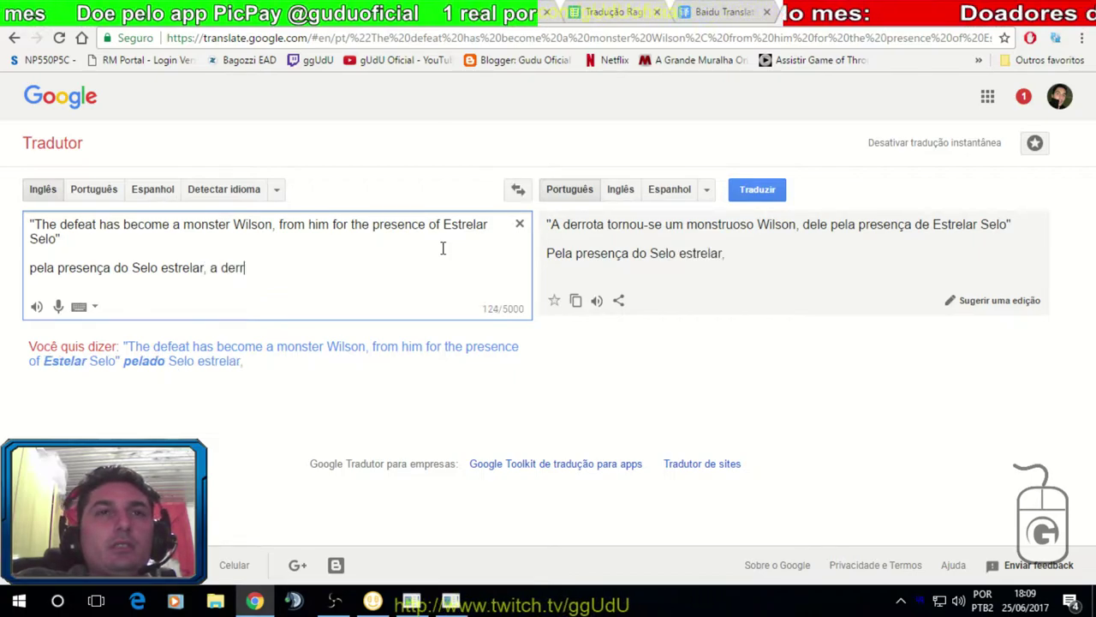
{"action": "key", "text": "BackSpace"}
{"action": "key", "text": "BackSpace"}
{"action": "key", "text": "BackSpace"}
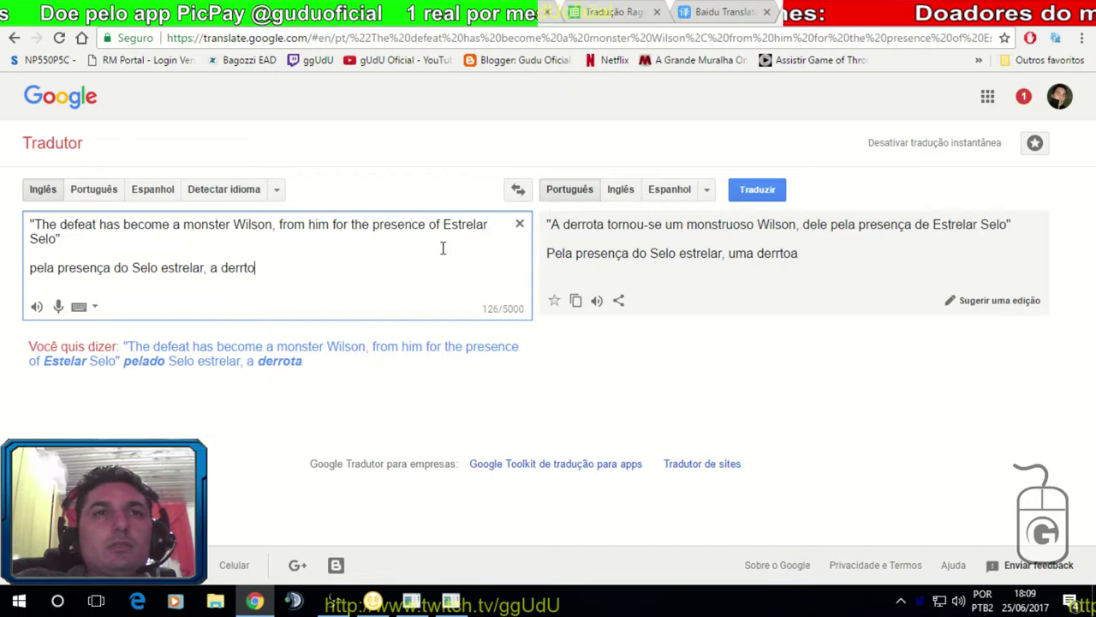
{"action": "type", "text": "ota"}
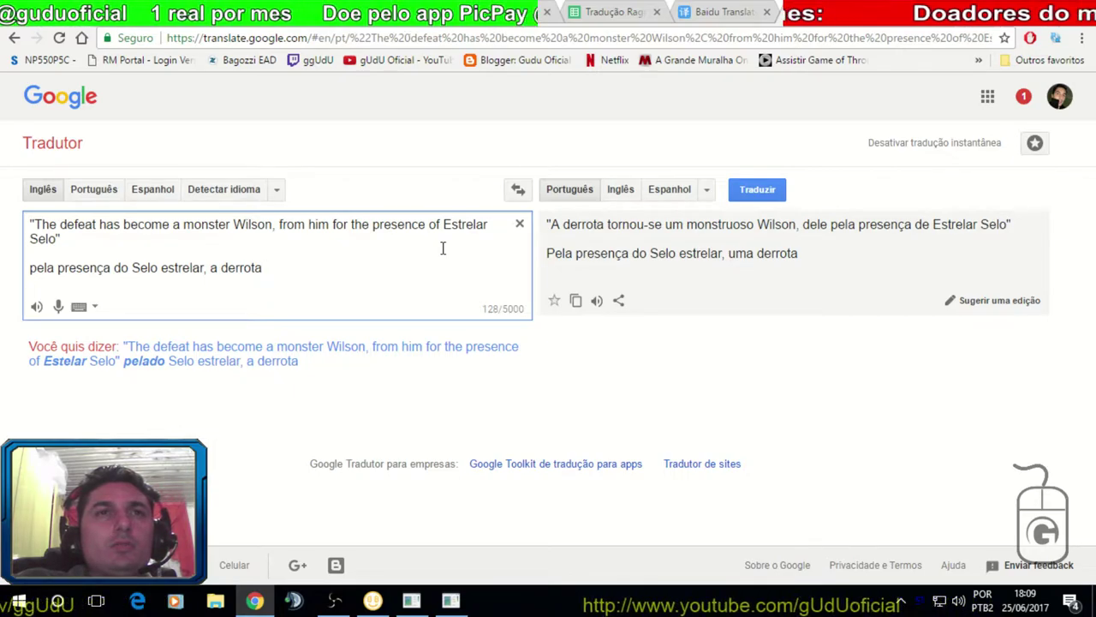
{"action": "type", "text": "de"}
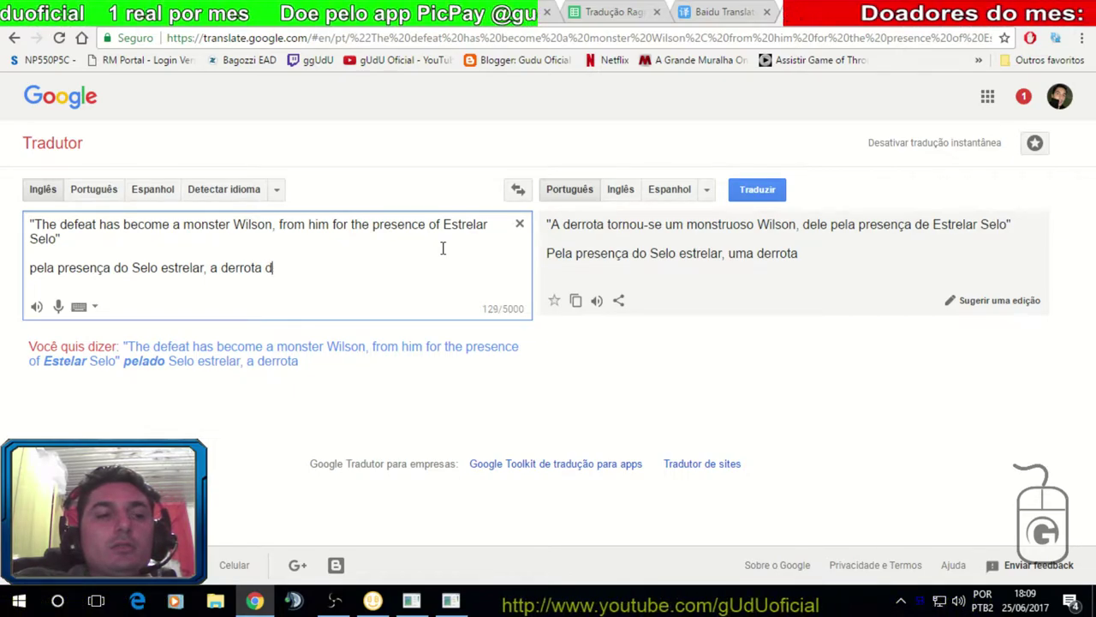
{"action": "type", "text": "xiou Wino"}
{"action": "key", "text": "BackSpace"}
{"action": "key", "text": "BackSpace"}
{"action": "type", "text": "llson mo"}
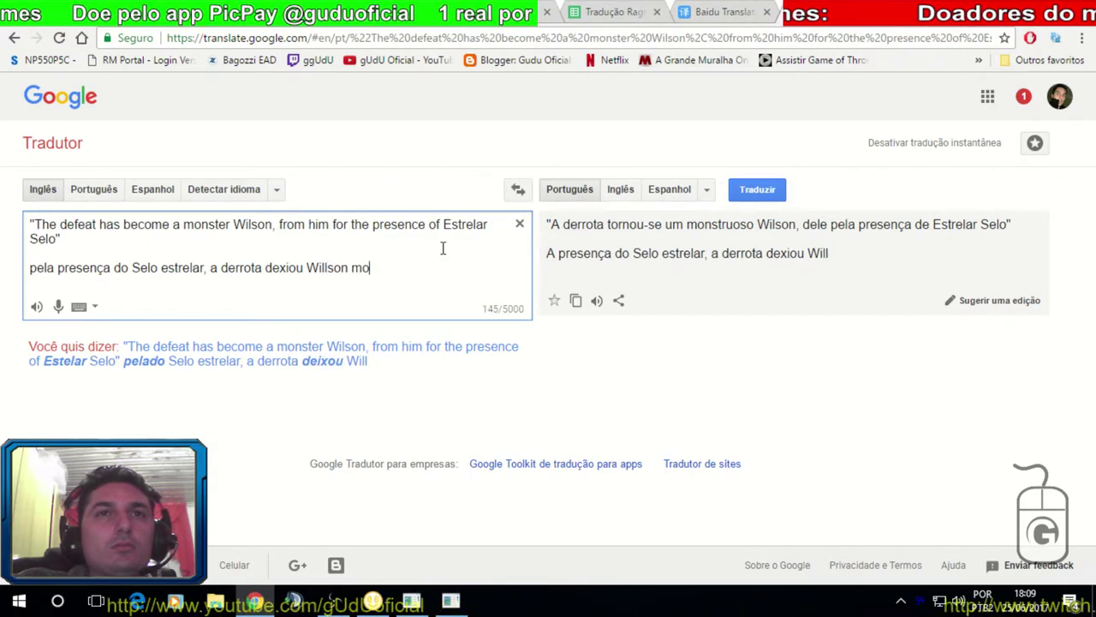
{"action": "type", "text": "nstruoso"}
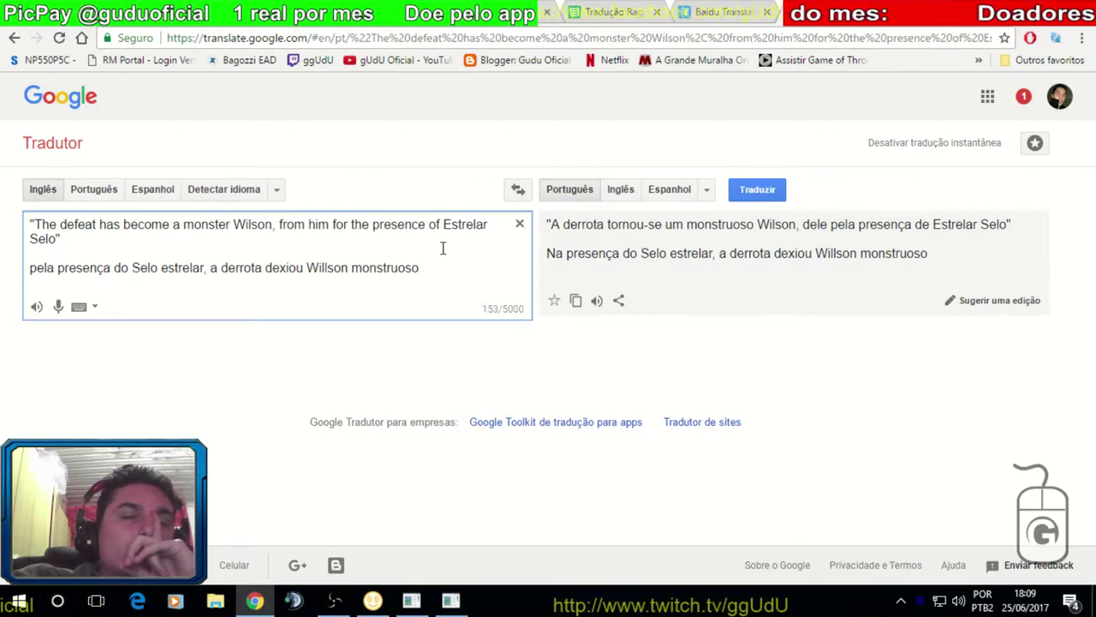
Split the English sentence with line breaks after "defeat", "become", "Wilson," and "for the" to translate it in parts.
{"action": "left_click", "coordinate": [98, 226]}
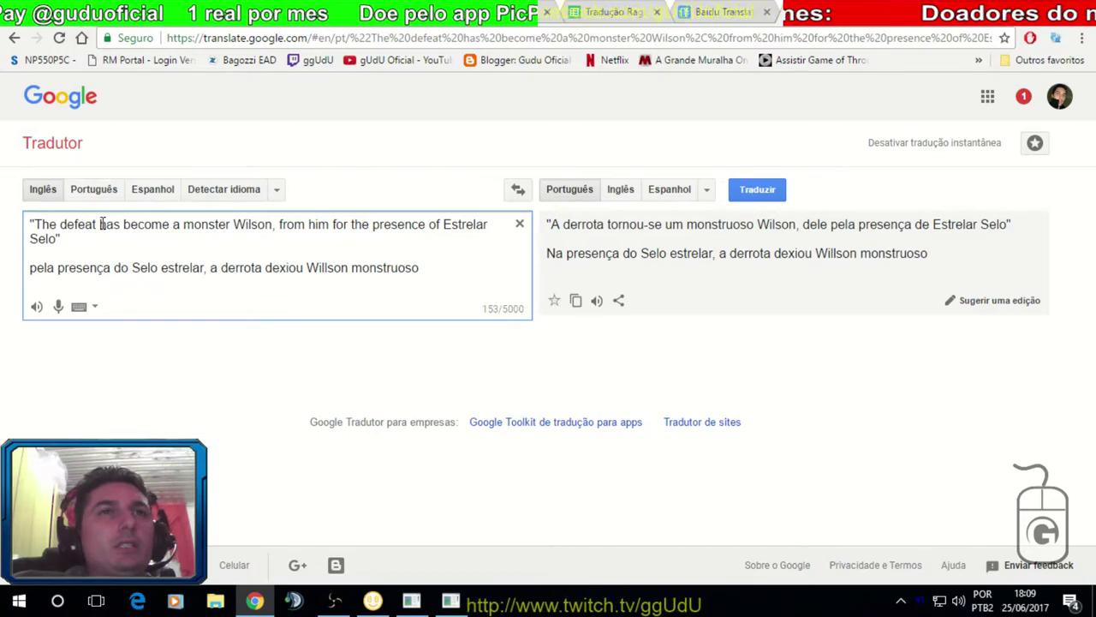
{"action": "key", "text": "Return"}
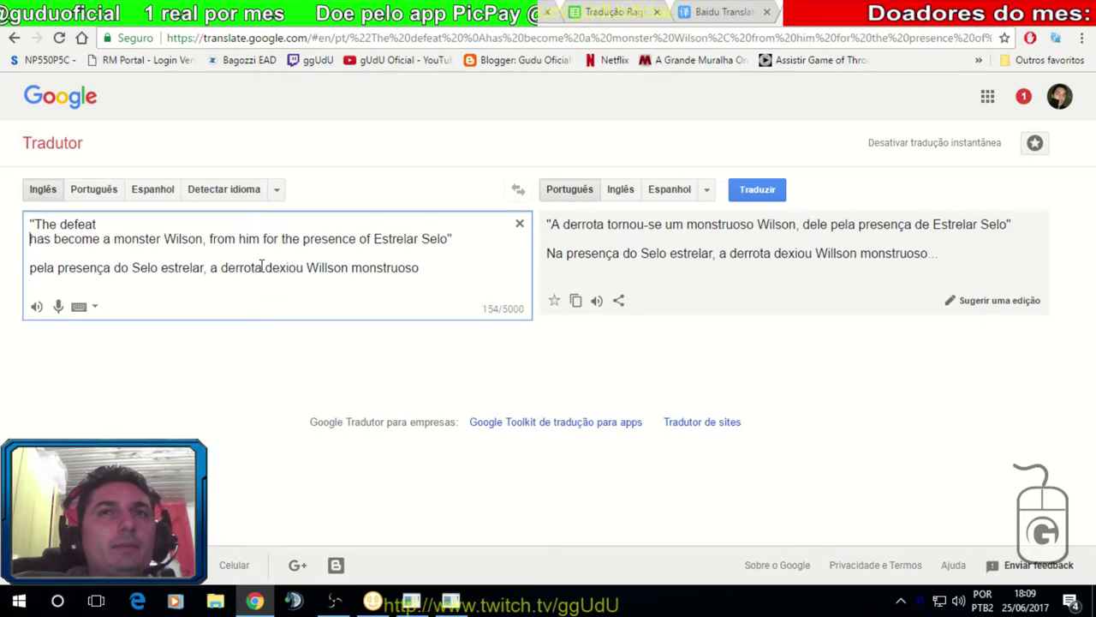
{"action": "key", "text": "Return"}
{"action": "left_click", "coordinate": [103, 253]}
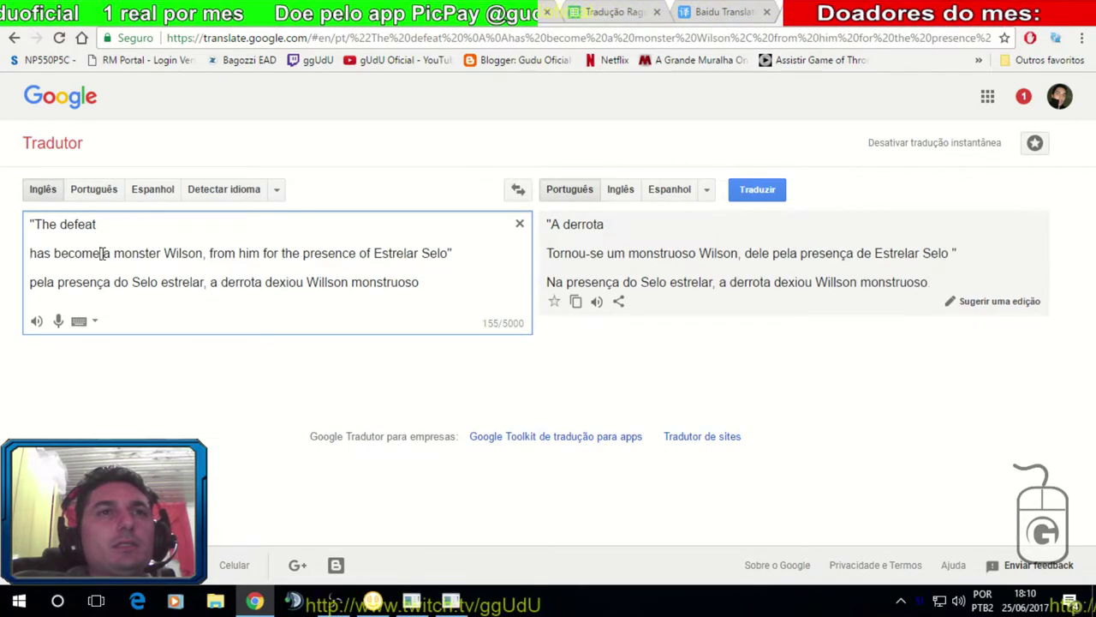
{"action": "key", "text": "Return"}
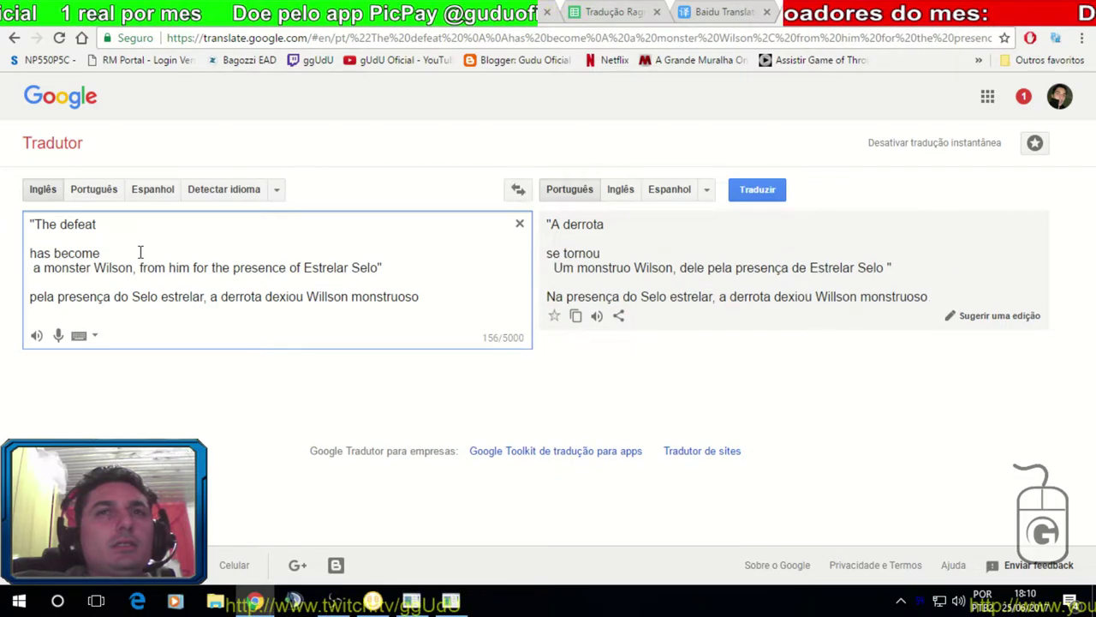
{"action": "key", "text": "Return"}
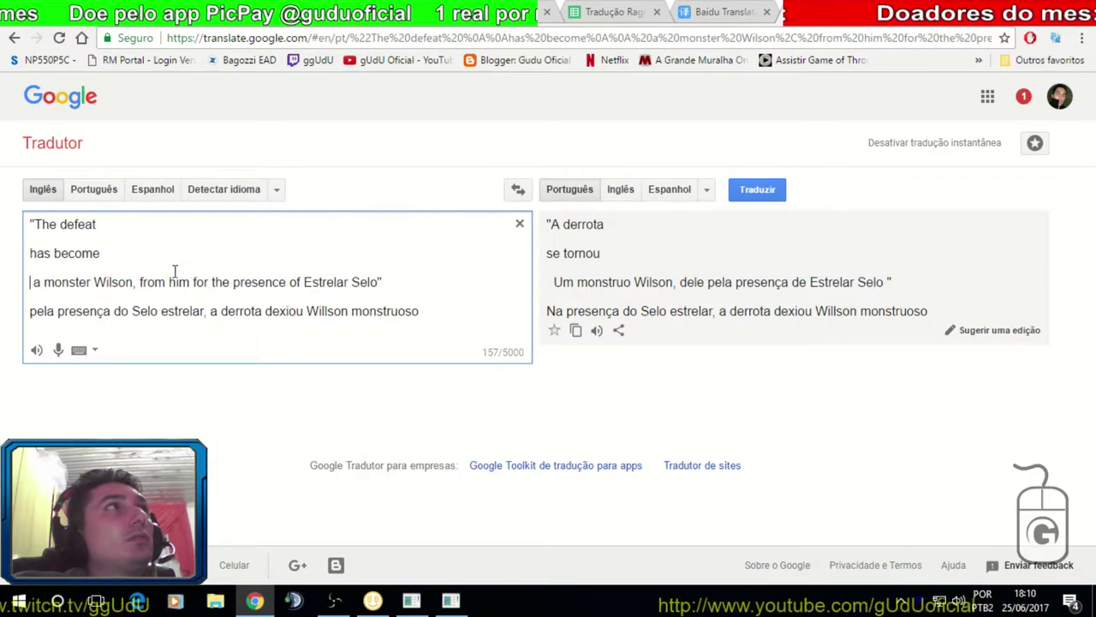
{"action": "left_click", "coordinate": [139, 282]}
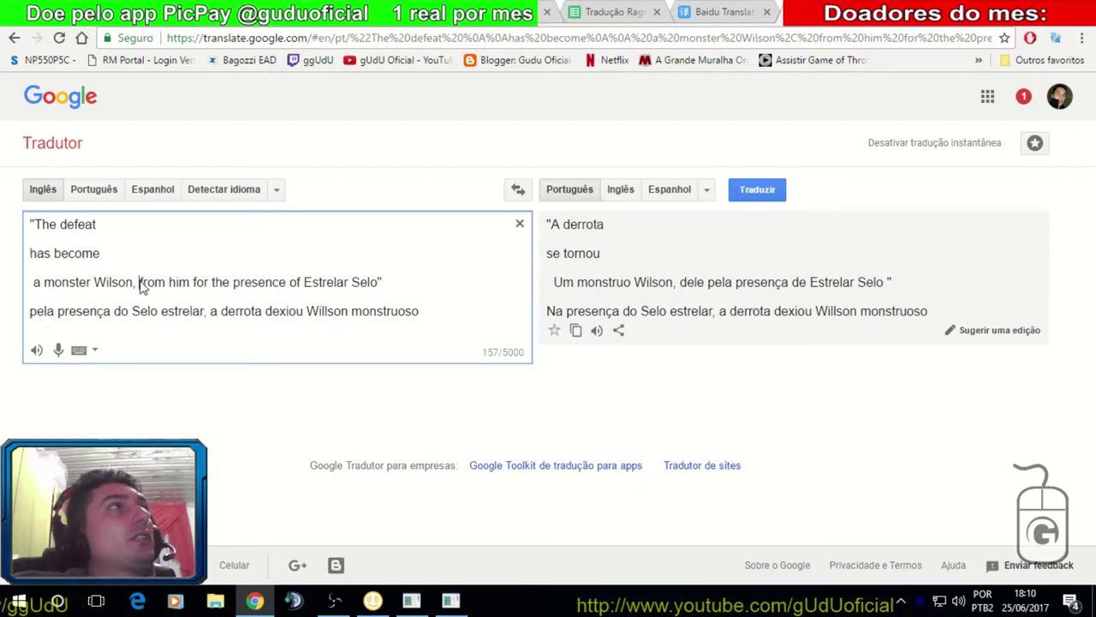
{"action": "key", "text": "Return"}
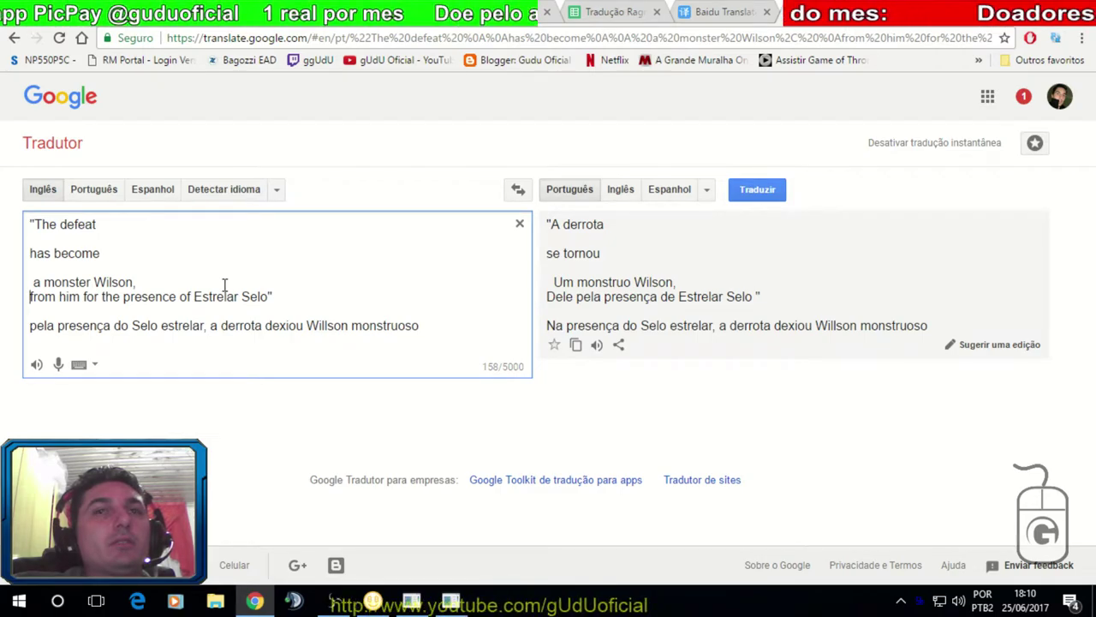
{"action": "key", "text": "Return"}
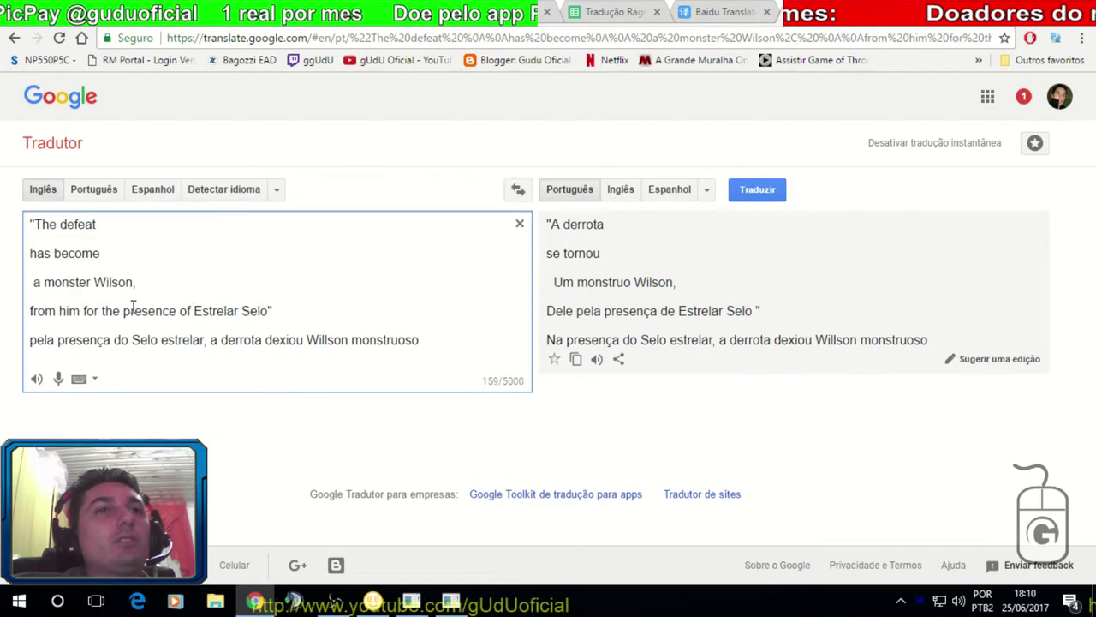
{"action": "key", "text": "Return"}
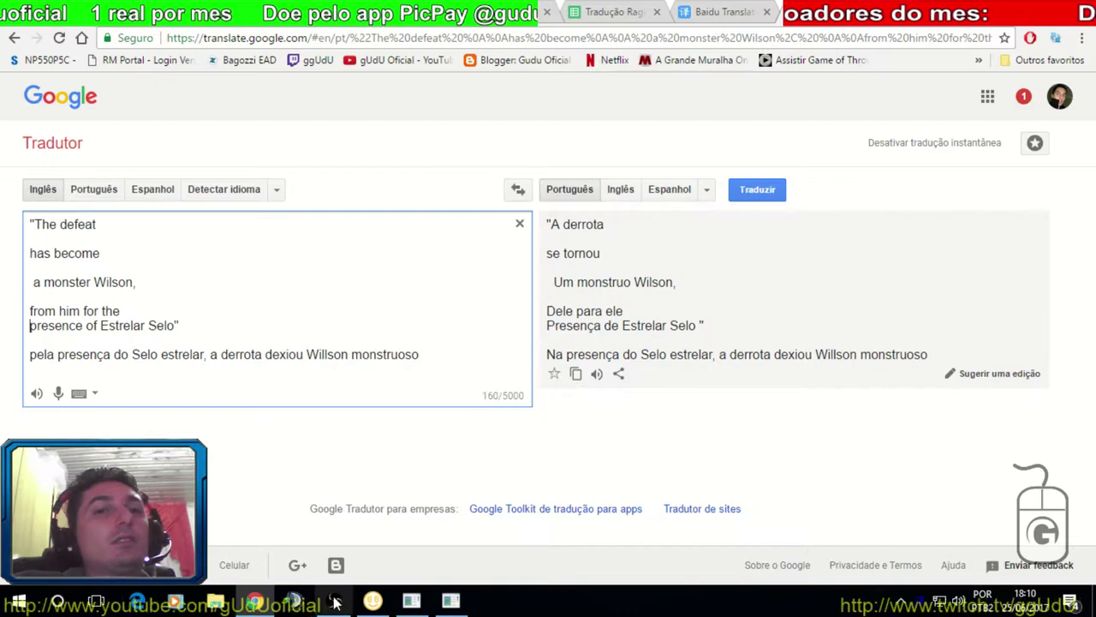
Switch to Open Broadcaster Software, activate the scene "Cena 2", and return to Google Translate.
{"action": "key", "text": "alt+Tab"}
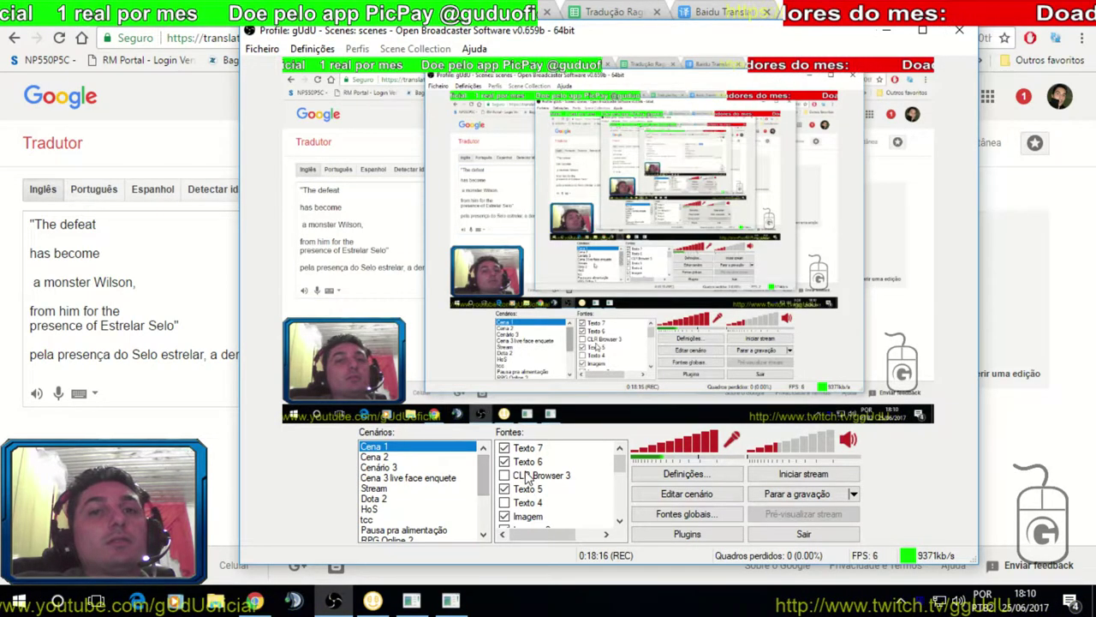
{"action": "left_click", "coordinate": [377, 457]}
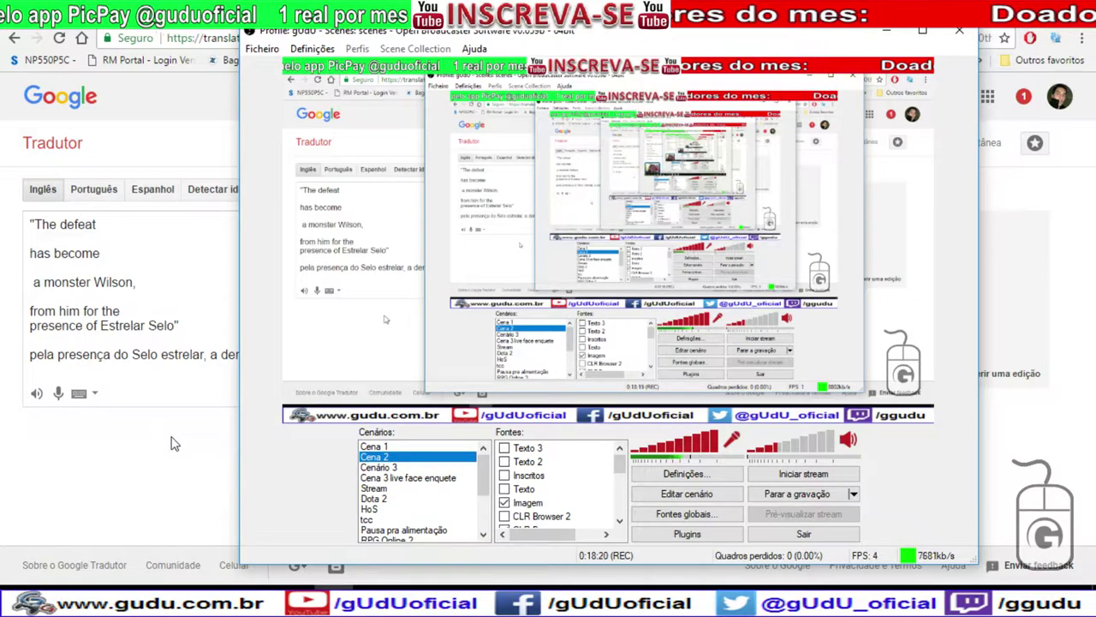
{"action": "left_click", "coordinate": [175, 443]}
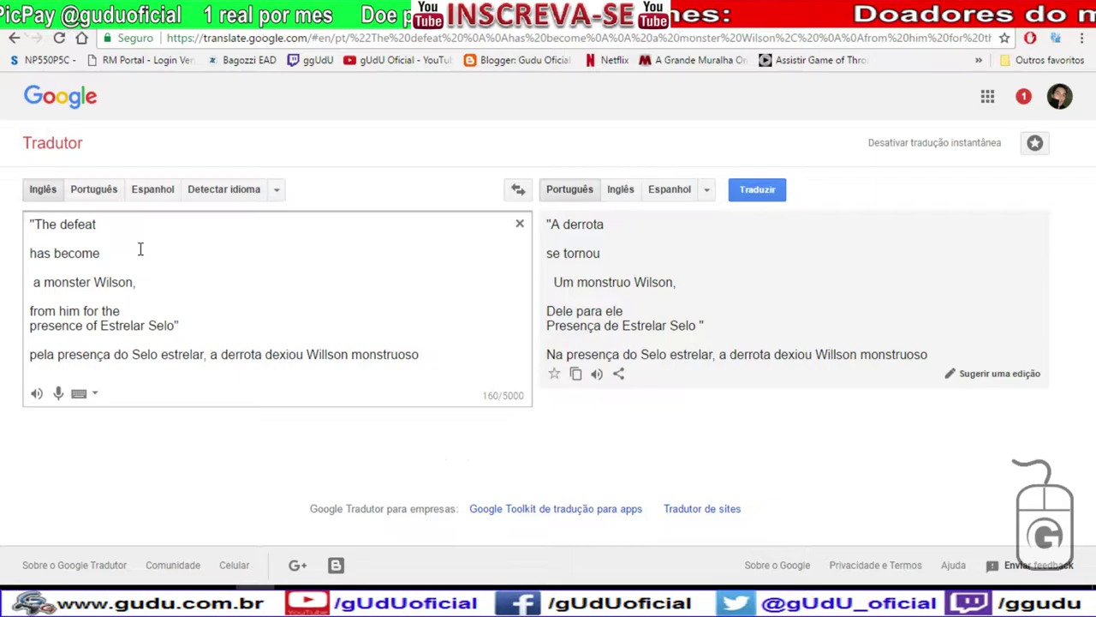
Rejoin the split English lines into "has become a monster Wilson," and "from him for the presence of Estrelar Selo".
{"action": "left_click", "coordinate": [109, 253]}
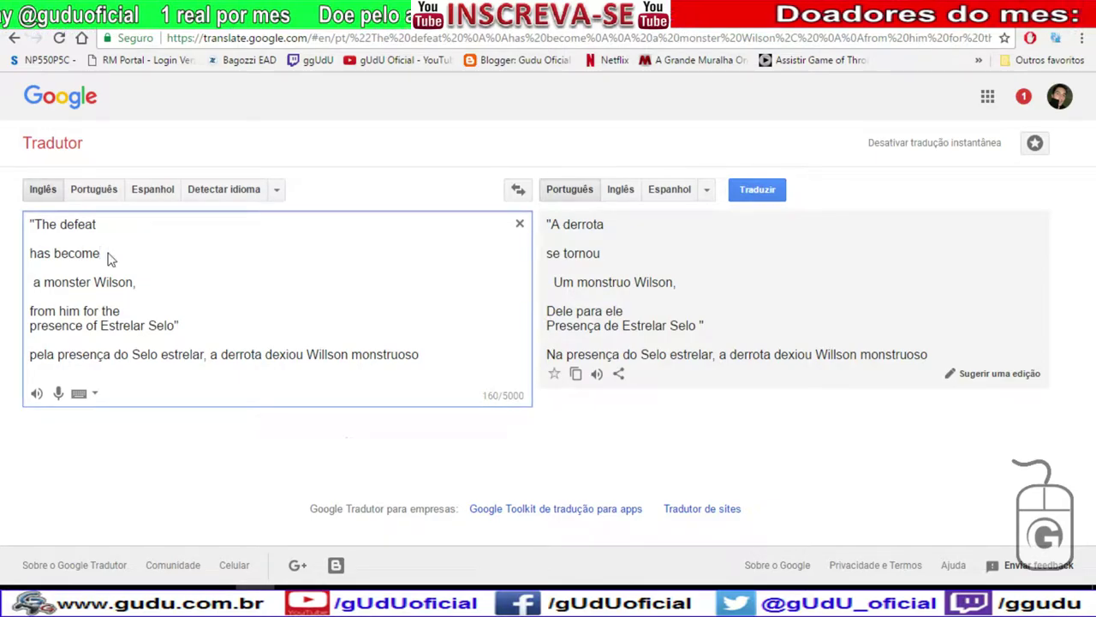
{"action": "key", "text": "Delete"}
{"action": "key", "text": "Delete"}
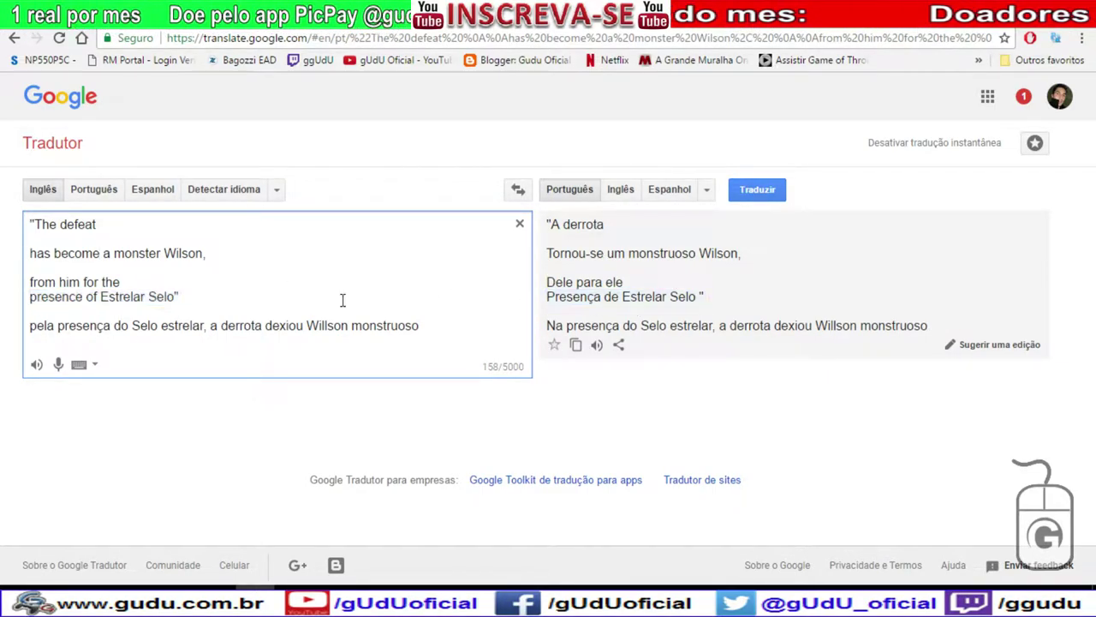
{"action": "left_click", "coordinate": [143, 284]}
{"action": "key", "text": "Delete"}
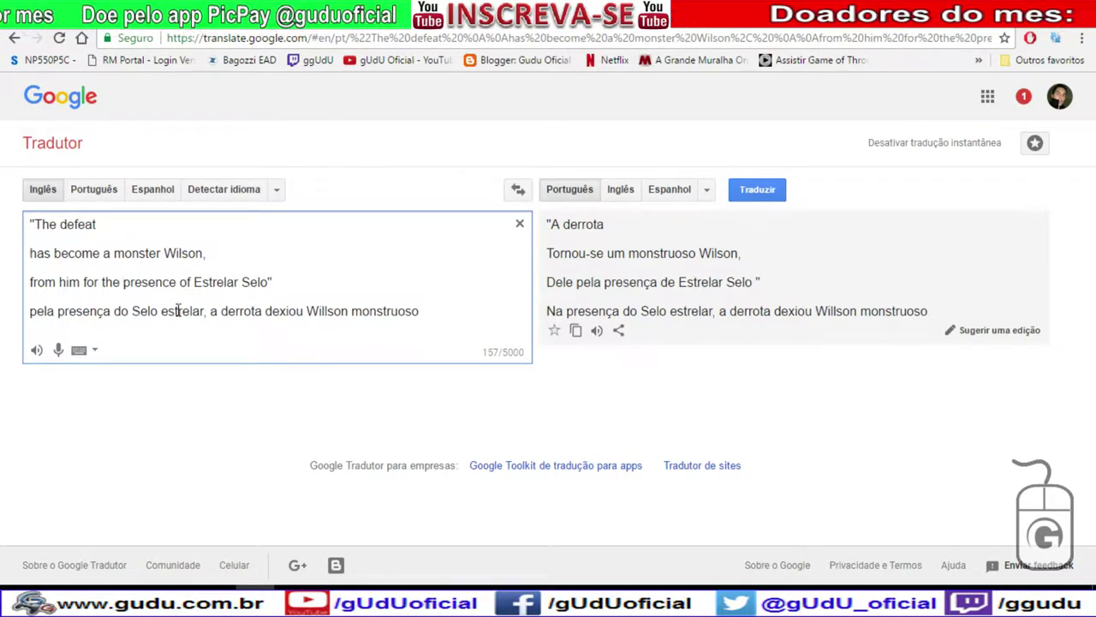
Capitalize the first letters of "Pela" and "Estrelar" in the Portuguese draft line, keeping the comma after "Estrelar".
{"action": "left_click", "coordinate": [38, 310]}
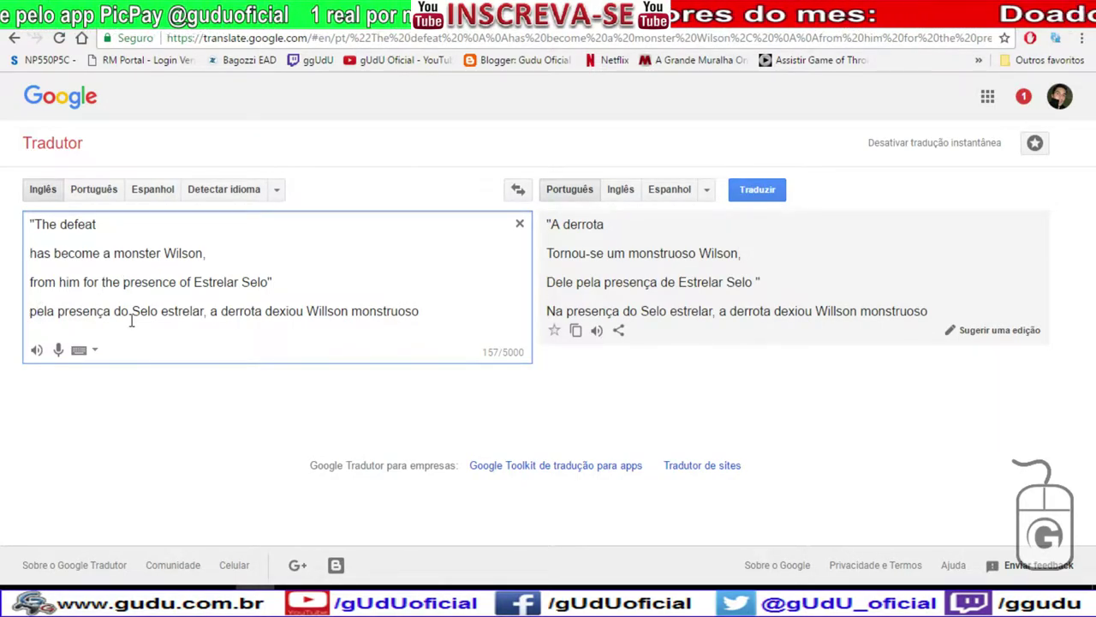
{"action": "key", "text": "BackSpace"}
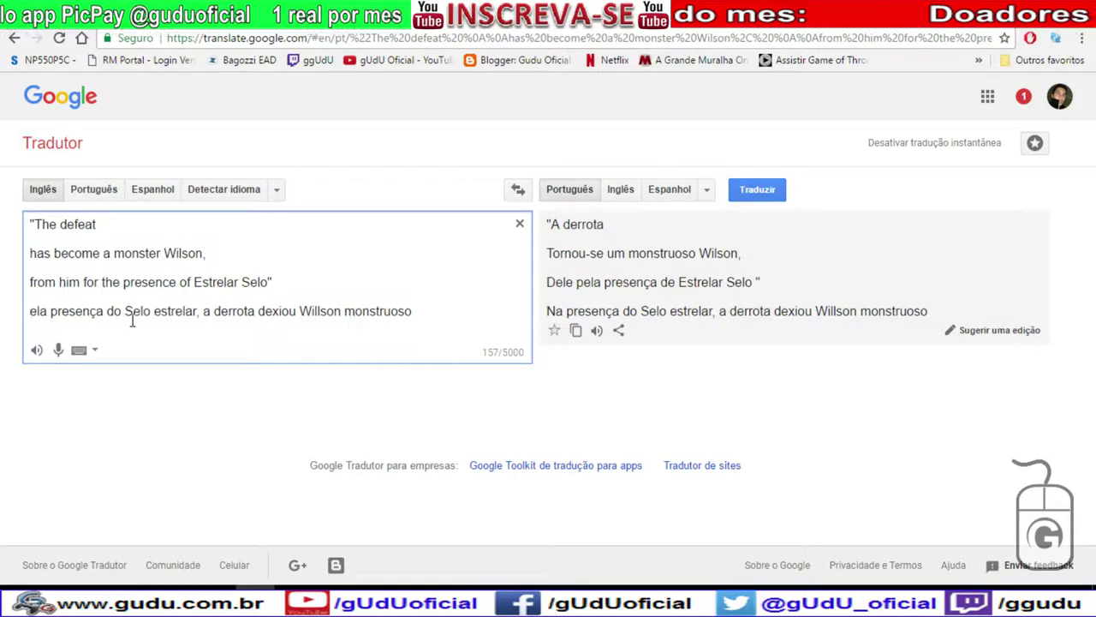
{"action": "type", "text": "P"}
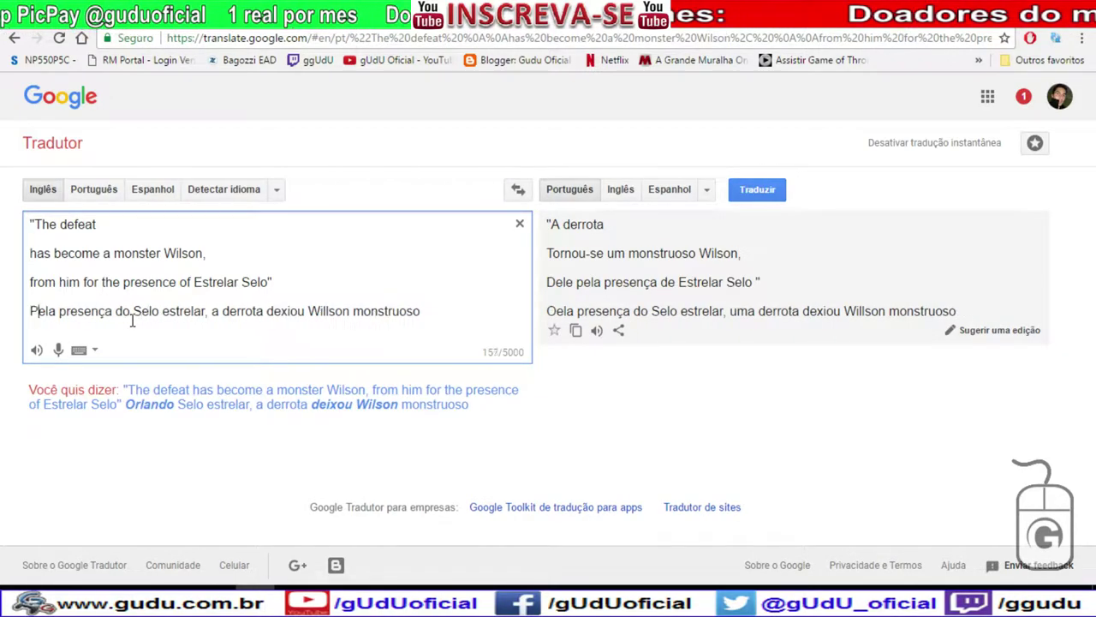
{"action": "left_click", "coordinate": [169, 311]}
{"action": "key", "text": "BackSpace"}
{"action": "type", "text": "E"}
{"action": "left_click", "coordinate": [208, 312]}
{"action": "type", "text": ","}
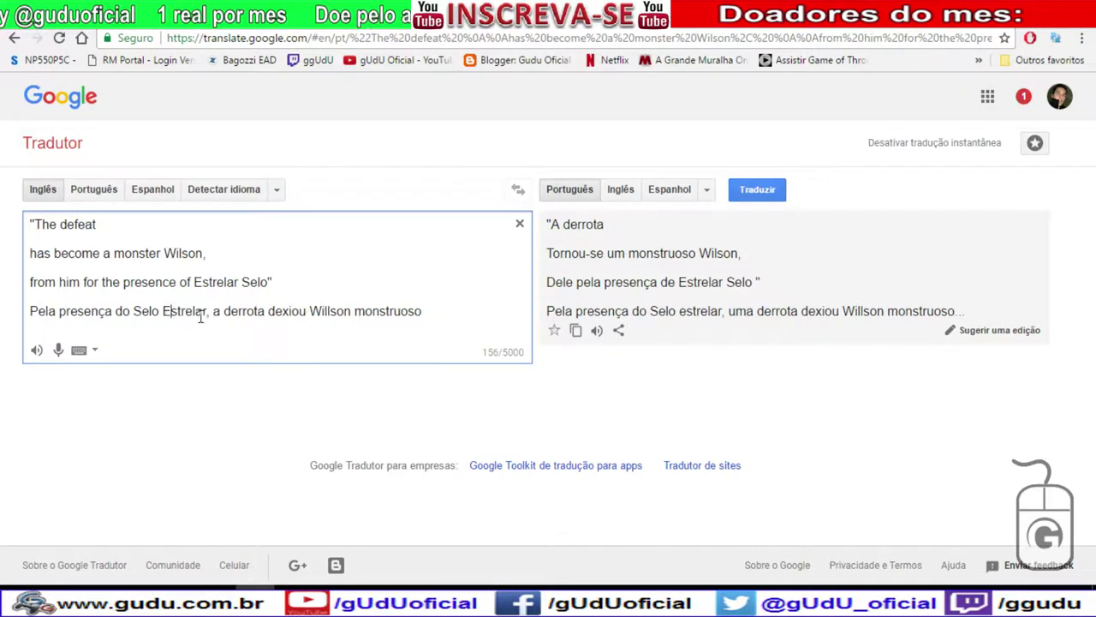
Correct the misspelled verb "dexiou" to "deixou" in the Portuguese draft line.
{"action": "left_click", "coordinate": [293, 310]}
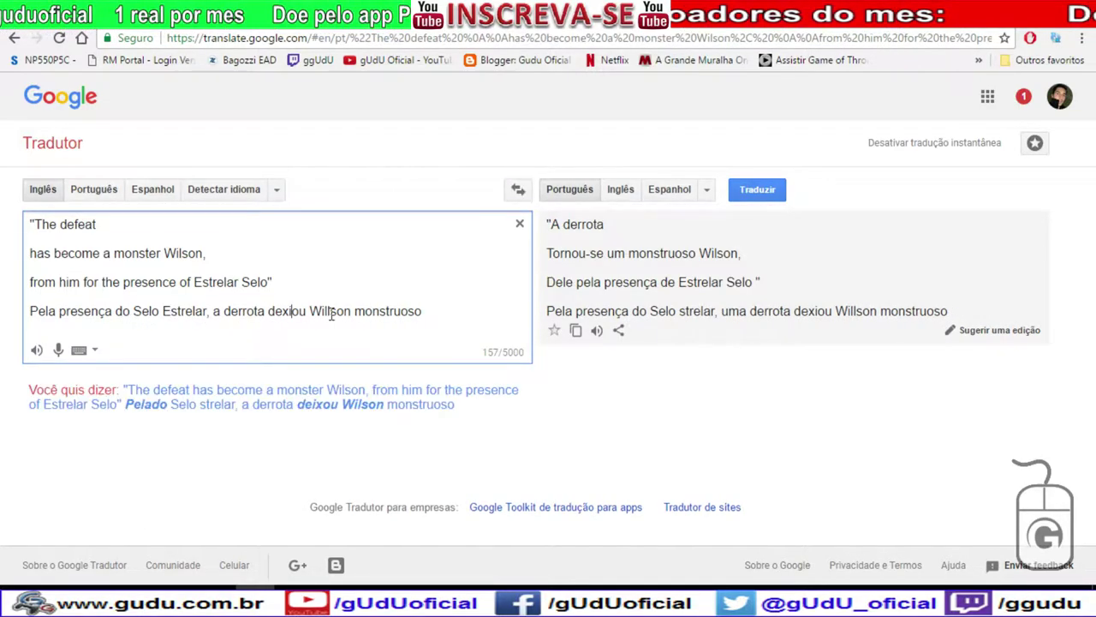
{"action": "key", "text": "BackSpace"}
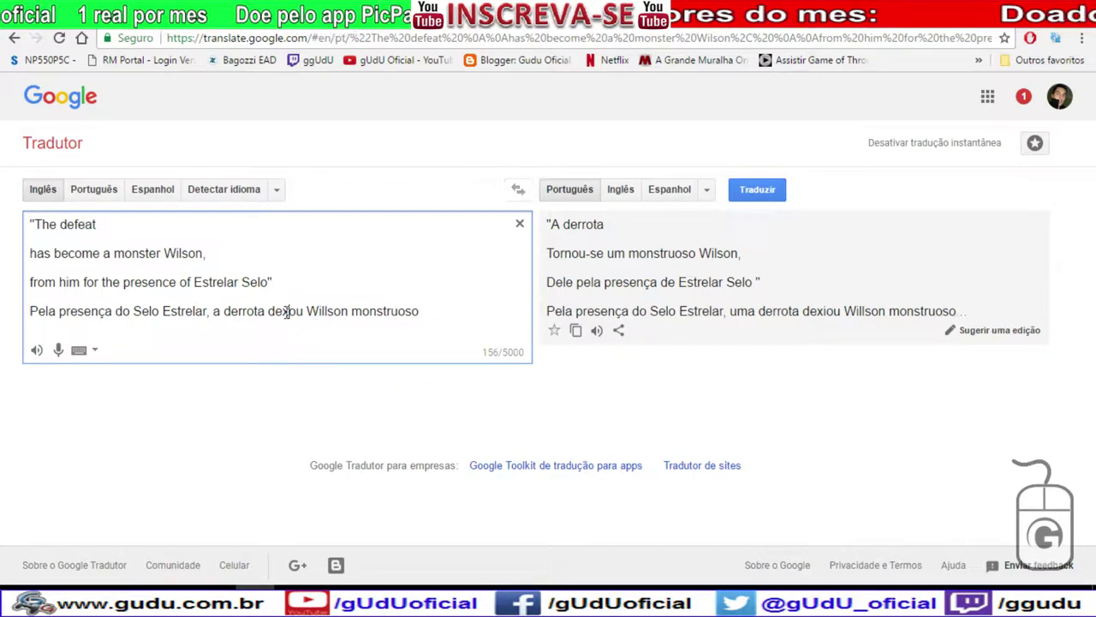
{"action": "left_click", "coordinate": [282, 313]}
{"action": "type", "text": "i"}
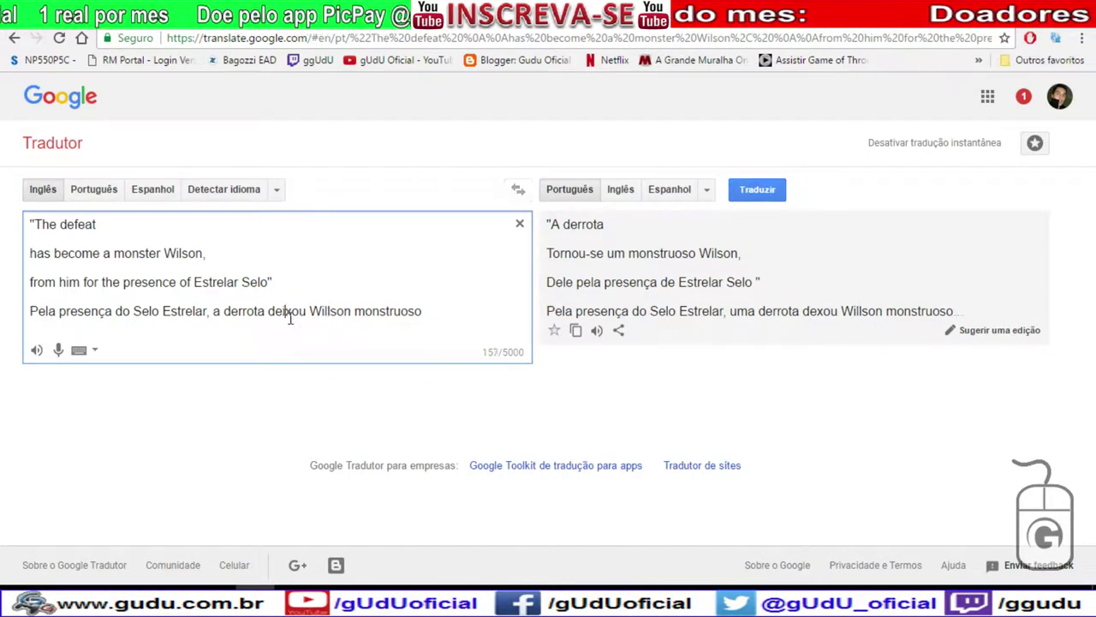
Replace the verb "deixou" with "torno" in the Portuguese draft and end the sentence with a period.
{"action": "double_click", "coordinate": [290, 313]}
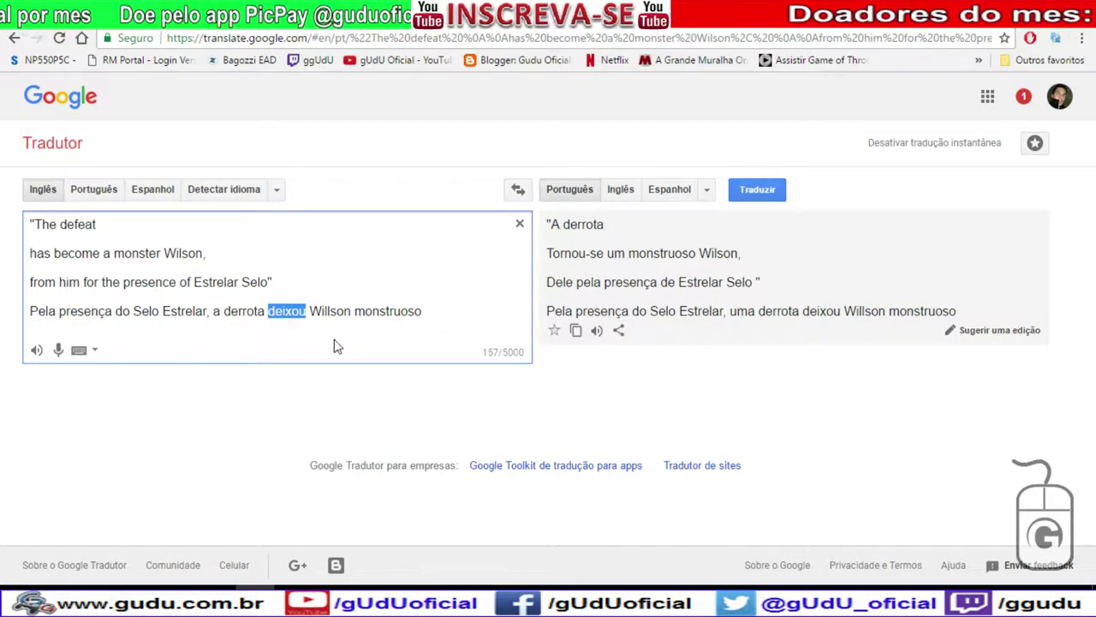
{"action": "type", "text": "torno"}
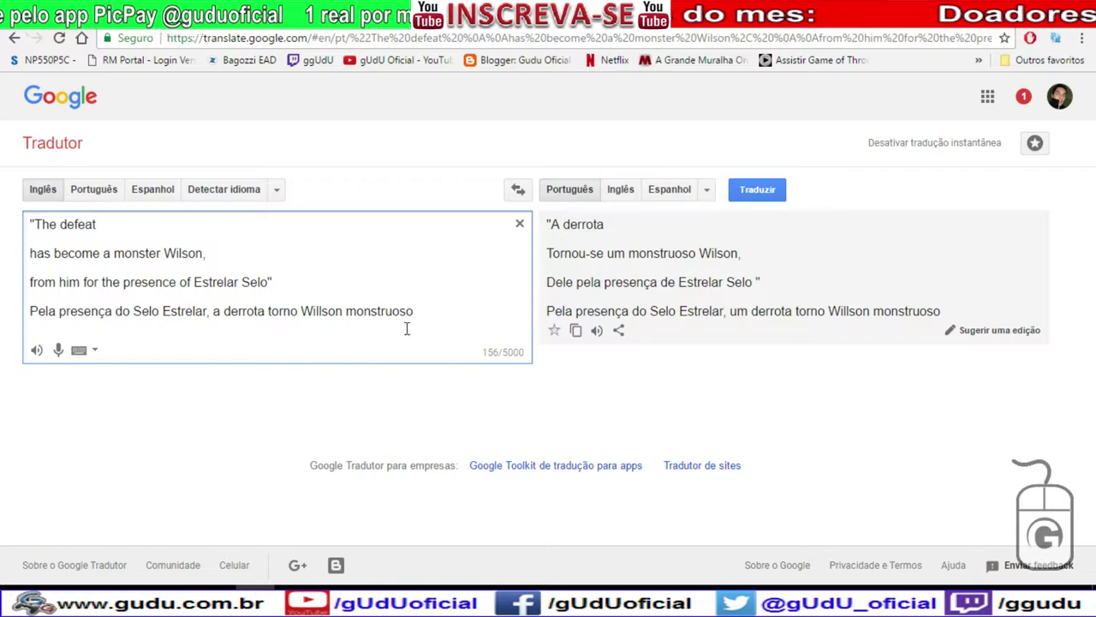
{"action": "type", "text": "."}
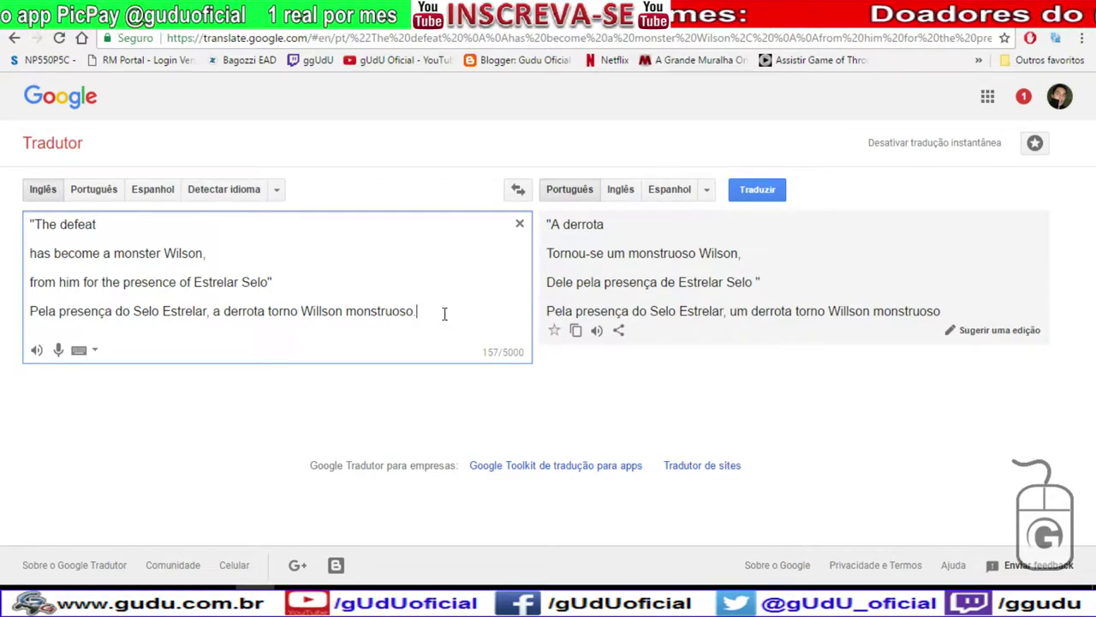
Copy the Portuguese draft sentence into the Tradução Comunidade cell of row 16 in the Tradução Ragnarok Mobile spreadsheet.
{"action": "triple_click", "coordinate": [445, 313]}
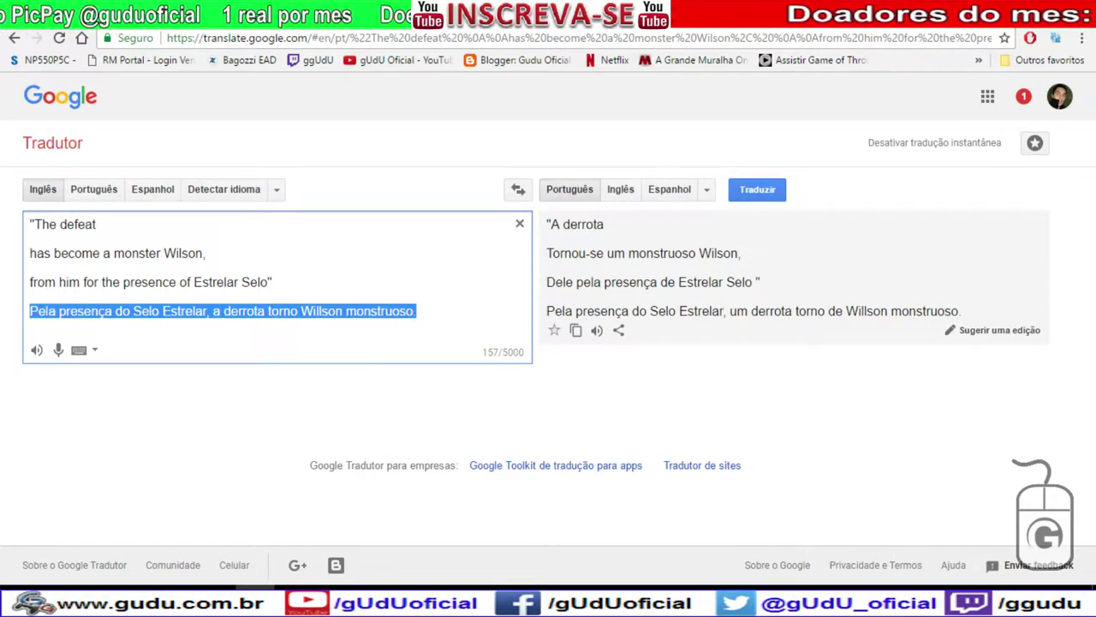
{"action": "key", "text": "ctrl+Tab"}
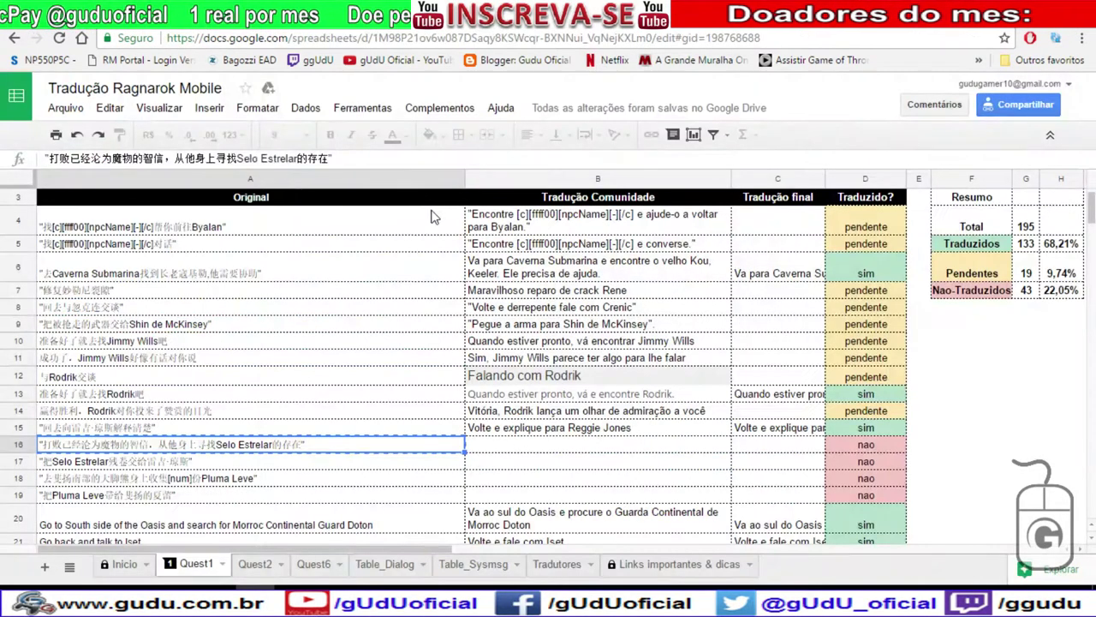
{"action": "left_click", "coordinate": [501, 444]}
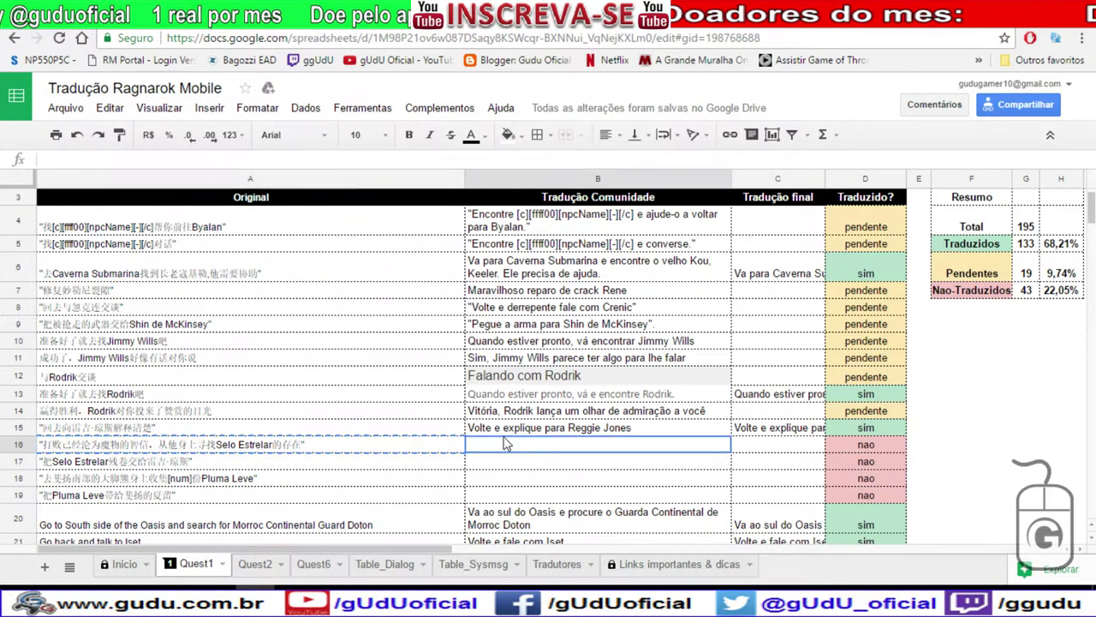
{"action": "key", "text": "ctrl+v"}
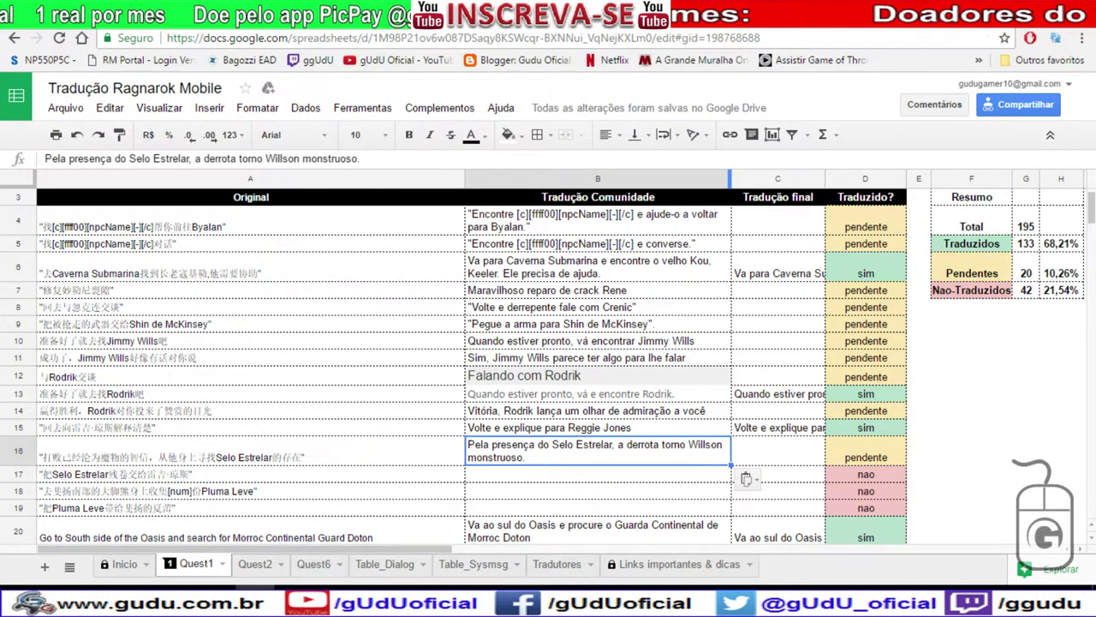
Return to Google Translate and reword the end of the Portuguese draft as "a derrota tornou Willson um monstro.".
{"action": "key", "text": "ctrl+Tab"}
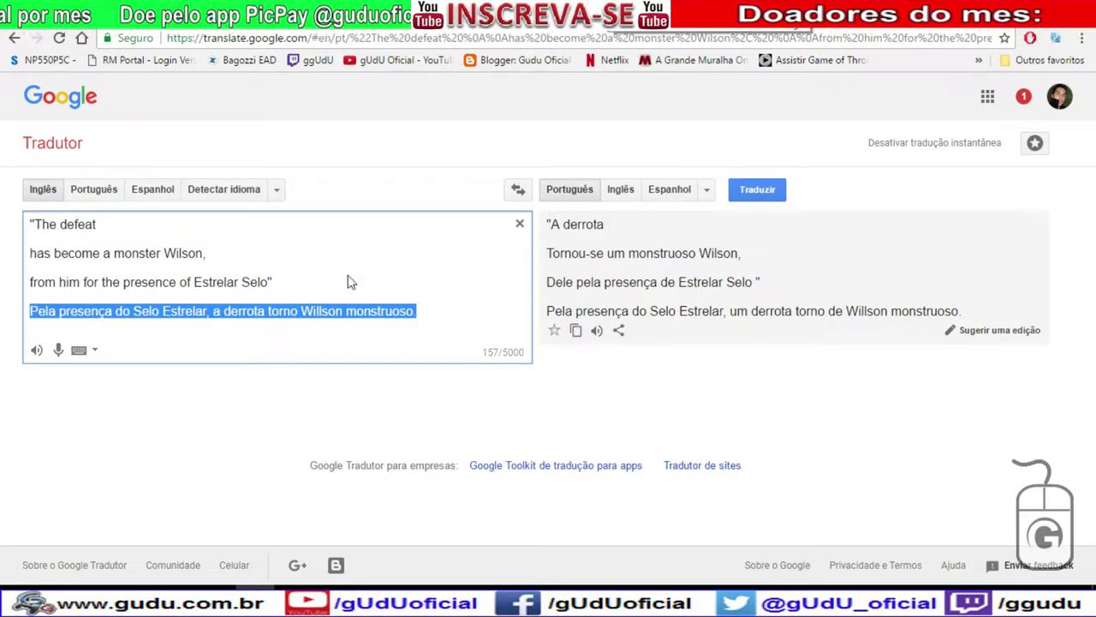
{"action": "left_click", "coordinate": [300, 316]}
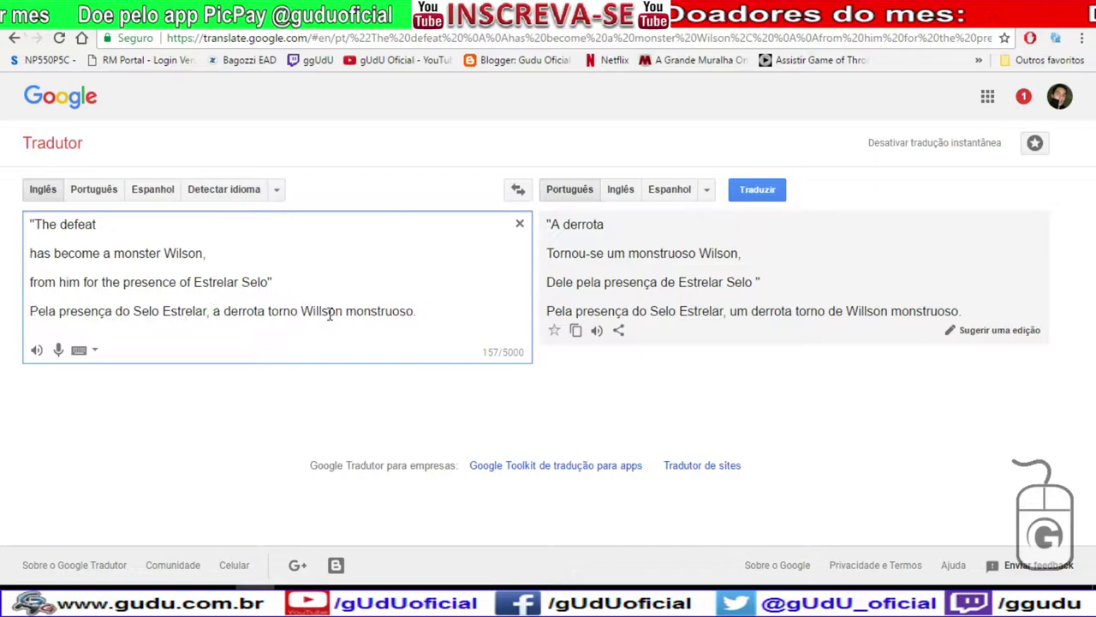
{"action": "type", "text": "u"}
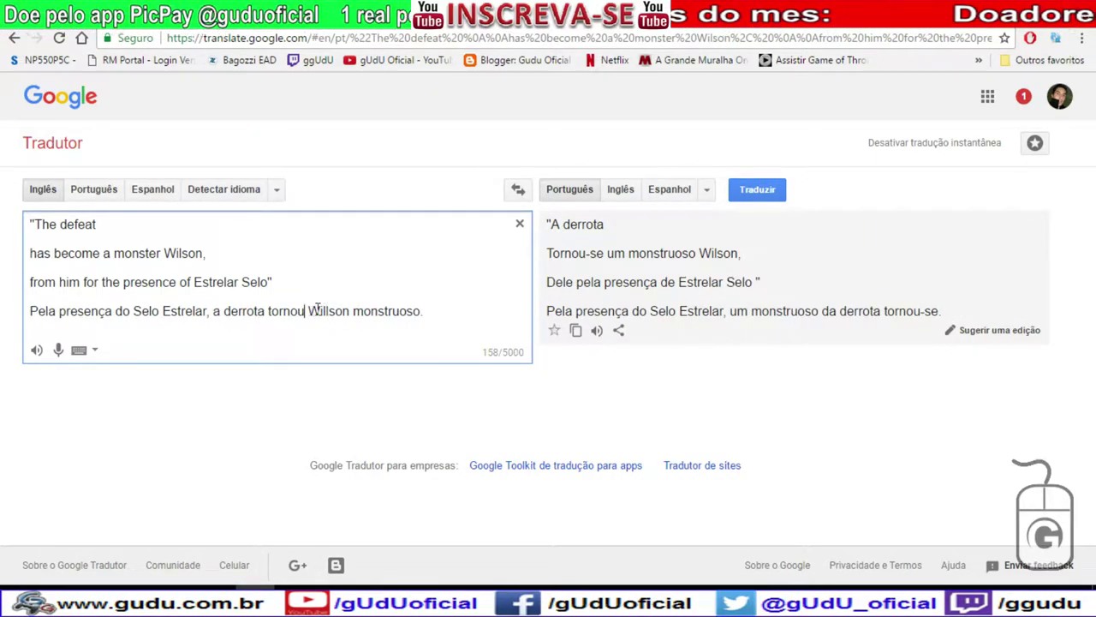
{"action": "double_click", "coordinate": [380, 310]}
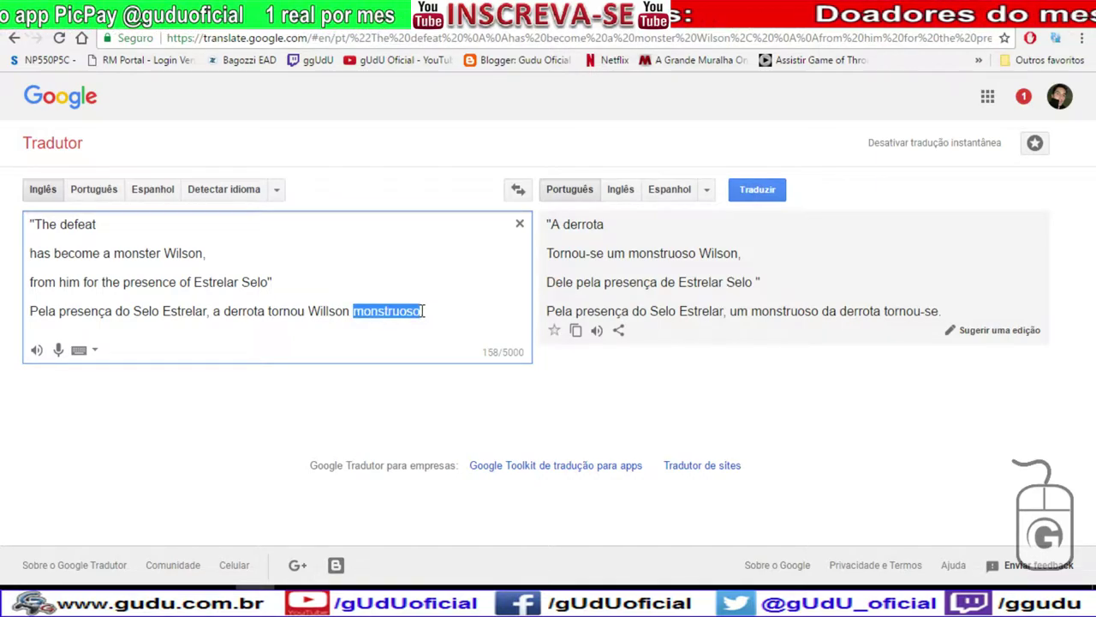
{"action": "type", "text": "um "}
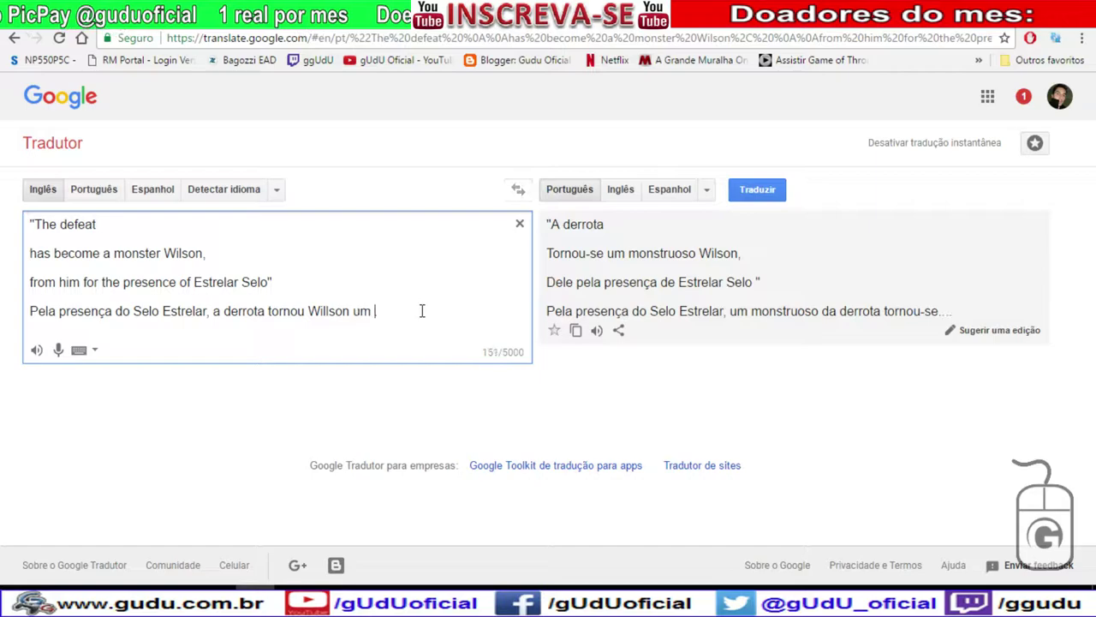
{"action": "type", "text": "monrto."}
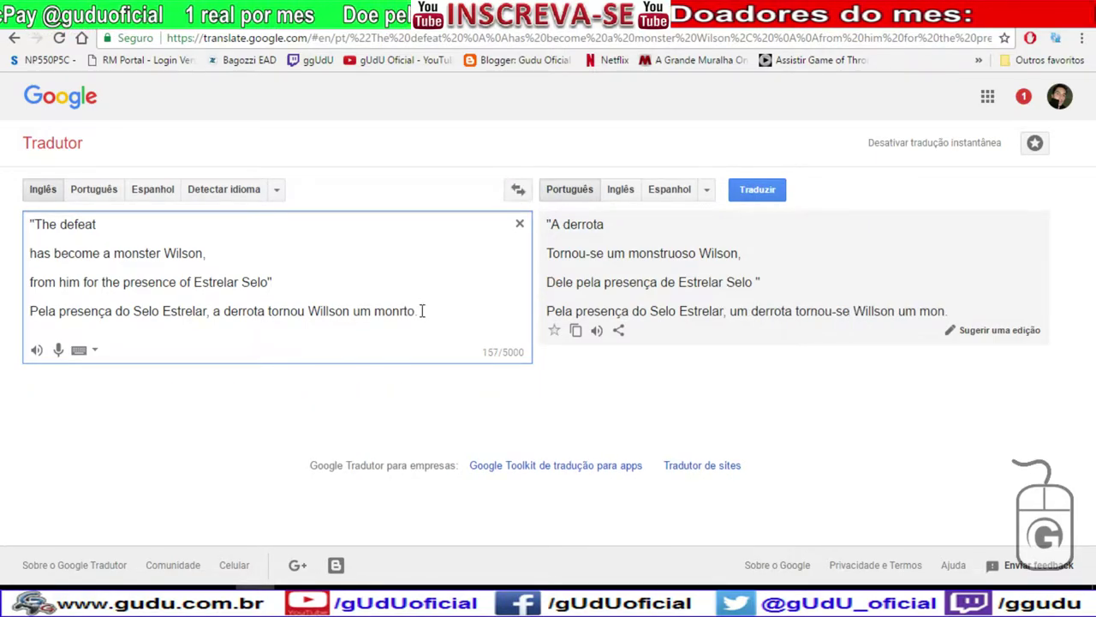
{"action": "type", "text": "stro"}
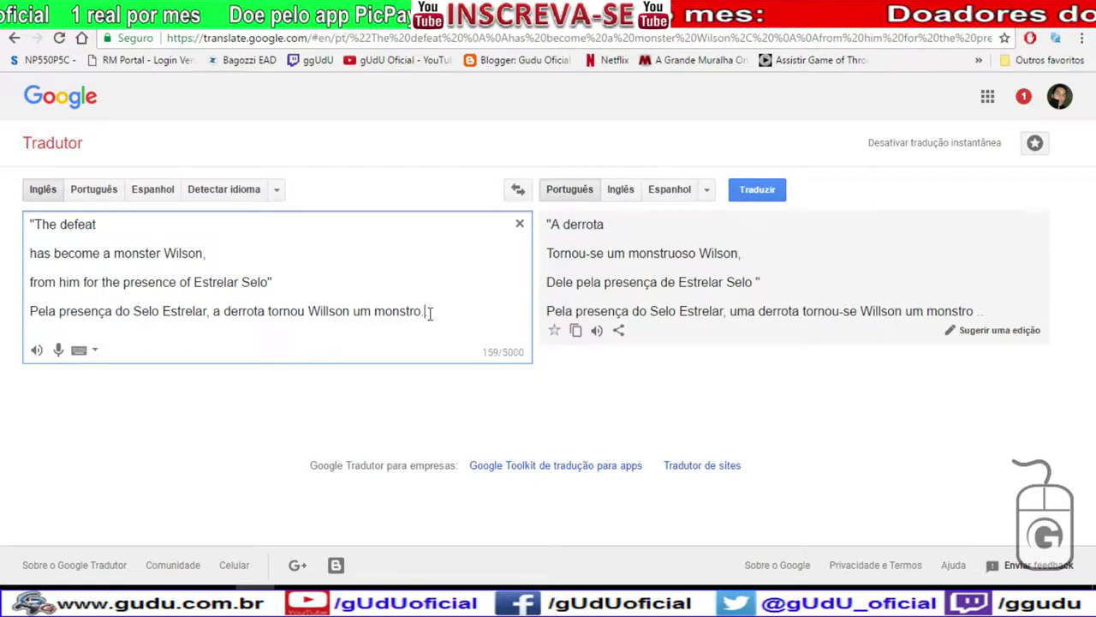
{"action": "left_click_drag", "start_coordinate": [224, 311], "coordinate": [463, 315]}
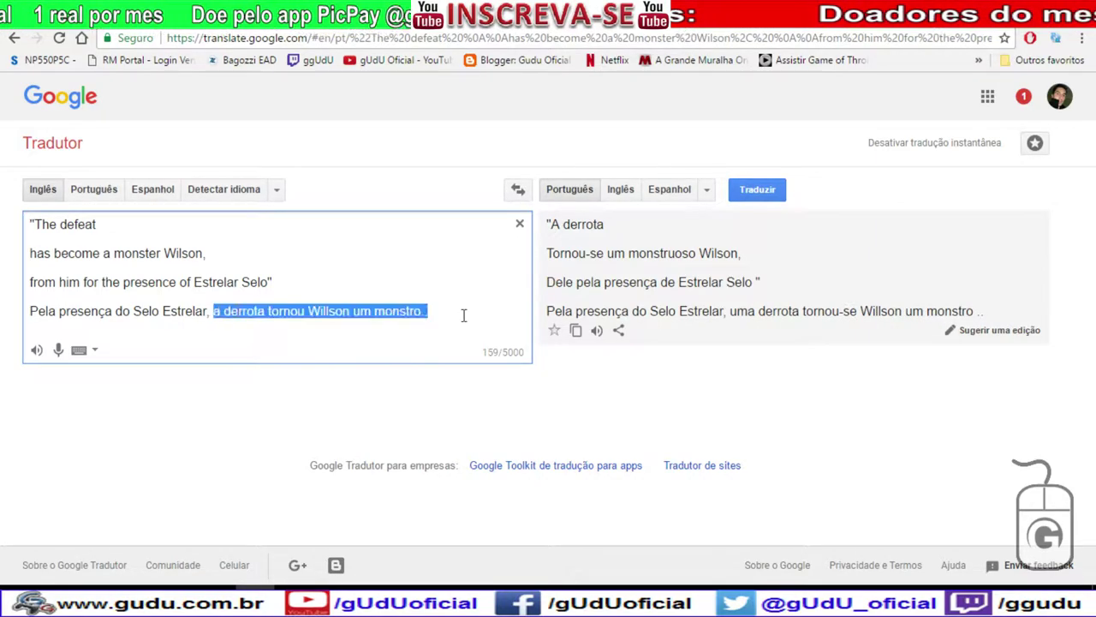
{"action": "left_click", "coordinate": [439, 313]}
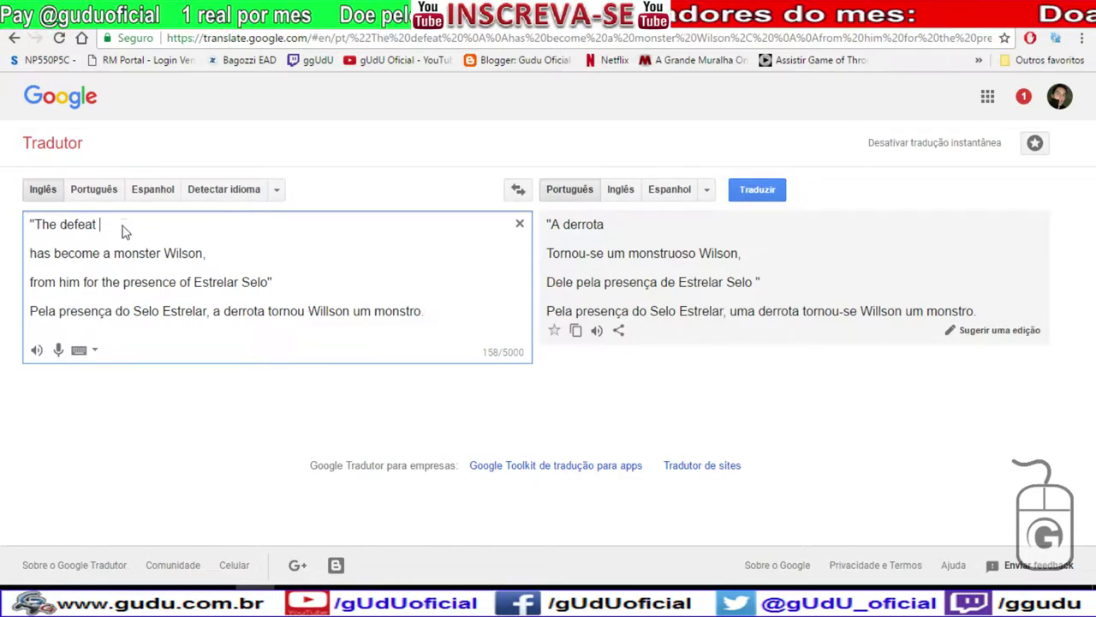
Rejoin the English source lines into one sentence by removing the line breaks after "defeat" and "Wilson,".
{"action": "key", "text": "Delete"}
{"action": "key", "text": "Delete"}
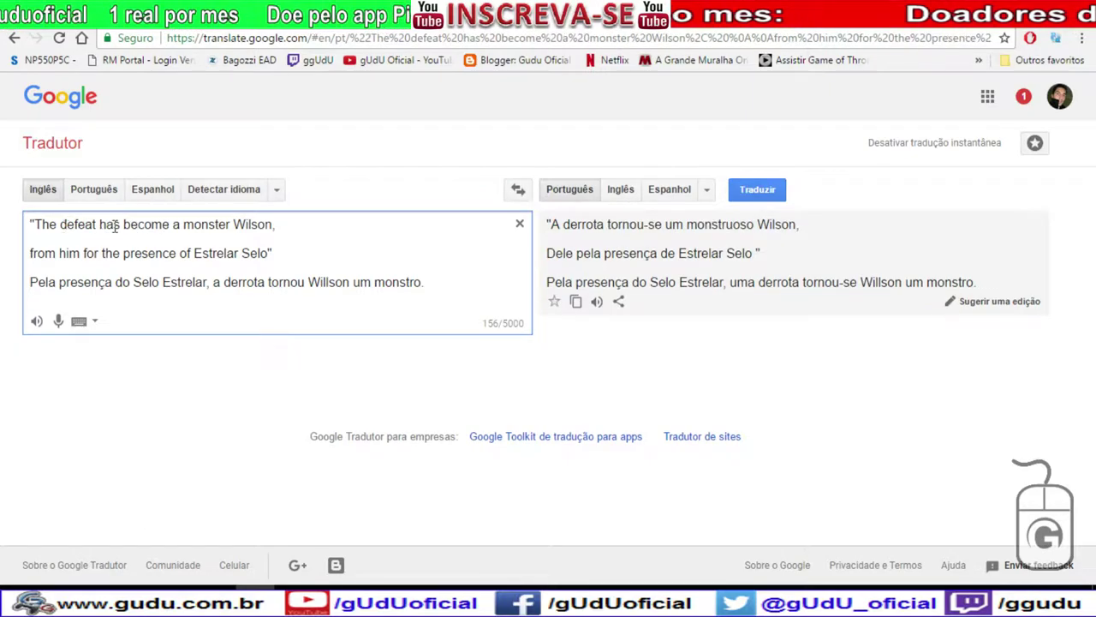
{"action": "left_click", "coordinate": [308, 227]}
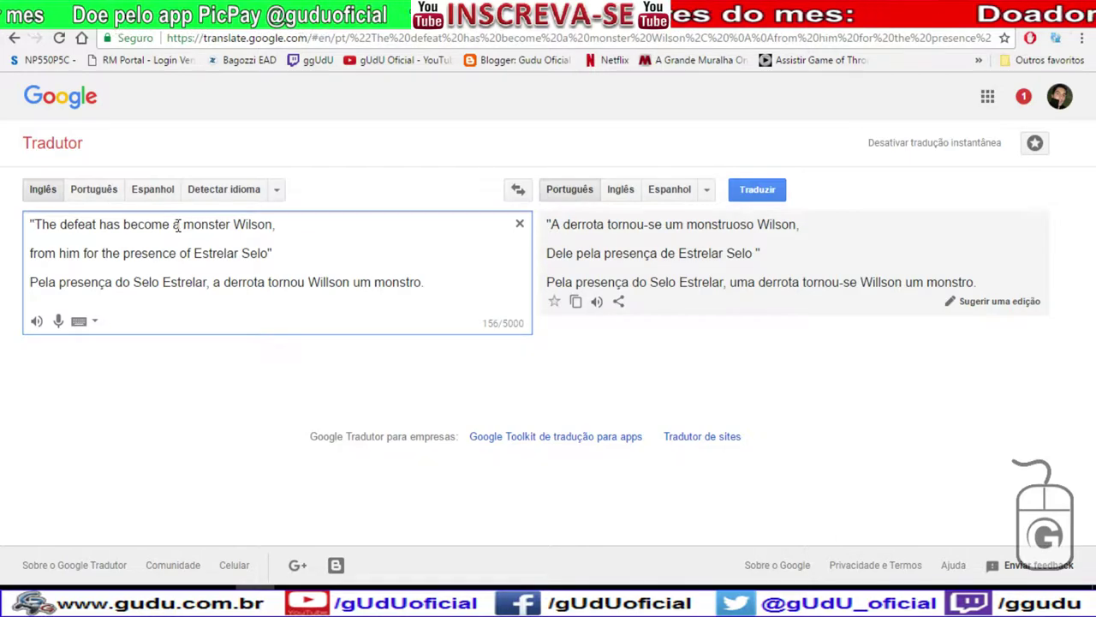
{"action": "key", "text": "Delete"}
{"action": "key", "text": "Delete"}
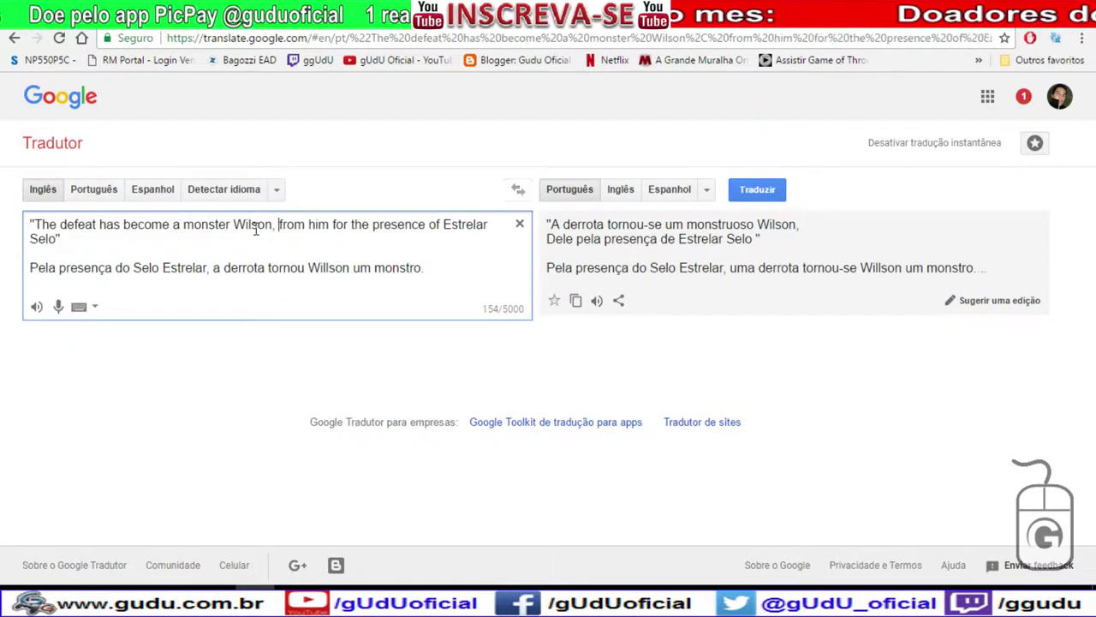
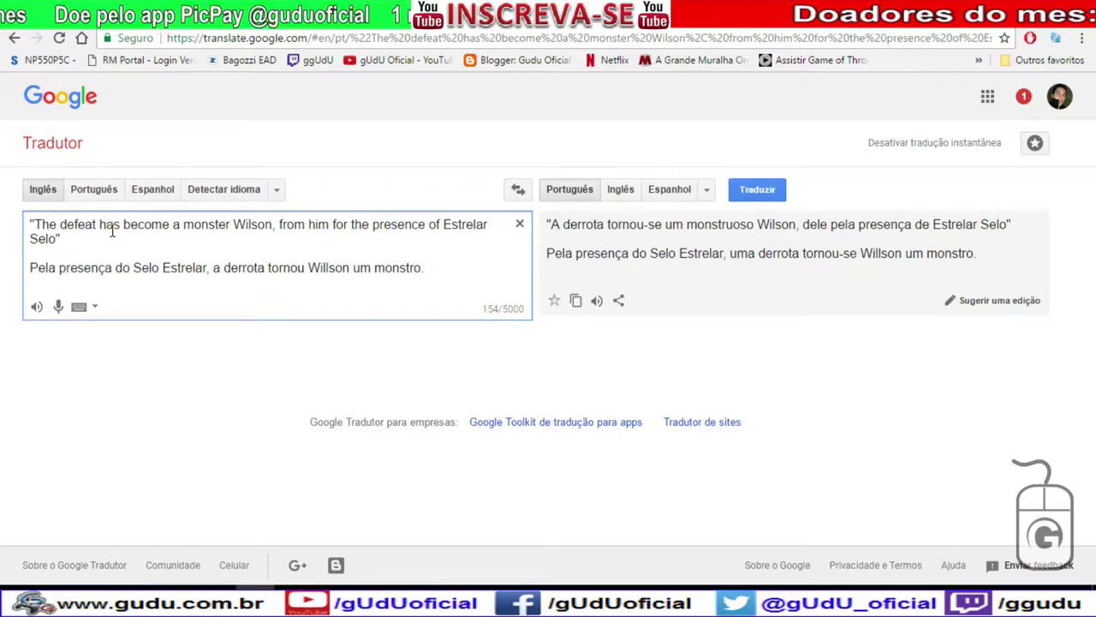
Start an alternative Portuguese draft below the first one, reading "A derrota tornou Wilson em um monstro,".
{"action": "left_click", "coordinate": [454, 272]}
{"action": "key", "text": "Return"}
{"action": "key", "text": "Return"}
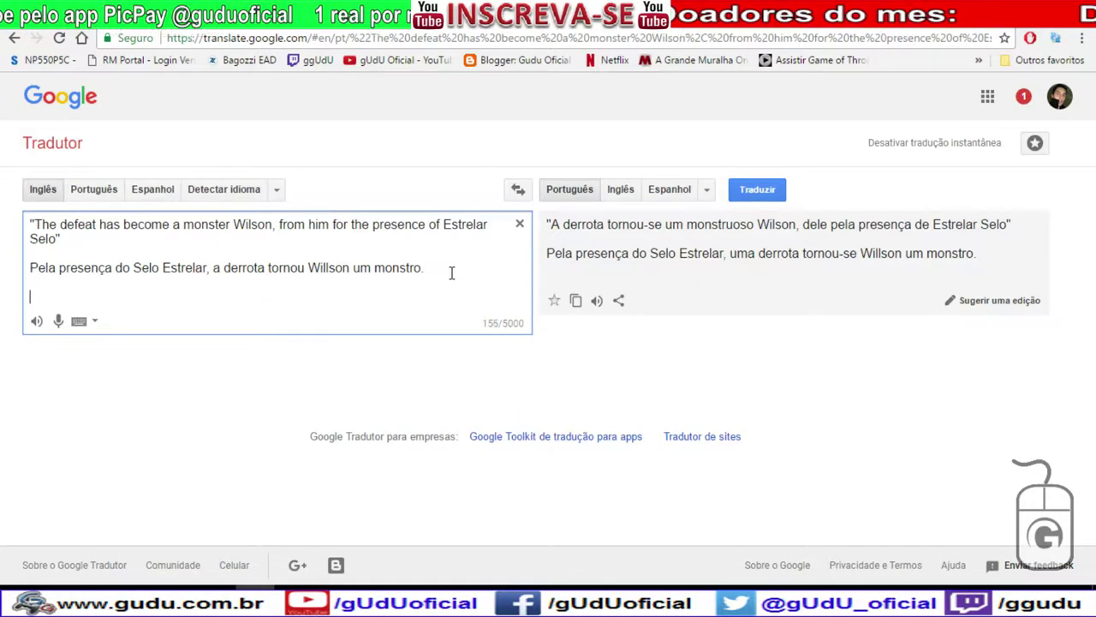
{"action": "type", "text": "A derr"}
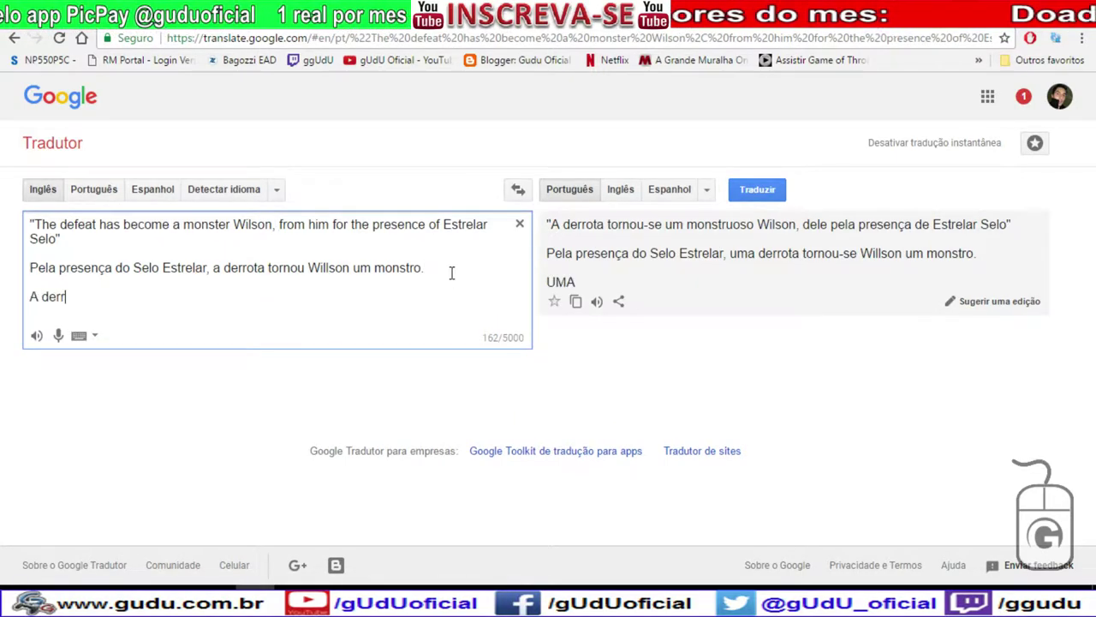
{"action": "type", "text": "ota tornou "}
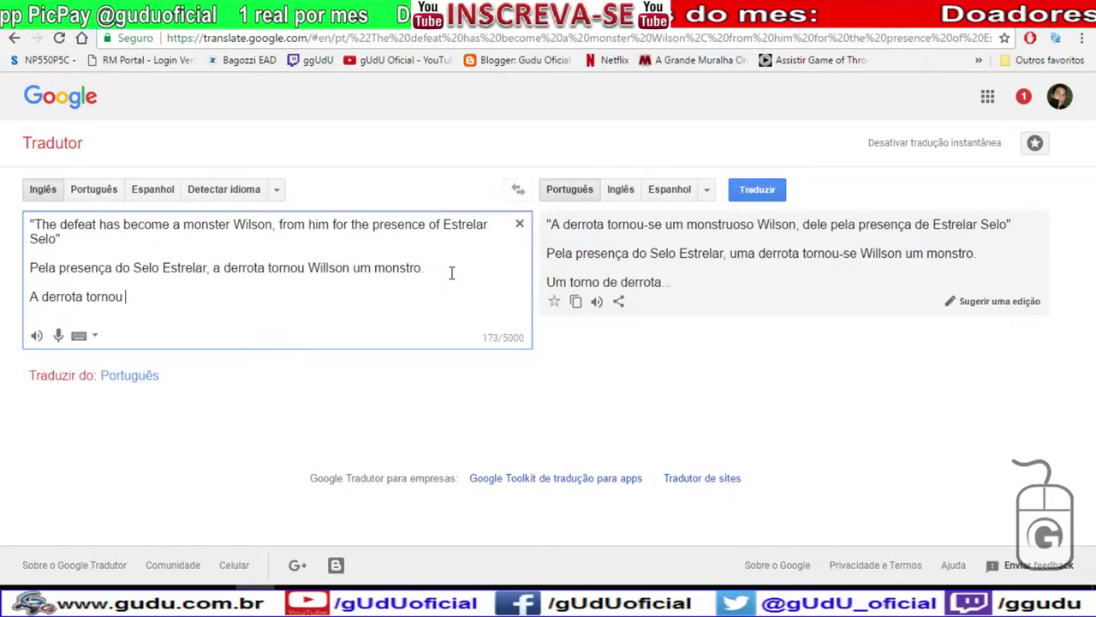
{"action": "type", "text": "Wilson mon"}
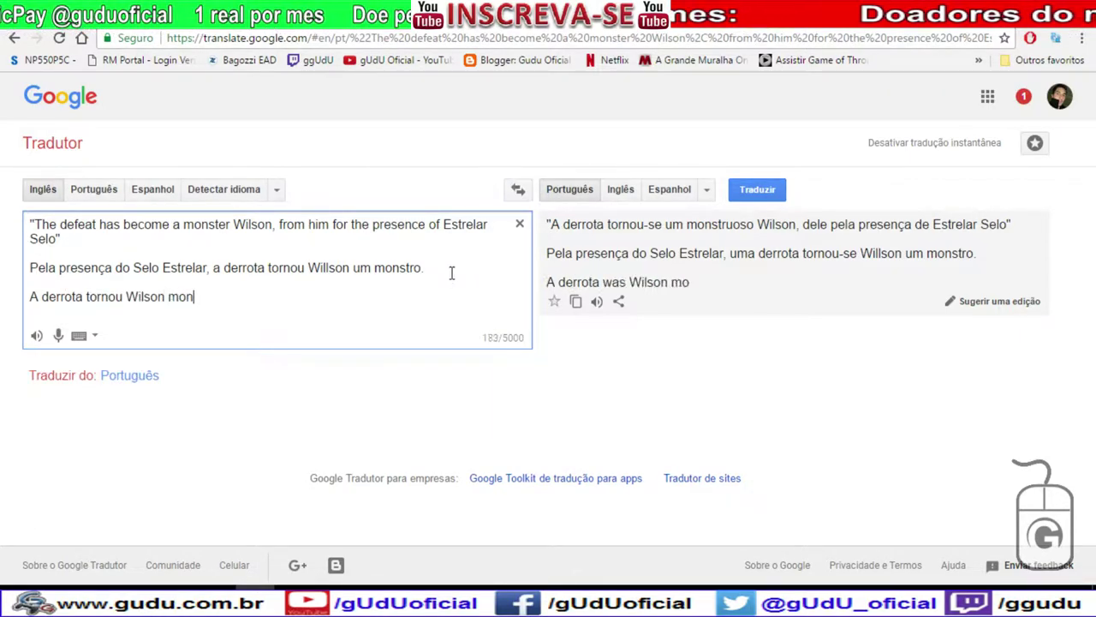
{"action": "key", "text": "BackSpace"}
{"action": "key", "text": "BackSpace"}
{"action": "key", "text": "BackSpace"}
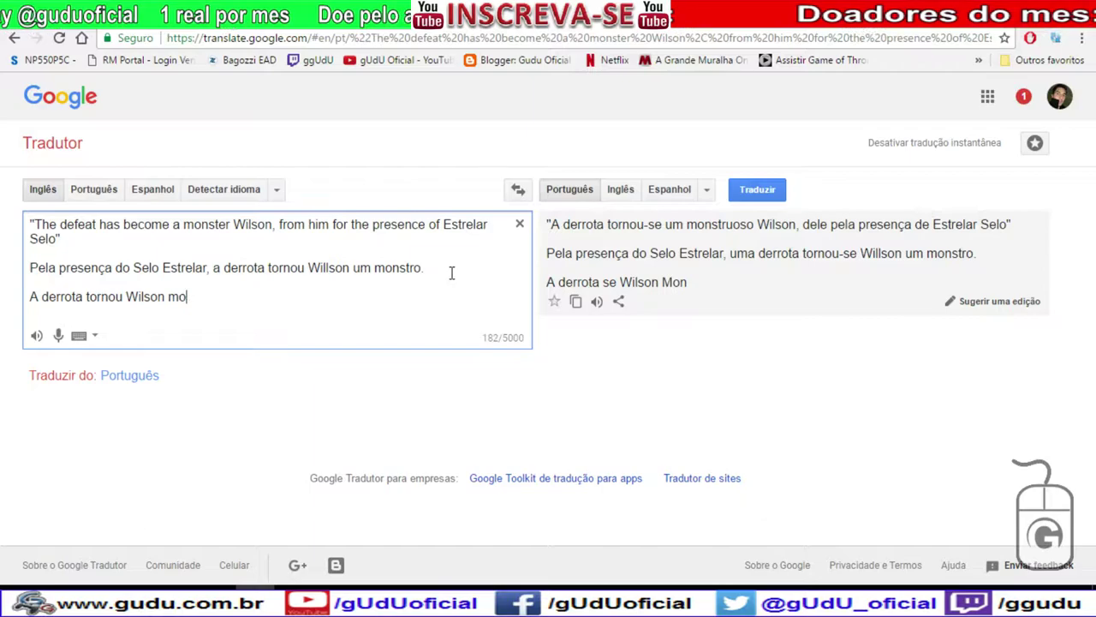
{"action": "key", "text": "BackSpace"}
{"action": "type", "text": "em"}
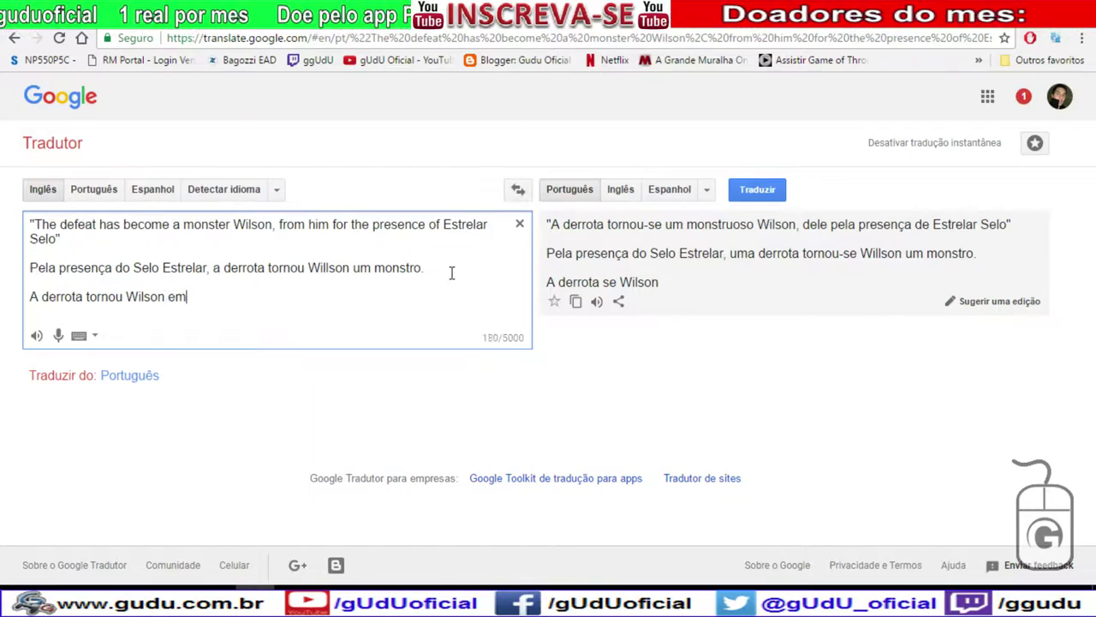
{"action": "type", "text": " um monstro"}
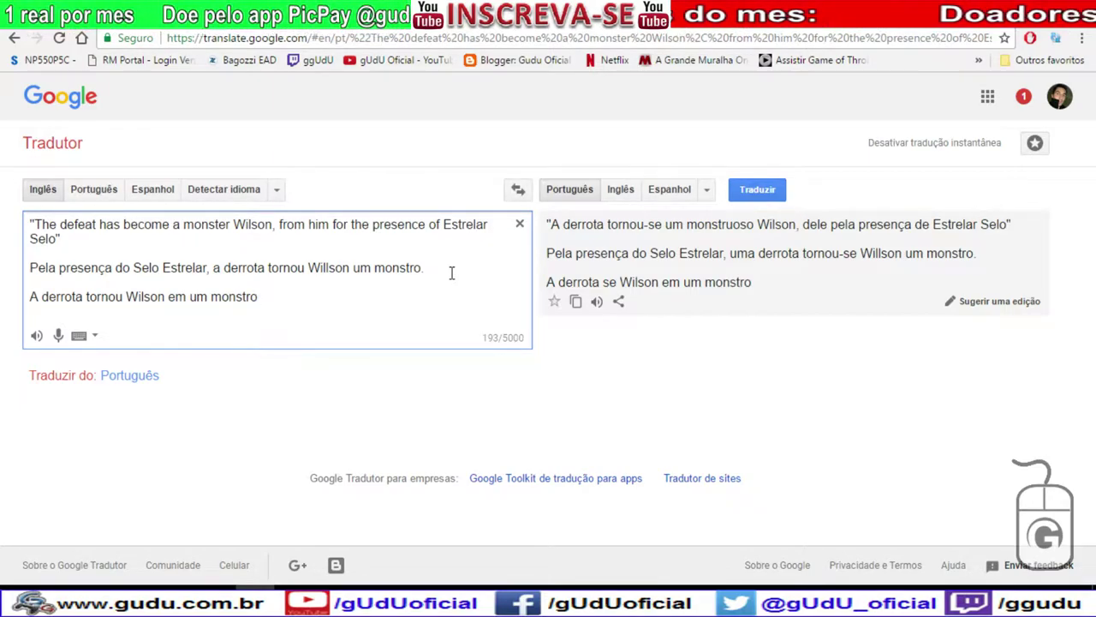
{"action": "type", "text": "."}
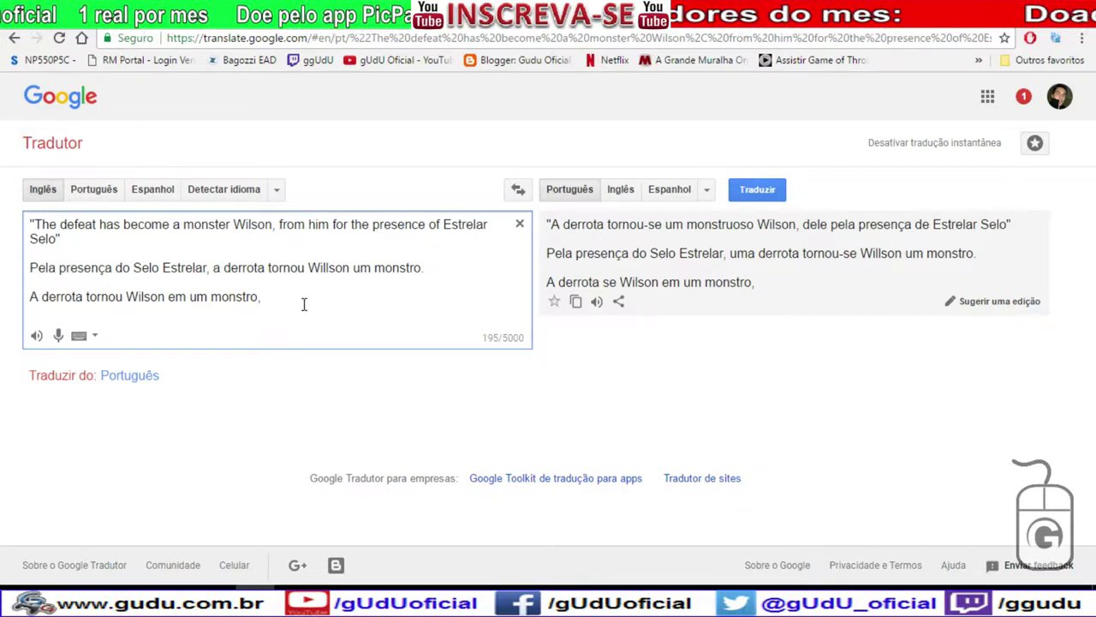
Complete the alternative Portuguese draft after "monstro," with "pela presença do Selo Estrelar.".
{"action": "type", "text": "p"}
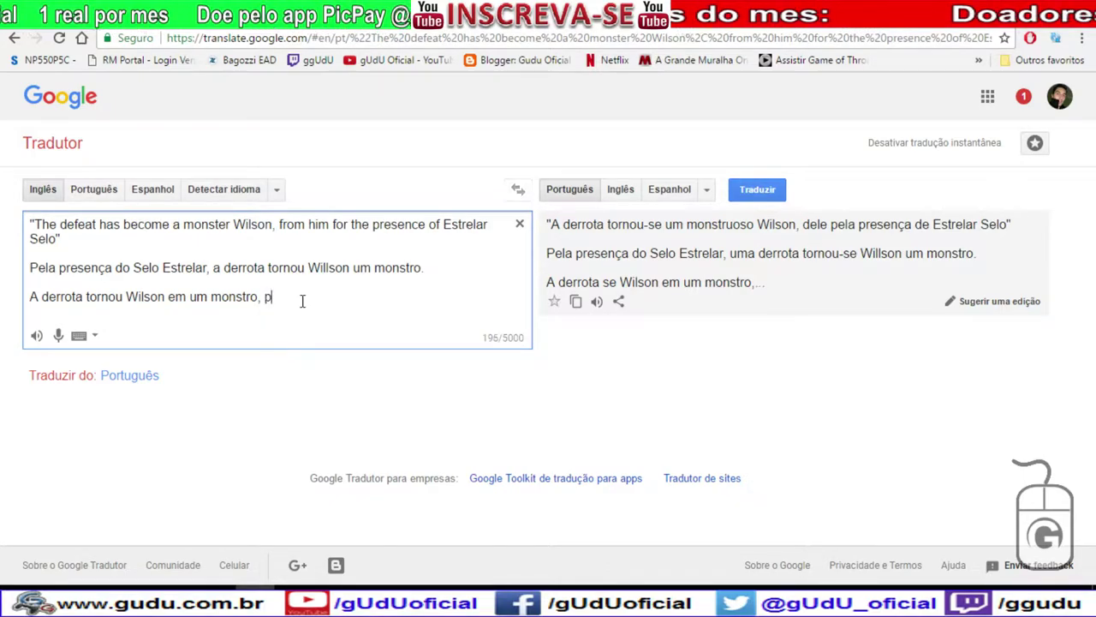
{"action": "type", "text": "ela preseen"}
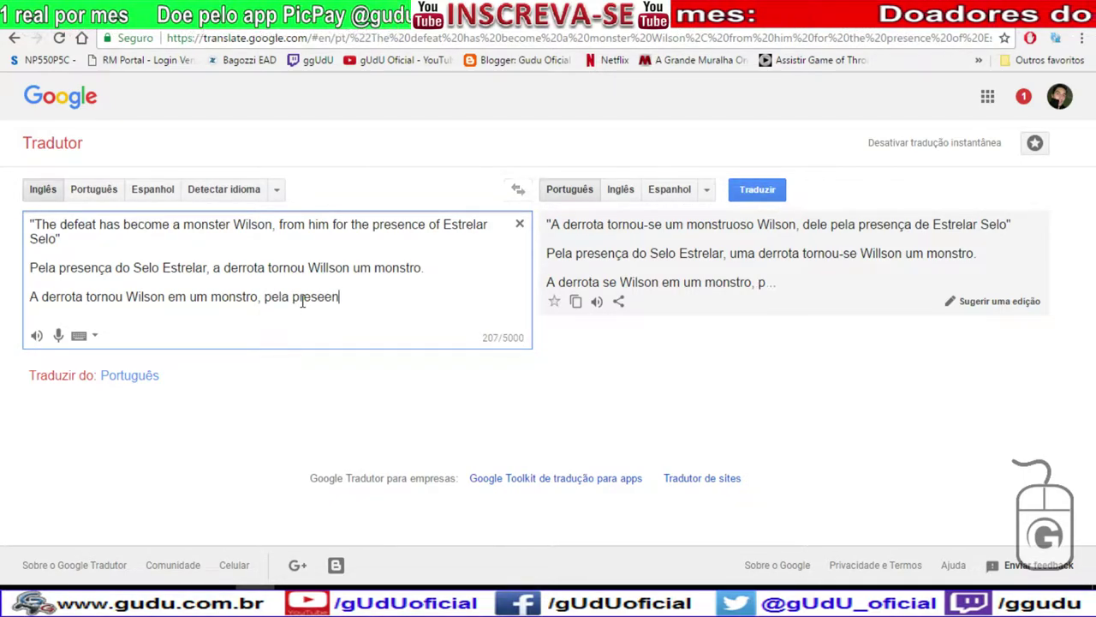
{"action": "key", "text": "BackSpace"}
{"action": "key", "text": "BackSpace"}
{"action": "type", "text": "nc"}
{"action": "key", "text": "BackSpace"}
{"action": "type", "text": "ça d"}
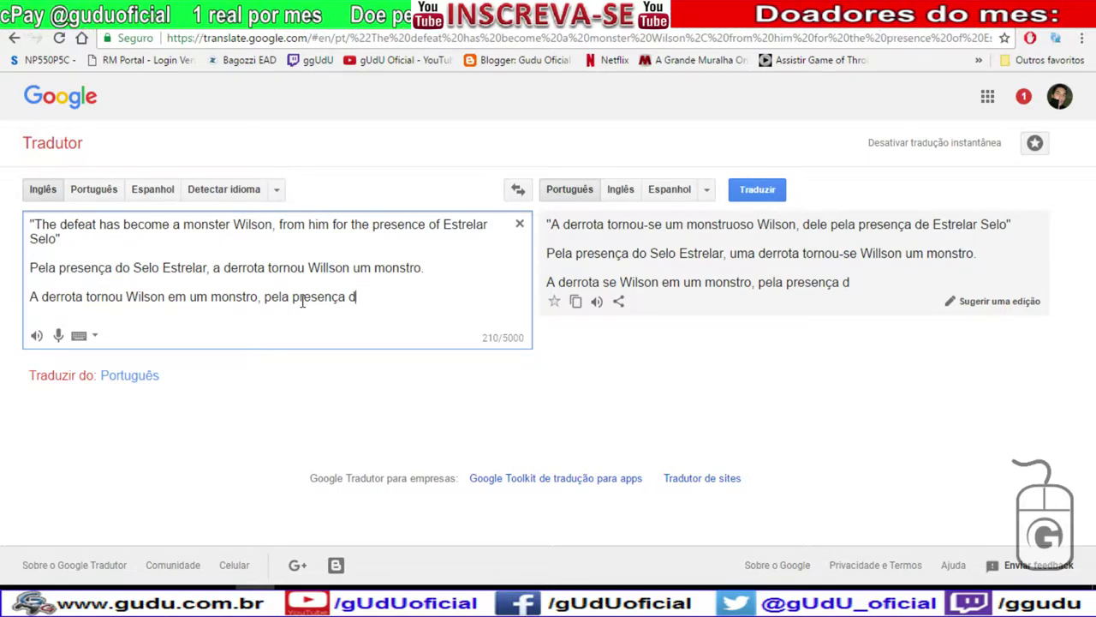
{"action": "type", "text": "o S"}
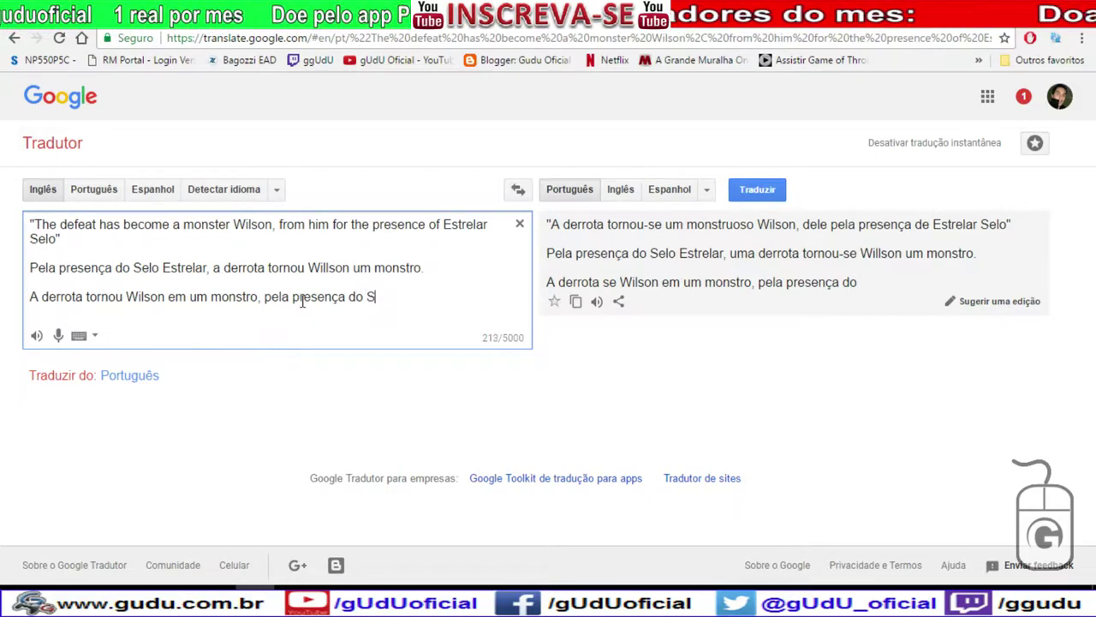
{"action": "type", "text": "elo Estre"}
{"action": "key", "text": "BackSpace"}
{"action": "type", "text": "Estrelar"}
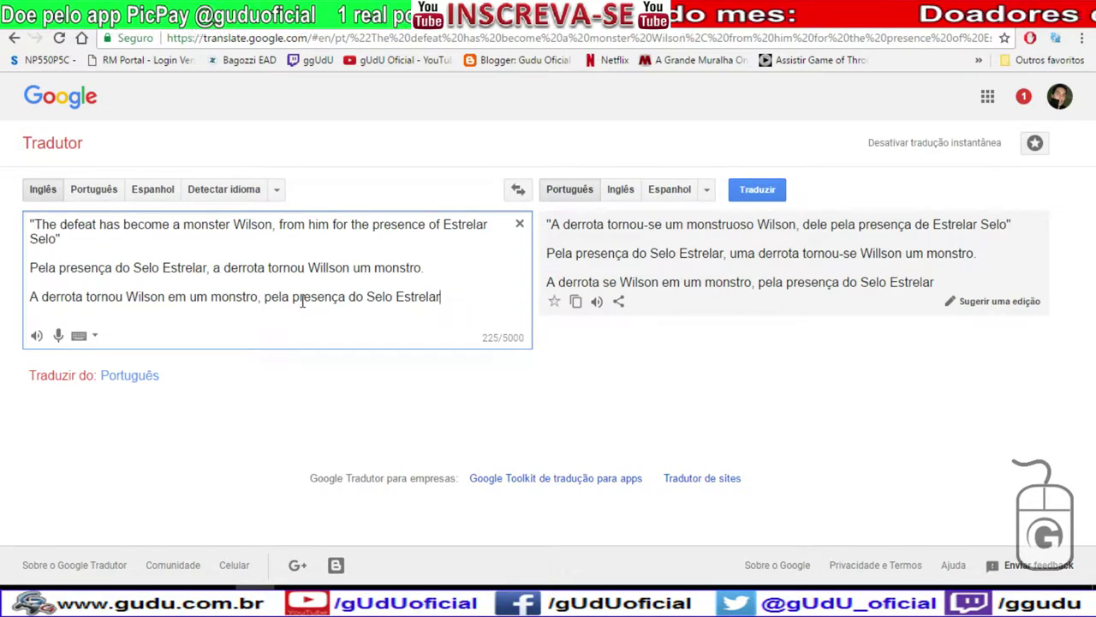
{"action": "type", "text": "."}
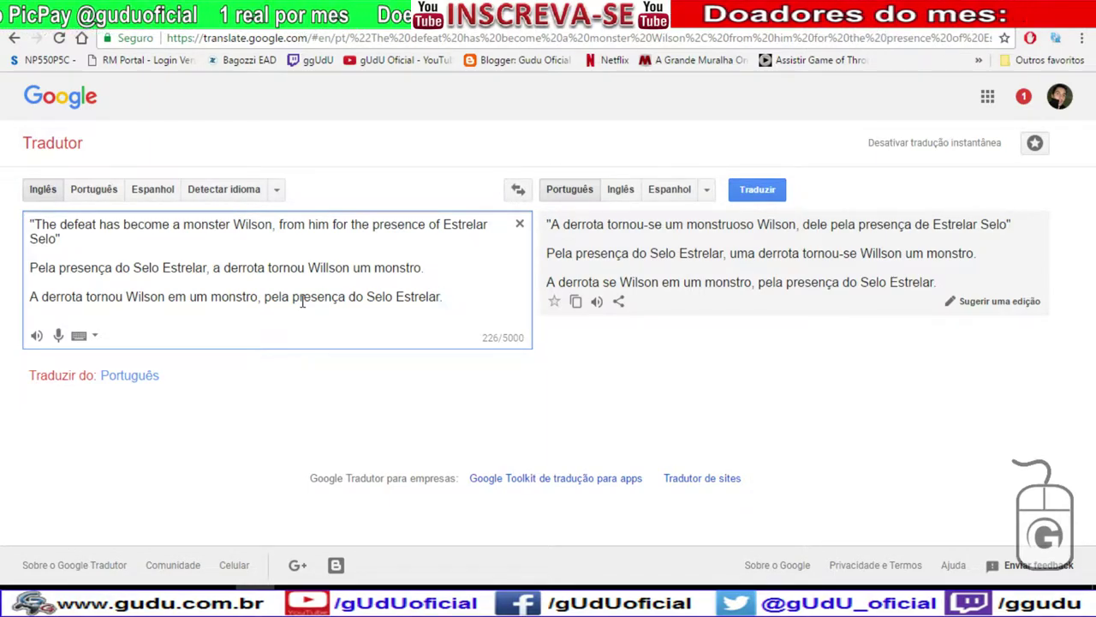
Replace "em um monstro" with "monstruoso" in the alternative Portuguese draft.
{"action": "double_click", "coordinate": [178, 296]}
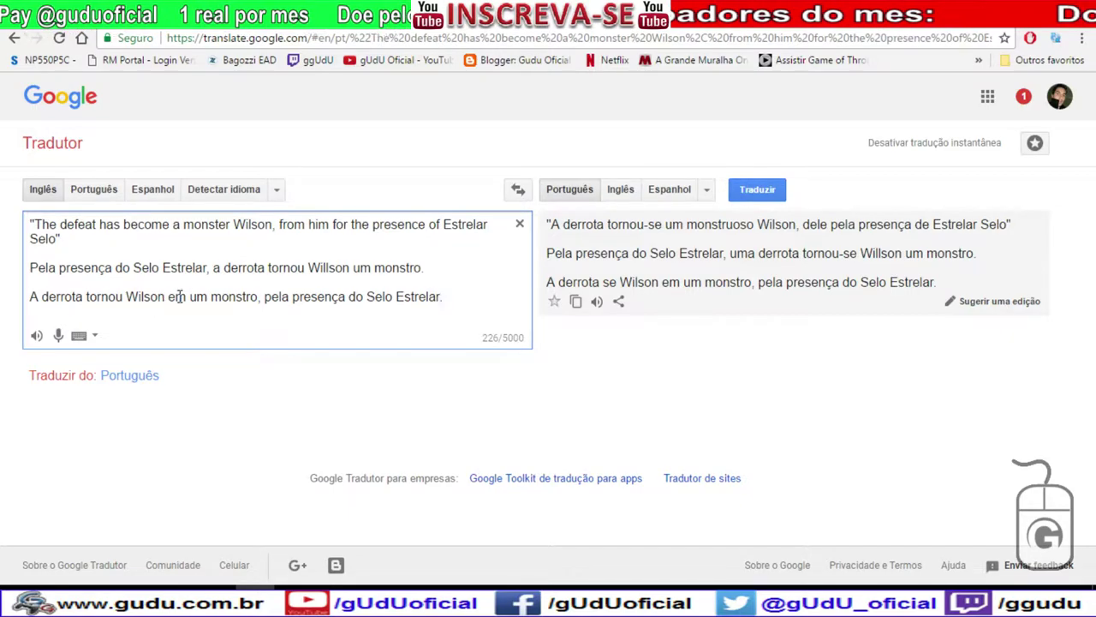
{"action": "key", "text": "BackSpace"}
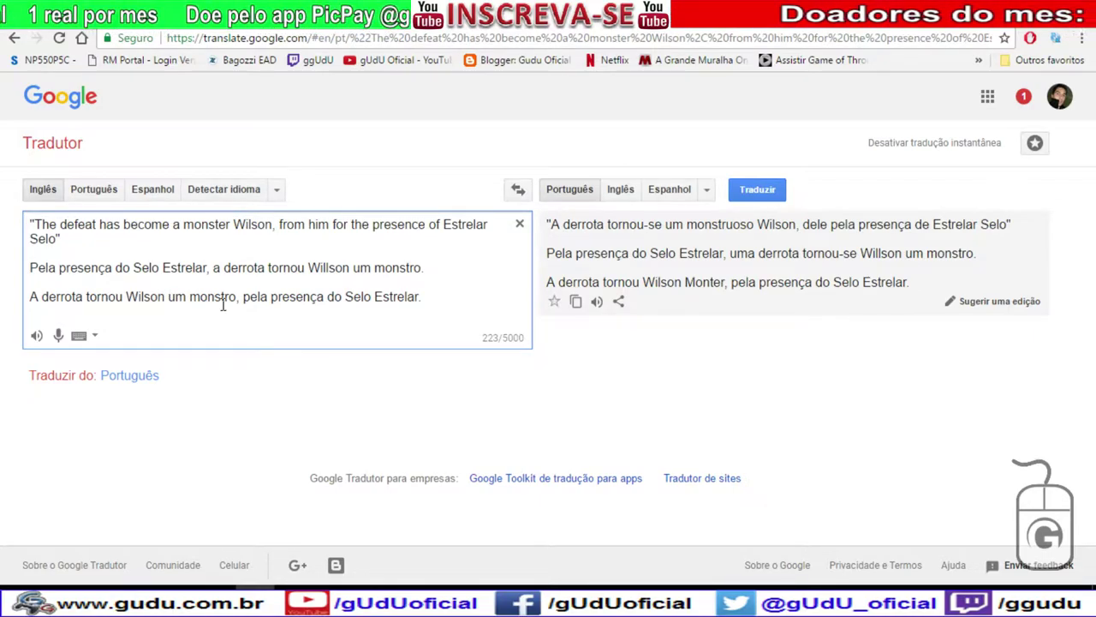
{"action": "double_click", "coordinate": [177, 298]}
{"action": "key", "text": "BackSpace"}
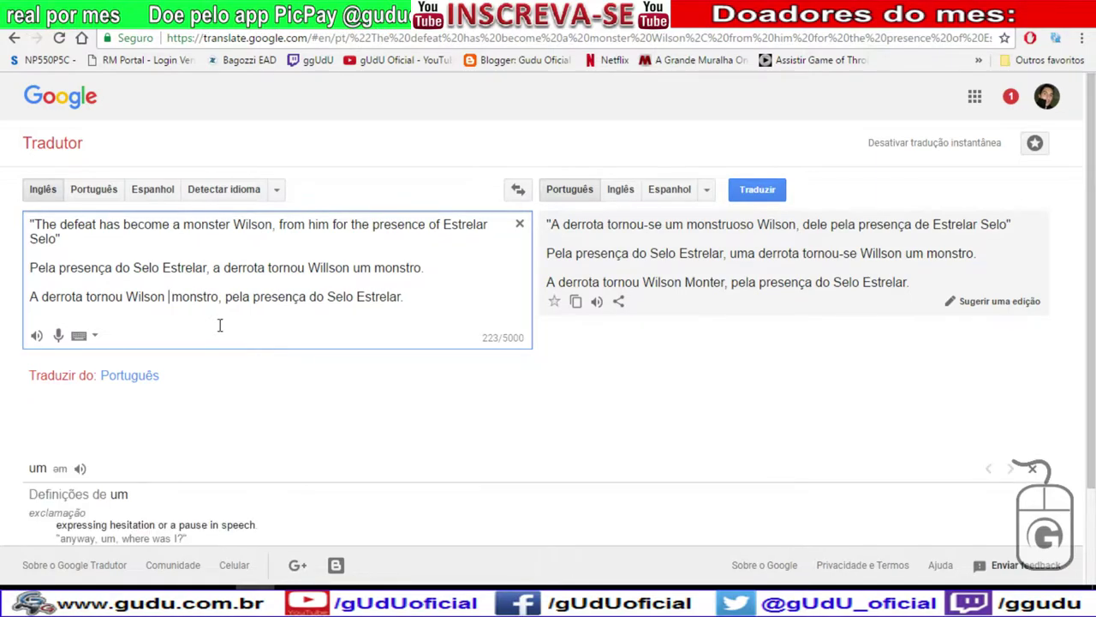
{"action": "key", "text": "Delete"}
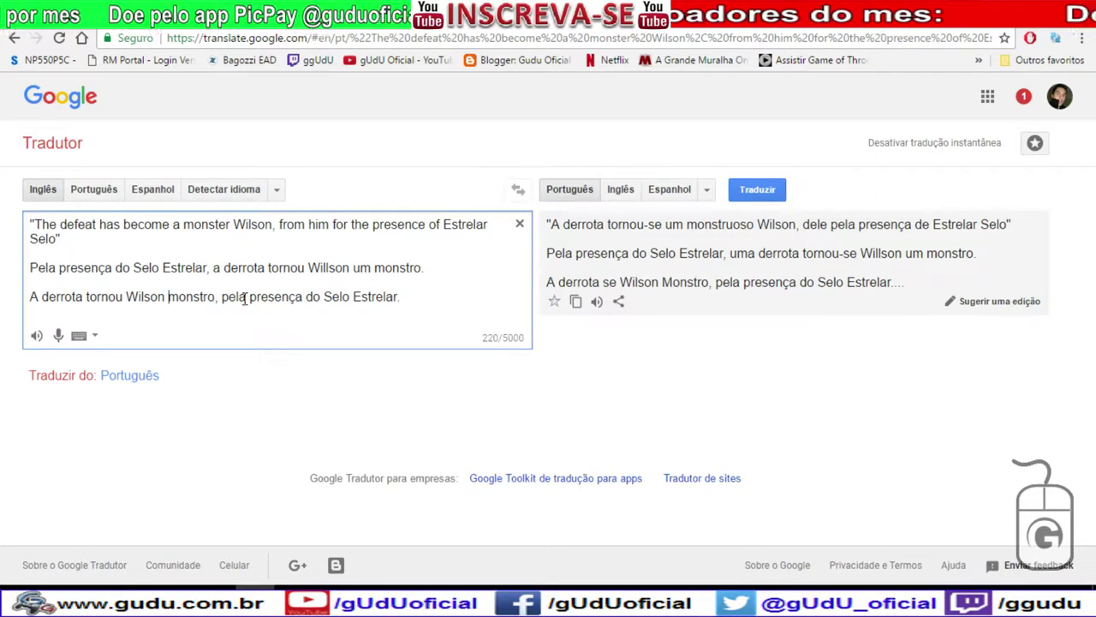
{"action": "key", "text": "Right"}
{"action": "key", "text": "Right"}
{"action": "key", "text": "Right"}
{"action": "key", "text": "Right"}
{"action": "key", "text": "Right"}
{"action": "key", "text": "Right"}
{"action": "key", "text": "Right"}
{"action": "key", "text": "BackSpace"}
{"action": "type", "text": "uooso"}
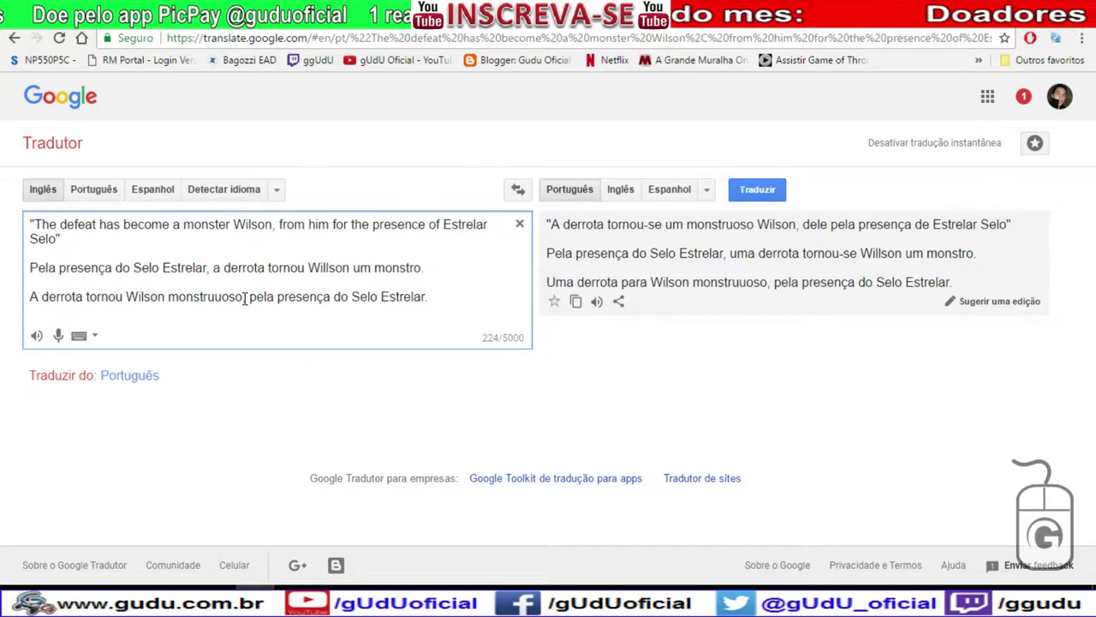
{"action": "key", "text": "BackSpace"}
{"action": "key", "text": "BackSpace"}
{"action": "key", "text": "BackSpace"}
{"action": "key", "text": "BackSpace"}
{"action": "type", "text": "oso"}
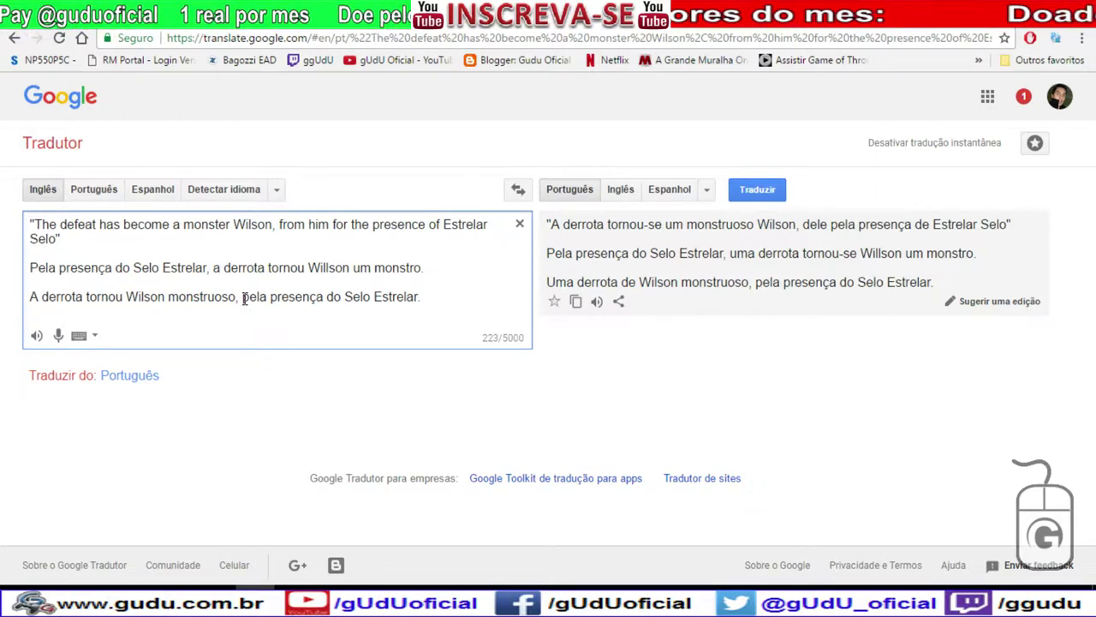
Try splitting the English source after "Wilson," to compare the translated parts, and rejoin it into one sentence.
{"action": "key", "text": "shift+End"}
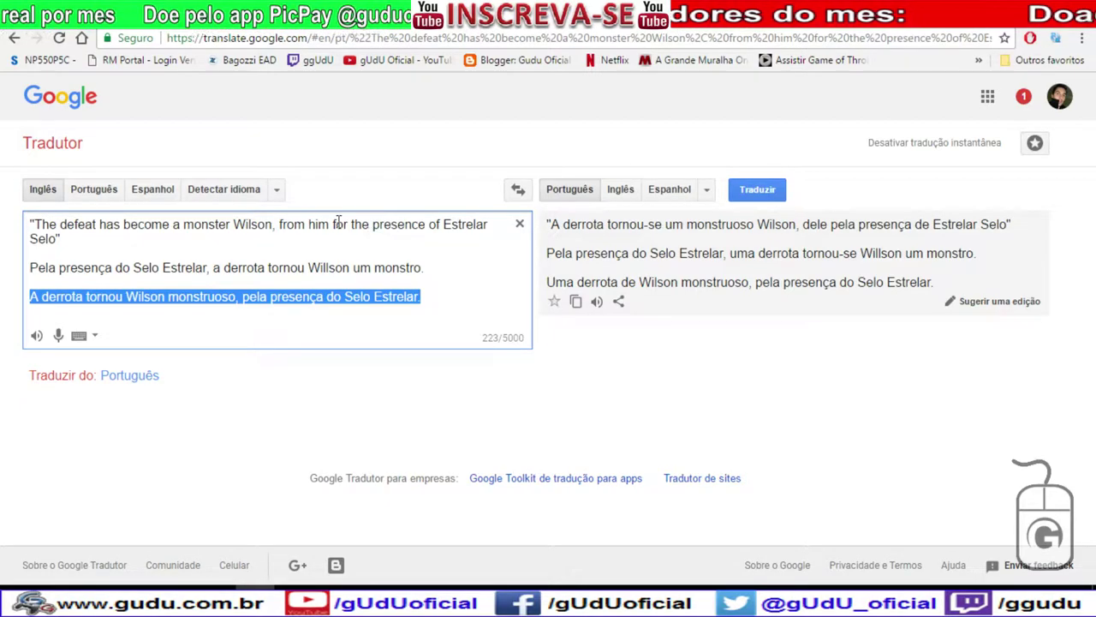
{"action": "left_click", "coordinate": [279, 224]}
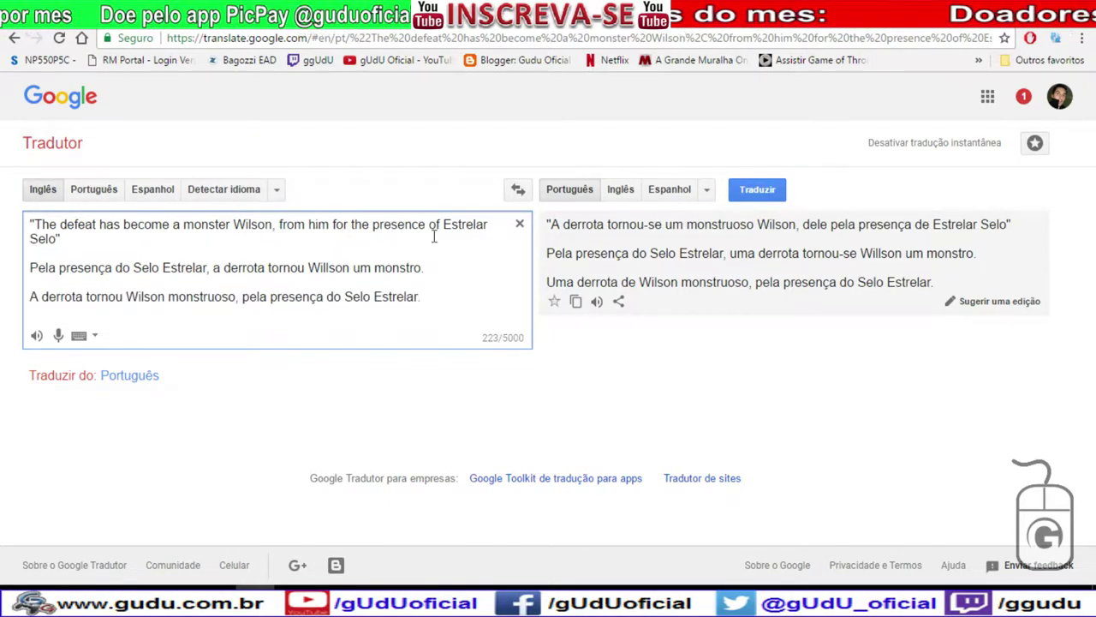
{"action": "key", "text": "Return"}
{"action": "key", "text": "Return"}
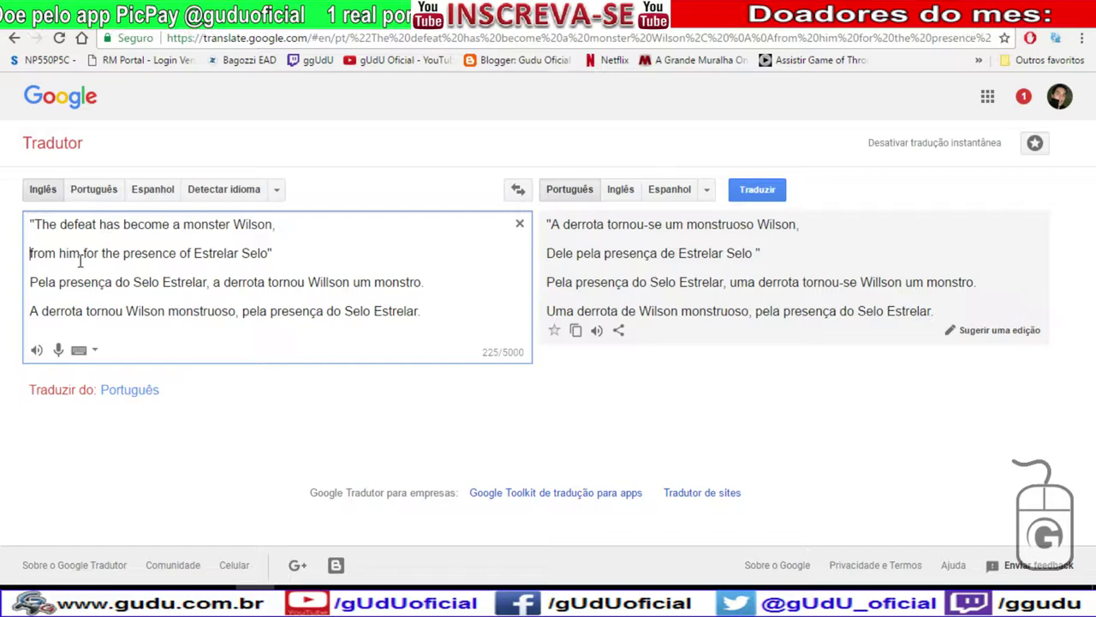
{"action": "left_click", "coordinate": [323, 229]}
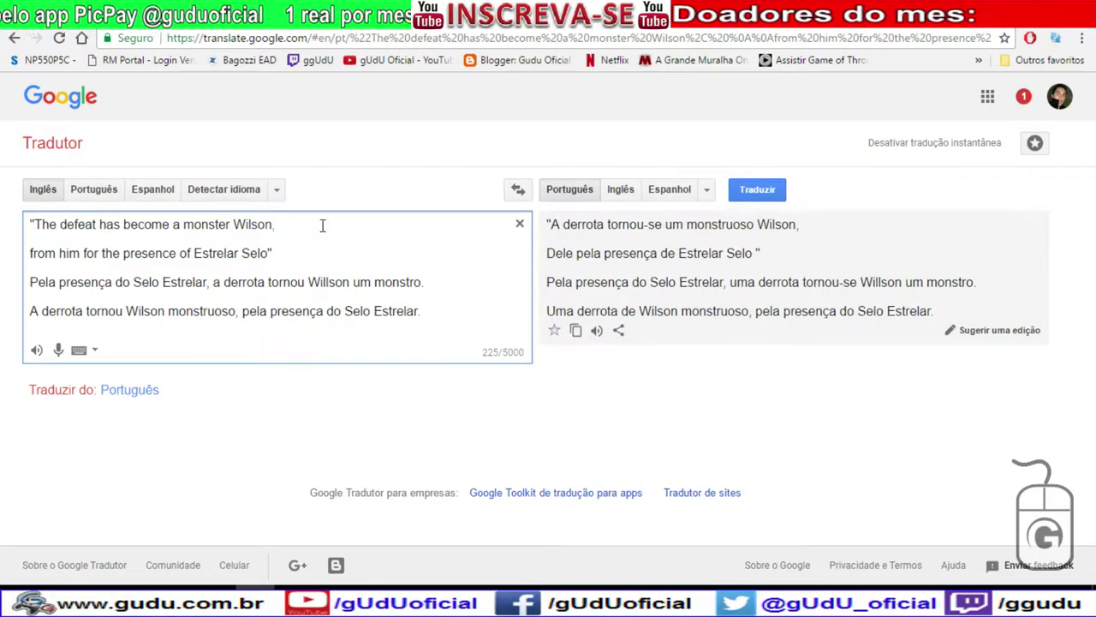
{"action": "key", "text": "Delete"}
{"action": "key", "text": "Delete"}
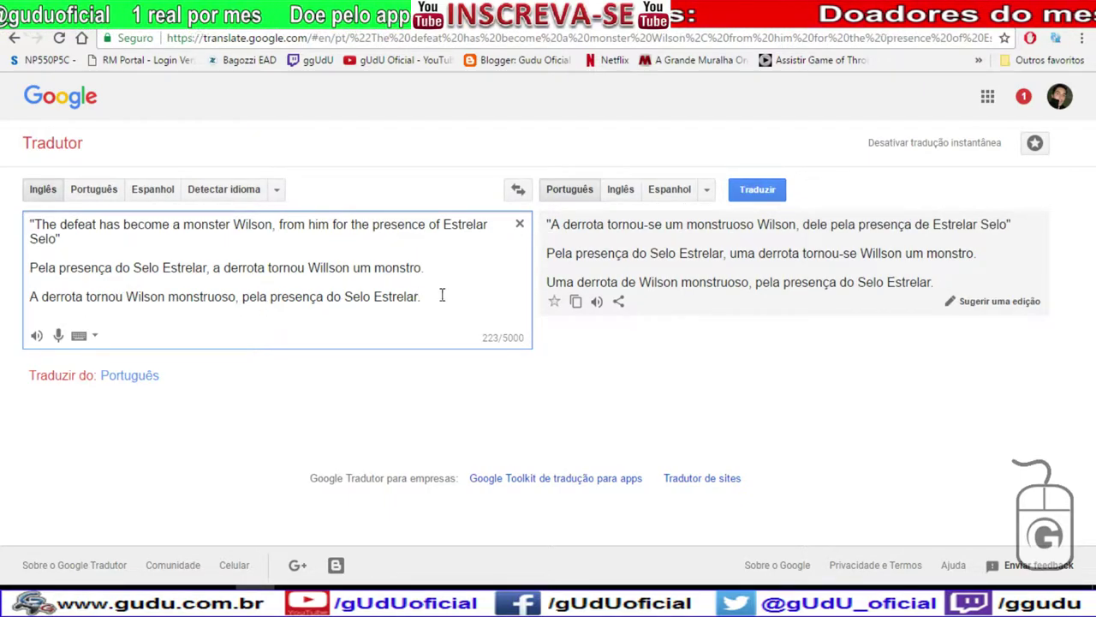
Copy "A derrota tornou Wilson monstruoso, pela presença do Selo Estrelar" over the row 16 Tradução Comunidade cell in the Tradução Ragnarok Mobile spreadsheet.
{"action": "left_click_drag", "start_coordinate": [442, 295], "coordinate": [14, 298]}
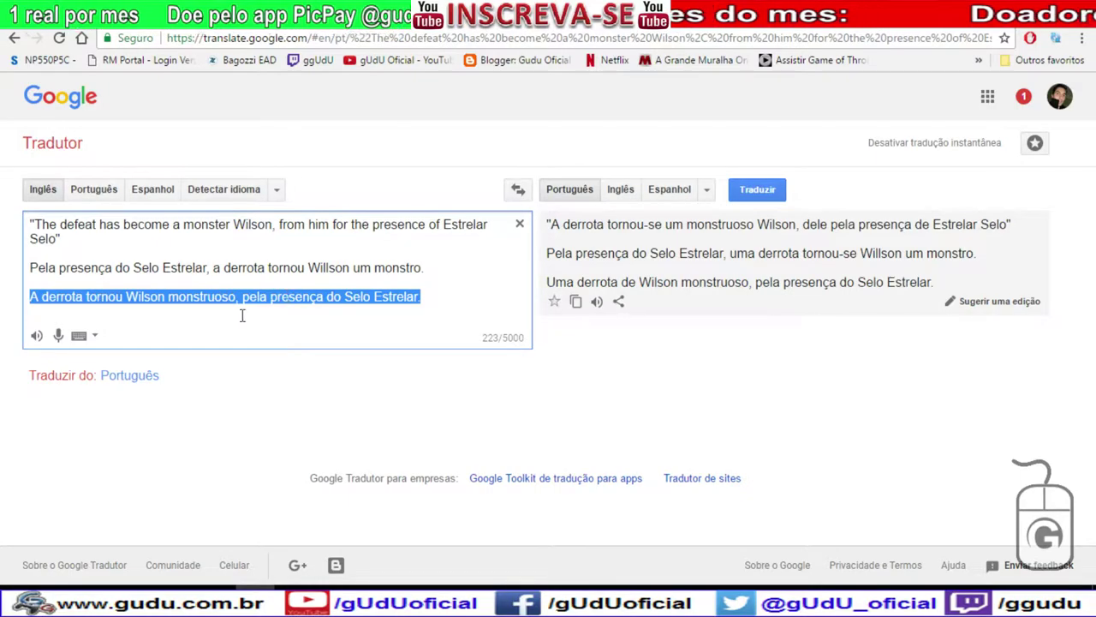
{"action": "left_click", "coordinate": [427, 299]}
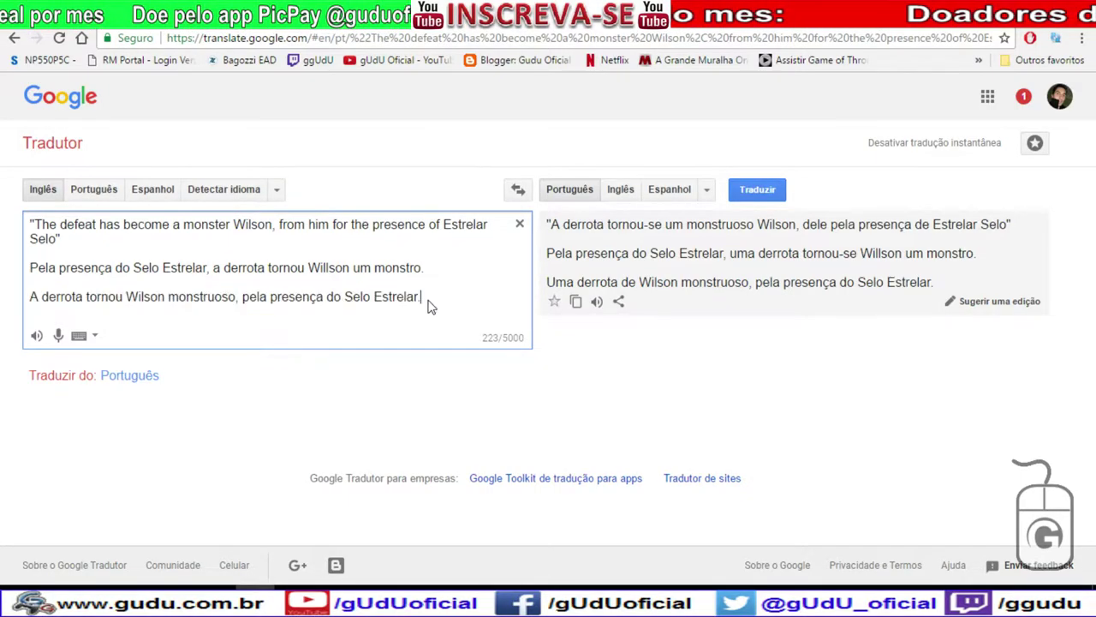
{"action": "left_click_drag", "start_coordinate": [424, 296], "coordinate": [19, 301]}
{"action": "key", "text": "ctrl+c"}
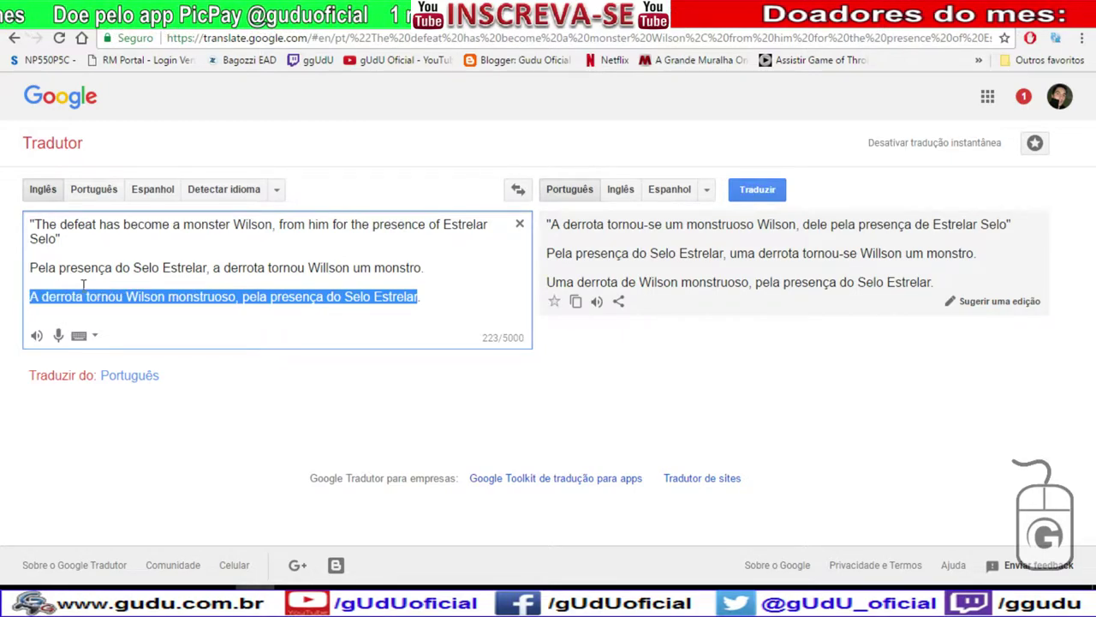
{"action": "left_click", "coordinate": [582, 26]}
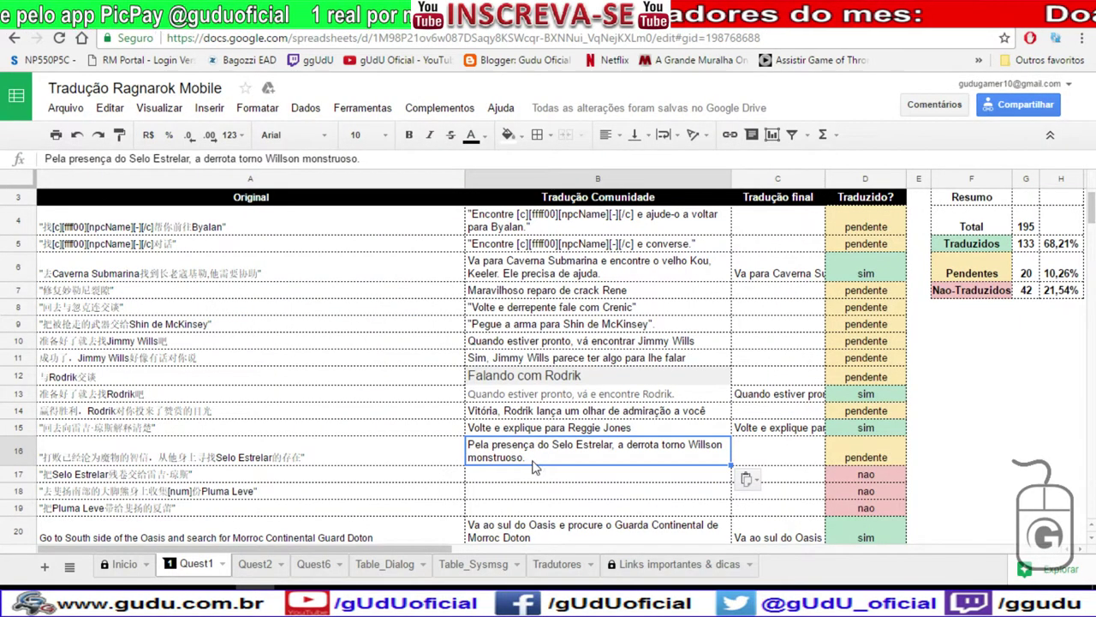
{"action": "key", "text": "ctrl+v"}
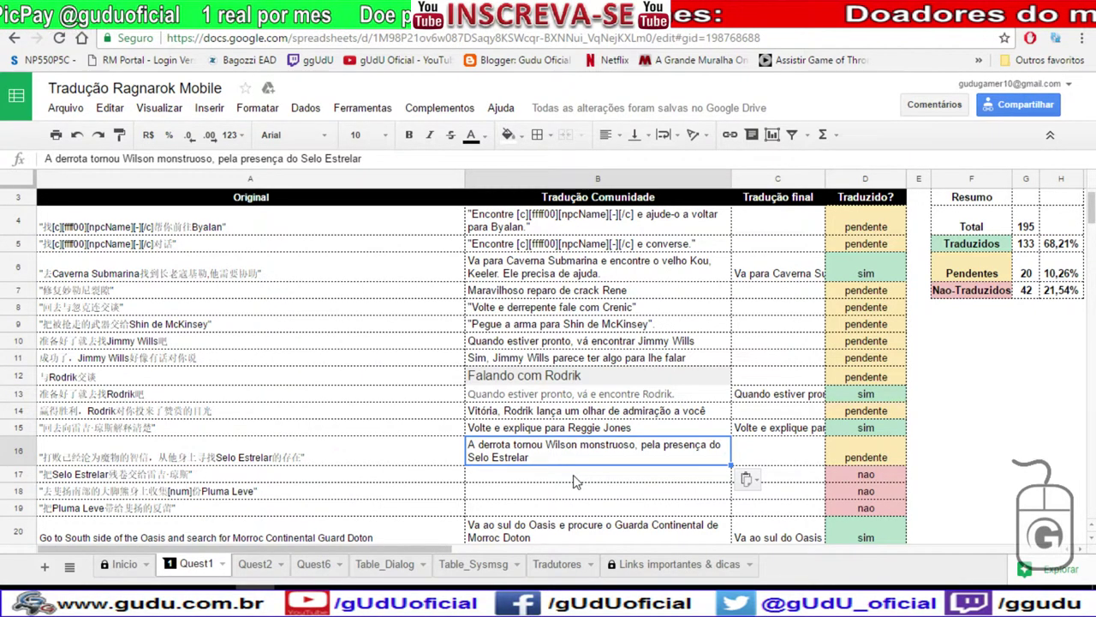
Copy the row 17 Original text over the first Chinese line in Baidu Translate and translate it into English.
{"action": "left_click", "coordinate": [286, 478]}
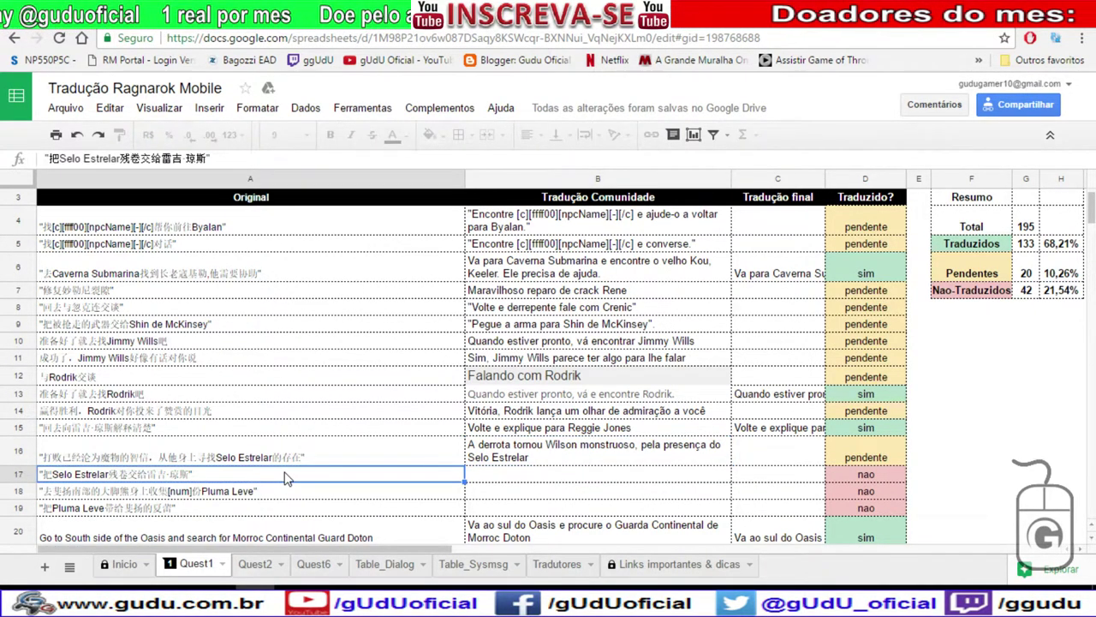
{"action": "left_click", "coordinate": [598, 12]}
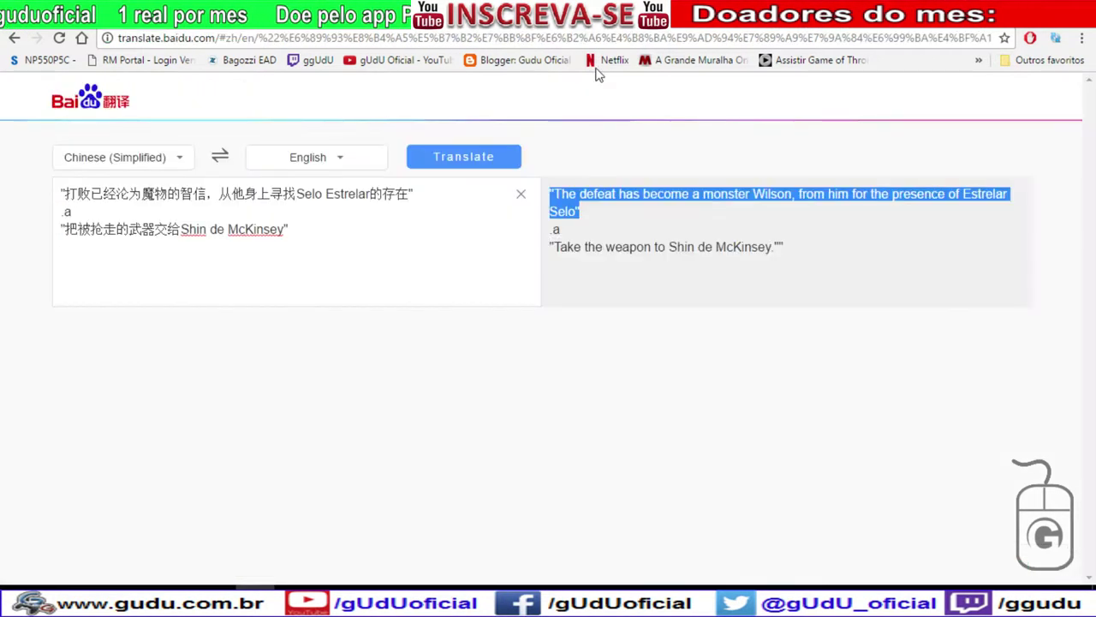
{"action": "left_click_drag", "start_coordinate": [415, 195], "coordinate": [5, 195]}
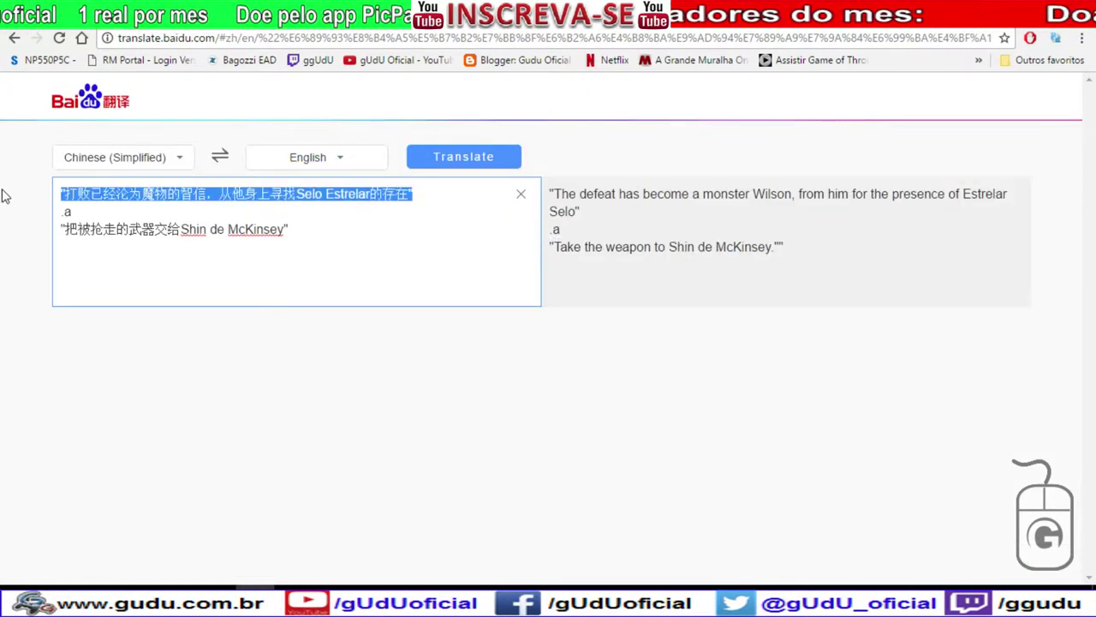
{"action": "type", "text": "\"把Selo Estrelar残卷交给雷吉·琼斯\""}
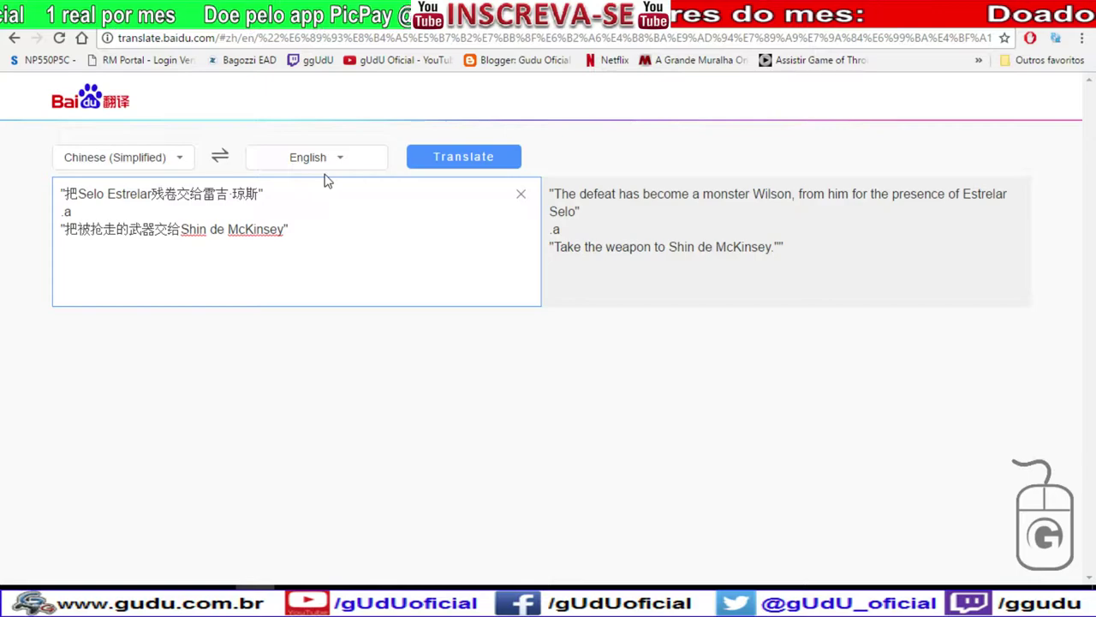
{"action": "left_click", "coordinate": [409, 161]}
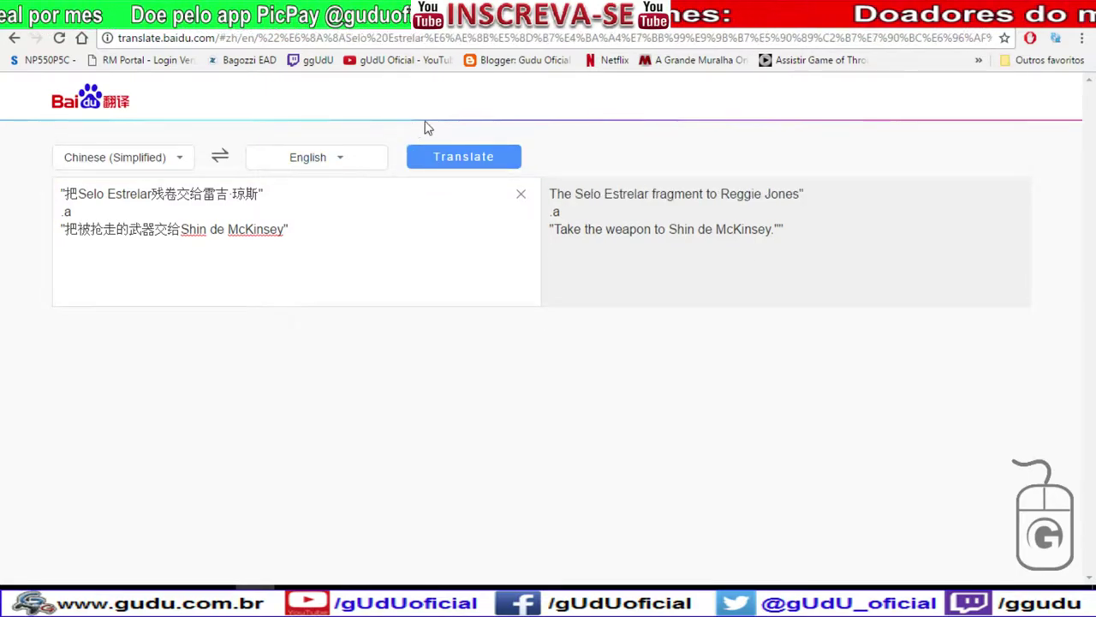
Copy the English line "The Selo Estrelar fragment to Reggie Jones" from Baidu over the old English source in Google Translate.
{"action": "left_click_drag", "start_coordinate": [805, 194], "coordinate": [548, 193]}
{"action": "key", "text": "ctrl+c"}
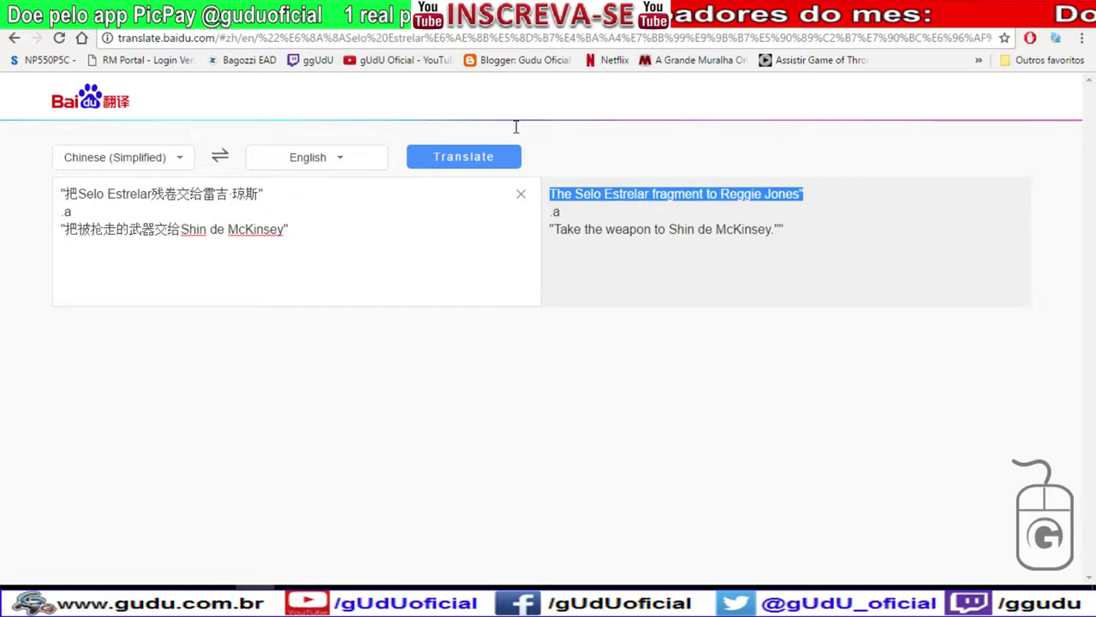
{"action": "key", "text": "ctrl+Tab"}
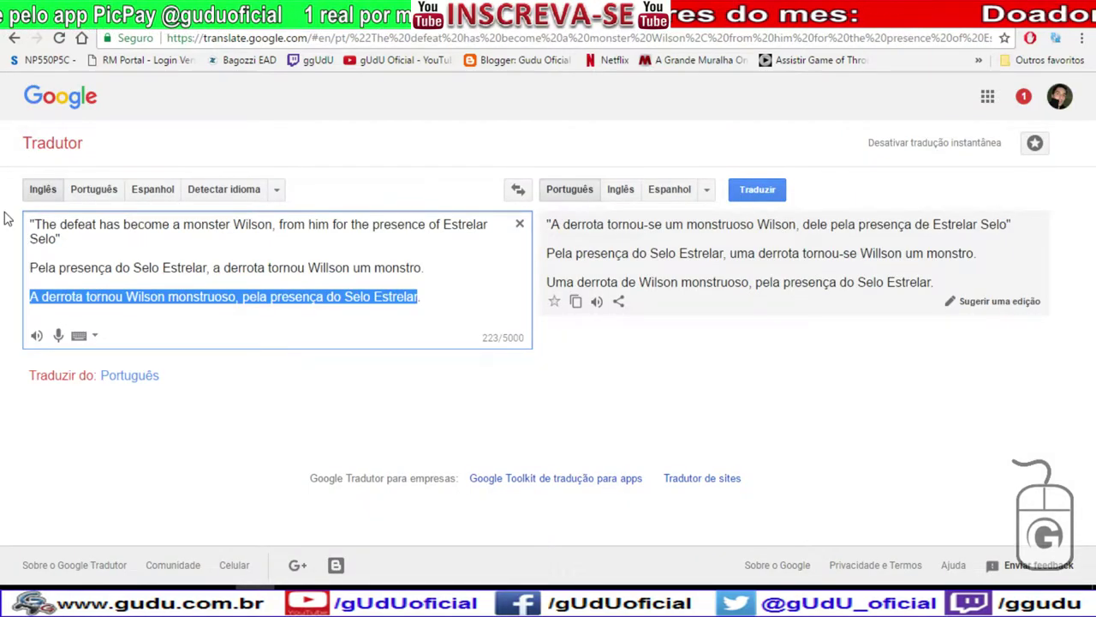
{"action": "triple_click", "coordinate": [114, 225]}
{"action": "key", "text": "ctrl+v"}
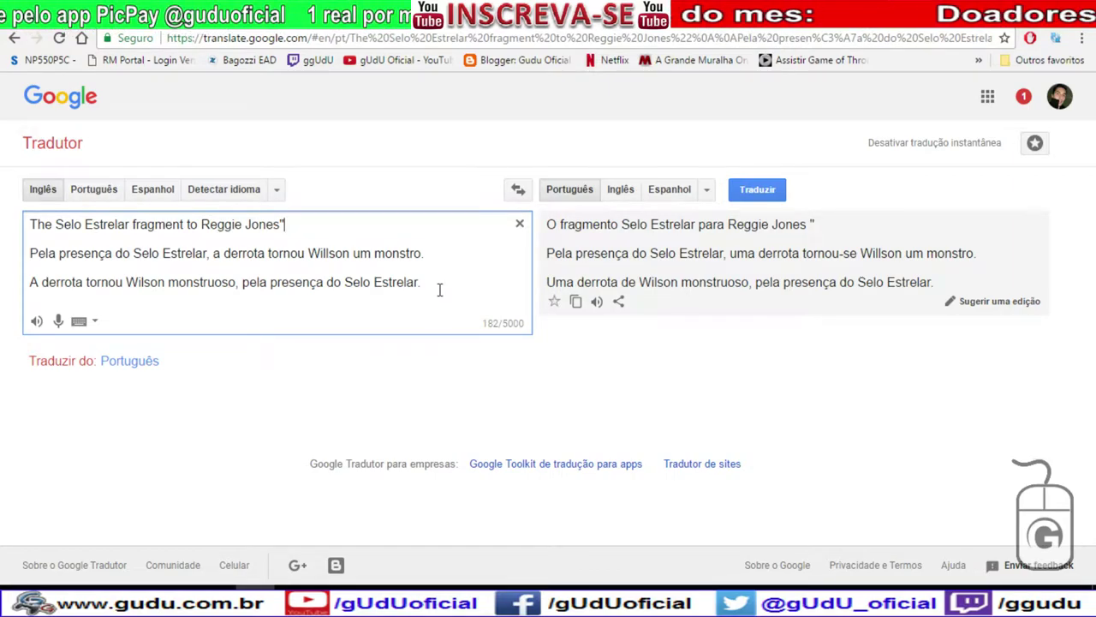
Replace the two old Portuguese lines in the Google Translate source with the quoted draft "O fragmento de Selo Estrelarr para Reggir Jones".
{"action": "left_click_drag", "start_coordinate": [439, 290], "coordinate": [26, 253]}
{"action": "key", "text": "BackSpace"}
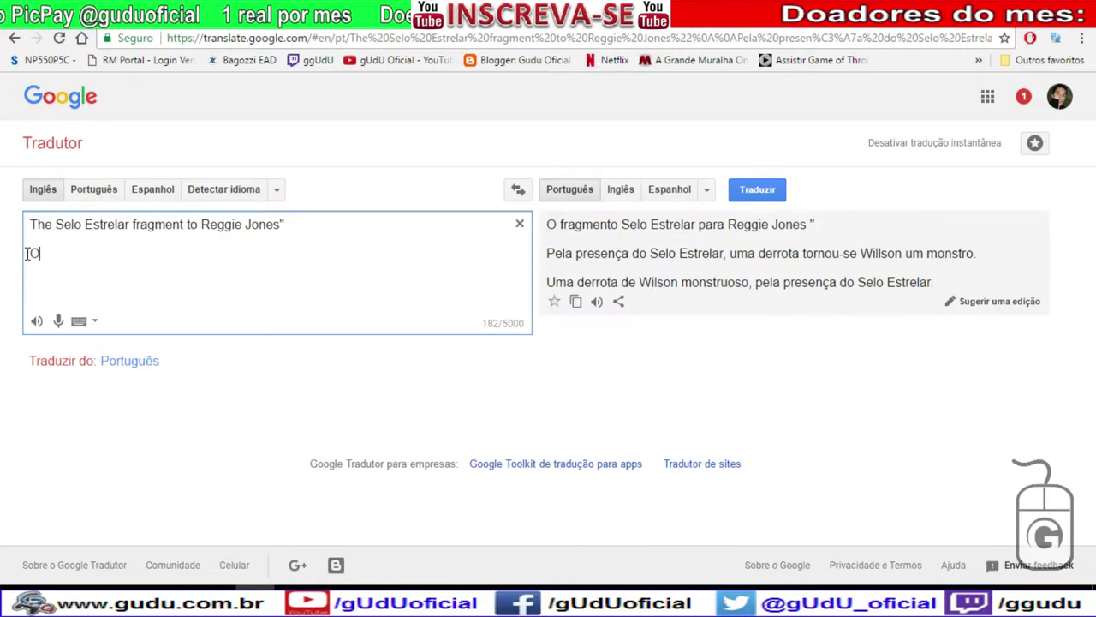
{"action": "type", "text": "O fragmenteo"}
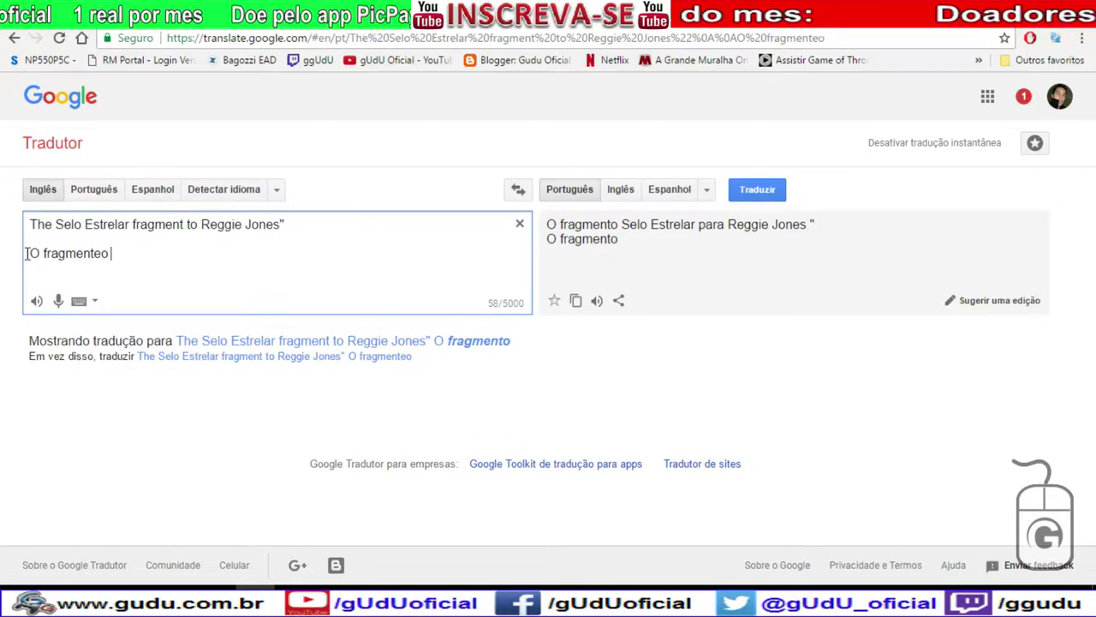
{"action": "type", "text": "d"}
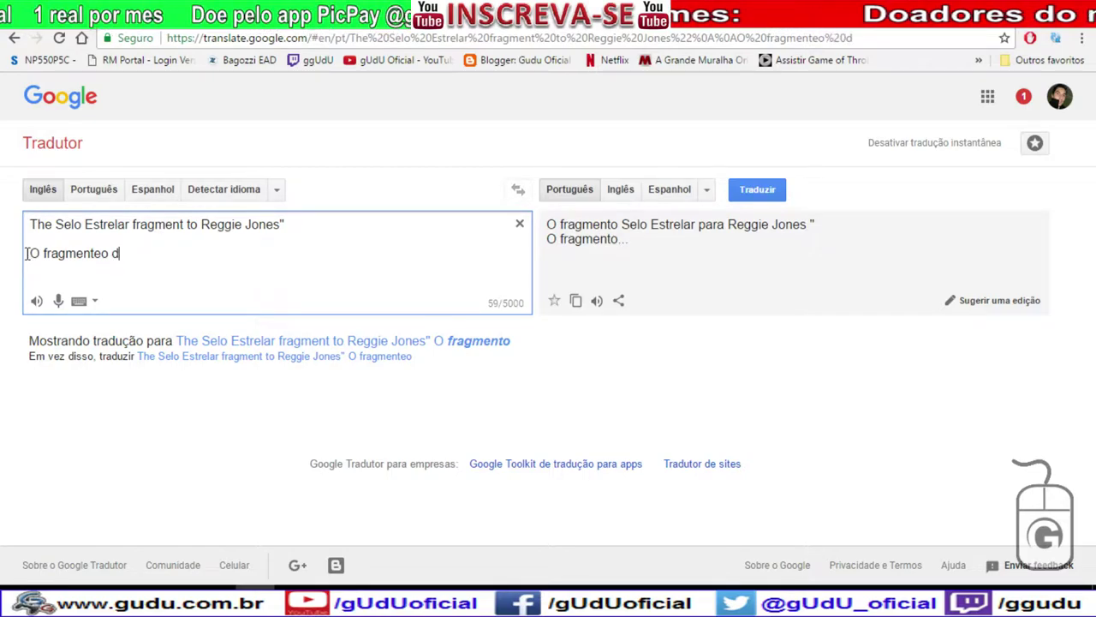
{"action": "type", "text": "e Selo Estrelarr para Reggi"}
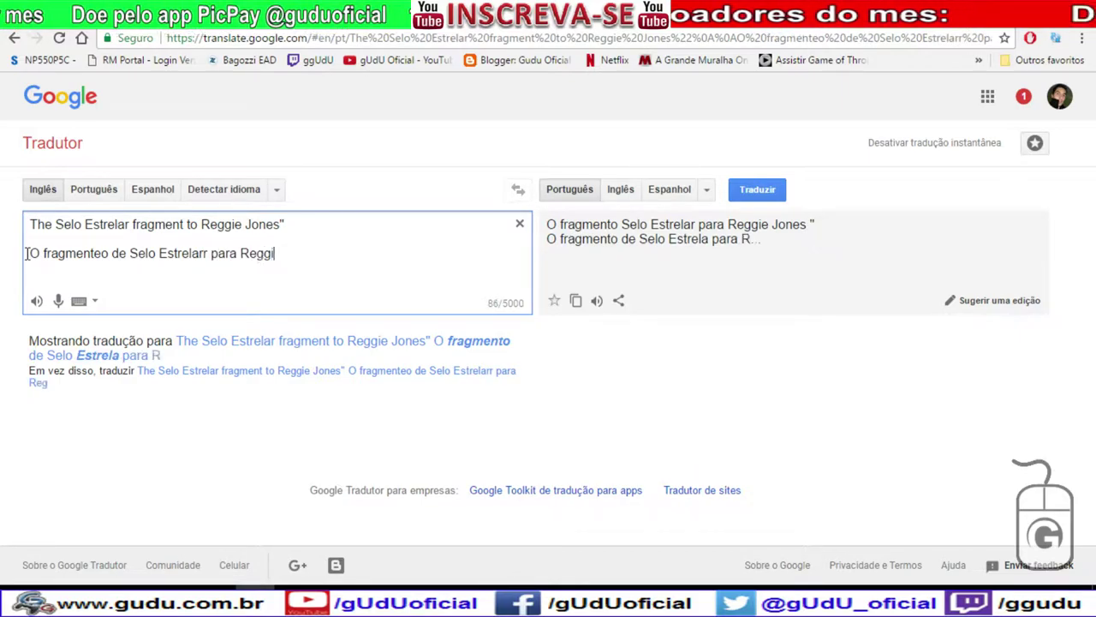
{"action": "type", "text": "r Jo"}
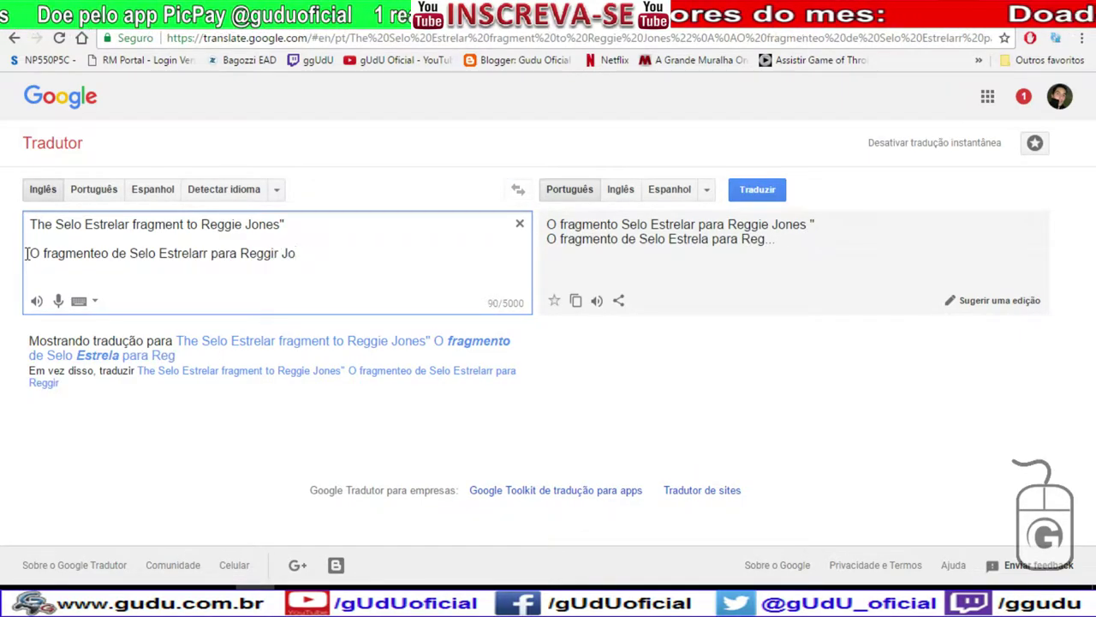
{"action": "type", "text": "nes\""}
{"action": "left_click", "coordinate": [27, 253]}
{"action": "type", "text": "\""}
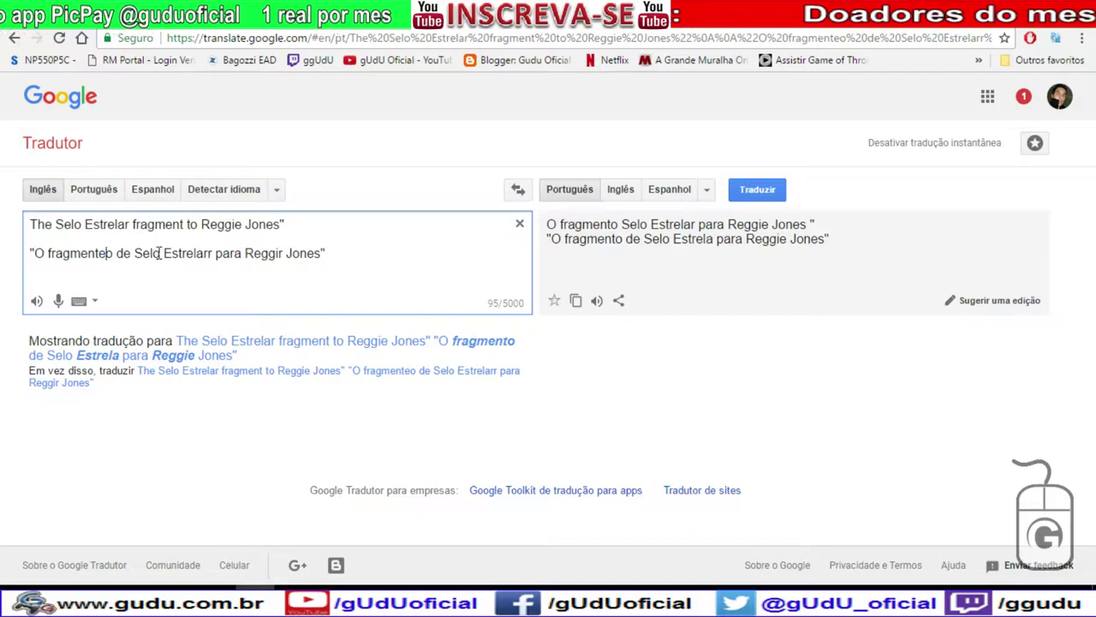
{"action": "key", "text": "BackSpace"}
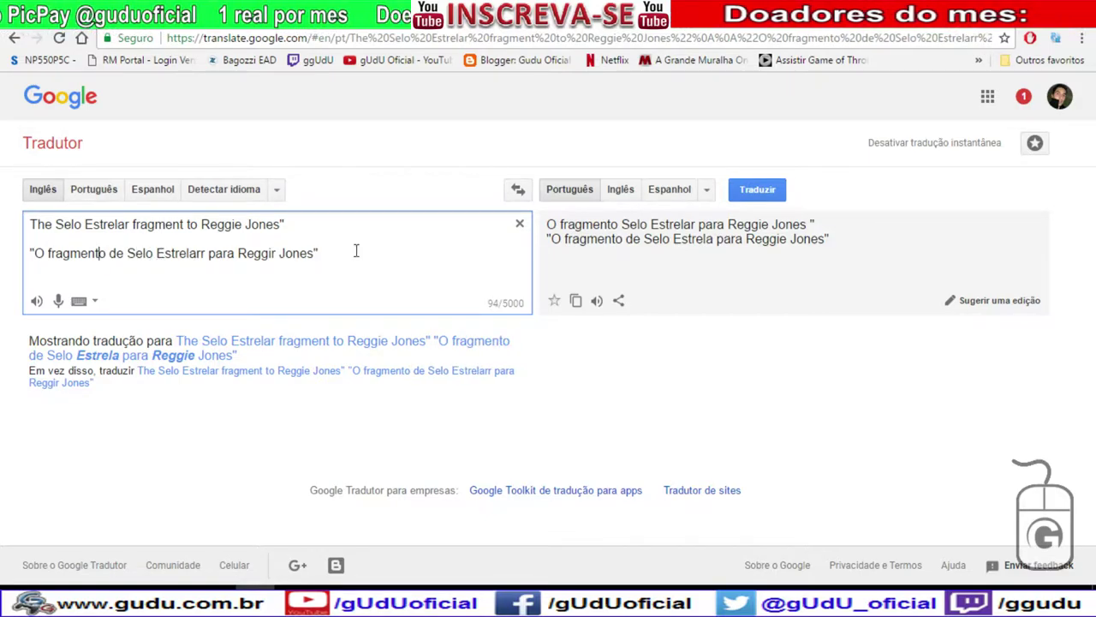
Copy the draft "O fragmento de Selo Estrelarr para Reggir Jones" into the row 17 Tradução Comunidade cell of the Tradução Ragnarok Mobile spreadsheet.
{"action": "left_click_drag", "start_coordinate": [317, 254], "coordinate": [27, 255]}
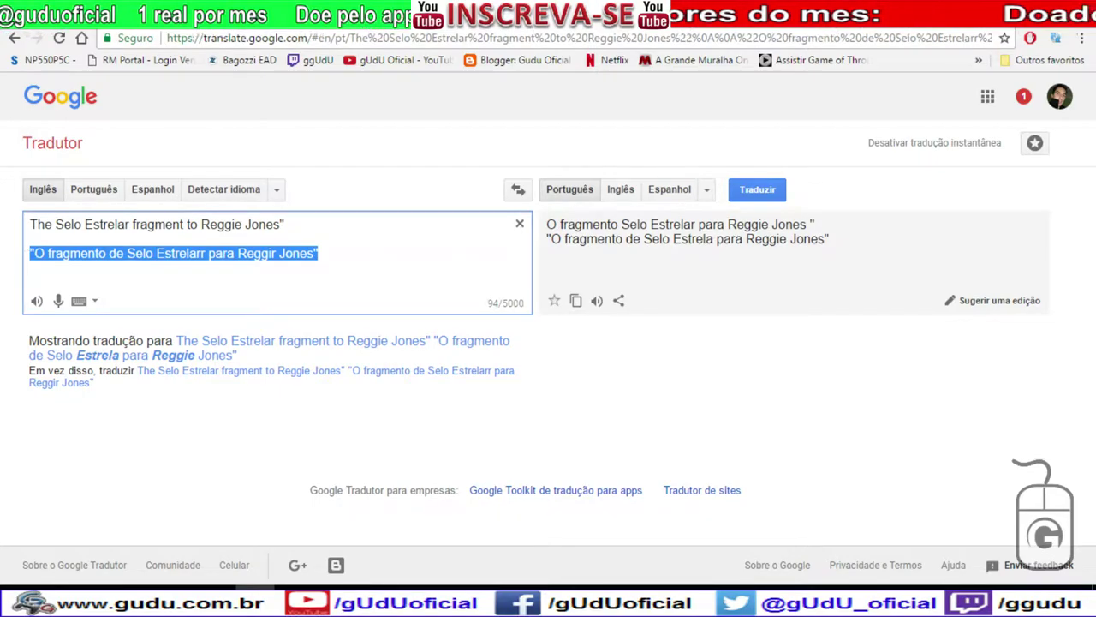
{"action": "key", "text": "ctrl+Tab"}
{"action": "key", "text": "ctrl+Tab"}
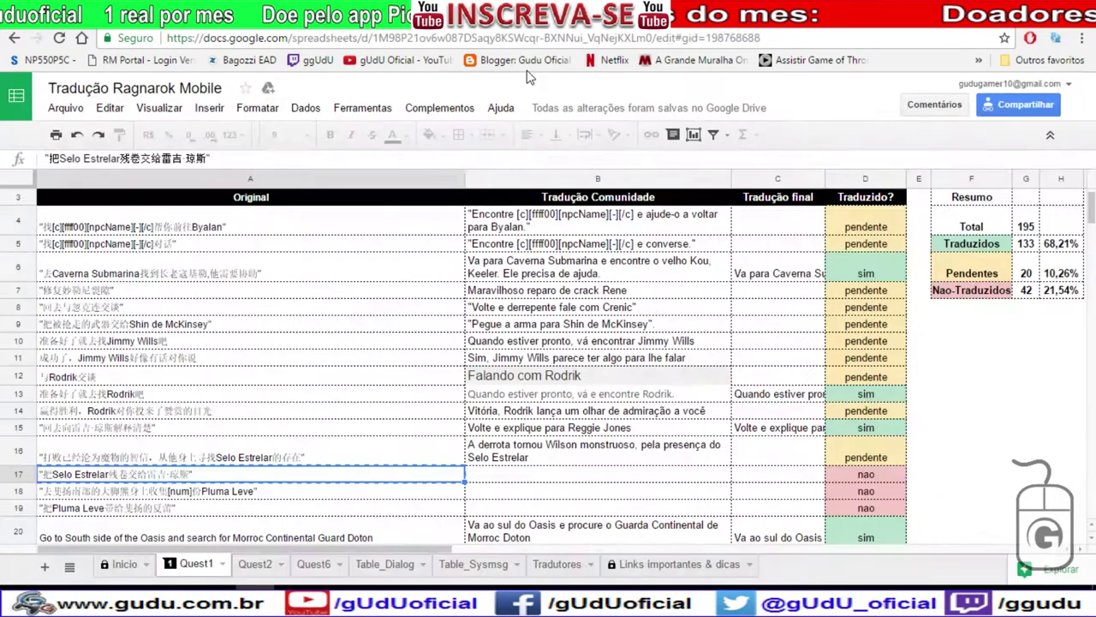
{"action": "left_click", "coordinate": [527, 473]}
{"action": "key", "text": "ctrl+Tab"}
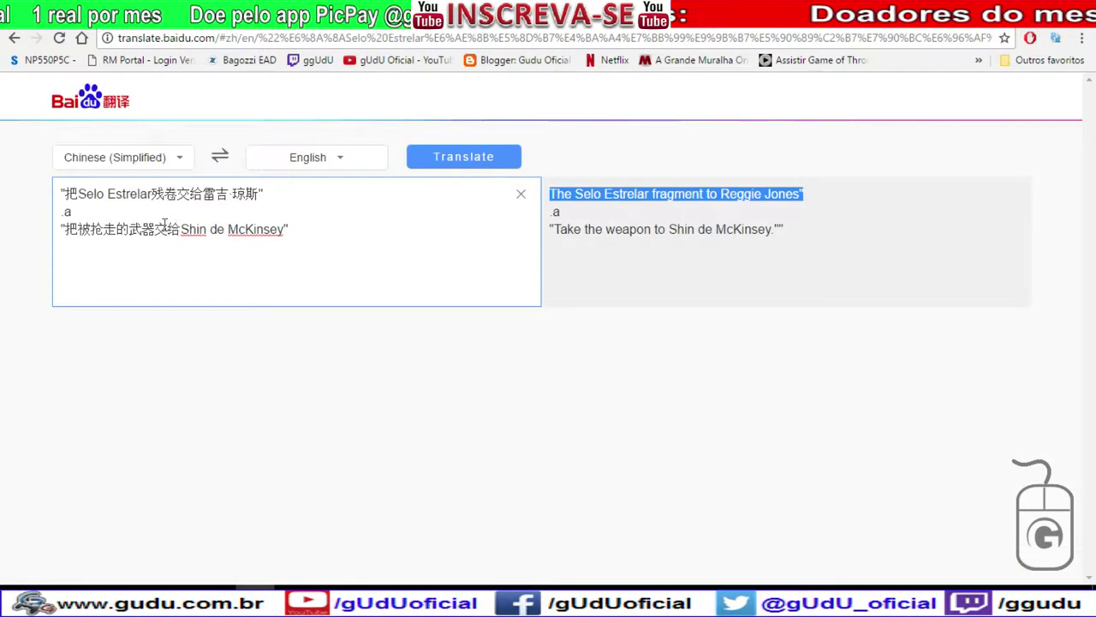
{"action": "key", "text": "ctrl+Tab"}
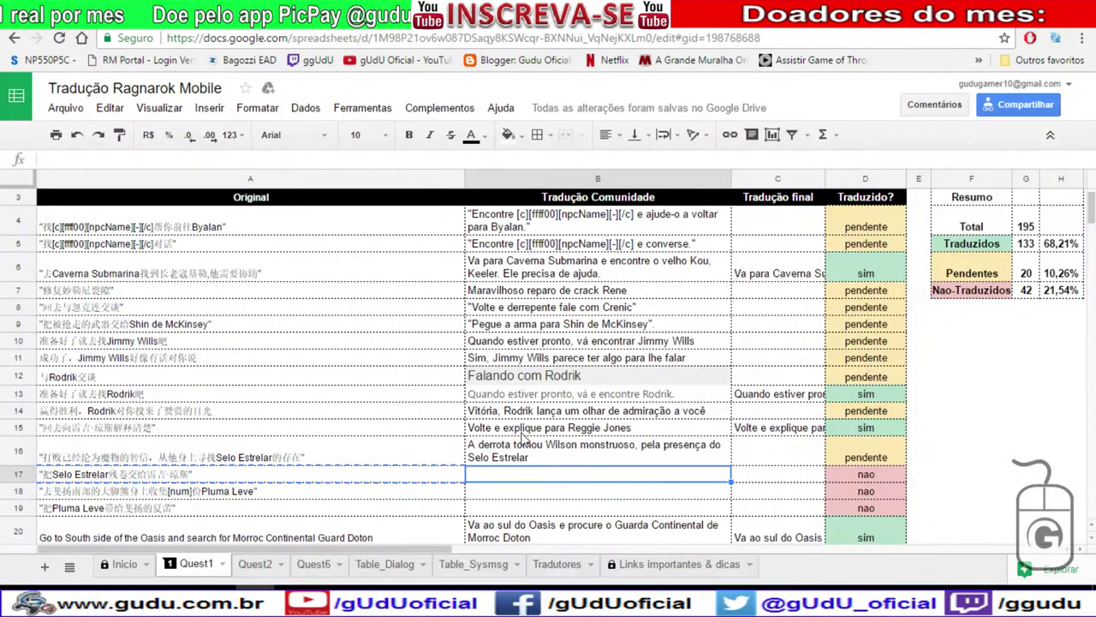
{"action": "type", "text": "\"O fragmento do Selo Estrelar para Reggie Jones\""}
Copy the first Chinese line from Baidu Translate over the English line in Google Translate and translate it to Portuguese with language detection.
{"action": "key", "text": "ctrl+Tab"}
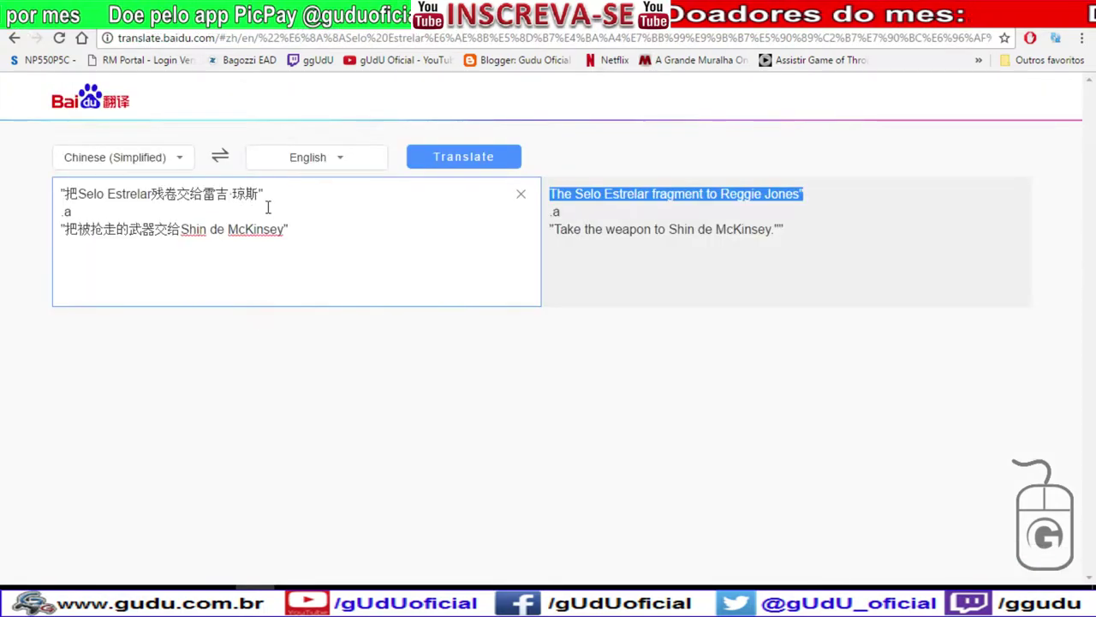
{"action": "left_click_drag", "start_coordinate": [268, 203], "coordinate": [42, 188]}
{"action": "key", "text": "ctrl+c"}
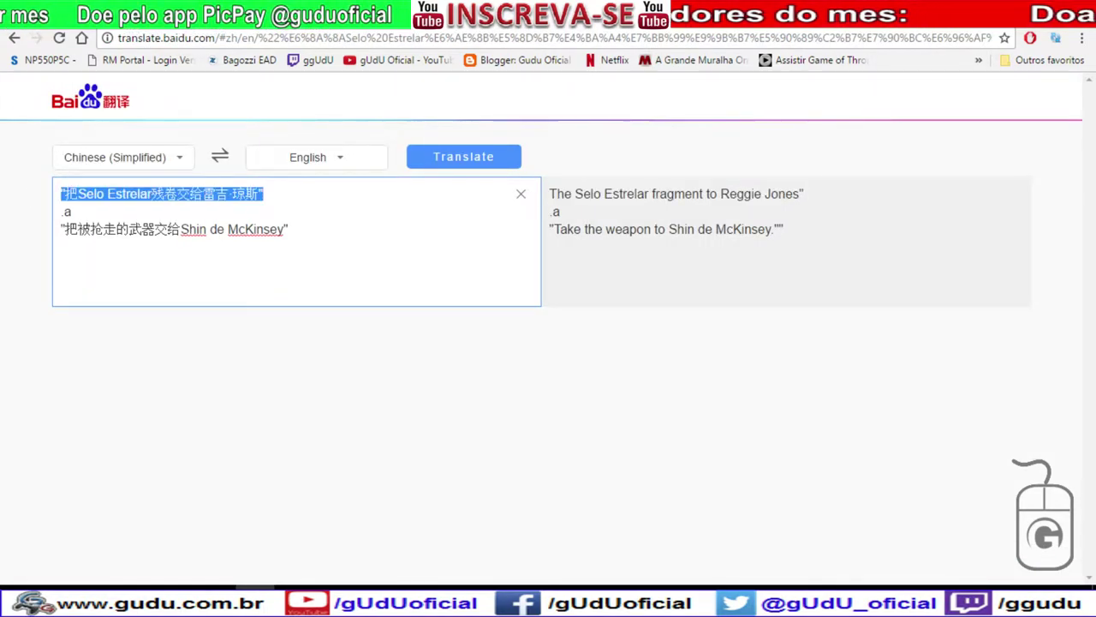
{"action": "key", "text": "ctrl+Tab"}
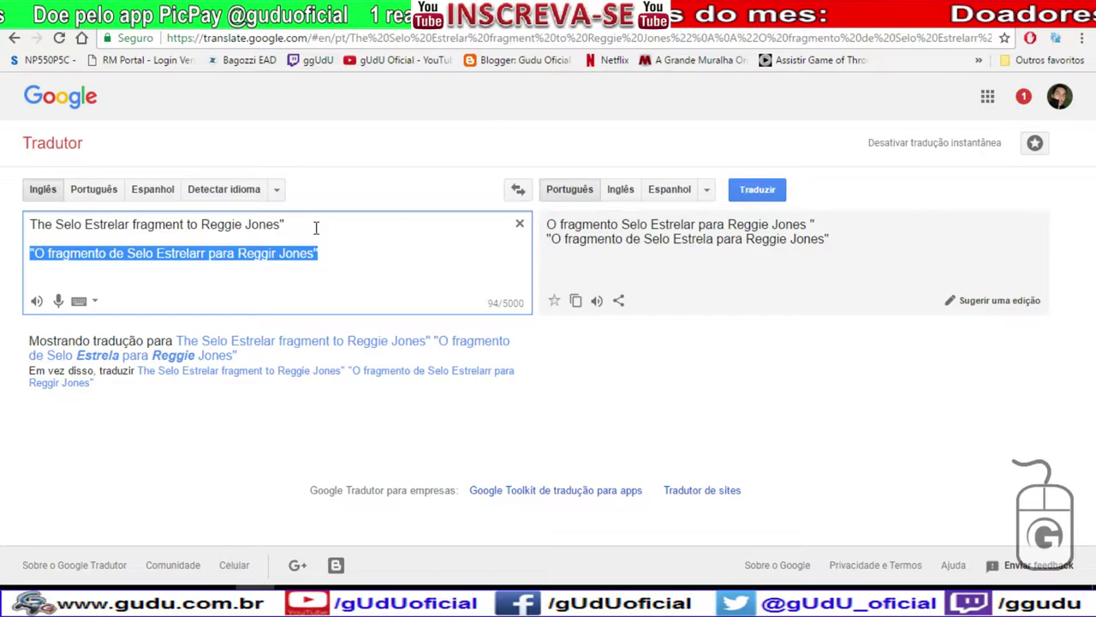
{"action": "left_click_drag", "start_coordinate": [330, 221], "coordinate": [3, 209]}
{"action": "key", "text": "ctrl+v"}
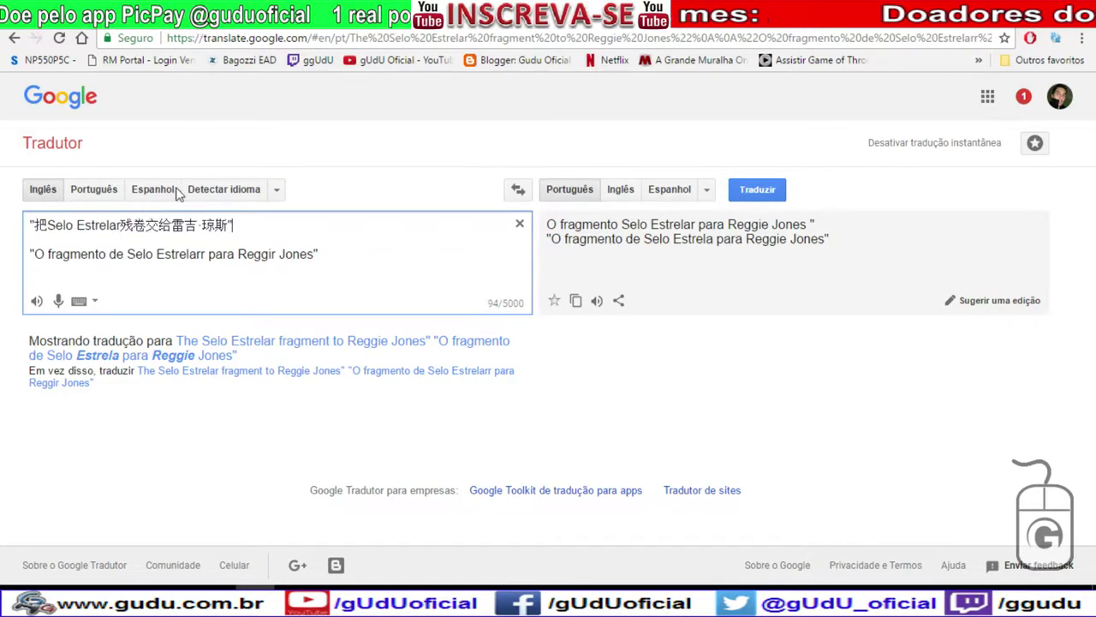
{"action": "left_click", "coordinate": [229, 190]}
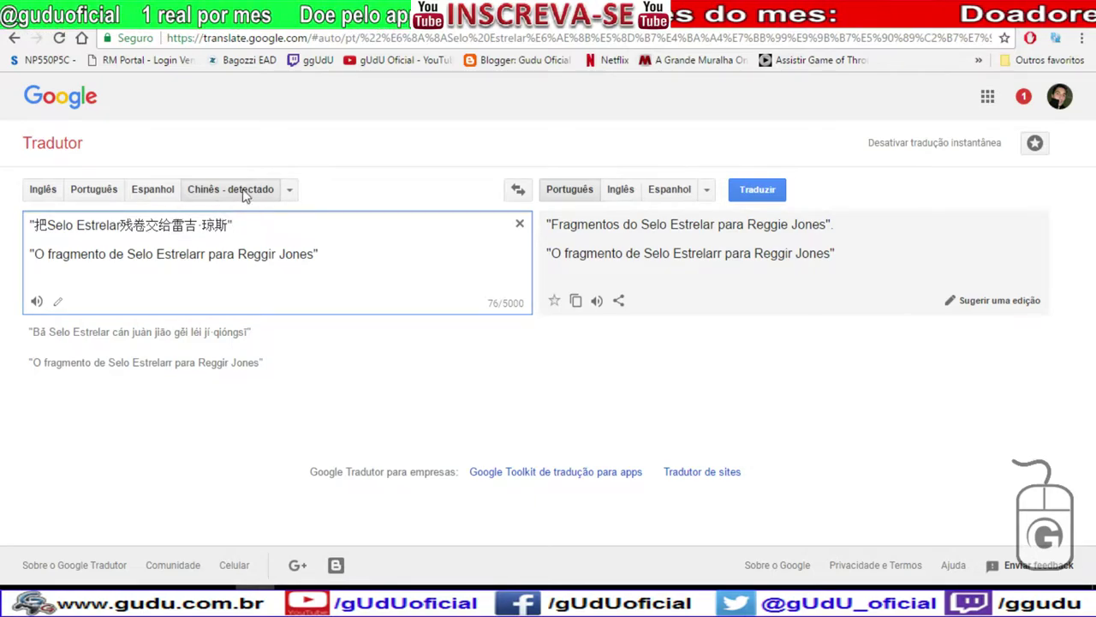
{"action": "left_click", "coordinate": [591, 187]}
{"action": "left_click", "coordinate": [757, 190]}
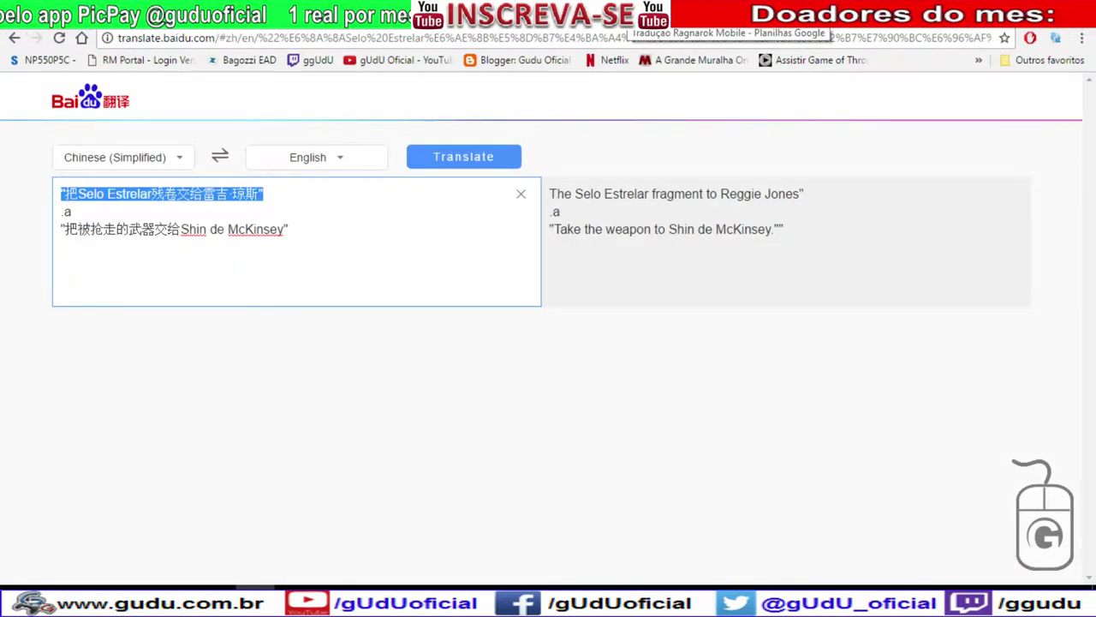
Correct "Estrelarr" to "Estrelar" in the row 17 Tradução Comunidade cell of the spreadsheet.
{"action": "key", "text": "ctrl+Tab"}
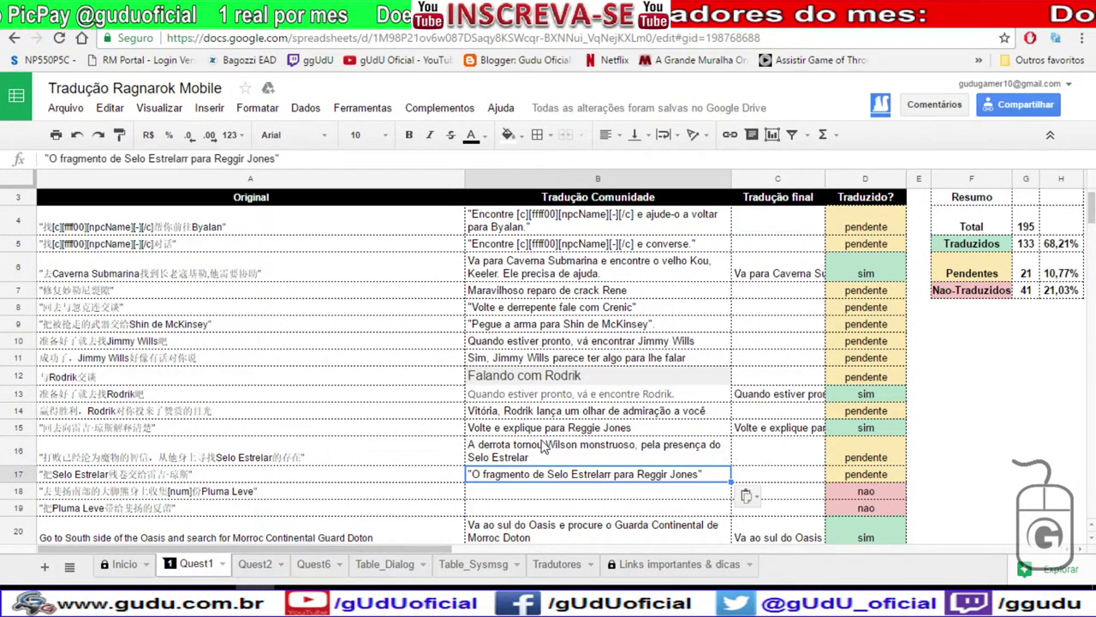
{"action": "double_click", "coordinate": [608, 481]}
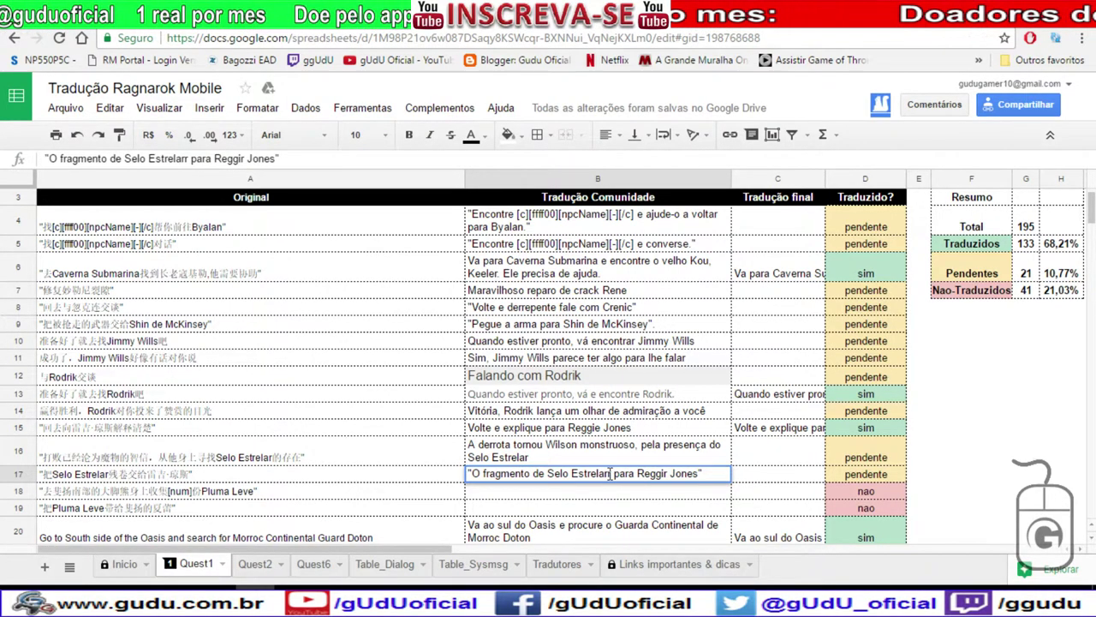
{"action": "key", "text": "Delete"}
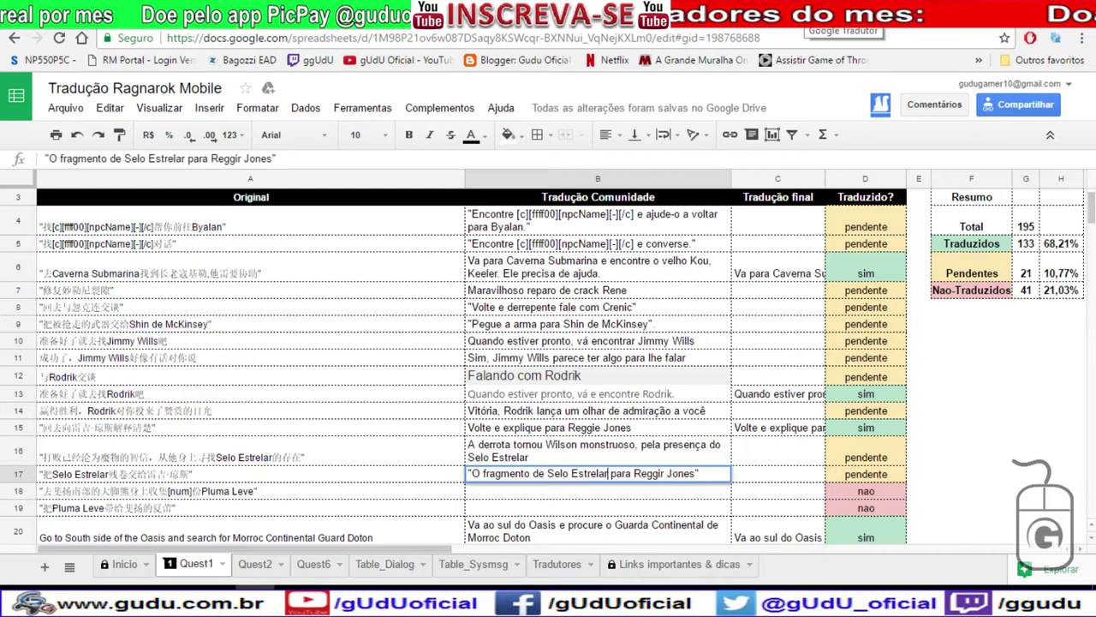
Correct the character name to "Reggie Jones" in the Google Translate draft line and copy the name.
{"action": "left_click", "coordinate": [839, 11]}
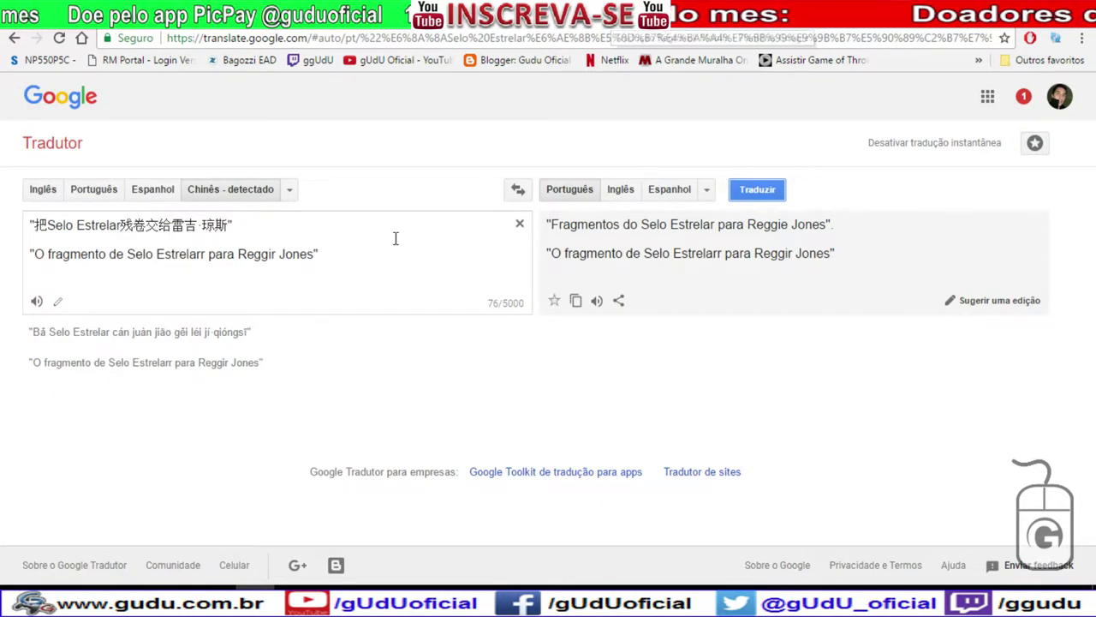
{"action": "left_click", "coordinate": [275, 253]}
{"action": "key", "text": "BackSpace"}
{"action": "type", "text": "e"}
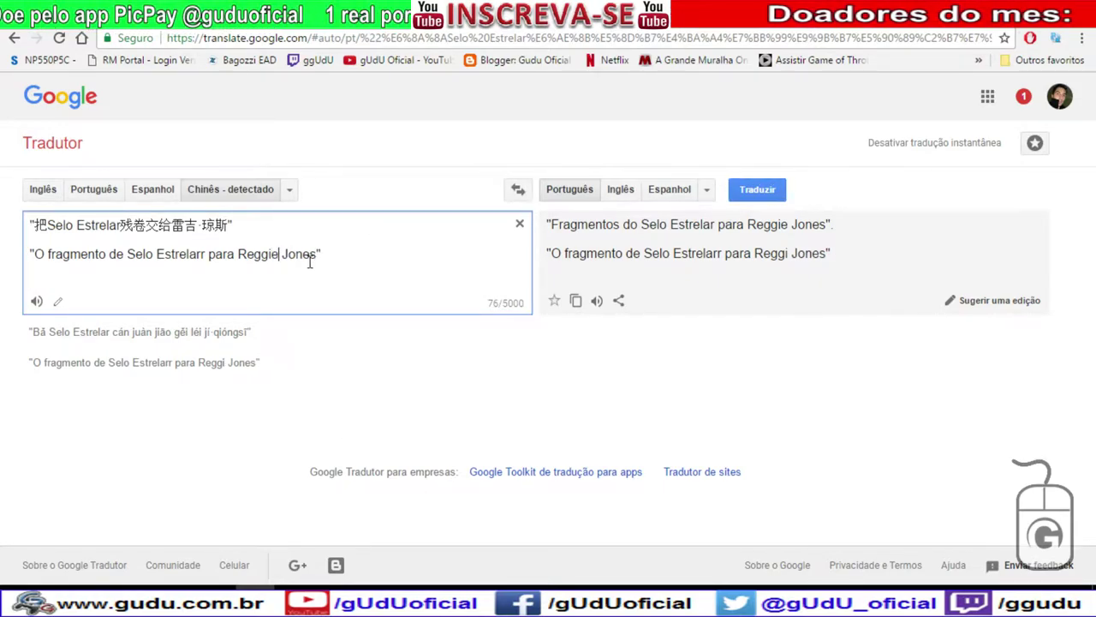
{"action": "left_click_drag", "start_coordinate": [317, 254], "coordinate": [240, 255]}
{"action": "key", "text": "ctrl+c"}
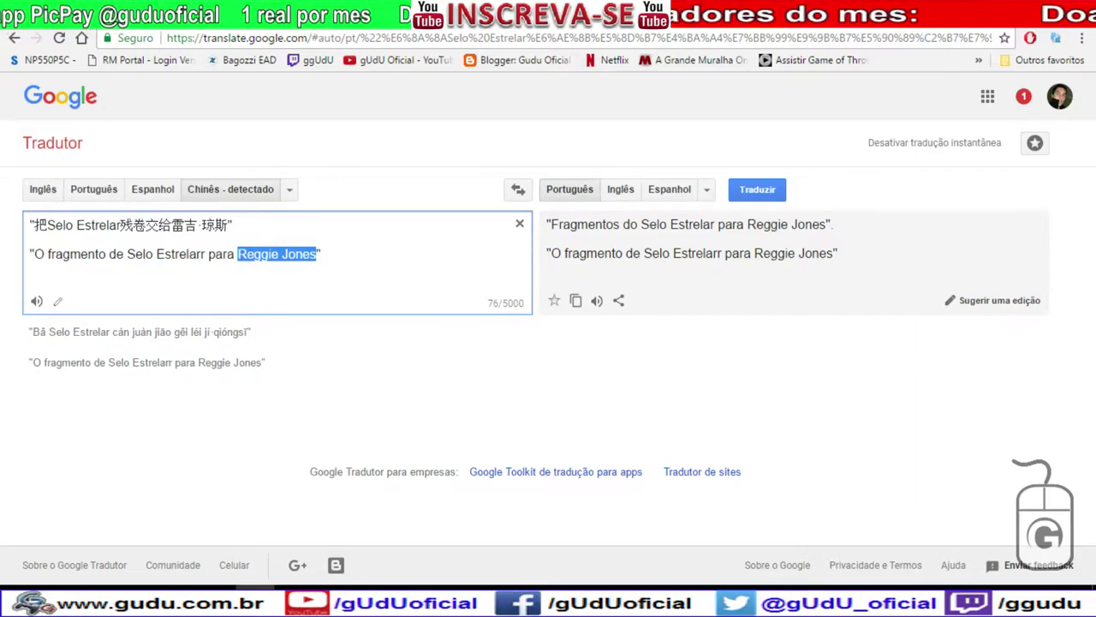
Correct "Reggir" to "Reggie" in the row 17 Tradução Comunidade cell, keeping the rest of the sentence.
{"action": "key", "text": "alt+Tab"}
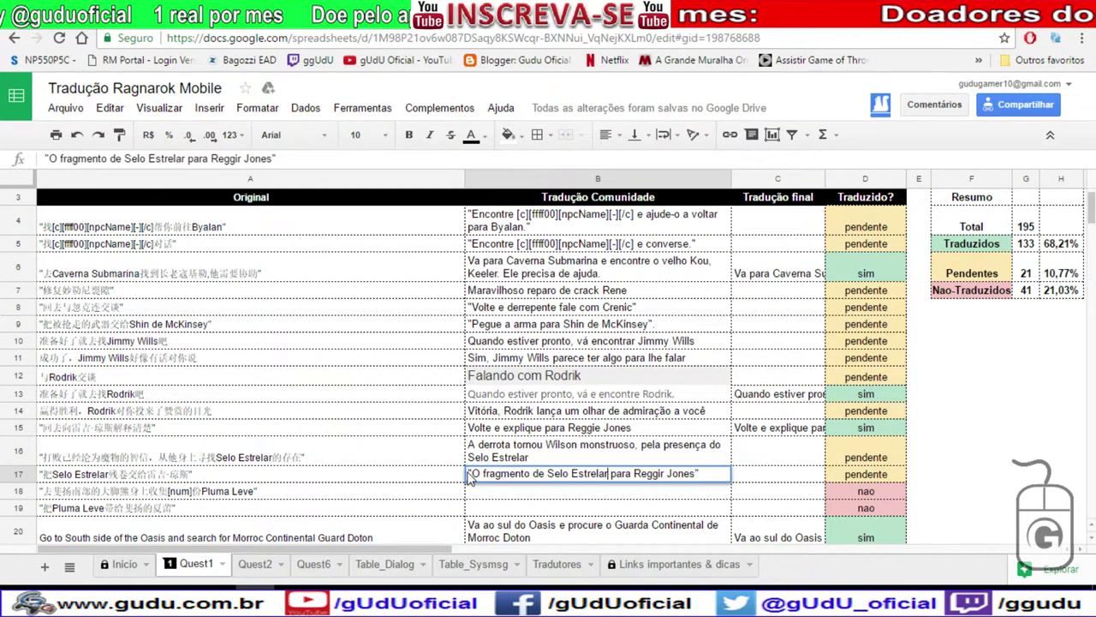
{"action": "key", "text": "ctrl+a"}
{"action": "key", "text": "ctrl+v"}
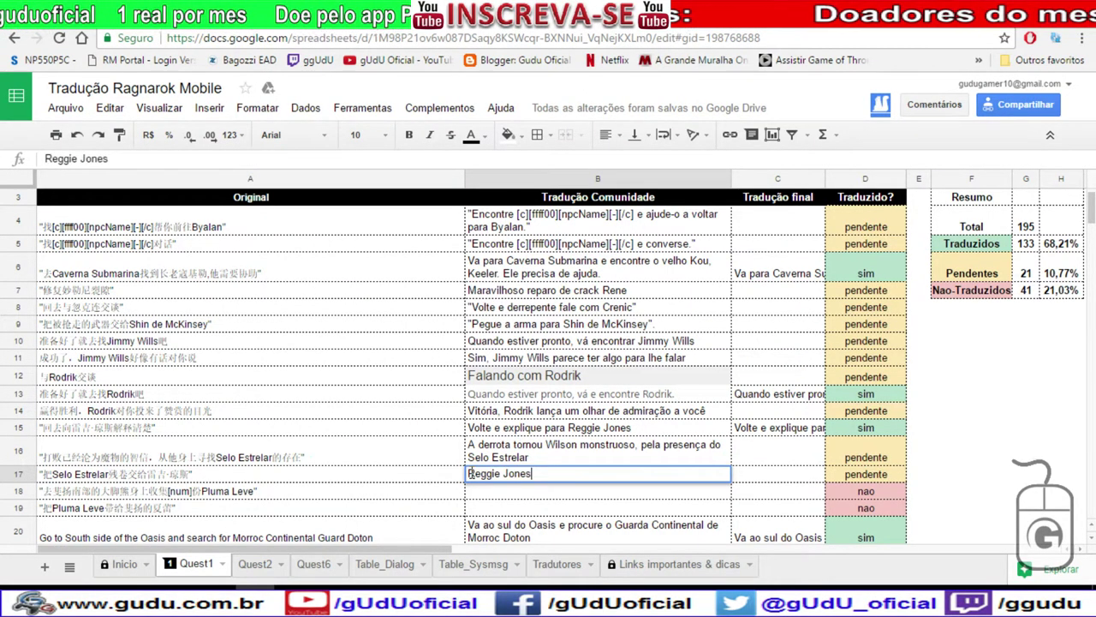
{"action": "key", "text": "ctrl+z"}
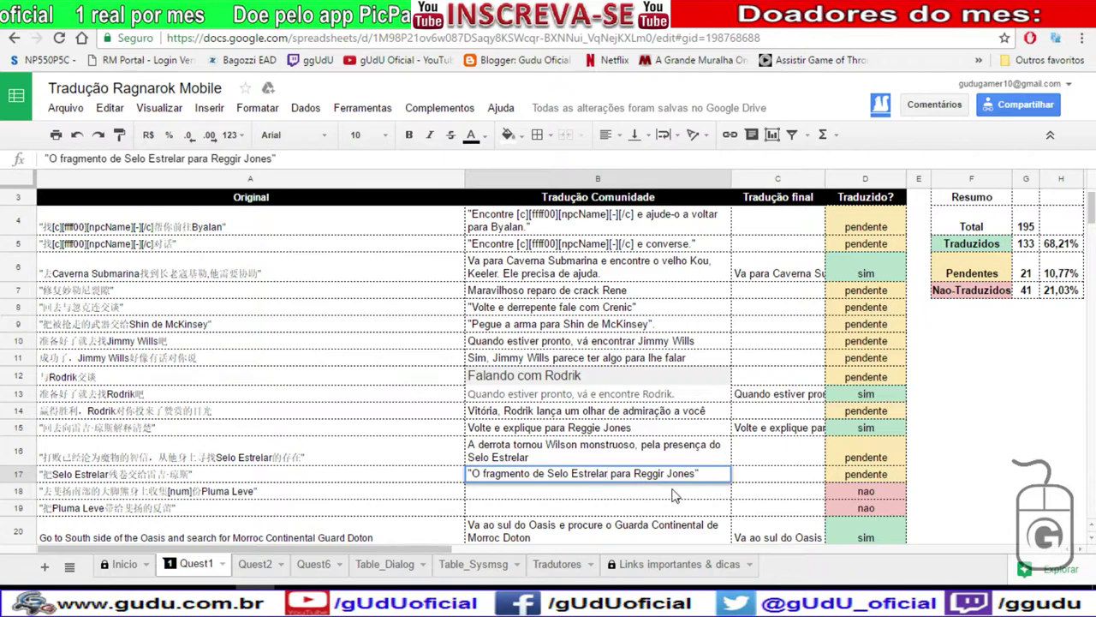
{"action": "key", "text": "BackSpace"}
{"action": "type", "text": "e"}
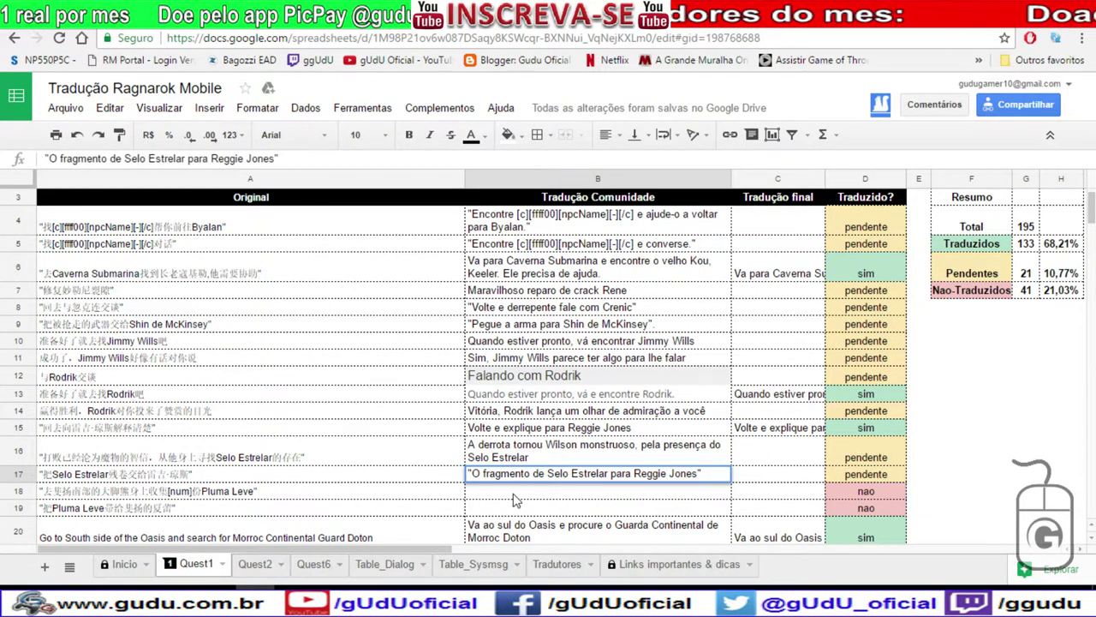
Copy the row 18 Original text over the first Chinese line in Baidu Translate and translate it into English.
{"action": "left_click", "coordinate": [370, 489]}
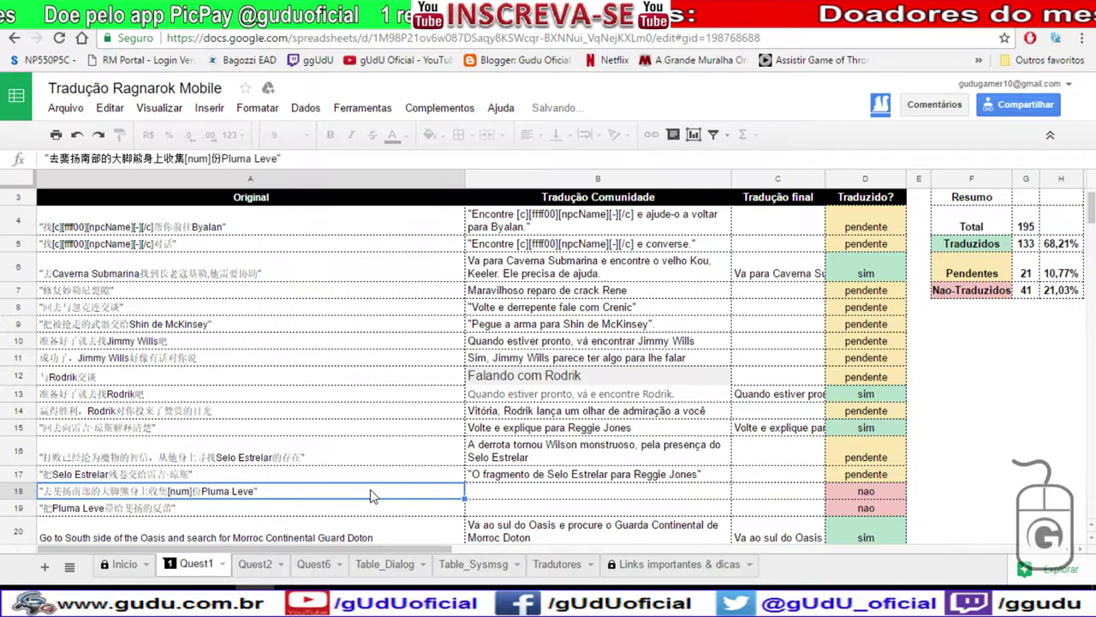
{"action": "key", "text": "ctrl+Tab"}
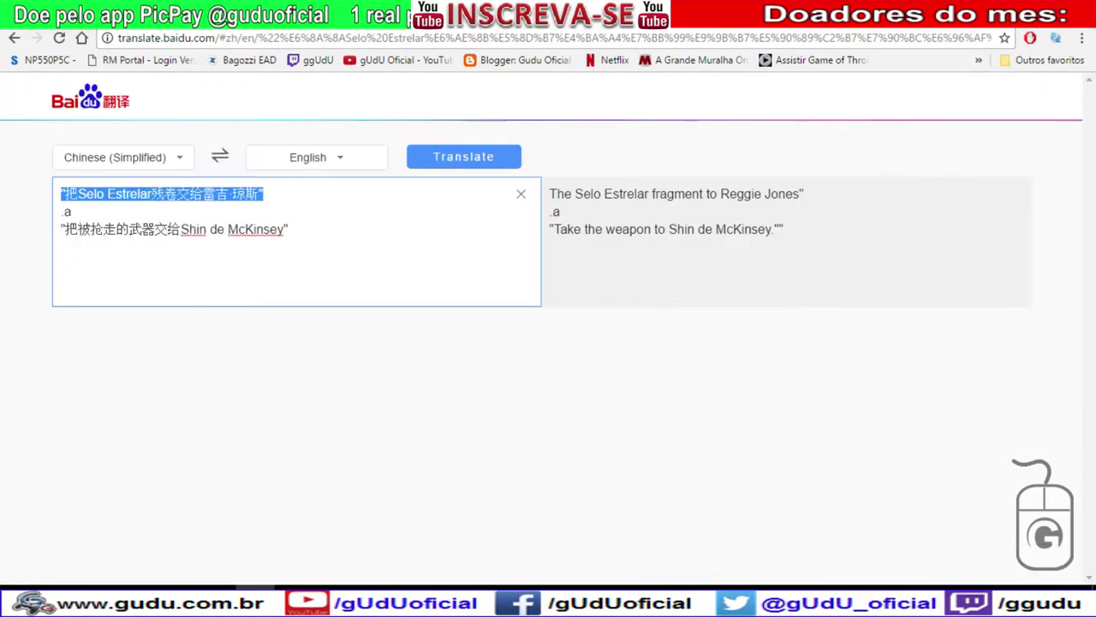
{"action": "type", "text": "\"去斐扬南部的大脚熊身上收集[num]份Pluma Leve\""}
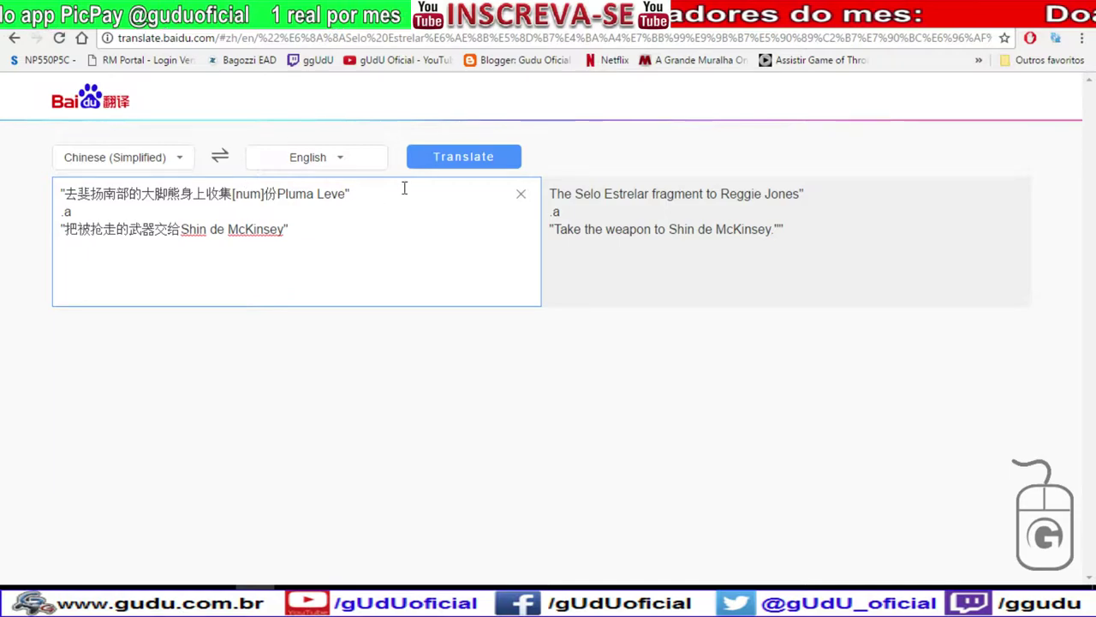
{"action": "left_click", "coordinate": [466, 161]}
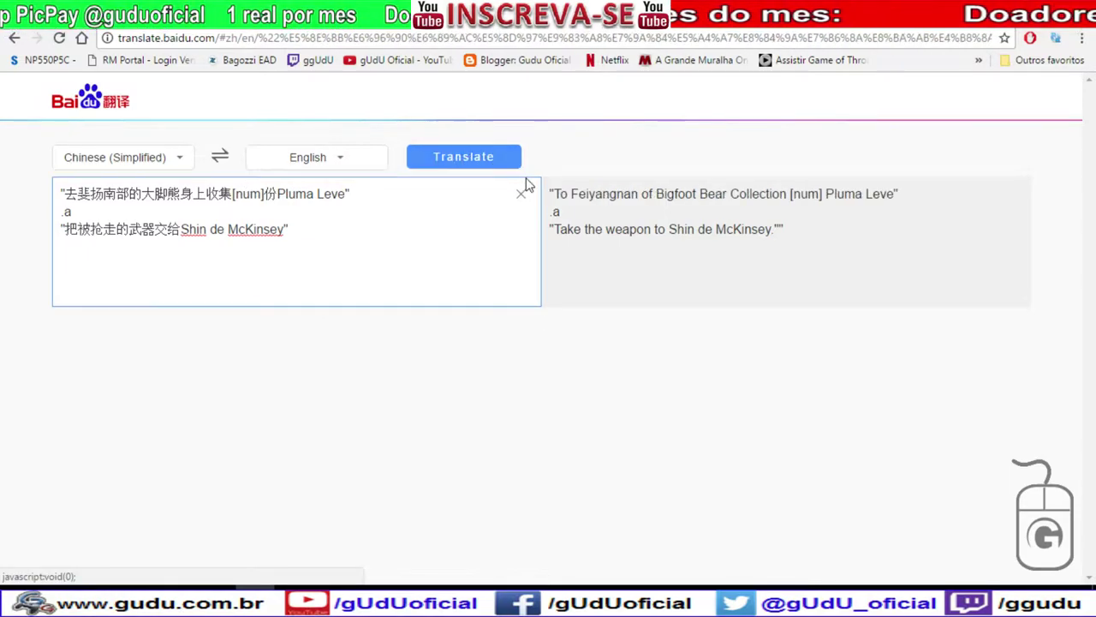
Copy Baidu's English line "To Feiyangnan of Bigfoot Bear Collection [num] Pluma Leve" over the Chinese line in Google Translate and set the source language to English.
{"action": "left_click_drag", "start_coordinate": [548, 194], "coordinate": [901, 193]}
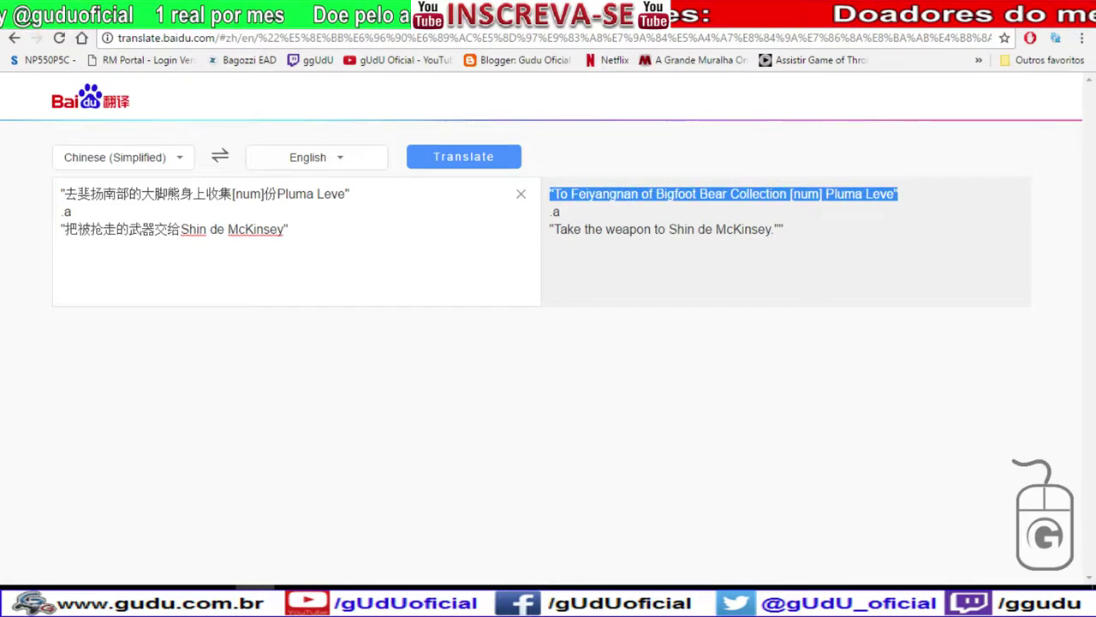
{"action": "key", "text": "ctrl+c"}
{"action": "key", "text": "ctrl+Tab"}
{"action": "left_click_drag", "start_coordinate": [252, 224], "coordinate": [31, 225]}
{"action": "key", "text": "ctrl+v"}
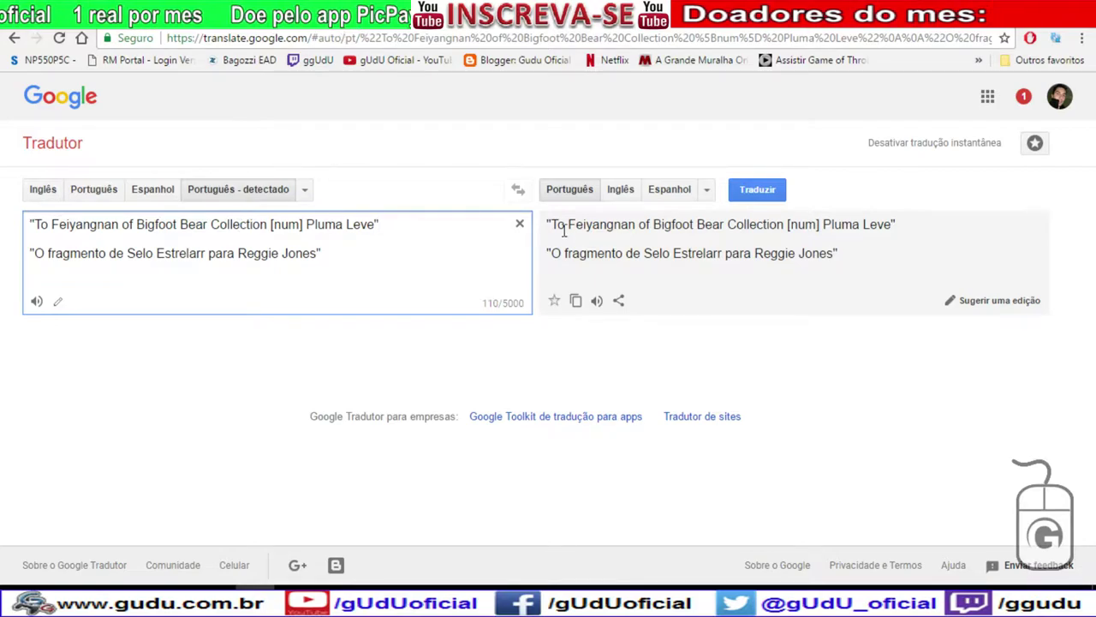
{"action": "left_click", "coordinate": [47, 191]}
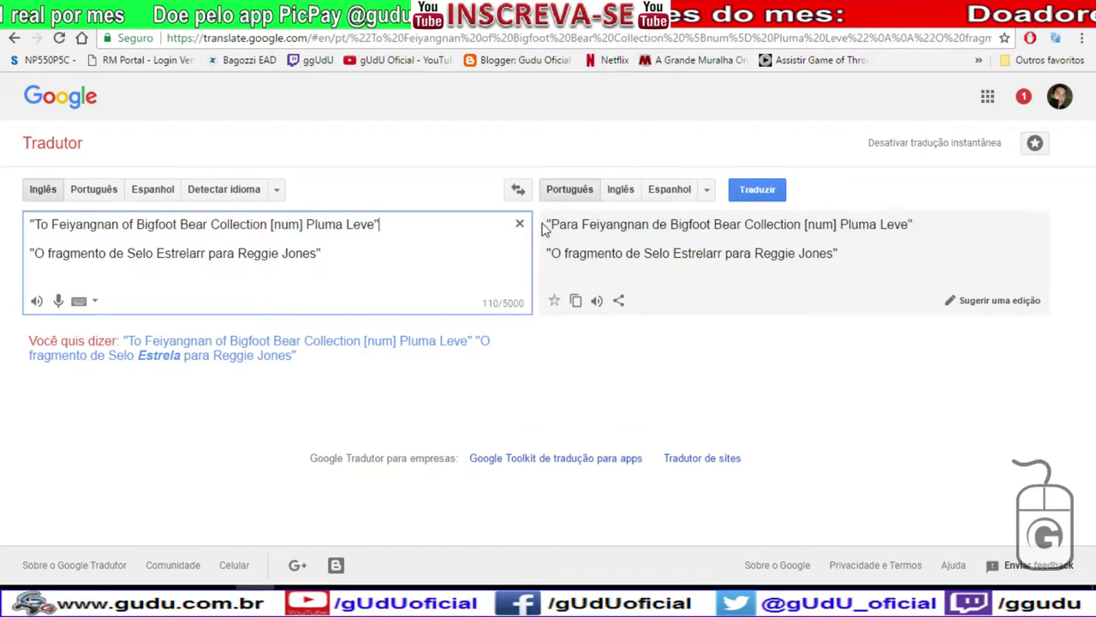
Copy the translation "Para Feiyangnan de Bigfoot Bear Collection [num] Pluma Leve" into the row 18 Tradução Comunidade cell of the spreadsheet.
{"action": "left_click_drag", "start_coordinate": [913, 225], "coordinate": [542, 225]}
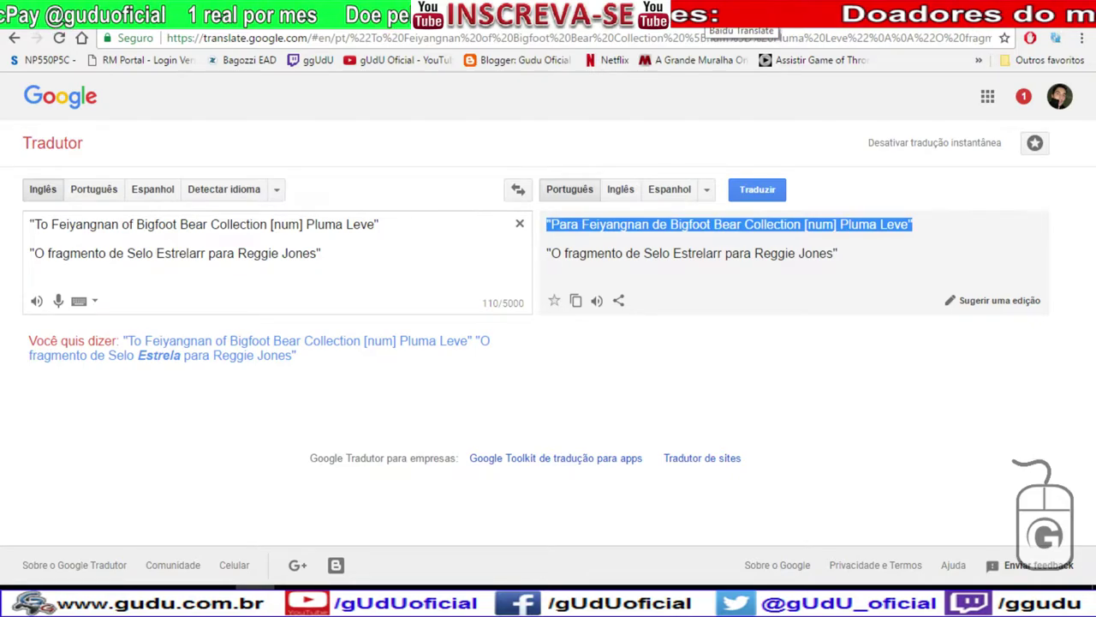
{"action": "key", "text": "ctrl+Tab"}
{"action": "key", "text": "ctrl+Tab"}
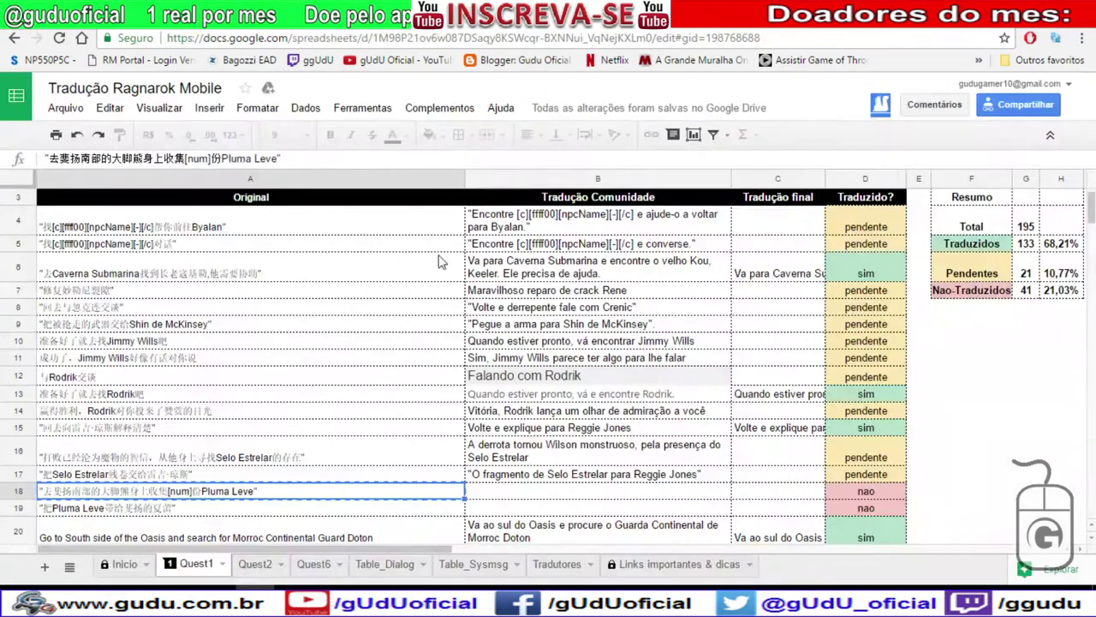
{"action": "left_click", "coordinate": [514, 498]}
{"action": "key", "text": "ctrl+v"}
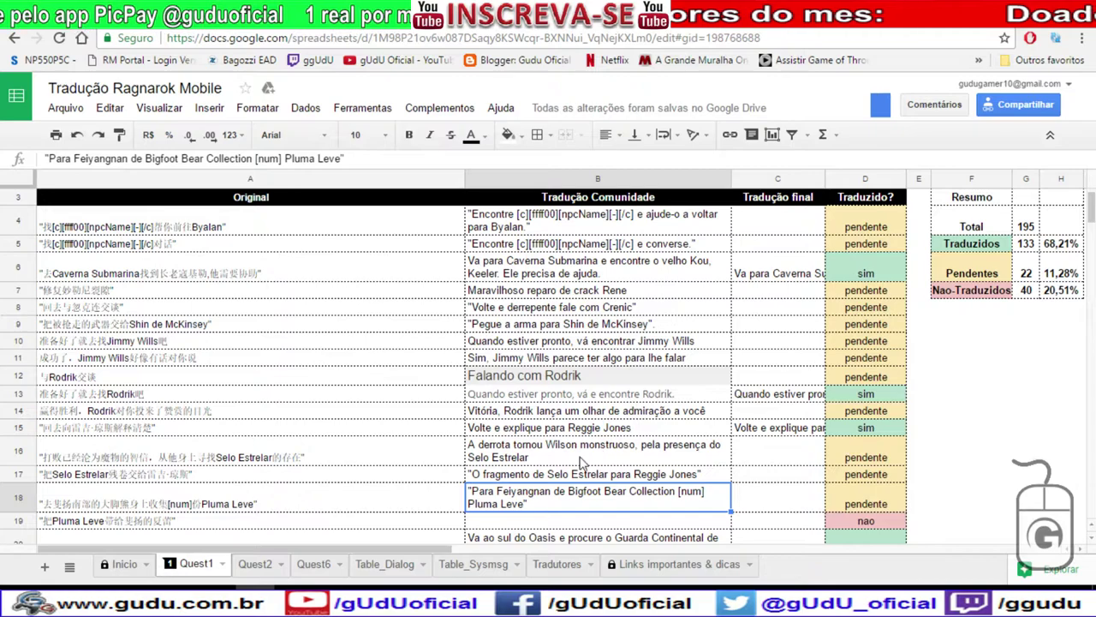
Replace "Collection" with "Coleção" in the row 18 community translation.
{"action": "double_click", "coordinate": [674, 497]}
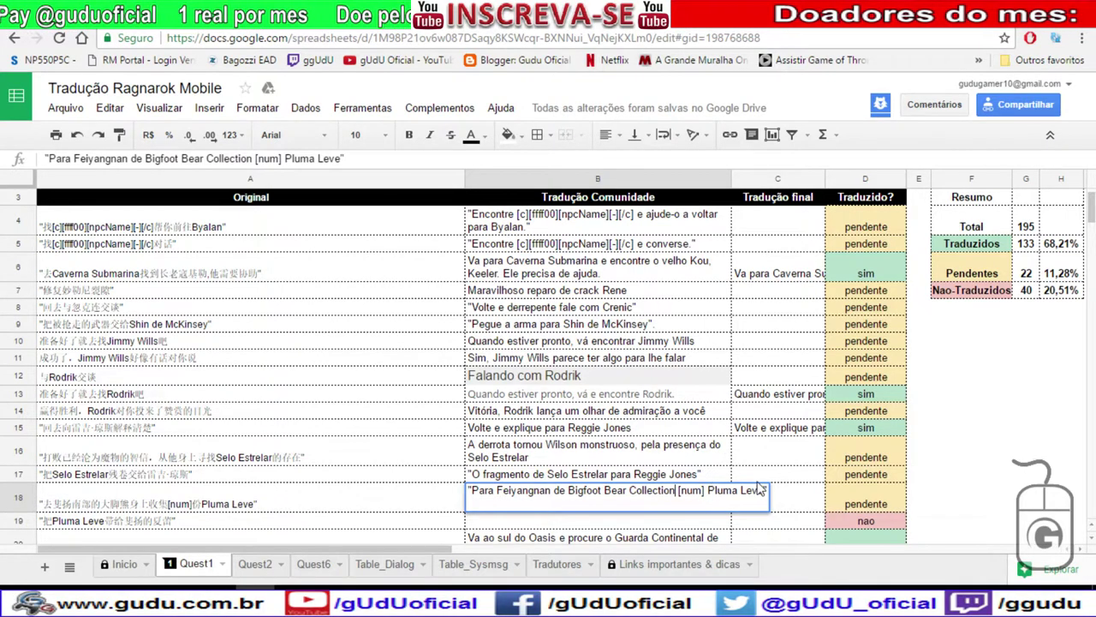
{"action": "double_click", "coordinate": [632, 491]}
{"action": "type", "text": "Coelção"}
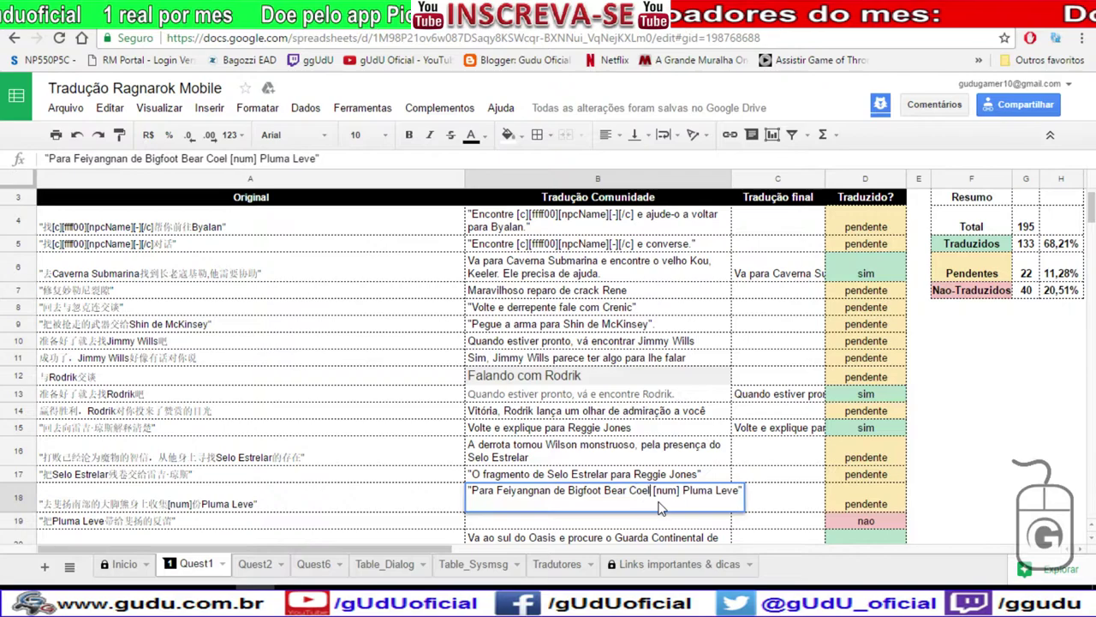
{"action": "key", "text": "BackSpace"}
{"action": "key", "text": "BackSpace"}
{"action": "key", "text": "BackSpace"}
{"action": "key", "text": "BackSpace"}
{"action": "key", "text": "BackSpace"}
{"action": "type", "text": "leção"}
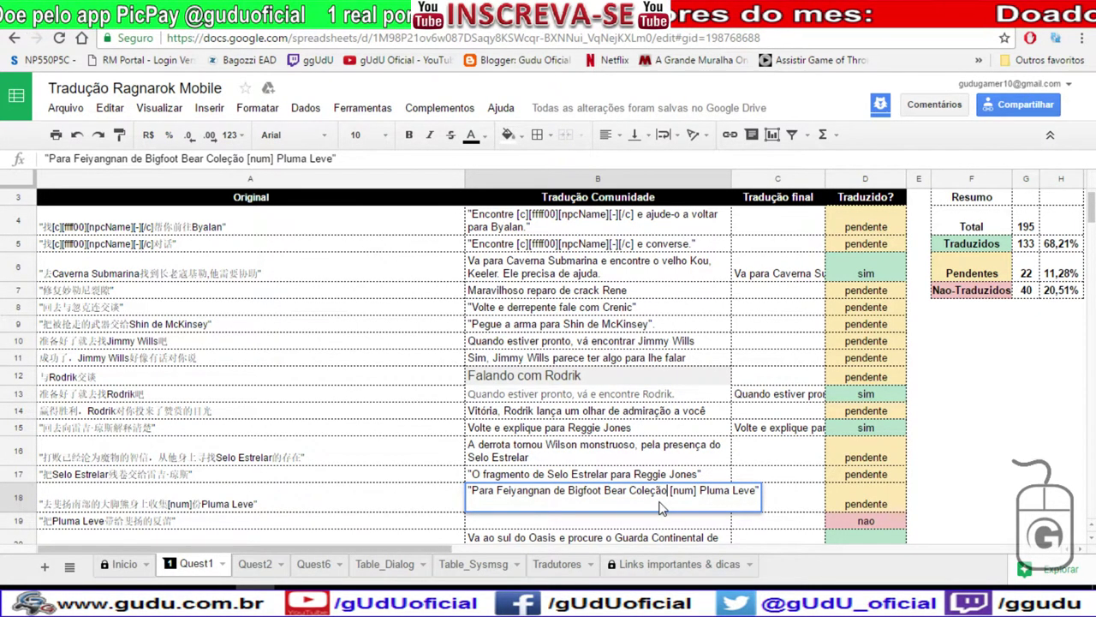
{"action": "scroll", "coordinate": [535, 471], "scroll_direction": "down", "scroll_amount": 3}
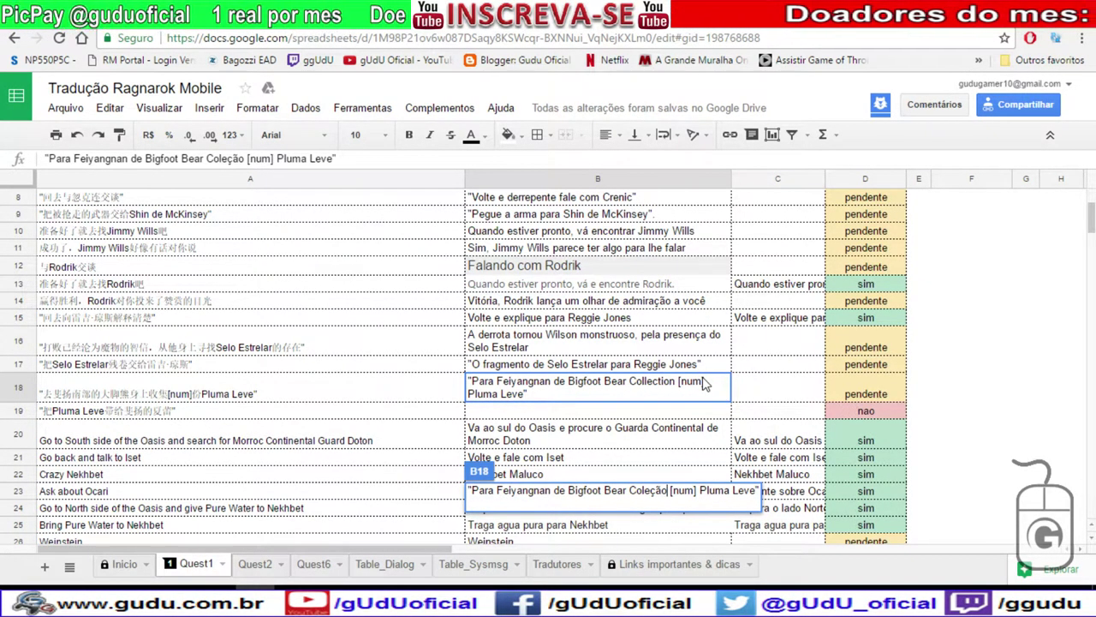
{"action": "left_click", "coordinate": [549, 410]}
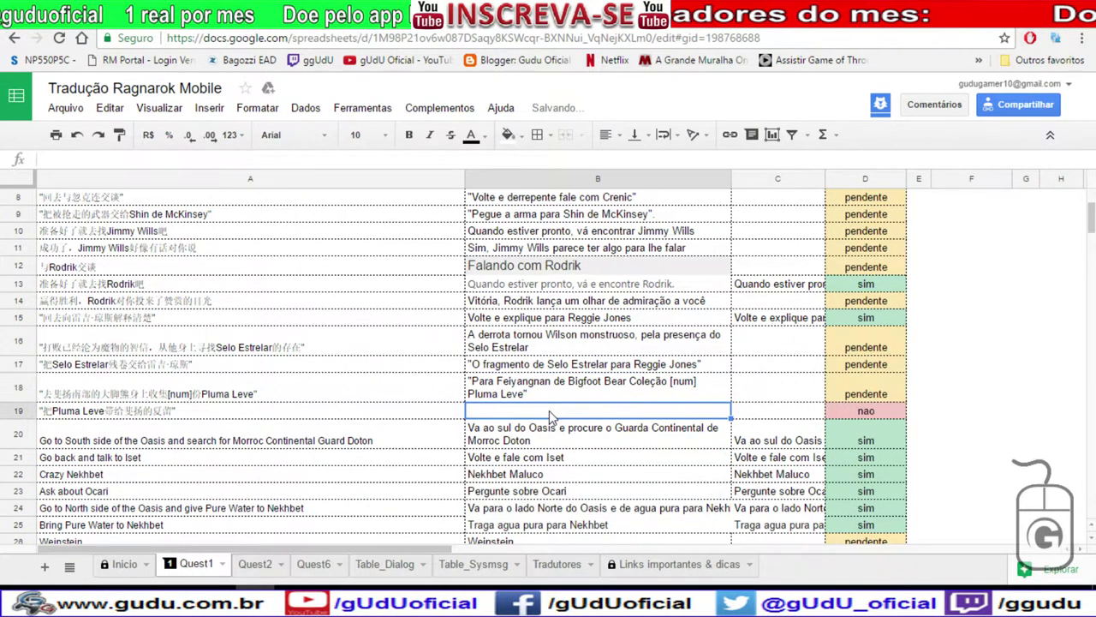
Copy row 19's original Chinese text and paste it over the first source line in Google Translate.
{"action": "left_click", "coordinate": [238, 414]}
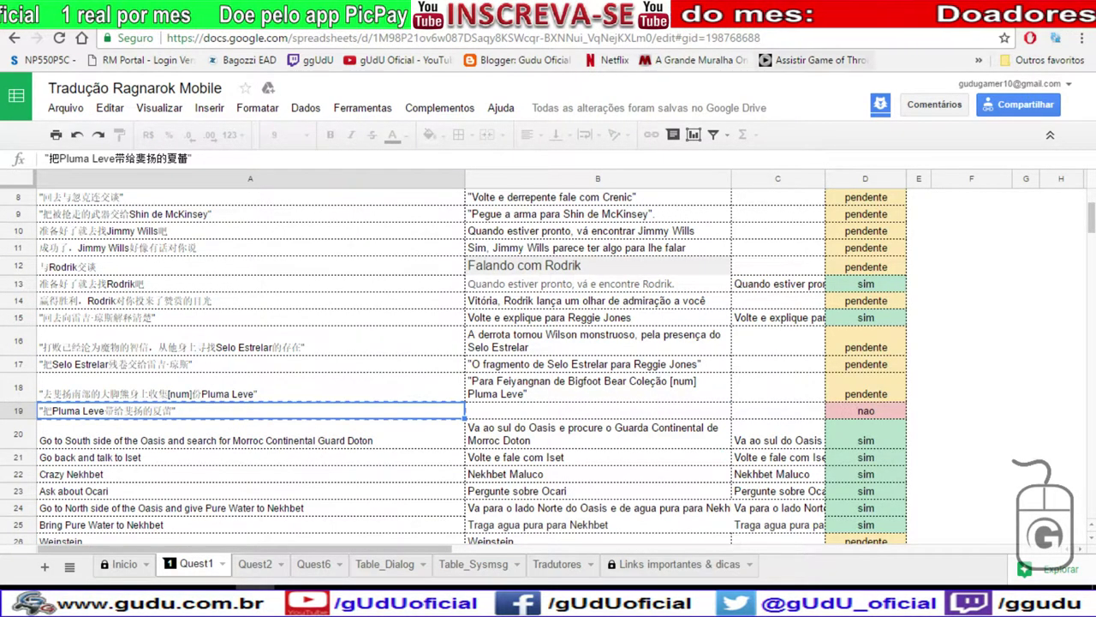
{"action": "scroll", "coordinate": [651, 248], "scroll_direction": "down", "scroll_amount": 1}
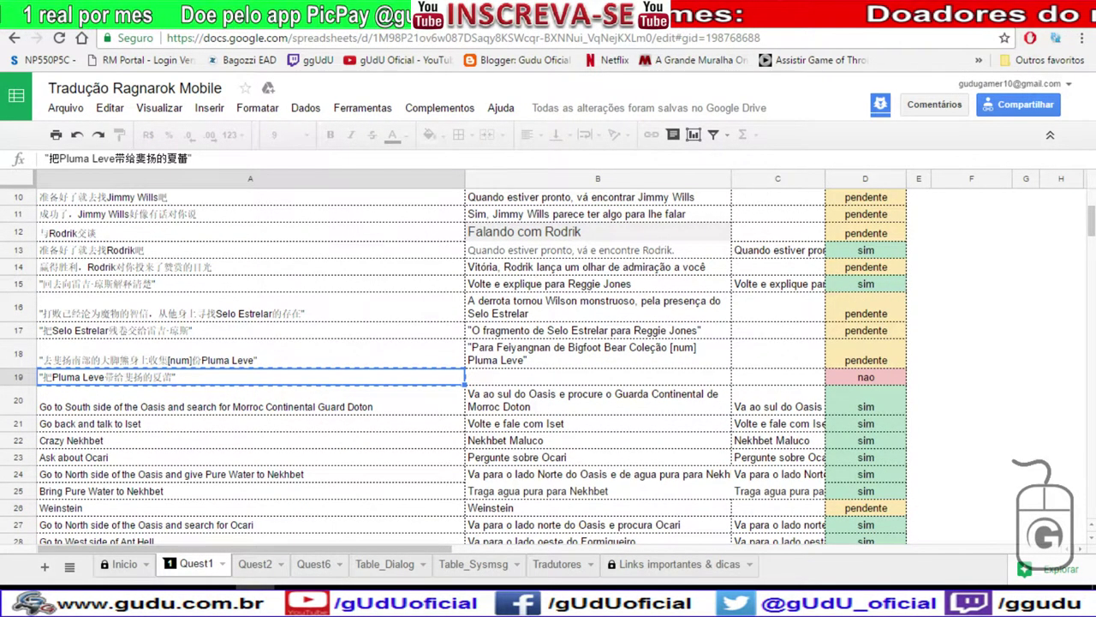
{"action": "scroll", "coordinate": [597, 337], "scroll_direction": "up", "scroll_amount": 1}
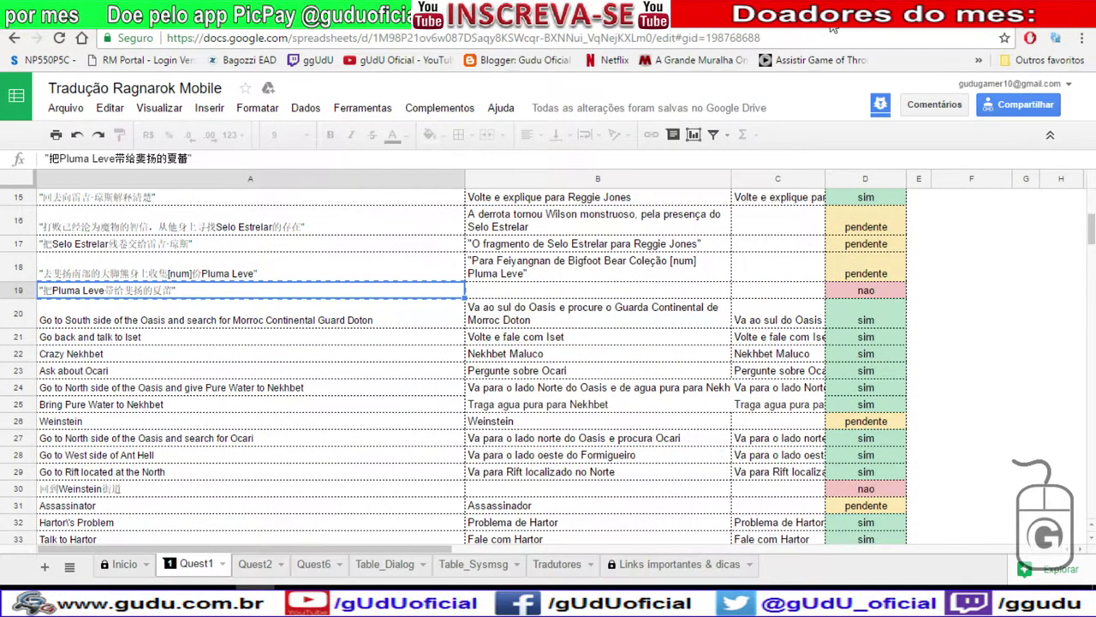
{"action": "left_click", "coordinate": [865, 15]}
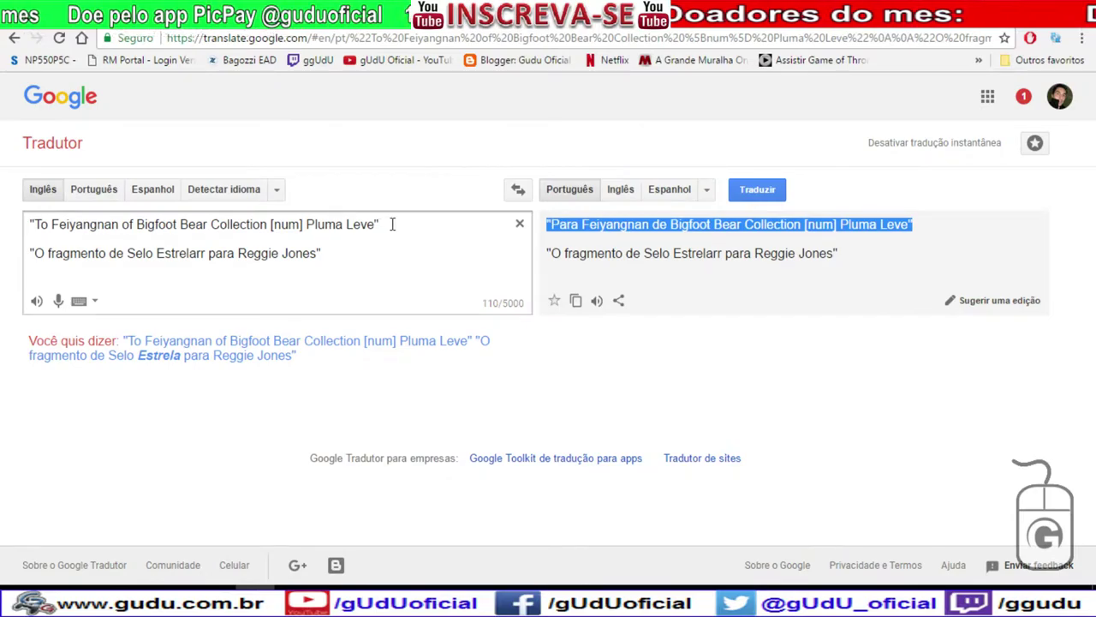
{"action": "left_click_drag", "start_coordinate": [392, 225], "coordinate": [31, 224]}
{"action": "key", "text": "ctrl+v"}
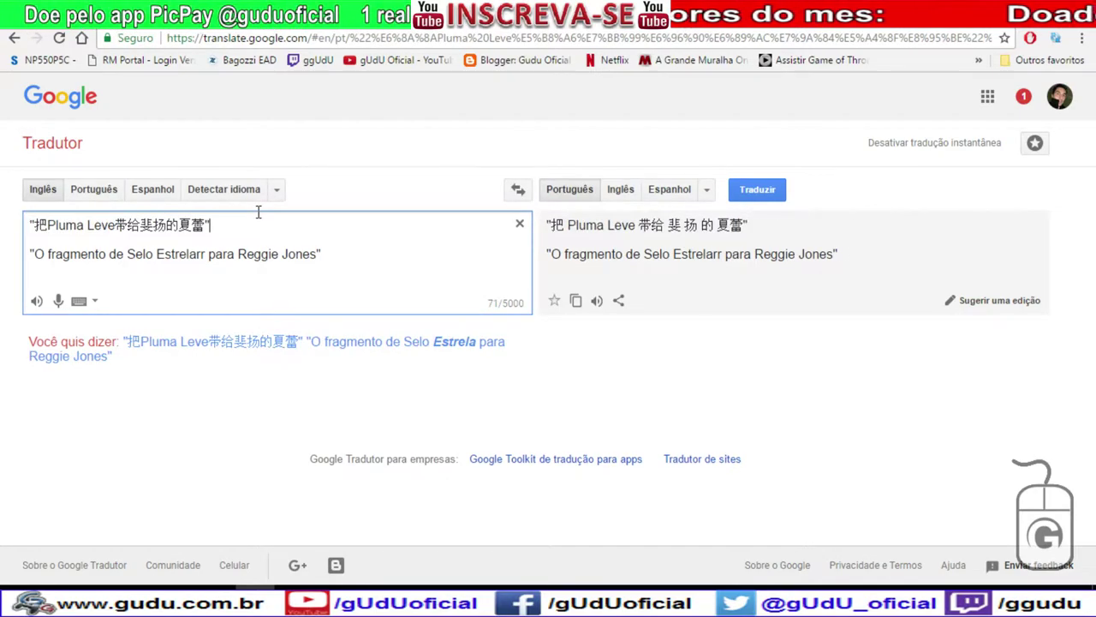
Switch to Baidu Translate, replace the first source line with the copied text and translate it from Chinese to English.
{"action": "key", "text": "ctrl+Tab"}
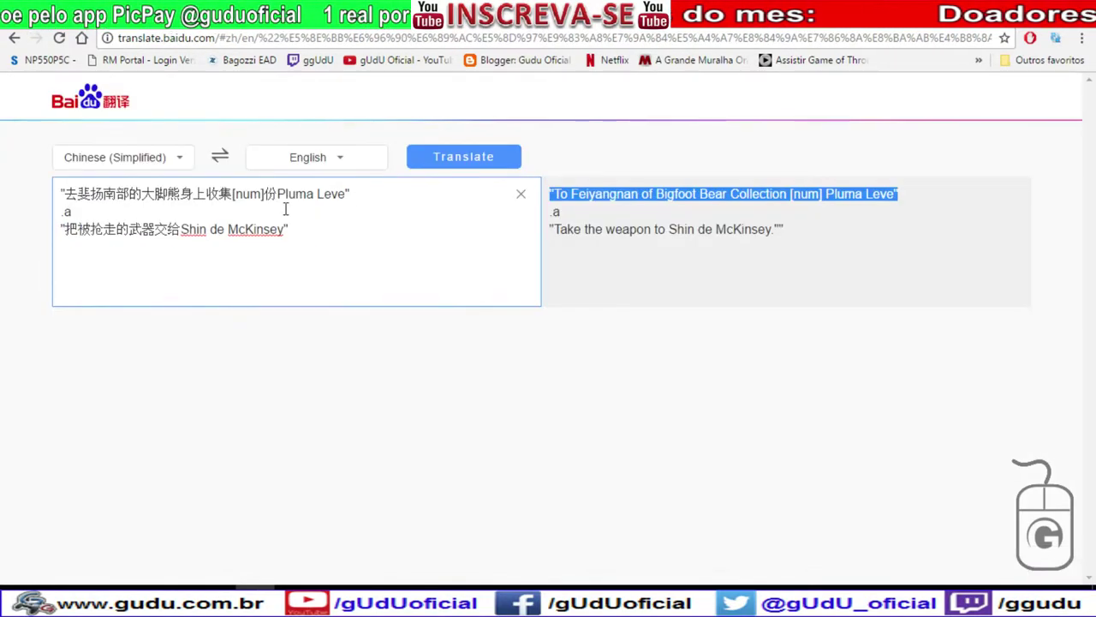
{"action": "left_click_drag", "start_coordinate": [363, 198], "coordinate": [61, 194]}
{"action": "key", "text": "ctrl+v"}
{"action": "left_click", "coordinate": [460, 158]}
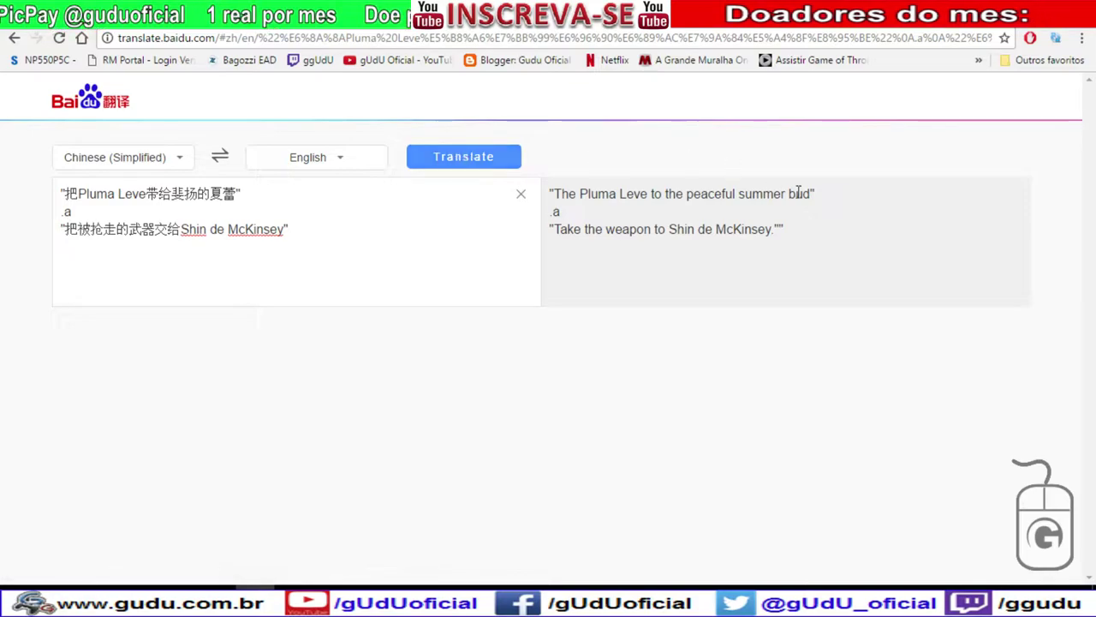
Copy Baidu's English sentence about the Pluma Leve into Google Translate over the Chinese line and translate it to Portuguese.
{"action": "left_click_drag", "start_coordinate": [835, 196], "coordinate": [550, 190]}
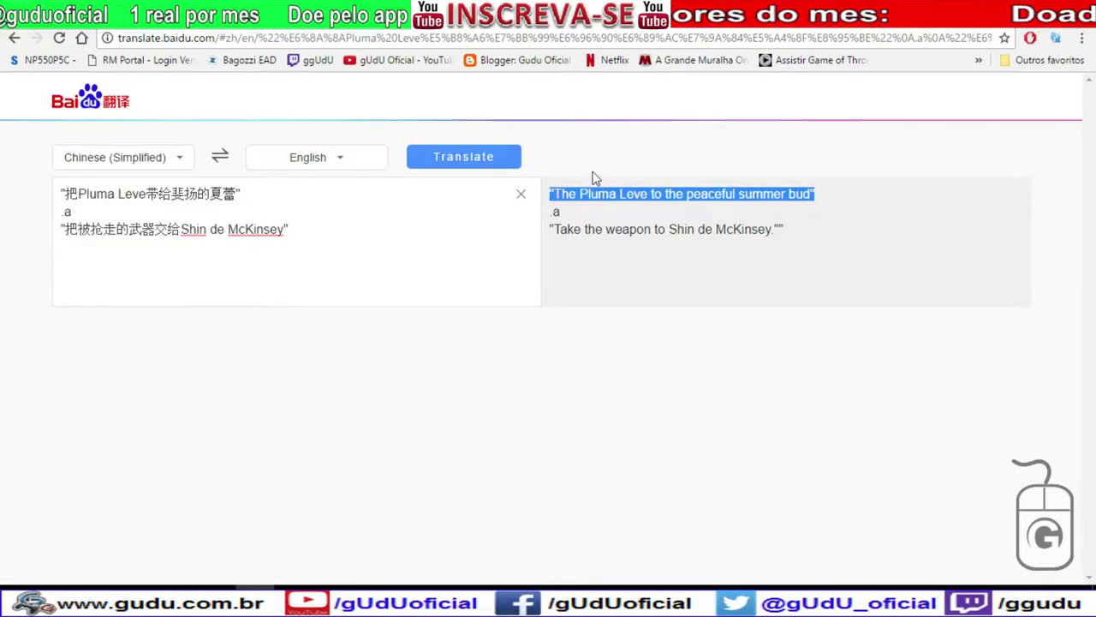
{"action": "key", "text": "ctrl+Tab"}
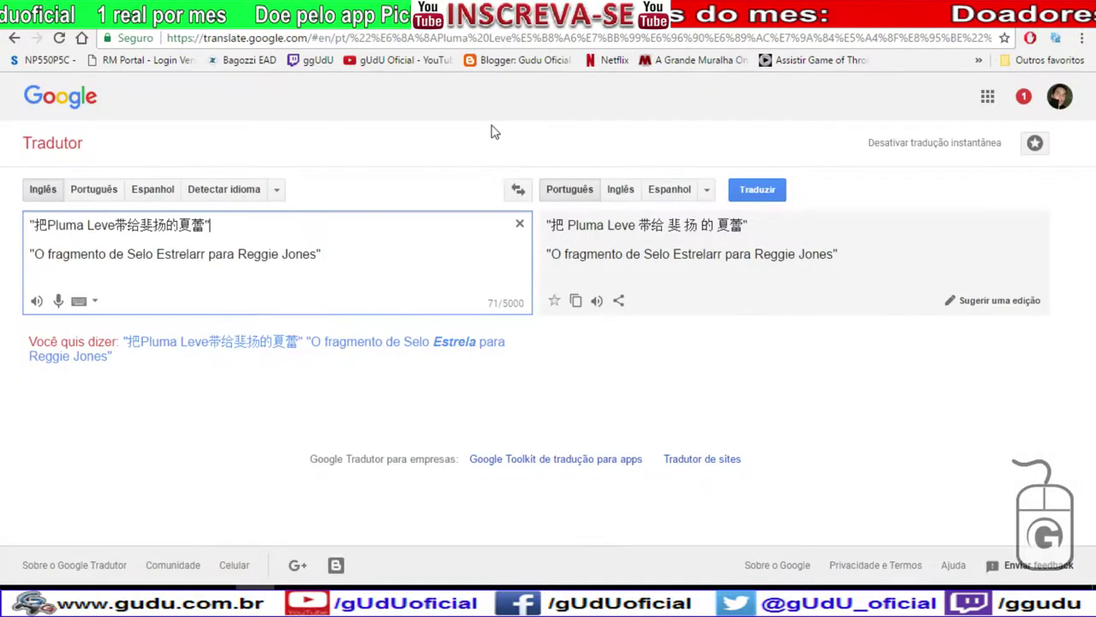
{"action": "left_click_drag", "start_coordinate": [214, 226], "coordinate": [4, 224]}
{"action": "key", "text": "ctrl+v"}
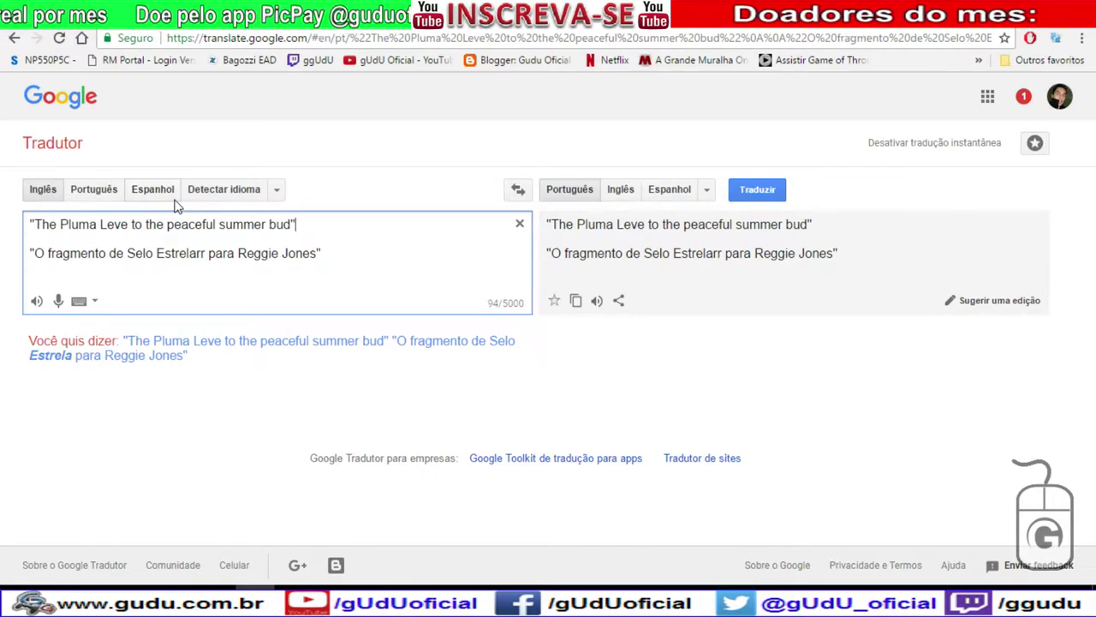
{"action": "left_click", "coordinate": [758, 190]}
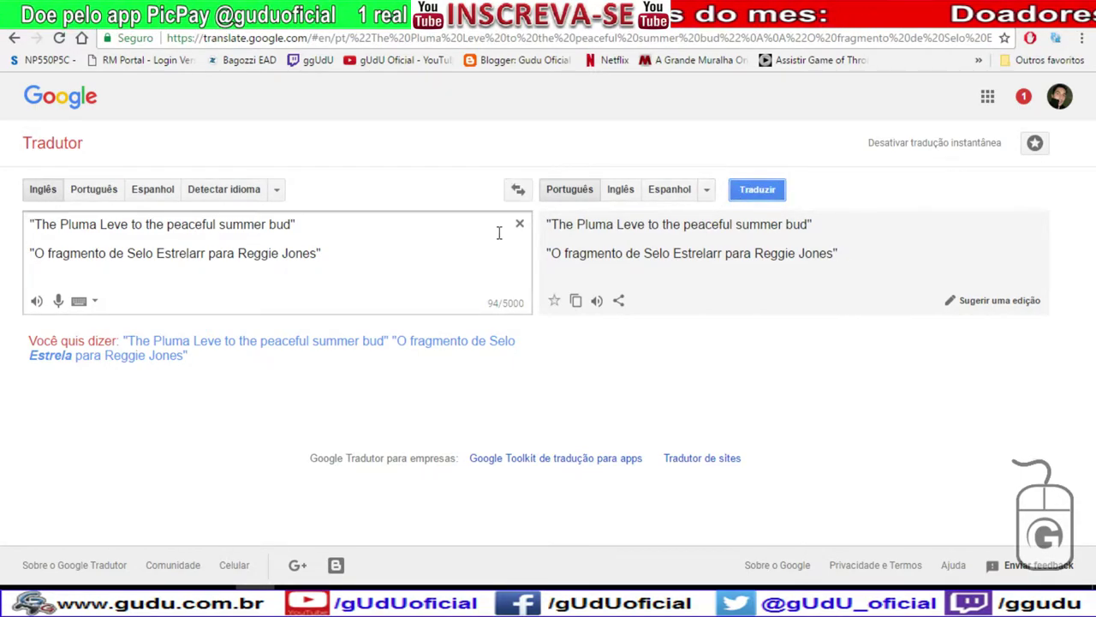
Delete the "O fragmento de Selo Estrelarr" source line and remove the quotation marks around the remaining English sentence.
{"action": "left_click_drag", "start_coordinate": [336, 256], "coordinate": [7, 266]}
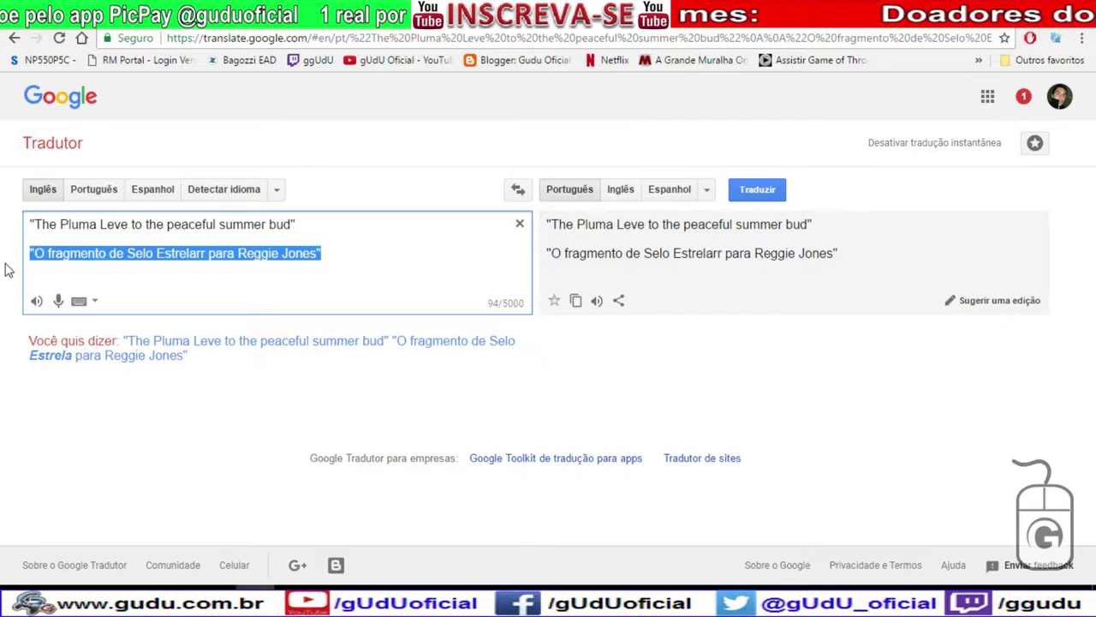
{"action": "key", "text": "BackSpace"}
{"action": "left_click", "coordinate": [753, 198]}
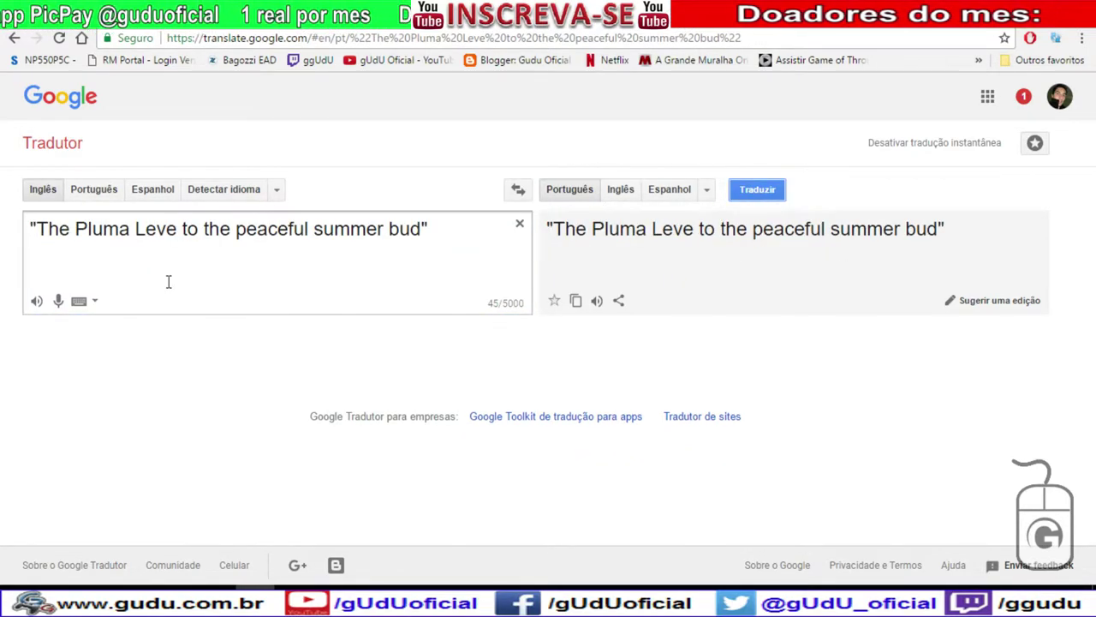
{"action": "left_click", "coordinate": [36, 229]}
{"action": "key", "text": "BackSpace"}
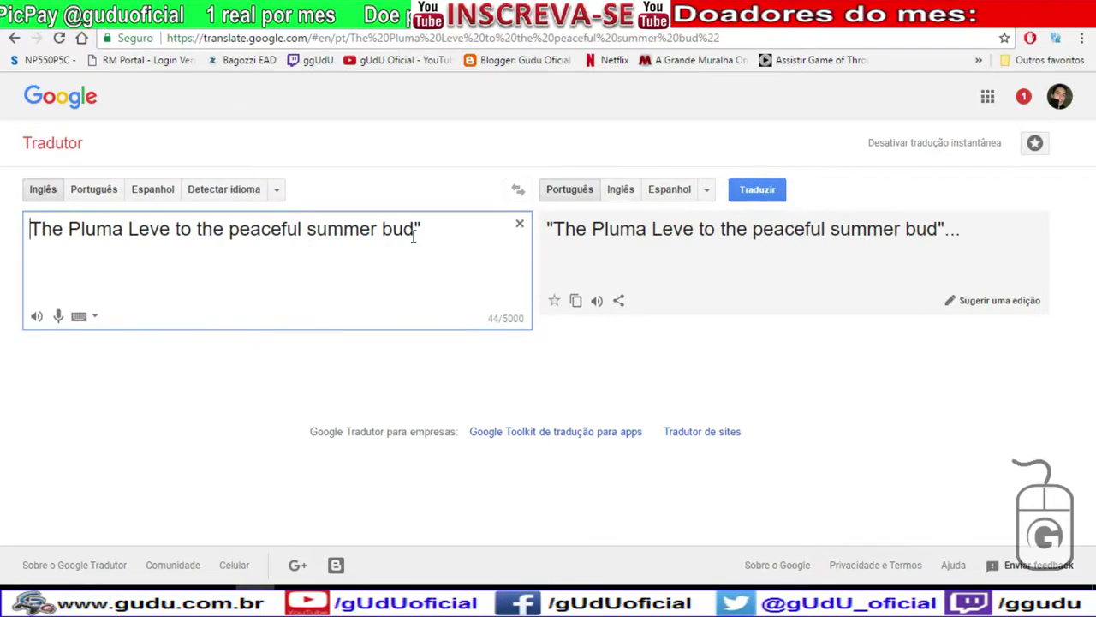
{"action": "left_click", "coordinate": [448, 231]}
{"action": "key", "text": "BackSpace"}
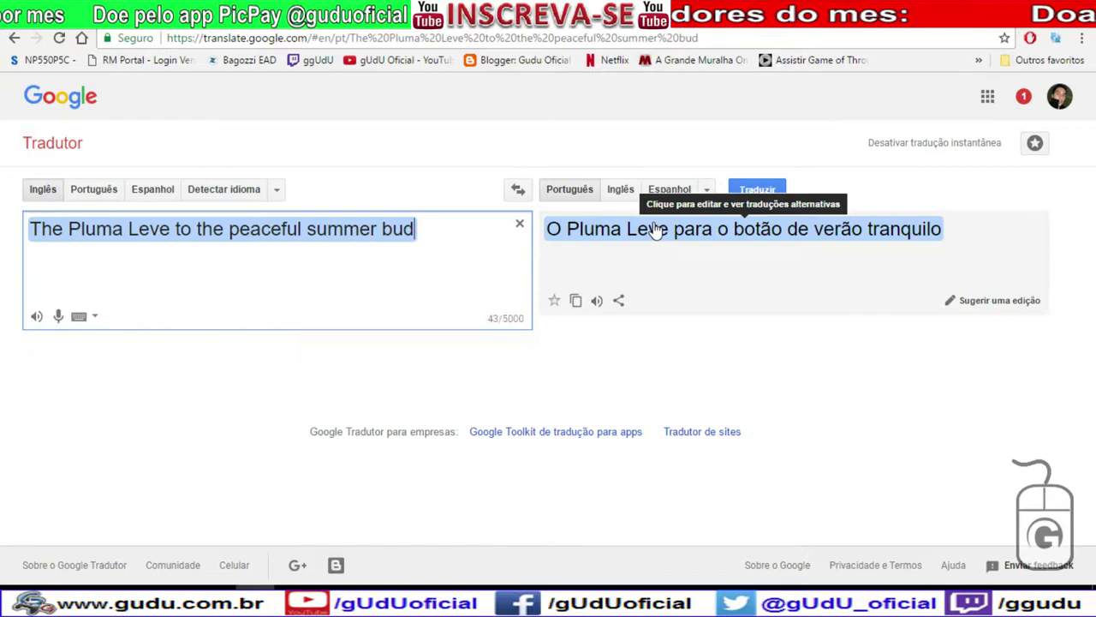
Split the English sentence before "to" and before "summer" to check the partial translations, and rejoin it on one line.
{"action": "left_click", "coordinate": [176, 229]}
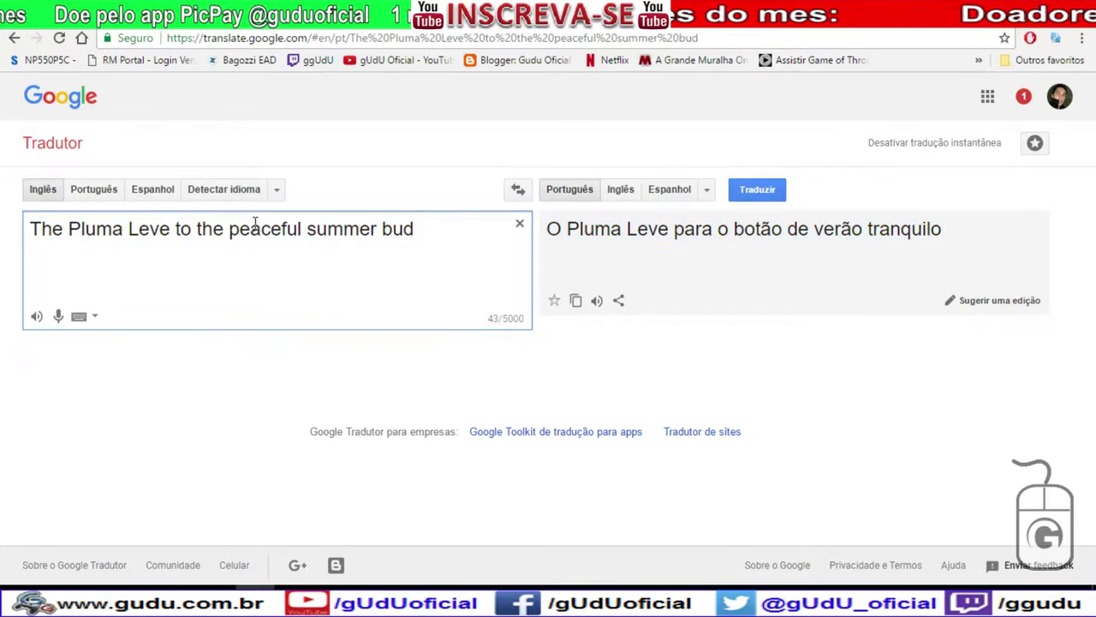
{"action": "key", "text": "Return"}
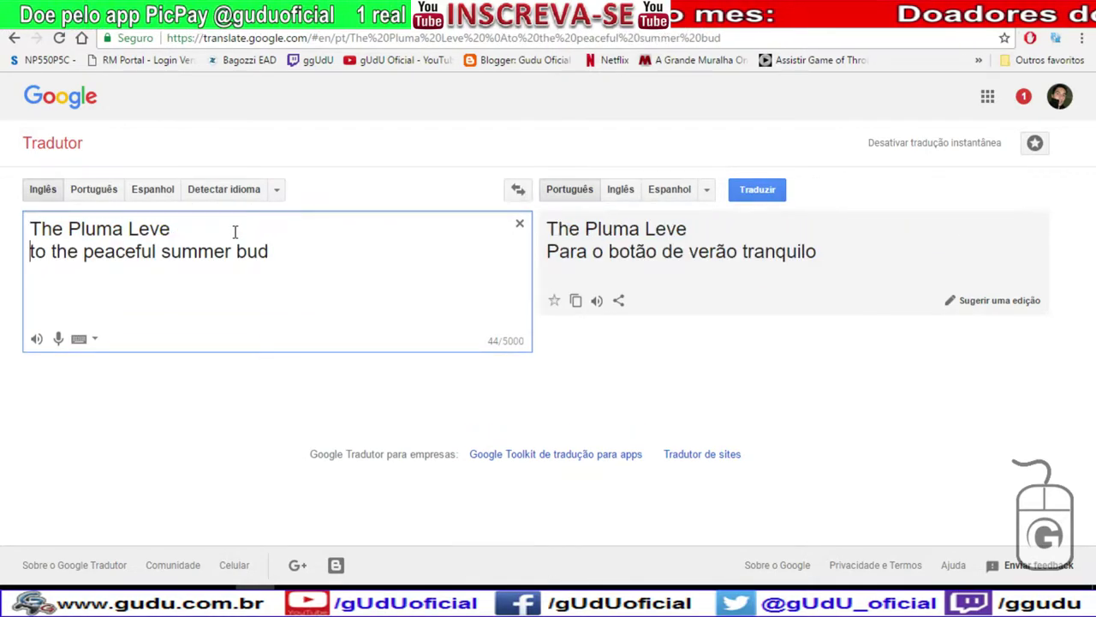
{"action": "key", "text": "Return"}
{"action": "left_click", "coordinate": [160, 273]}
{"action": "key", "text": "Return"}
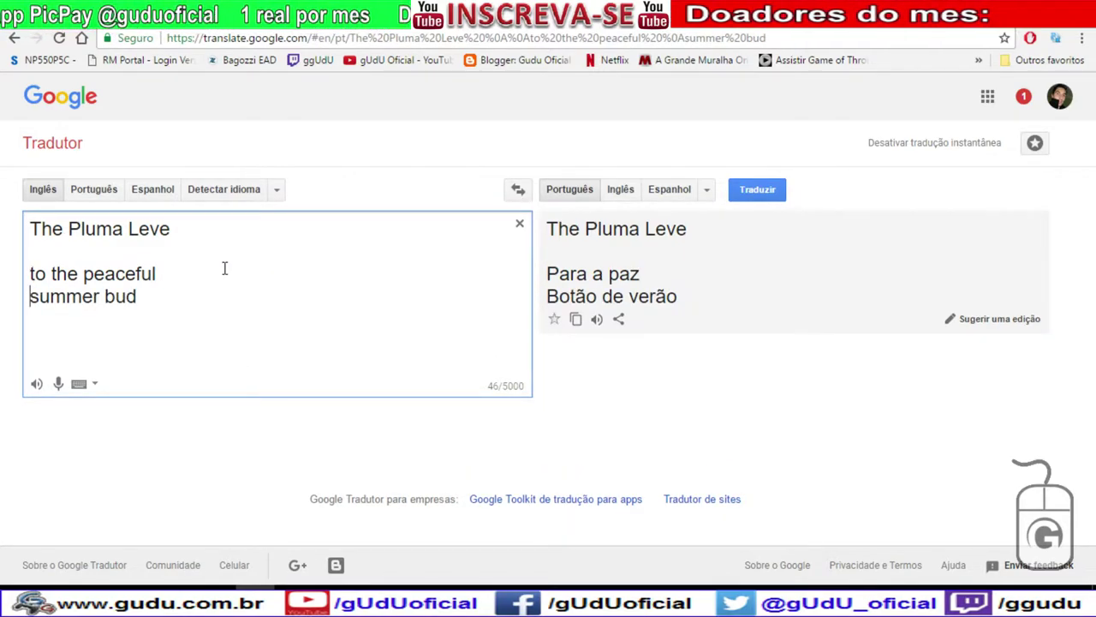
{"action": "key", "text": "BackSpace"}
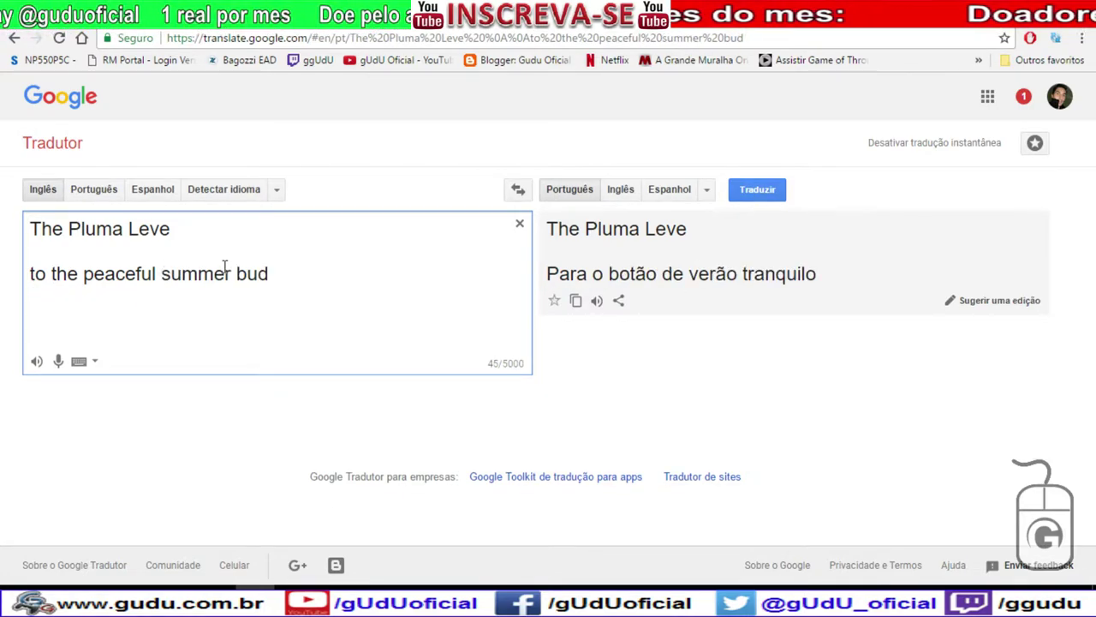
{"action": "left_click", "coordinate": [210, 229]}
{"action": "key", "text": "Delete"}
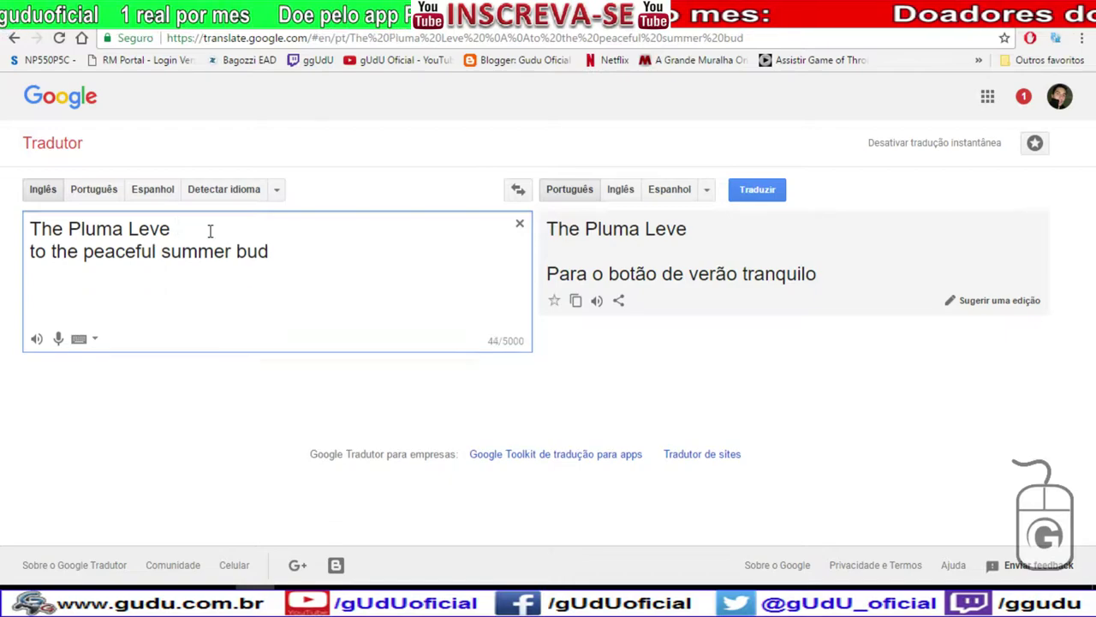
{"action": "key", "text": "Delete"}
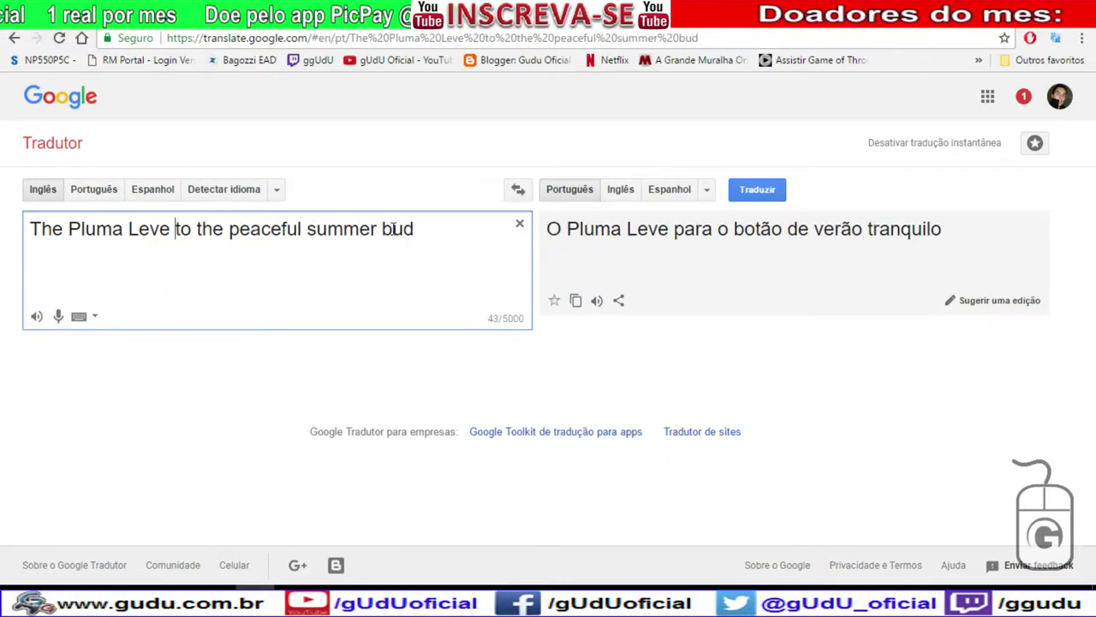
Move "summer bud" onto its own line to check its translation apart from "The Pluma Leve to the peaceful".
{"action": "triple_click", "coordinate": [796, 243]}
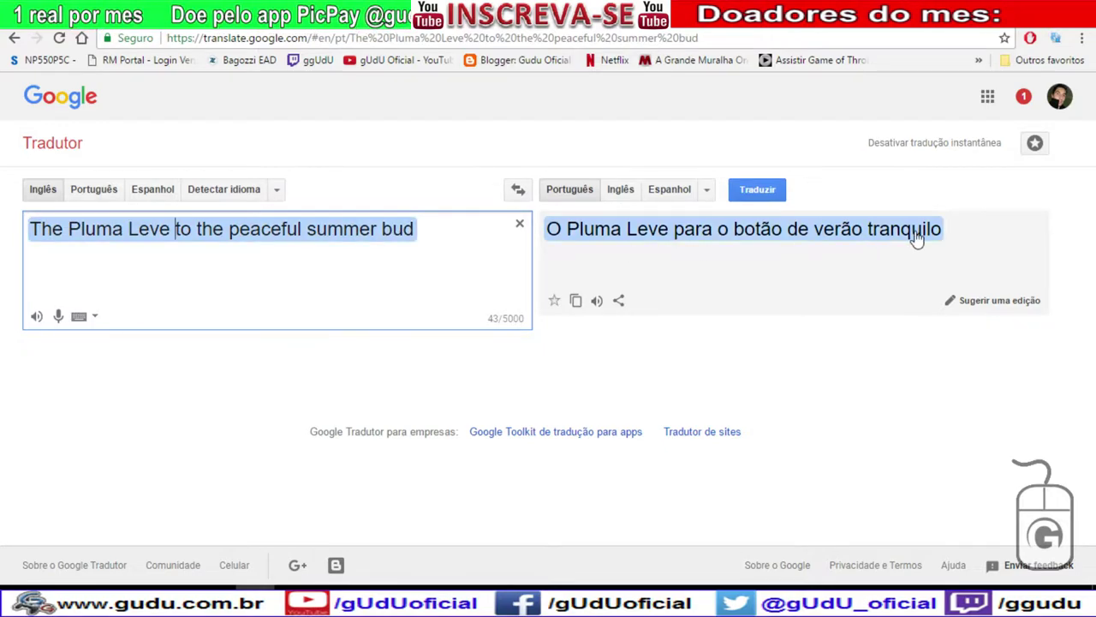
{"action": "left_click", "coordinate": [981, 226]}
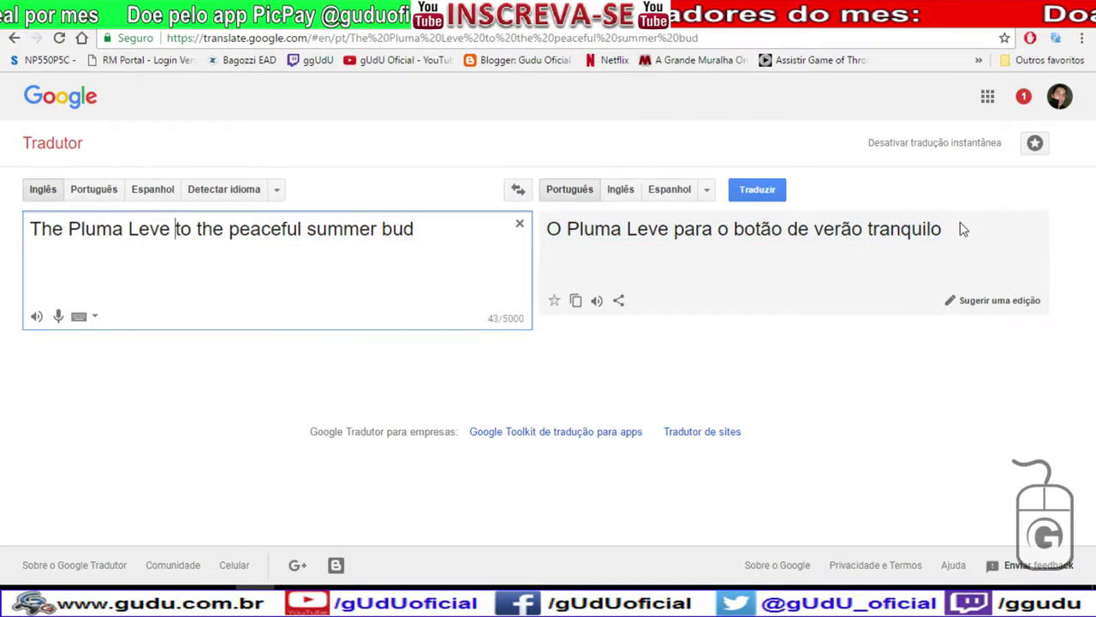
{"action": "left_click", "coordinate": [305, 227]}
{"action": "key", "text": "Return"}
{"action": "key", "text": "Return"}
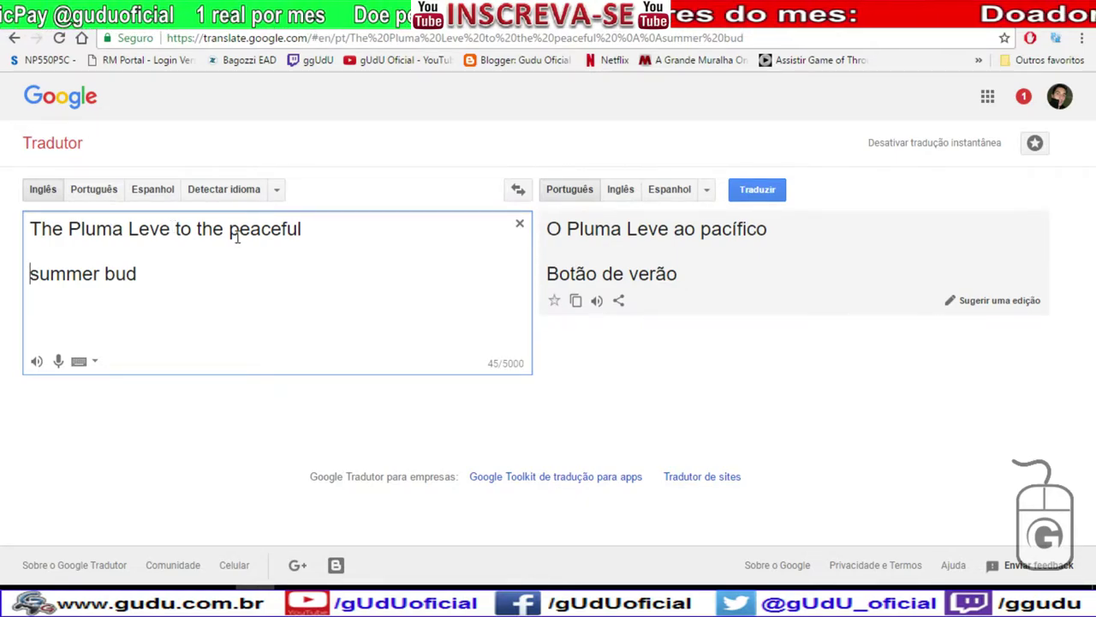
{"action": "key", "text": "BackSpace"}
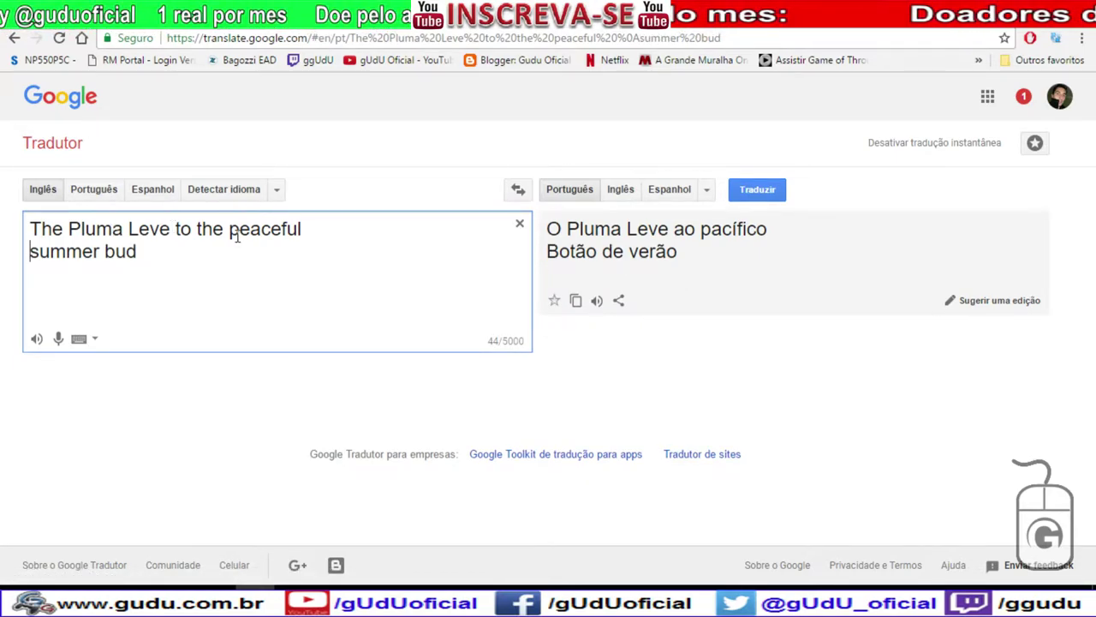
Separate "bud" from "summer" to check each word's translation, and put the whole sentence back on one line.
{"action": "left_click", "coordinate": [104, 251]}
{"action": "key", "text": "Return"}
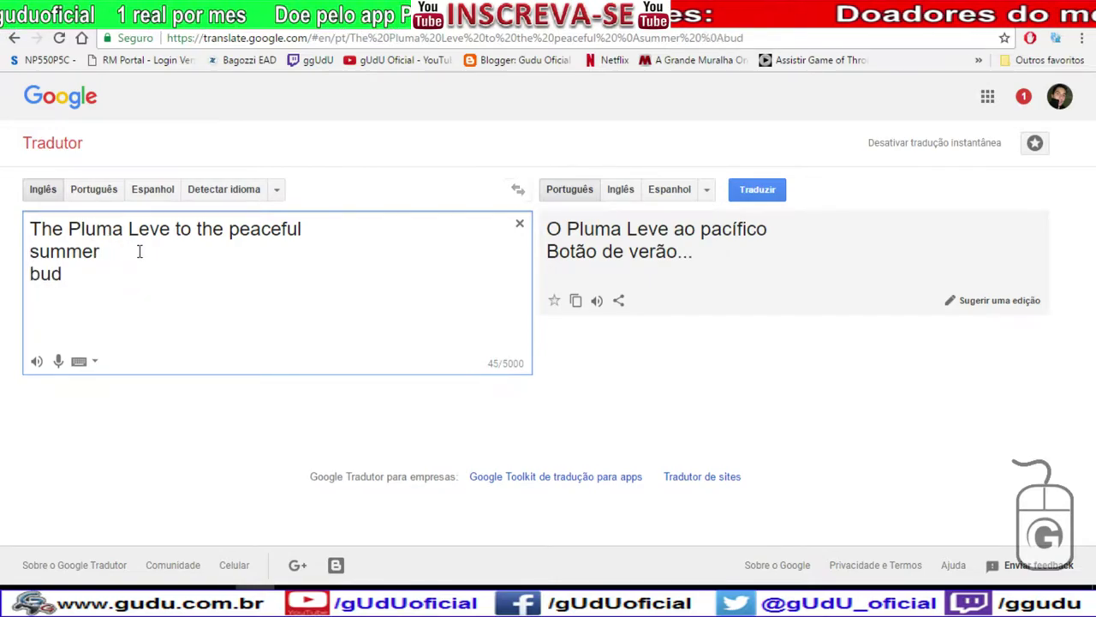
{"action": "key", "text": "Return"}
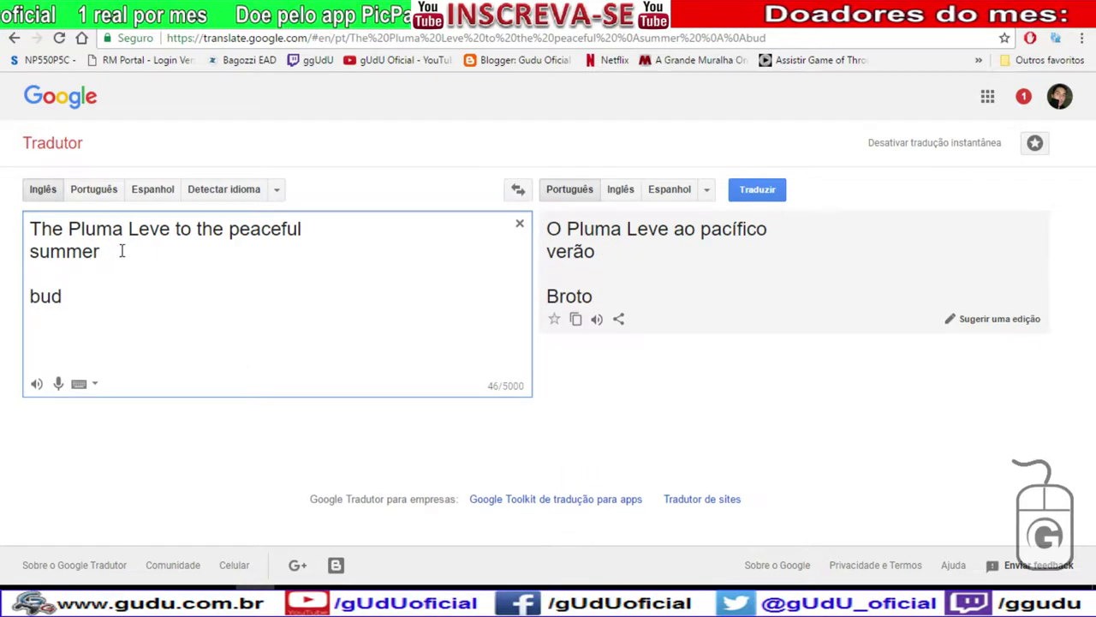
{"action": "key", "text": "Delete"}
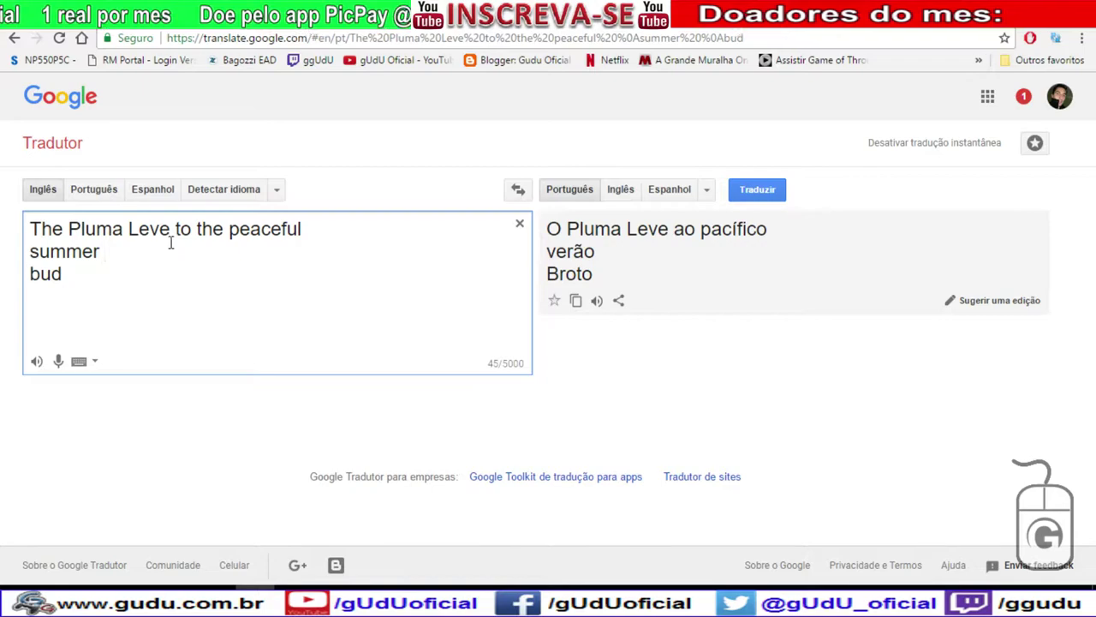
{"action": "key", "text": "Delete"}
{"action": "left_click", "coordinate": [317, 230]}
{"action": "key", "text": "Delete"}
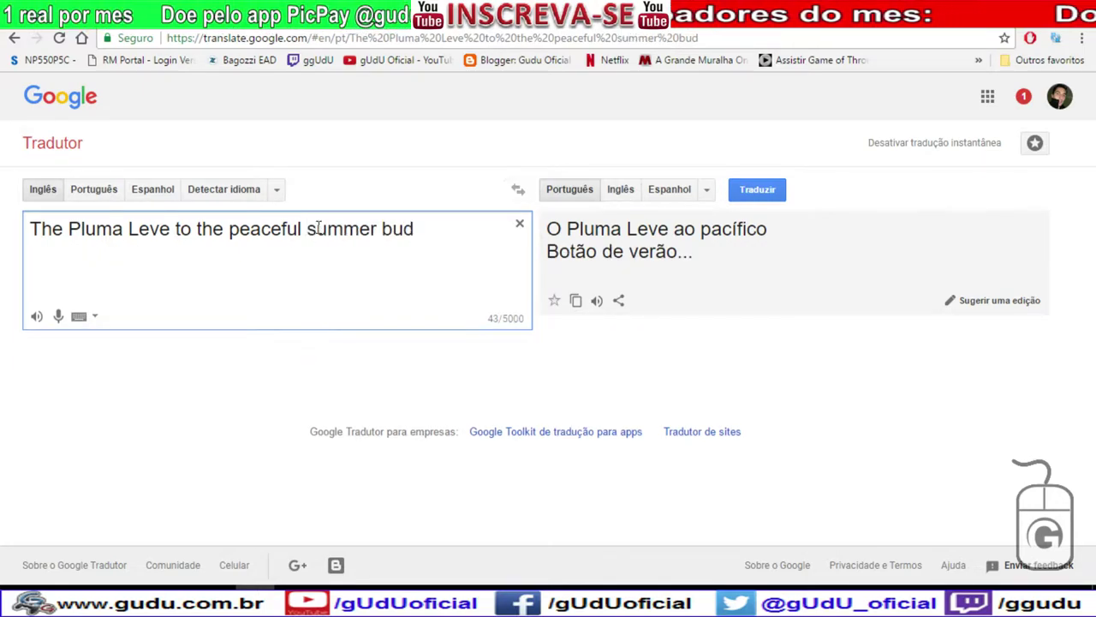
Break the English sentence before "bud" with one and two line breaks to compare the translations, and rejoin it.
{"action": "left_click", "coordinate": [378, 229]}
{"action": "key", "text": "Return"}
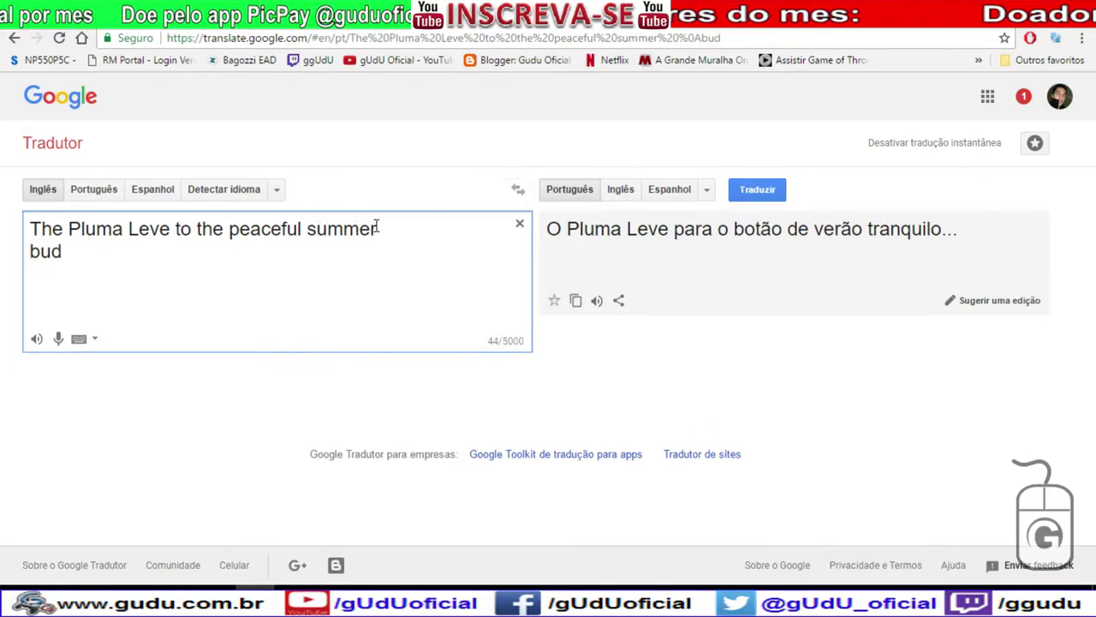
{"action": "key", "text": "Return"}
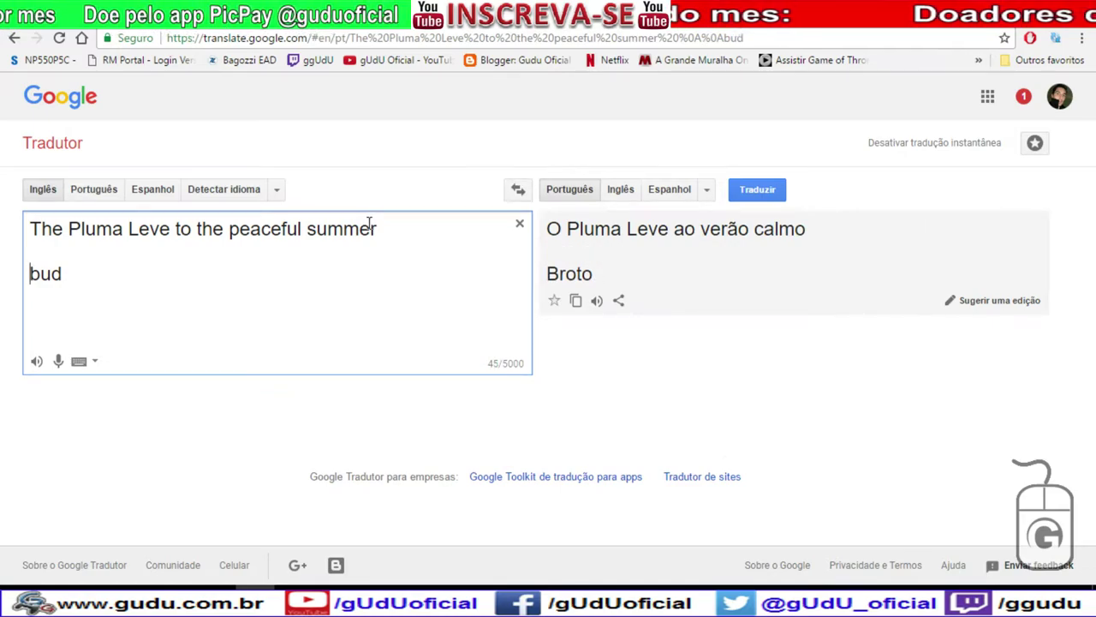
{"action": "key", "text": "Delete"}
{"action": "key", "text": "Delete"}
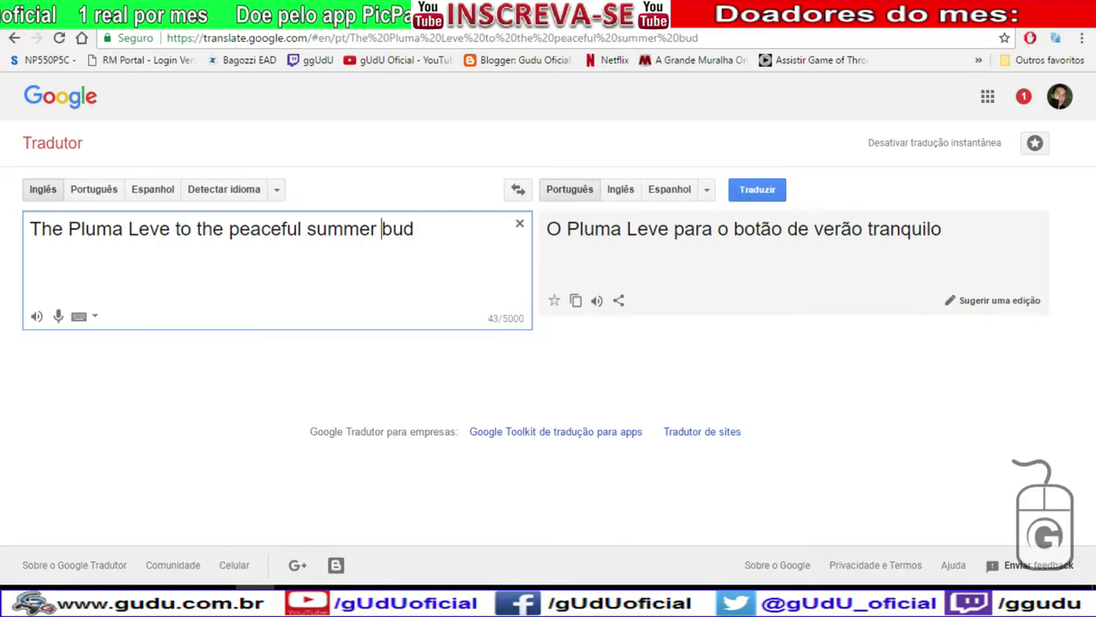
In the Ragnarok Mobile translation spreadsheet, enter "A Pluma Leve para o inicio do verão tranquilo" as the Portuguese text in B19.
{"action": "key", "text": "ctrl+Tab"}
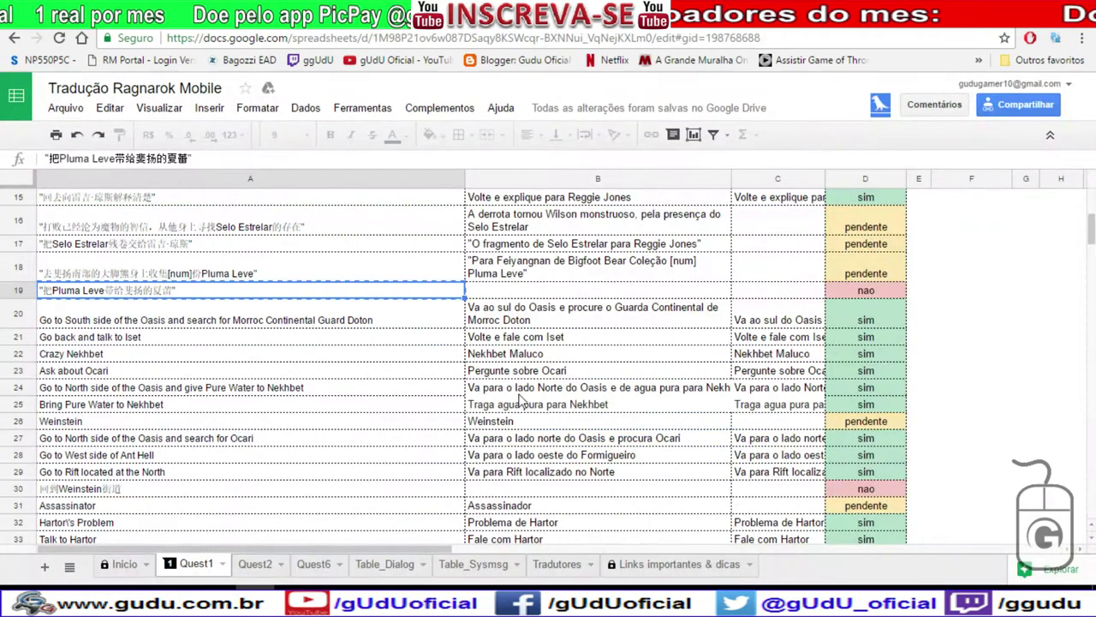
{"action": "left_click", "coordinate": [505, 292]}
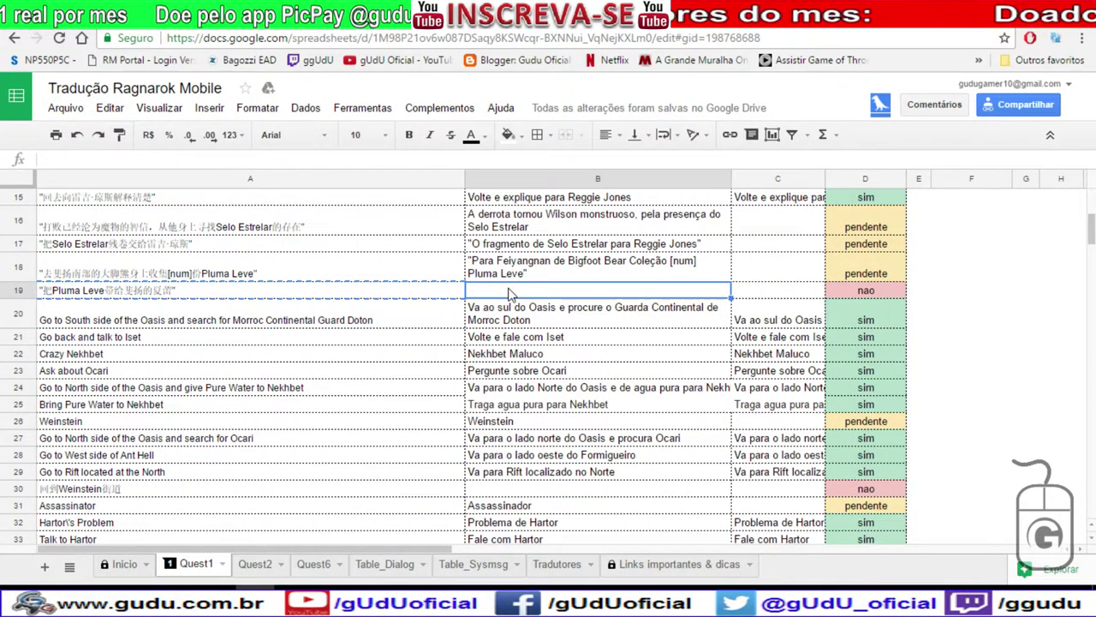
{"action": "type", "text": "A Pluma Lev"}
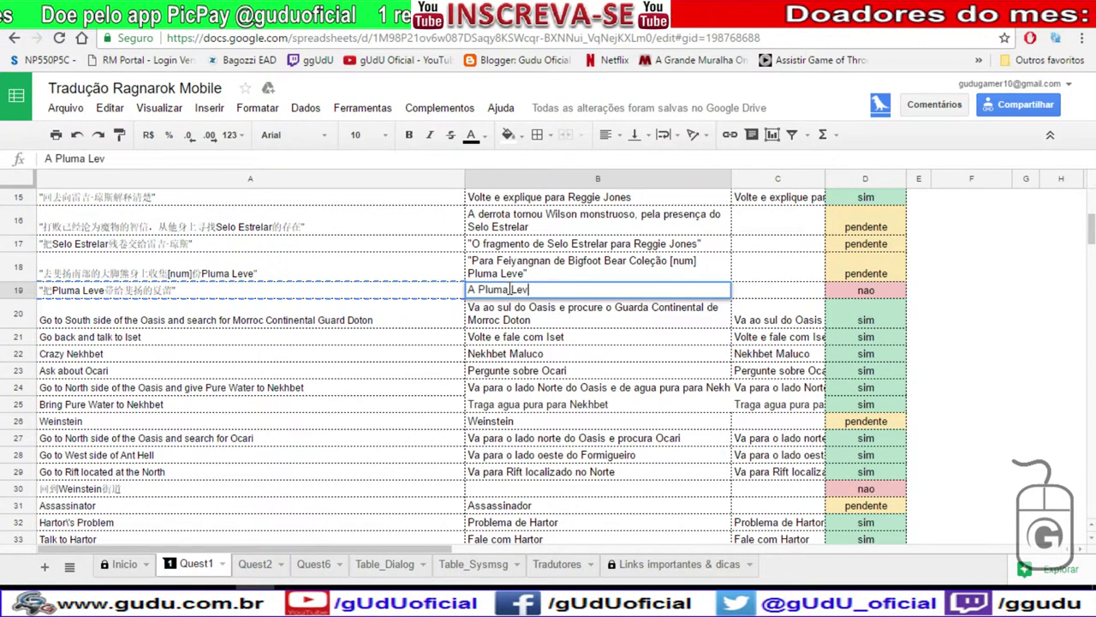
{"action": "type", "text": "e para o in"}
{"action": "key", "text": "BackSpace"}
{"action": "type", "text": "inicio d"}
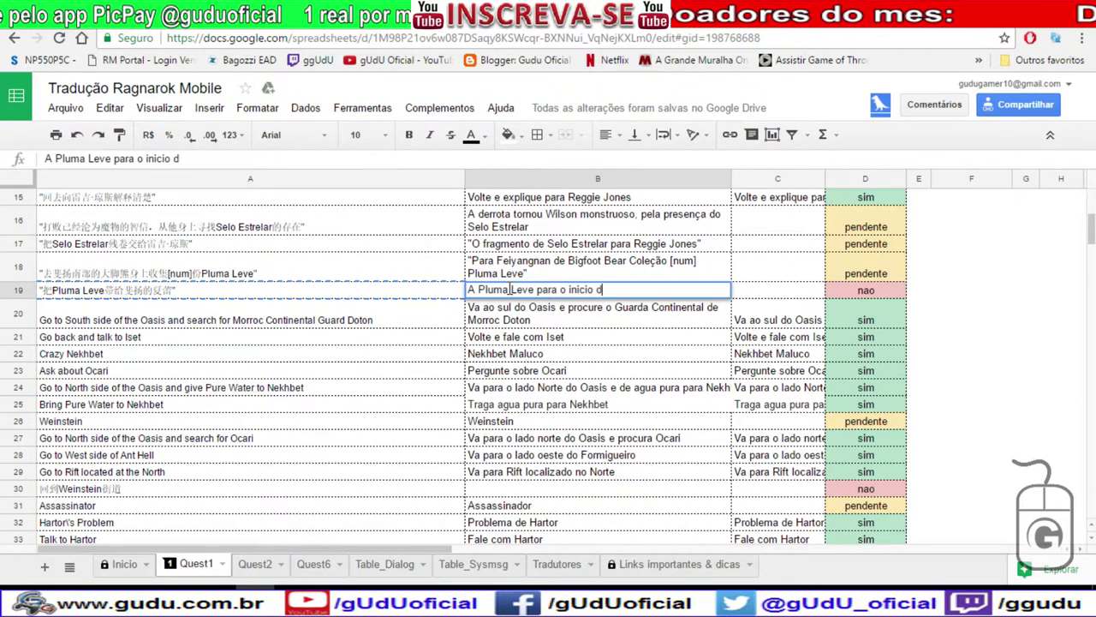
{"action": "type", "text": "o verão tran"}
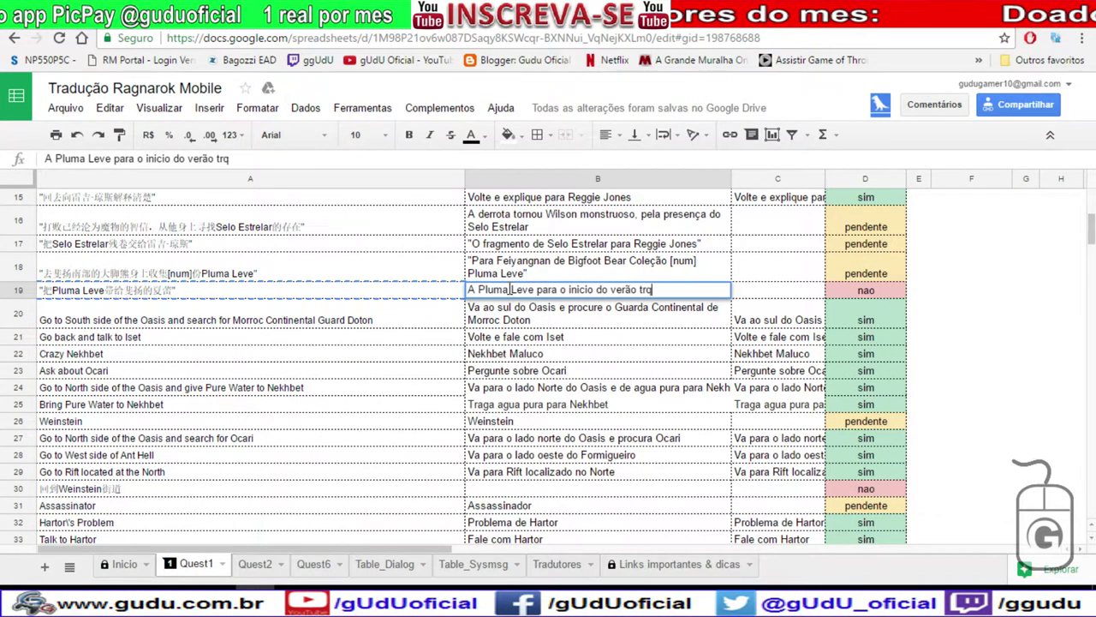
{"action": "type", "text": "quilo"}
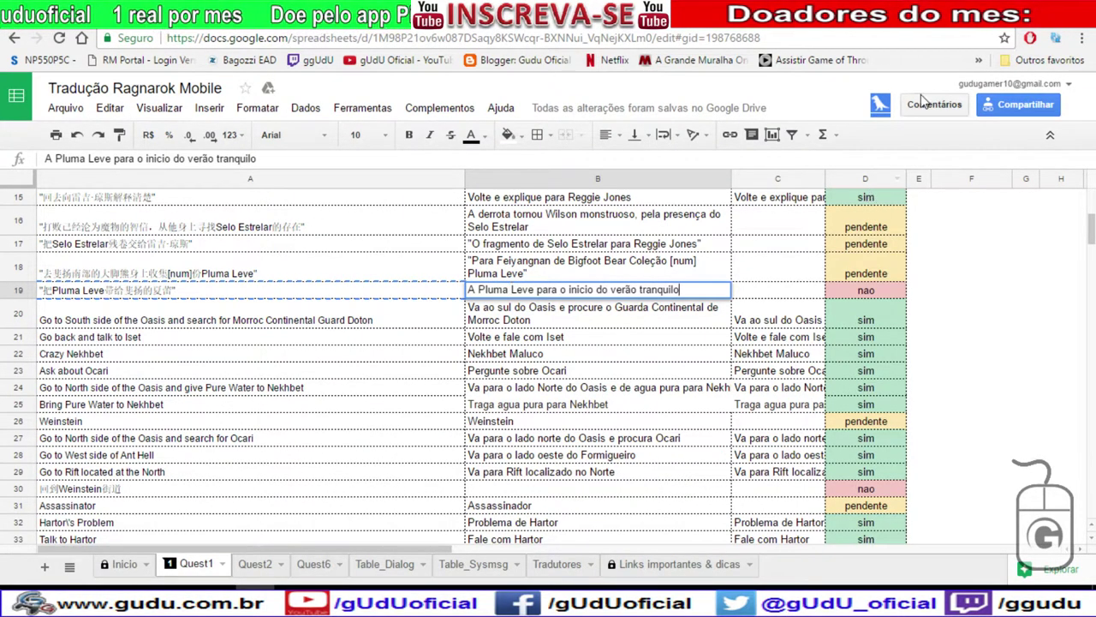
{"action": "key", "text": "ctrl+Tab"}
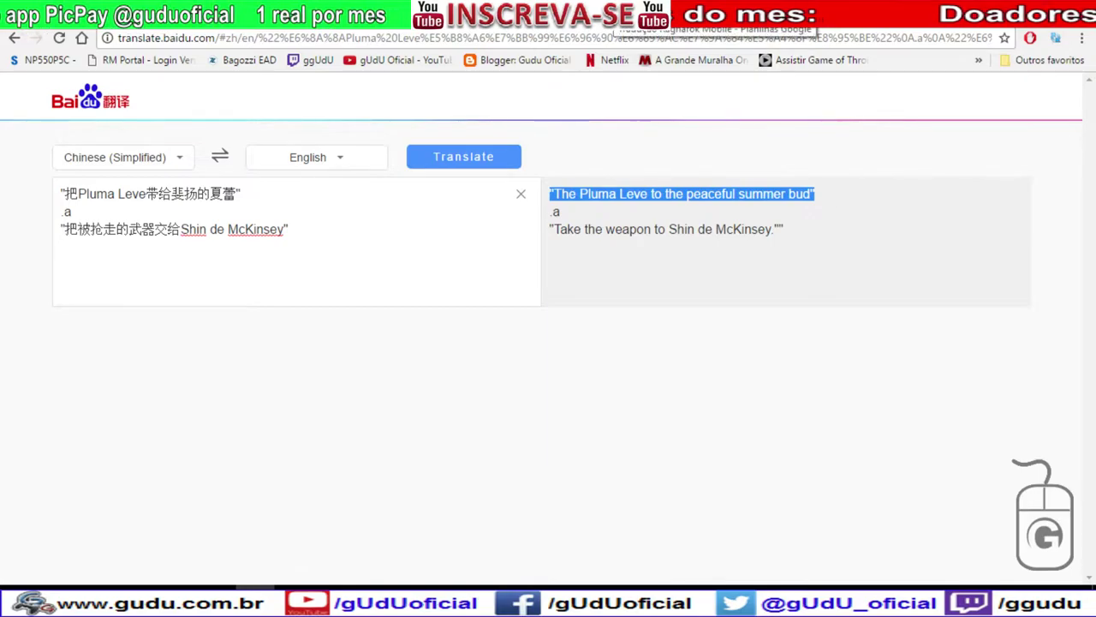
{"action": "left_click", "coordinate": [650, 13]}
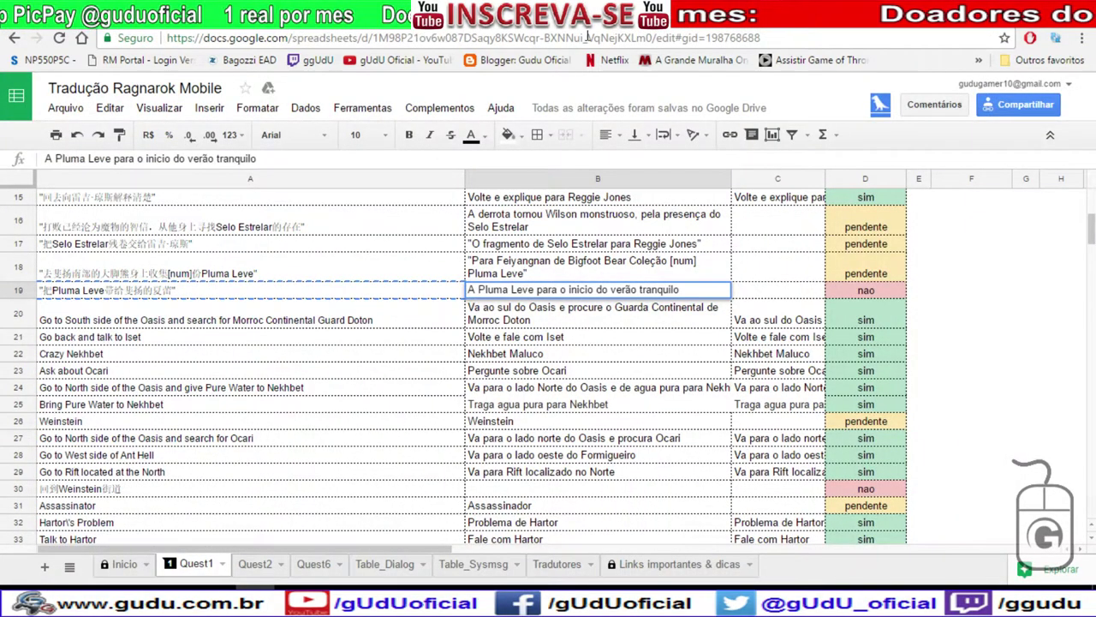
{"action": "left_click", "coordinate": [509, 488]}
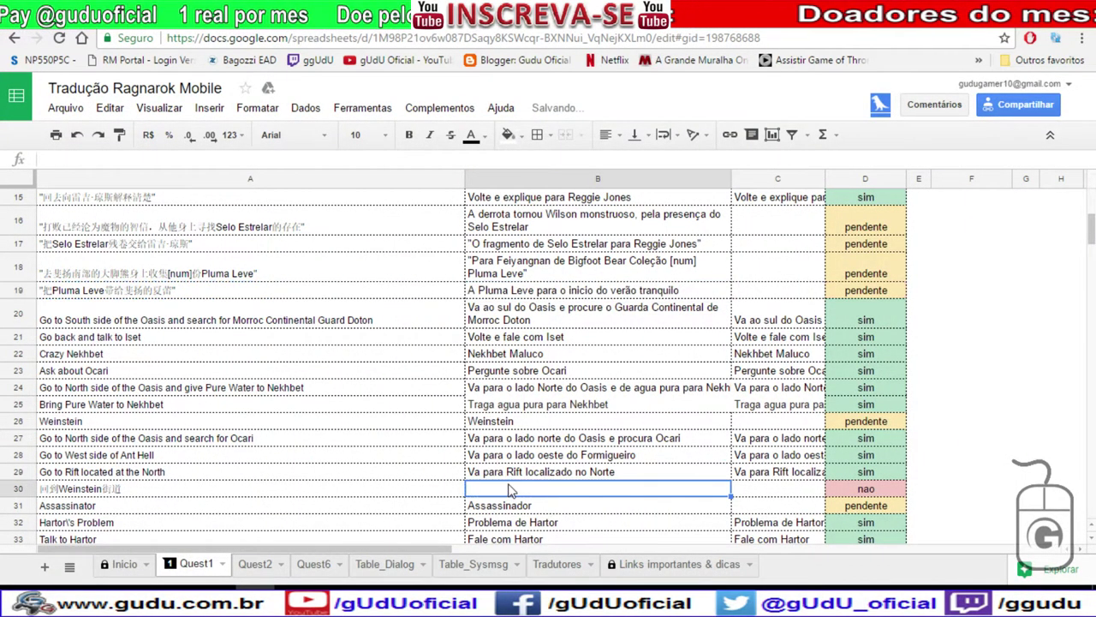
Copy the Chinese text "回到Weinstein街道" from row 30 and translate it into English in Baidu Translate, replacing the first source line.
{"action": "scroll", "coordinate": [507, 445], "scroll_direction": "down", "scroll_amount": 3}
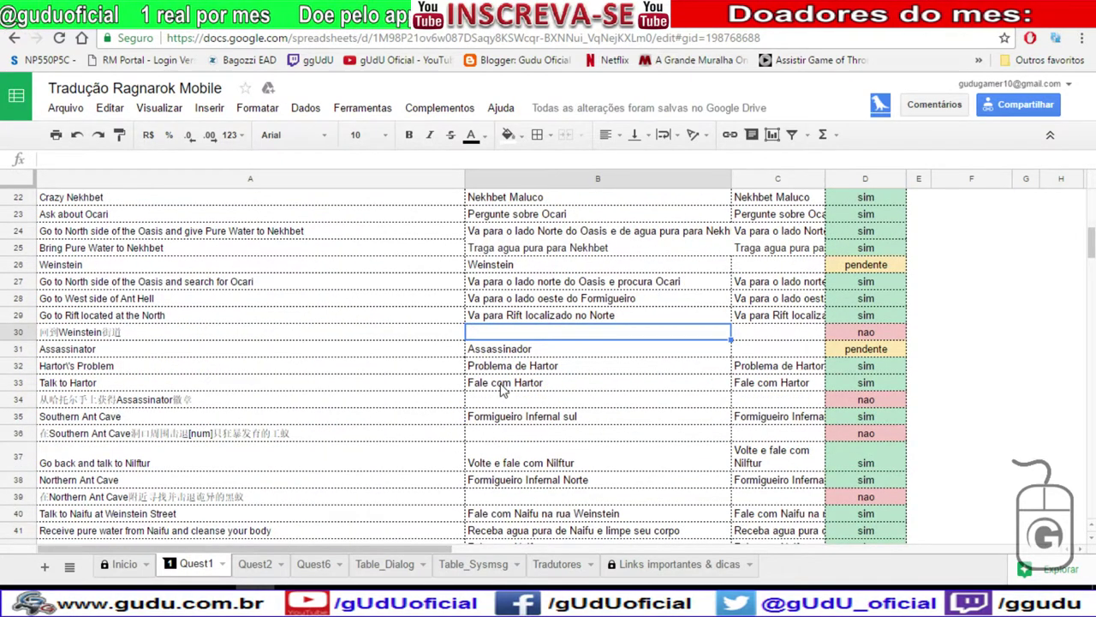
{"action": "left_click", "coordinate": [182, 334]}
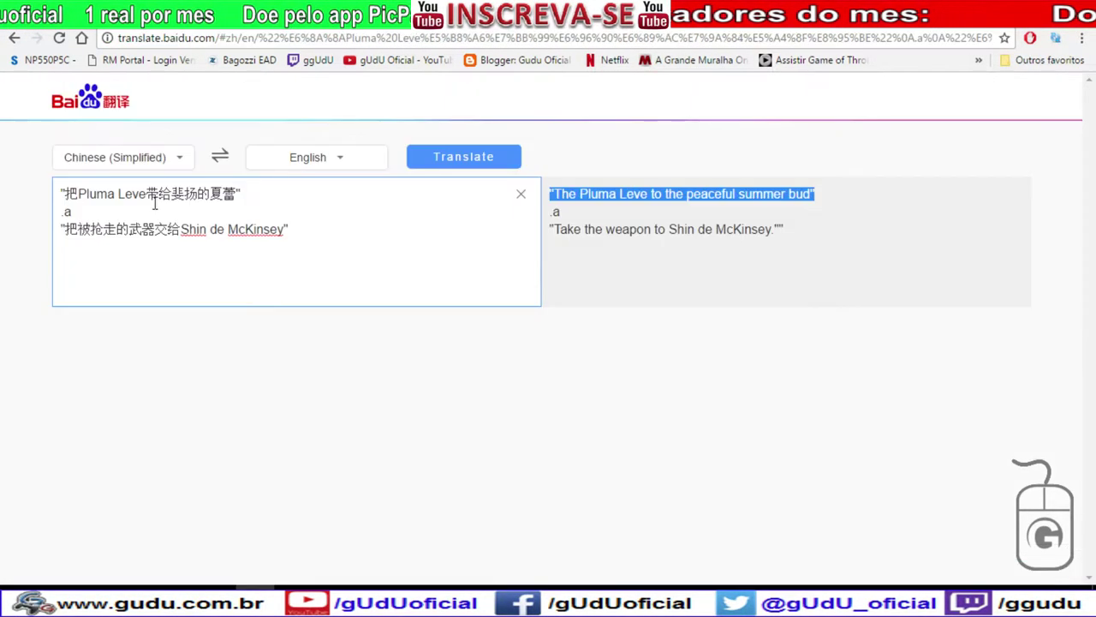
{"action": "key", "text": "ctrl+Tab"}
{"action": "left_click_drag", "start_coordinate": [252, 193], "coordinate": [8, 196]}
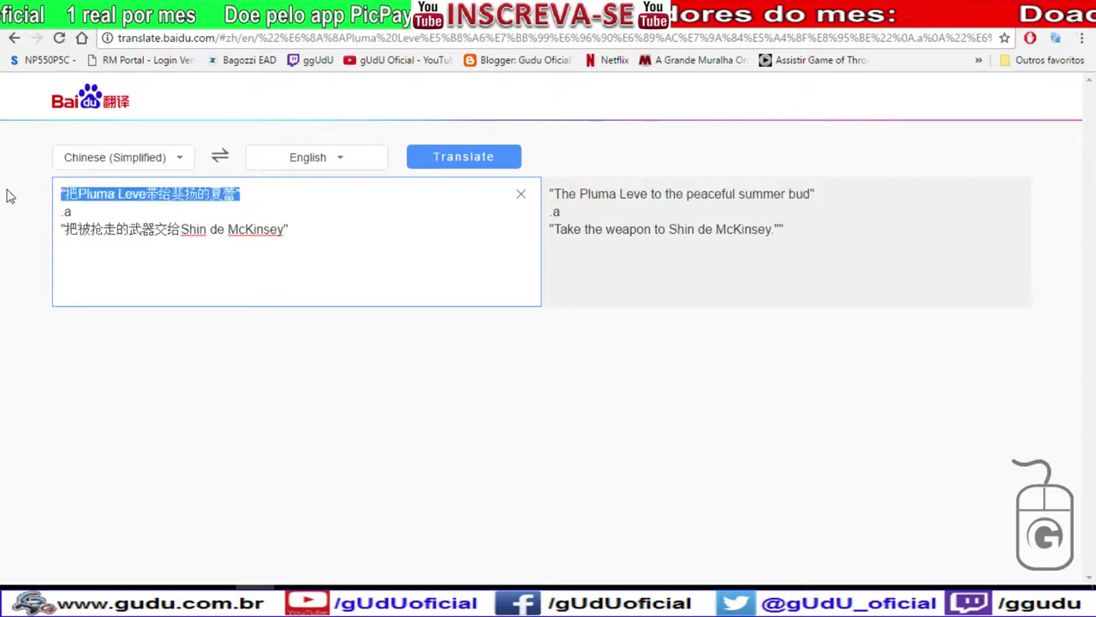
{"action": "type", "text": "回到Weinstein街道"}
{"action": "left_click", "coordinate": [445, 164]}
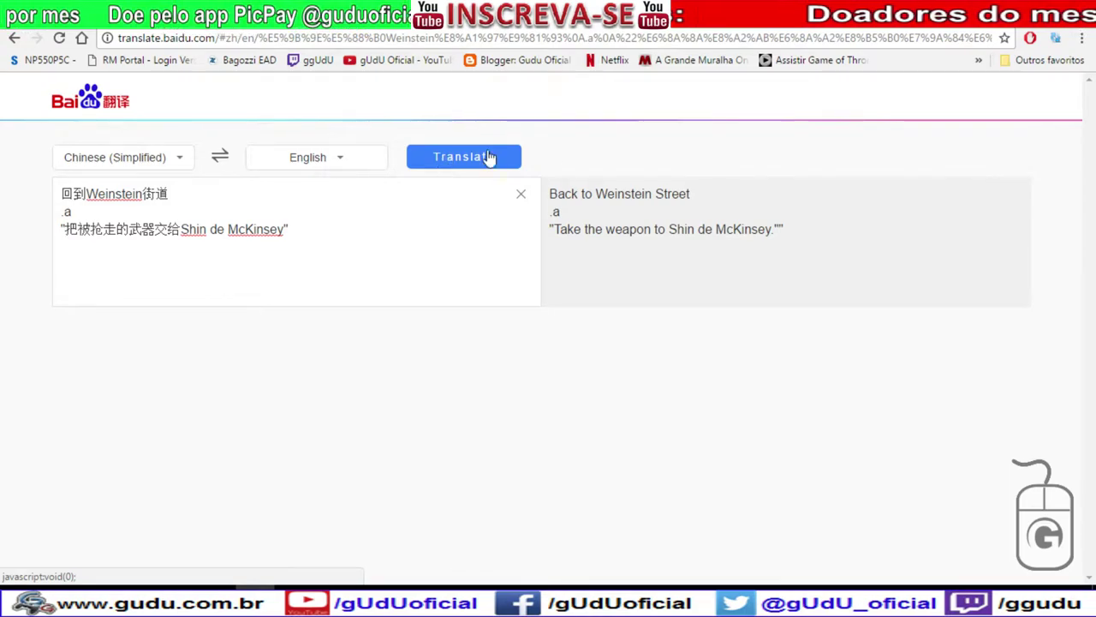
Transfer the English result "Back to Weinstein Street" to Google Translate, replacing the previous sentence.
{"action": "left_click_drag", "start_coordinate": [697, 195], "coordinate": [549, 194]}
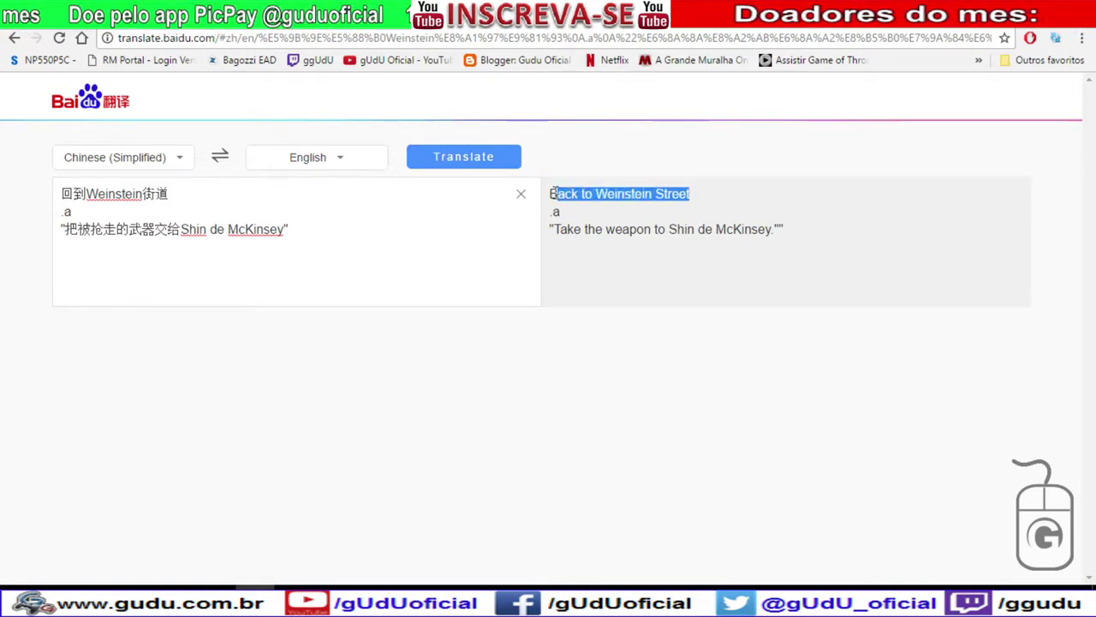
{"action": "key", "text": "ctrl+c"}
{"action": "key", "text": "ctrl+Tab"}
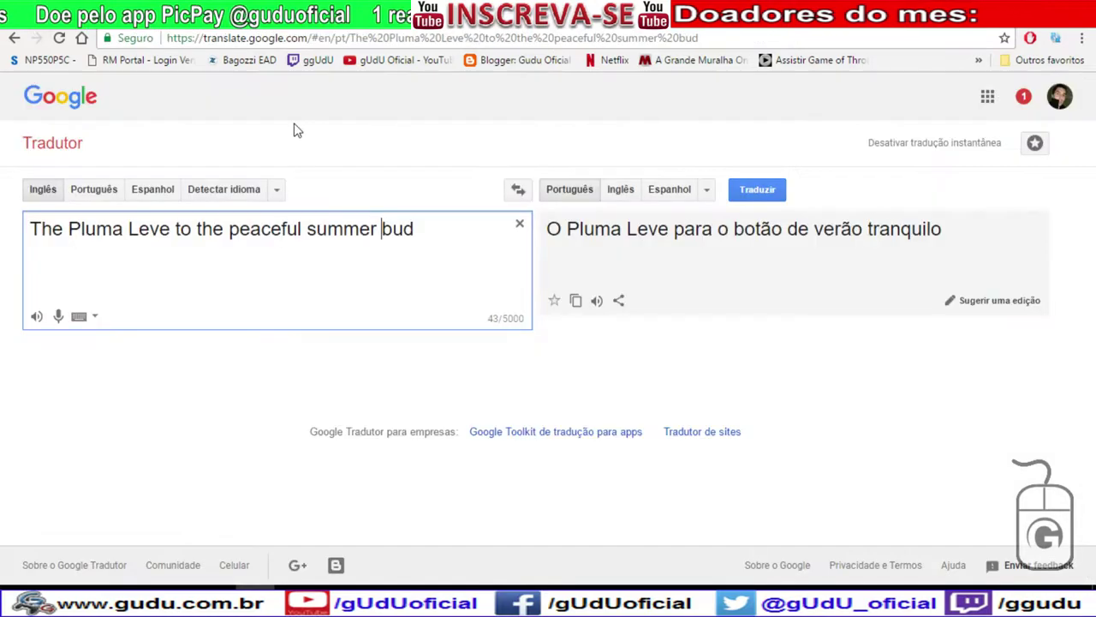
{"action": "left_click_drag", "start_coordinate": [436, 227], "coordinate": [30, 224]}
{"action": "key", "text": "ctrl+v"}
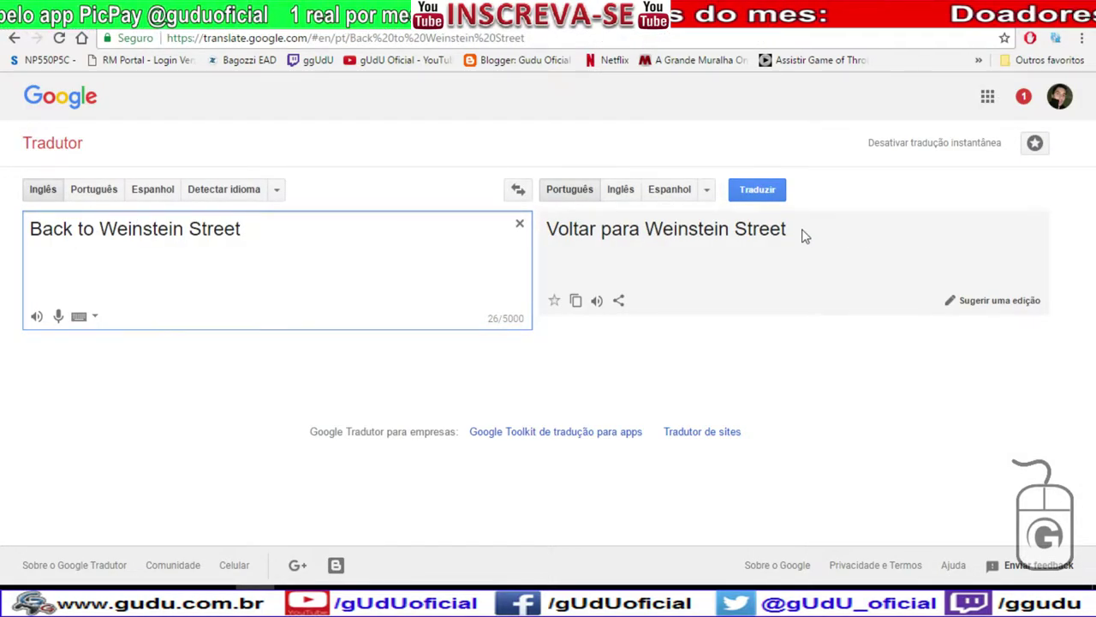
Copy the Portuguese translation "Voltar para Weinstein Street" into cell B30 of the spreadsheet.
{"action": "left_click_drag", "start_coordinate": [803, 234], "coordinate": [547, 227]}
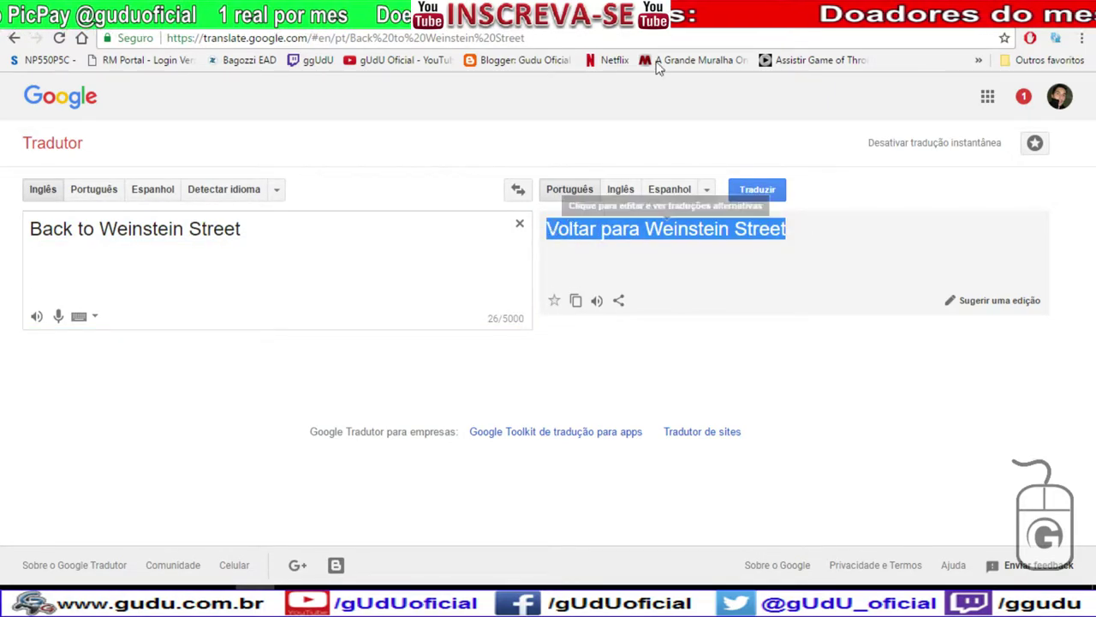
{"action": "left_click", "coordinate": [569, 13]}
{"action": "left_click", "coordinate": [492, 336]}
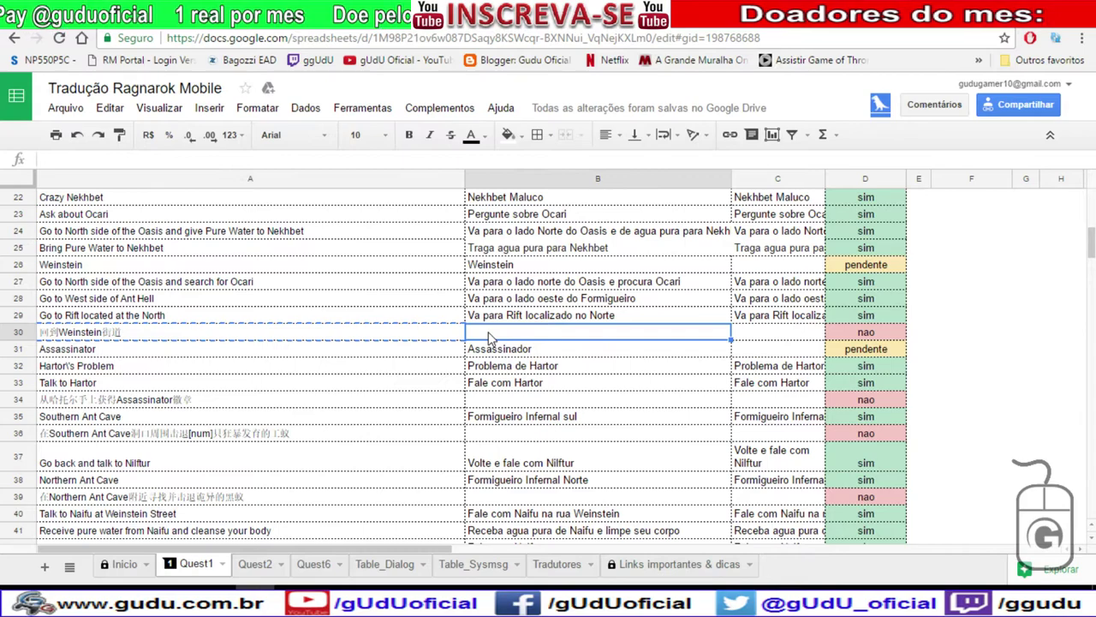
{"action": "key", "text": "ctrl+v"}
{"action": "left_click", "coordinate": [589, 335]}
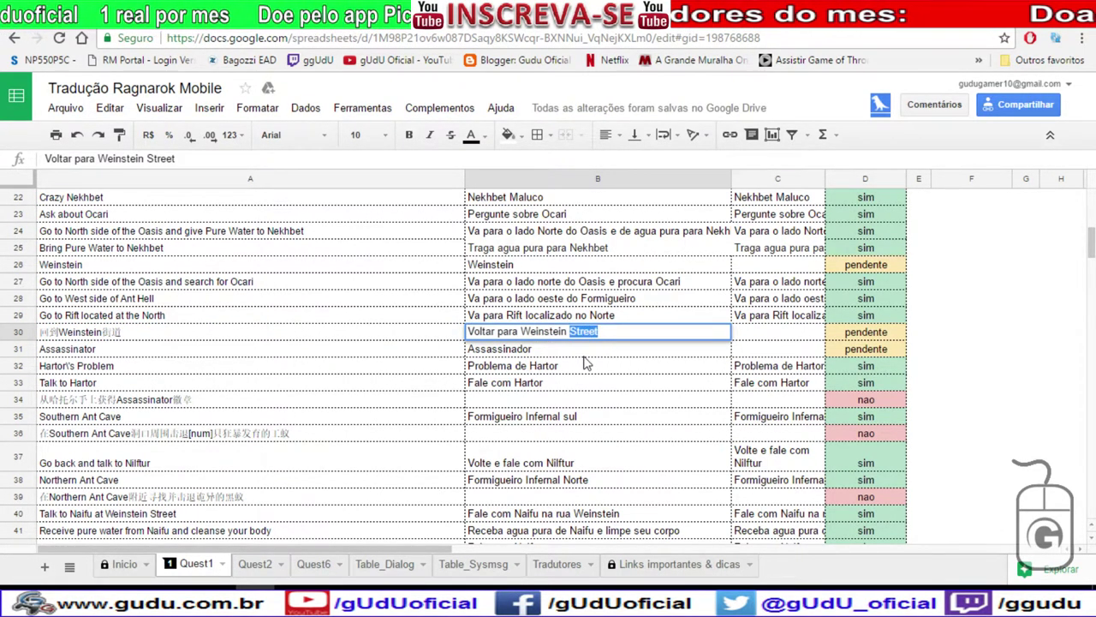
{"action": "left_click", "coordinate": [589, 353]}
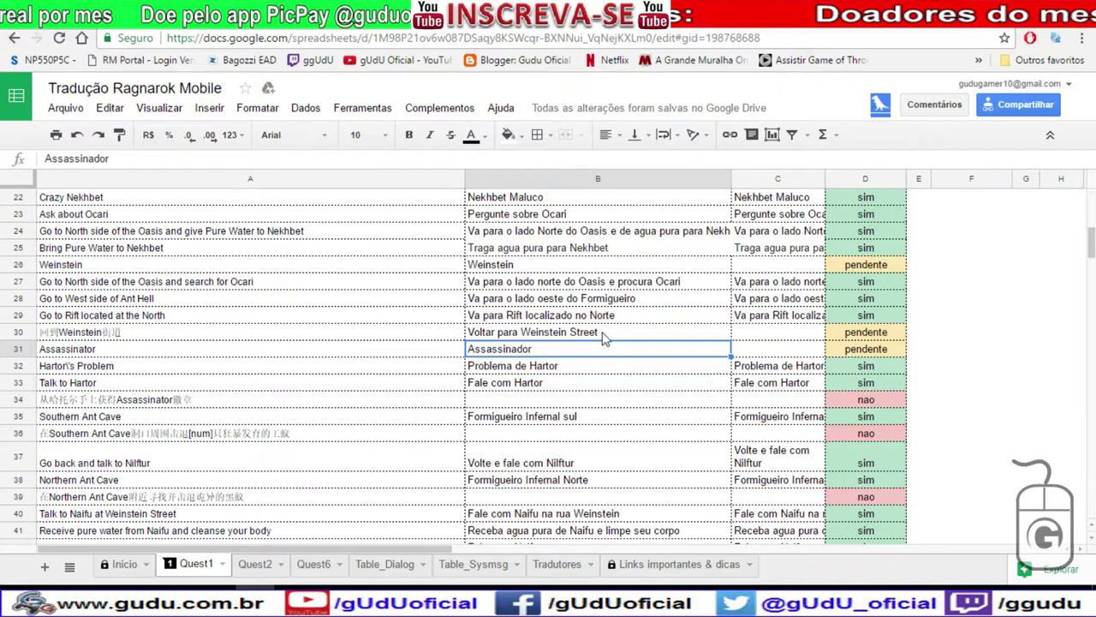
Remove "Street" from the row 30 translation and insert "rua" before the place name, giving "Voltar para rua Weinstein".
{"action": "left_click", "coordinate": [526, 336]}
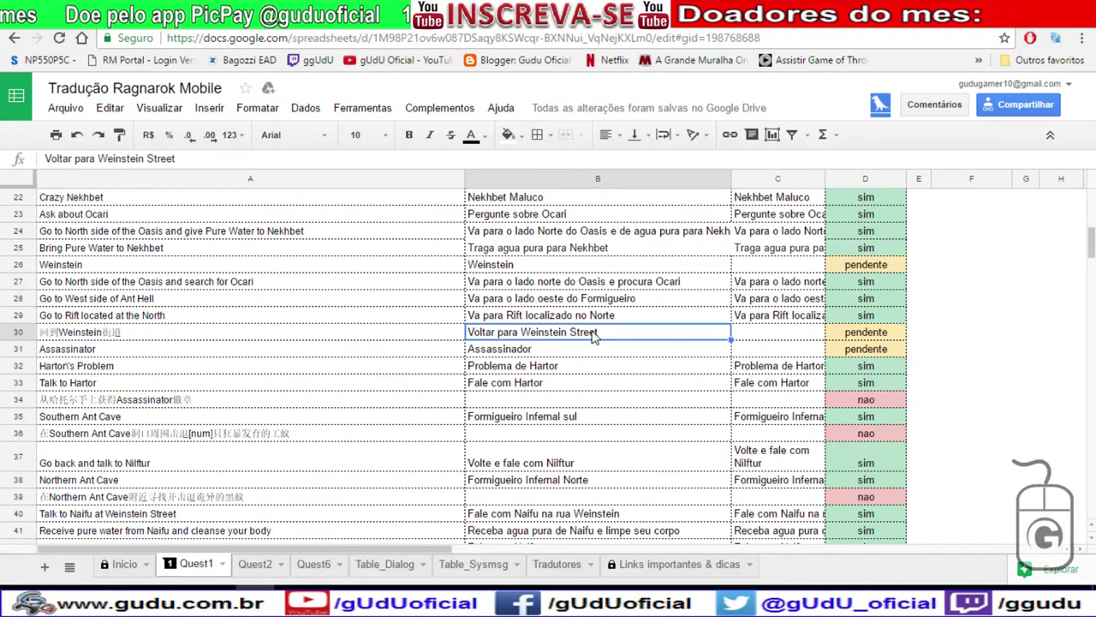
{"action": "double_click", "coordinate": [525, 336]}
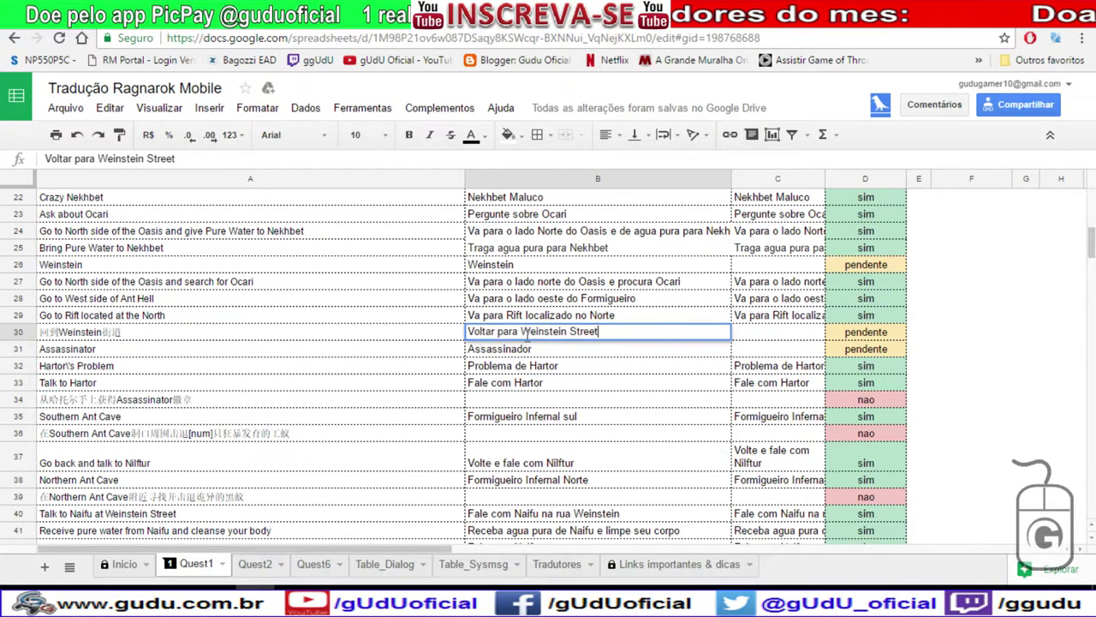
{"action": "double_click", "coordinate": [582, 331]}
{"action": "key", "text": "BackSpace"}
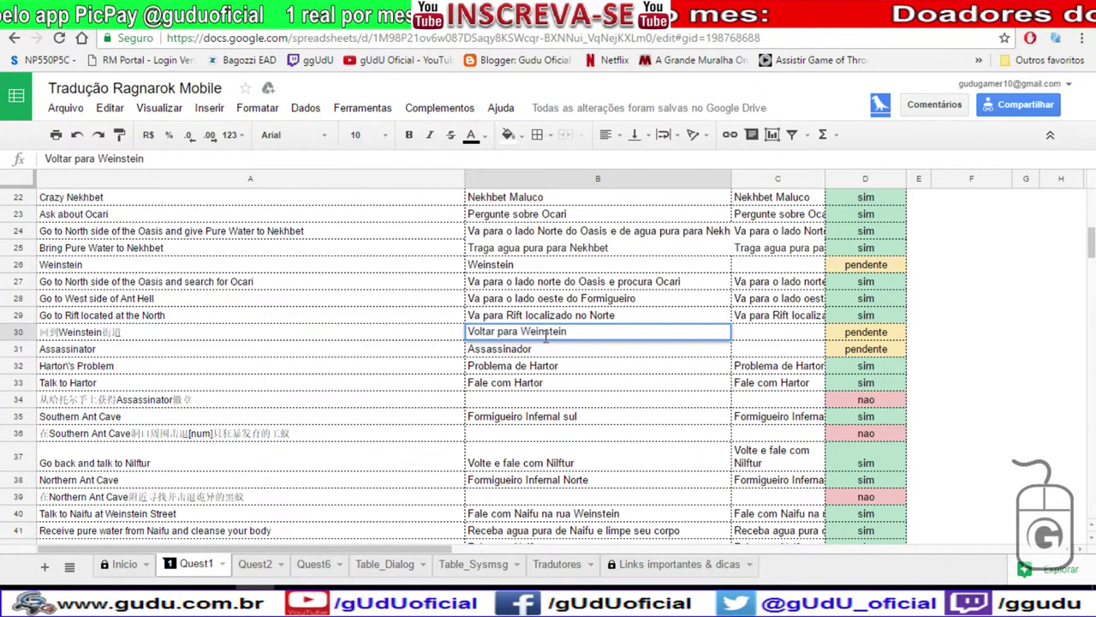
{"action": "type", "text": "rua"}
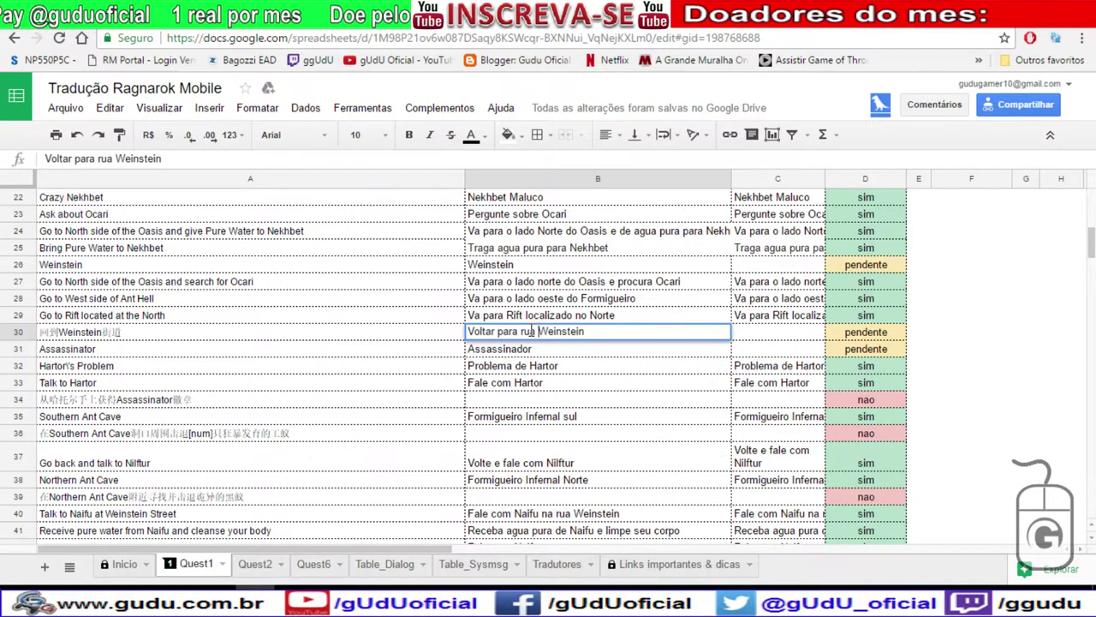
{"action": "double_click", "coordinate": [531, 331]}
{"action": "key", "text": "BackSpace"}
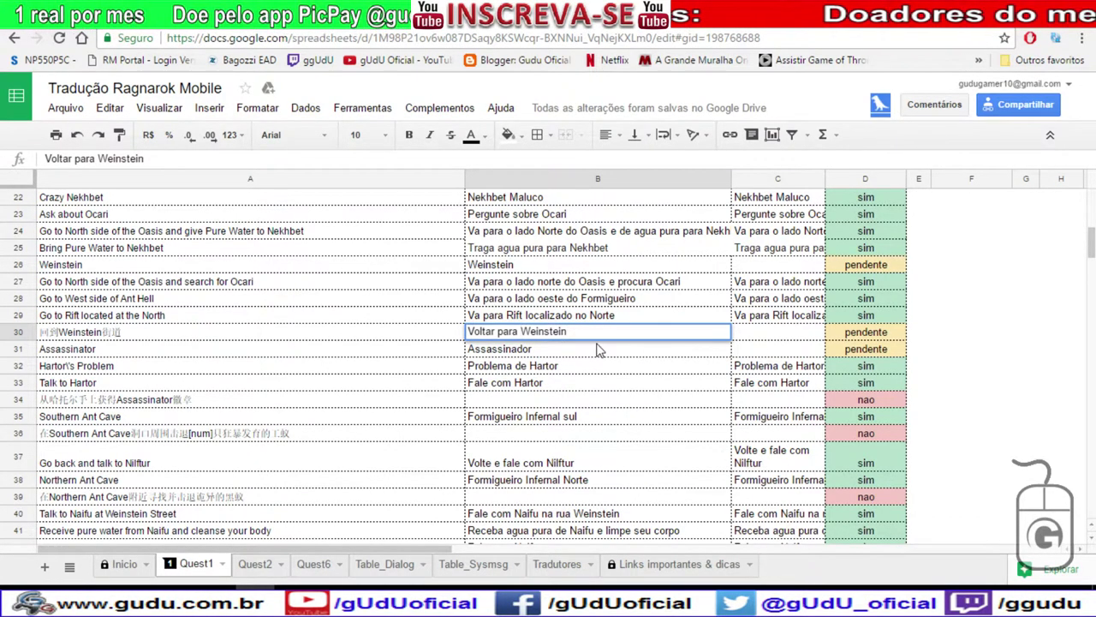
{"action": "type", "text": "rua"}
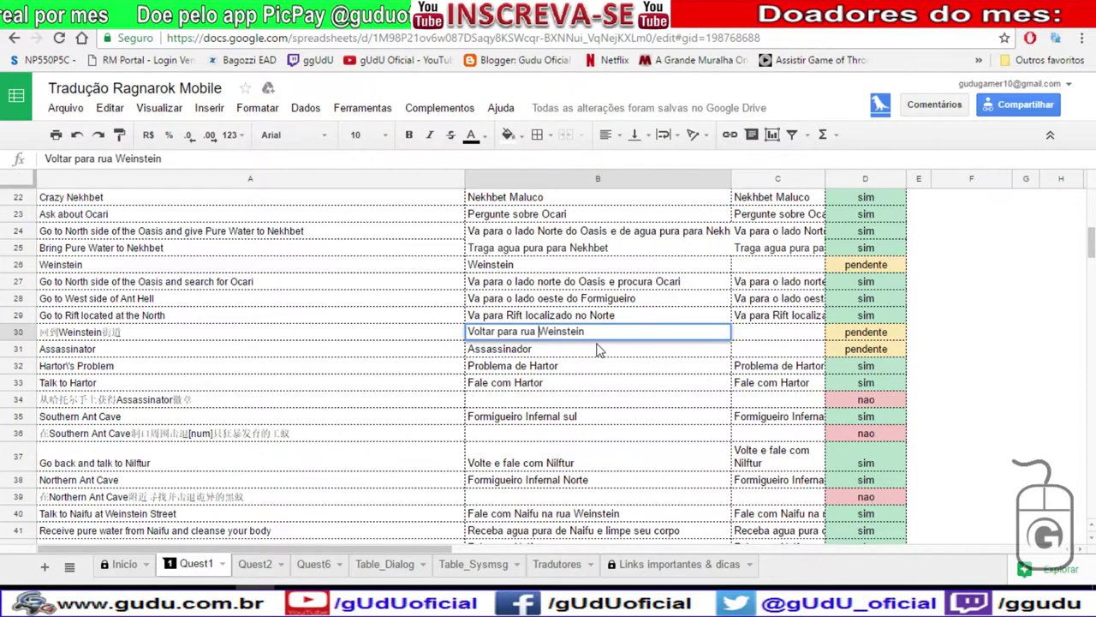
{"action": "left_click", "coordinate": [600, 350]}
Copy the Chinese text "从哈托尔手上获得Assassinator徽章" from row 34 and place it in Baidu Translate as the first source line.
{"action": "left_click", "coordinate": [516, 395]}
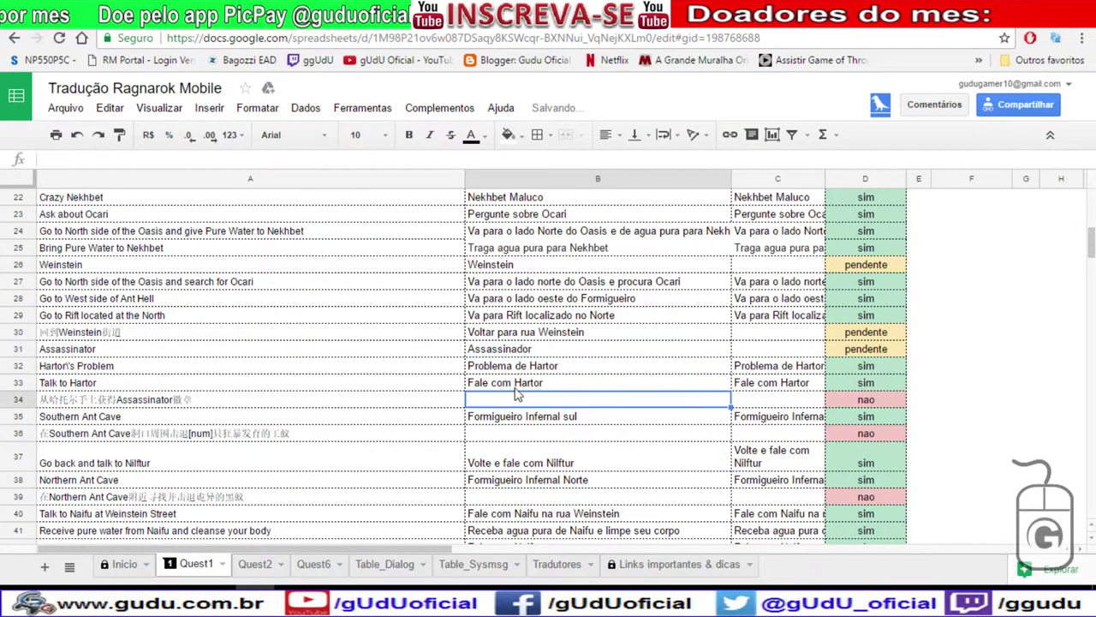
{"action": "left_click", "coordinate": [426, 399]}
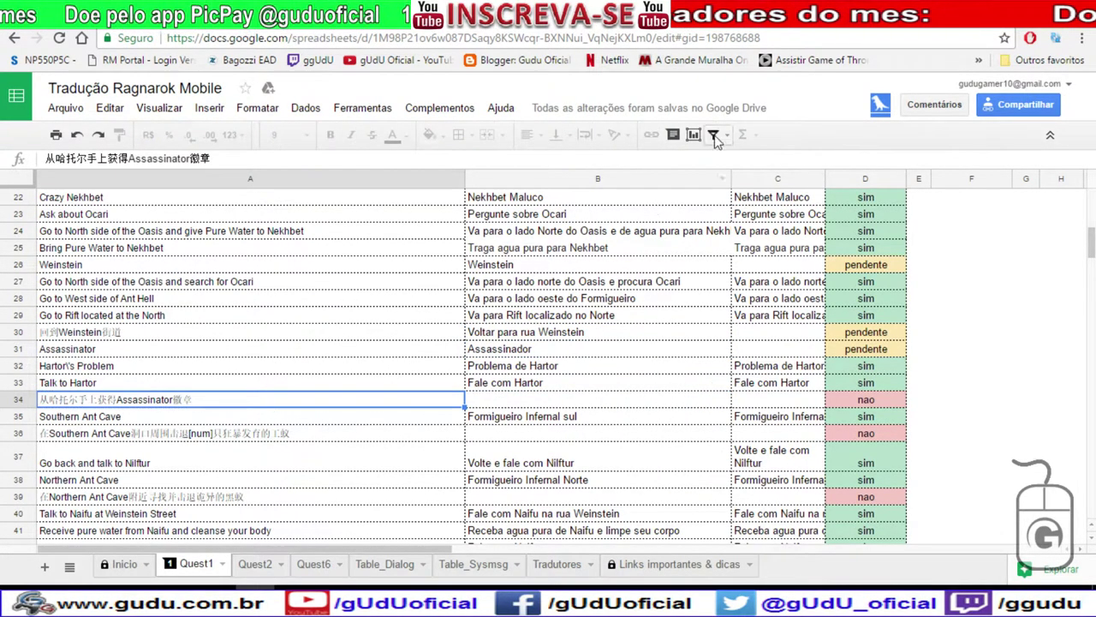
{"action": "key", "text": "ctrl+Tab"}
{"action": "key", "text": "ctrl+a"}
{"action": "key", "text": "ctrl+v"}
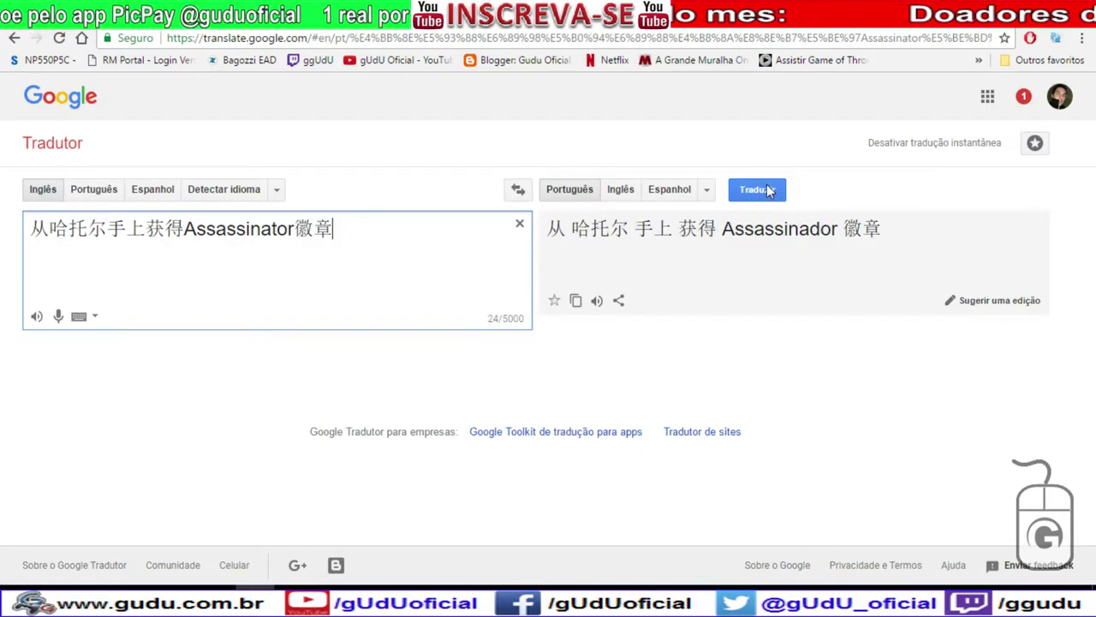
{"action": "key", "text": "ctrl+Tab"}
{"action": "key", "text": "ctrl+v"}
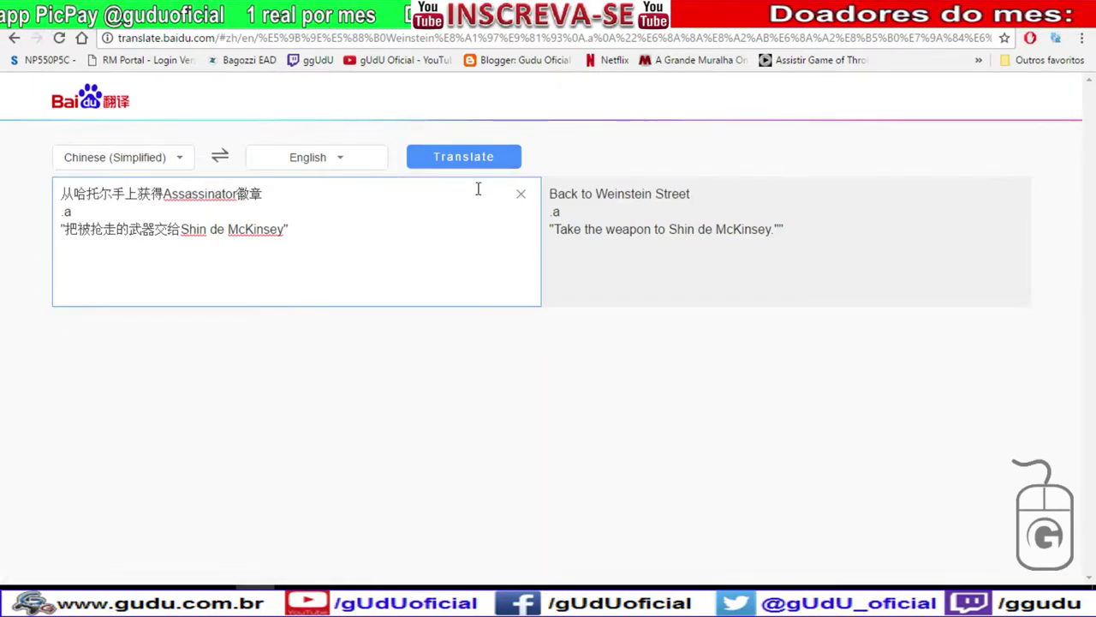
Transfer Baidu's English result "Get the Assassinator badge from Hator's hand" to Google Translate as the new source text.
{"action": "left_click_drag", "start_coordinate": [549, 197], "coordinate": [842, 190]}
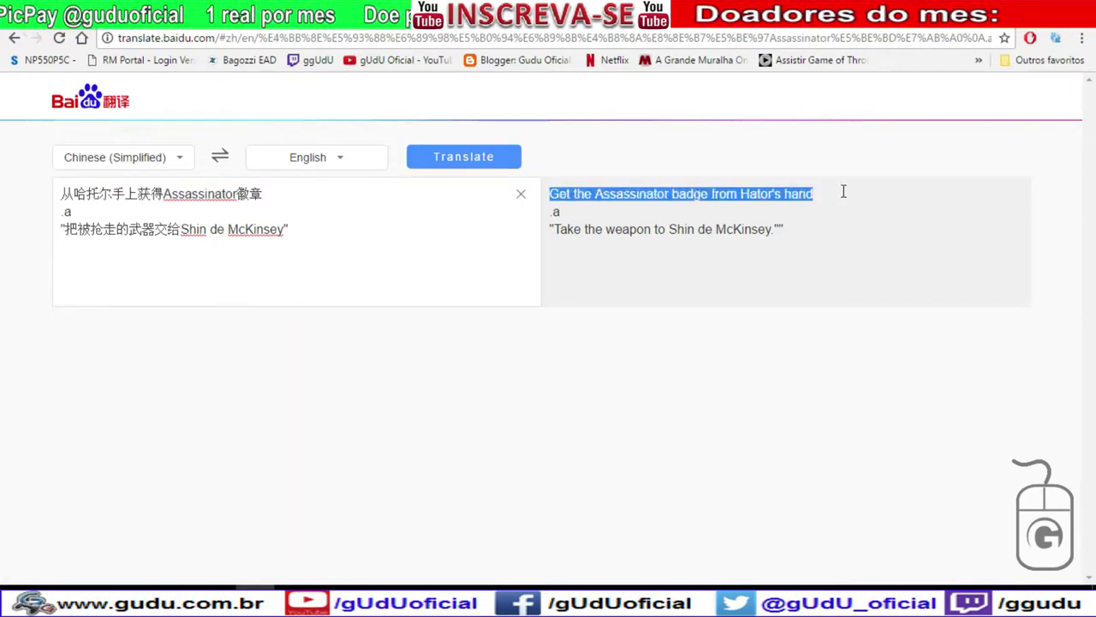
{"action": "key", "text": "ctrl+c"}
{"action": "key", "text": "ctrl+Tab"}
{"action": "left_click_drag", "start_coordinate": [342, 228], "coordinate": [22, 233]}
{"action": "key", "text": "ctrl+v"}
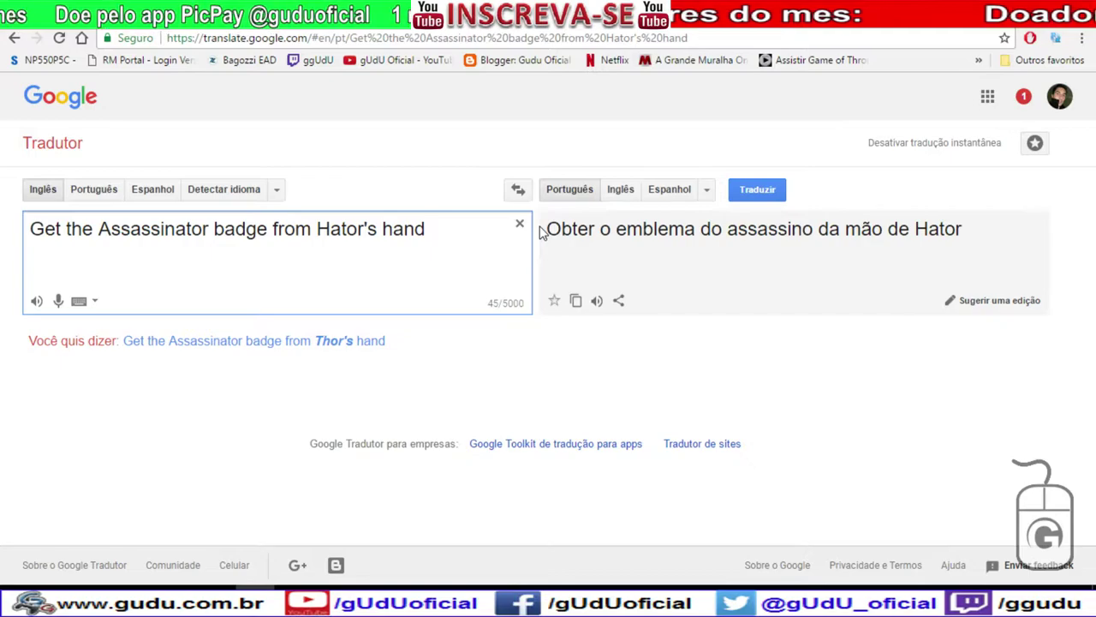
Test splitting the English source after "Get" and "the" in Google Translate, and restore it to a single line.
{"action": "left_click", "coordinate": [99, 228]}
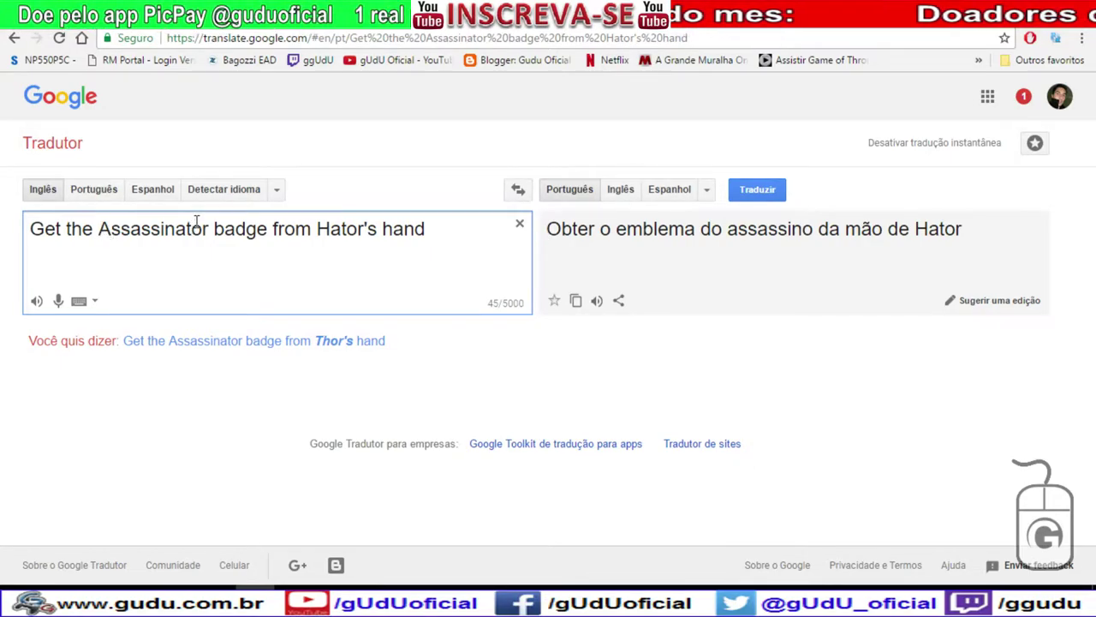
{"action": "key", "text": "Return"}
{"action": "left_click", "coordinate": [65, 229]}
{"action": "key", "text": "Return"}
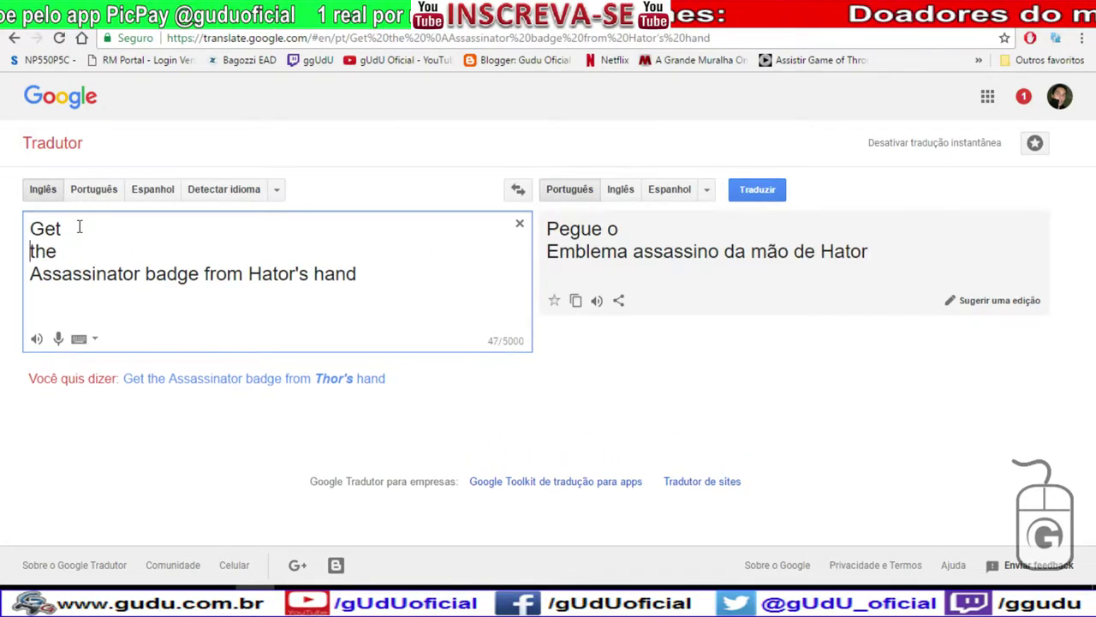
{"action": "left_click", "coordinate": [121, 250]}
{"action": "key", "text": "Delete"}
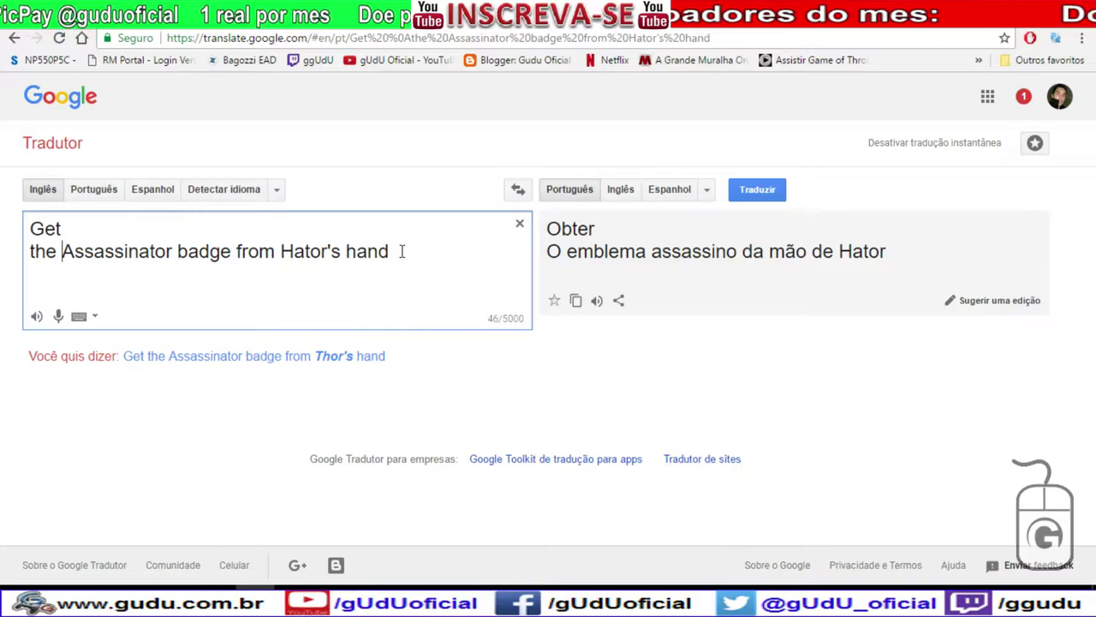
{"action": "left_click", "coordinate": [230, 235]}
{"action": "key", "text": "Delete"}
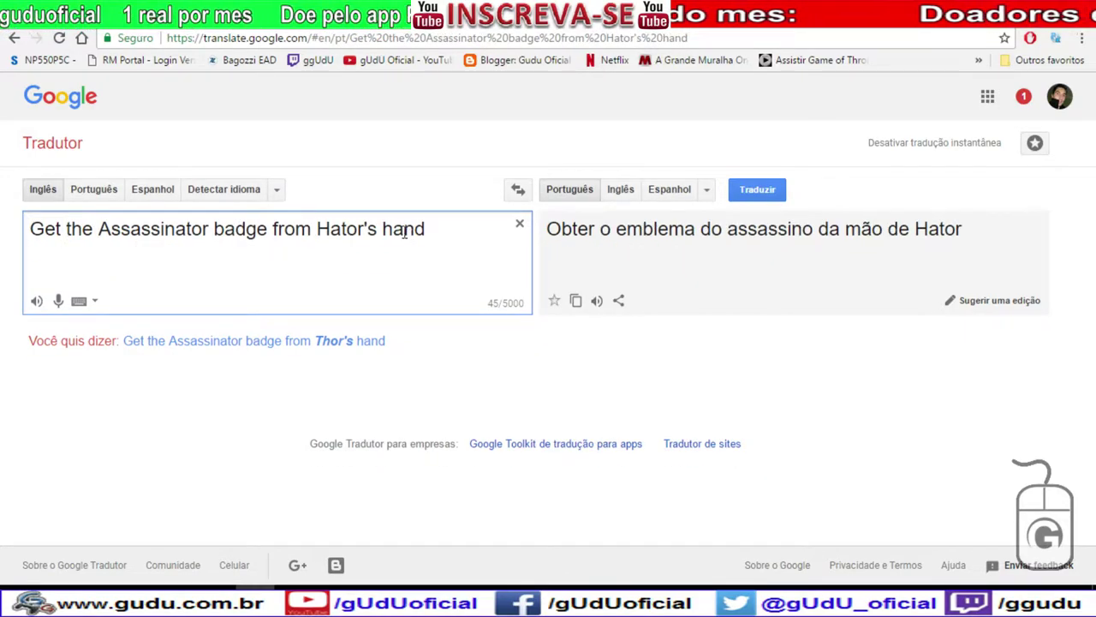
Copy the Portuguese translation "Obter o emblema do assassino da mão de Hator" into cell B34 of the spreadsheet.
{"action": "key", "text": "ctrl+a"}
{"action": "left_click_drag", "start_coordinate": [547, 230], "coordinate": [964, 230]}
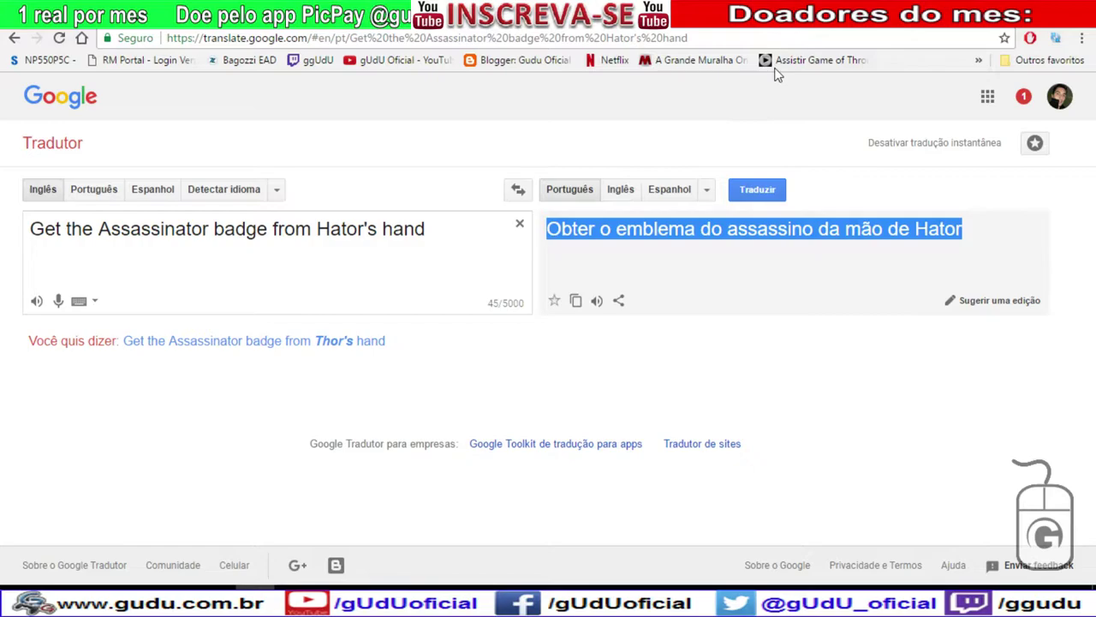
{"action": "left_click", "coordinate": [753, 13]}
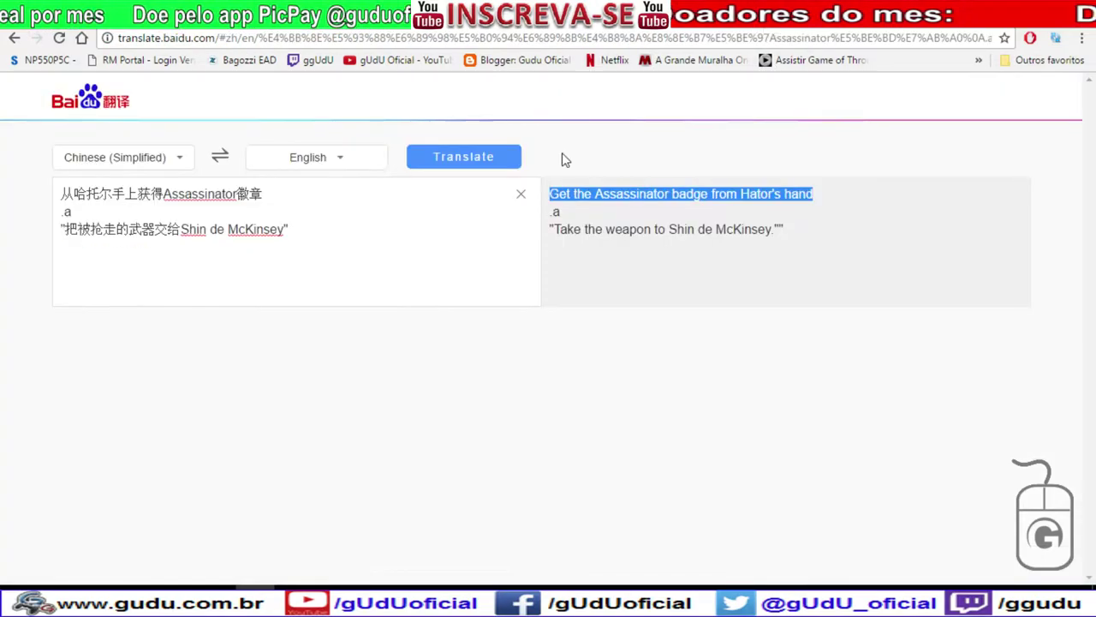
{"action": "left_click", "coordinate": [623, 17]}
{"action": "left_click", "coordinate": [523, 406]}
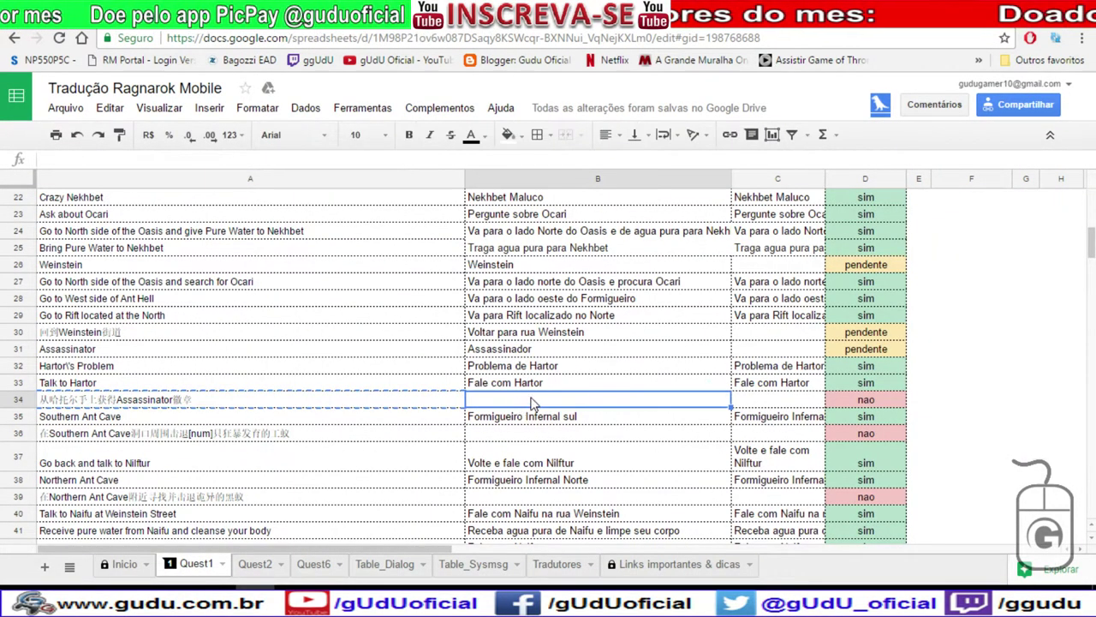
{"action": "key", "text": "ctrl+v"}
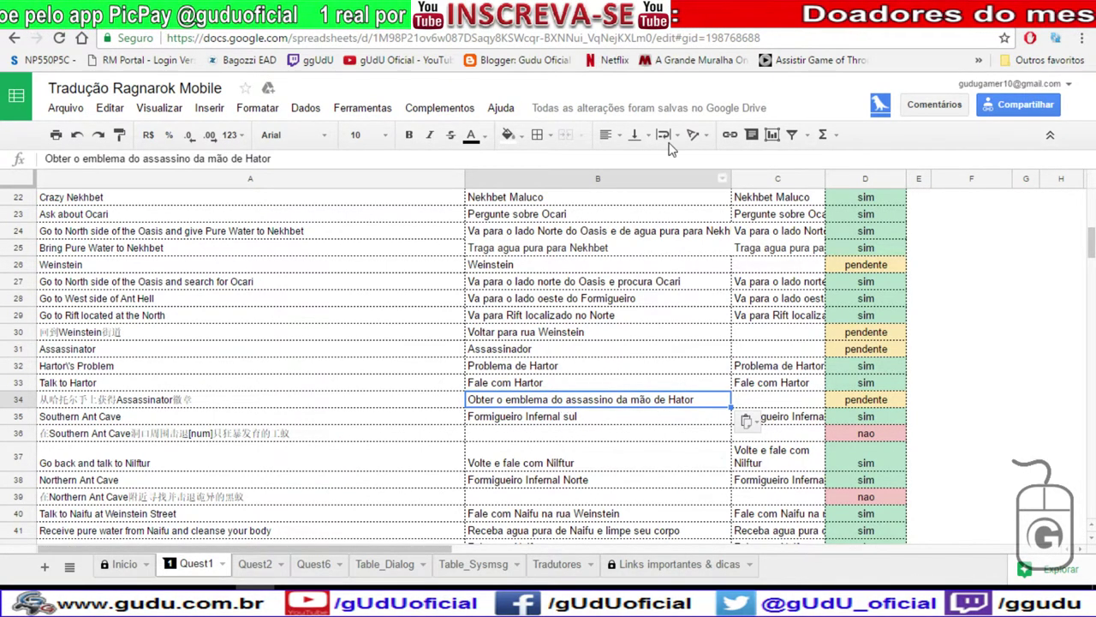
Recopy the Portuguese sentence from Google Translate over cell B34 and select the words "da mão de" within it.
{"action": "key", "text": "ctrl+Tab"}
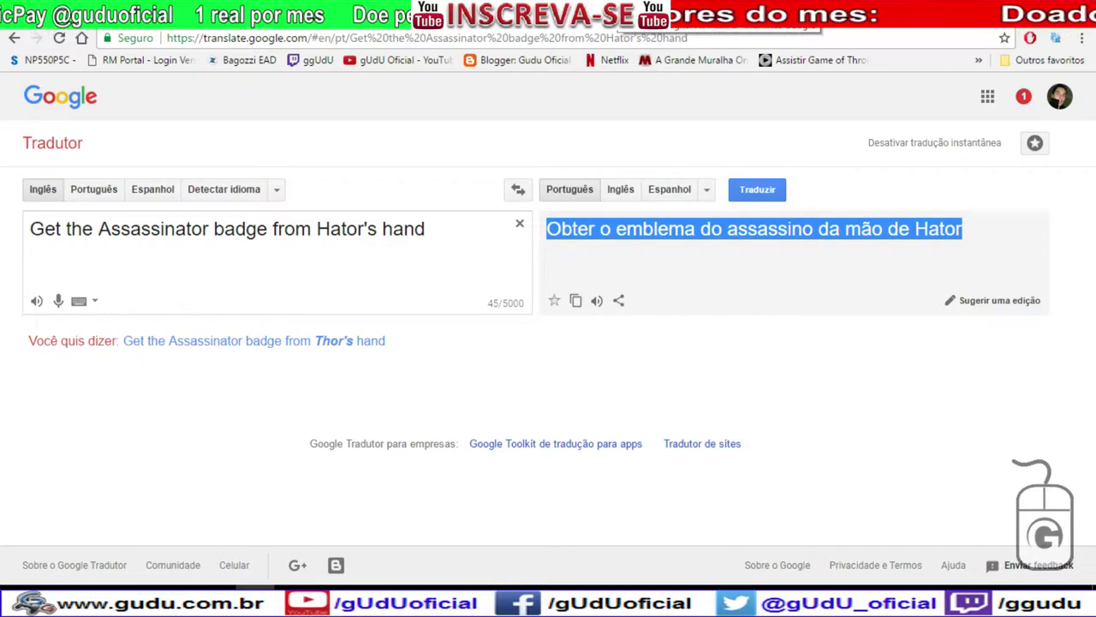
{"action": "key", "text": "ctrl+c"}
{"action": "key", "text": "ctrl+shift+Tab"}
{"action": "key", "text": "ctrl+v"}
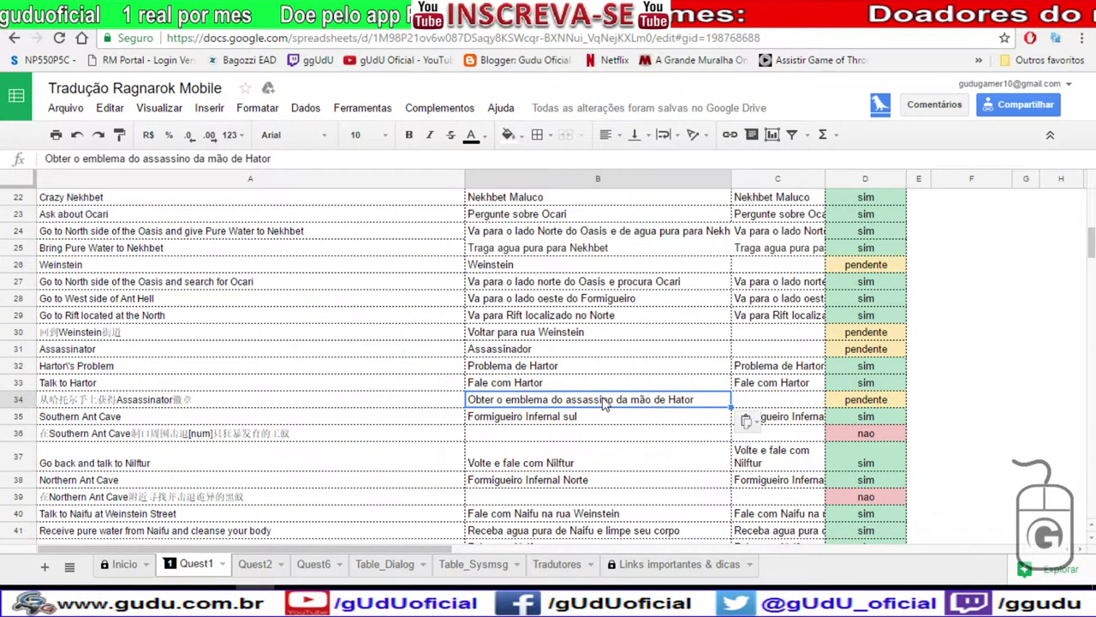
{"action": "key", "text": "ctrl+Tab"}
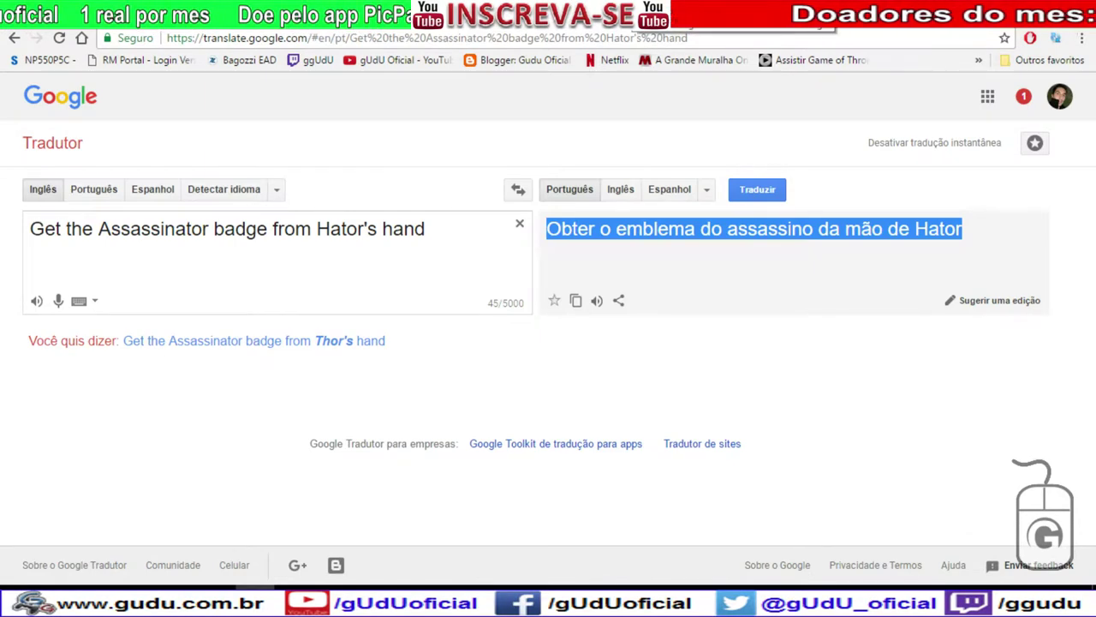
{"action": "key", "text": "ctrl+shift+Tab"}
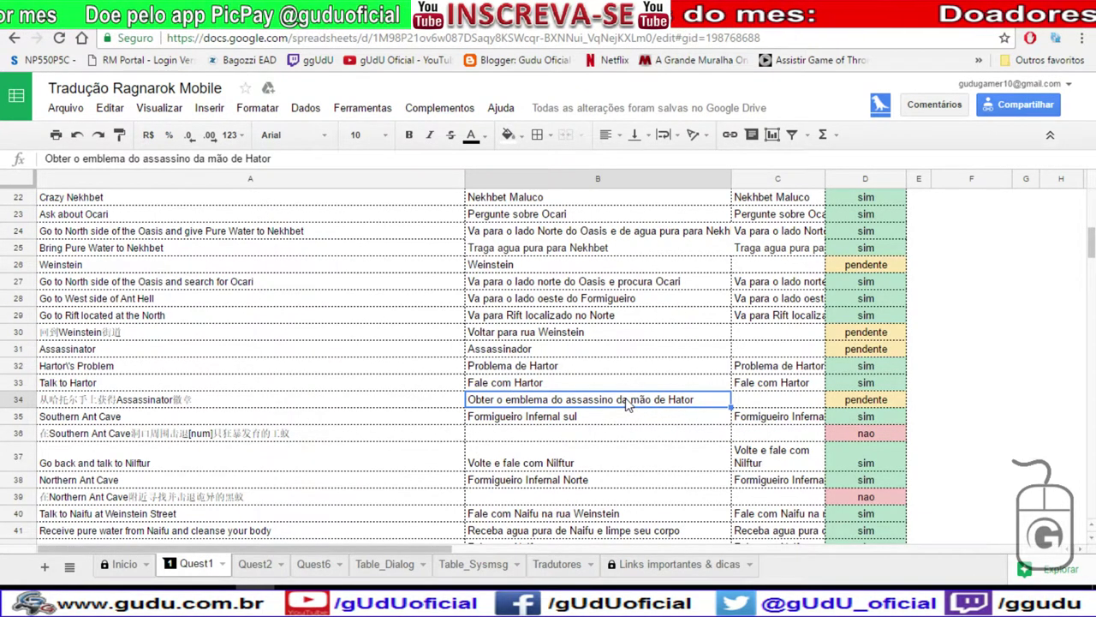
{"action": "double_click", "coordinate": [643, 403]}
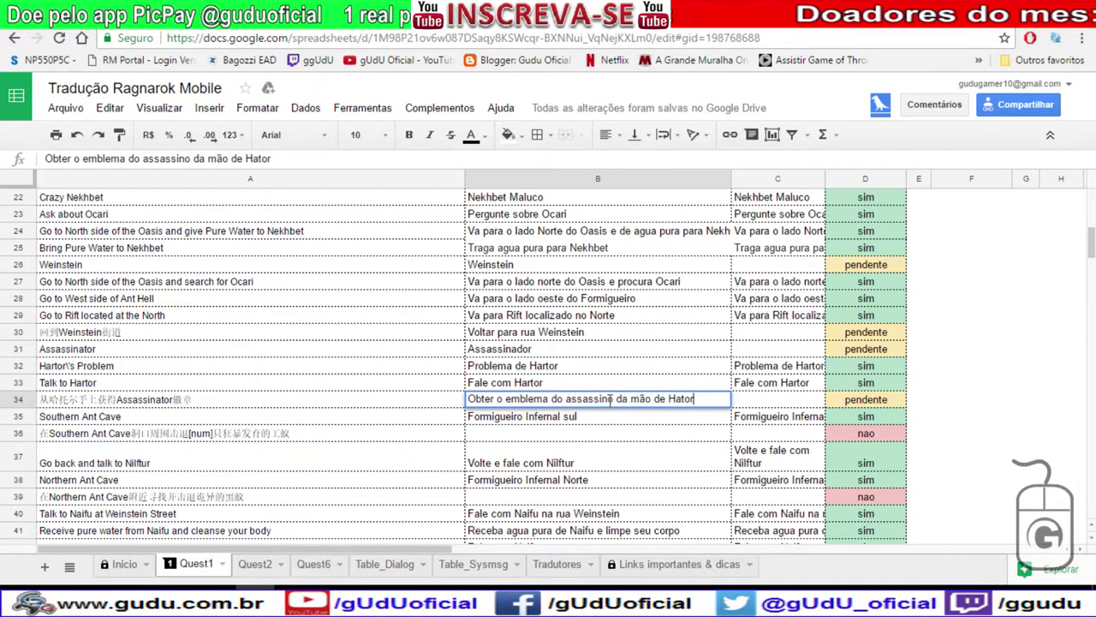
{"action": "left_click_drag", "start_coordinate": [668, 399], "coordinate": [633, 401]}
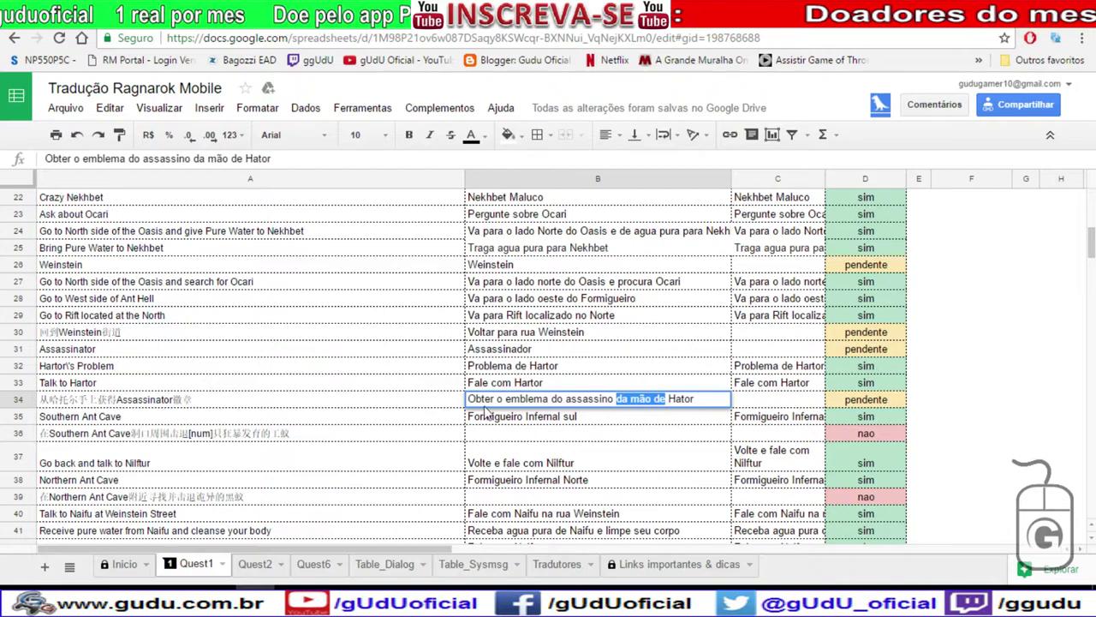
Correct the row 31 translation in column B to "Assassino".
{"action": "left_click", "coordinate": [538, 351]}
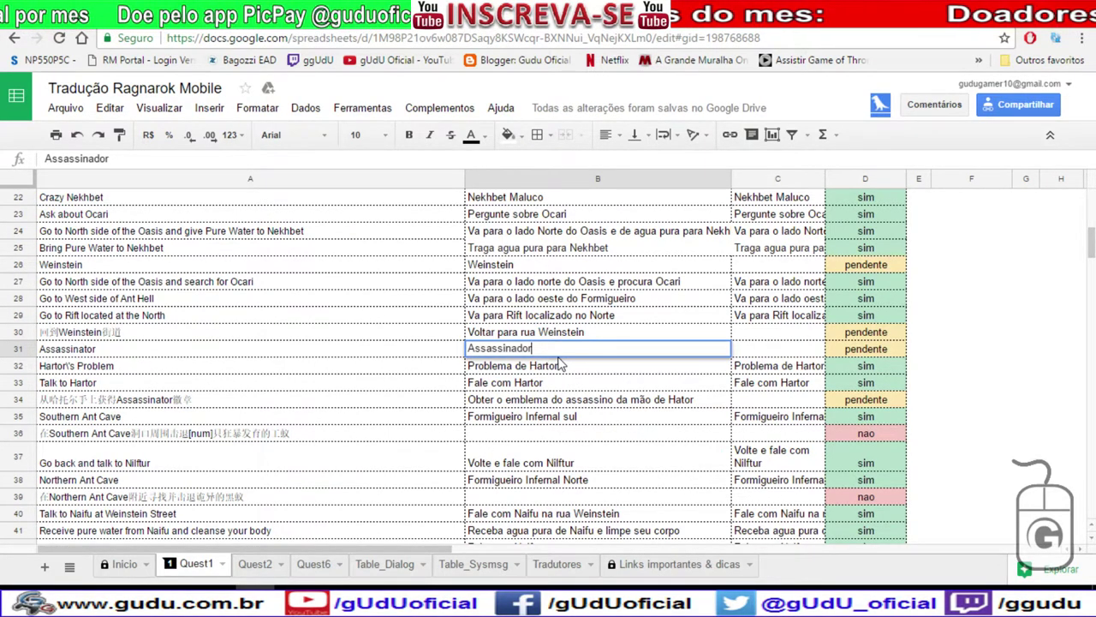
{"action": "key", "text": "BackSpace"}
{"action": "key", "text": "BackSpace"}
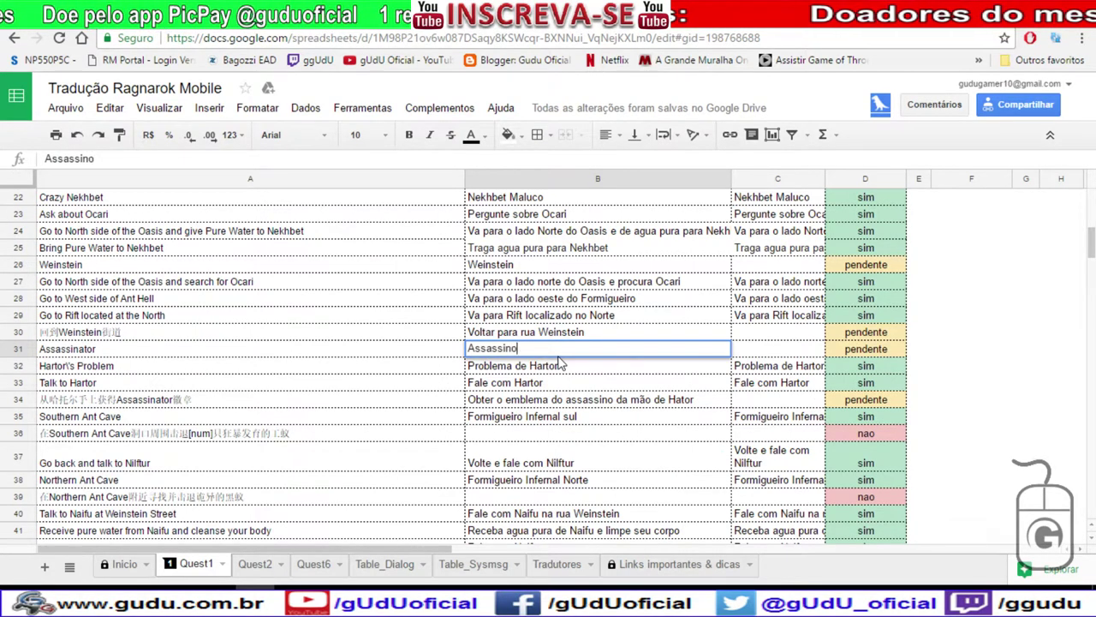
{"action": "left_click", "coordinate": [516, 369]}
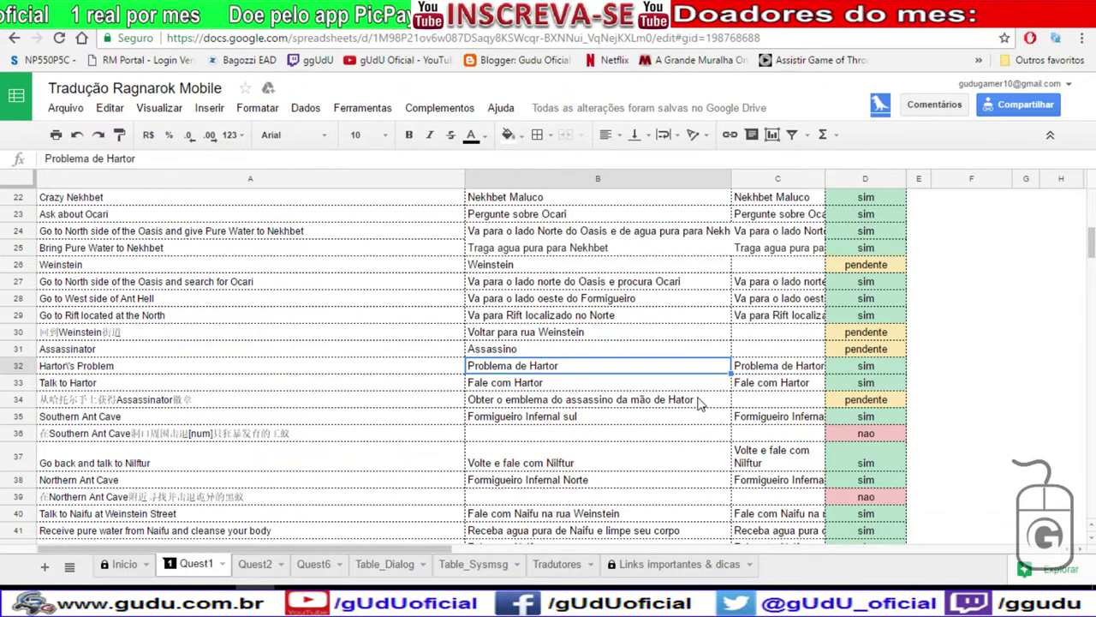
Select "da mão de" in cell B34 and test separating "Hator's hand" from the English source in Google Translate, restoring the single line.
{"action": "double_click", "coordinate": [617, 400]}
{"action": "mouse_move", "coordinate": [615, 399]}
{"action": "left_mouse_down"}
{"action": "mouse_move", "coordinate": [669, 399]}
{"action": "mouse_move", "coordinate": [615, 399]}
{"action": "left_mouse_up"}
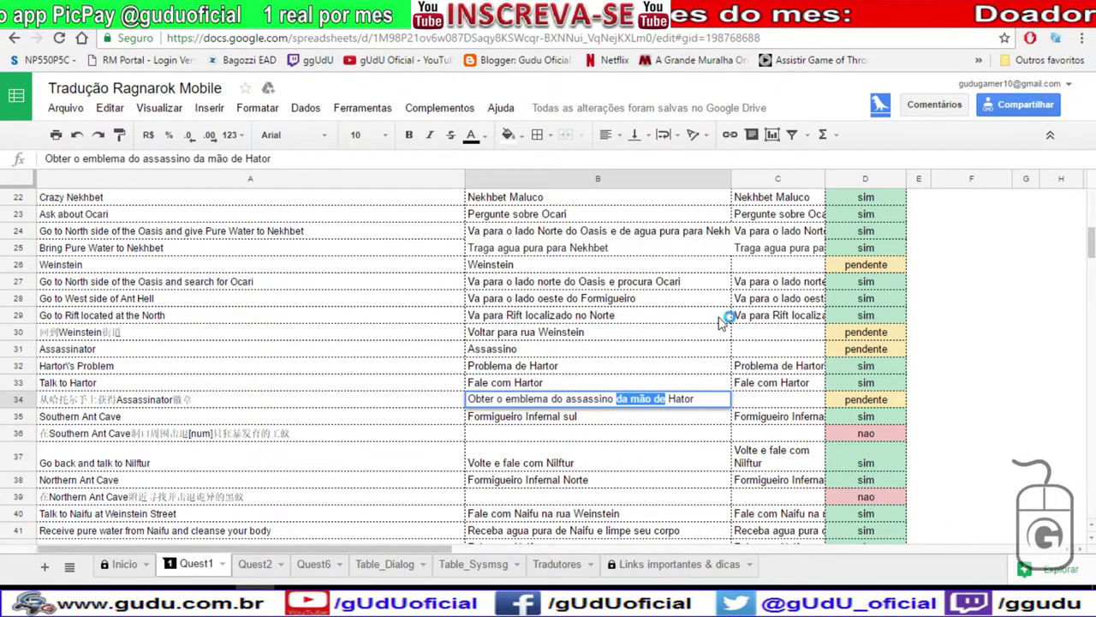
{"action": "key", "text": "ctrl+Tab"}
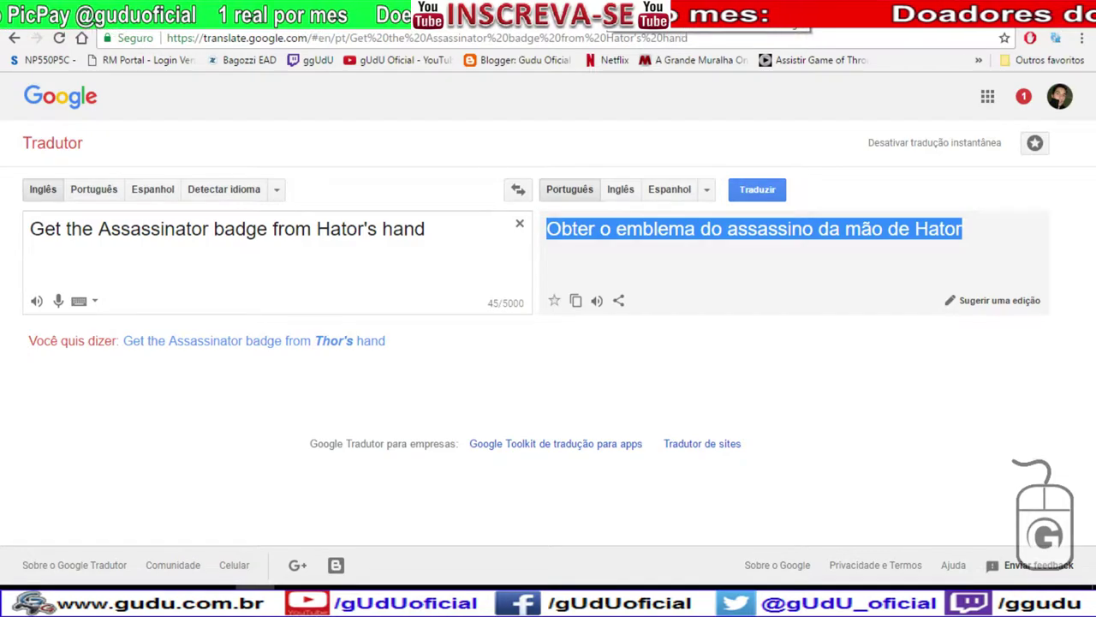
{"action": "left_click", "coordinate": [316, 229]}
{"action": "key", "text": "Return"}
{"action": "key", "text": "Return"}
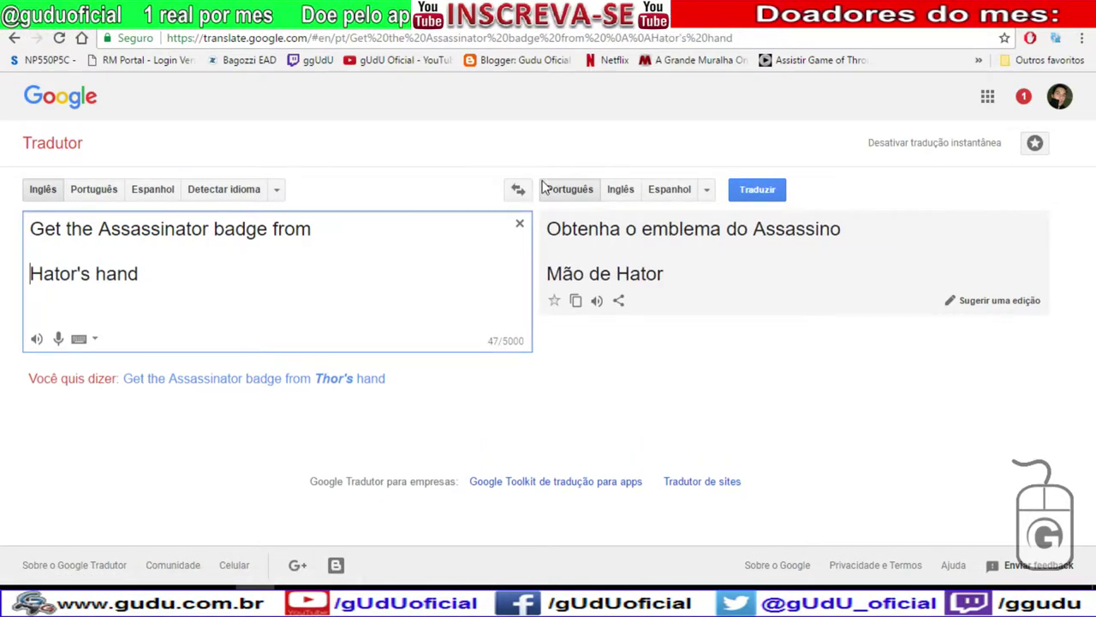
{"action": "left_click", "coordinate": [375, 227]}
{"action": "key", "text": "Delete"}
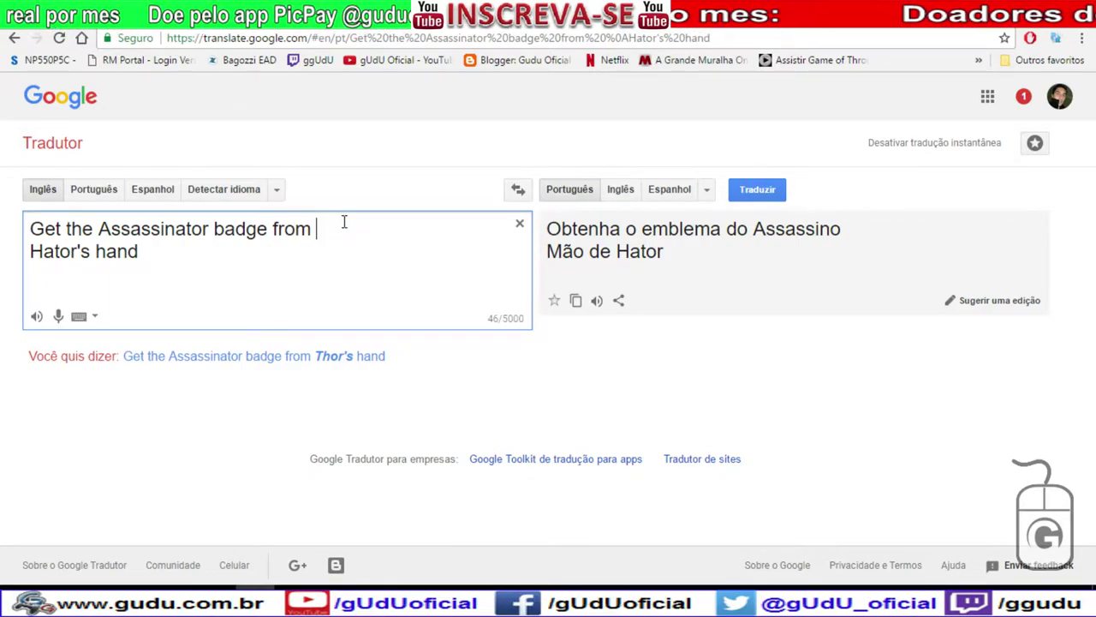
{"action": "key", "text": "Delete"}
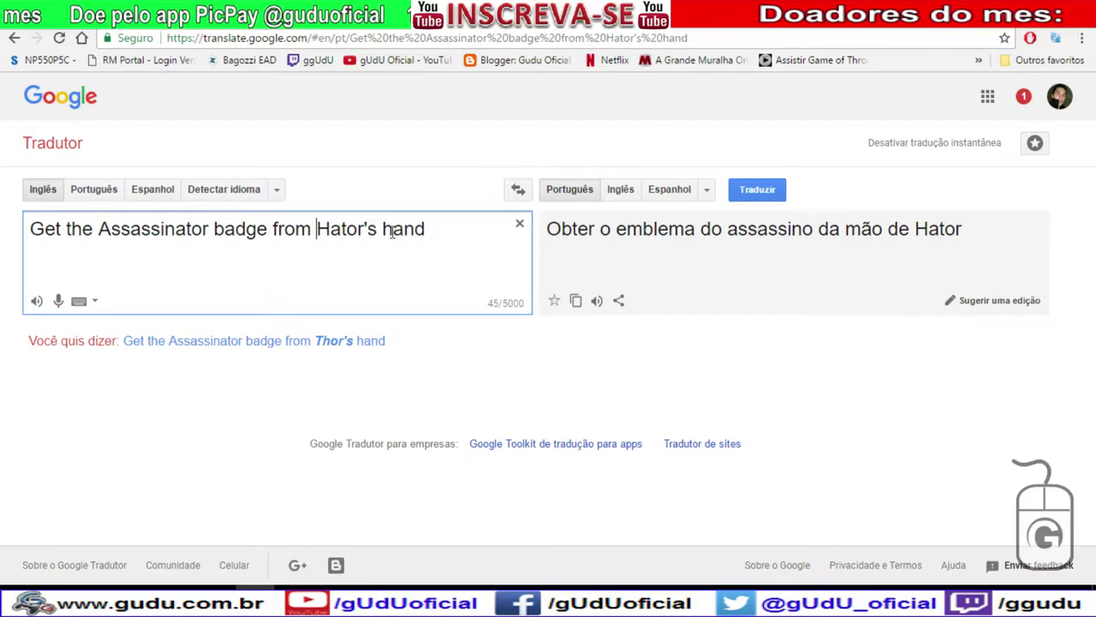
Retry a line break before "Hator's hand" in the English source and rejoin the sentence.
{"action": "key", "text": "Return"}
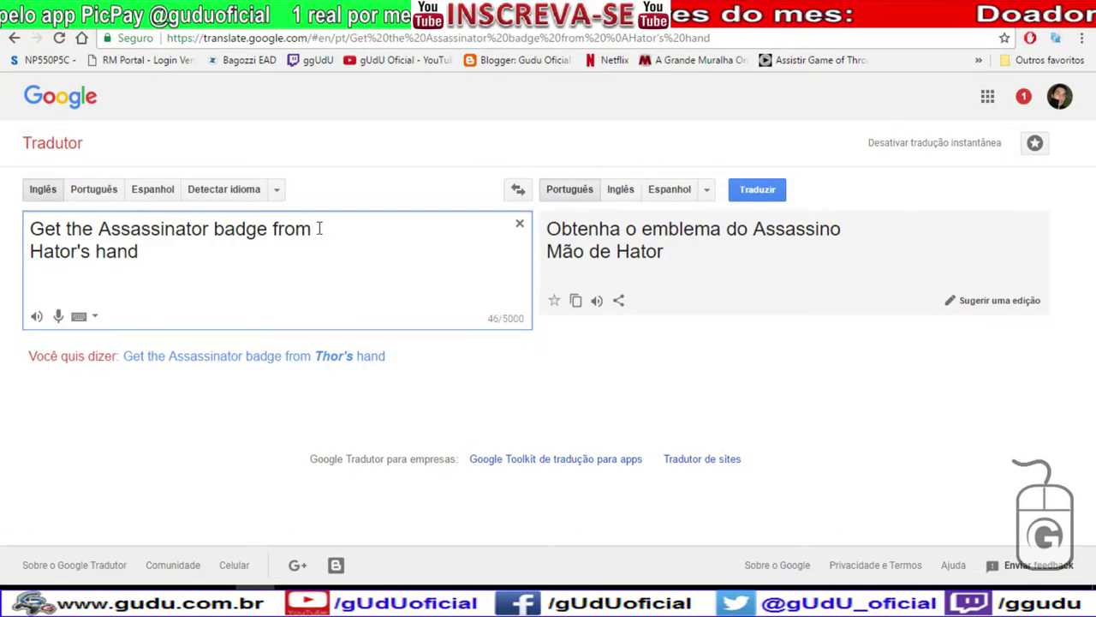
{"action": "left_click_drag", "start_coordinate": [321, 227], "coordinate": [8, 224]}
{"action": "left_click", "coordinate": [265, 229]}
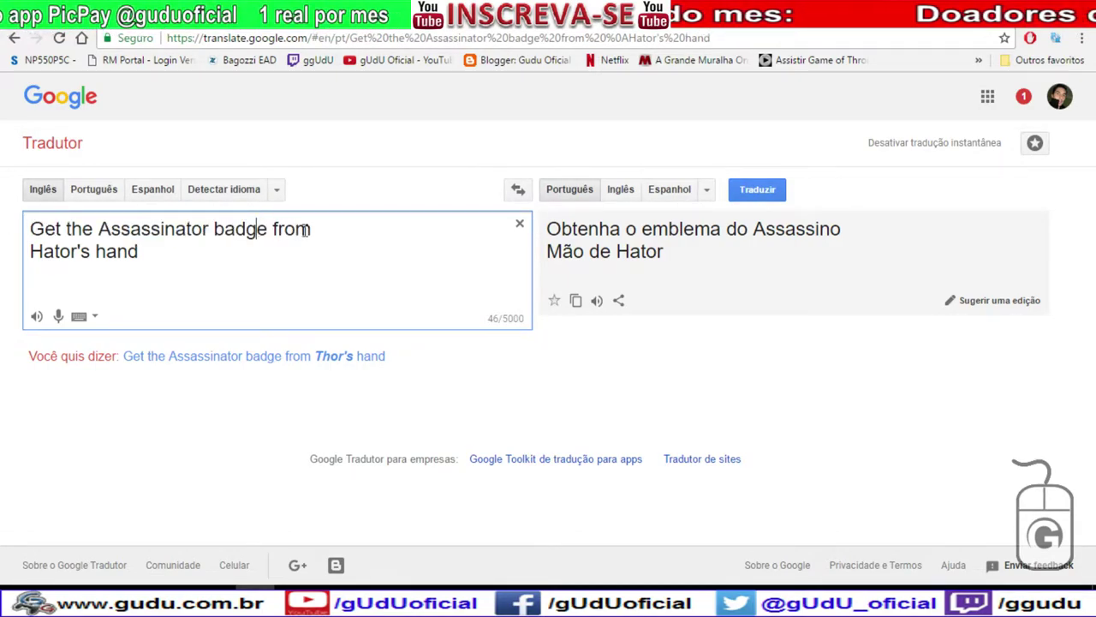
{"action": "left_click_drag", "start_coordinate": [305, 229], "coordinate": [41, 220]}
{"action": "key", "text": "Delete"}
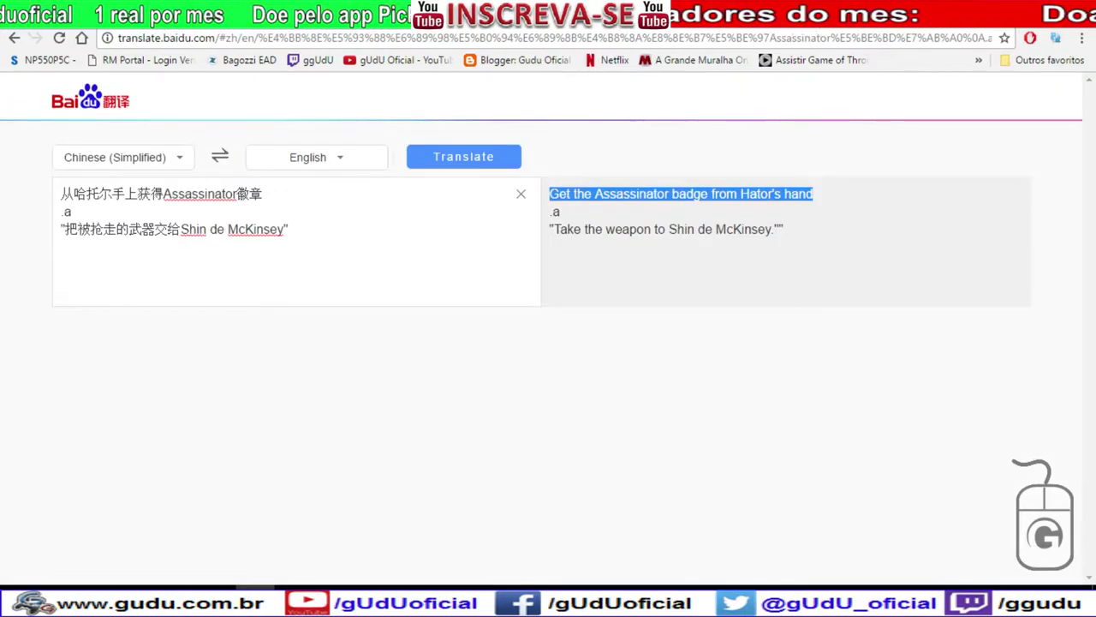
Return to the spreadsheet and copy the Chinese text "在Southern Ant Cave洞口周围击退[num]只狂暴发育的工蚁" from row 36.
{"action": "left_click", "coordinate": [613, 24]}
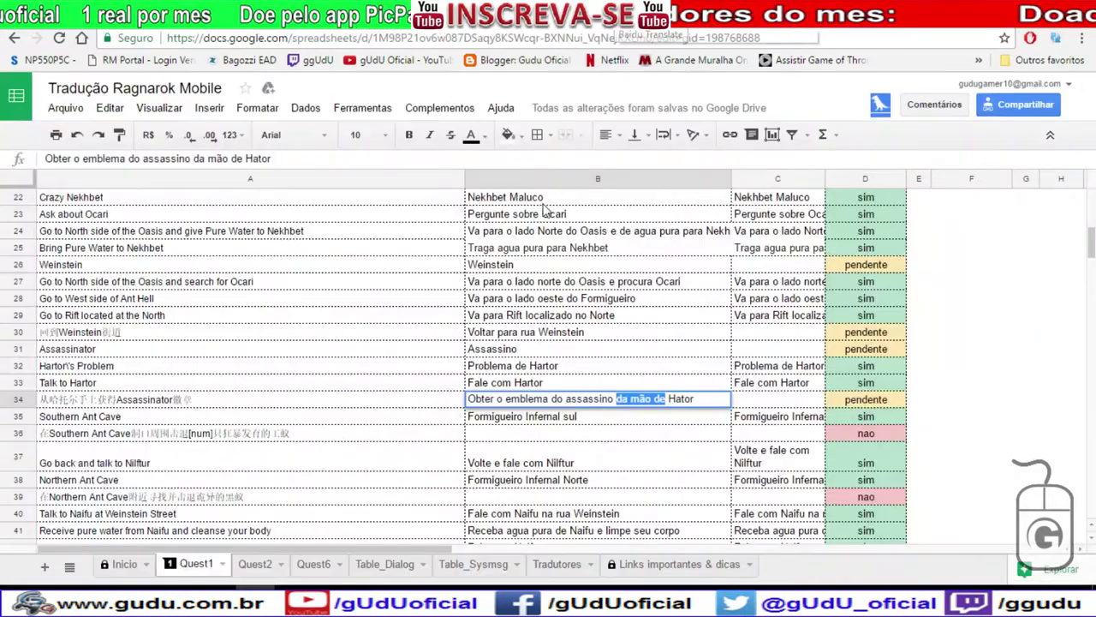
{"action": "left_click", "coordinate": [597, 418]}
{"action": "left_click", "coordinate": [533, 438]}
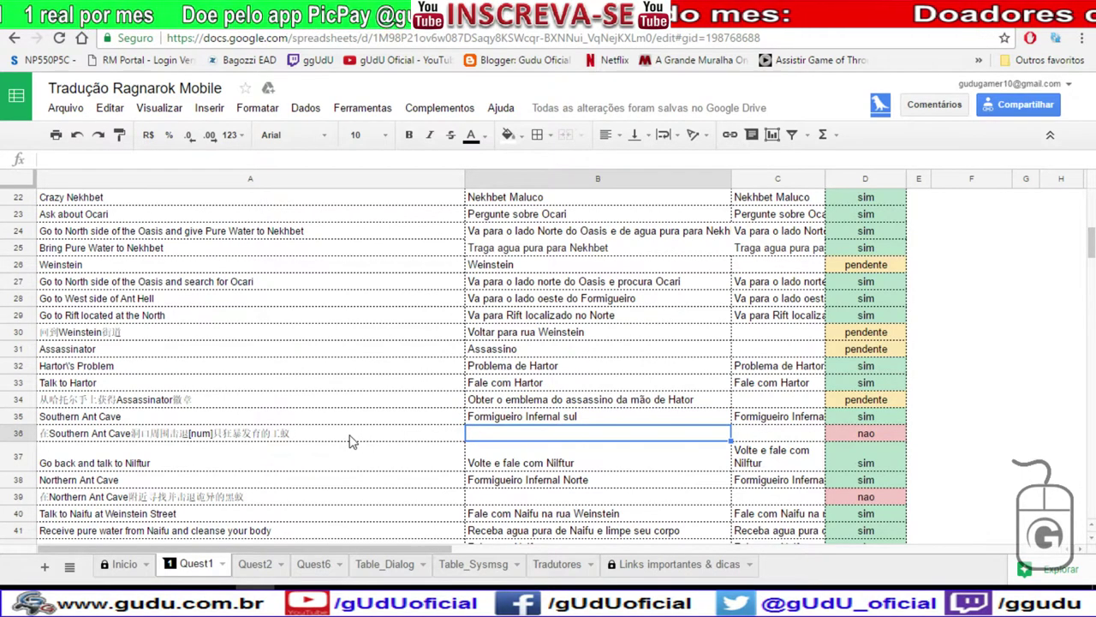
{"action": "left_click", "coordinate": [351, 440]}
{"action": "key", "text": "ctrl+c"}
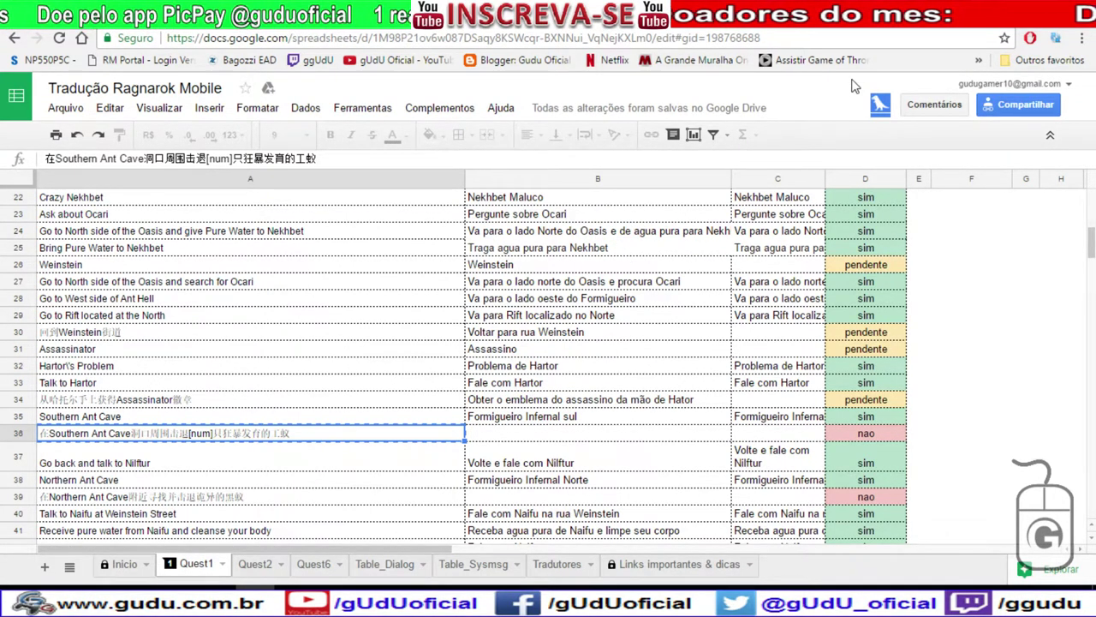
Replace the first source line in Baidu Translate with the copied row 36 text and translate it into English.
{"action": "left_click", "coordinate": [846, 15]}
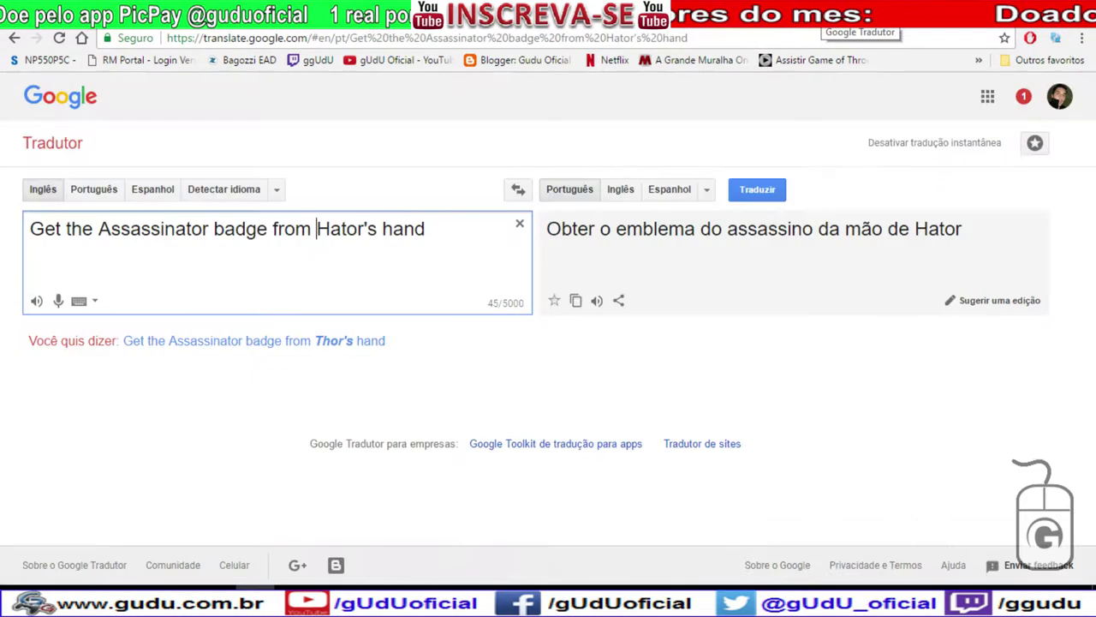
{"action": "left_click_drag", "start_coordinate": [421, 228], "coordinate": [27, 229]}
{"action": "key", "text": "ctrl+v"}
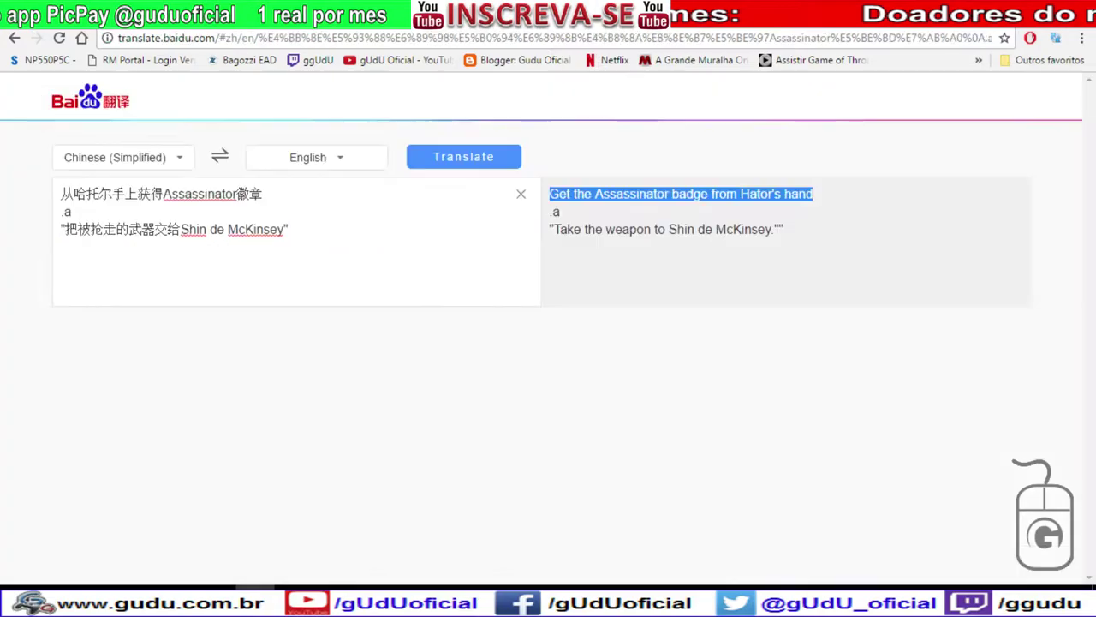
{"action": "left_click", "coordinate": [286, 226]}
{"action": "key", "text": "ctrl+Home"}
{"action": "key", "text": "shift+End"}
{"action": "key", "text": "ctrl+v"}
{"action": "left_click", "coordinate": [457, 159]}
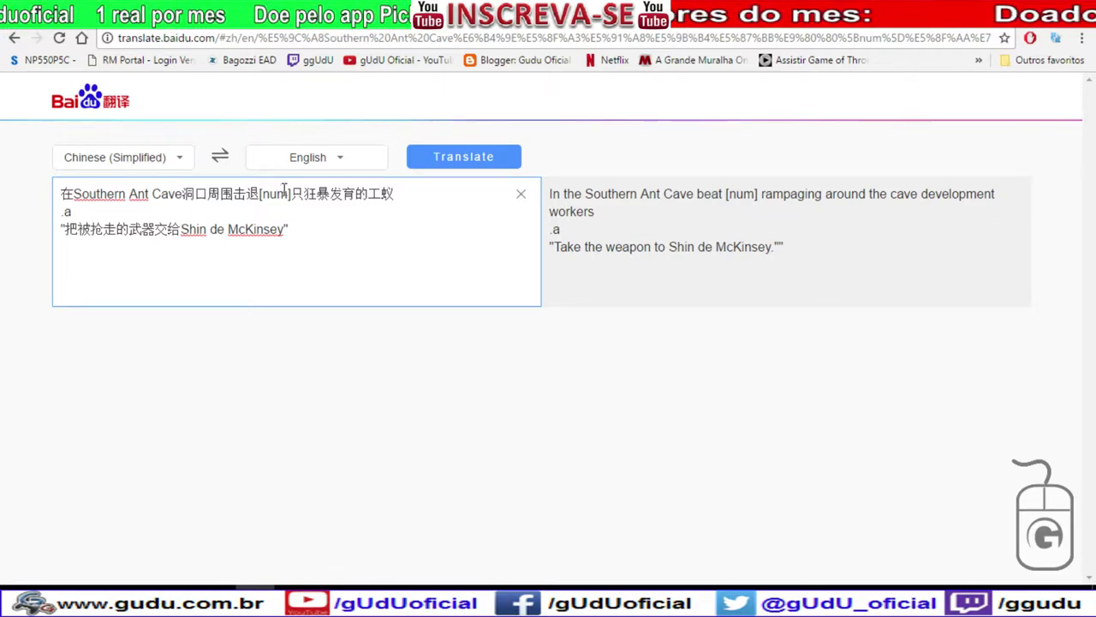
Transfer Baidu's English result "In the Southern Ant Cave beat [num] rampaging around the cave development workers" to Google Translate as the new source text.
{"action": "left_click_drag", "start_coordinate": [612, 220], "coordinate": [549, 195]}
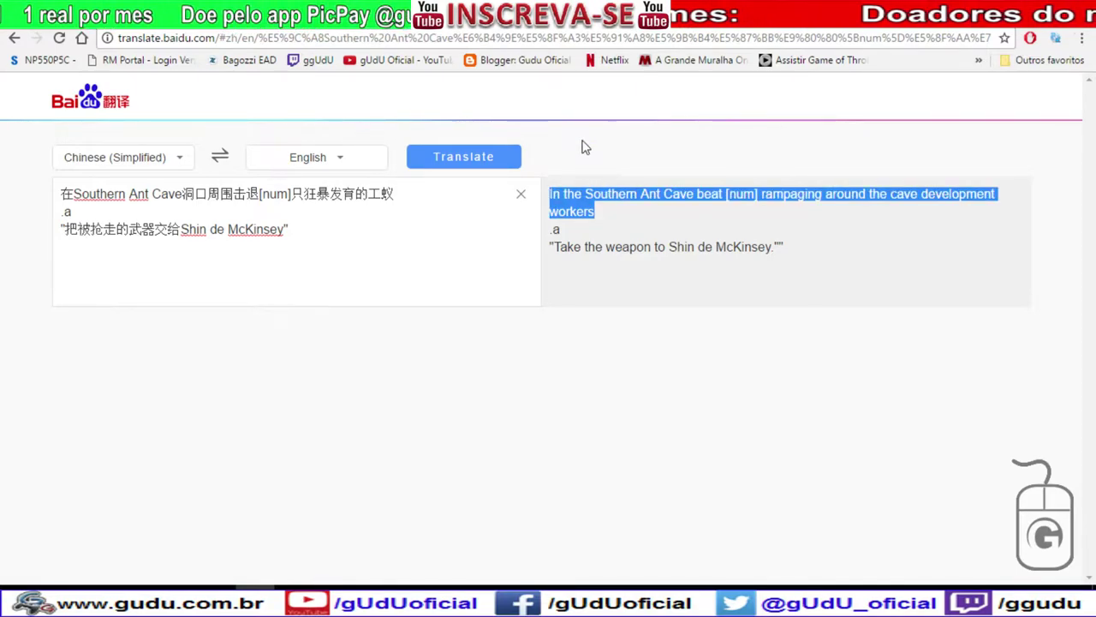
{"action": "key", "text": "ctrl+Tab"}
{"action": "left_click_drag", "start_coordinate": [127, 253], "coordinate": [144, 211]}
{"action": "key", "text": "ctrl+v"}
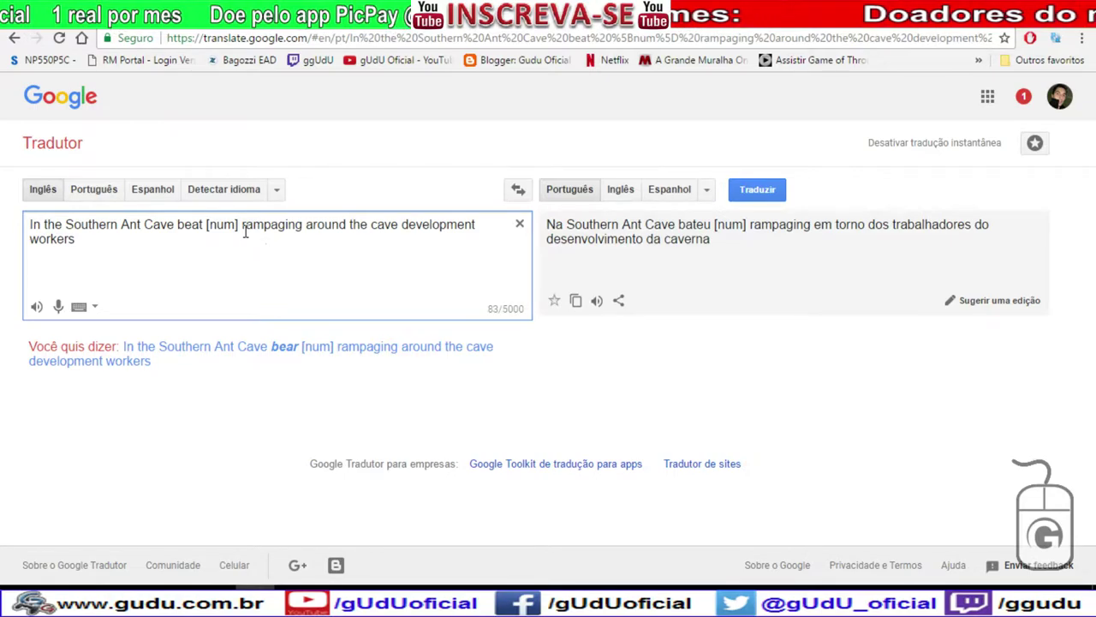
Separate "In the Southern Ant Cave" from "beat [num] rampaging around the cave development workers" with a blank line in the source text.
{"action": "left_click", "coordinate": [177, 225]}
{"action": "key", "text": "Return"}
{"action": "key", "text": "Return"}
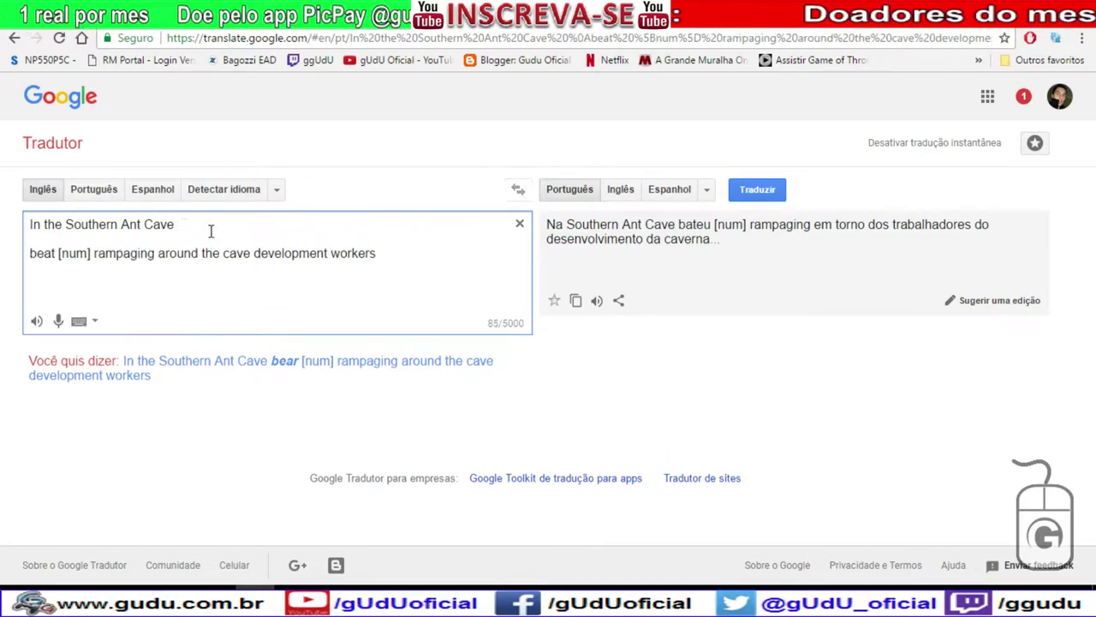
{"action": "left_click", "coordinate": [72, 235]}
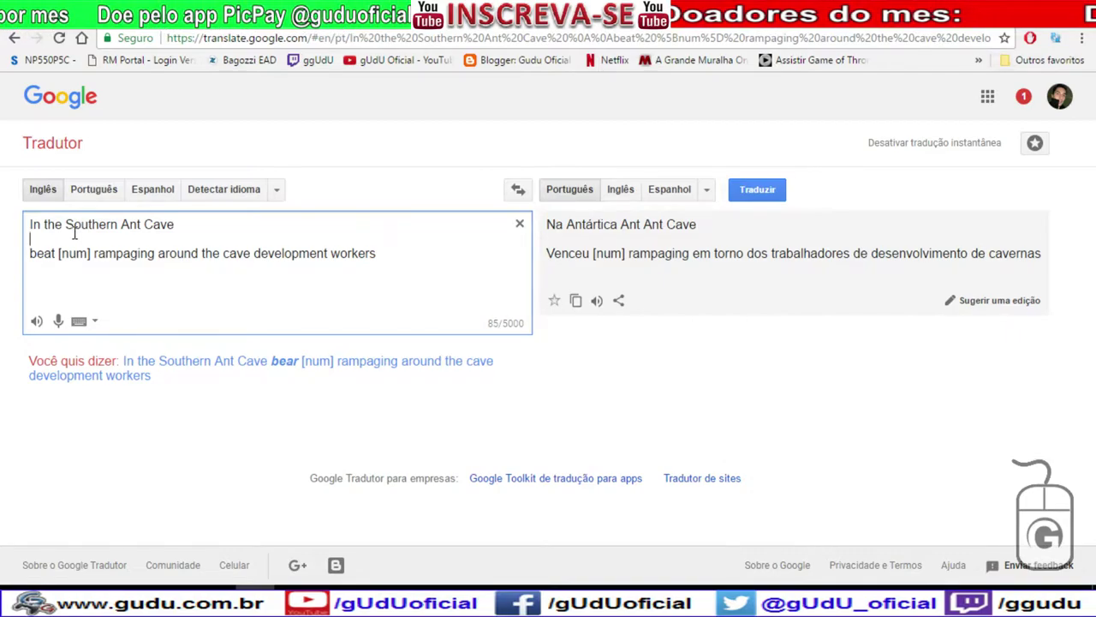
Remove the blank line from the English source text and move "Ant Cave" onto its own line after "In the Southern".
{"action": "key", "text": "BackSpace"}
{"action": "left_click", "coordinate": [121, 224]}
{"action": "key", "text": "Return"}
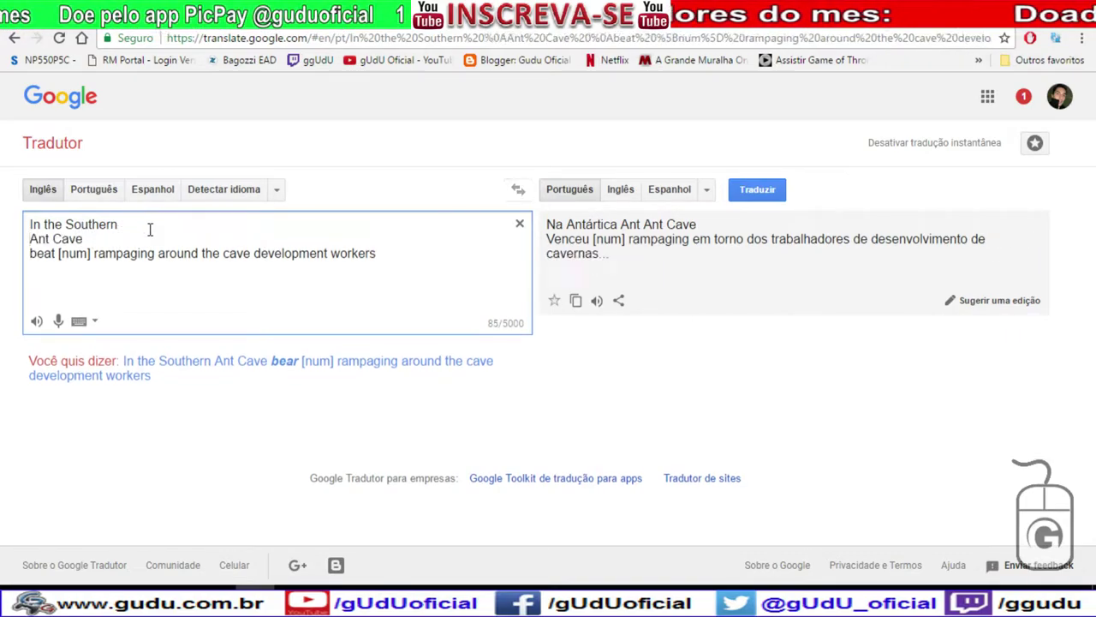
{"action": "left_click", "coordinate": [135, 237]}
{"action": "left_click", "coordinate": [140, 224]}
Write the Portuguese draft "No Formigueiro Sul" below the English source text, separated by a blank line.
{"action": "left_click", "coordinate": [137, 292]}
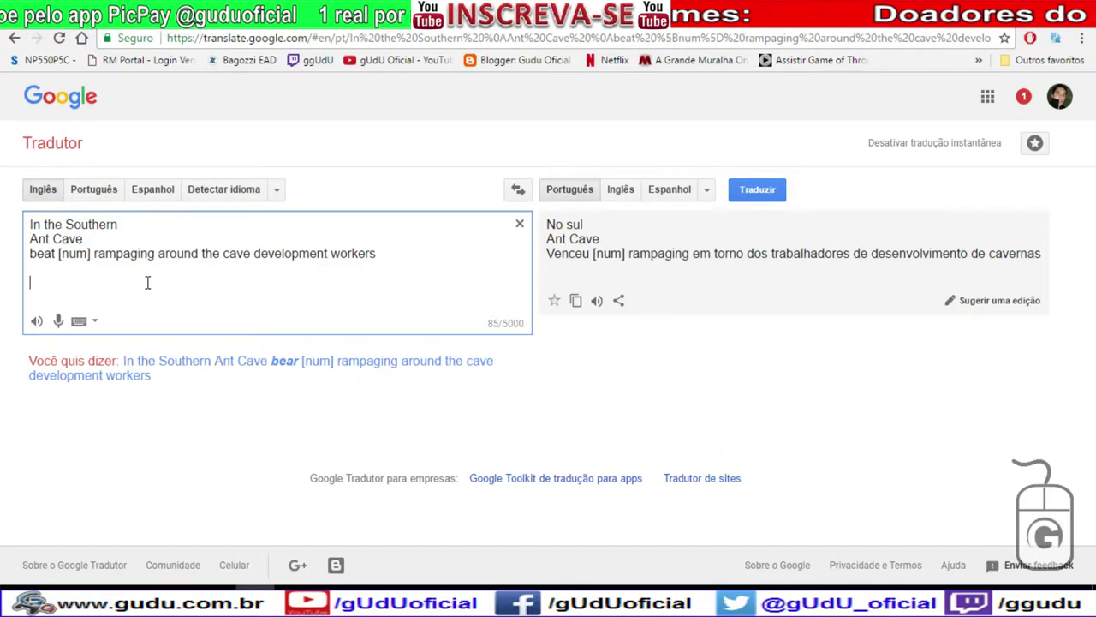
{"action": "type", "text": "No sul"}
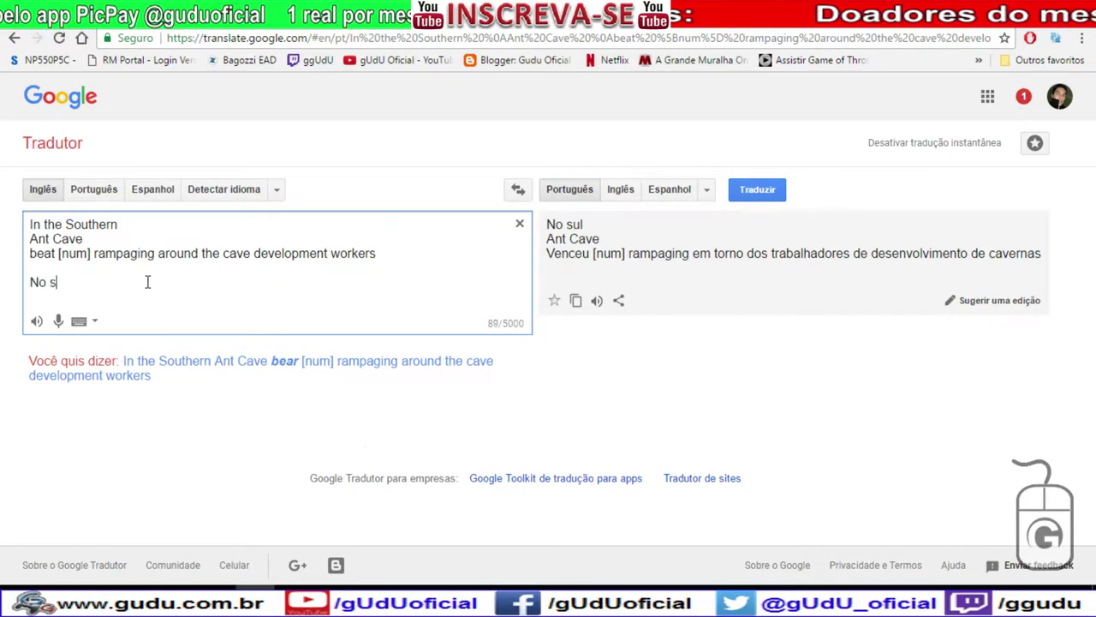
{"action": "key", "text": "BackSpace"}
{"action": "key", "text": "BackSpace"}
{"action": "key", "text": "BackSpace"}
{"action": "key", "text": "BackSpace"}
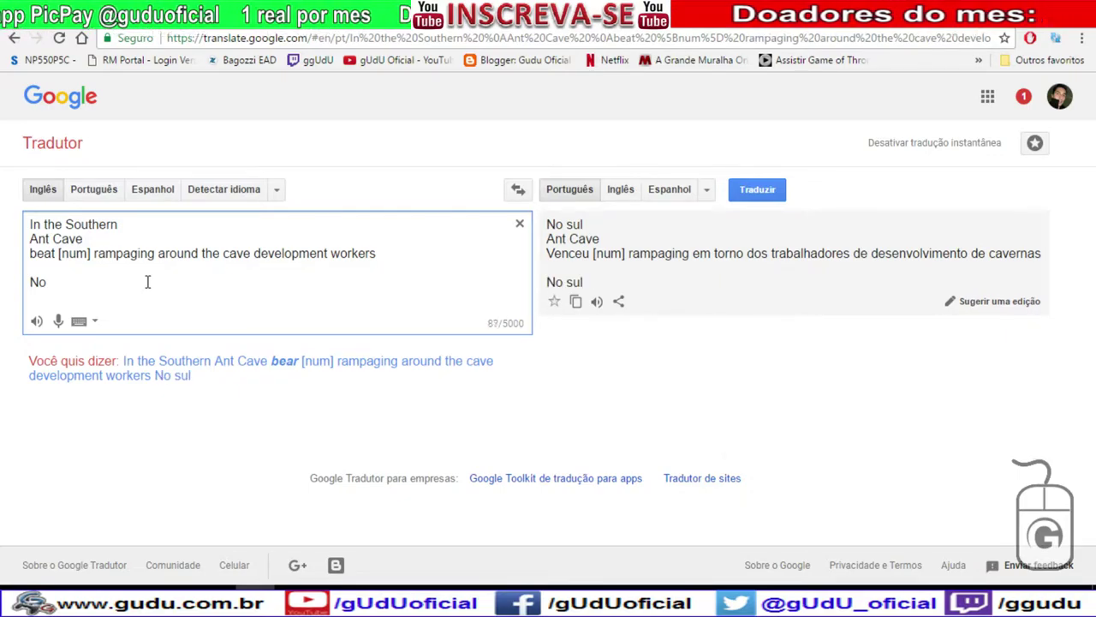
{"action": "type", "text": "ofr"}
{"action": "key", "text": "BackSpace"}
{"action": "key", "text": "BackSpace"}
{"action": "key", "text": "BackSpace"}
{"action": "type", "text": "For"}
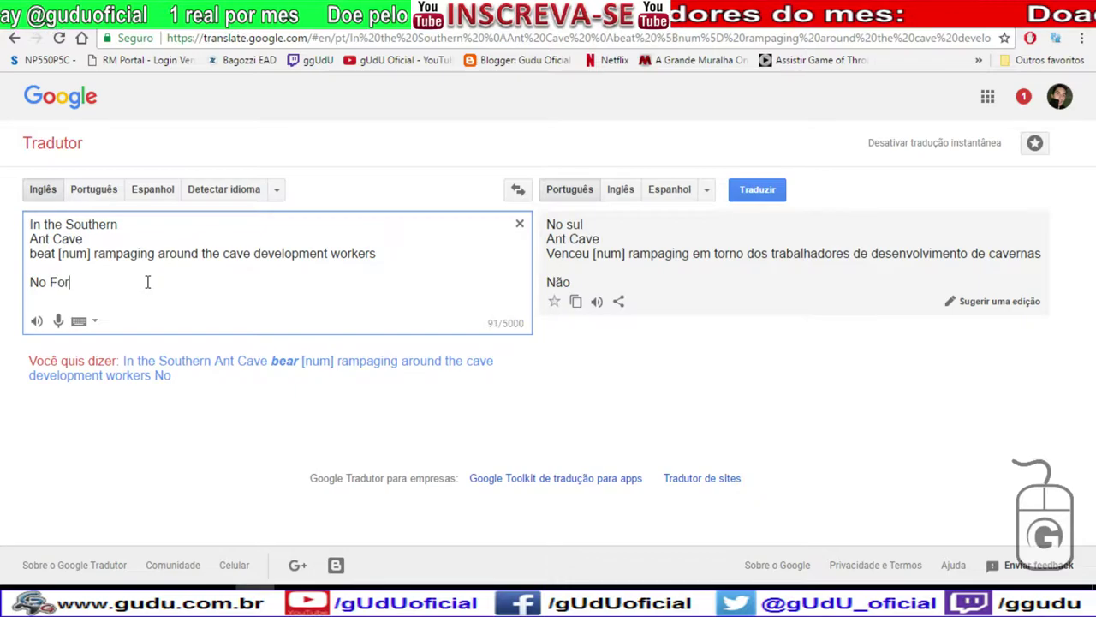
{"action": "type", "text": "migueiro Sul"}
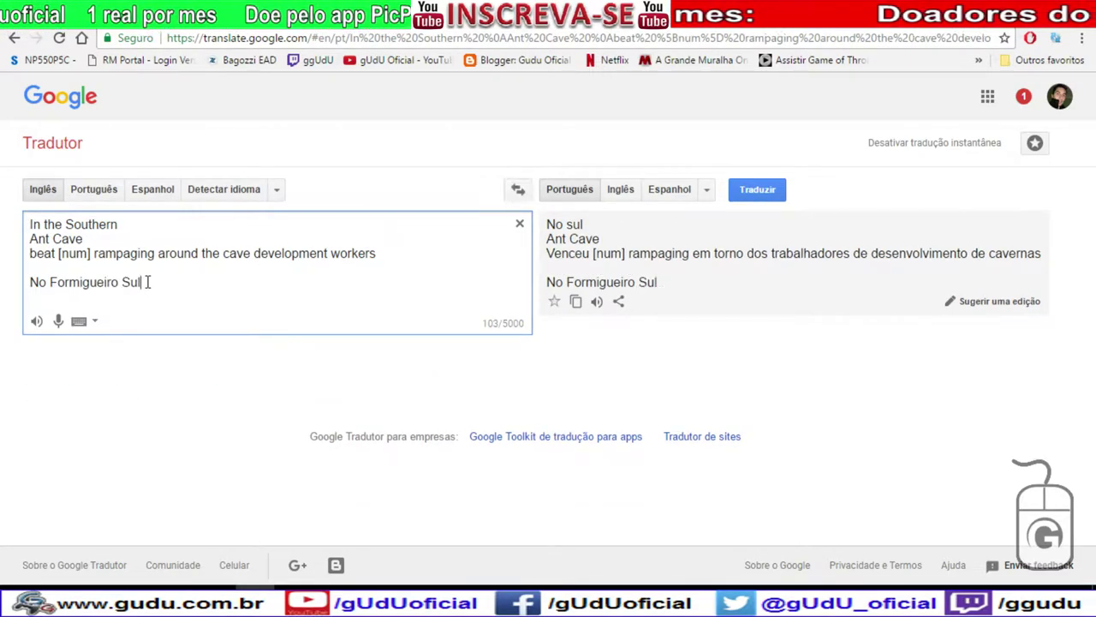
Rejoin "In the Southern", "Ant Cave" and "beat [num] rampaging around the cave development workers" into one continuous English sentence.
{"action": "left_click", "coordinate": [147, 224]}
{"action": "key", "text": "Delete"}
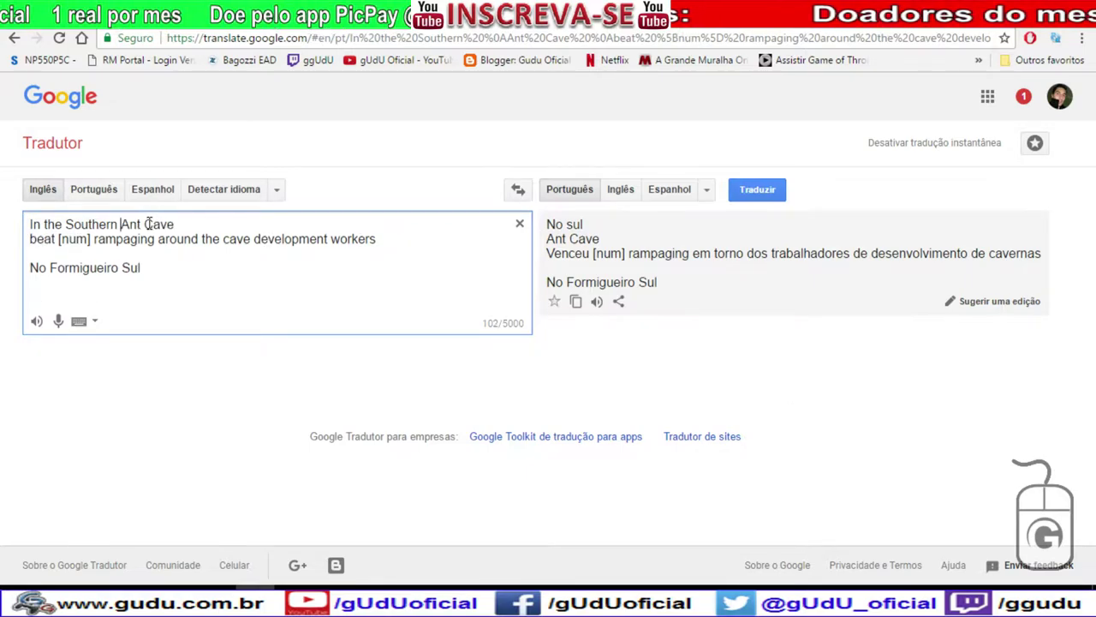
{"action": "left_click", "coordinate": [189, 224]}
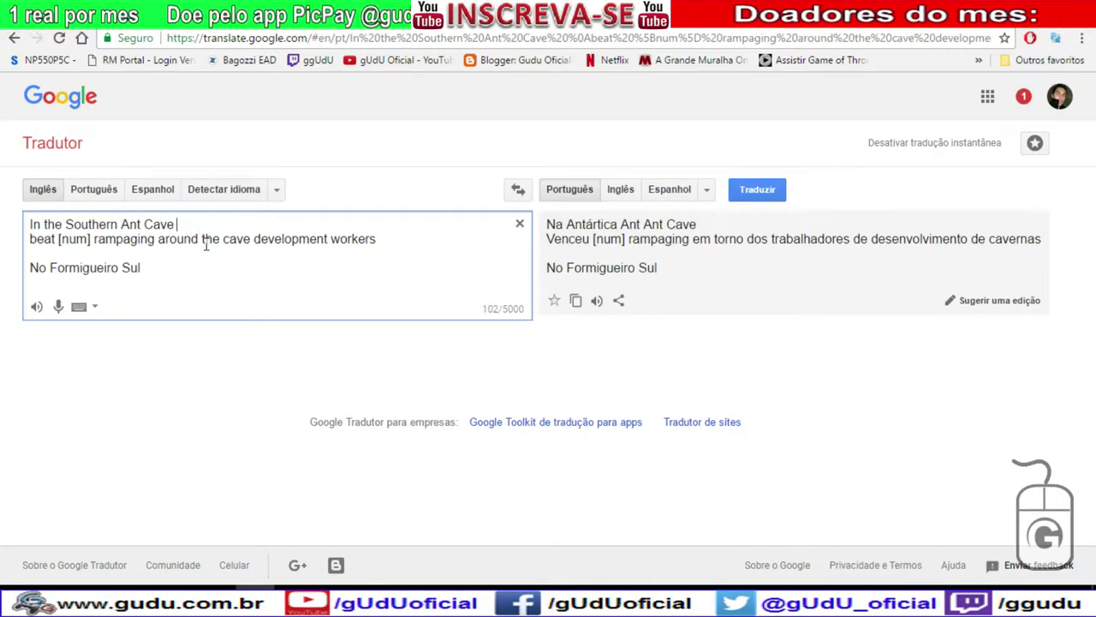
{"action": "left_click", "coordinate": [157, 267]}
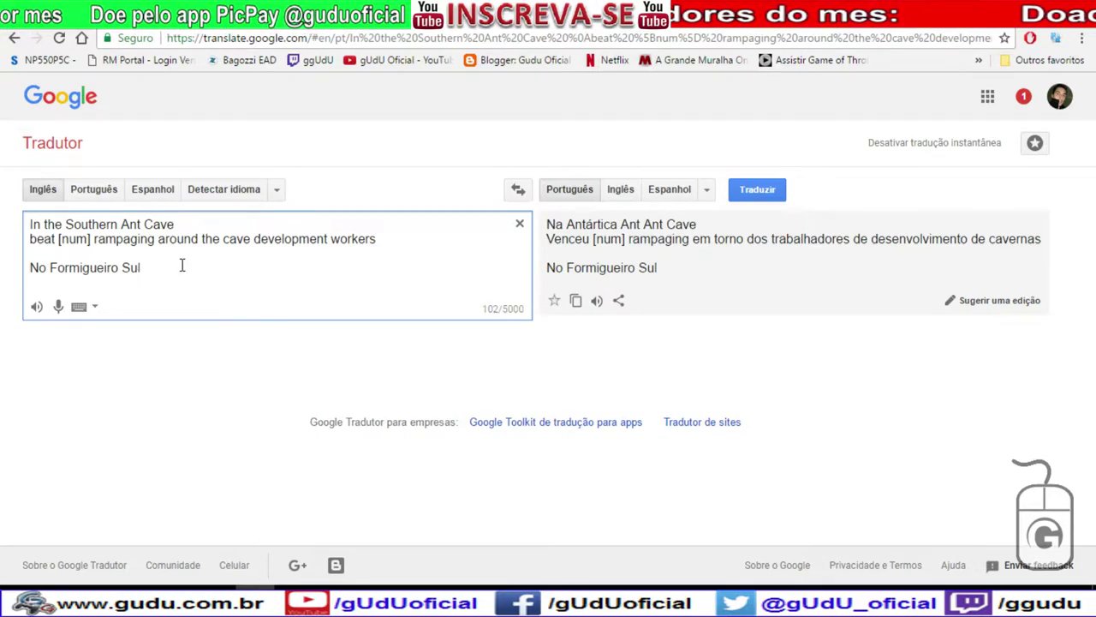
{"action": "left_click", "coordinate": [207, 229]}
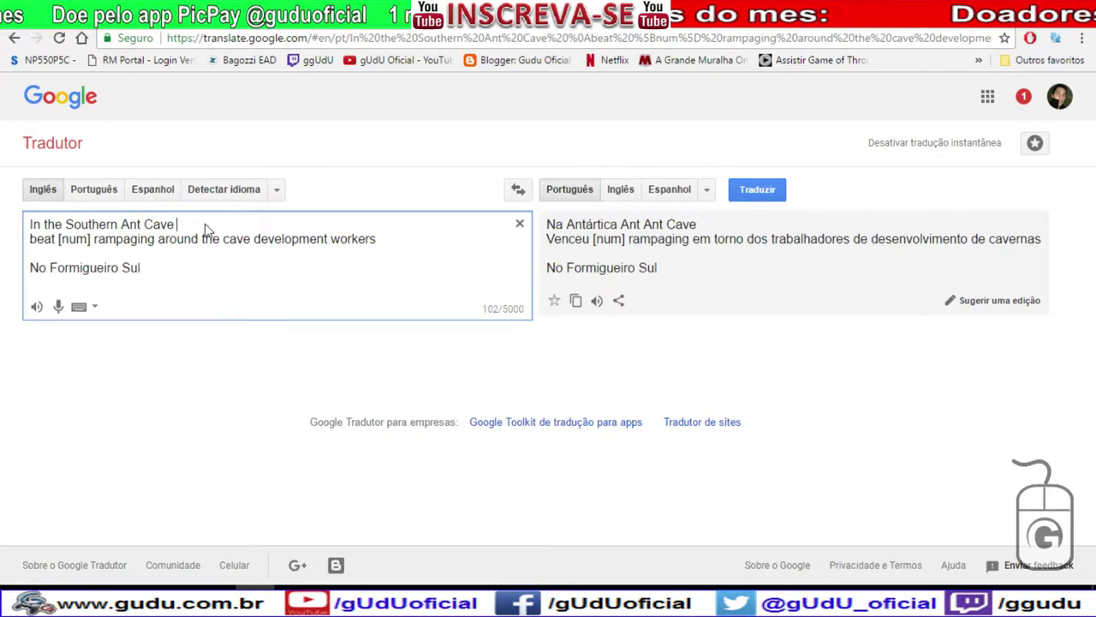
{"action": "key", "text": "Delete"}
Extend the Portuguese draft with "abateu" and the "[num]" placeholder copied from the English sentence.
{"action": "left_click", "coordinate": [178, 267]}
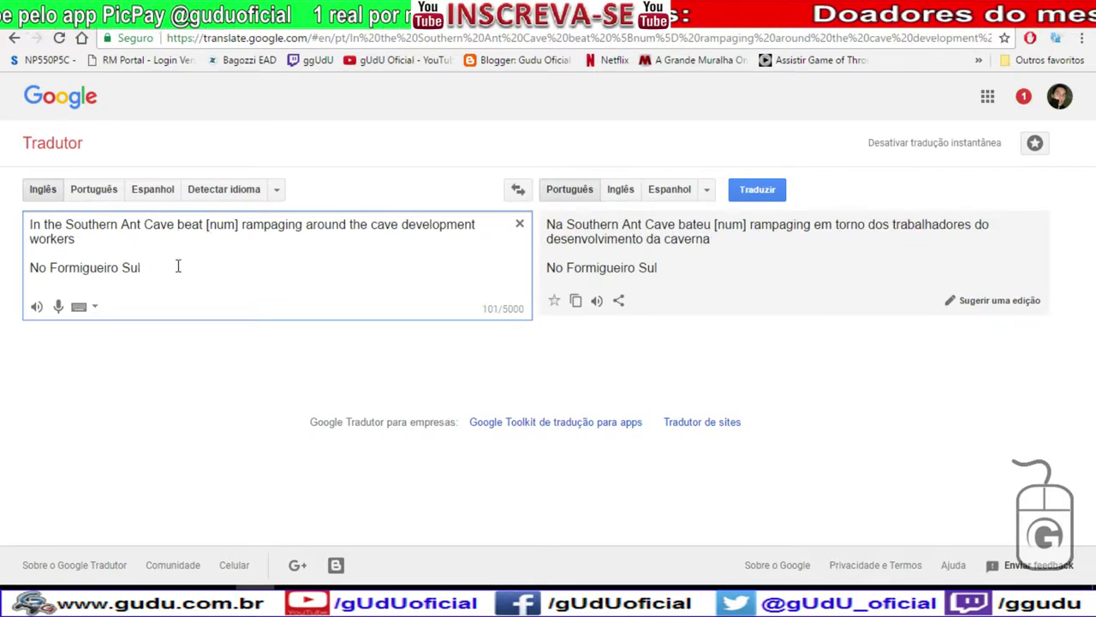
{"action": "type", "text": "abateu"}
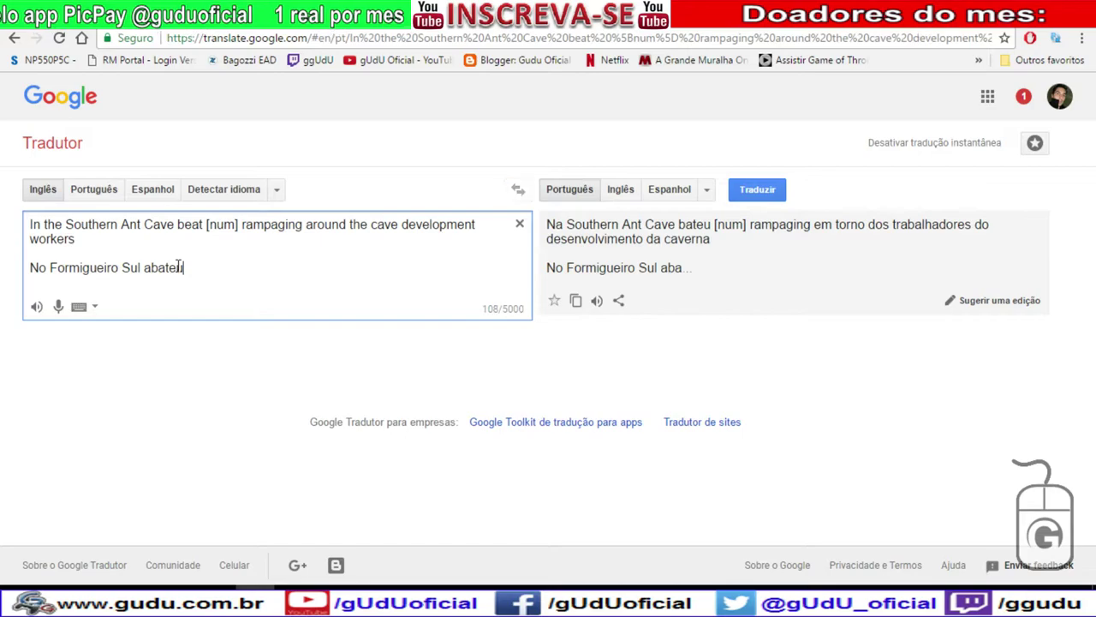
{"action": "left_click_drag", "start_coordinate": [241, 224], "coordinate": [208, 221]}
{"action": "key", "text": "ctrl+c"}
{"action": "left_click", "coordinate": [210, 267]}
{"action": "key", "text": "ctrl+v"}
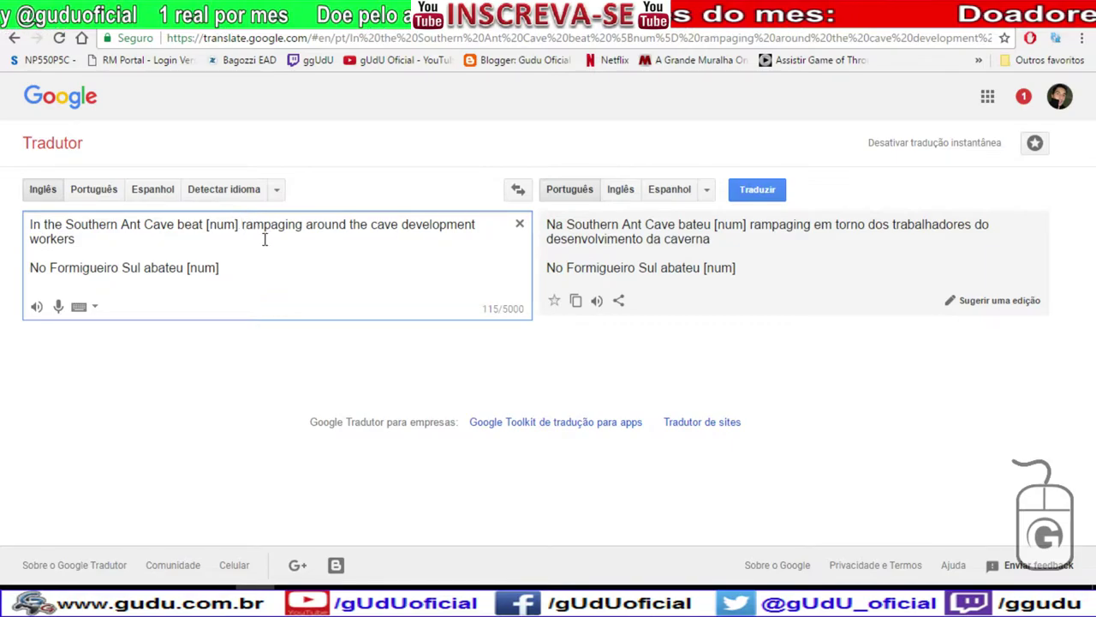
Try line breaks before and after "rampaging" to compare the fragments' translations, and rejoin the English sentence.
{"action": "key", "text": "Return"}
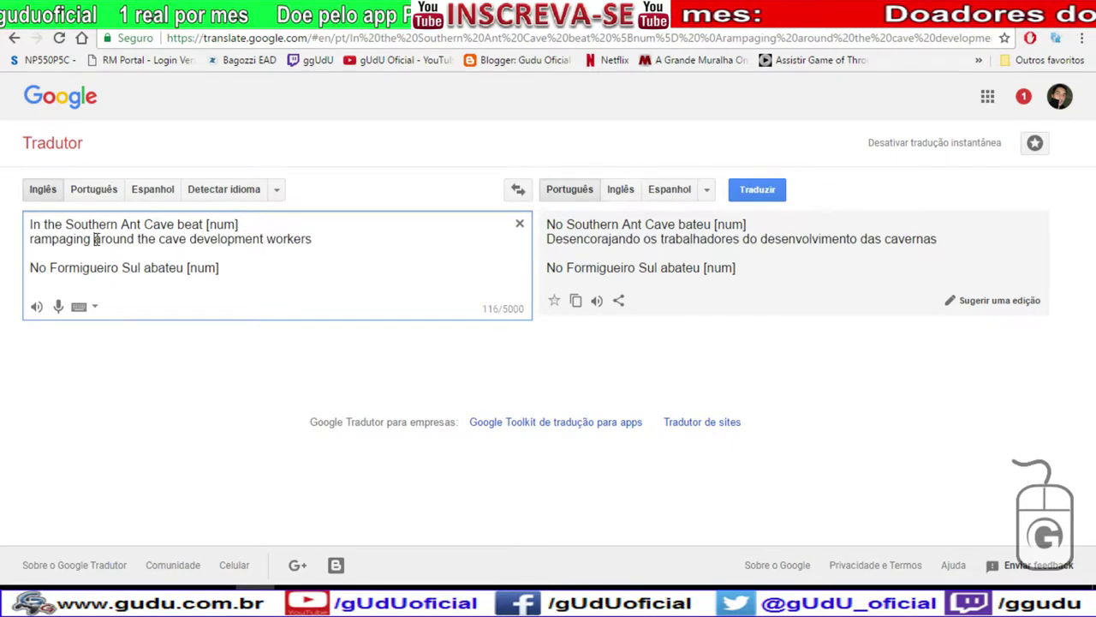
{"action": "key", "text": "ctrl+Right"}
{"action": "key", "text": "Return"}
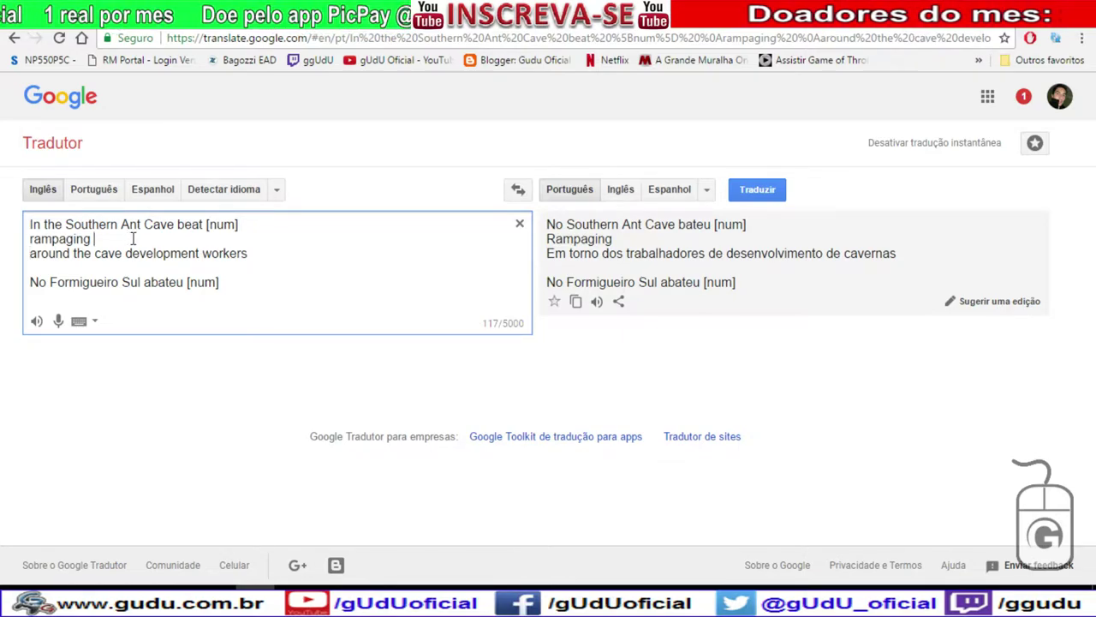
{"action": "key", "text": "Delete"}
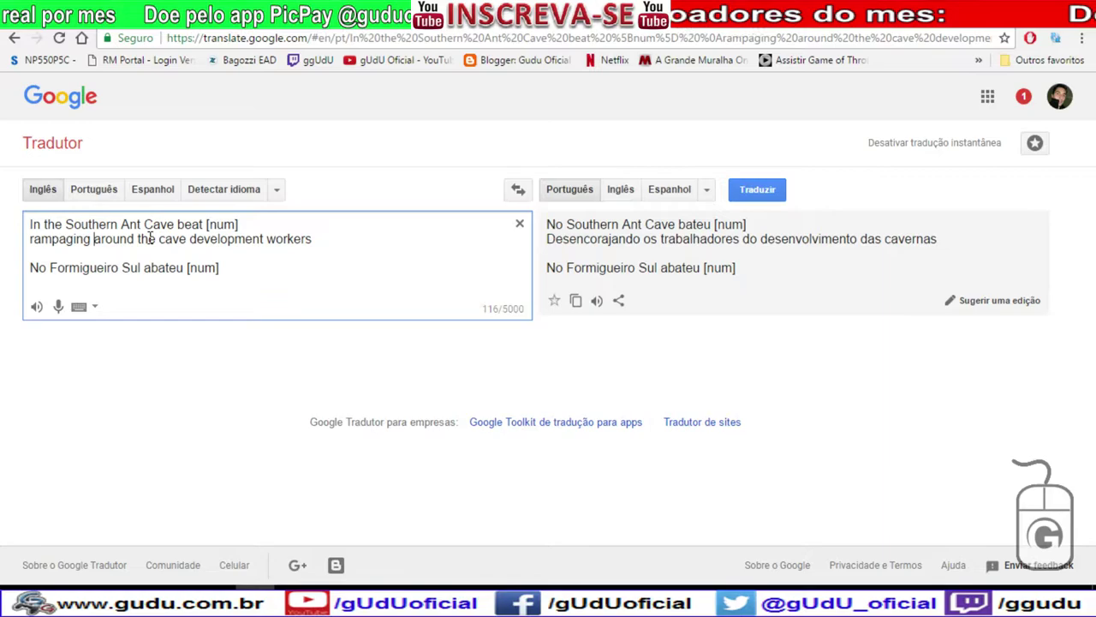
{"action": "left_click", "coordinate": [238, 228]}
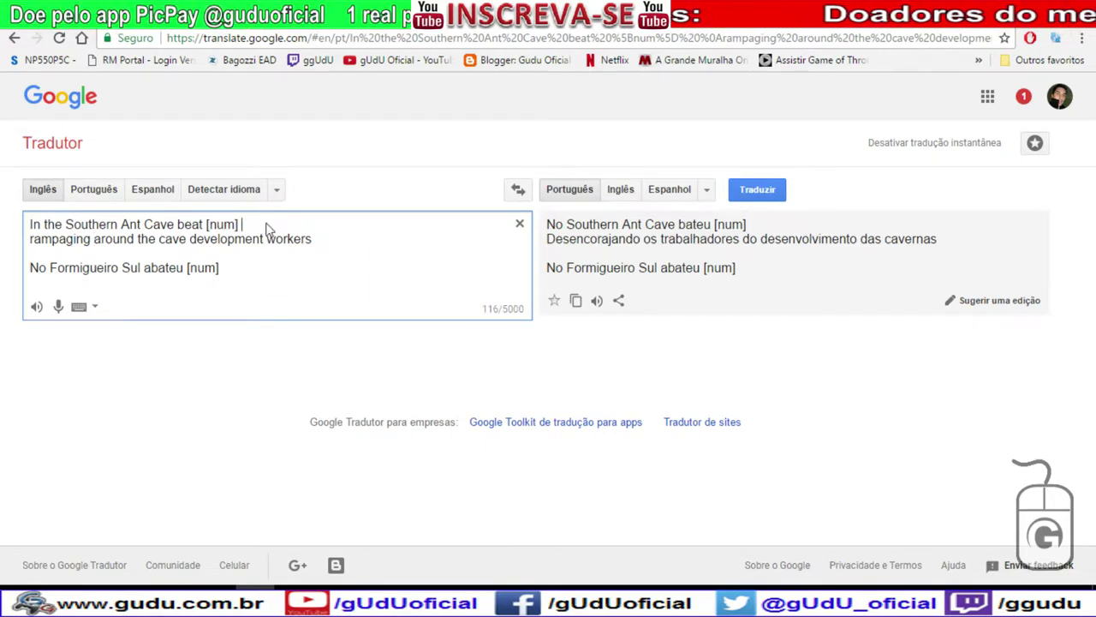
{"action": "key", "text": "Delete"}
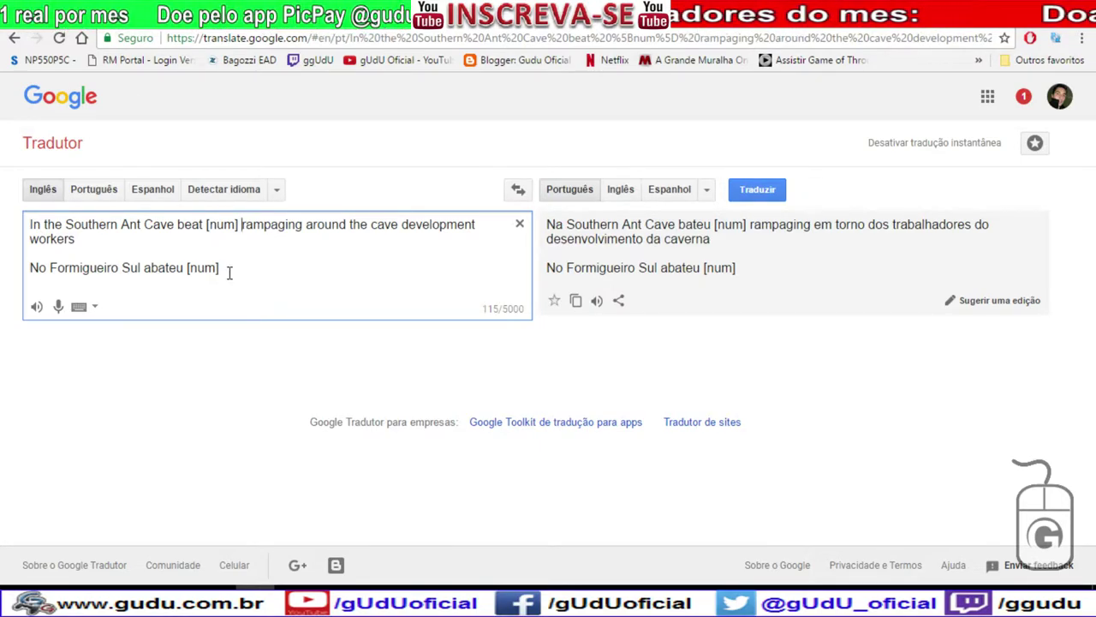
Break the English sentence into separate lines after "Southern Ant Cave", "beat", "[num]" and "rampaging".
{"action": "left_click", "coordinate": [176, 225]}
{"action": "key", "text": "Return"}
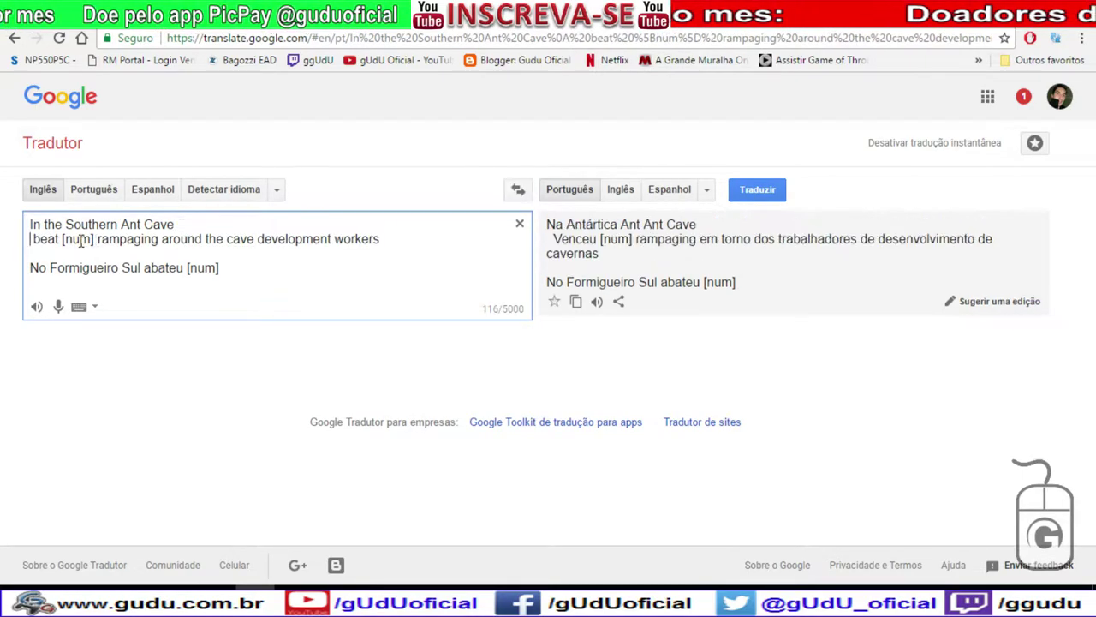
{"action": "left_click", "coordinate": [62, 240]}
{"action": "key", "text": "Return"}
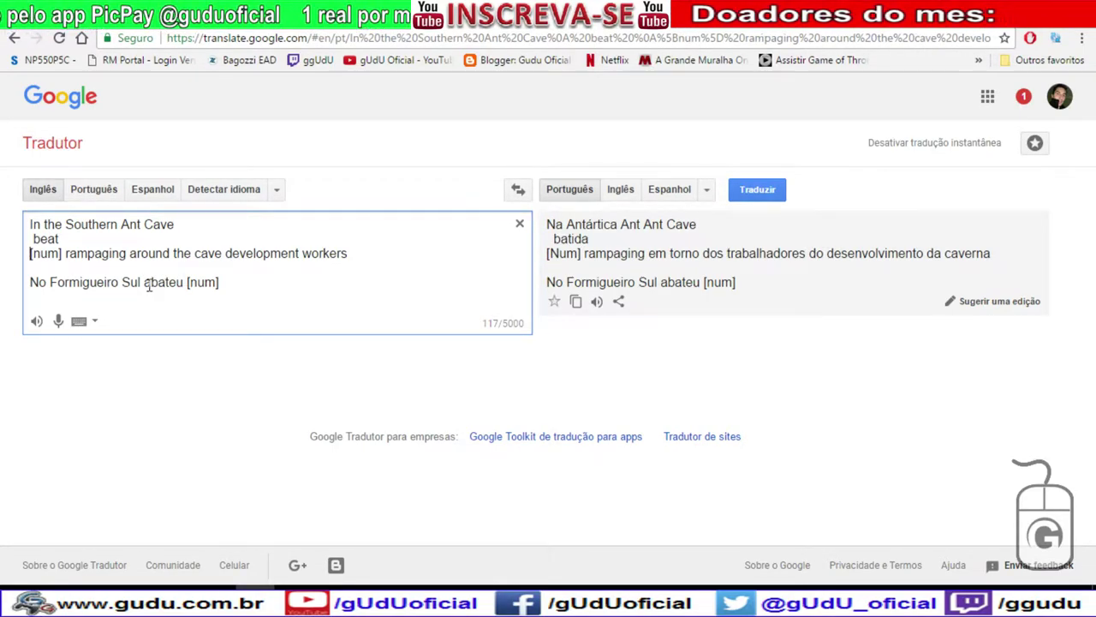
{"action": "left_click", "coordinate": [64, 253]}
{"action": "key", "text": "Return"}
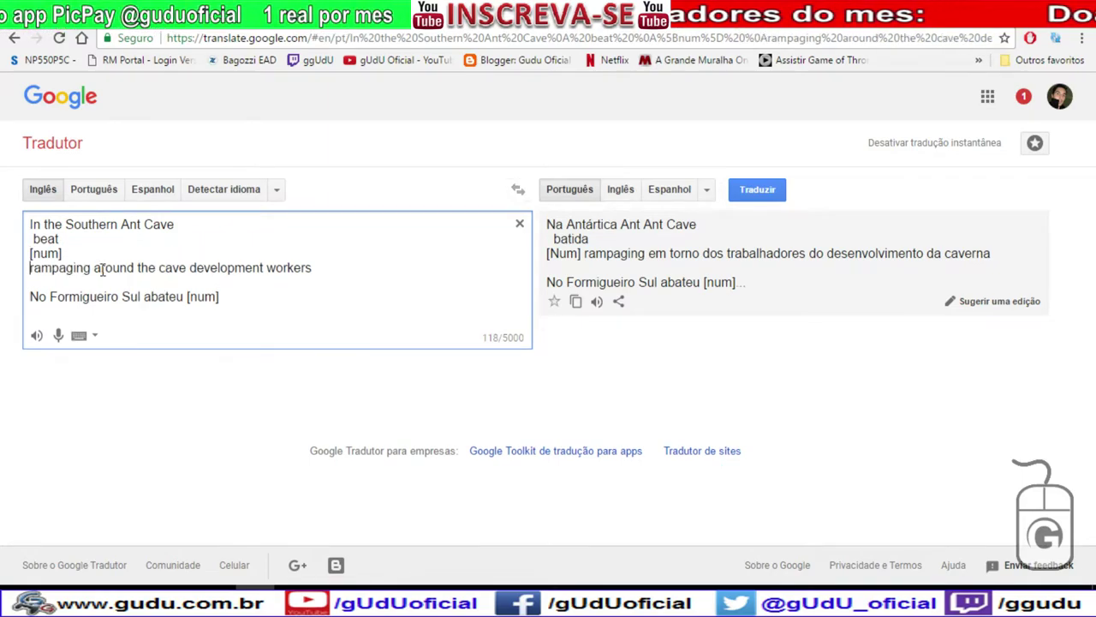
{"action": "left_click", "coordinate": [94, 267]}
{"action": "key", "text": "Return"}
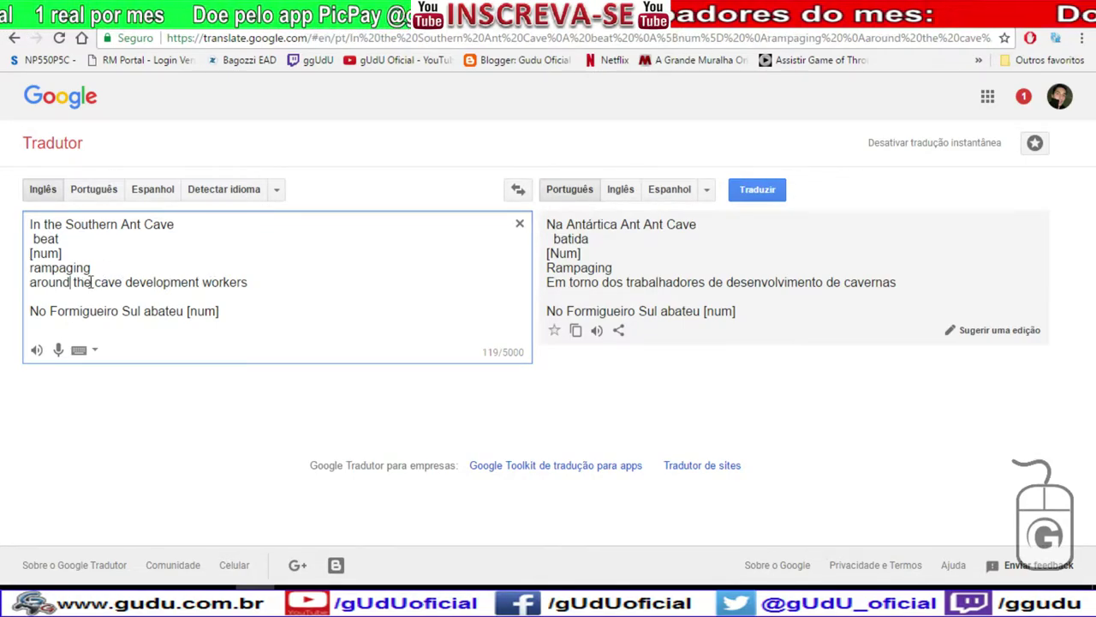
Split "around the cave development workers" so that each word stands on its own line.
{"action": "key", "text": "Return"}
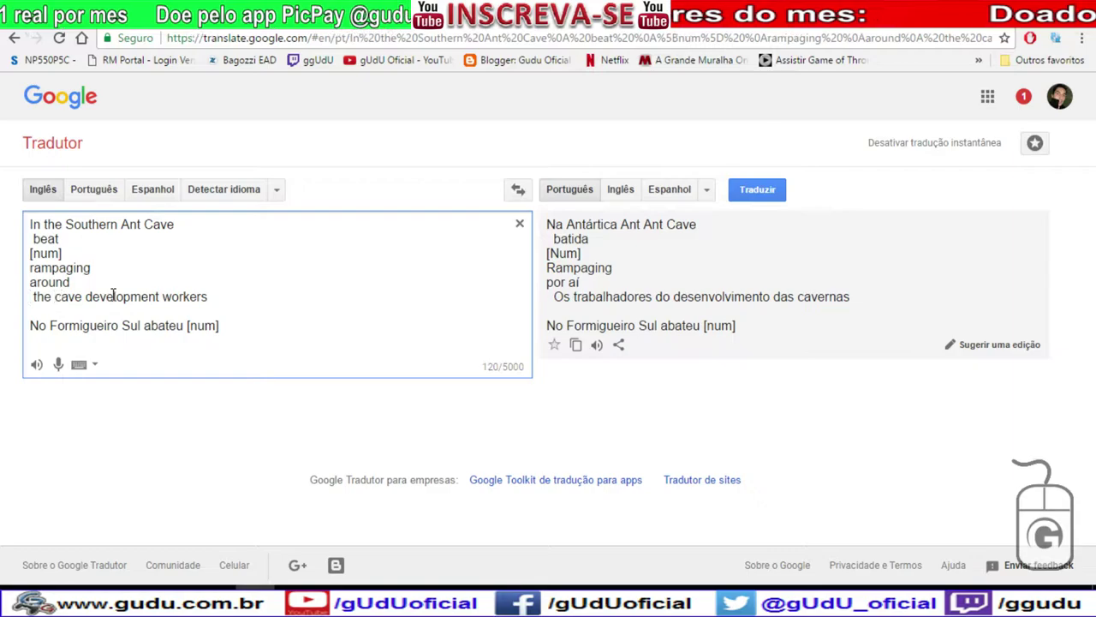
{"action": "key", "text": "Return"}
{"action": "left_click", "coordinate": [60, 311]}
{"action": "key", "text": "Return"}
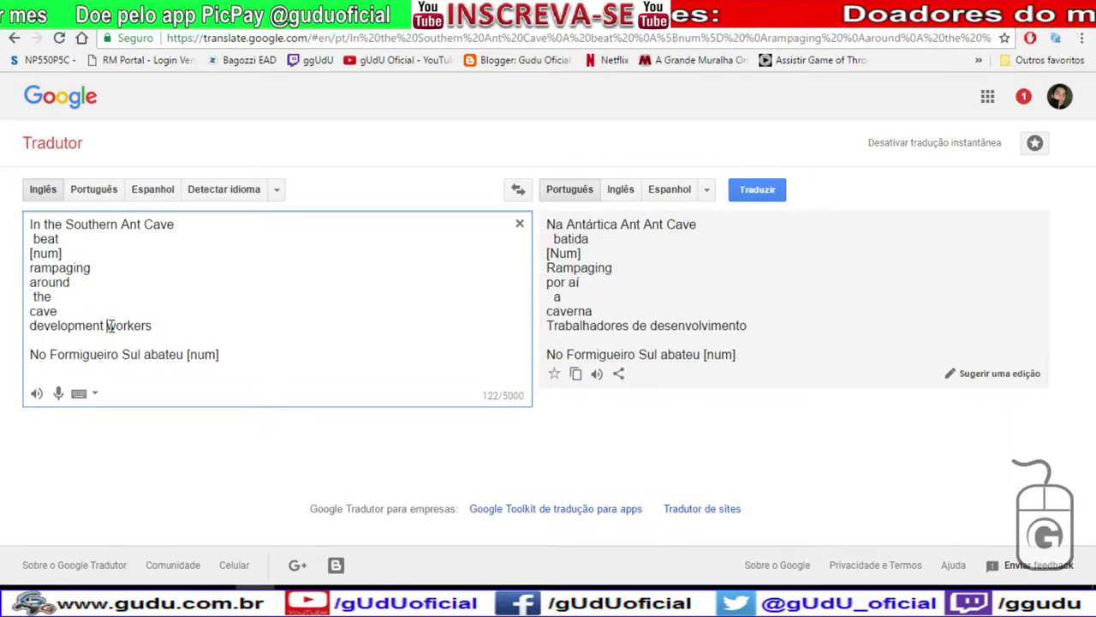
{"action": "left_click", "coordinate": [107, 325]}
{"action": "key", "text": "Return"}
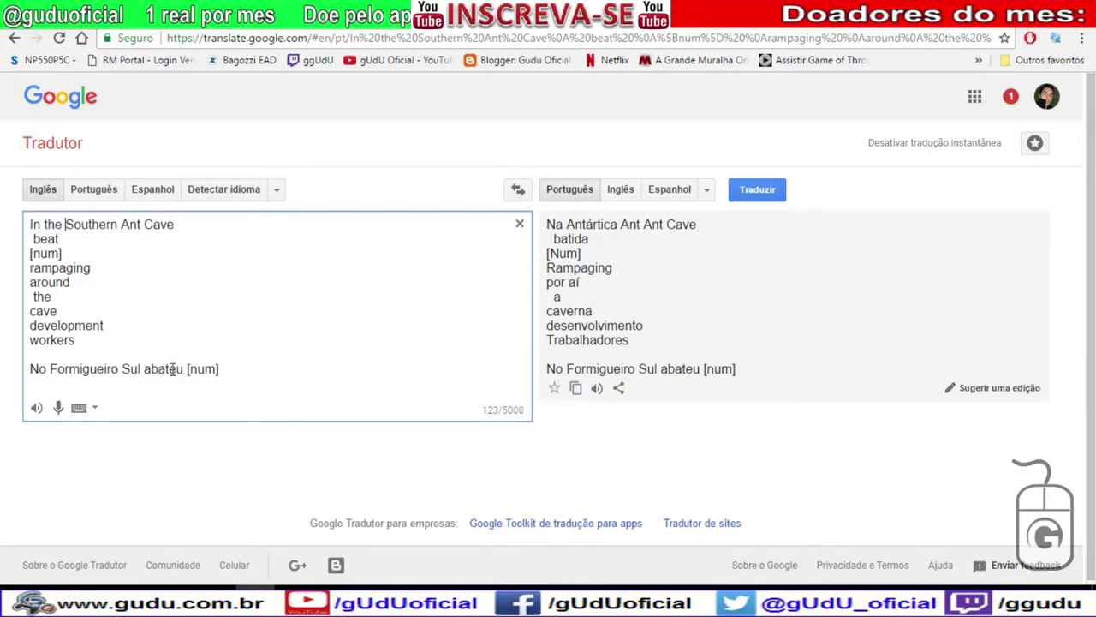
{"action": "left_click", "coordinate": [243, 371]}
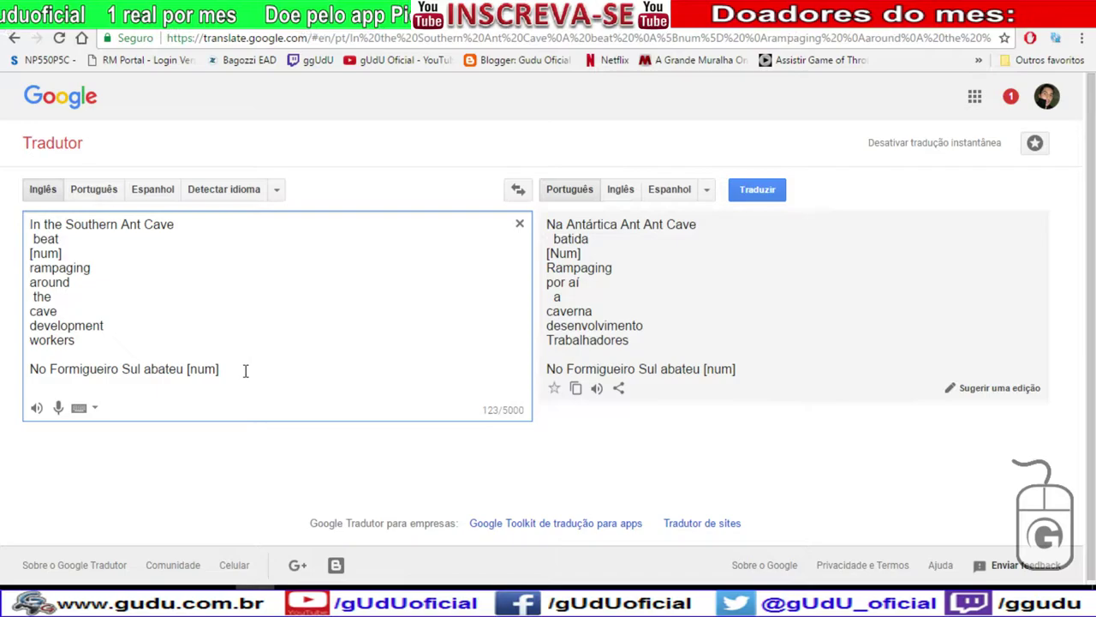
Rejoin the words "around", "the", "cave", "development" and "workers" on a single line.
{"action": "left_click", "coordinate": [97, 283]}
{"action": "key", "text": "Delete"}
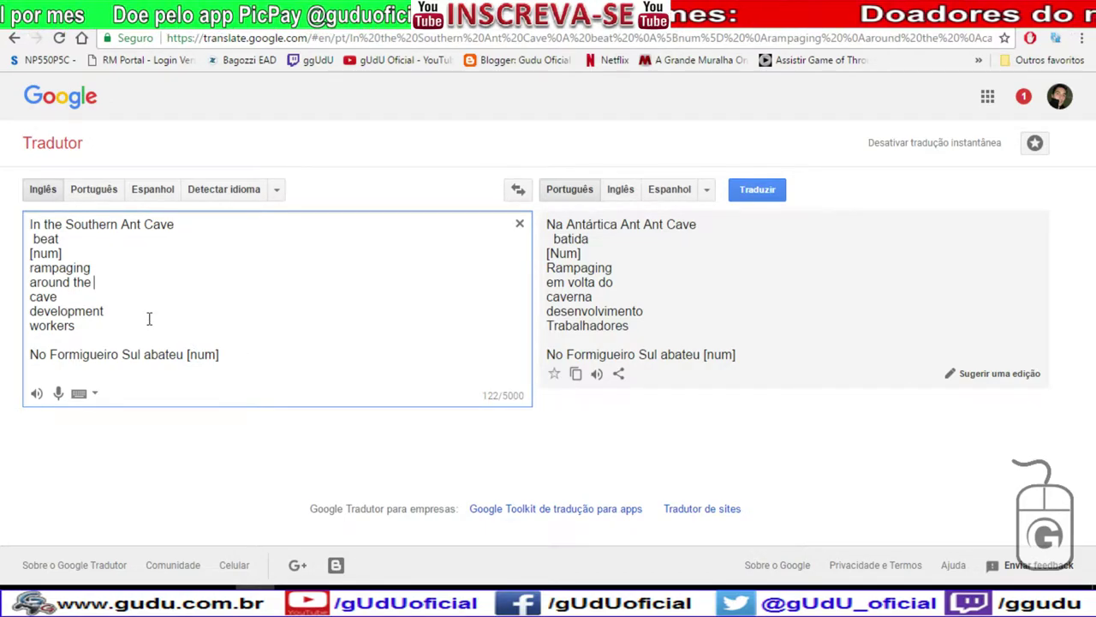
{"action": "key", "text": "Delete"}
{"action": "left_click", "coordinate": [153, 284]}
{"action": "key", "text": "Delete"}
{"action": "left_click", "coordinate": [225, 282]}
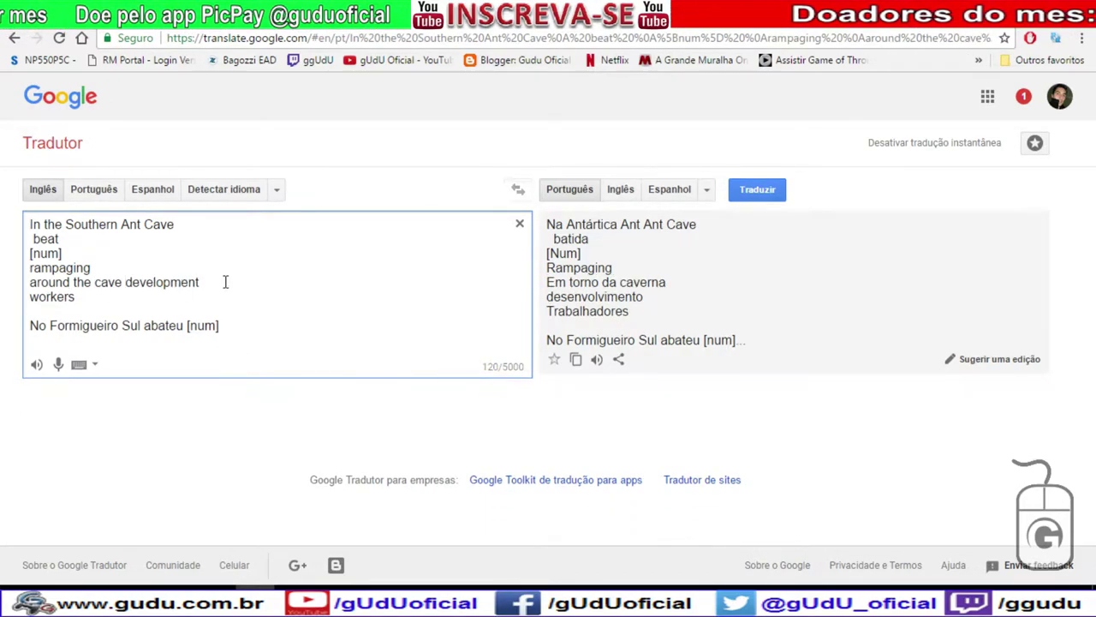
{"action": "key", "text": "Delete"}
Try separating "around the" from "cave development workers" to compare translations, and merge the two lines again.
{"action": "left_click", "coordinate": [94, 283]}
{"action": "key", "text": "Return"}
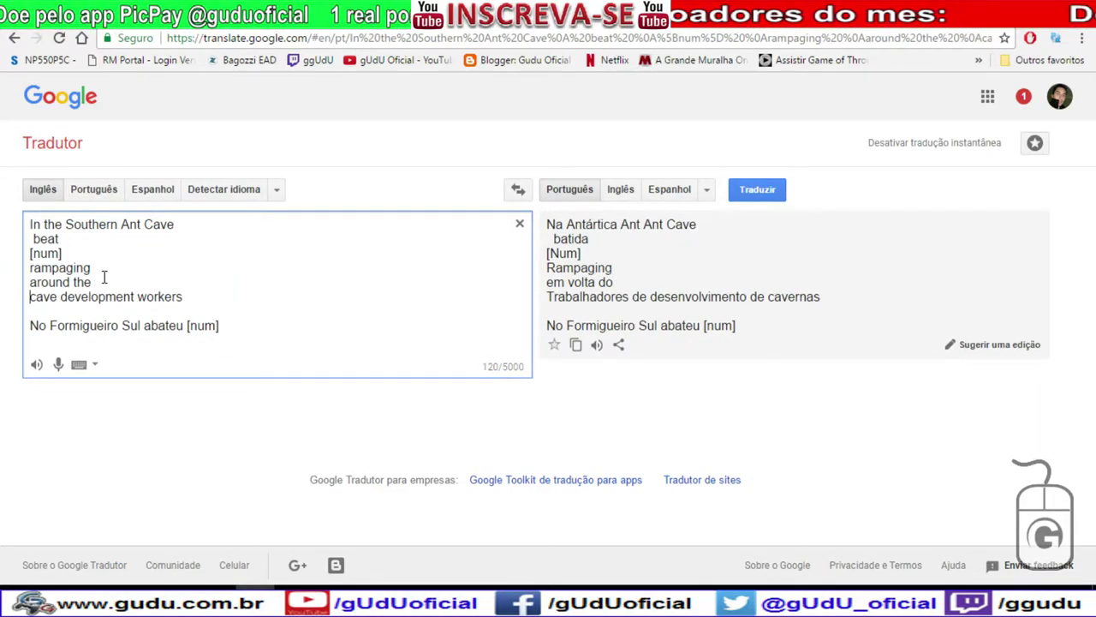
{"action": "left_click", "coordinate": [127, 281]}
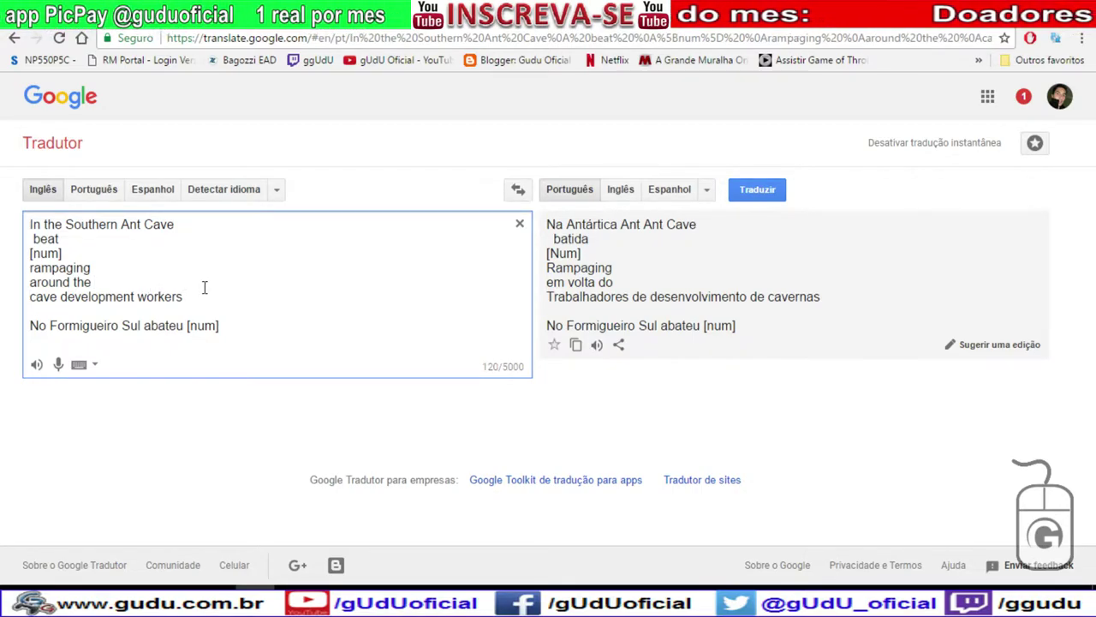
{"action": "key", "text": "Delete"}
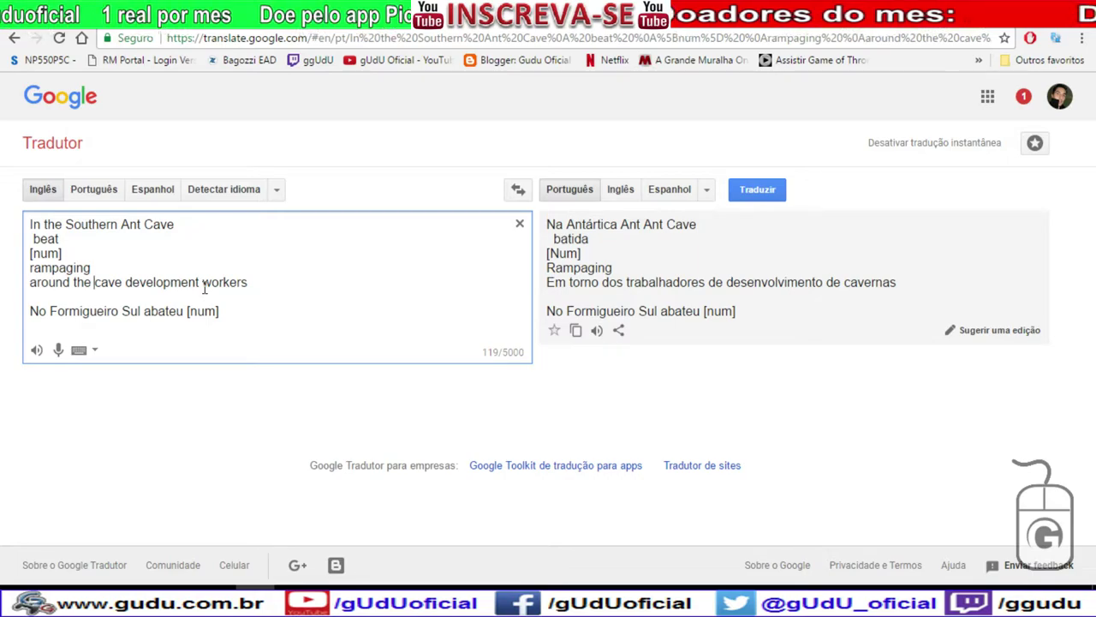
Merge "around the cave development workers" onto the same line as "rampaging" in the English text.
{"action": "left_click_drag", "start_coordinate": [249, 283], "coordinate": [242, 283]}
{"action": "left_click", "coordinate": [132, 268]}
{"action": "key", "text": "Delete"}
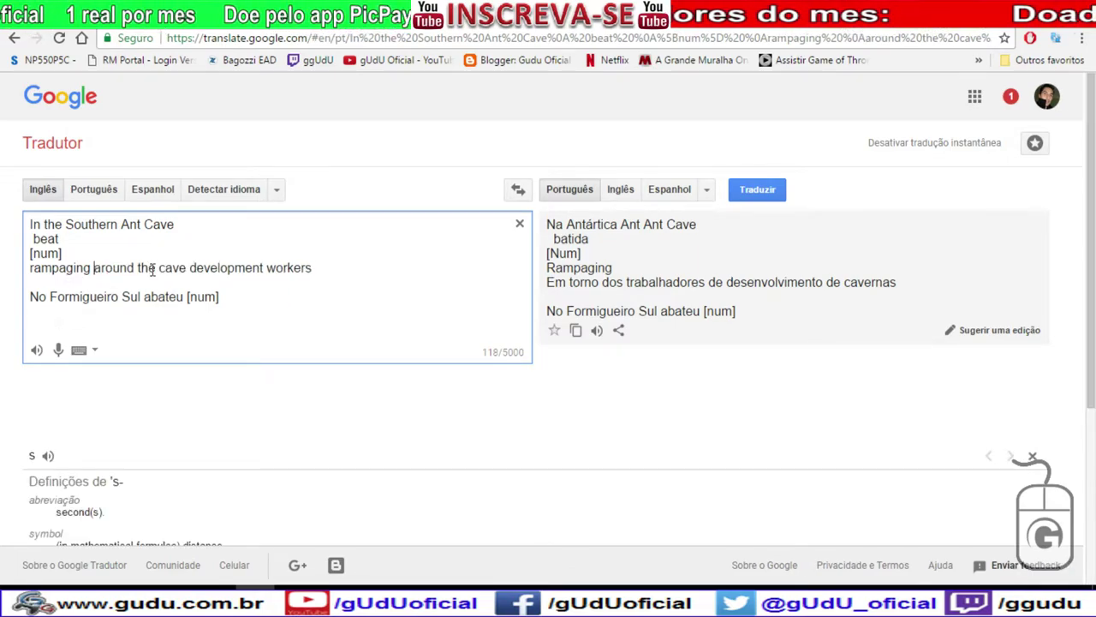
{"action": "left_click_drag", "start_coordinate": [93, 268], "coordinate": [328, 266]}
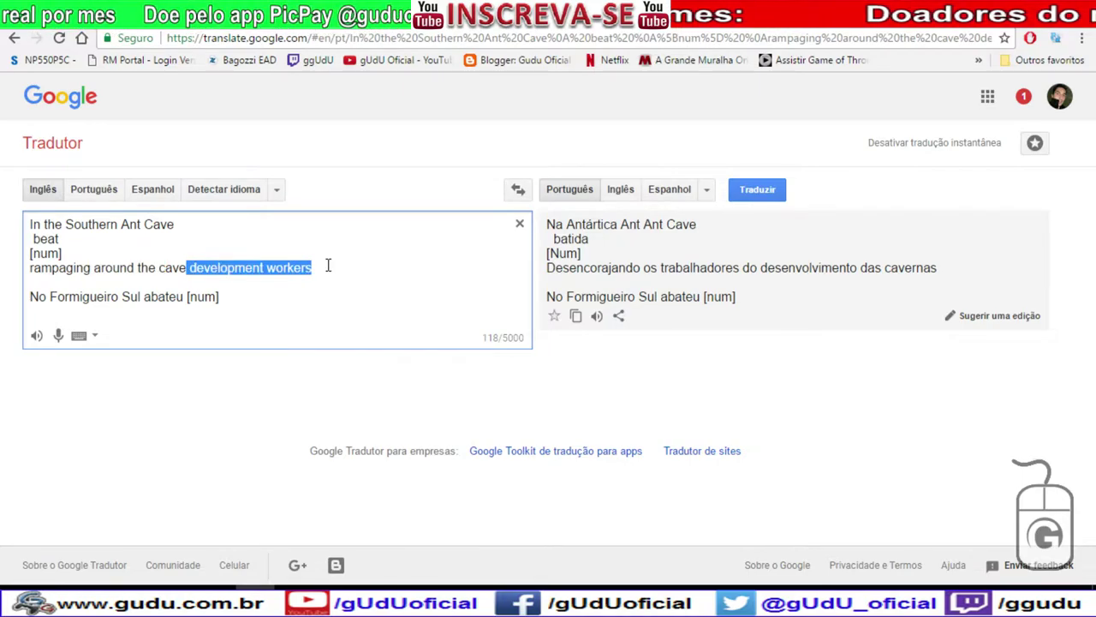
Join the lines "In the Southern Ant Cave", "beat", "[num]" and "rampaging around the cave development workers" into one sentence.
{"action": "left_click", "coordinate": [105, 252]}
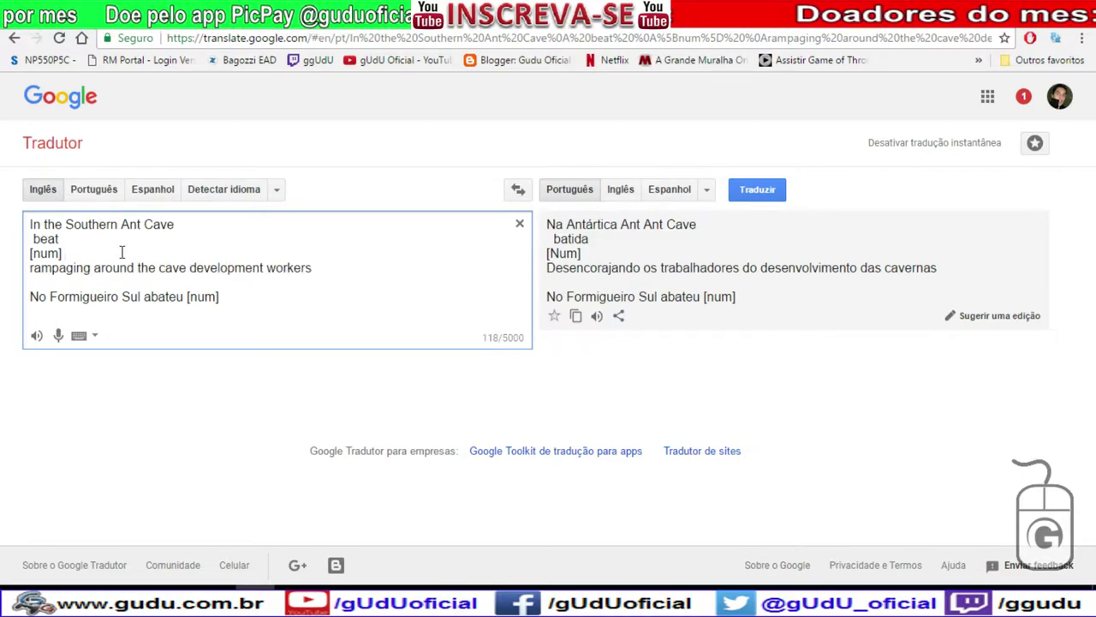
{"action": "key", "text": "Delete"}
{"action": "left_click", "coordinate": [91, 238]}
{"action": "key", "text": "Delete"}
{"action": "left_click", "coordinate": [213, 222]}
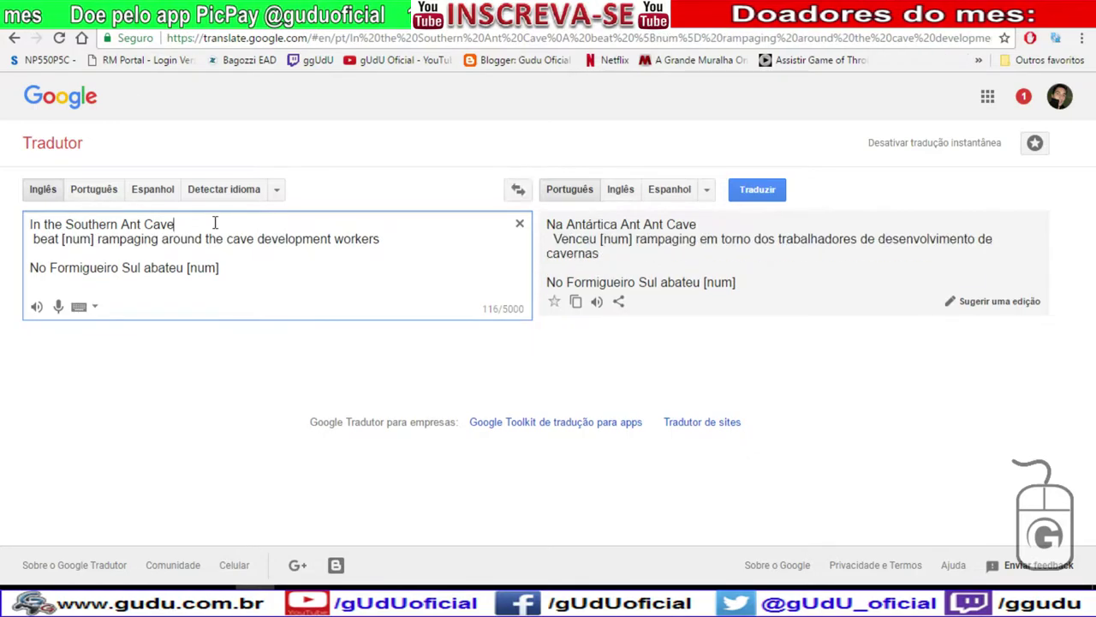
{"action": "key", "text": "Delete"}
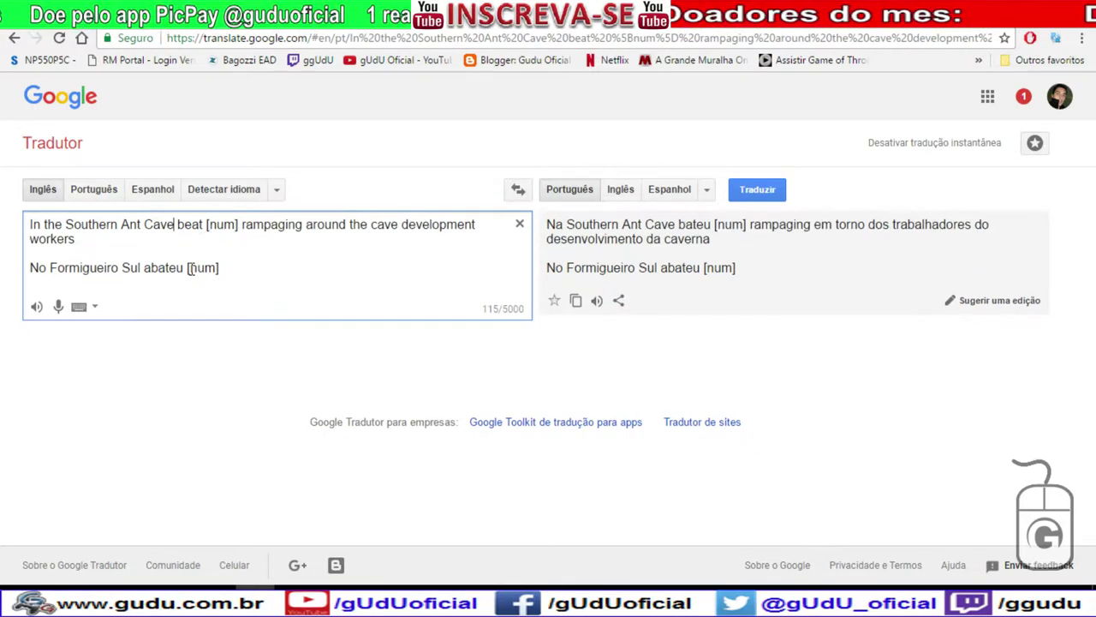
{"action": "left_click", "coordinate": [224, 266]}
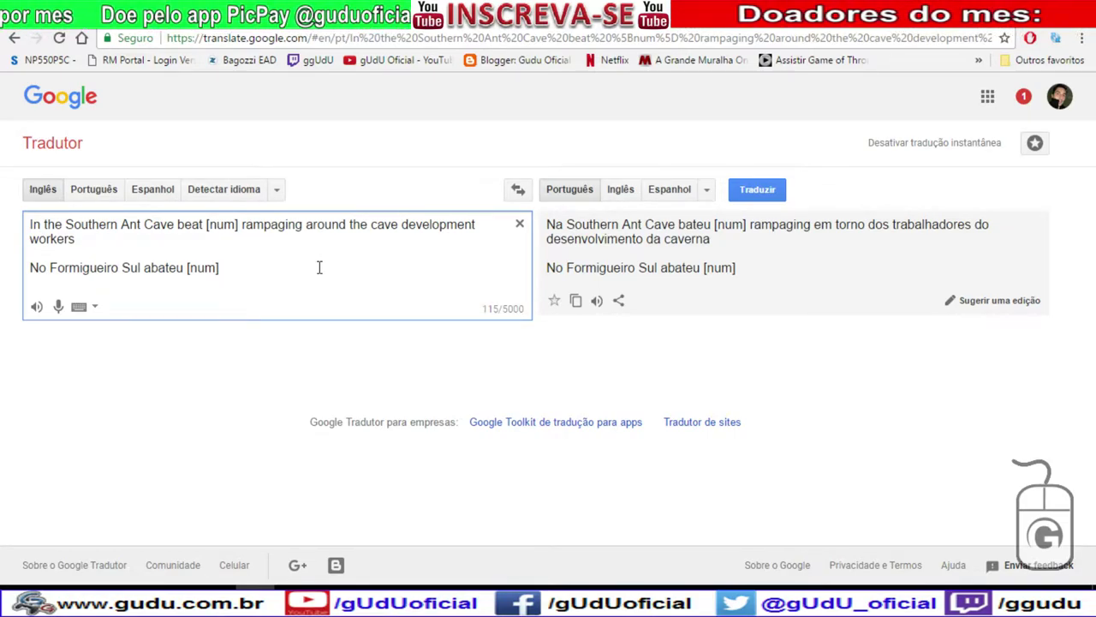
Look up the word "rampaging" in the English sentence and review its definitions, synonyms and Portuguese translations.
{"action": "double_click", "coordinate": [269, 226]}
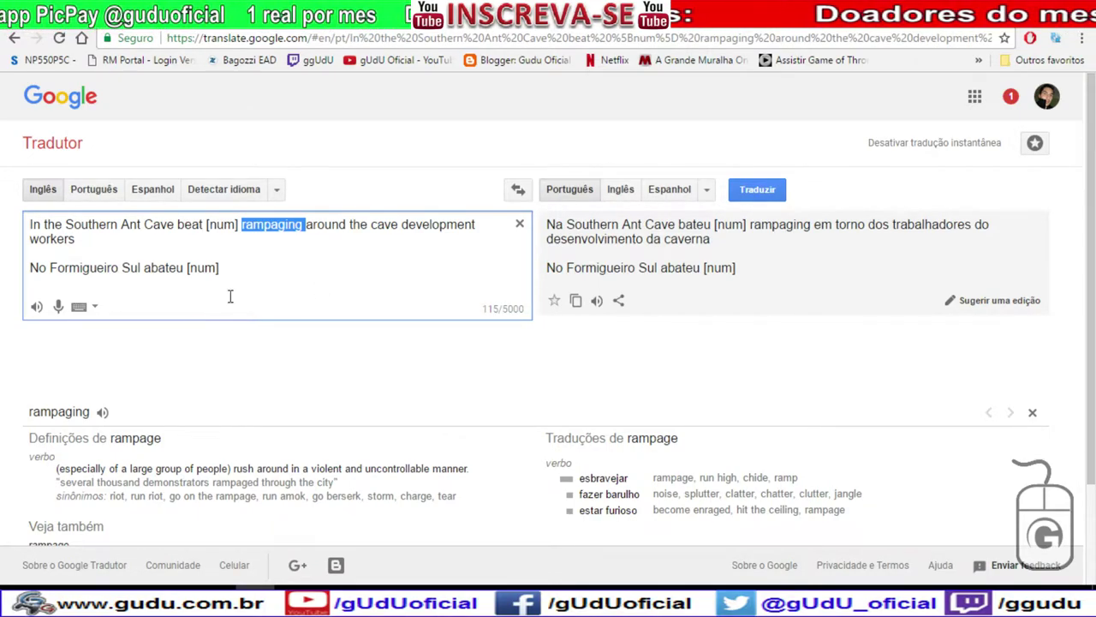
{"action": "left_click", "coordinate": [283, 224]}
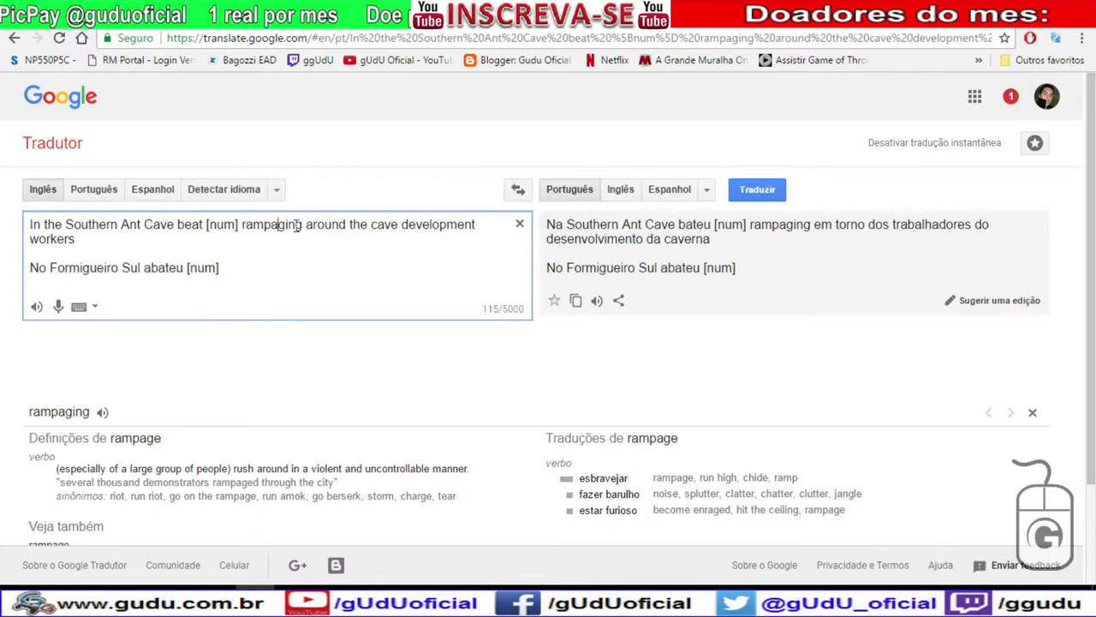
{"action": "left_click_drag", "start_coordinate": [303, 224], "coordinate": [245, 226]}
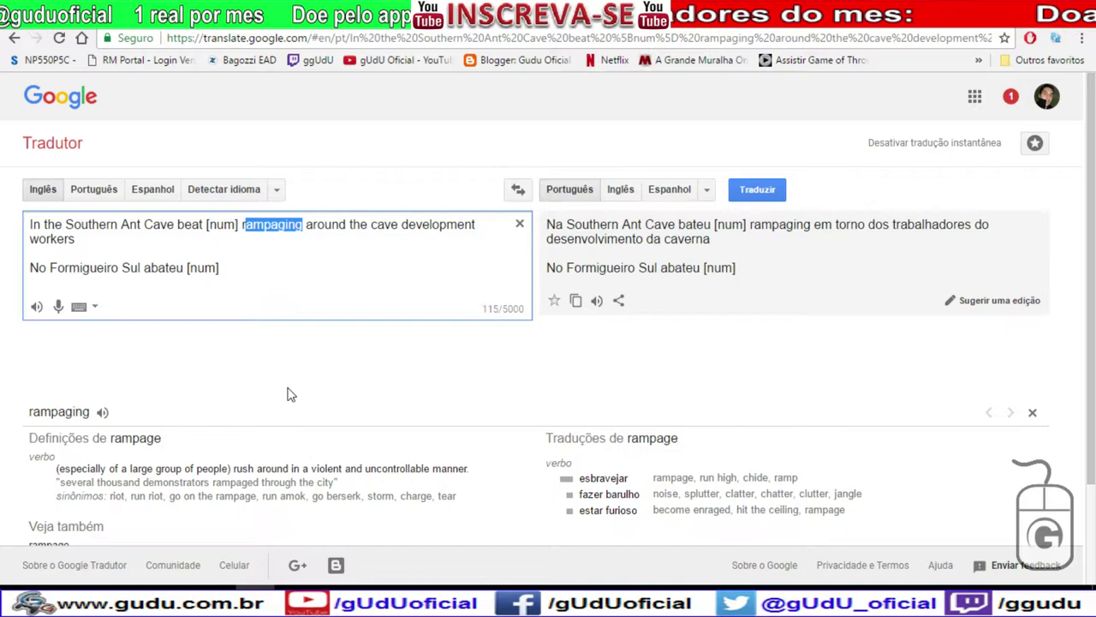
{"action": "scroll", "coordinate": [286, 394], "scroll_direction": "down", "scroll_amount": 1}
{"action": "left_click", "coordinate": [286, 500]}
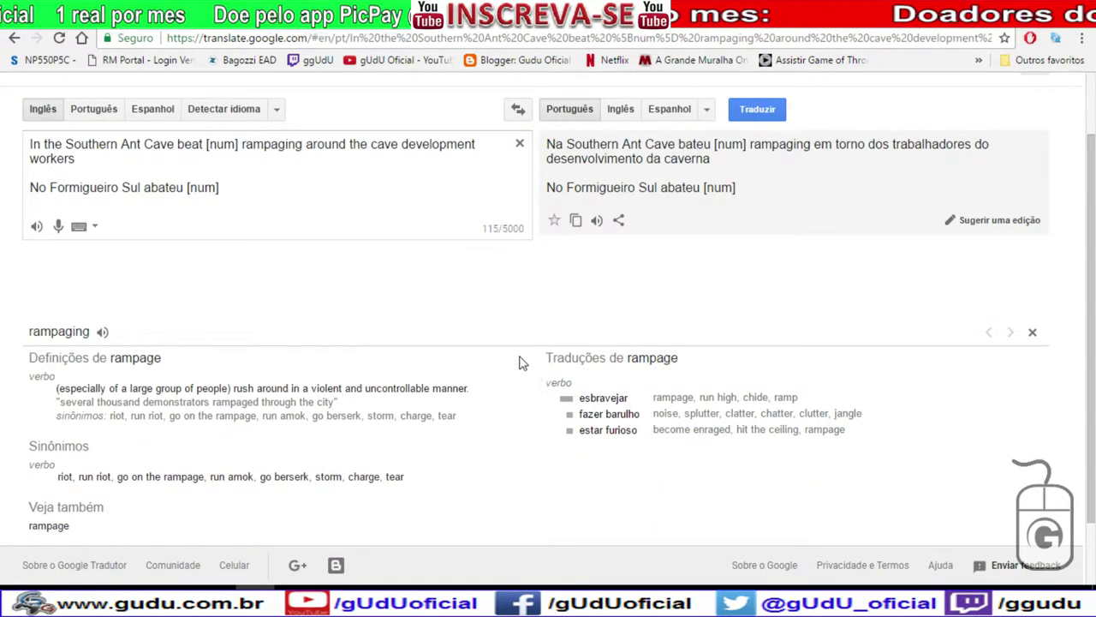
{"action": "scroll", "coordinate": [538, 353], "scroll_direction": "up", "scroll_amount": 1}
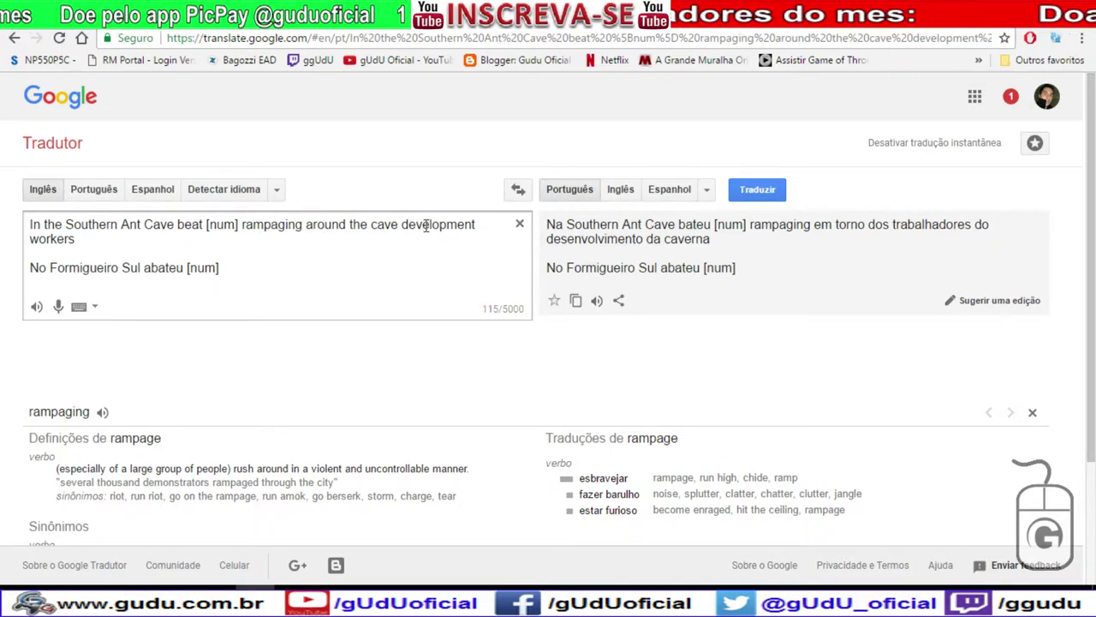
{"action": "double_click", "coordinate": [269, 225]}
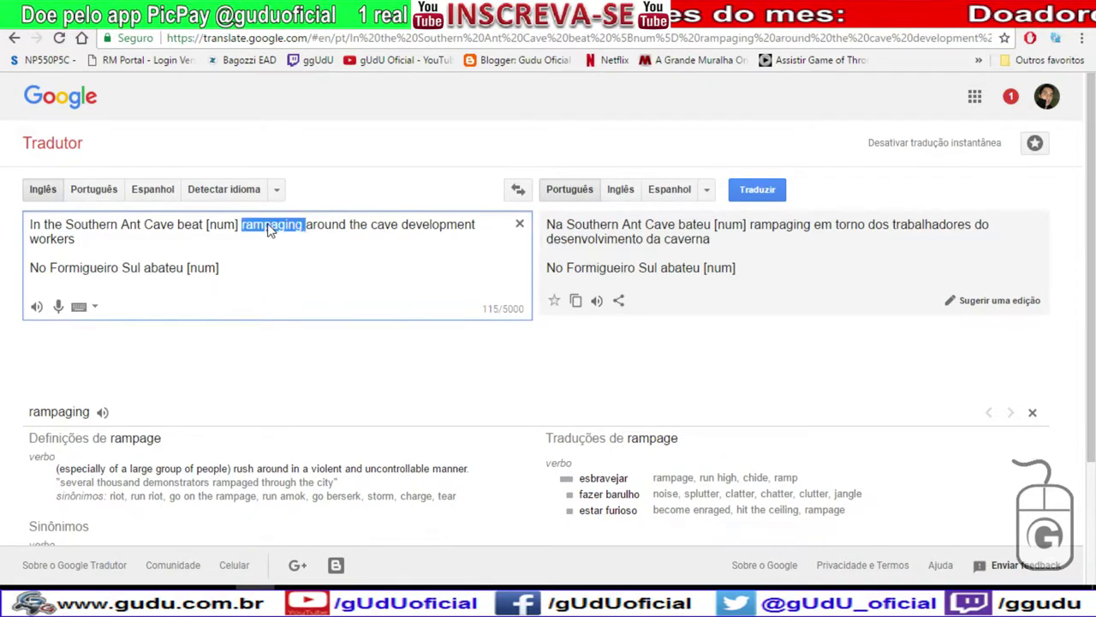
{"action": "key", "text": "Down"}
{"action": "key", "text": "Down"}
{"action": "double_click", "coordinate": [269, 228]}
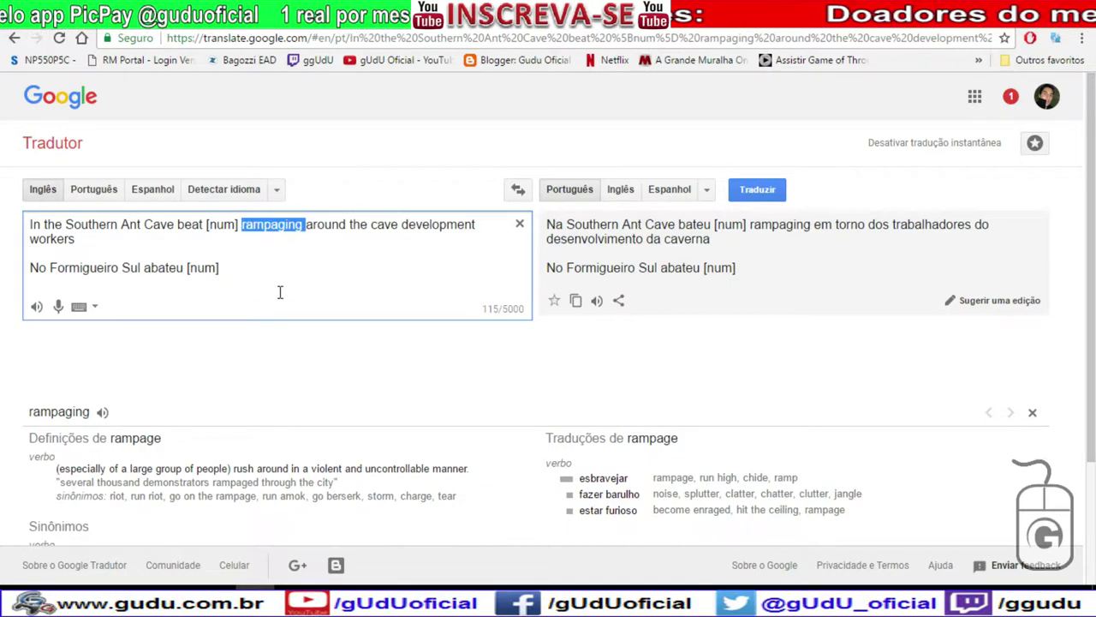
Change "rampaging" to "rampage" in the English sentence.
{"action": "left_click", "coordinate": [301, 226]}
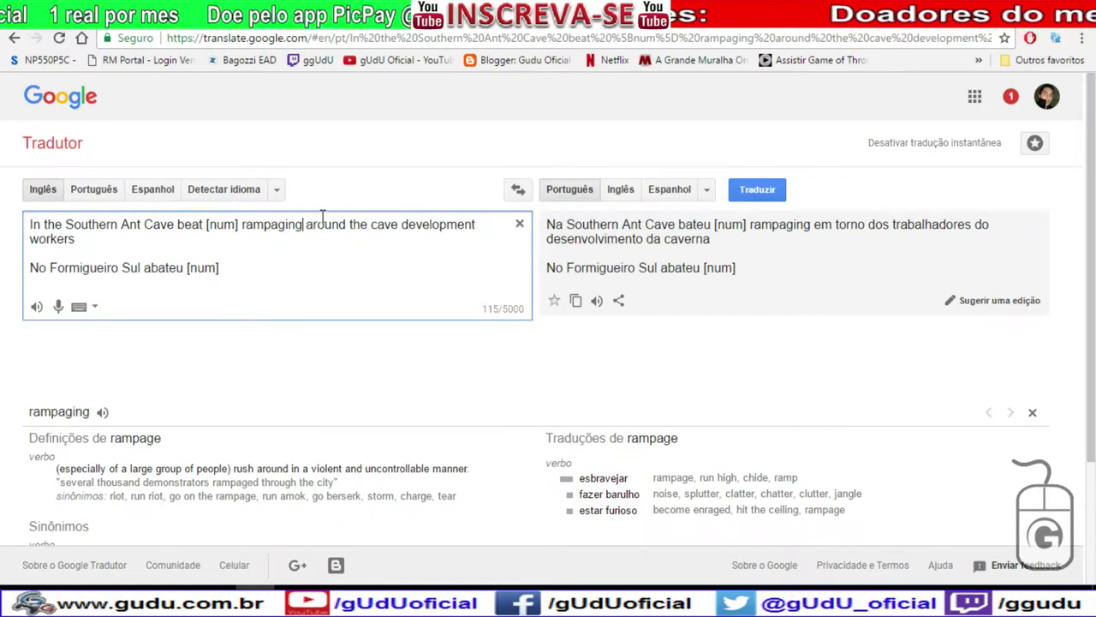
{"action": "key", "text": "BackSpace"}
{"action": "key", "text": "BackSpace"}
{"action": "key", "text": "BackSpace"}
{"action": "type", "text": "r"}
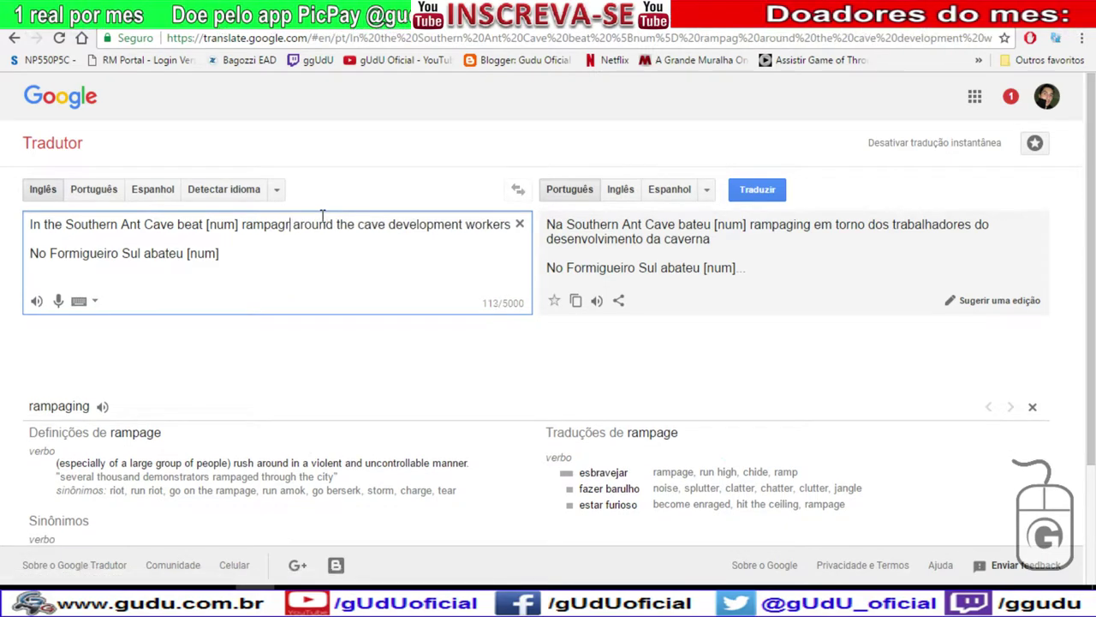
{"action": "key", "text": "BackSpace"}
{"action": "type", "text": "e"}
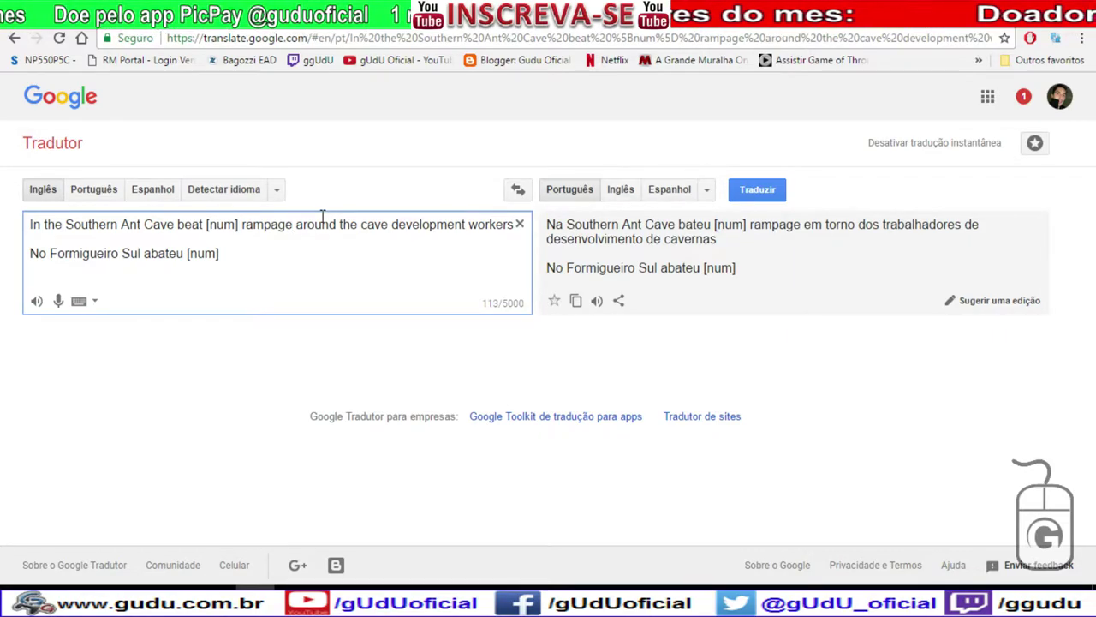
Continue the Portuguese draft after "No Formigueiro Sul abateu [num]" with "furioso em torno da caverna".
{"action": "left_click", "coordinate": [289, 250]}
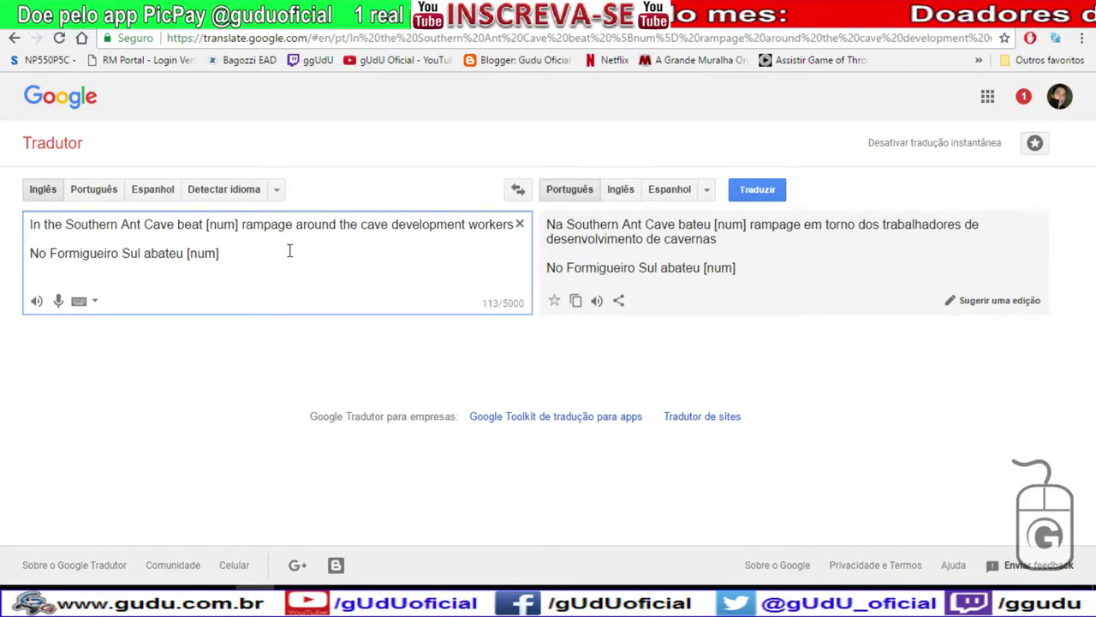
{"action": "type", "text": "furioso"}
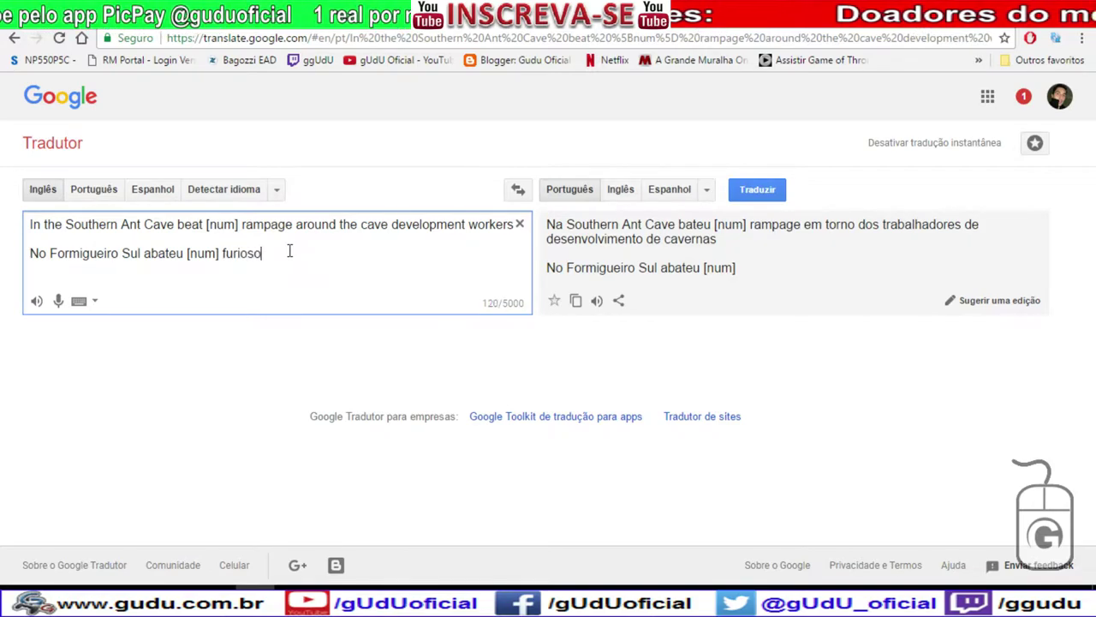
{"action": "type", "text": " em torno "}
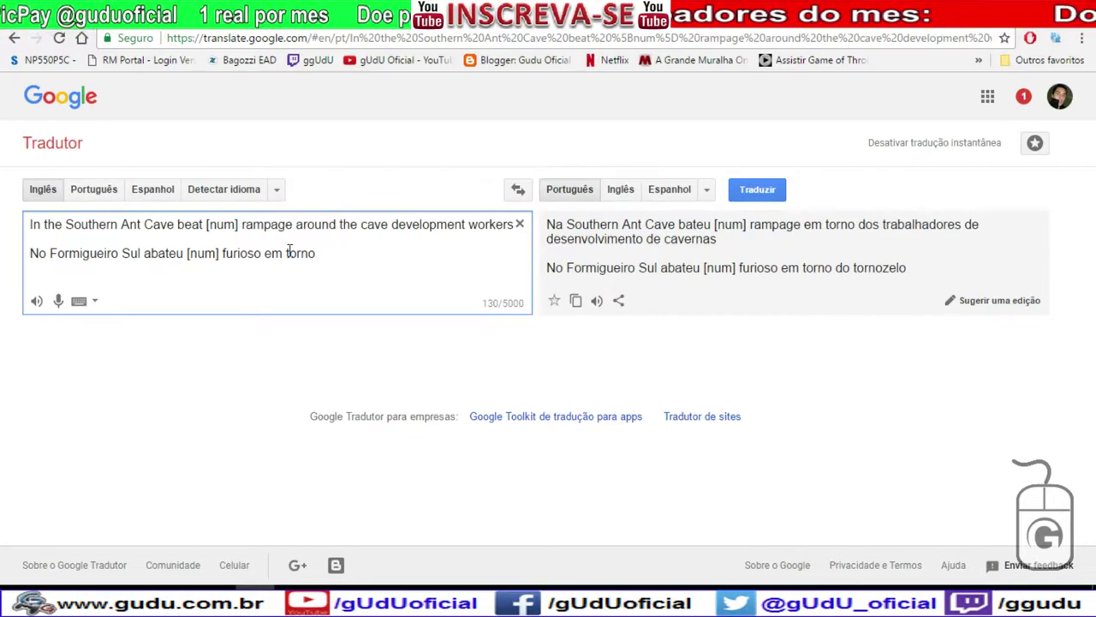
{"action": "type", "text": "da ca"}
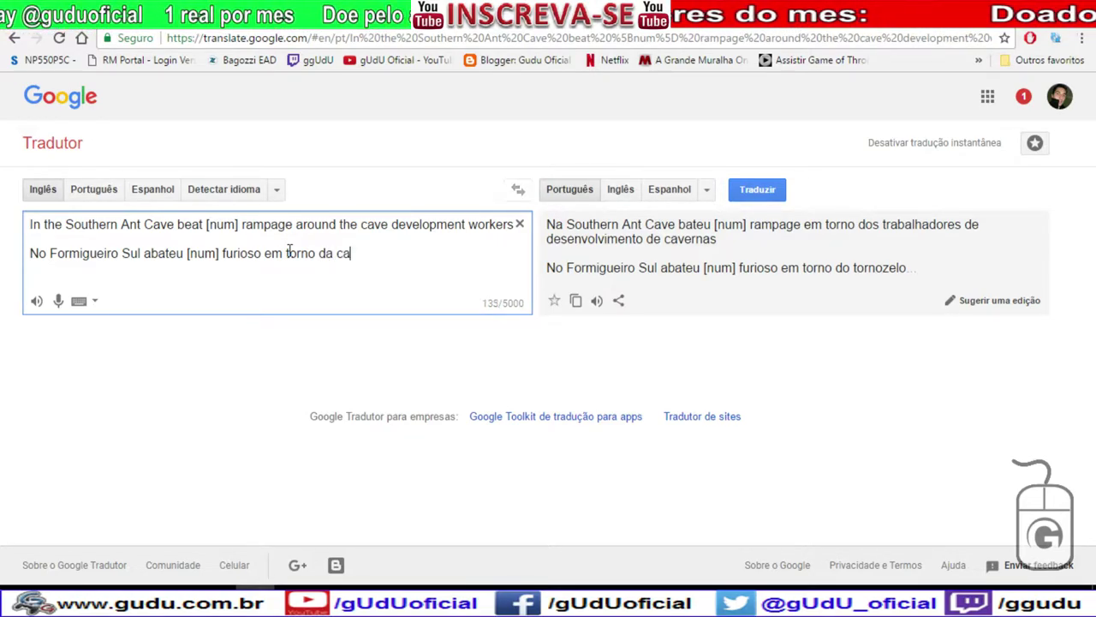
{"action": "type", "text": "vern"}
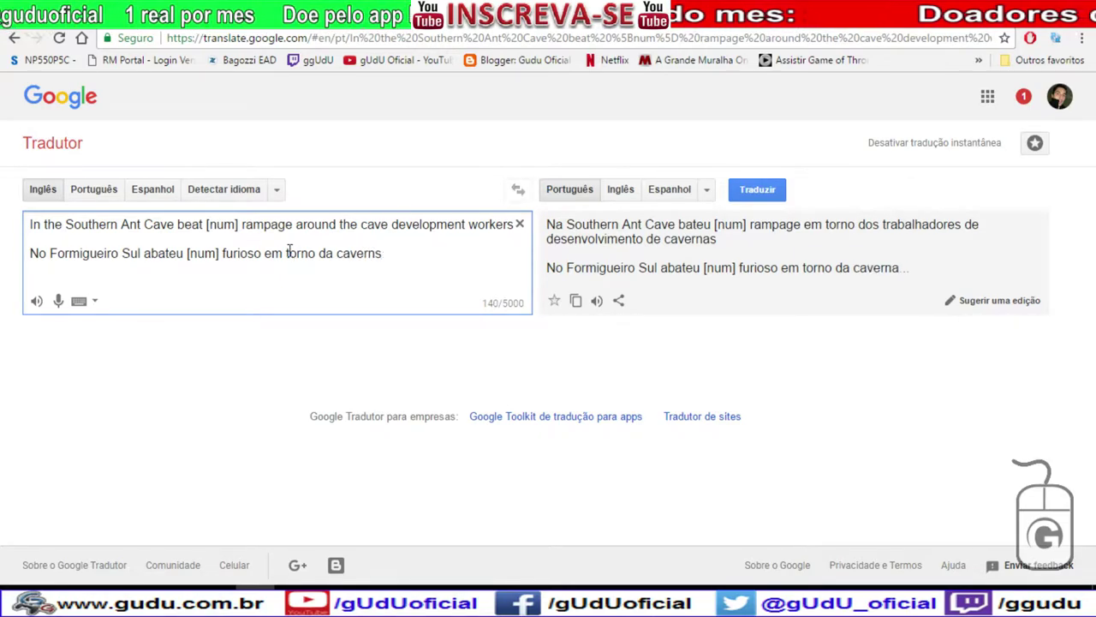
{"action": "type", "text": "a"}
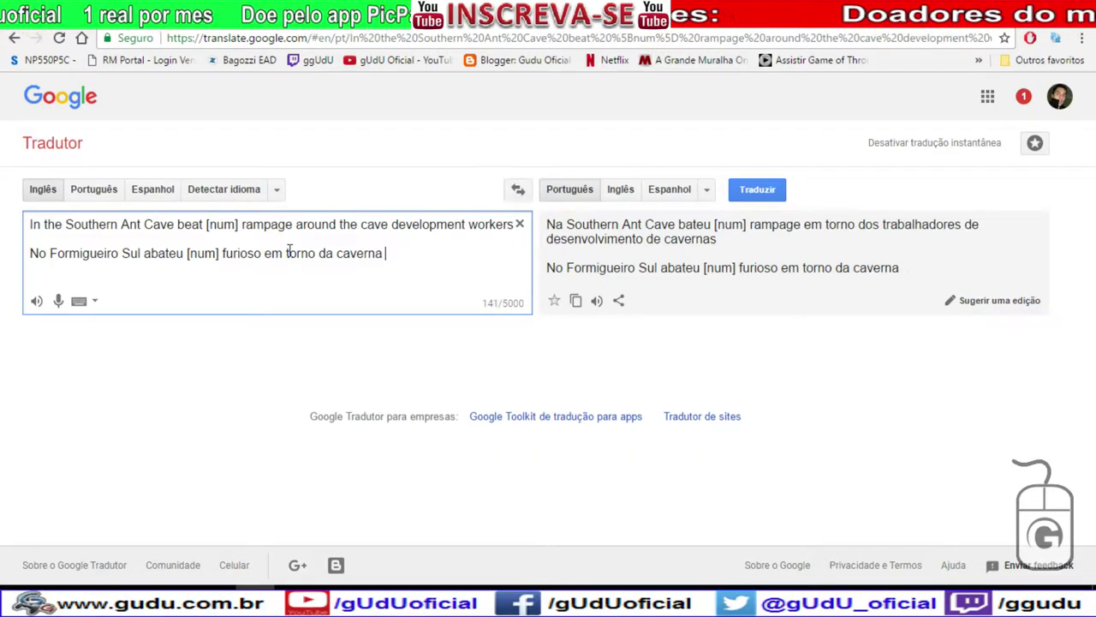
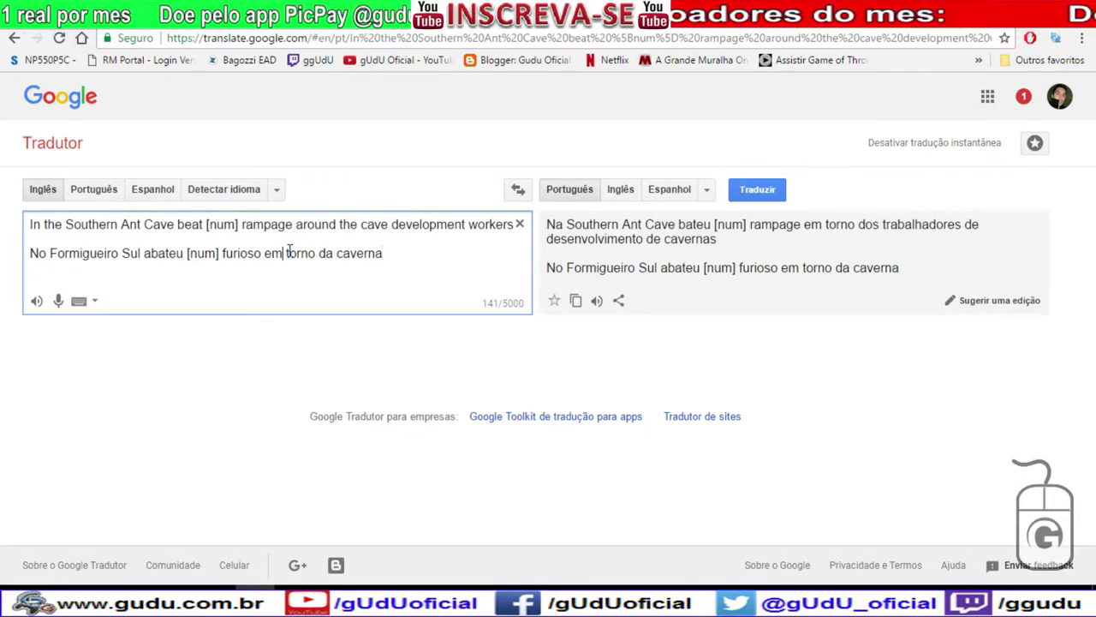
Insert "trabalhadores" after "[num]" in the Portuguese draft and make "furioso" plural as "furiosos".
{"action": "key", "text": "Left"}
{"action": "key", "text": "Left"}
{"action": "key", "text": "Left"}
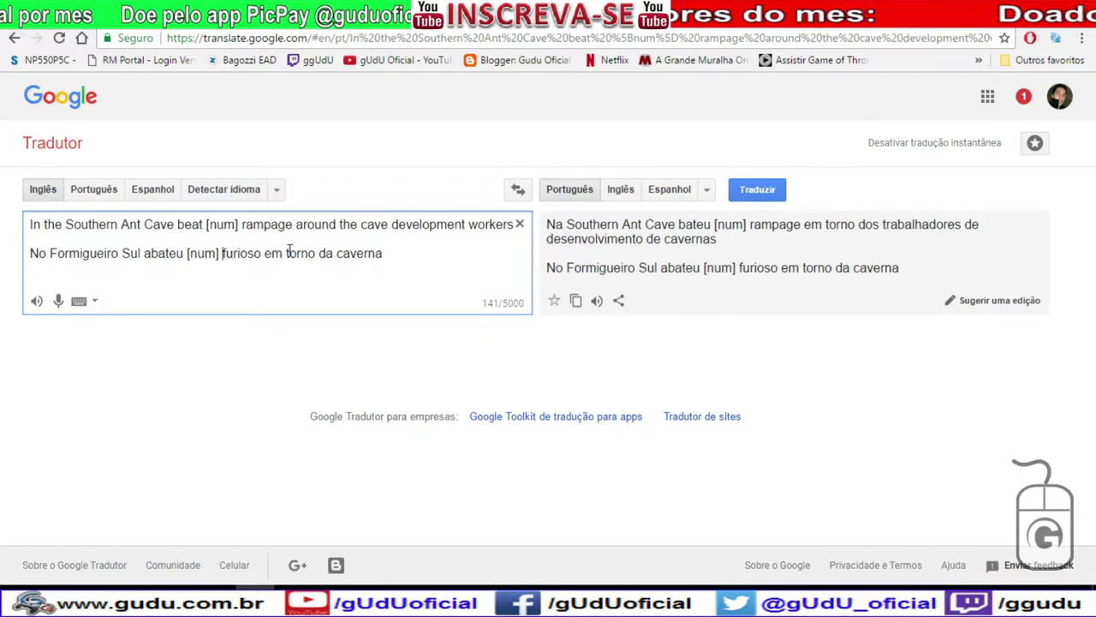
{"action": "type", "text": "trabalha"}
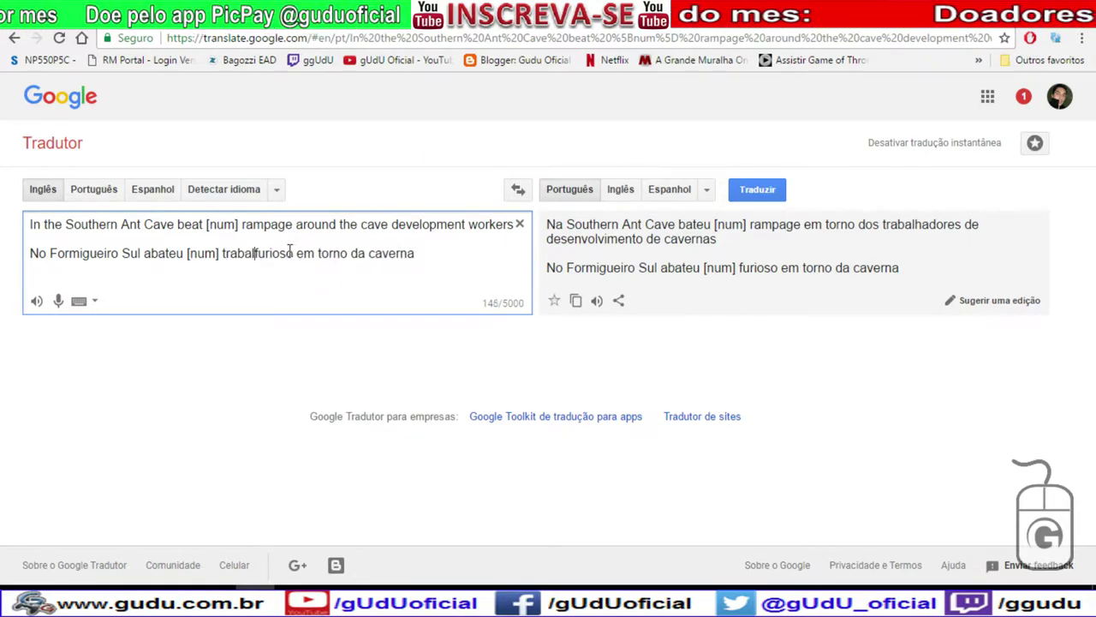
{"action": "type", "text": "dores furio"}
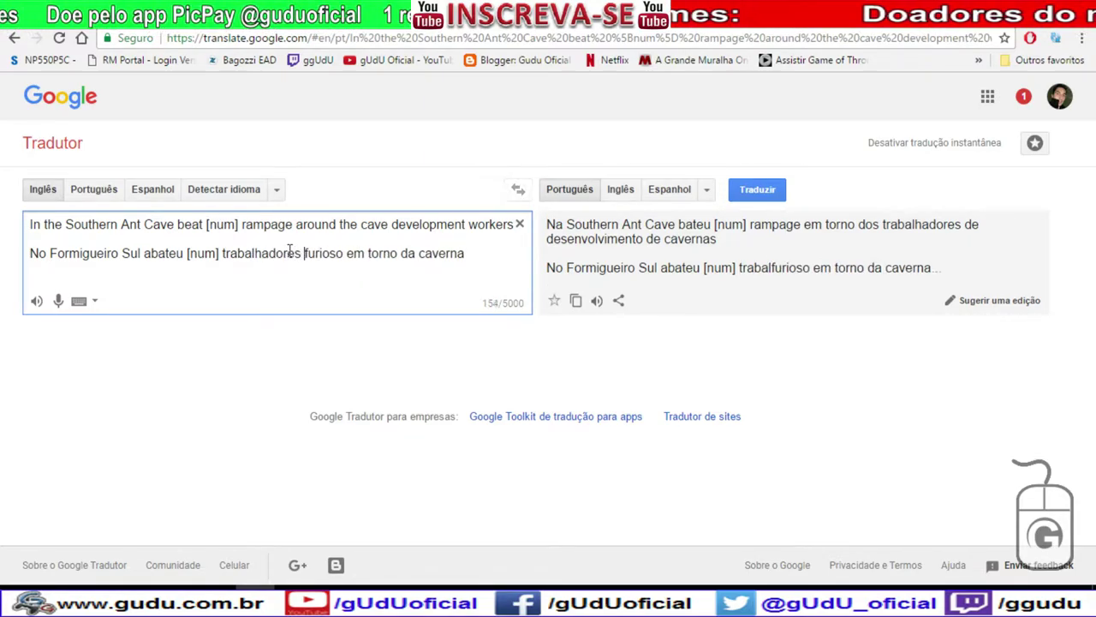
{"action": "type", "text": "s"}
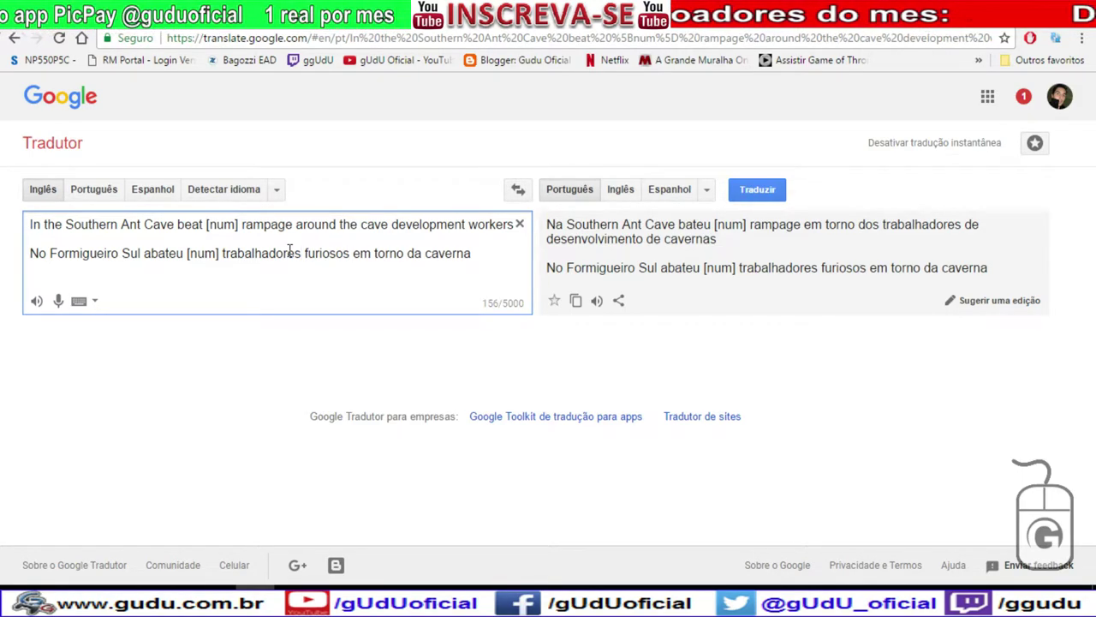
{"action": "key", "text": "Left"}
{"action": "key", "text": "Left"}
{"action": "key", "text": "Left"}
{"action": "key", "text": "Left"}
{"action": "key", "text": "Left"}
{"action": "key", "text": "Left"}
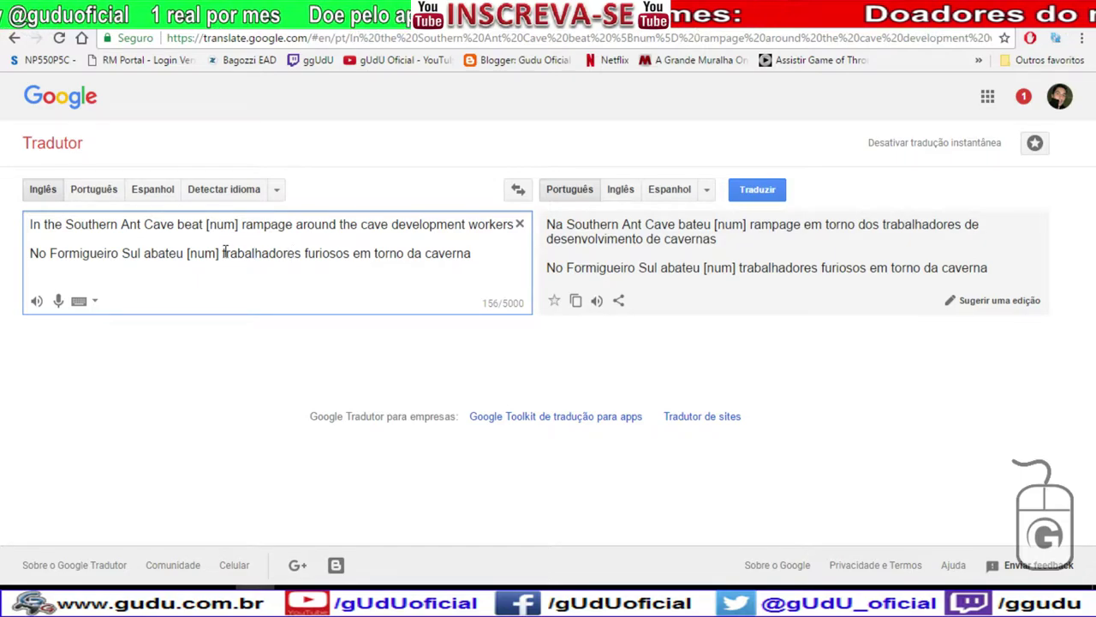
Add "a caverna é desenvolvida por trabalhadores furiosos" as a new line below the Portuguese draft.
{"action": "left_click", "coordinate": [503, 250]}
{"action": "key", "text": "Return"}
{"action": "key", "text": "Return"}
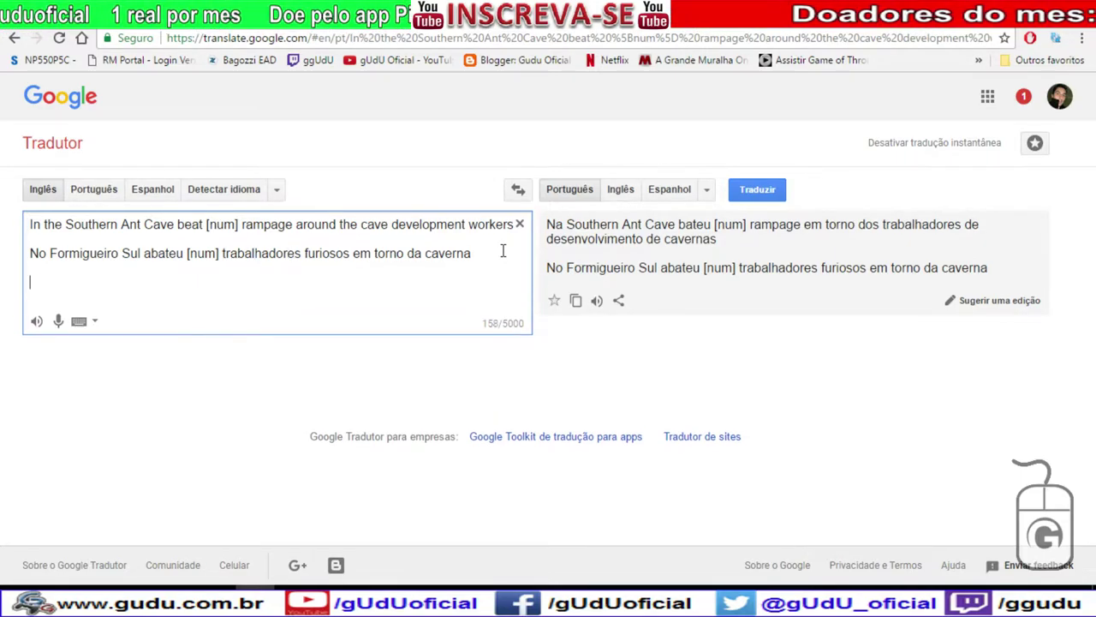
{"action": "type", "text": "a caver"}
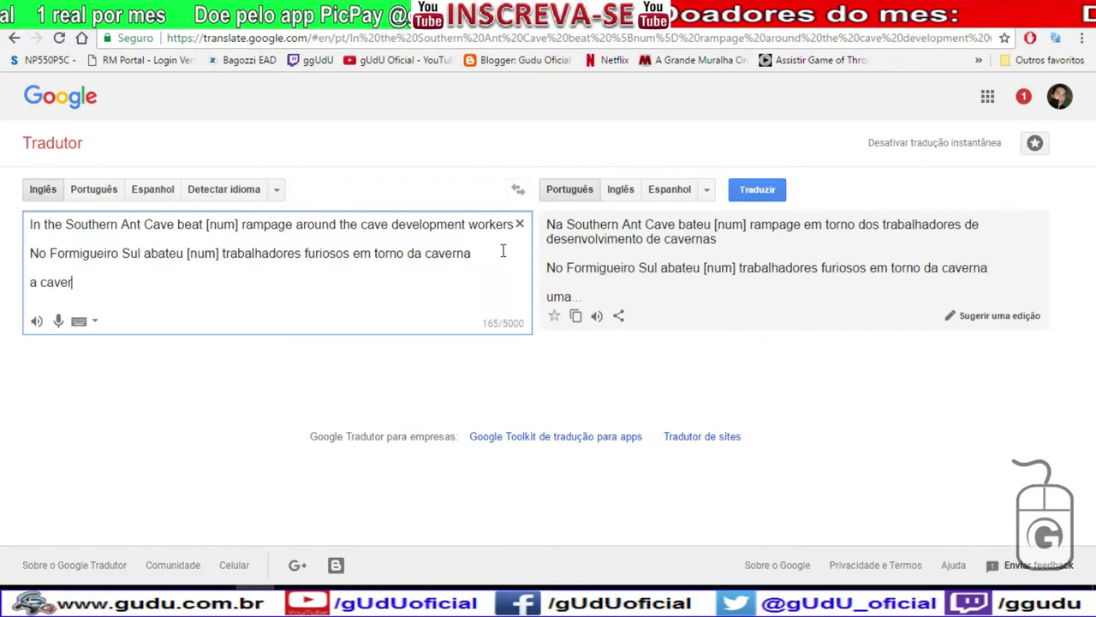
{"action": "type", "text": "na tra"}
{"action": "key", "text": "BackSpace"}
{"action": "key", "text": "BackSpace"}
{"action": "key", "text": "BackSpace"}
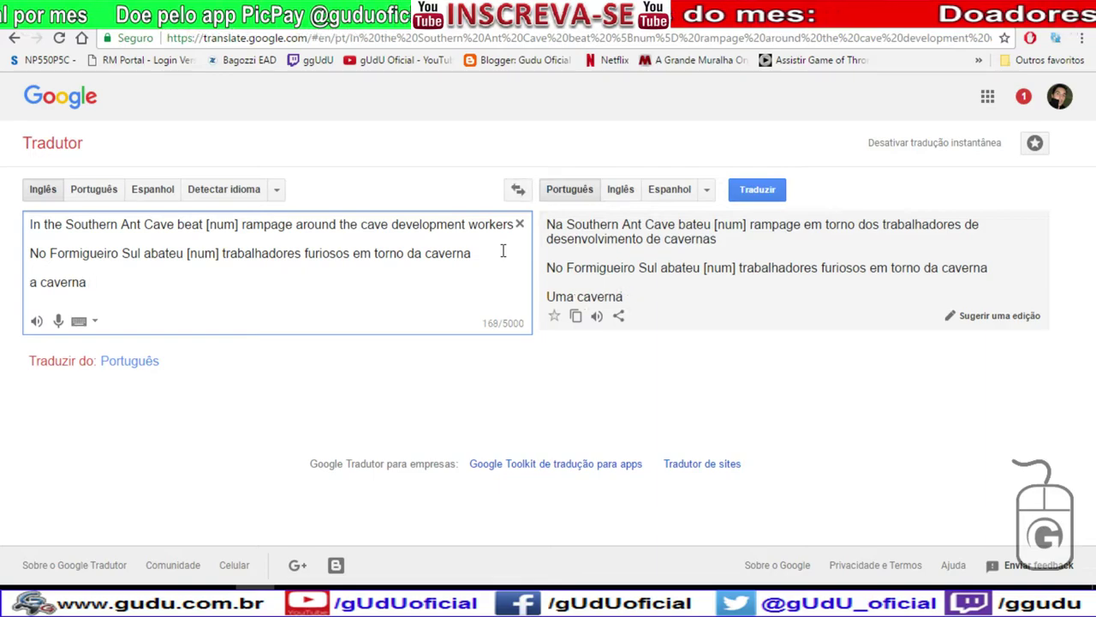
{"action": "type", "text": "é dese"}
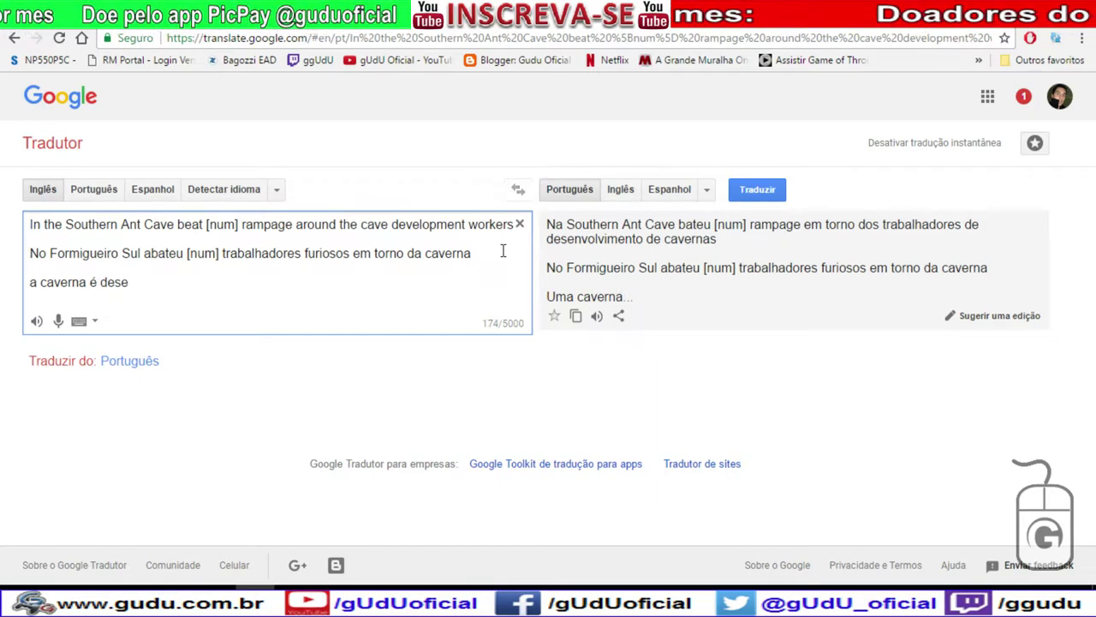
{"action": "type", "text": "nvolvida "}
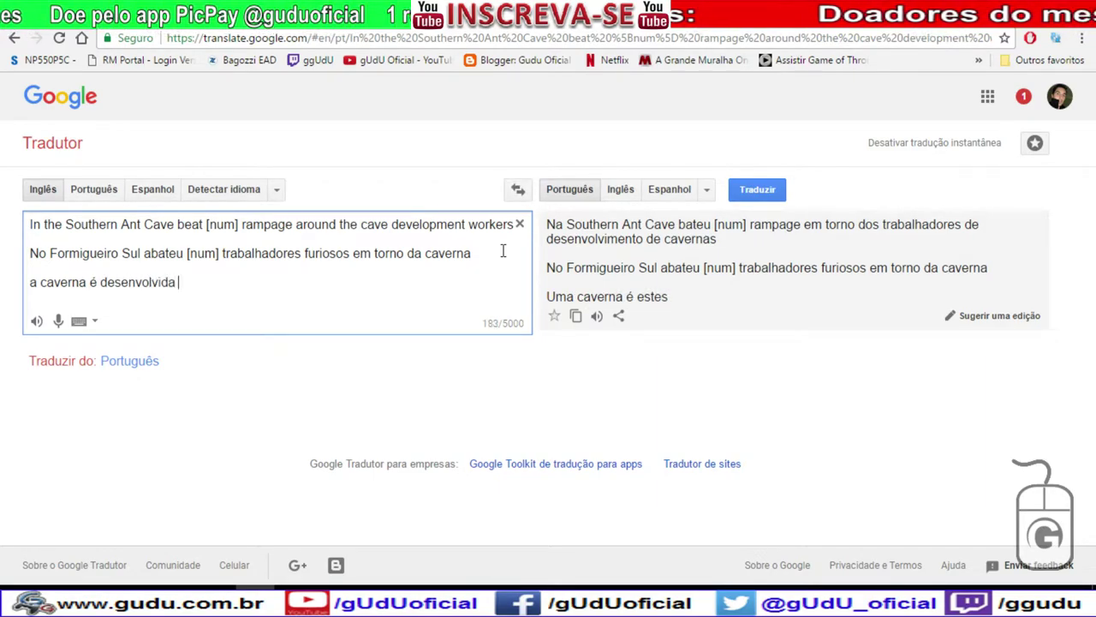
{"action": "type", "text": "por trabalha"}
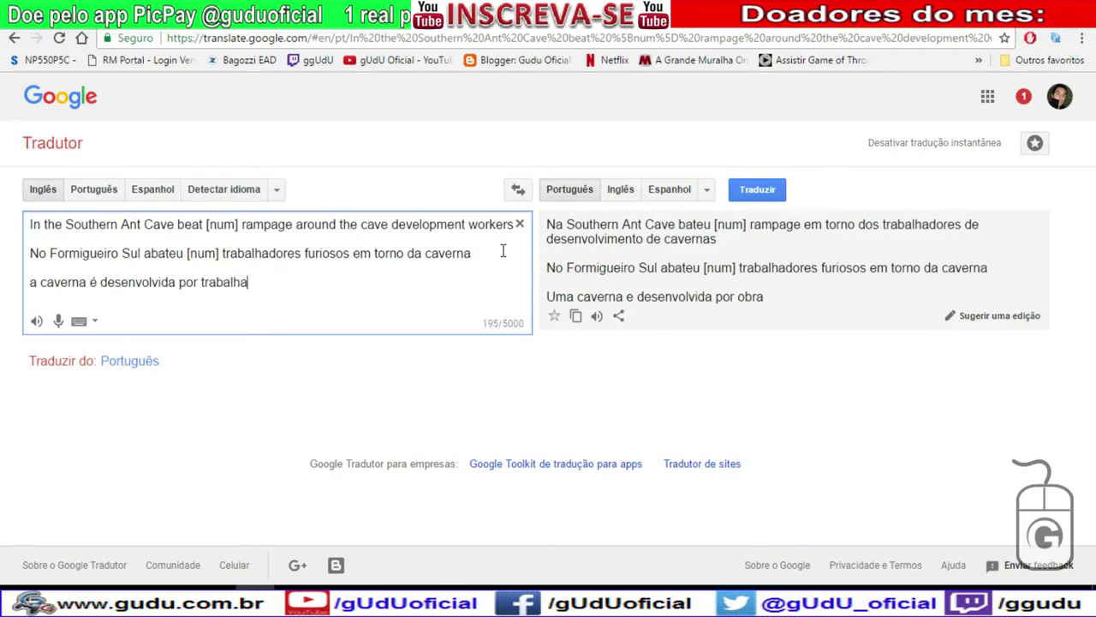
{"action": "type", "text": "dores furosi"}
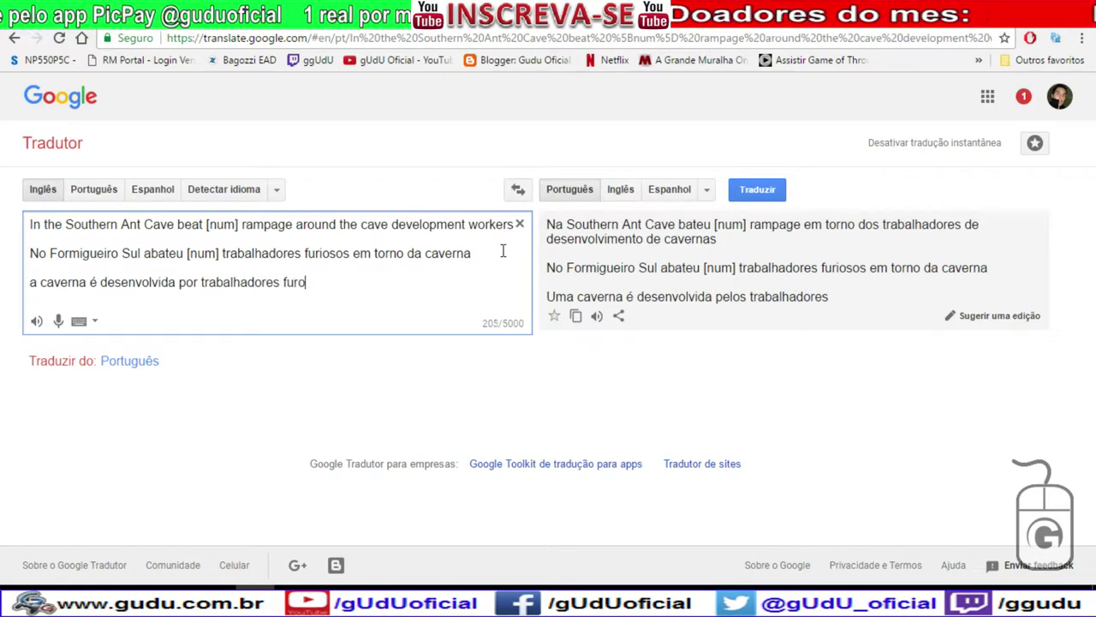
{"action": "key", "text": "BackSpace"}
{"action": "key", "text": "BackSpace"}
{"action": "key", "text": "BackSpace"}
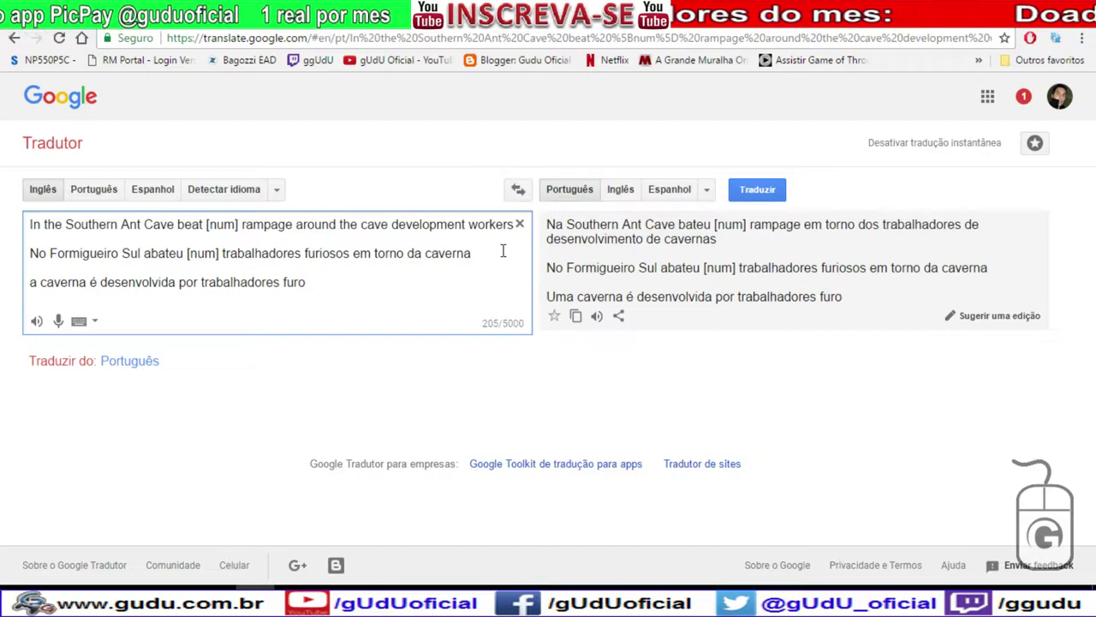
{"action": "type", "text": "iosos"}
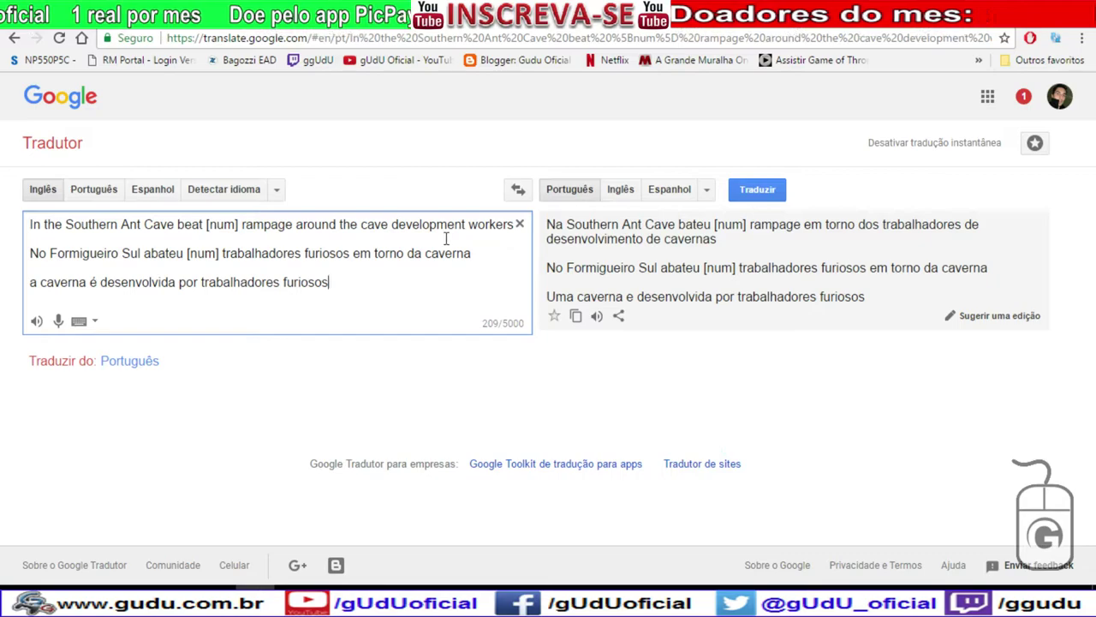
Split the English sentence so that "In the Southern Ant Cave", "beat" and the rest from "[num]" are separate paragraphs.
{"action": "left_click_drag", "start_coordinate": [222, 253], "coordinate": [488, 258]}
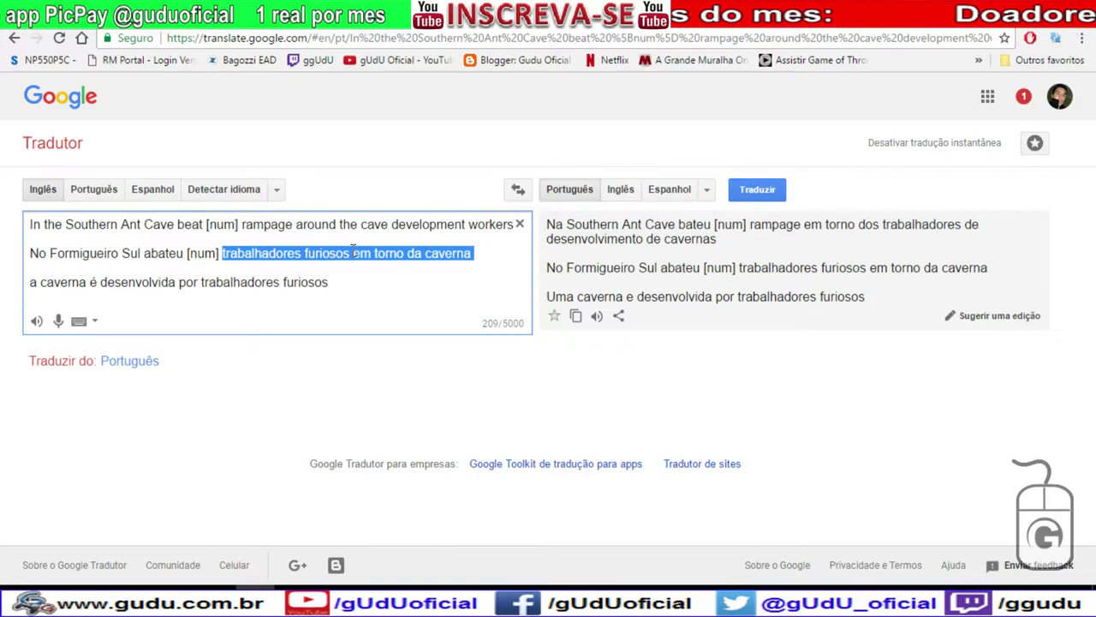
{"action": "left_click", "coordinate": [274, 255]}
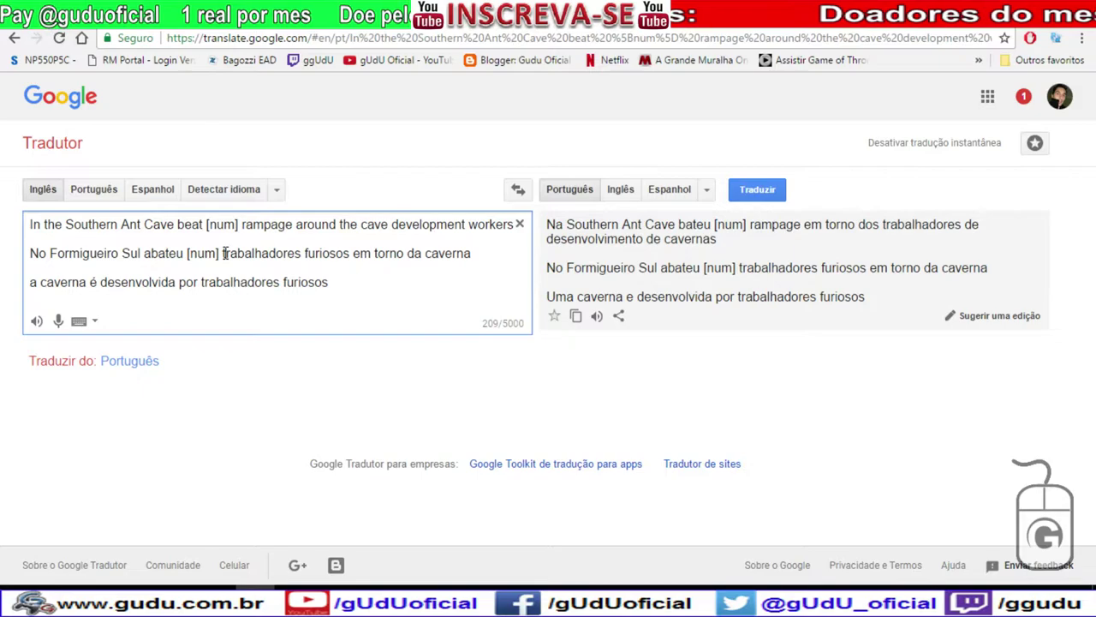
{"action": "left_click", "coordinate": [178, 223]}
{"action": "key", "text": "Return"}
{"action": "key", "text": "Return"}
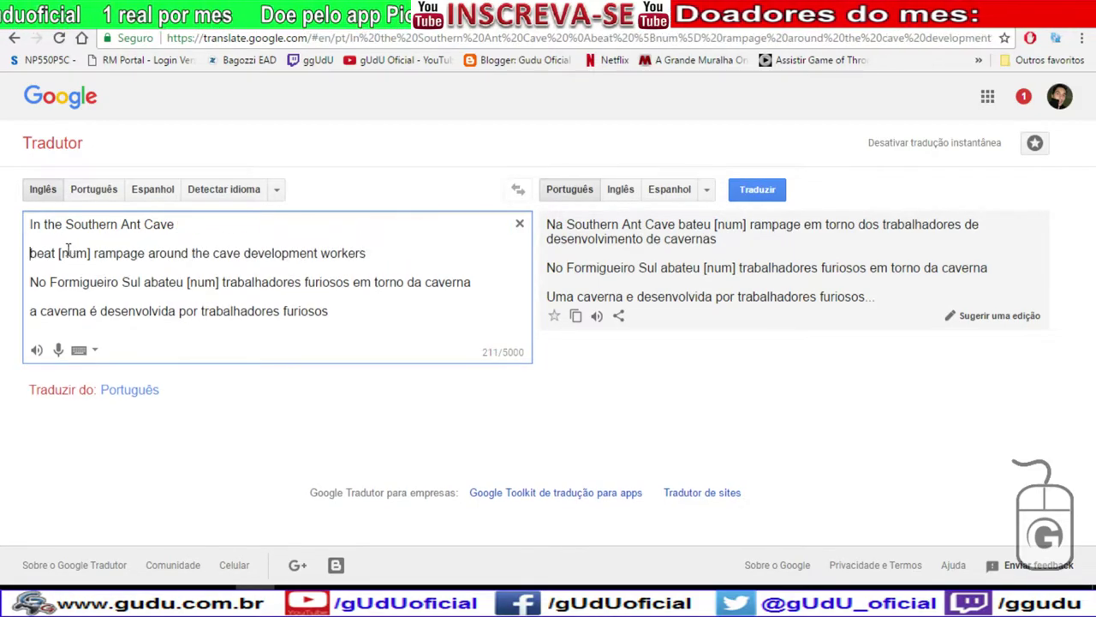
{"action": "left_click", "coordinate": [56, 253]}
{"action": "key", "text": "Return"}
{"action": "key", "text": "Return"}
Look up the word "beat" and review its definitions, synonyms and Portuguese translations.
{"action": "double_click", "coordinate": [55, 253]}
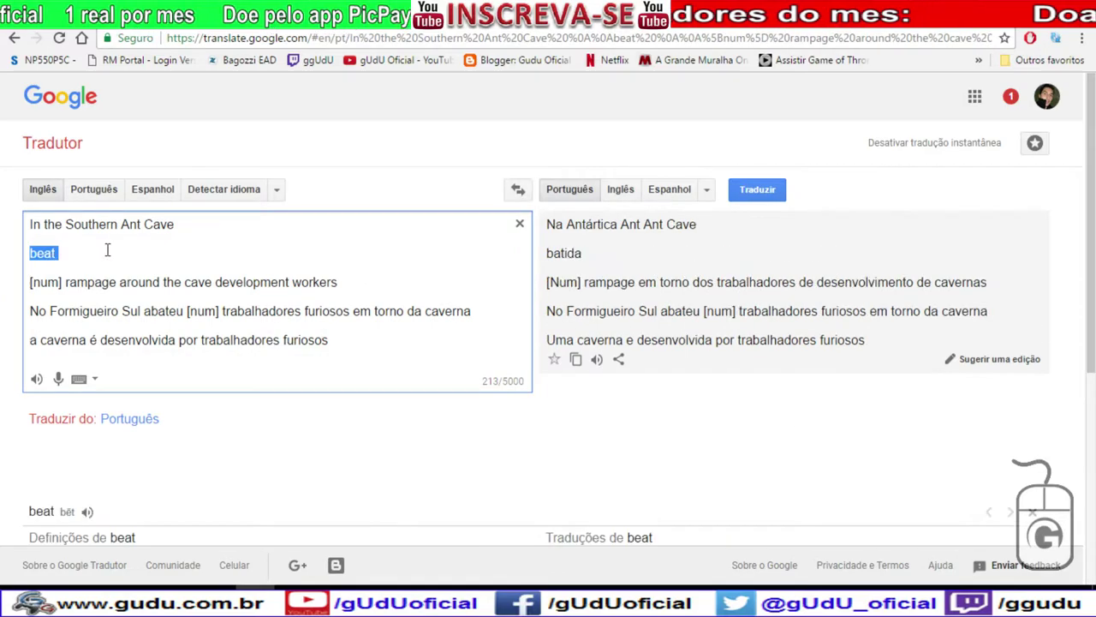
{"action": "scroll", "coordinate": [612, 379], "scroll_direction": "down", "scroll_amount": 1}
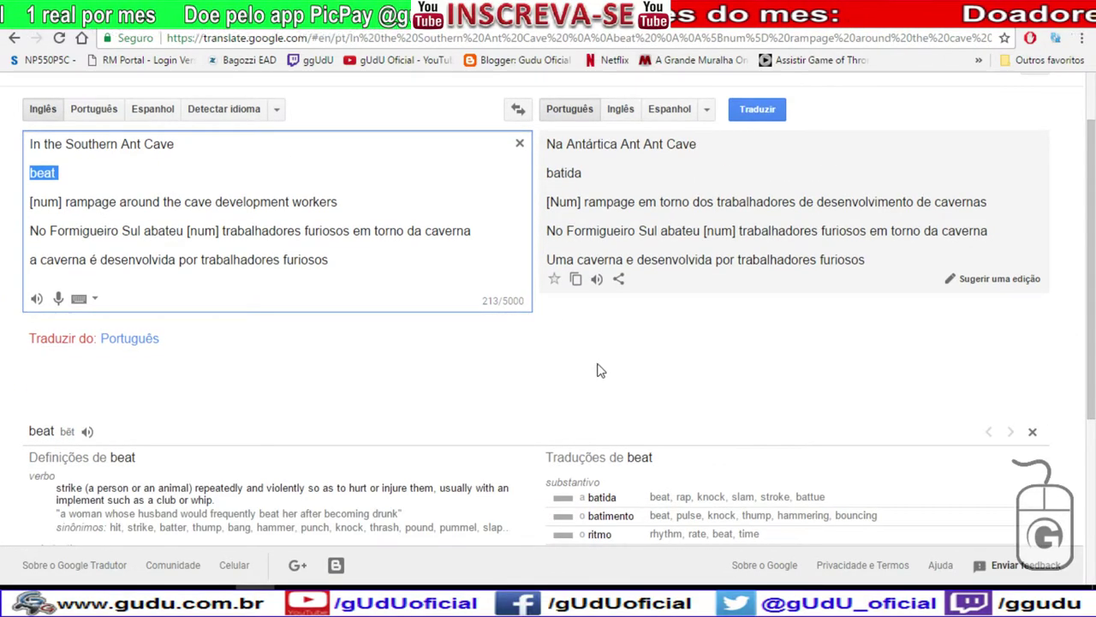
{"action": "scroll", "coordinate": [590, 366], "scroll_direction": "down", "scroll_amount": 1}
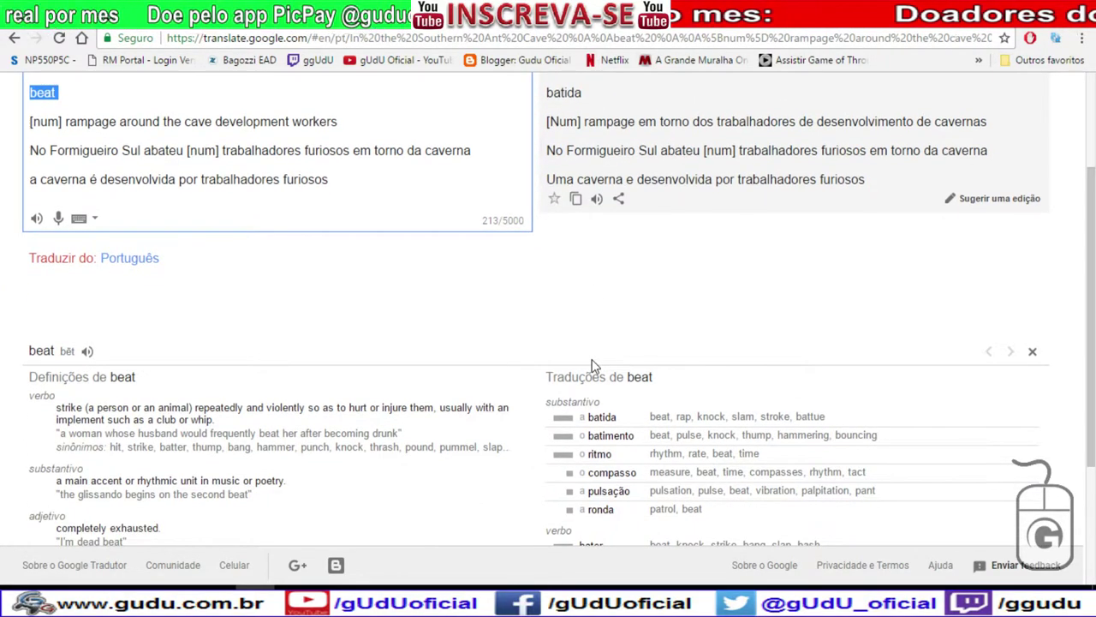
{"action": "scroll", "coordinate": [591, 367], "scroll_direction": "down", "scroll_amount": 1}
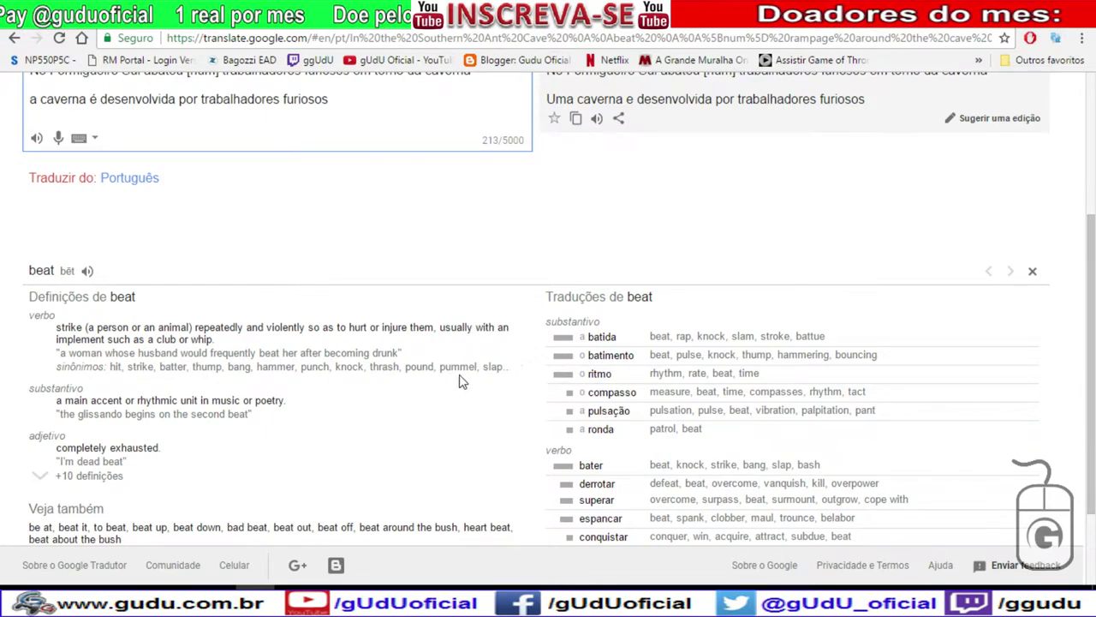
{"action": "scroll", "coordinate": [460, 381], "scroll_direction": "down", "scroll_amount": 2}
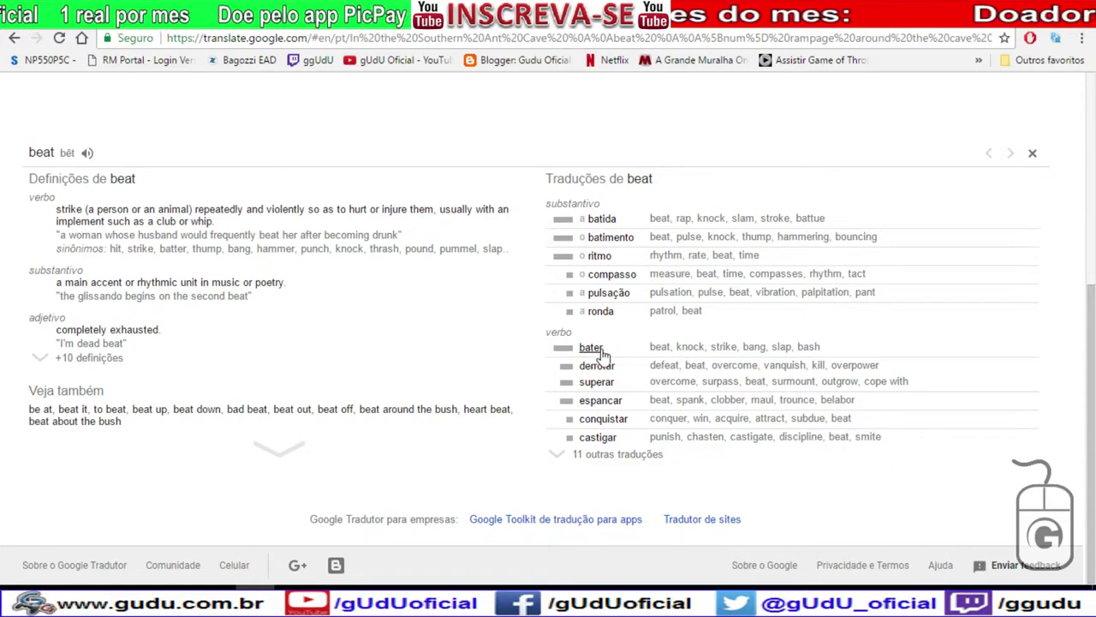
{"action": "scroll", "coordinate": [483, 343], "scroll_direction": "up", "scroll_amount": 3}
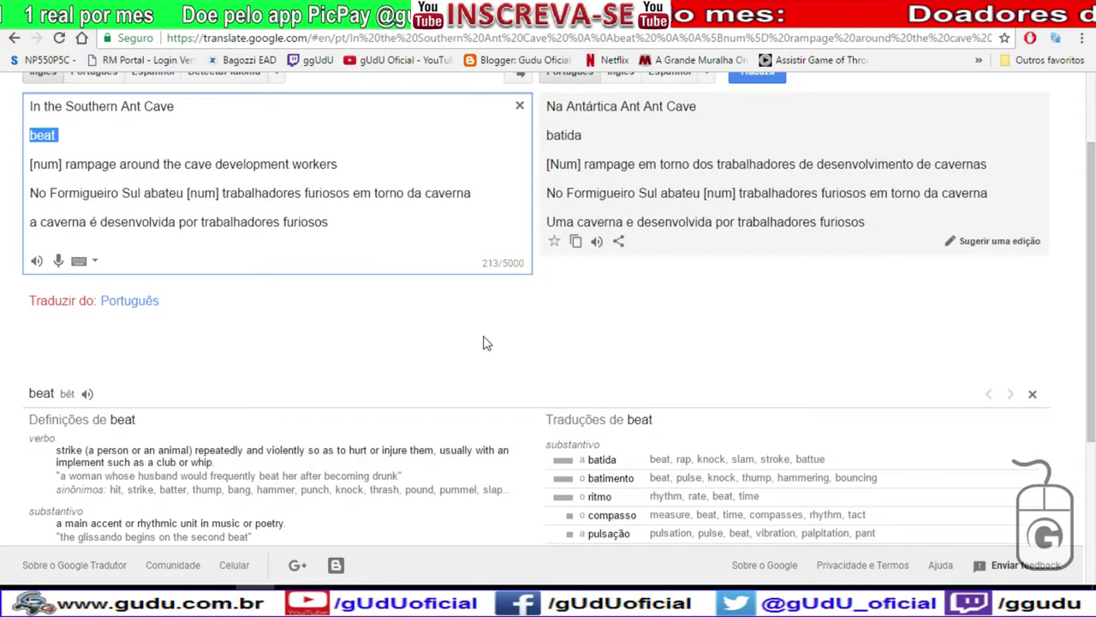
{"action": "left_click", "coordinate": [214, 108]}
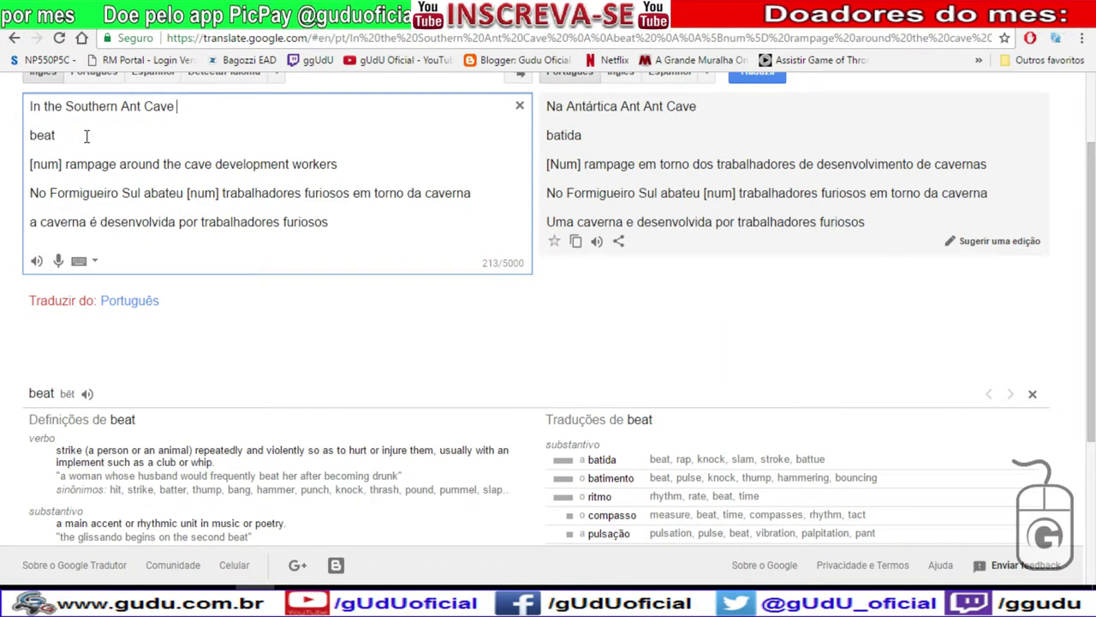
{"action": "scroll", "coordinate": [600, 377], "scroll_direction": "down", "scroll_amount": 2}
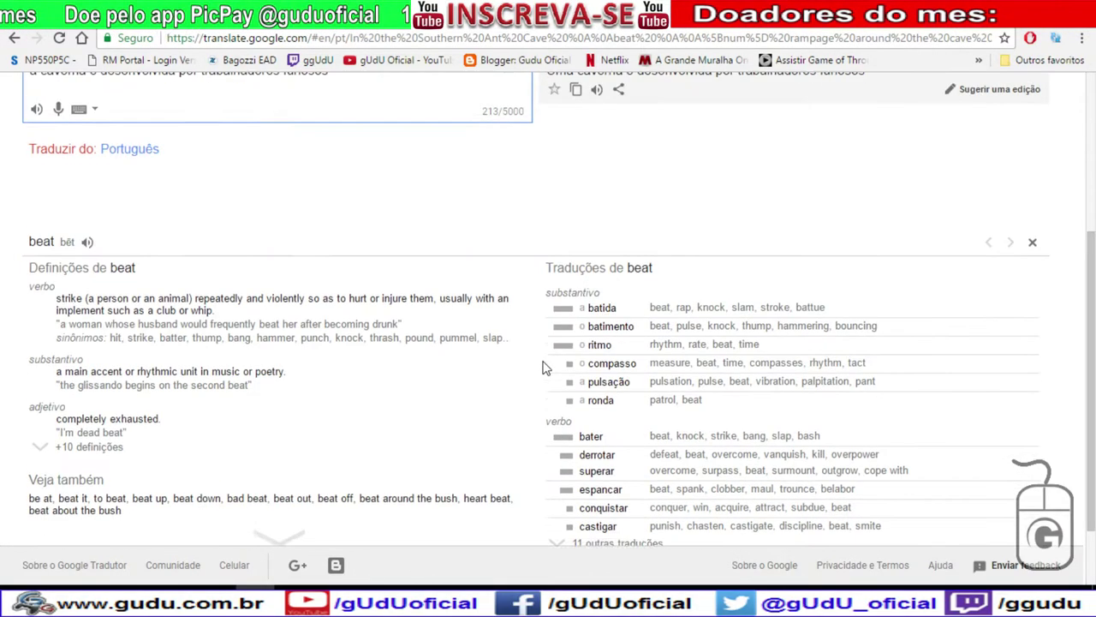
{"action": "scroll", "coordinate": [513, 377], "scroll_direction": "up", "scroll_amount": 1}
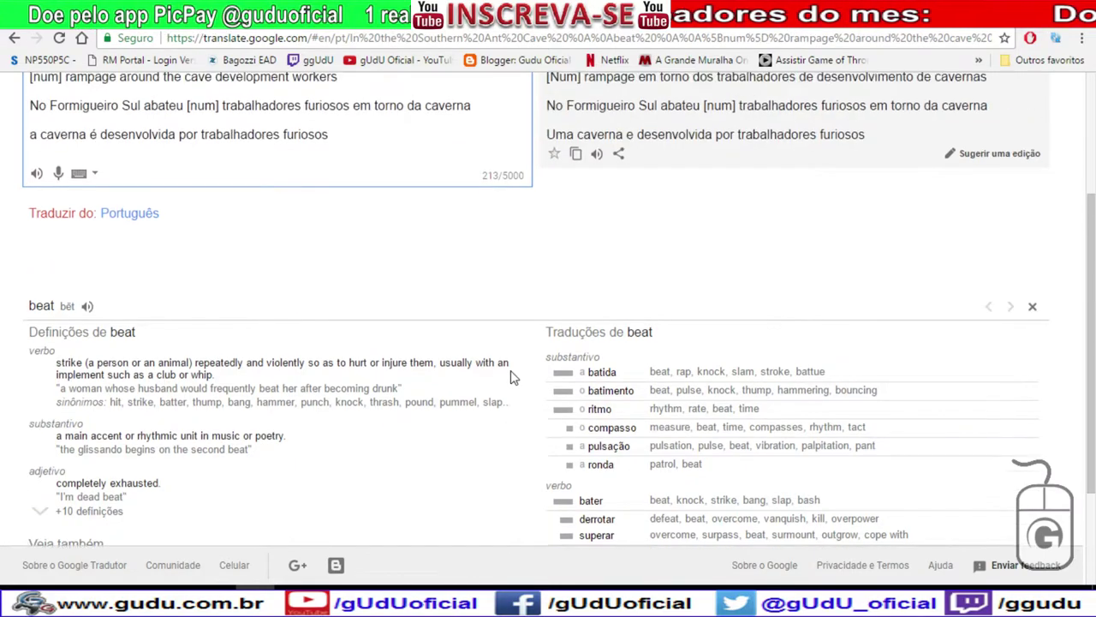
{"action": "scroll", "coordinate": [510, 375], "scroll_direction": "up", "scroll_amount": 1}
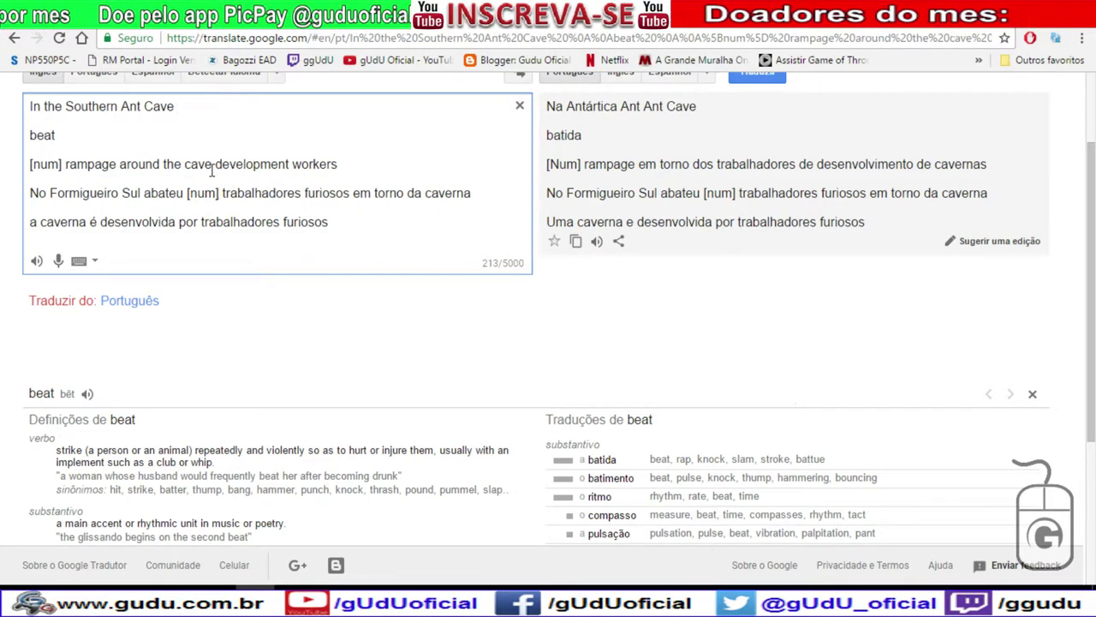
{"action": "scroll", "coordinate": [366, 176], "scroll_direction": "up", "scroll_amount": 2}
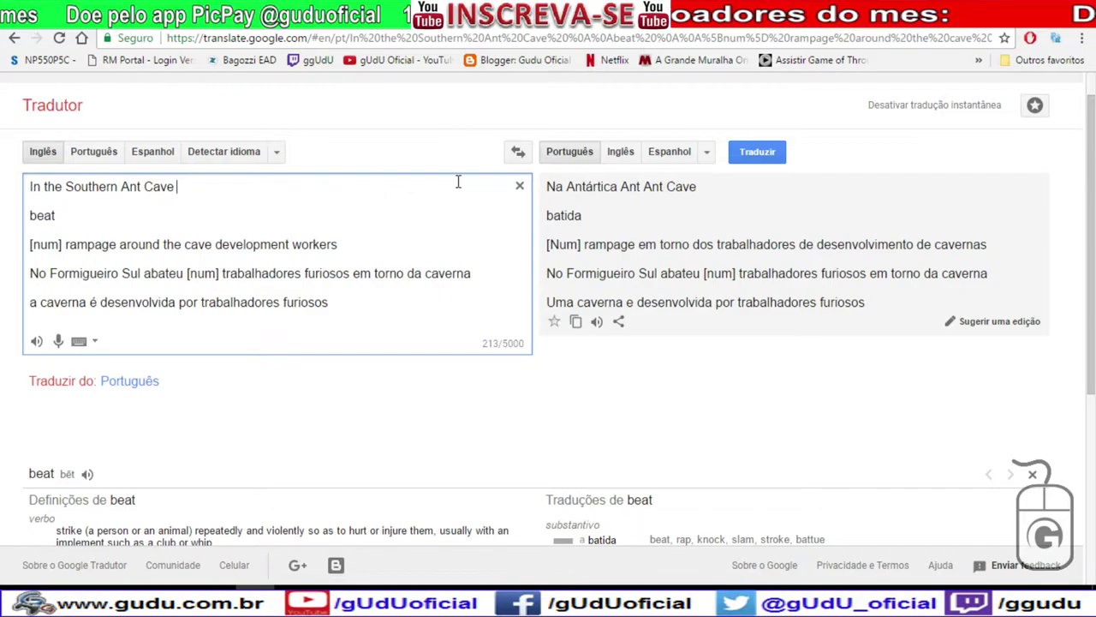
Switch to Baidu Translate and move the Chinese text following "[num]" onto its own line.
{"action": "left_click", "coordinate": [702, 13]}
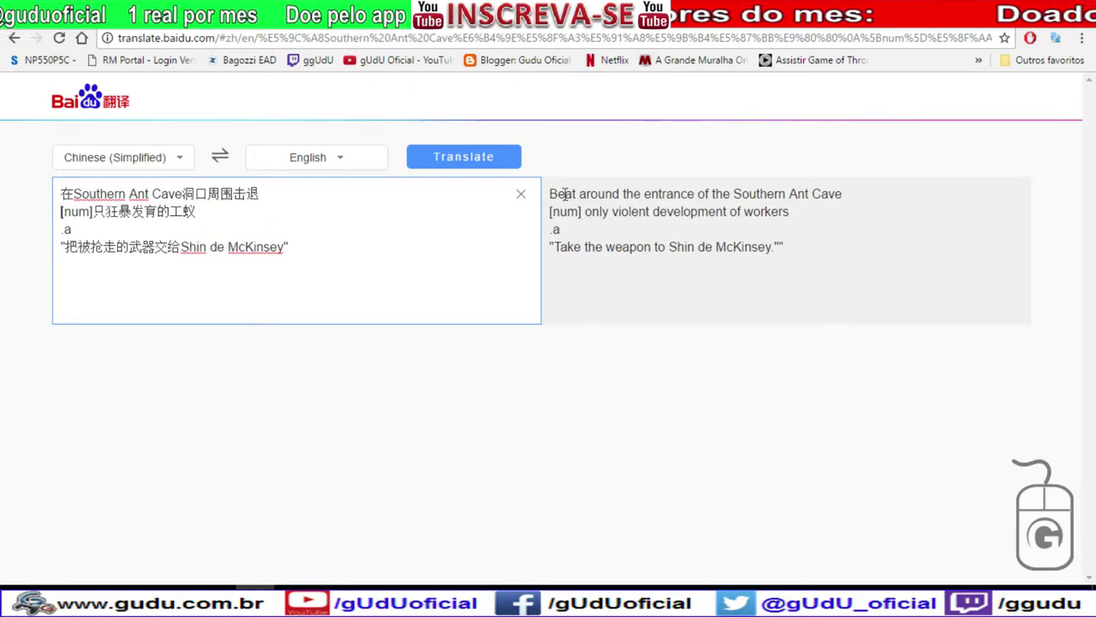
{"action": "left_click_drag", "start_coordinate": [810, 217], "coordinate": [553, 197]}
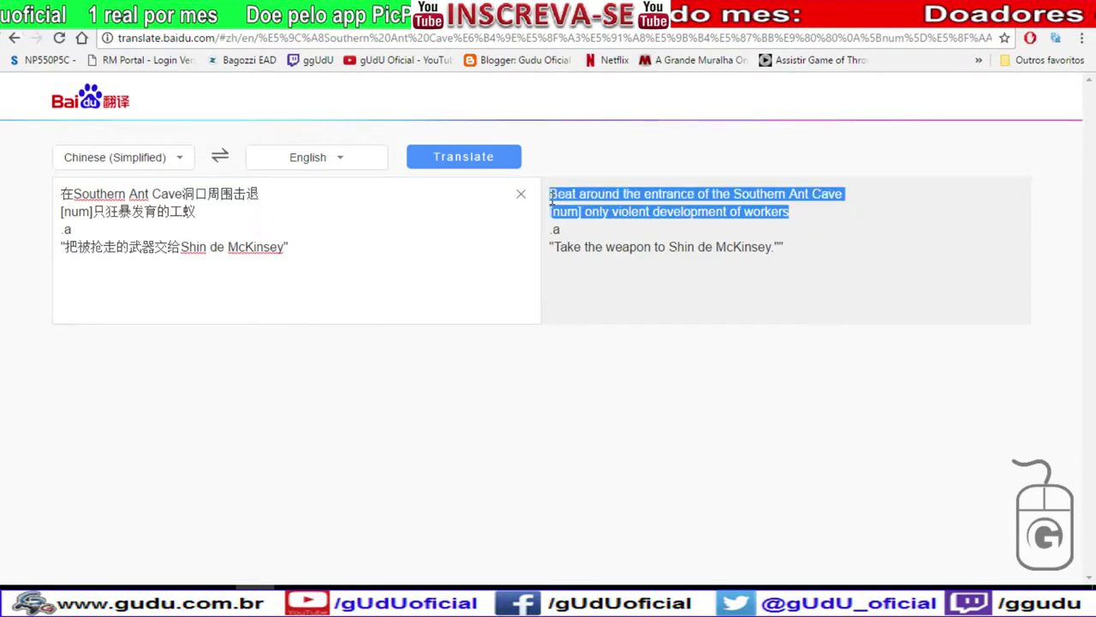
{"action": "left_click", "coordinate": [97, 211]}
{"action": "key", "text": "Return"}
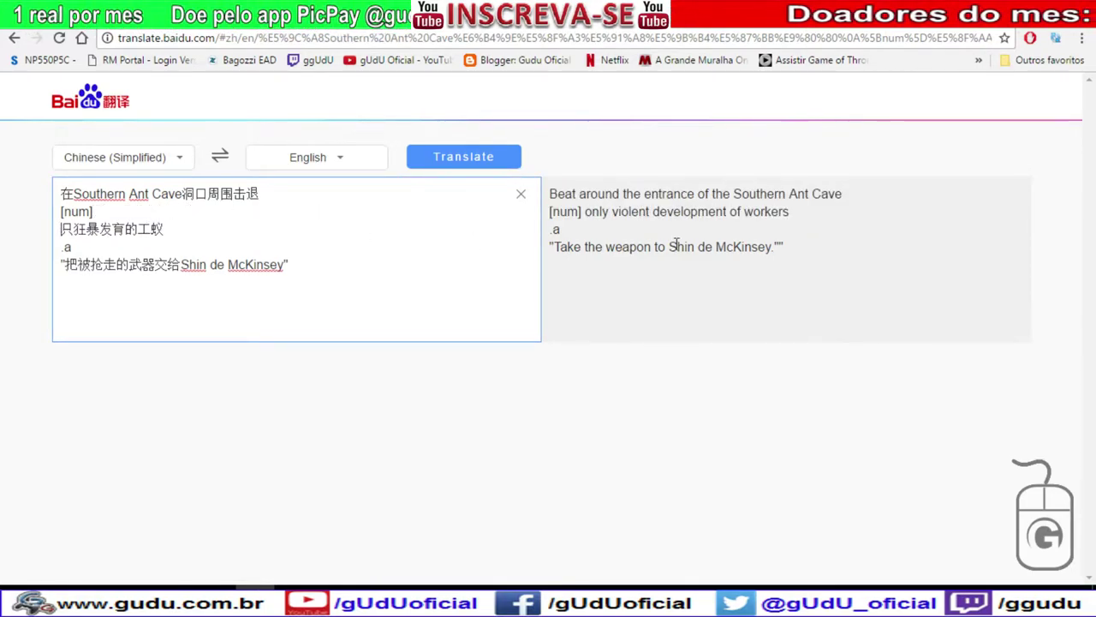
{"action": "left_click_drag", "start_coordinate": [764, 231], "coordinate": [553, 196]}
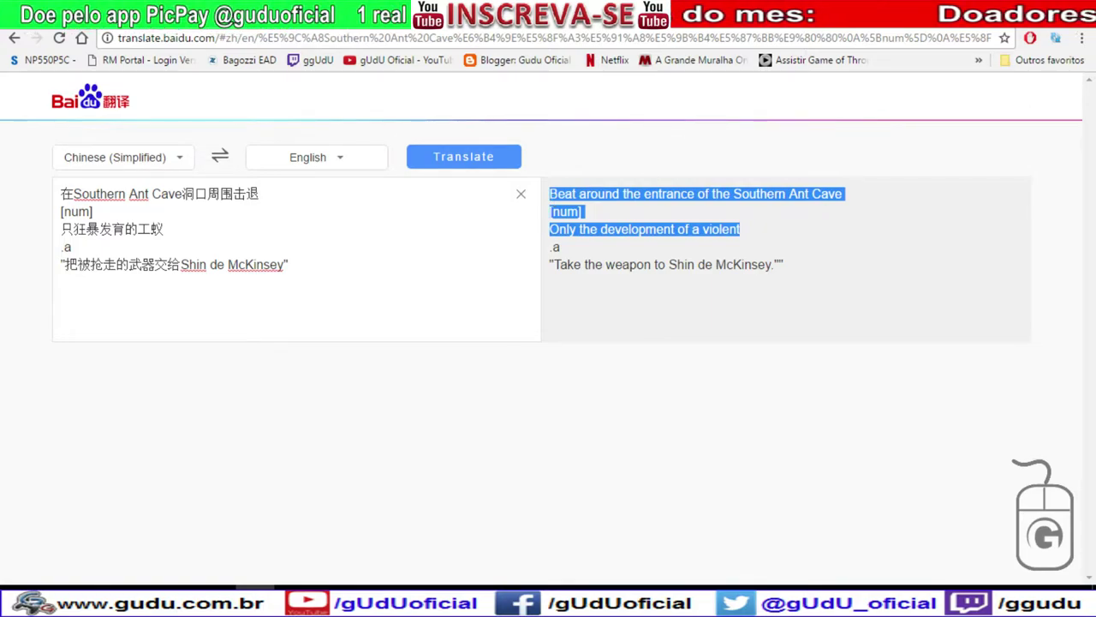
Break the first Chinese line so that "在", "Southern Ant Cave" and "洞口周围击退" each stand on their own line.
{"action": "left_click", "coordinate": [73, 195]}
{"action": "key", "text": "Return"}
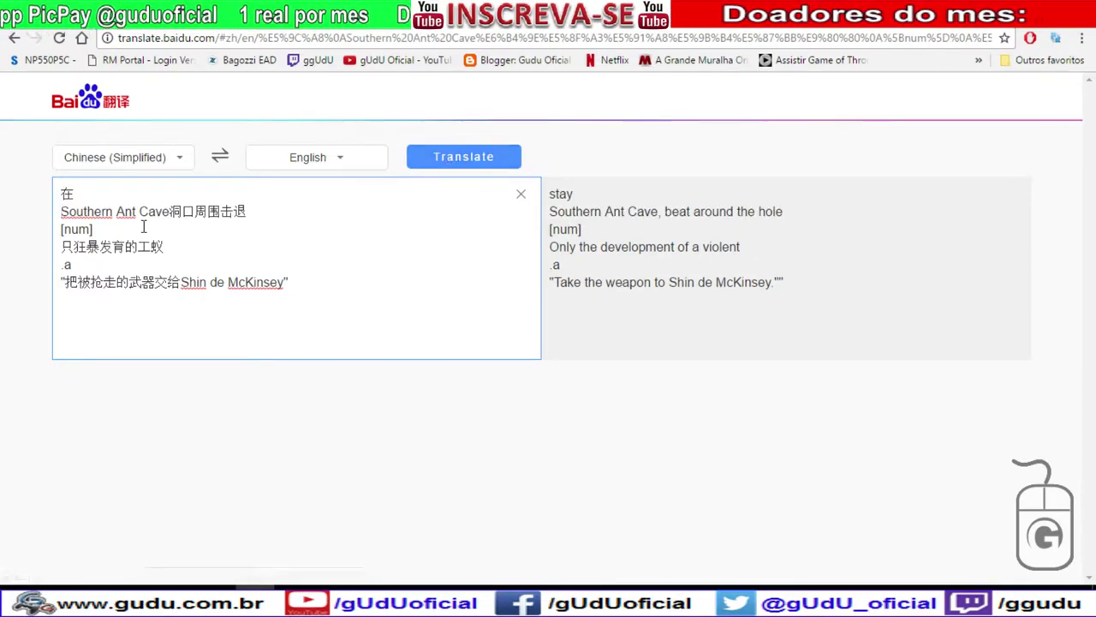
{"action": "left_click", "coordinate": [169, 211]}
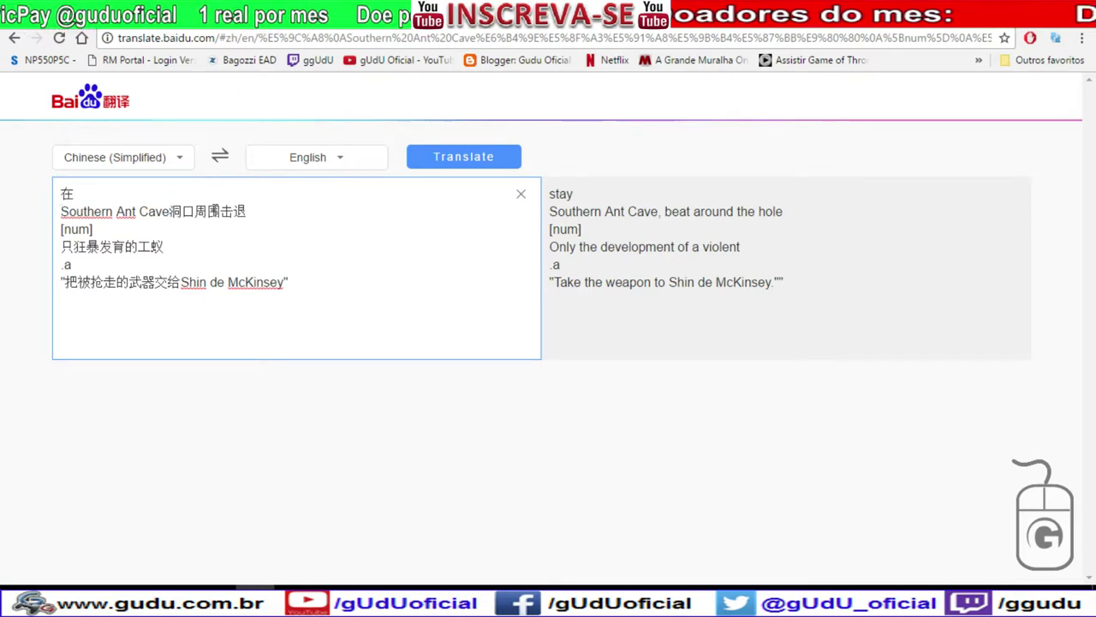
{"action": "key", "text": "Return"}
{"action": "double_click", "coordinate": [68, 195]}
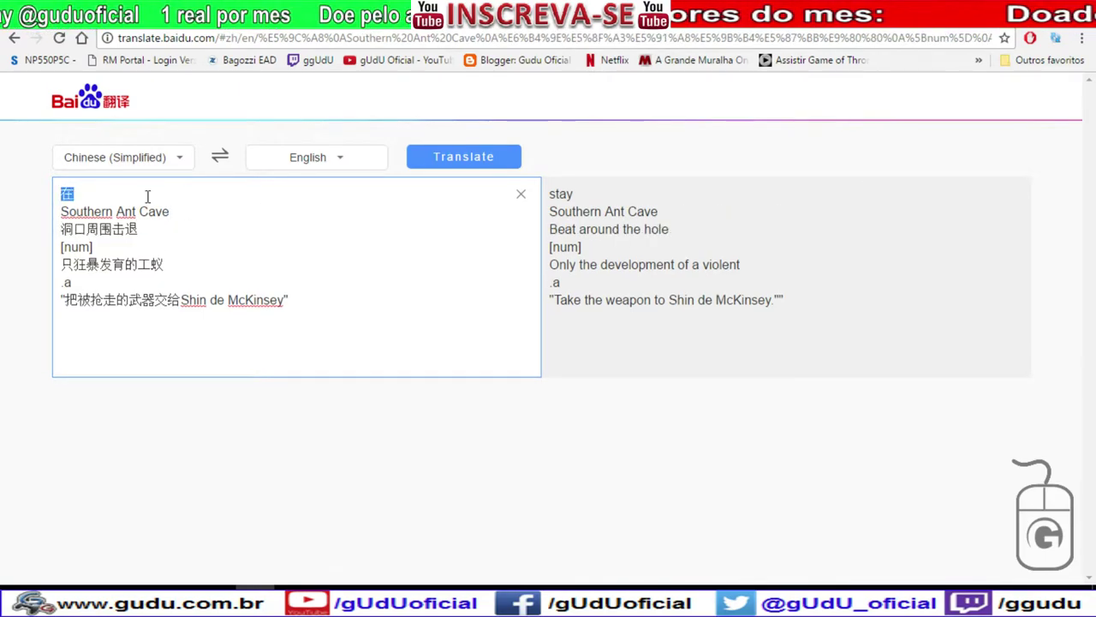
Copy the English translation from "stay" to "Only the development of a violent" and replace the English lines in Google Translate with it.
{"action": "left_click_drag", "start_coordinate": [547, 193], "coordinate": [747, 258]}
{"action": "key", "text": "ctrl+c"}
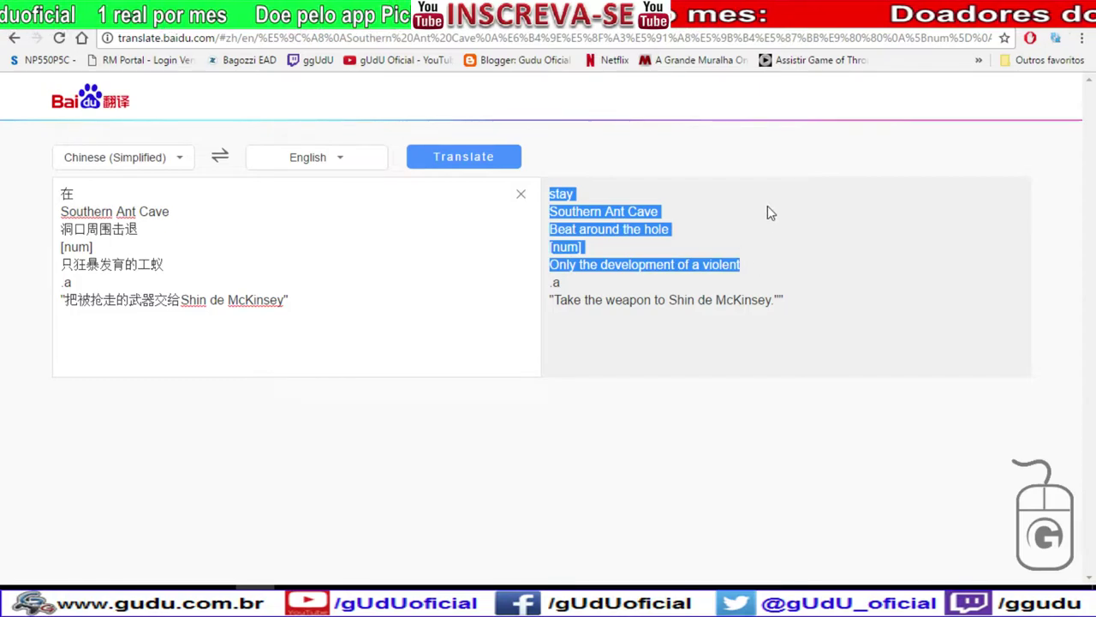
{"action": "key", "text": "ctrl+Tab"}
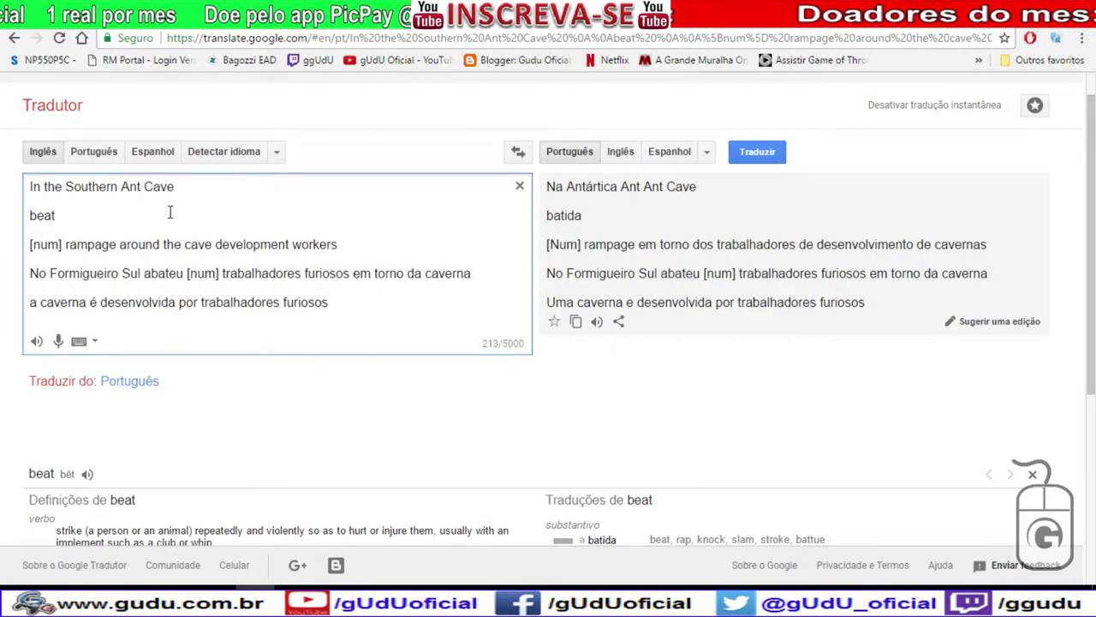
{"action": "left_click_drag", "start_coordinate": [357, 243], "coordinate": [37, 154]}
{"action": "key", "text": "ctrl+v"}
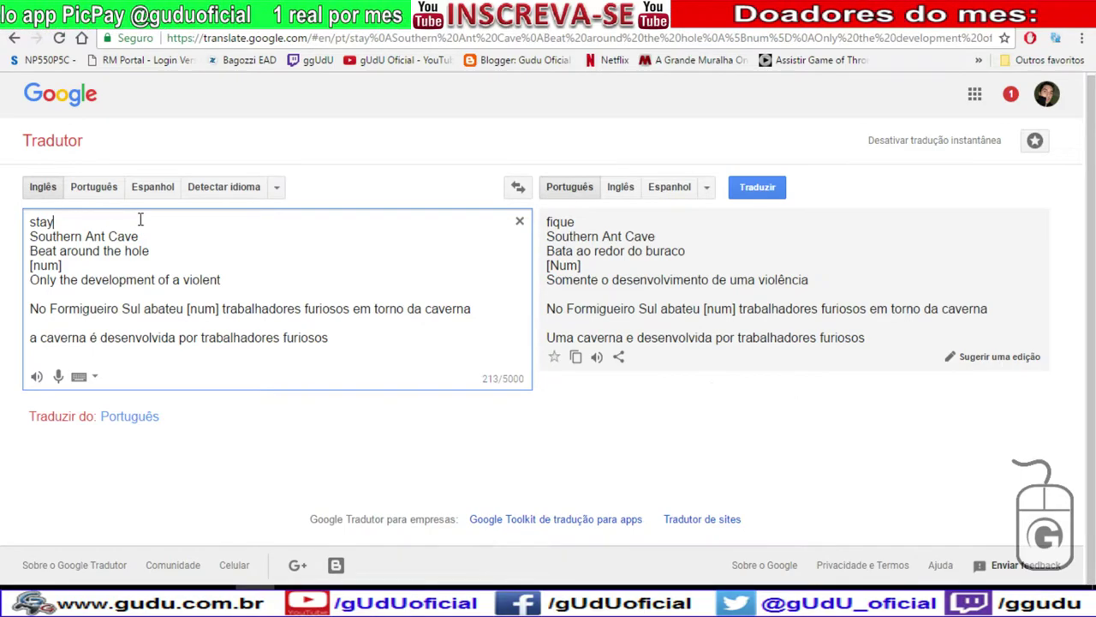
Join the English lines from "stay" to "Only the development of a violent" into one continuous sentence.
{"action": "key", "text": "Delete"}
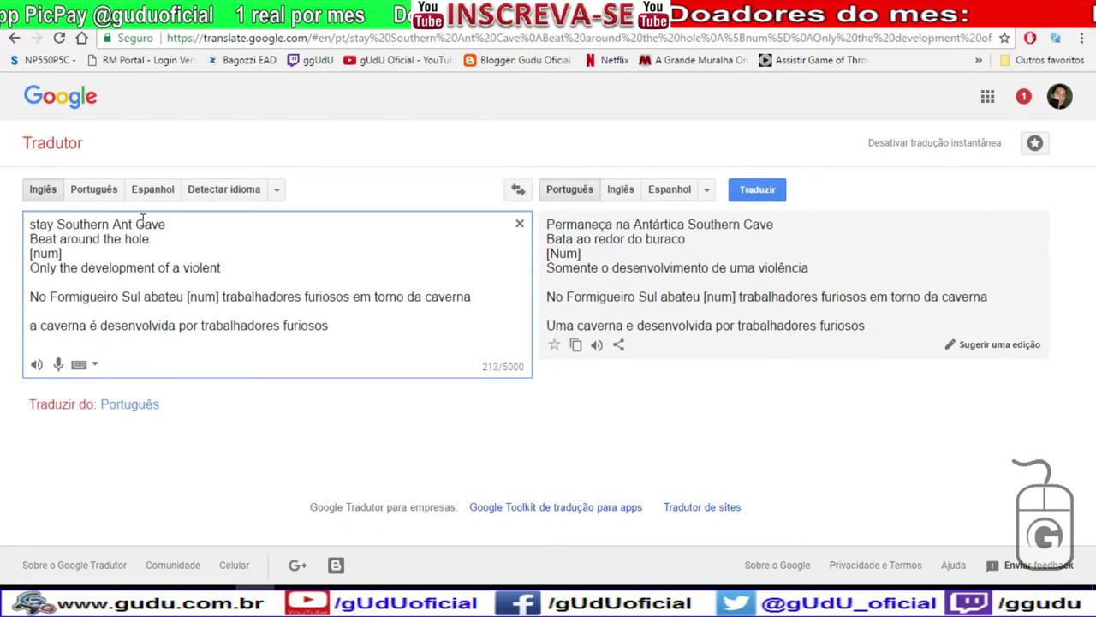
{"action": "left_click", "coordinate": [215, 221]}
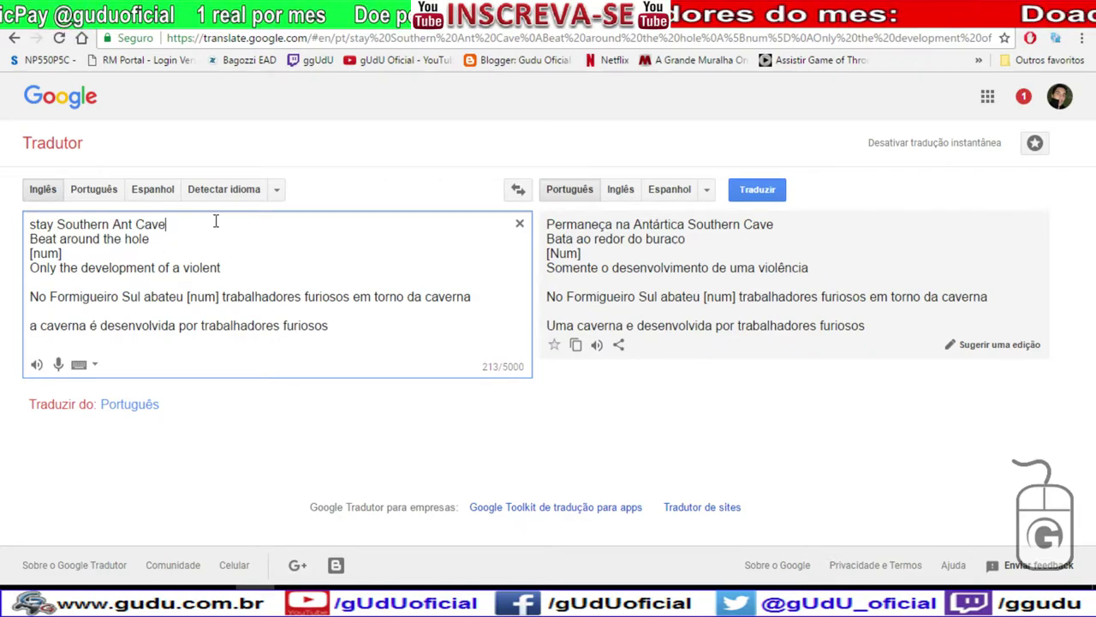
{"action": "key", "text": "Delete"}
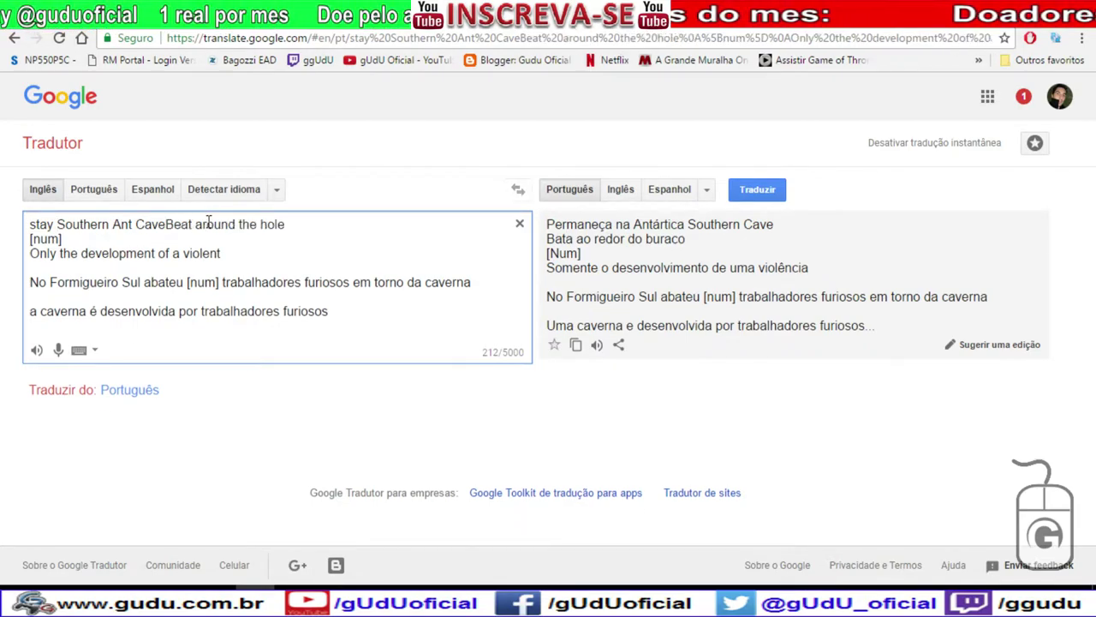
{"action": "left_click", "coordinate": [318, 221]}
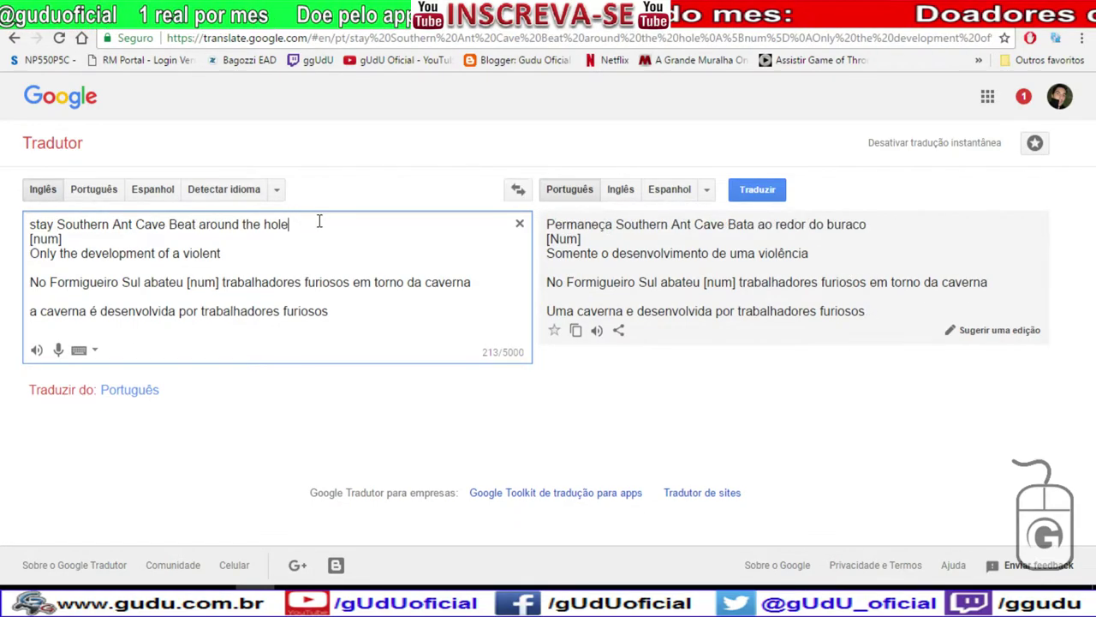
{"action": "key", "text": "Delete"}
{"action": "left_click", "coordinate": [368, 224]}
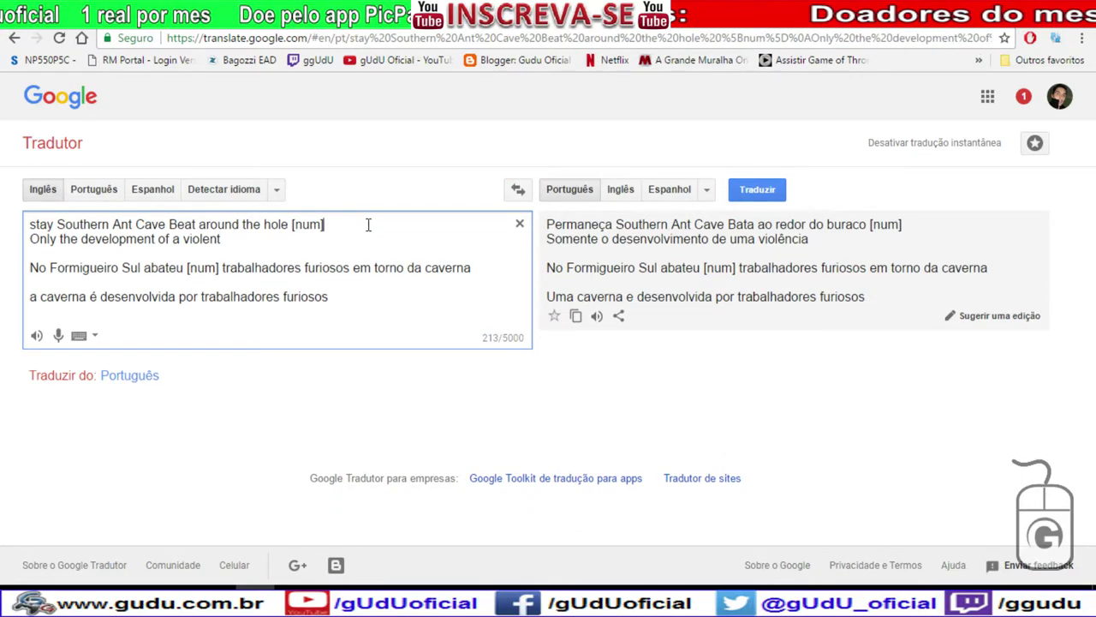
{"action": "key", "text": "Delete"}
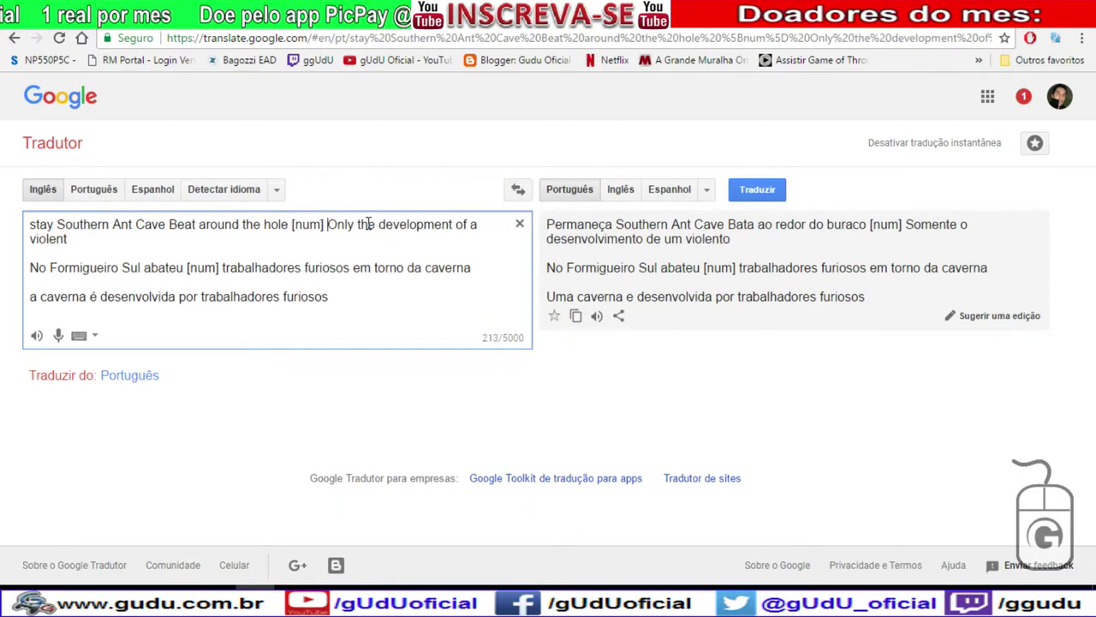
{"action": "left_click", "coordinate": [479, 228]}
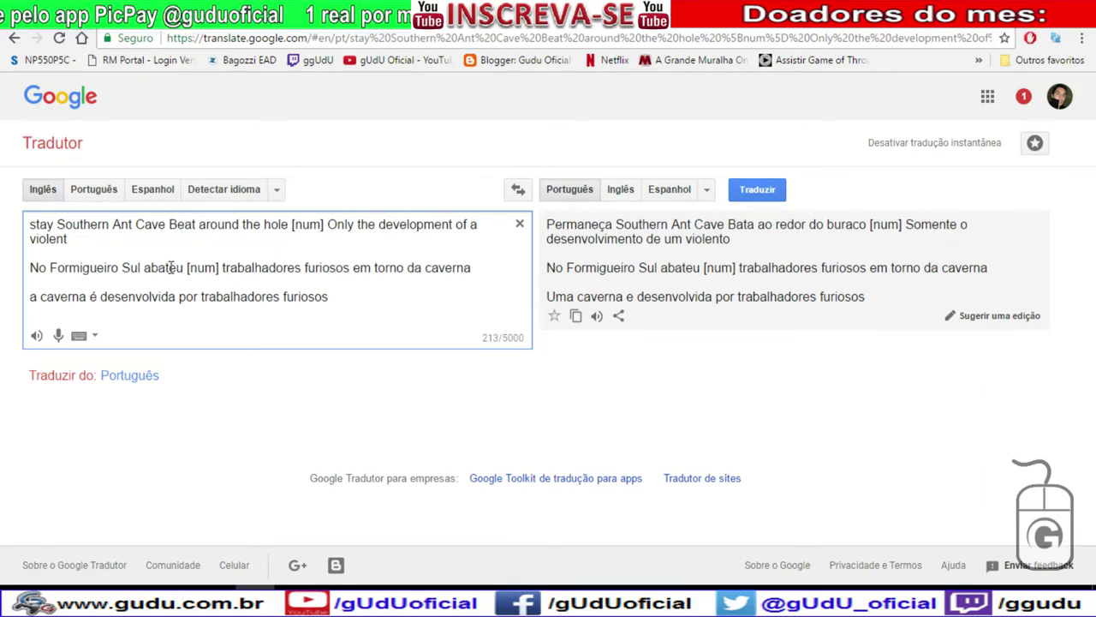
Break the English sentence after "stay Southern" so that "Ant Cave Beat around the hole" starts the following line.
{"action": "double_click", "coordinate": [54, 222]}
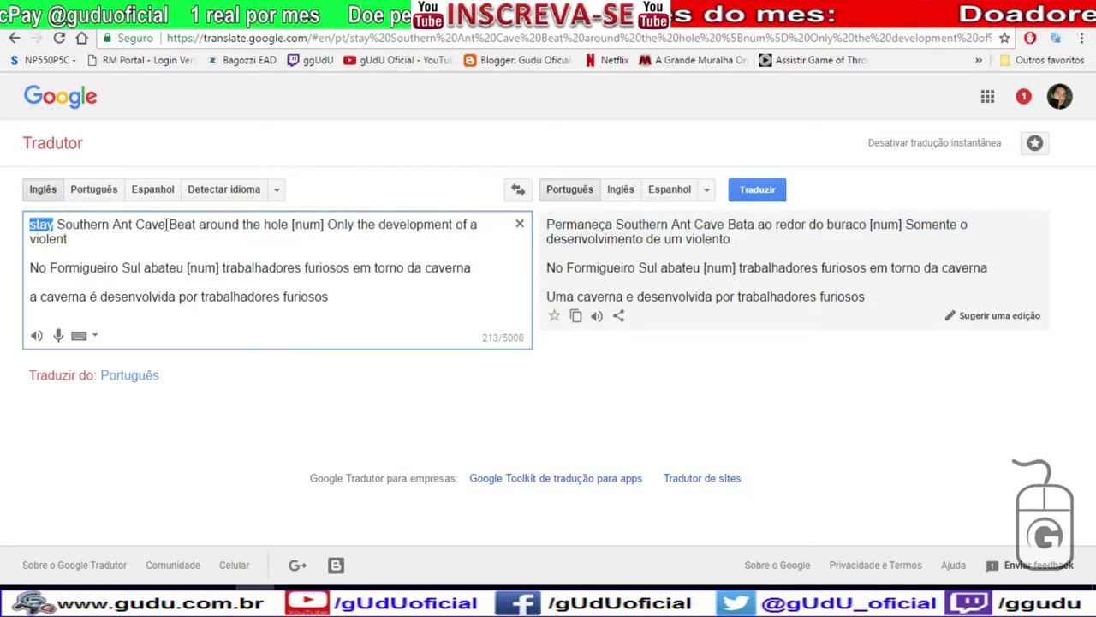
{"action": "left_click_drag", "start_coordinate": [166, 223], "coordinate": [58, 224]}
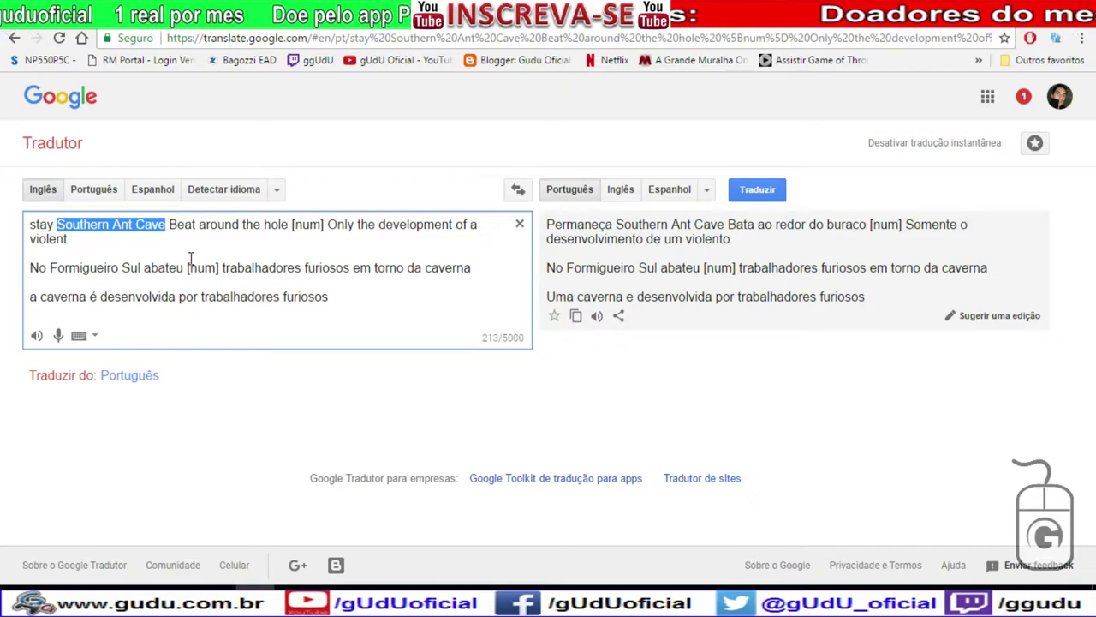
{"action": "left_click", "coordinate": [110, 225]}
{"action": "key", "text": "Return"}
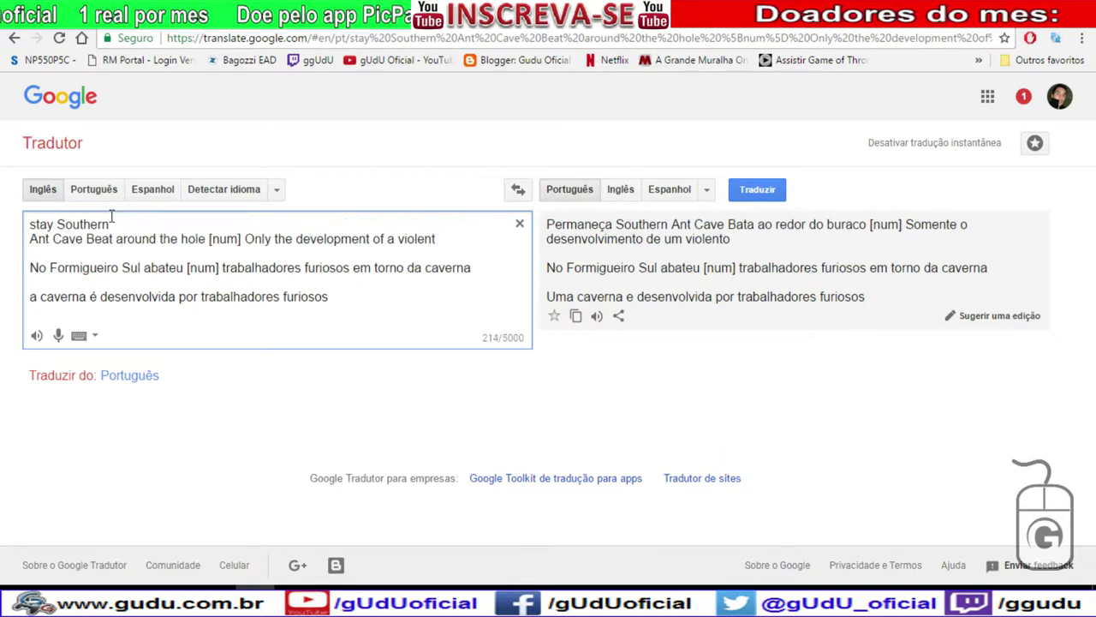
{"action": "key", "text": "Return"}
{"action": "left_click", "coordinate": [56, 224]}
{"action": "key", "text": "Return"}
{"action": "key", "text": "Delete"}
{"action": "key", "text": "BackSpace"}
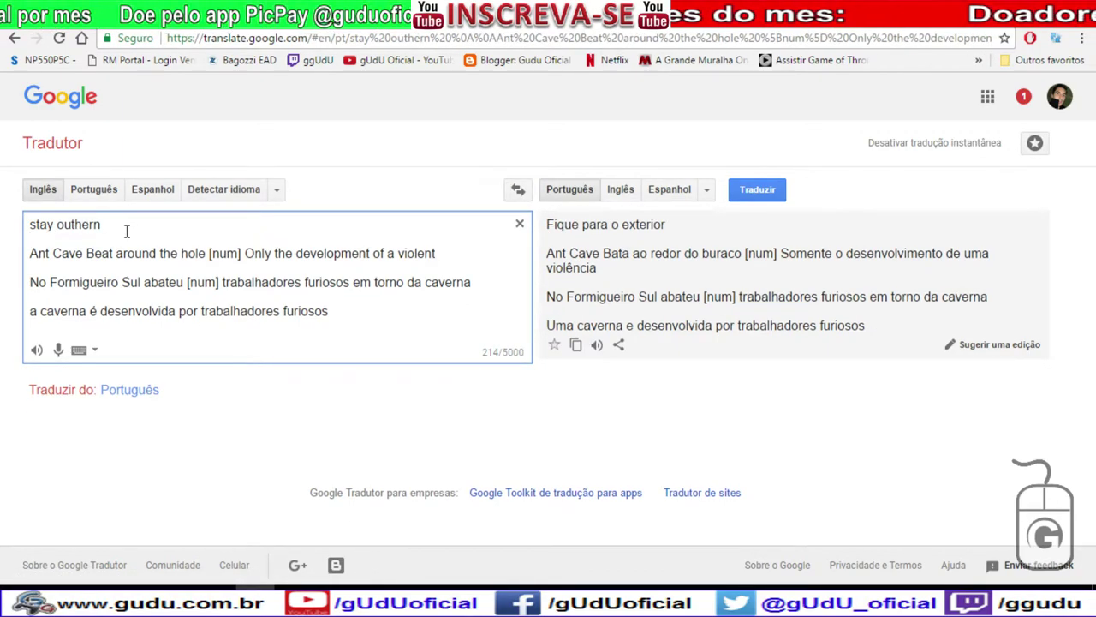
{"action": "type", "text": "S"}
{"action": "left_click", "coordinate": [147, 226]}
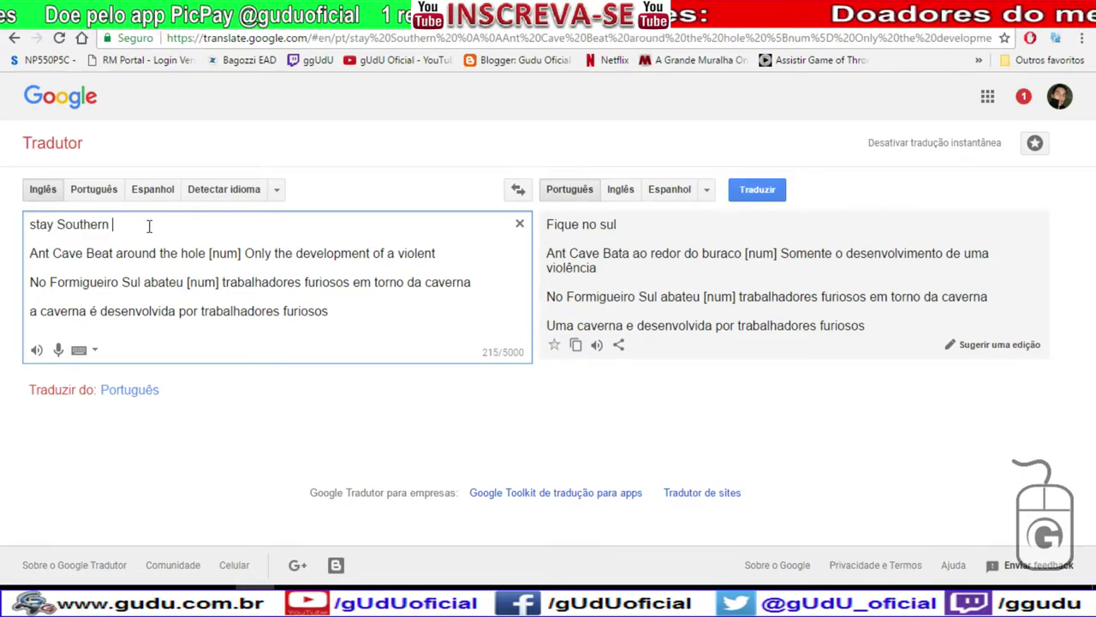
{"action": "key", "text": "Delete"}
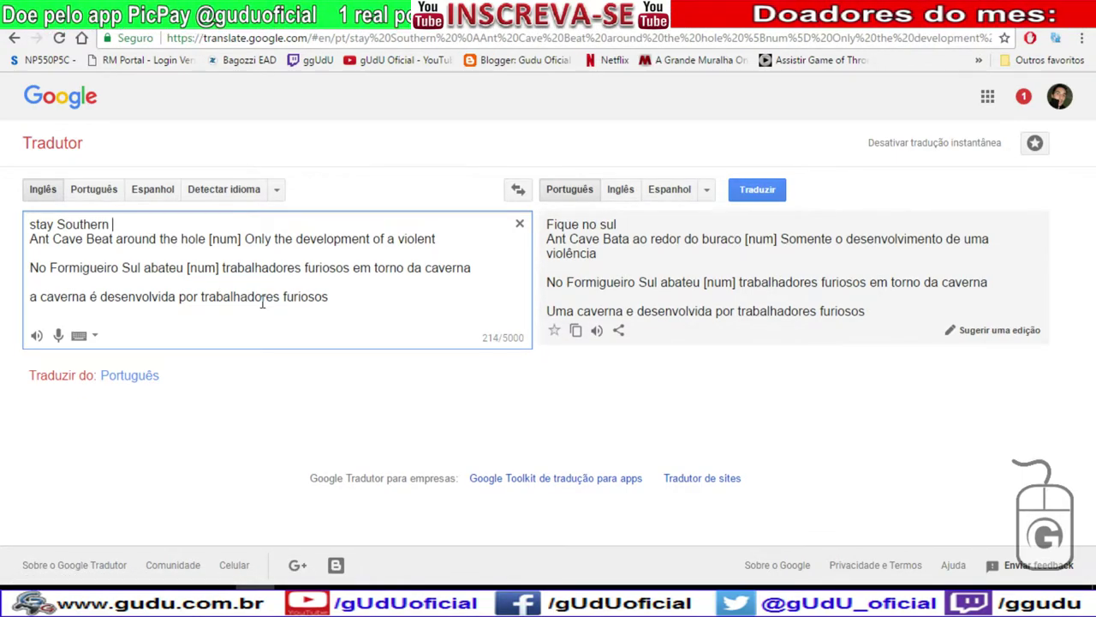
Replace the line "a caverna é desenvolvida por trabalhadores furiosos" with "Fique no sul do formigueiro bata ao redor do burazo [num]".
{"action": "left_click_drag", "start_coordinate": [394, 300], "coordinate": [6, 298]}
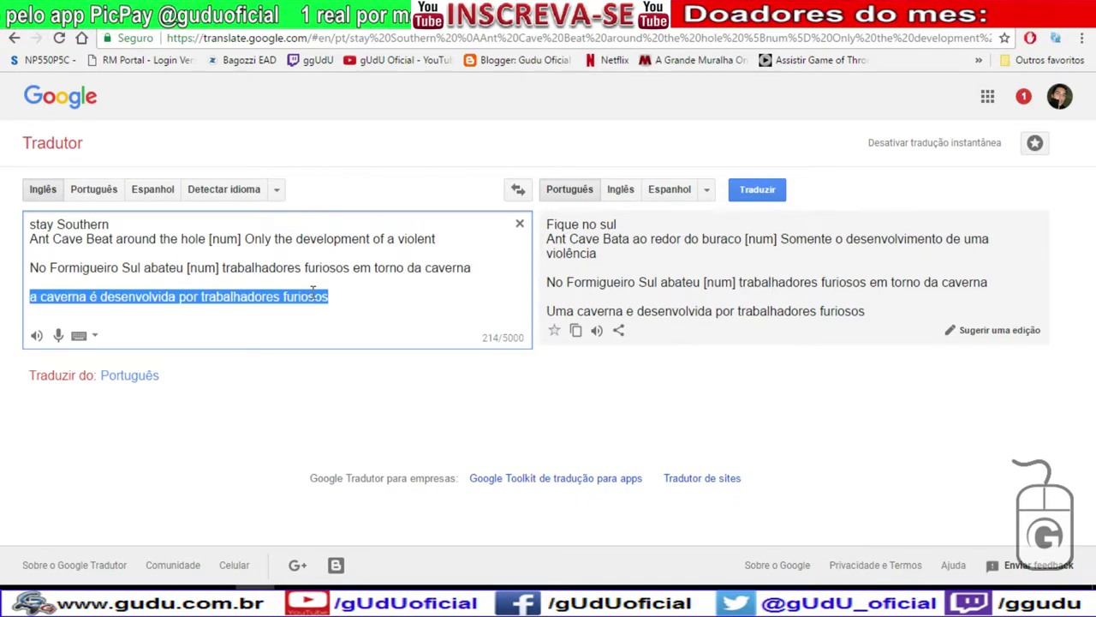
{"action": "type", "text": "Fique"}
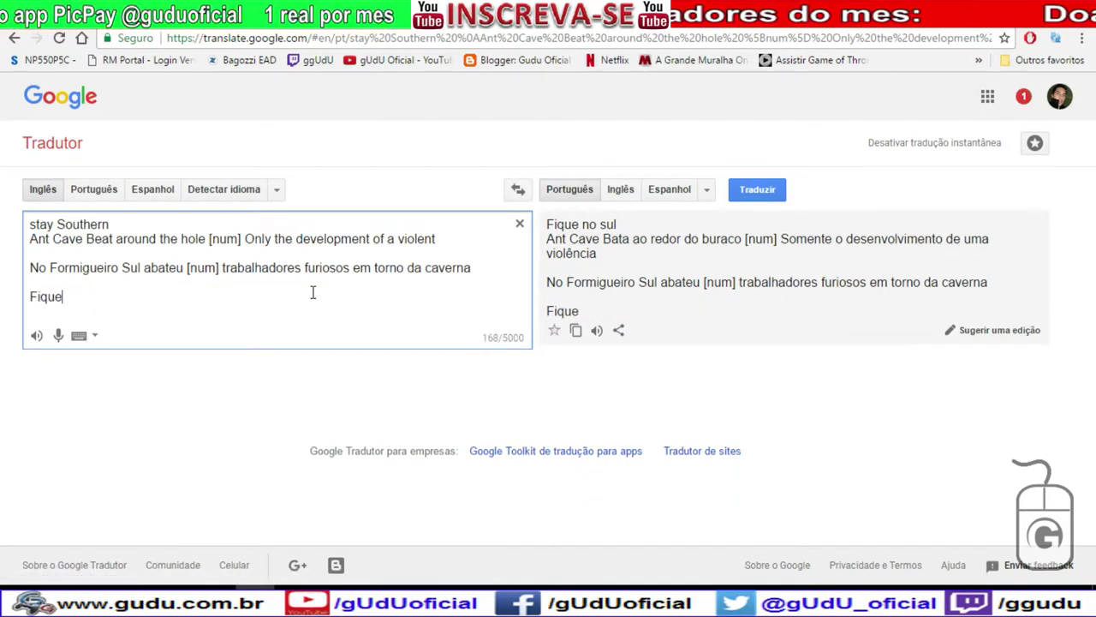
{"action": "type", "text": " no su"}
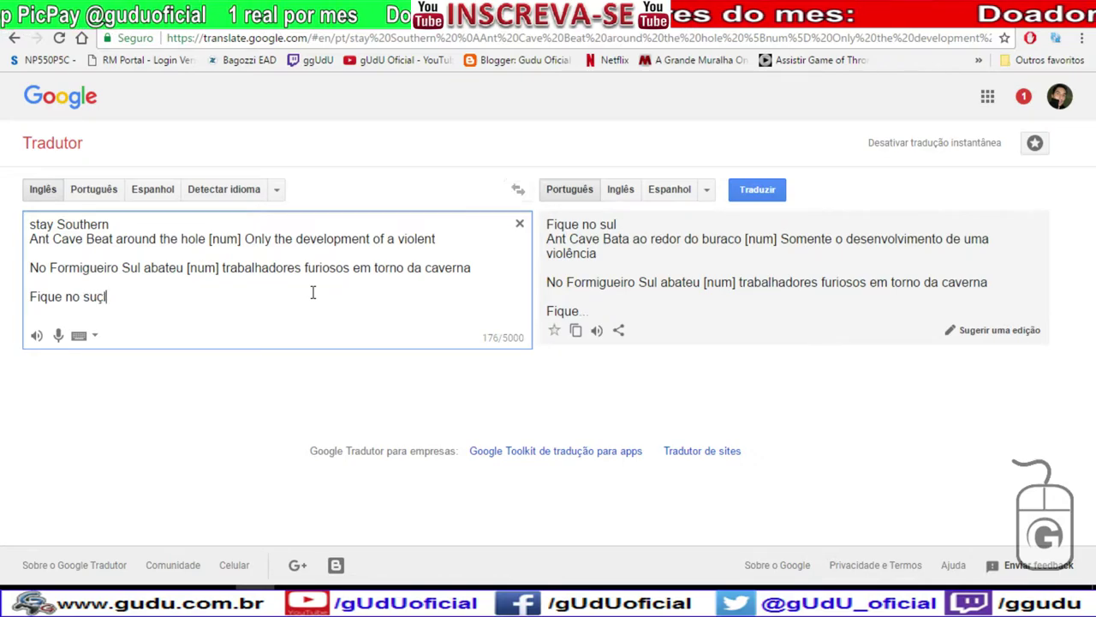
{"action": "type", "text": "l do formigueiro"}
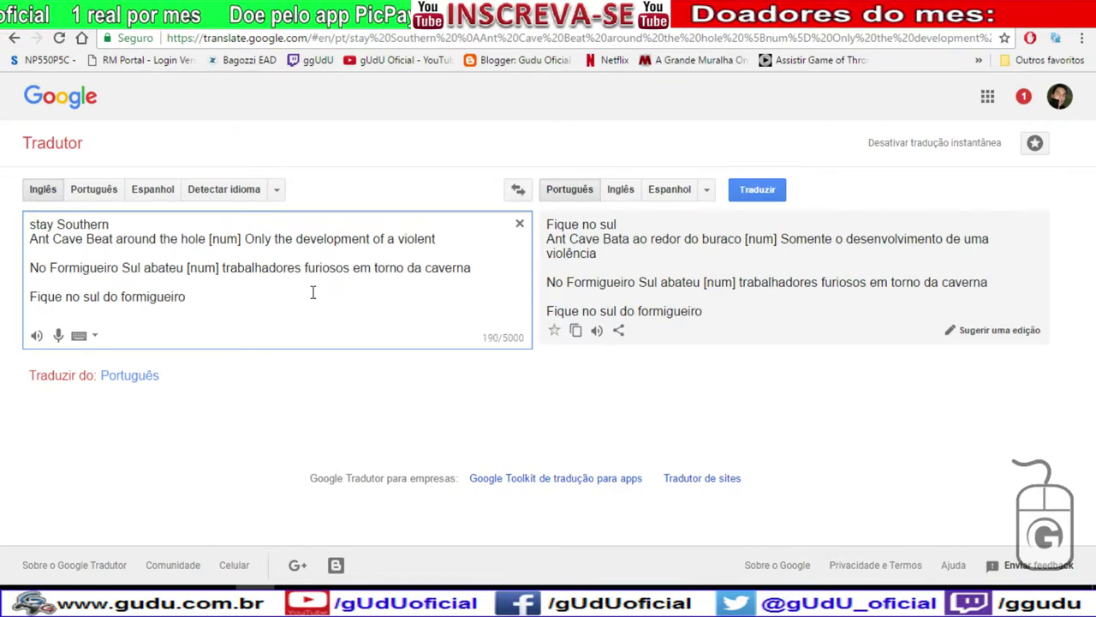
{"action": "type", "text": "bata"}
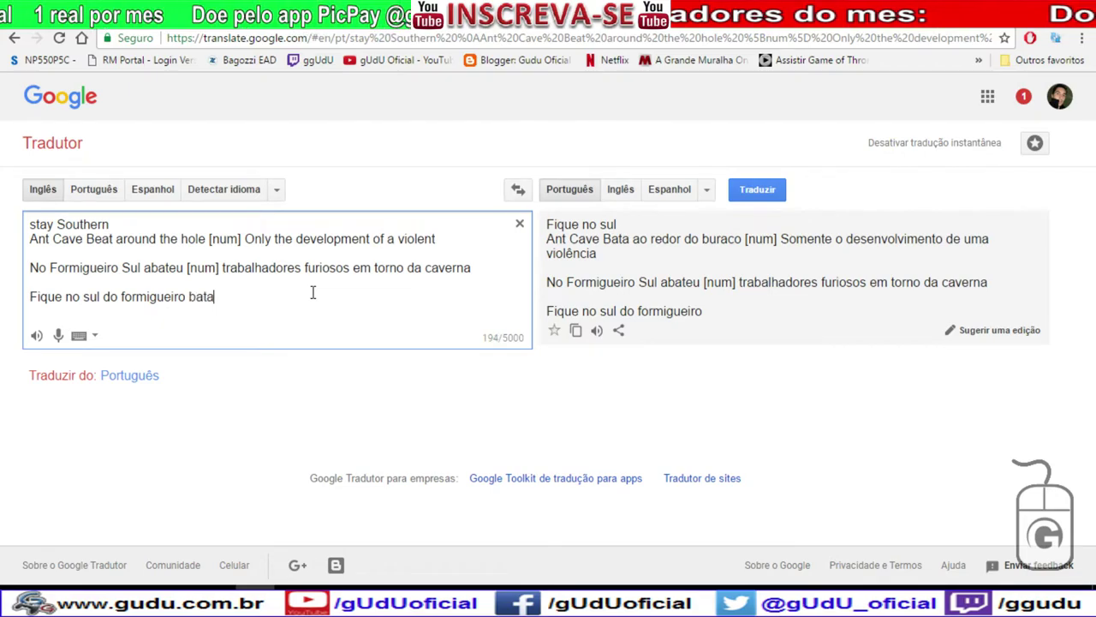
{"action": "type", "text": " ao redor do burac"}
{"action": "type", "text": "o"}
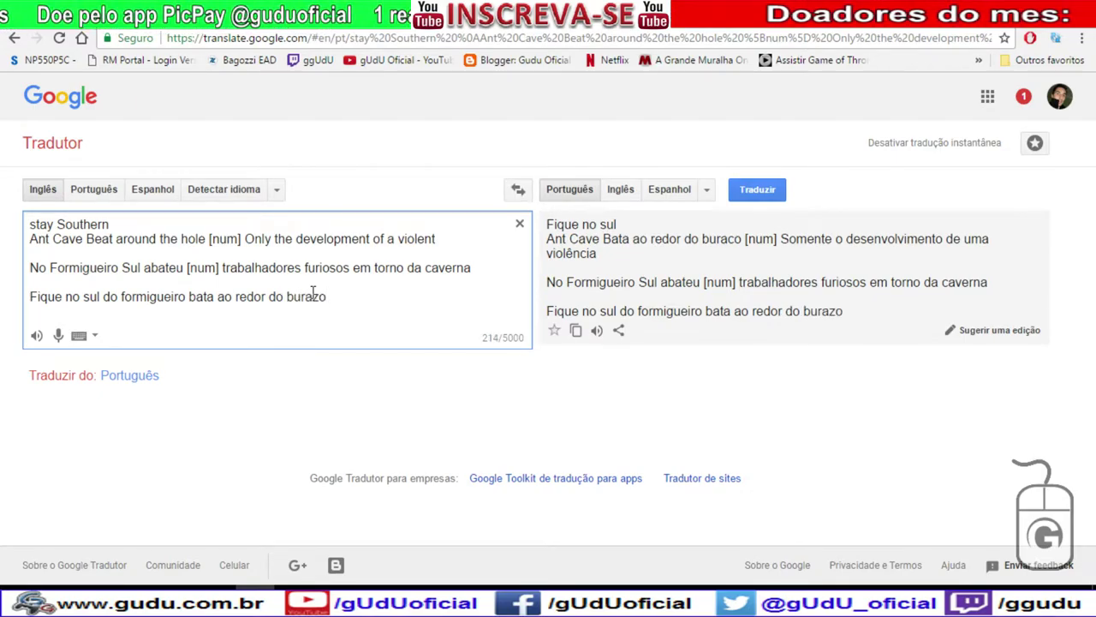
{"action": "type", "text": " {"}
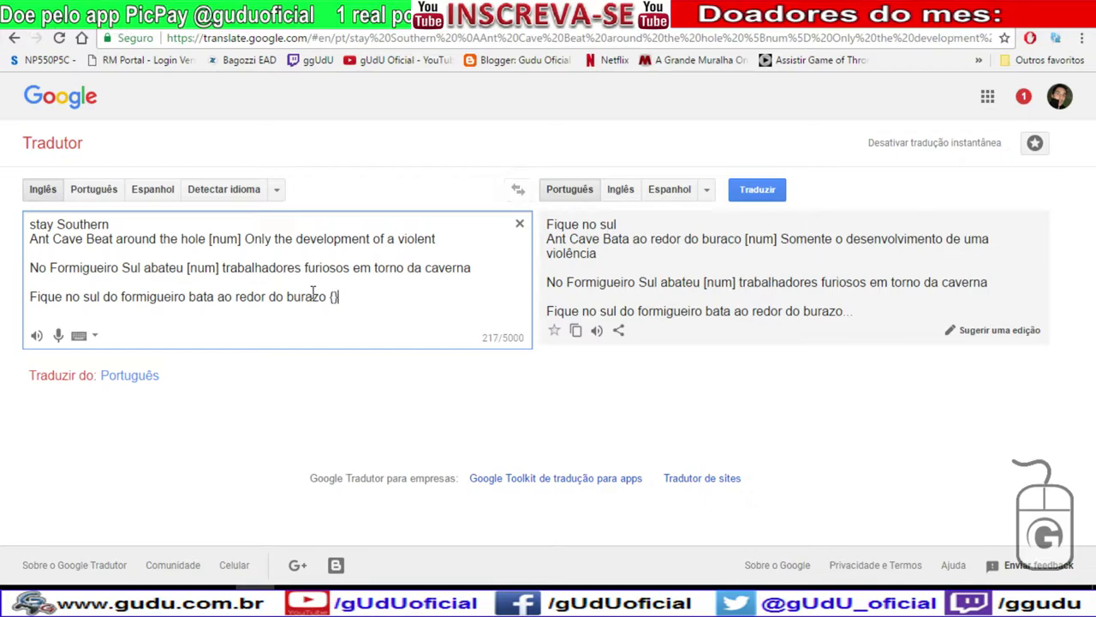
{"action": "type", "text": "]"}
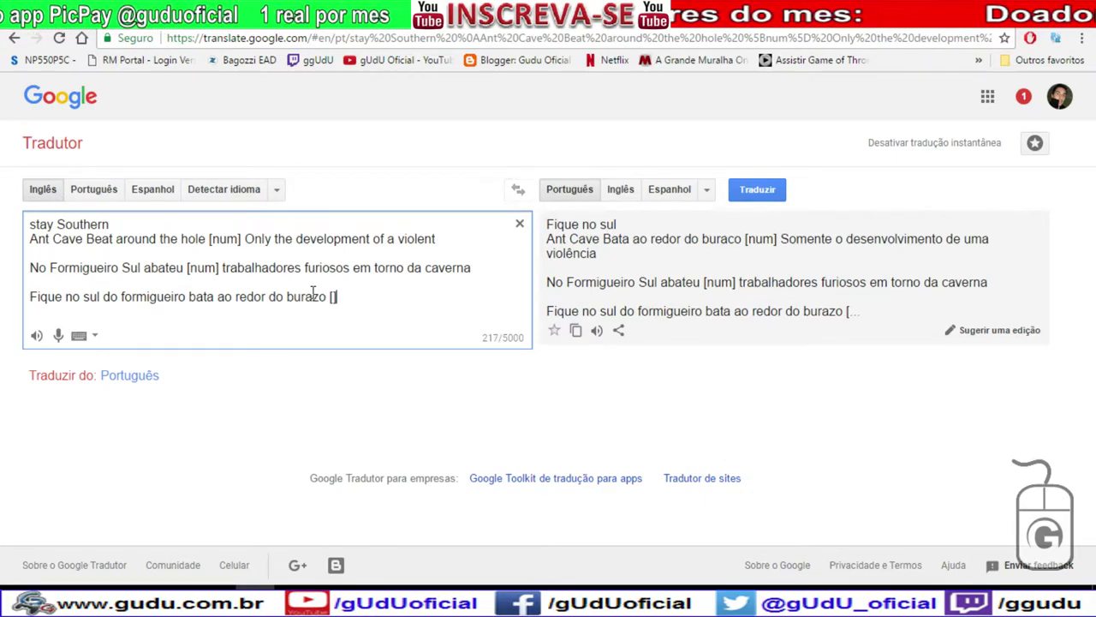
{"action": "type", "text": "num"}
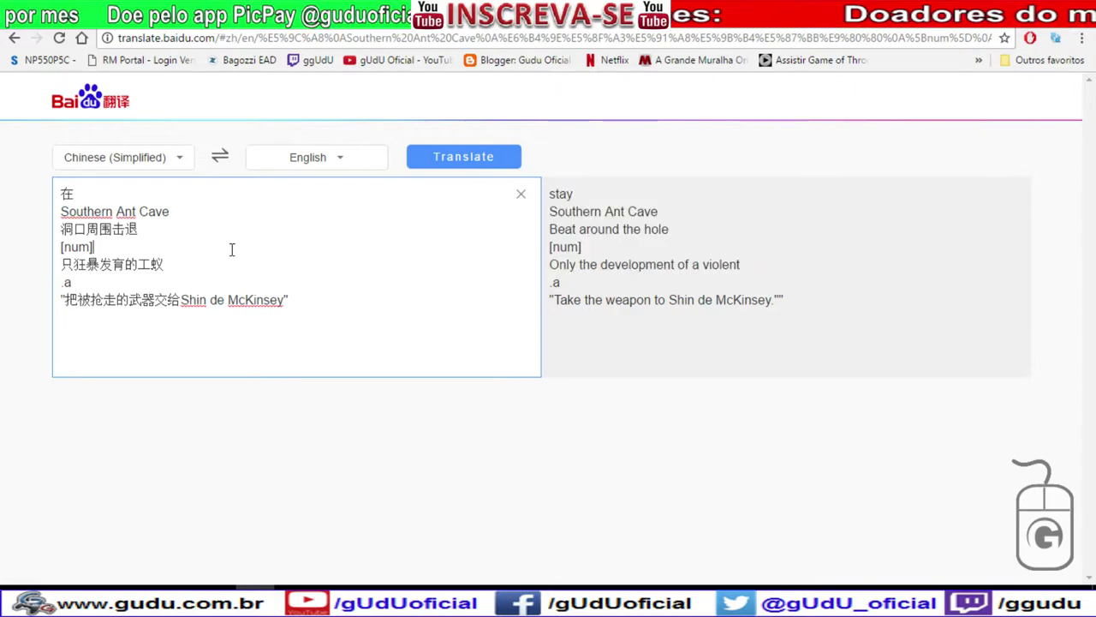
Switch to Baidu Translate, join "只狂暴发育的工蚁" to "[num]", retranslate and copy "only violent development of workers".
{"action": "key", "text": "Delete"}
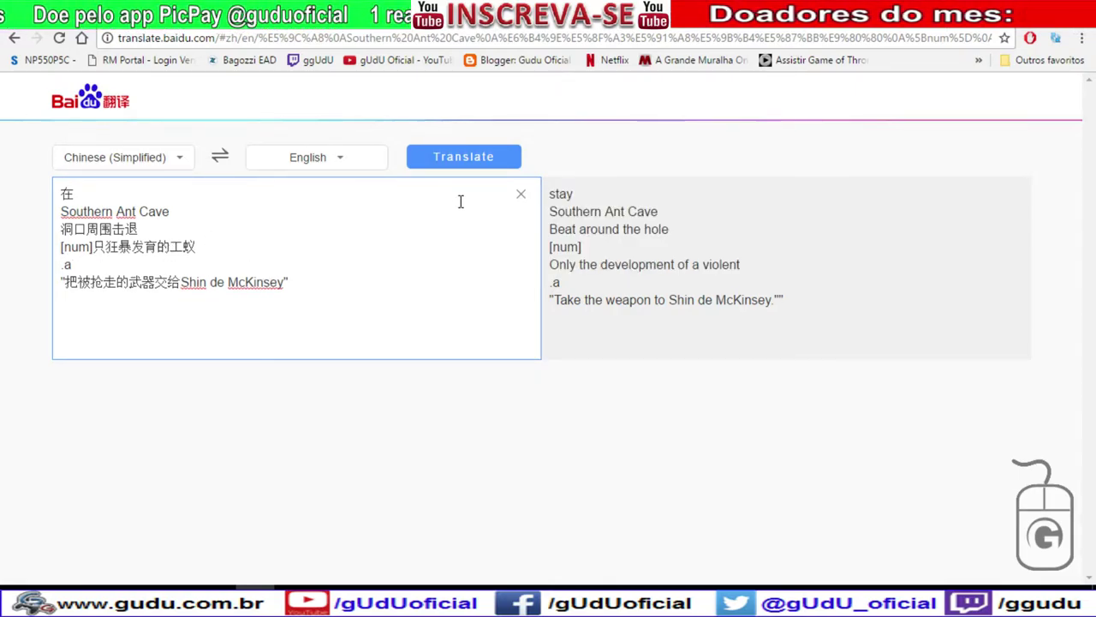
{"action": "left_click", "coordinate": [501, 166]}
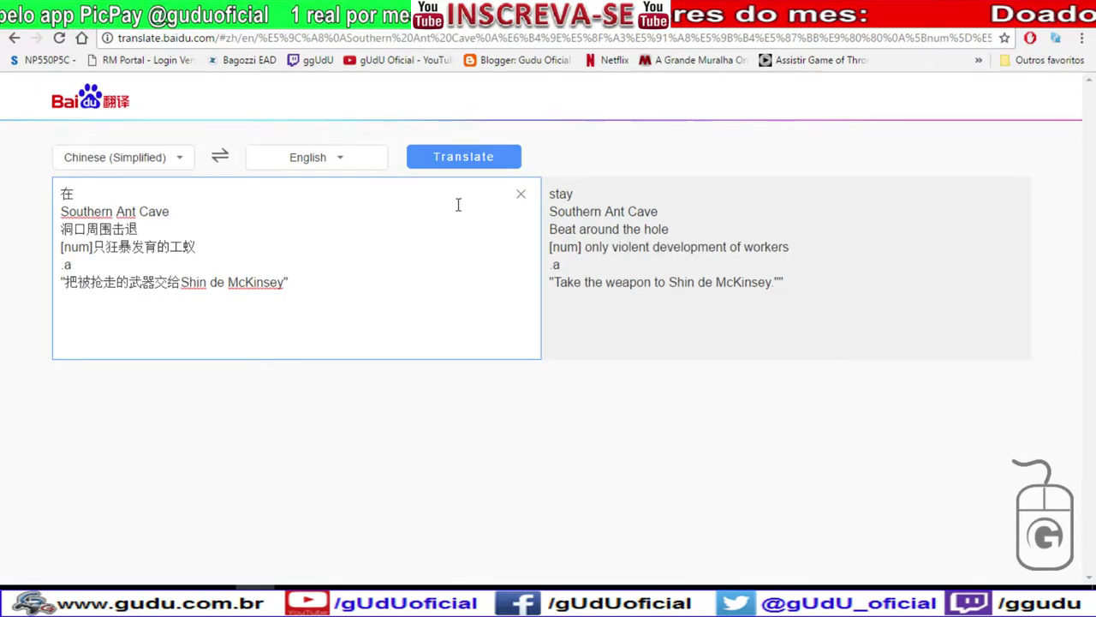
{"action": "left_click_drag", "start_coordinate": [816, 258], "coordinate": [587, 250]}
{"action": "key", "text": "ctrl+c"}
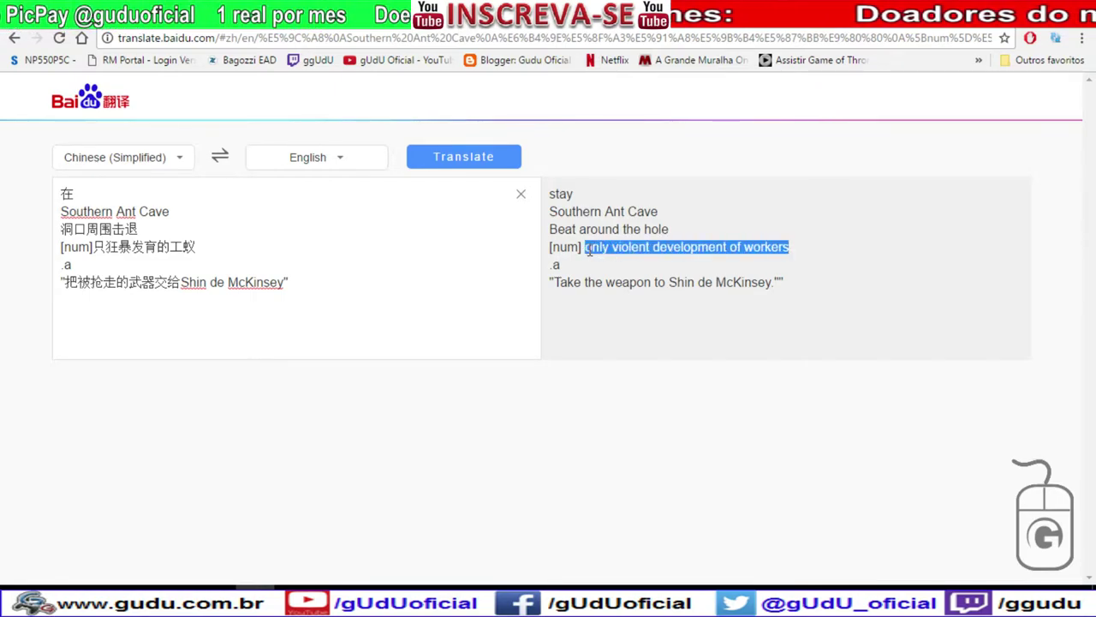
Join the "[num]" line to "洞口周围击退" with spaces around "[num]" and retranslate the text.
{"action": "left_click", "coordinate": [189, 228]}
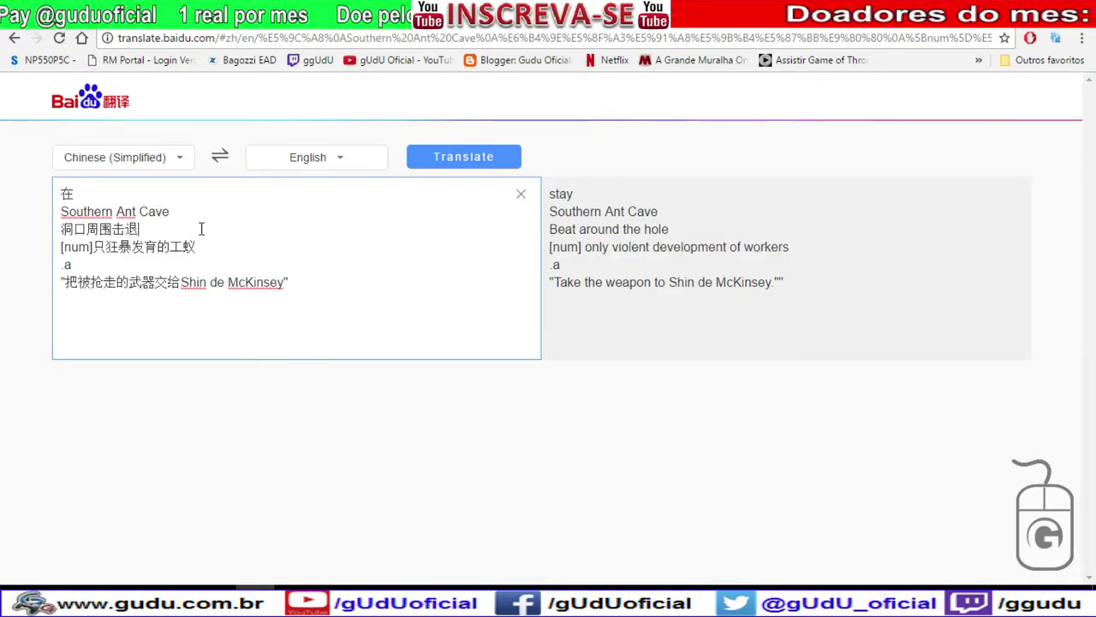
{"action": "key", "text": "Delete"}
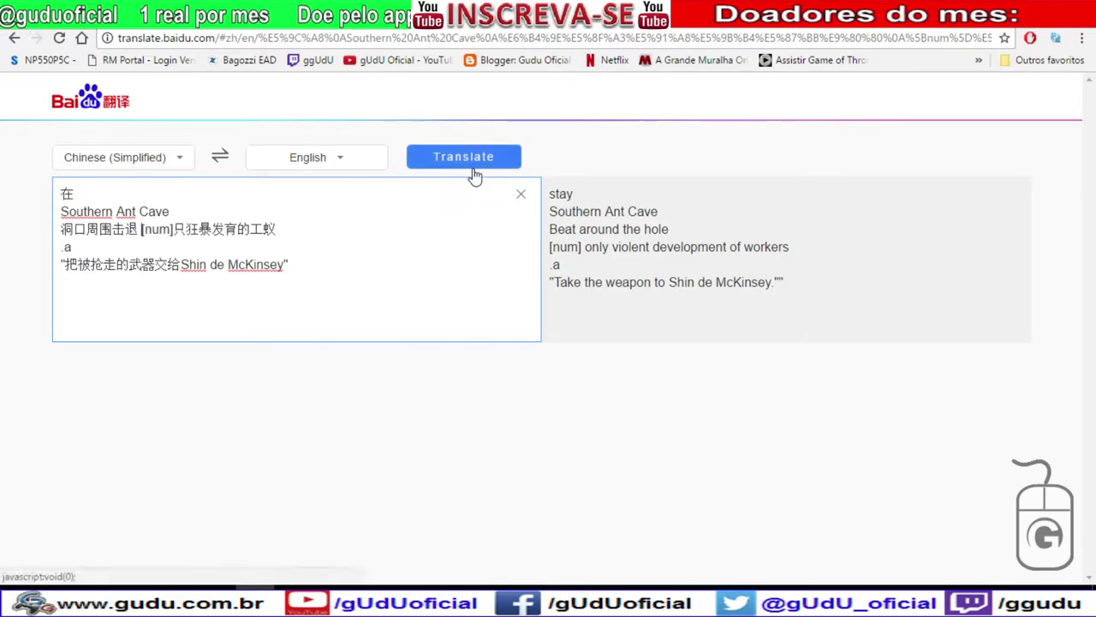
{"action": "left_click", "coordinate": [139, 230]}
{"action": "left_click", "coordinate": [175, 229]}
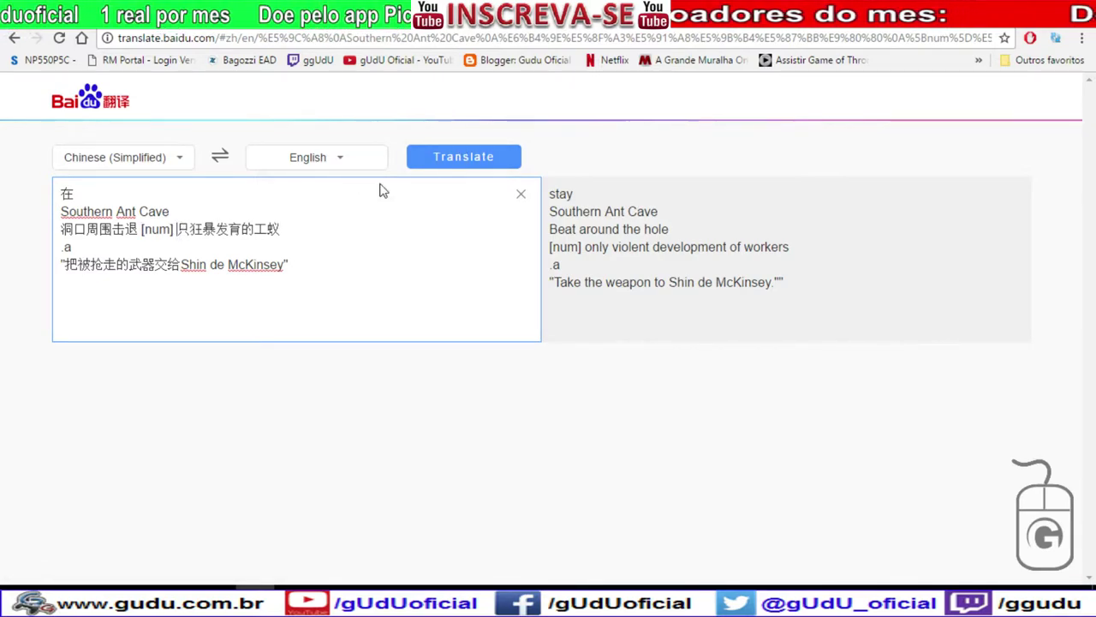
{"action": "left_click", "coordinate": [470, 159]}
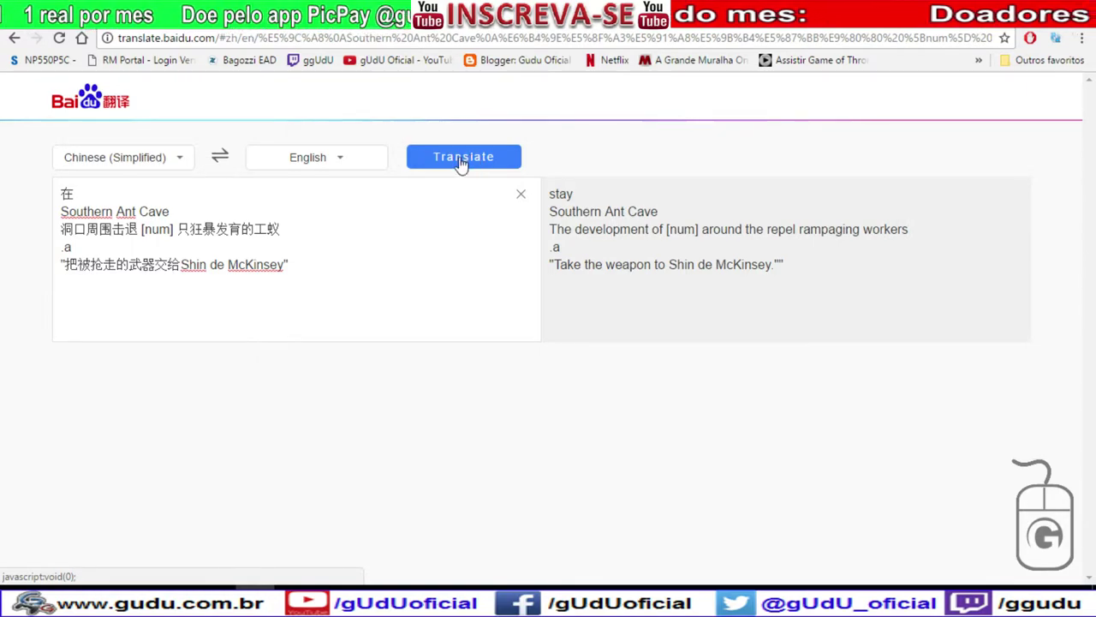
Switch to Google Translate and replace the line starting "No Formigueiro Sul abateu" with the copied "only violent development of workers".
{"action": "key", "text": "ctrl+Tab"}
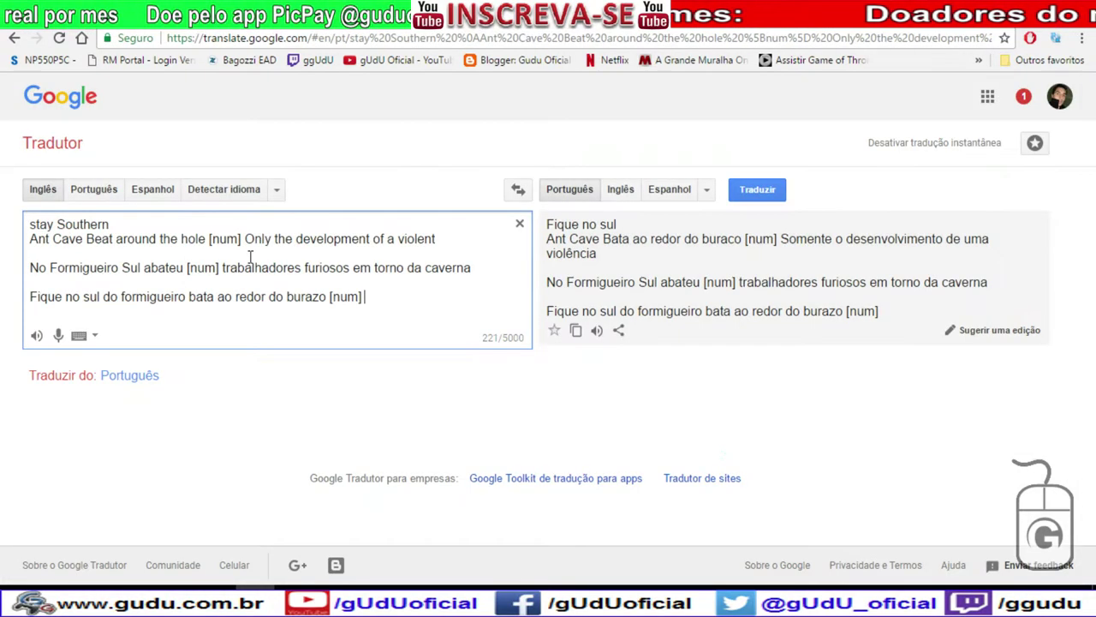
{"action": "left_click_drag", "start_coordinate": [476, 268], "coordinate": [28, 270]}
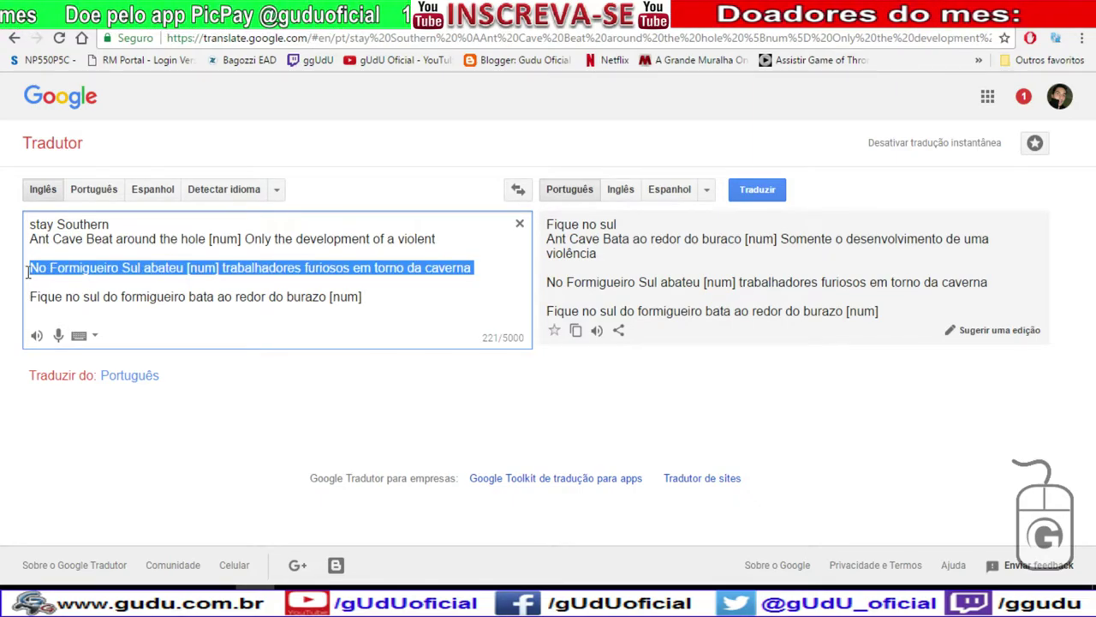
{"action": "key", "text": "ctrl+v"}
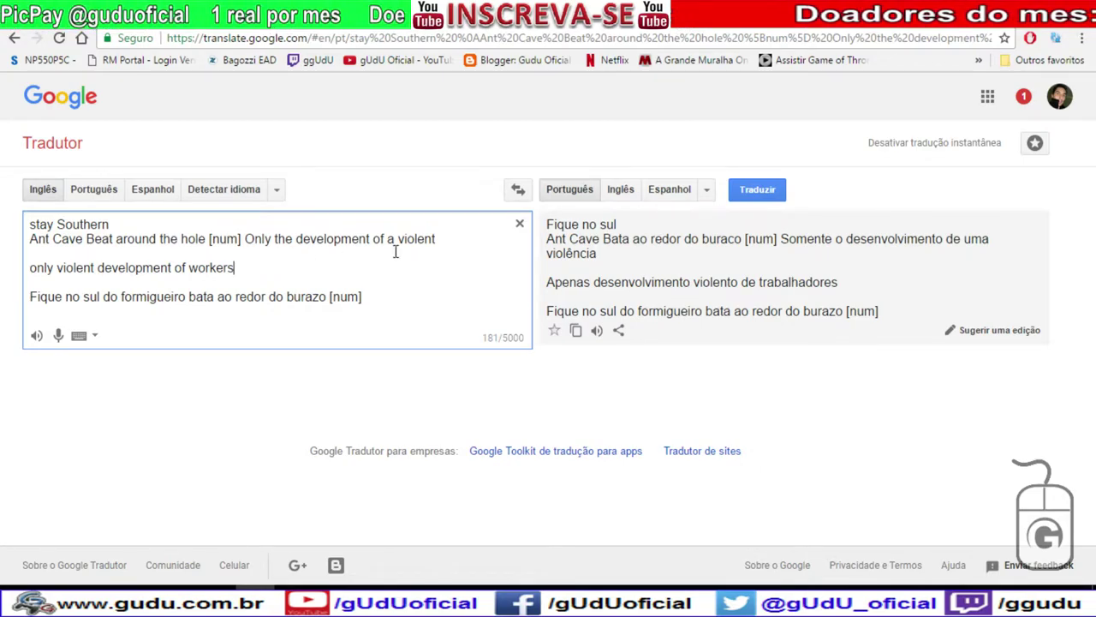
Remove "Only the development of a violent" and join the English lines into one sentence ending with "only violent development of workers".
{"action": "left_click_drag", "start_coordinate": [443, 239], "coordinate": [246, 244]}
{"action": "key", "text": "BackSpace"}
{"action": "key", "text": "Delete"}
{"action": "key", "text": "Delete"}
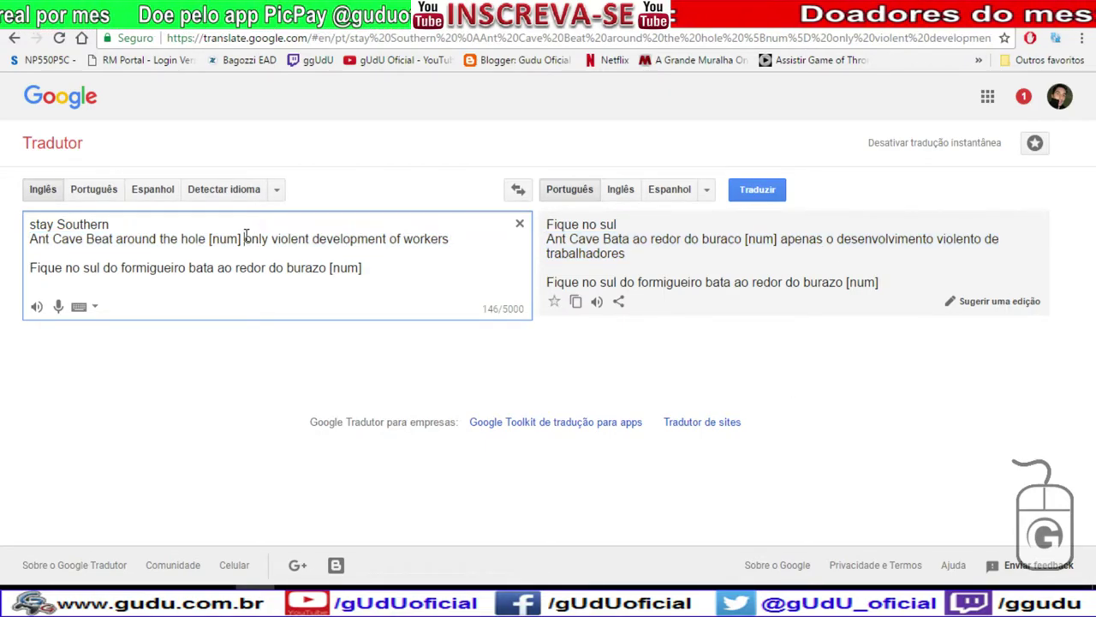
{"action": "left_click", "coordinate": [167, 223]}
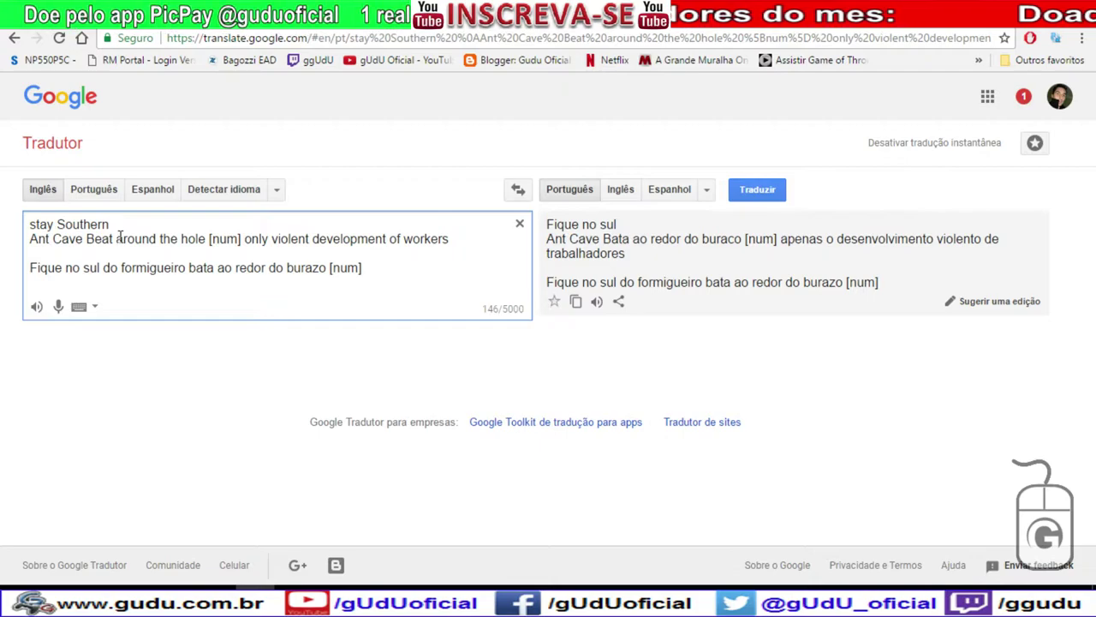
{"action": "key", "text": "Delete"}
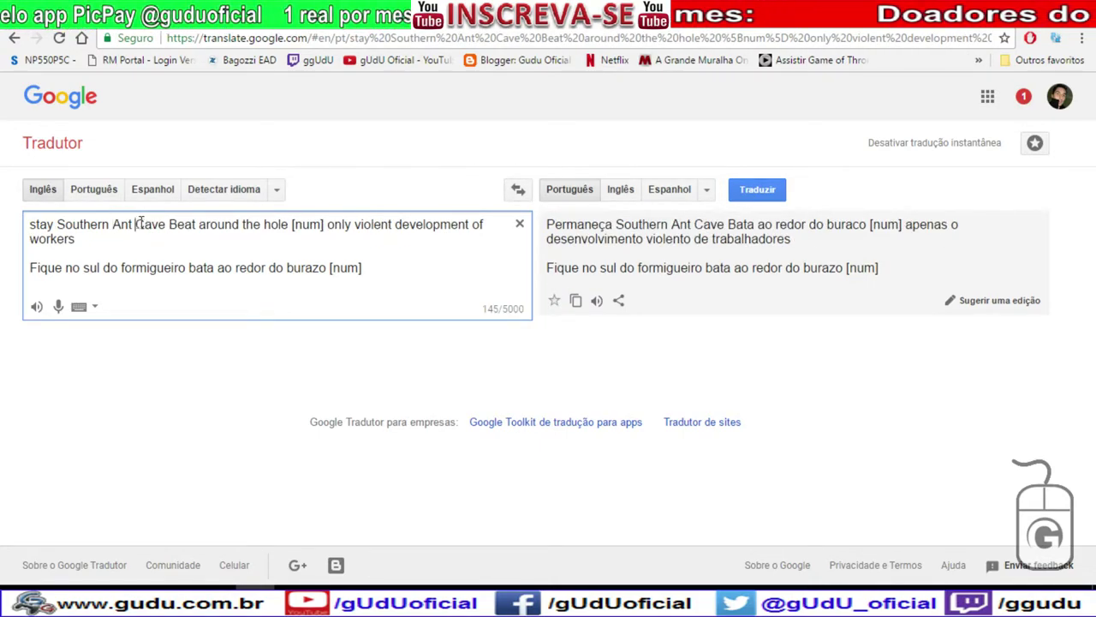
{"action": "left_click", "coordinate": [134, 224]}
{"action": "key", "text": "Delete"}
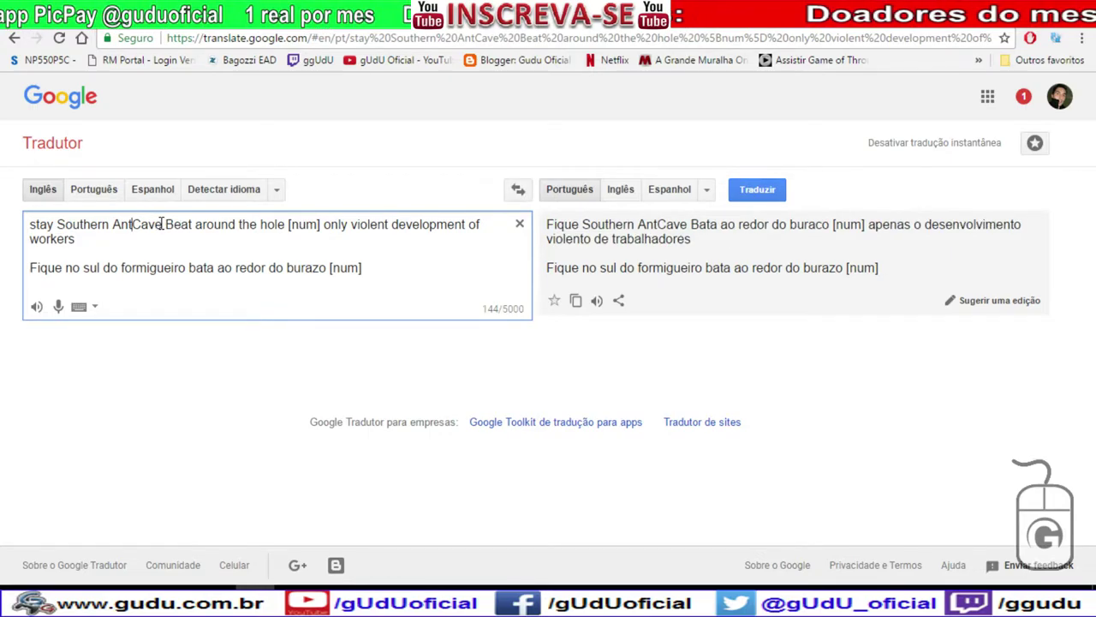
{"action": "left_click_drag", "start_coordinate": [166, 225], "coordinate": [113, 225]}
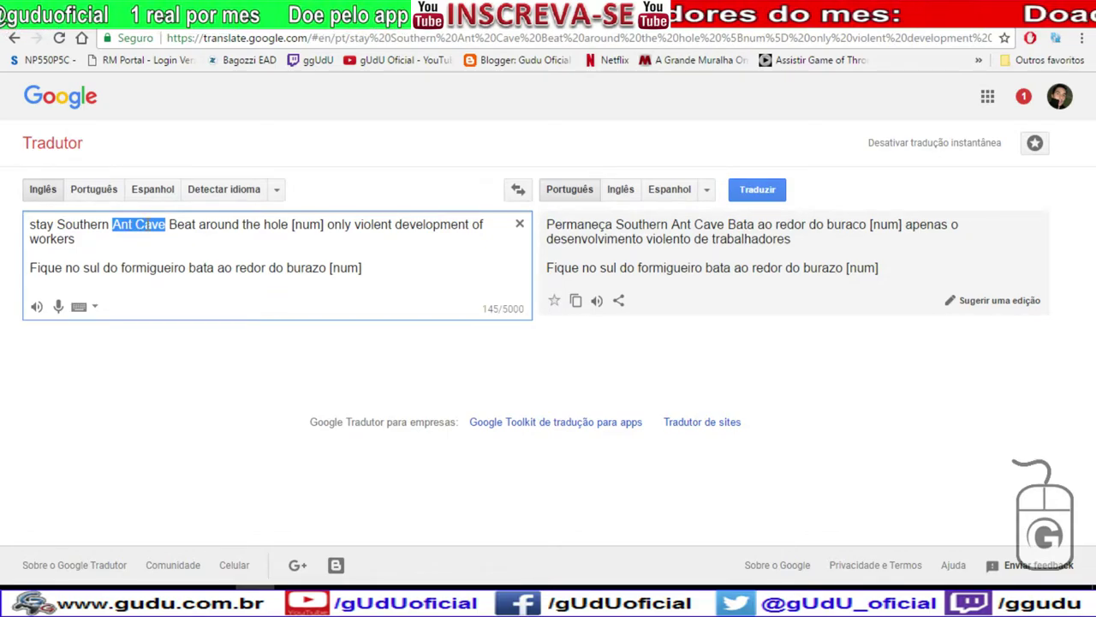
In the Portuguese draft line, change "no sul" to "ao sul" and correct "burazo" to "buraco".
{"action": "left_click_drag", "start_coordinate": [84, 268], "coordinate": [74, 268]}
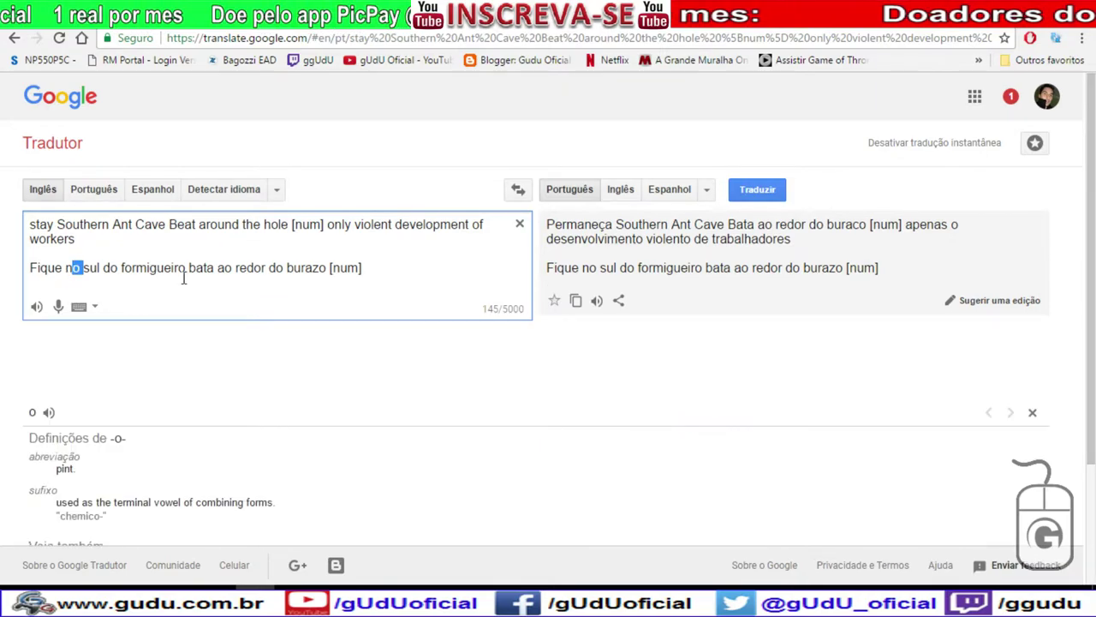
{"action": "type", "text": "ao"}
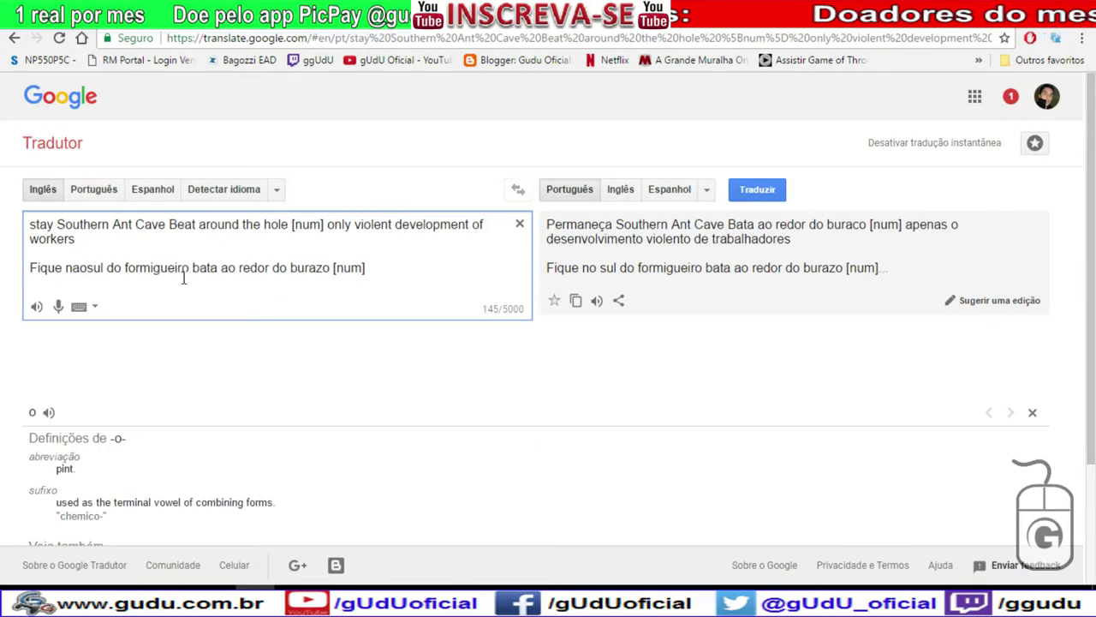
{"action": "key", "text": "BackSpace"}
{"action": "key", "text": "BackSpace"}
{"action": "key", "text": "BackSpace"}
{"action": "type", "text": "ao"}
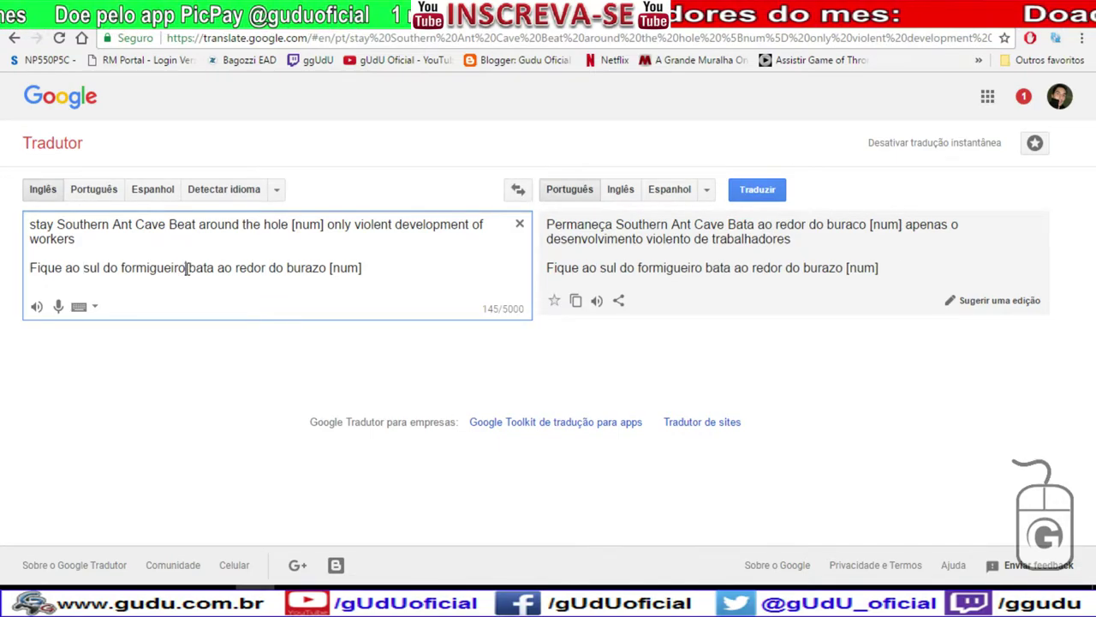
{"action": "left_click_drag", "start_coordinate": [320, 268], "coordinate": [313, 268]}
{"action": "type", "text": "c"}
{"action": "left_click", "coordinate": [401, 268]}
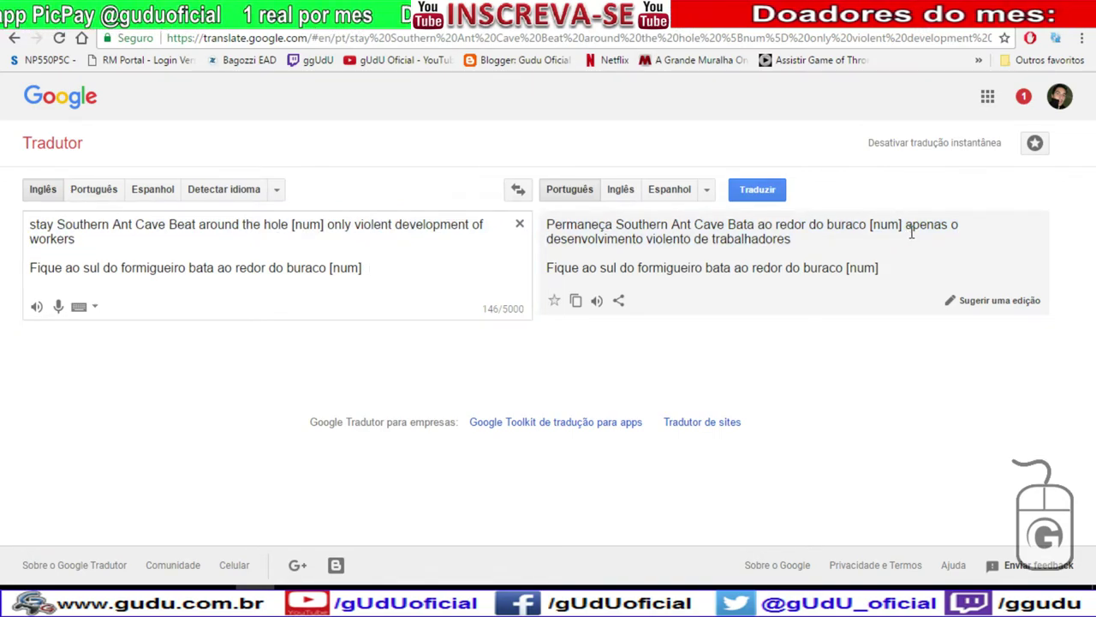
Copy "apenas o desenvolvimento violento de trabalhadores" from the translation and append it to the Portuguese draft line.
{"action": "left_click", "coordinate": [906, 225]}
{"action": "key", "text": "ctrl+c"}
{"action": "left_click", "coordinate": [399, 266]}
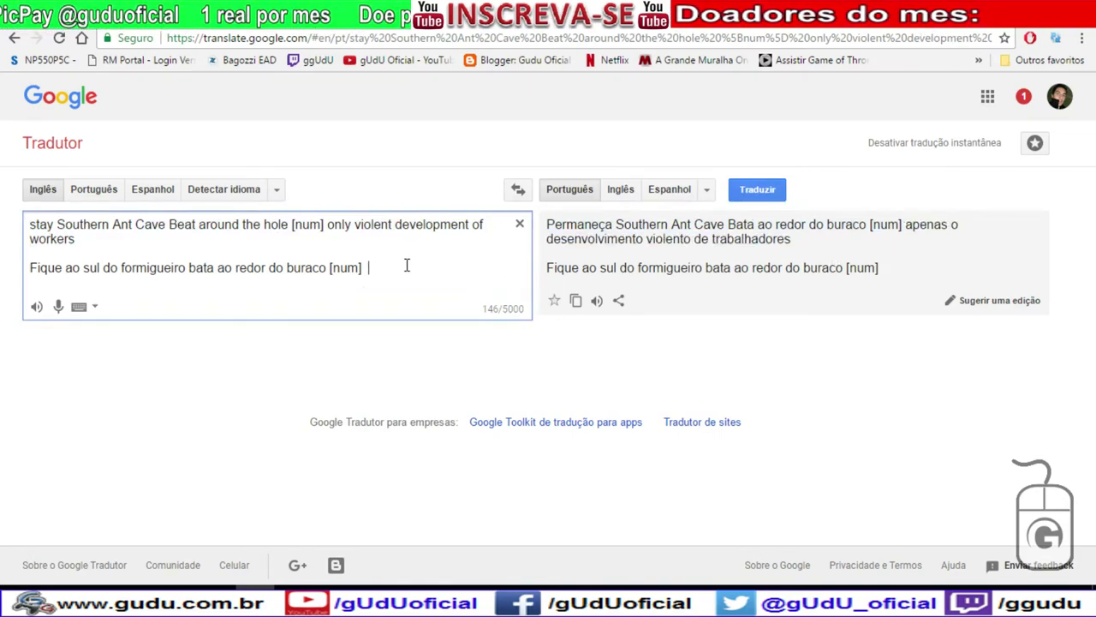
{"action": "key", "text": "ctrl+v"}
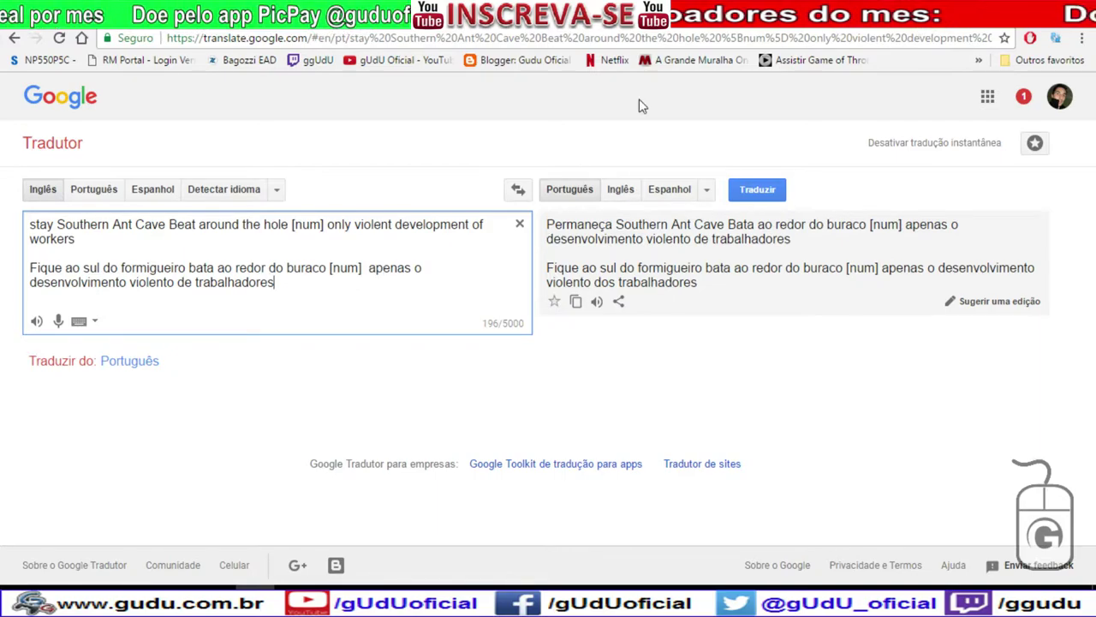
Switch to Baidu Translate, join "在" and "Southern Ant Cave" on one line and retranslate the text.
{"action": "key", "text": "ctrl+Tab"}
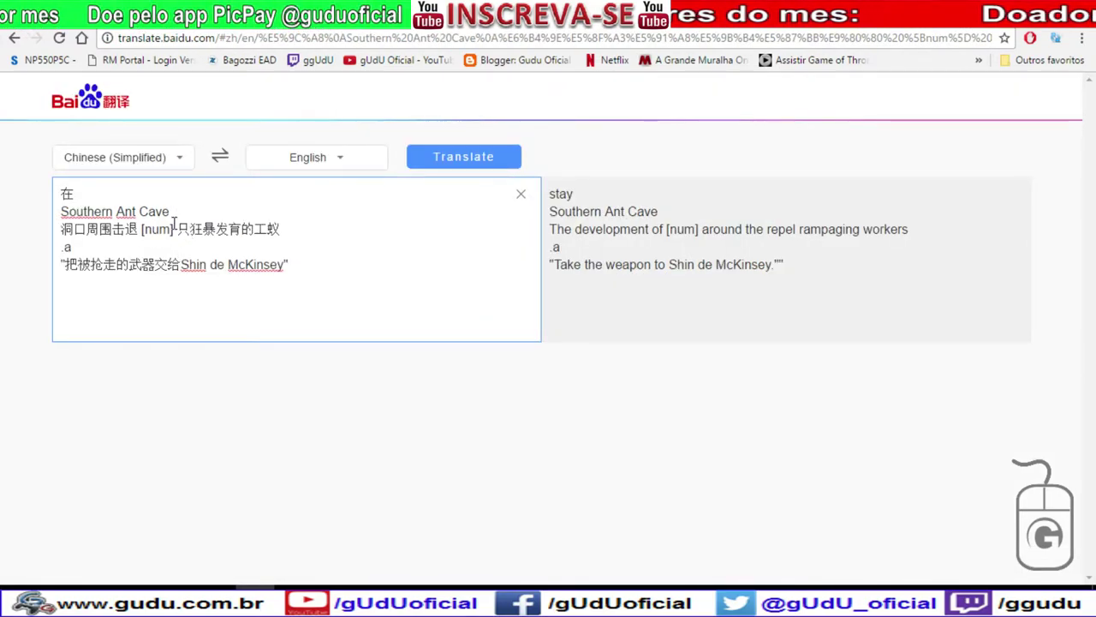
{"action": "left_click", "coordinate": [148, 198]}
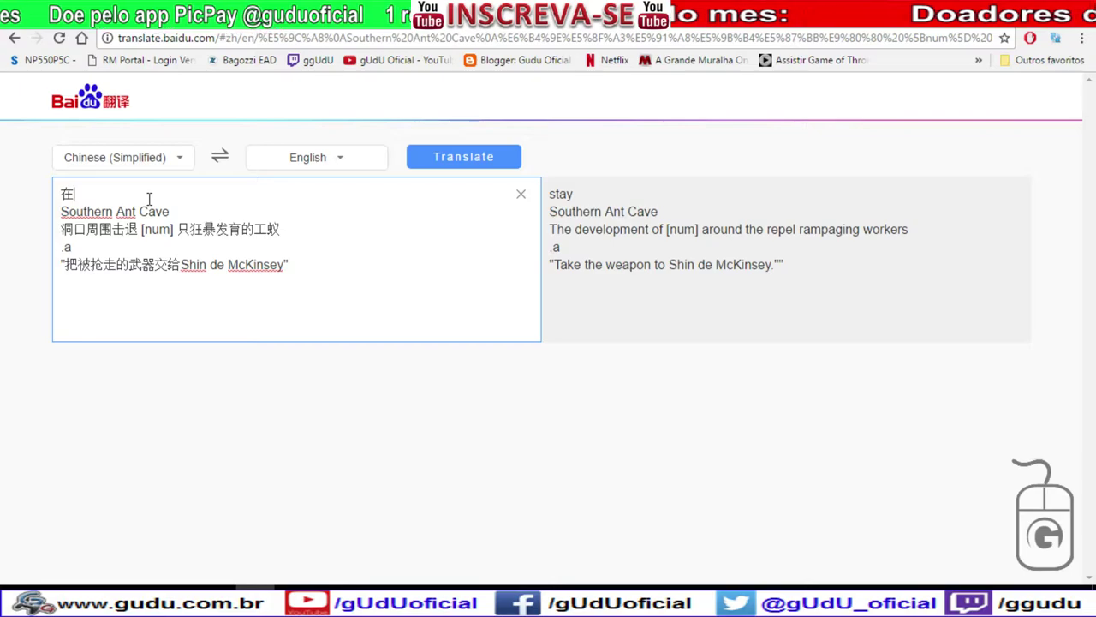
{"action": "key", "text": "Delete"}
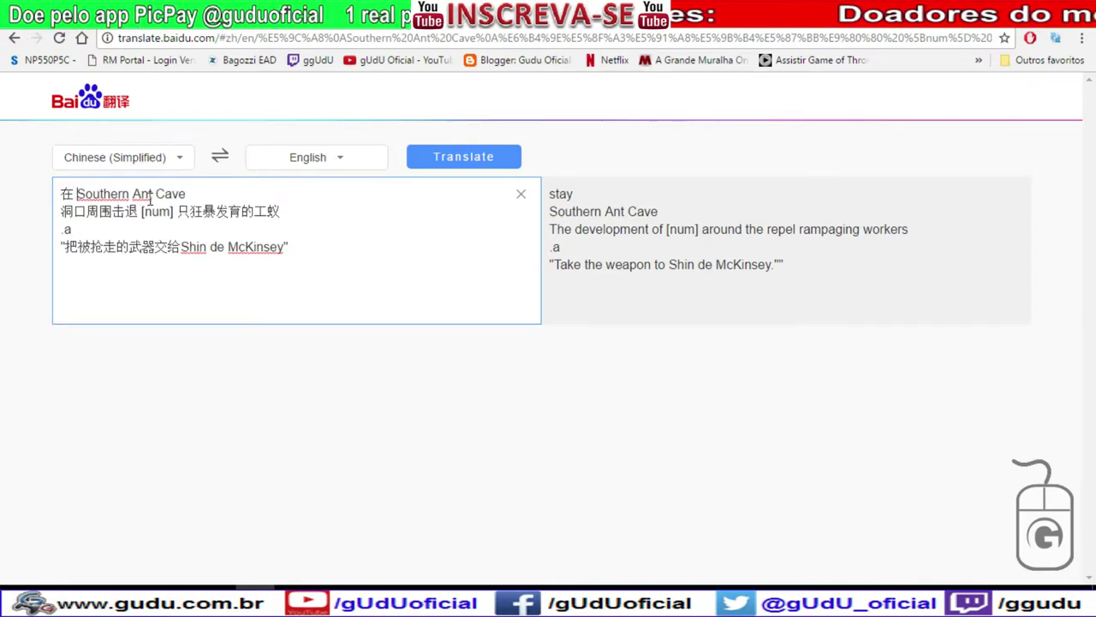
{"action": "left_click", "coordinate": [458, 171]}
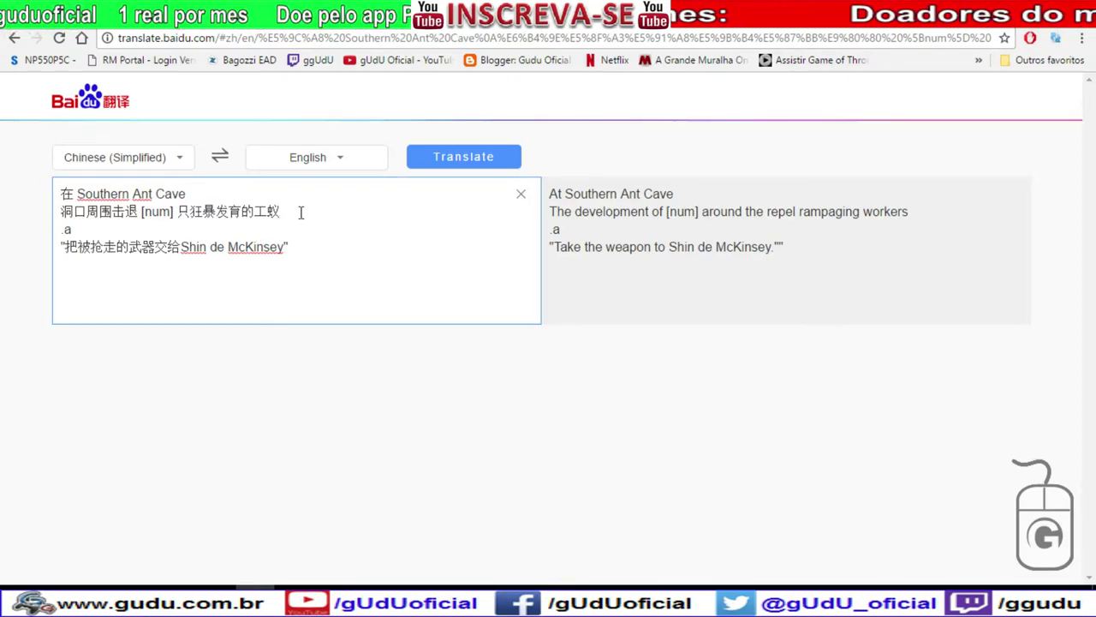
Copy "The development of [num] around the repel rampaging workers" into Google Translate as a separate line above the Portuguese draft.
{"action": "left_click_drag", "start_coordinate": [549, 212], "coordinate": [958, 210]}
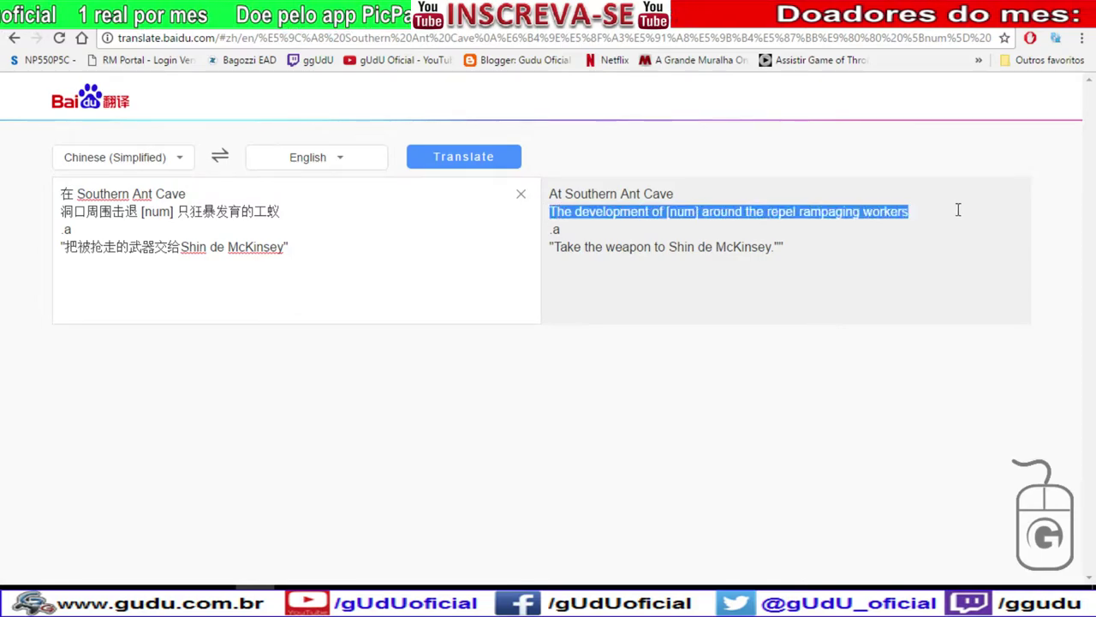
{"action": "left_click", "coordinate": [650, 13]}
{"action": "left_click", "coordinate": [82, 253]}
{"action": "key", "text": "Return"}
{"action": "key", "text": "ctrl+v"}
{"action": "key", "text": "Return"}
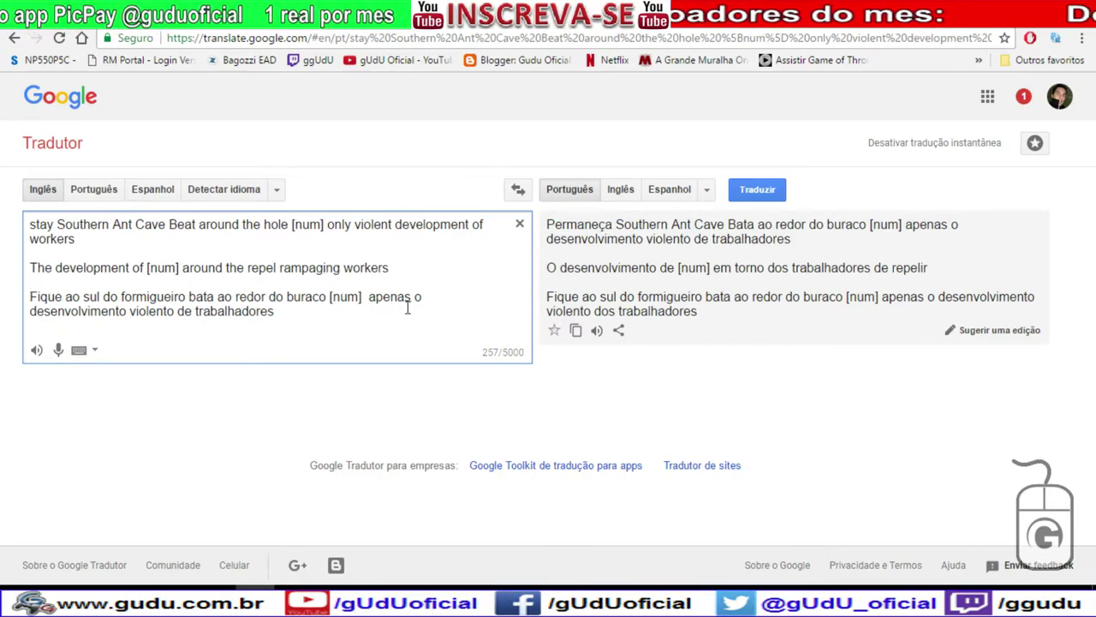
Replace "apenas o desenvolvimento violento de trabalhadores" in the Portuguese draft with "repelir os trabalhadores violentos.".
{"action": "left_click_drag", "start_coordinate": [368, 295], "coordinate": [375, 310]}
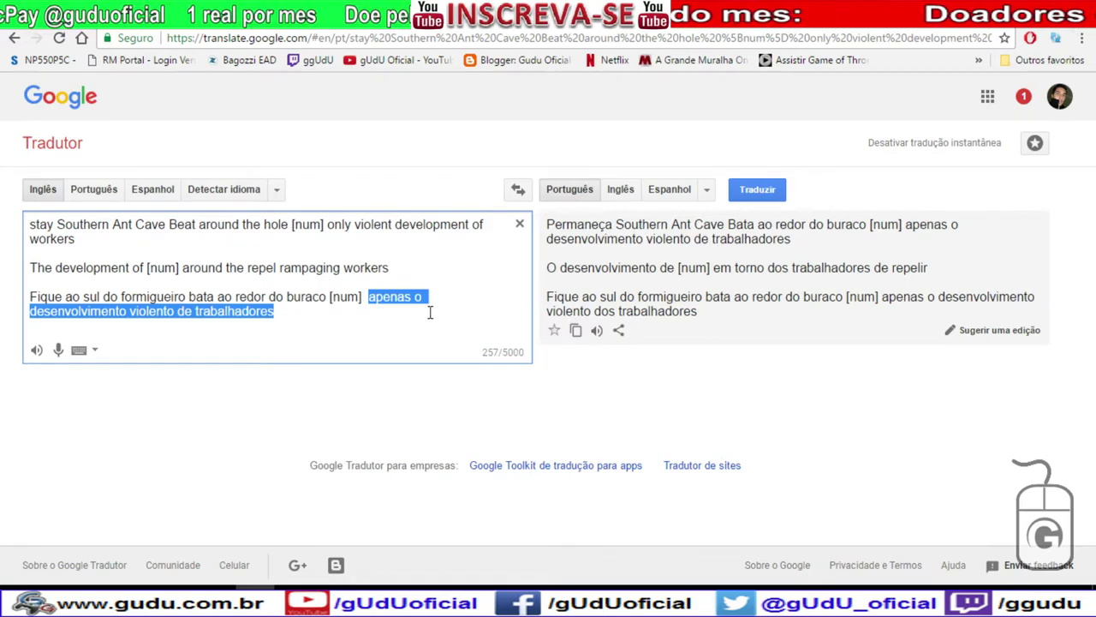
{"action": "key", "text": "BackSpace"}
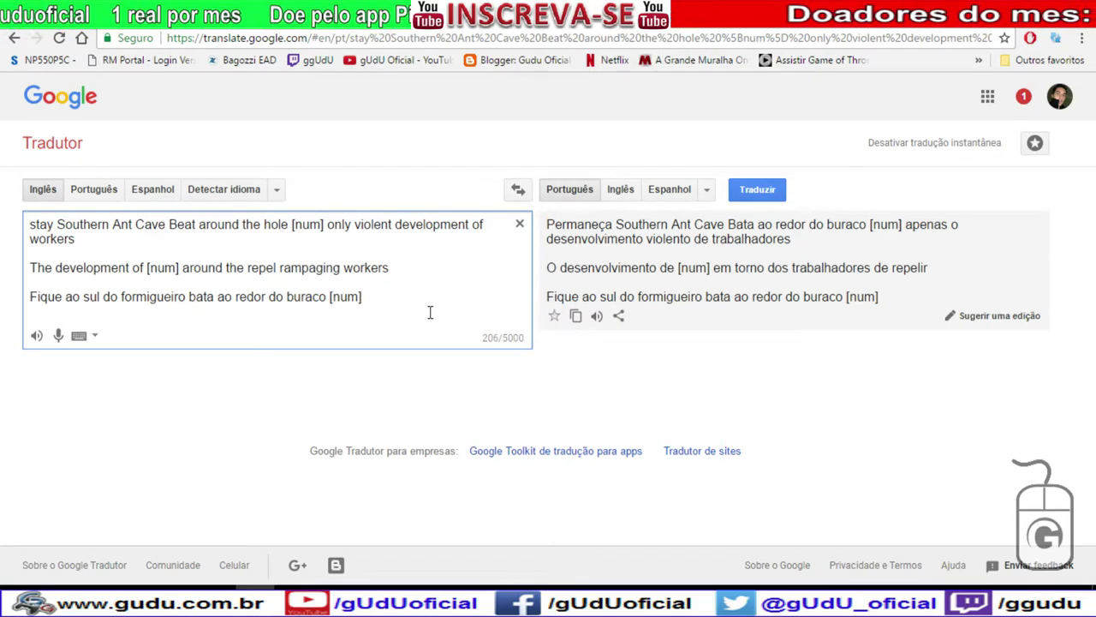
{"action": "type", "text": "re"}
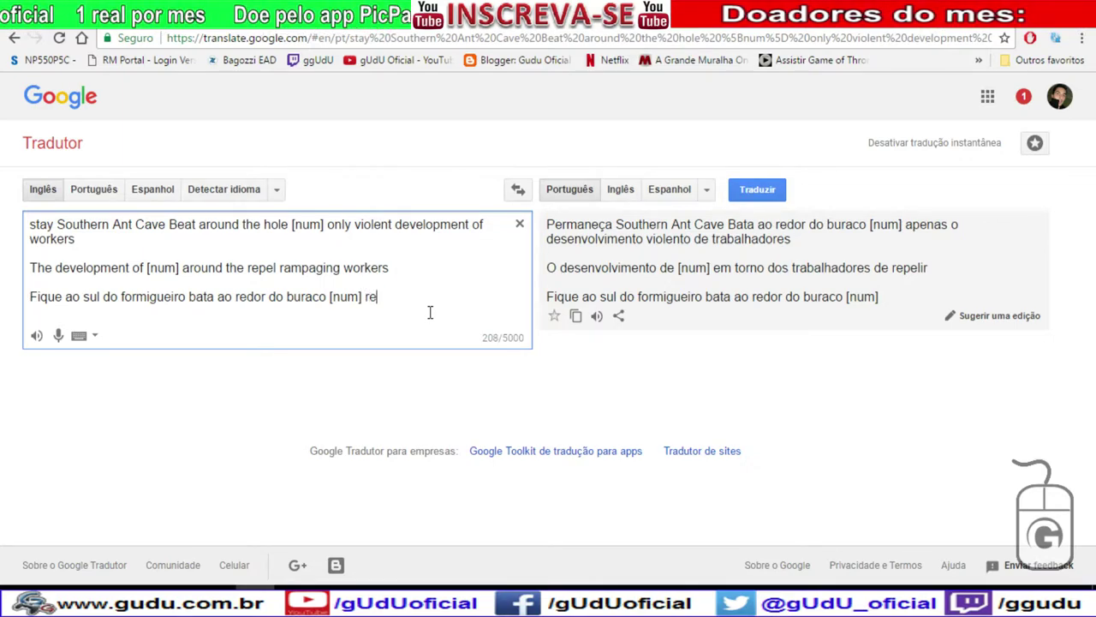
{"action": "type", "text": "pelir os trabalhadores violentos."}
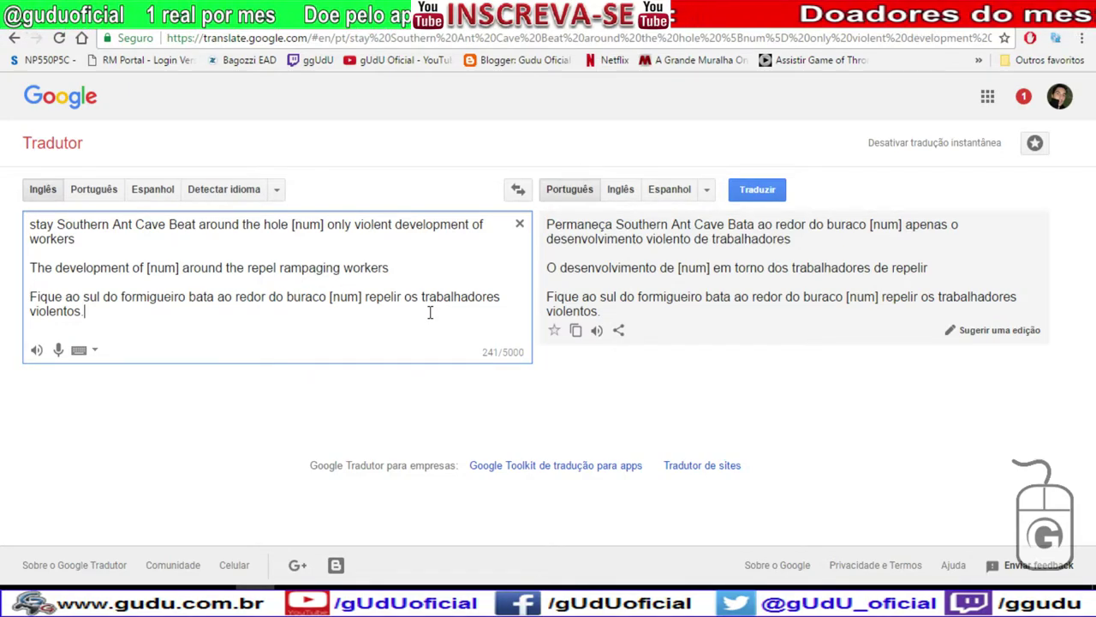
Change "os trabalhadores violentos" in the Portuguese draft to "as operarias violentas".
{"action": "left_click_drag", "start_coordinate": [408, 296], "coordinate": [502, 297]}
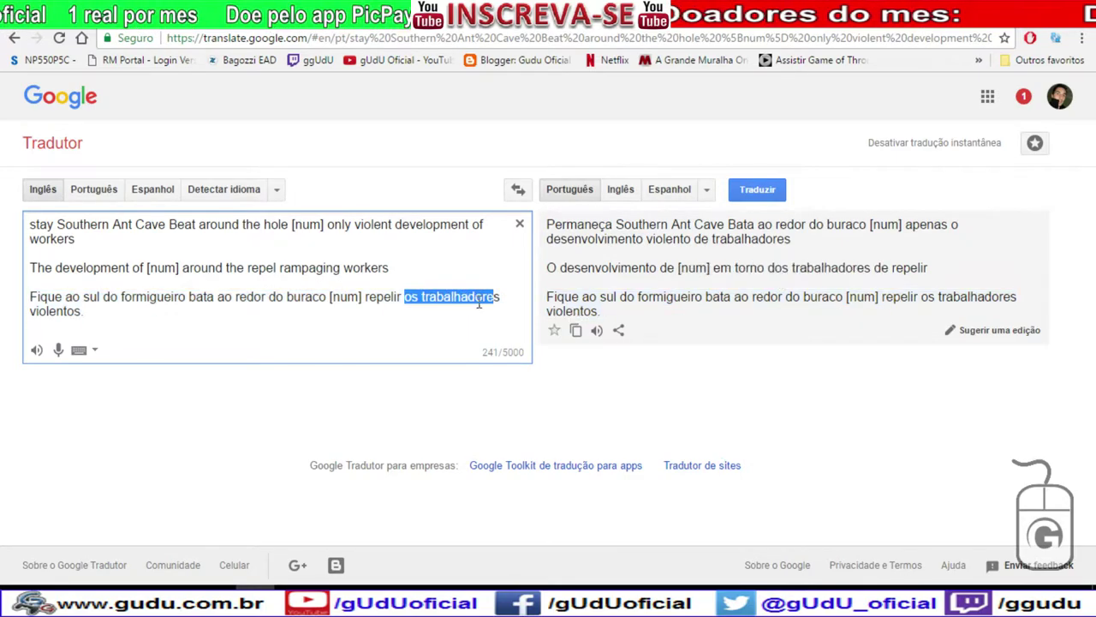
{"action": "left_click_drag", "start_coordinate": [502, 296], "coordinate": [406, 298]}
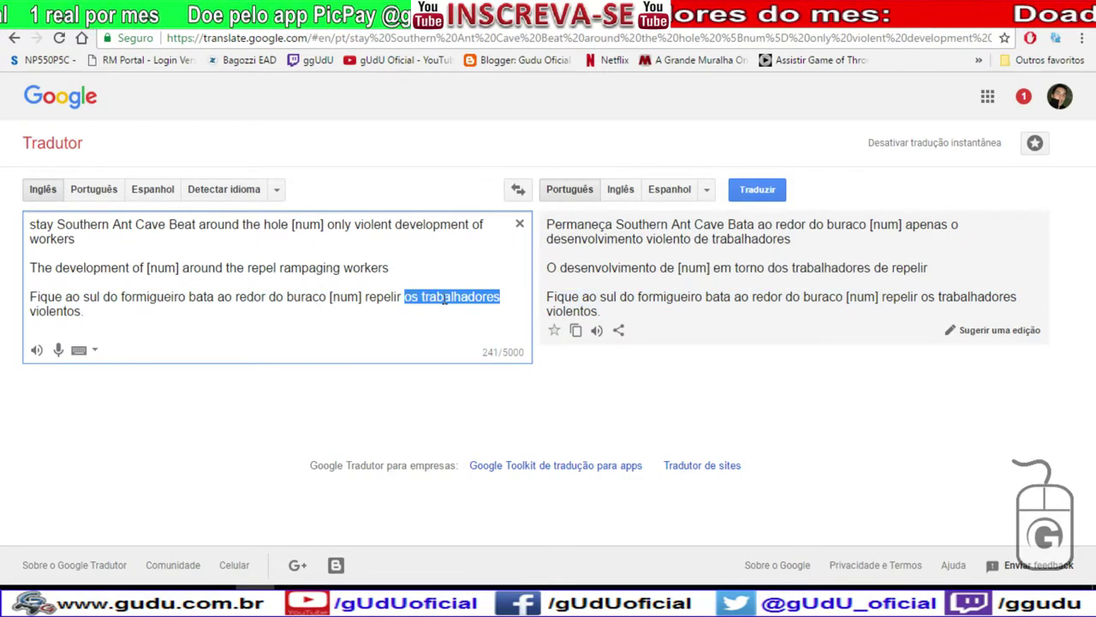
{"action": "type", "text": "as "}
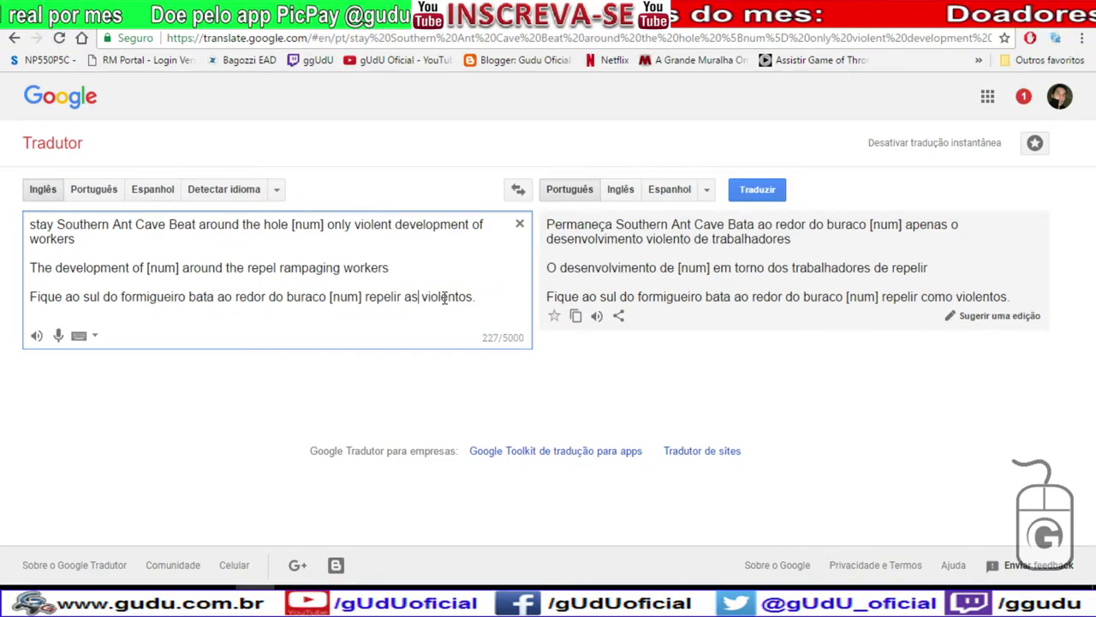
{"action": "type", "text": "ope "}
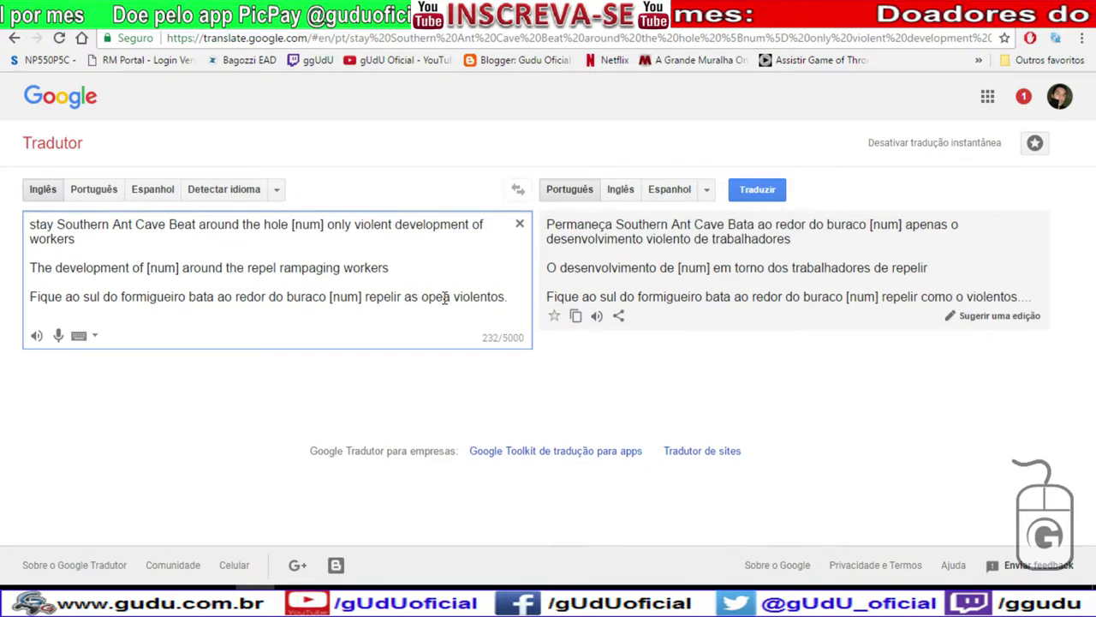
{"action": "type", "text": "rarias"}
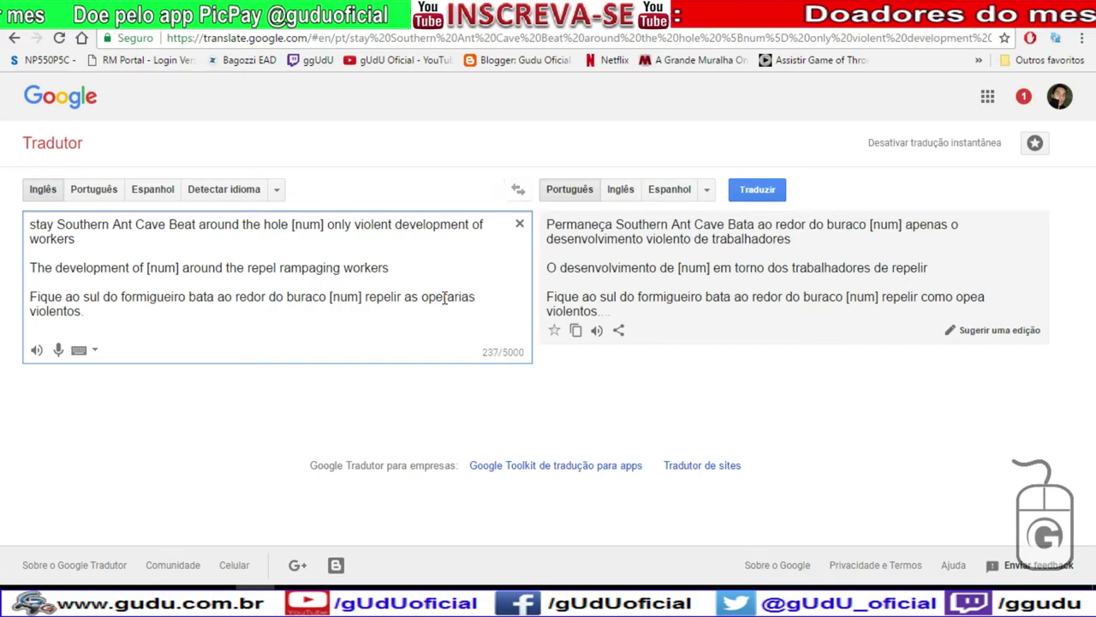
{"action": "left_click_drag", "start_coordinate": [77, 314], "coordinate": [68, 314]}
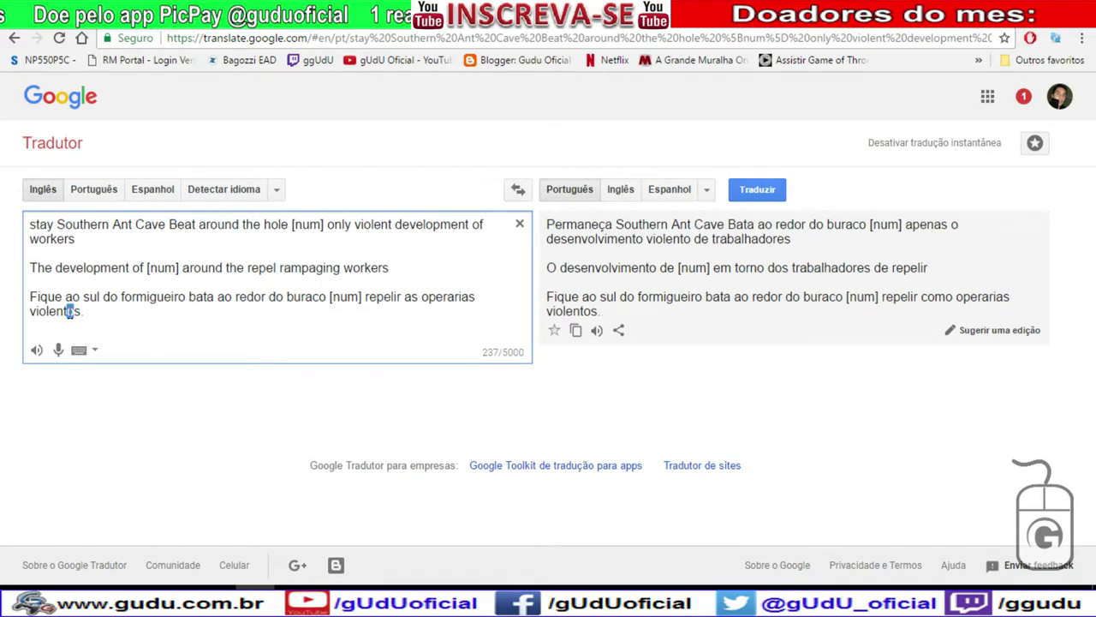
{"action": "type", "text": "a"}
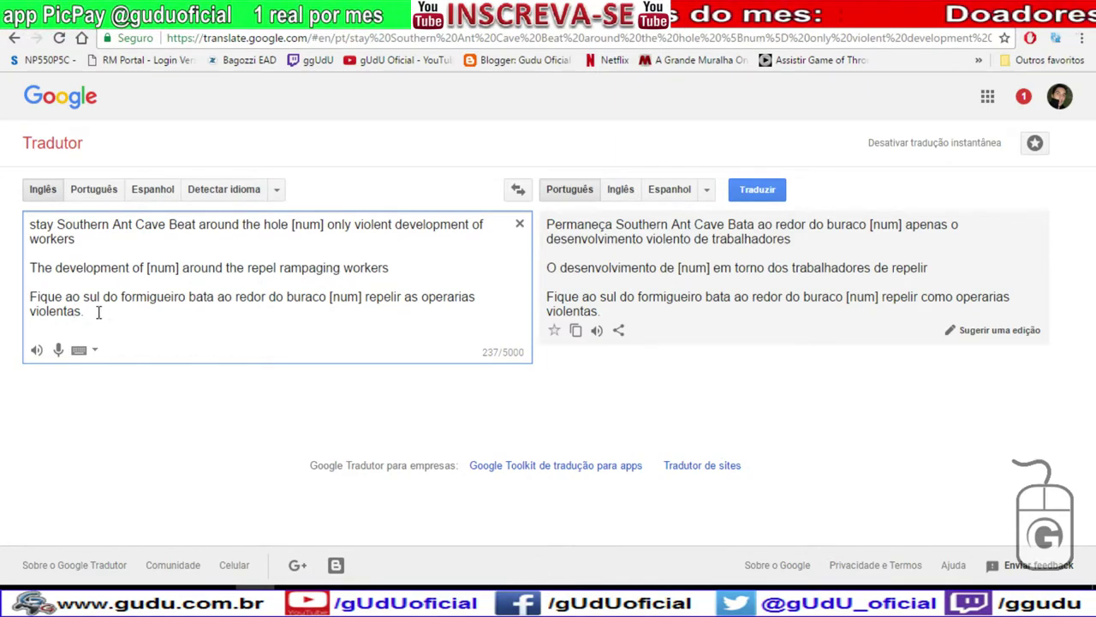
Capitalize "Formigueiro" in the Portuguese draft line.
{"action": "left_click_drag", "start_coordinate": [85, 313], "coordinate": [30, 297]}
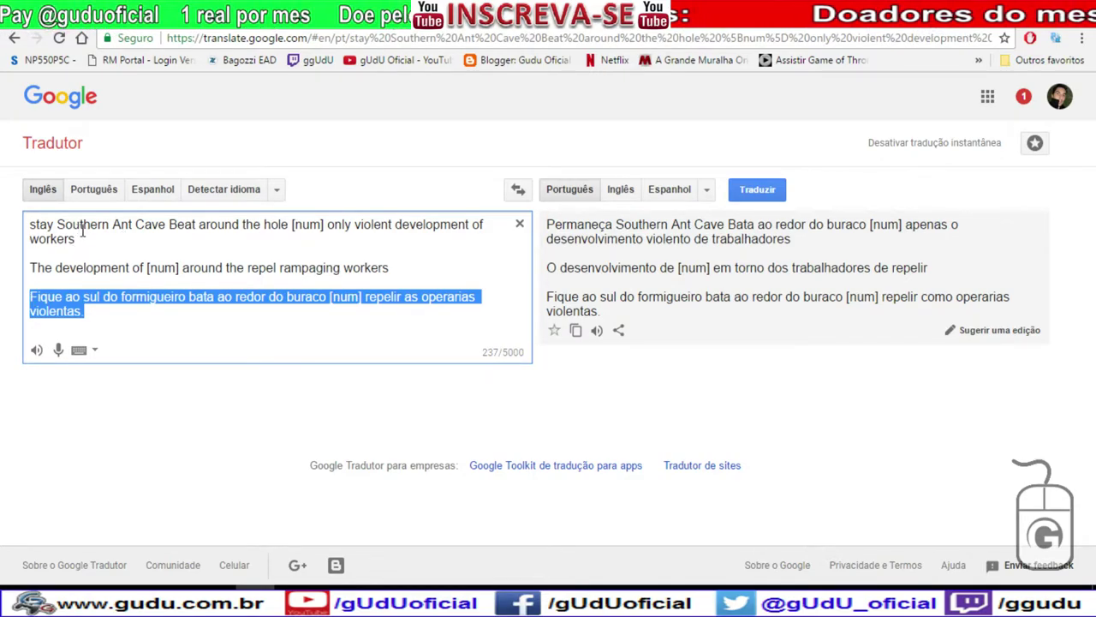
{"action": "left_click_drag", "start_coordinate": [168, 225], "coordinate": [60, 221]}
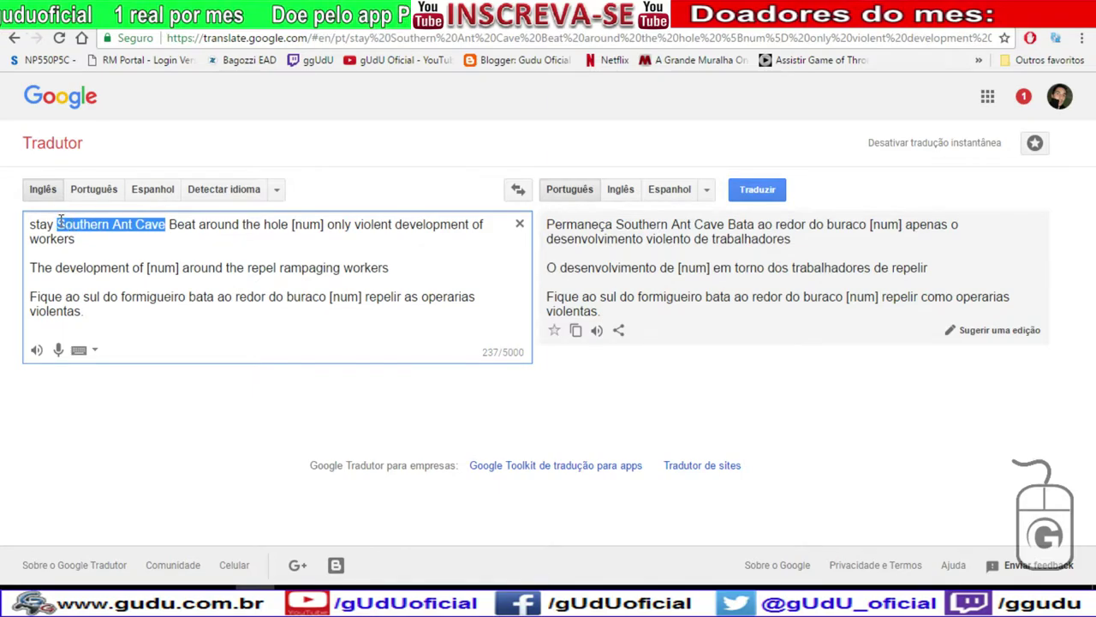
{"action": "left_click", "coordinate": [123, 296]}
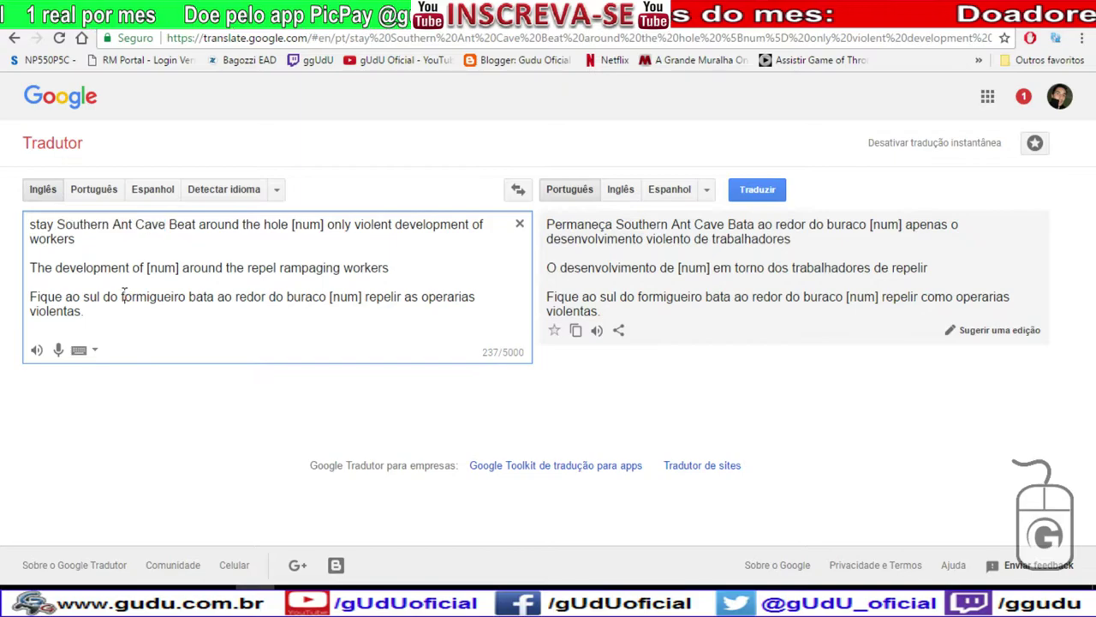
{"action": "key", "text": "shift+Right"}
{"action": "type", "text": "F"}
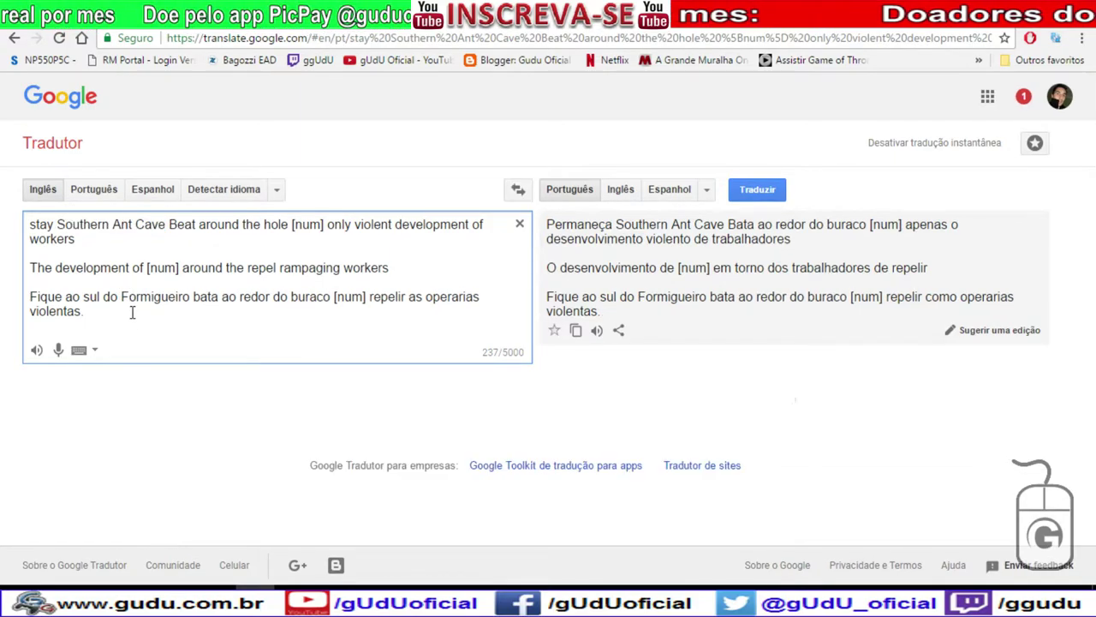
Copy "Ant Cave" from the English sentence and insert it as "(Ant Cave)," after "Formigueiro" in the Portuguese draft.
{"action": "left_click_drag", "start_coordinate": [166, 224], "coordinate": [112, 224]}
{"action": "key", "text": "ctrl+c"}
{"action": "left_click", "coordinate": [190, 297]}
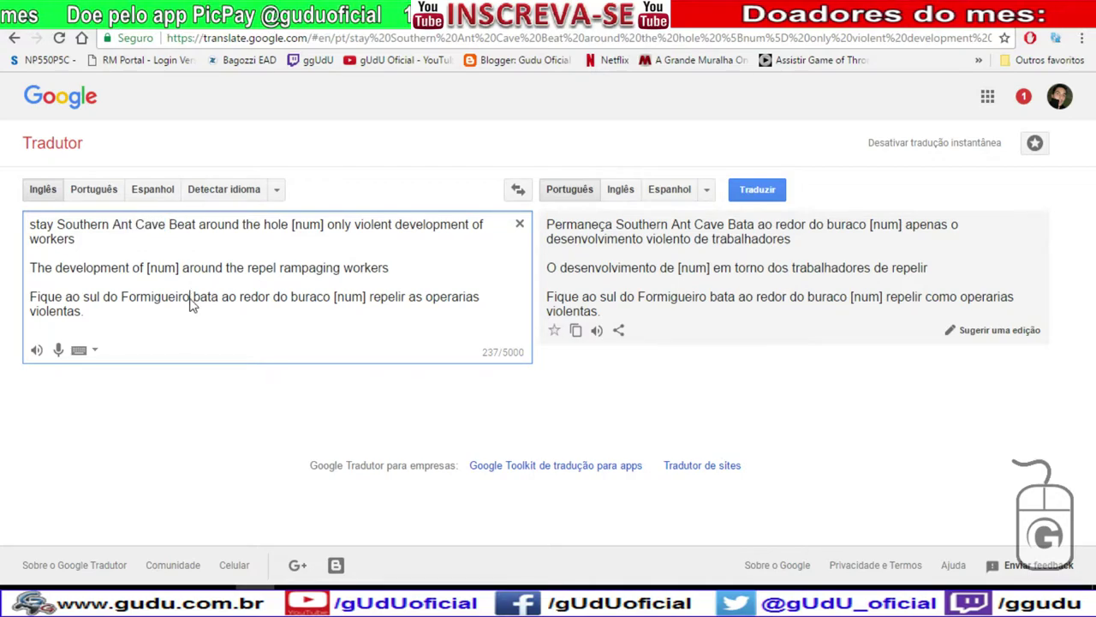
{"action": "type", "text": "("}
{"action": "key", "text": "ctrl+v"}
{"action": "type", "text": ")"}
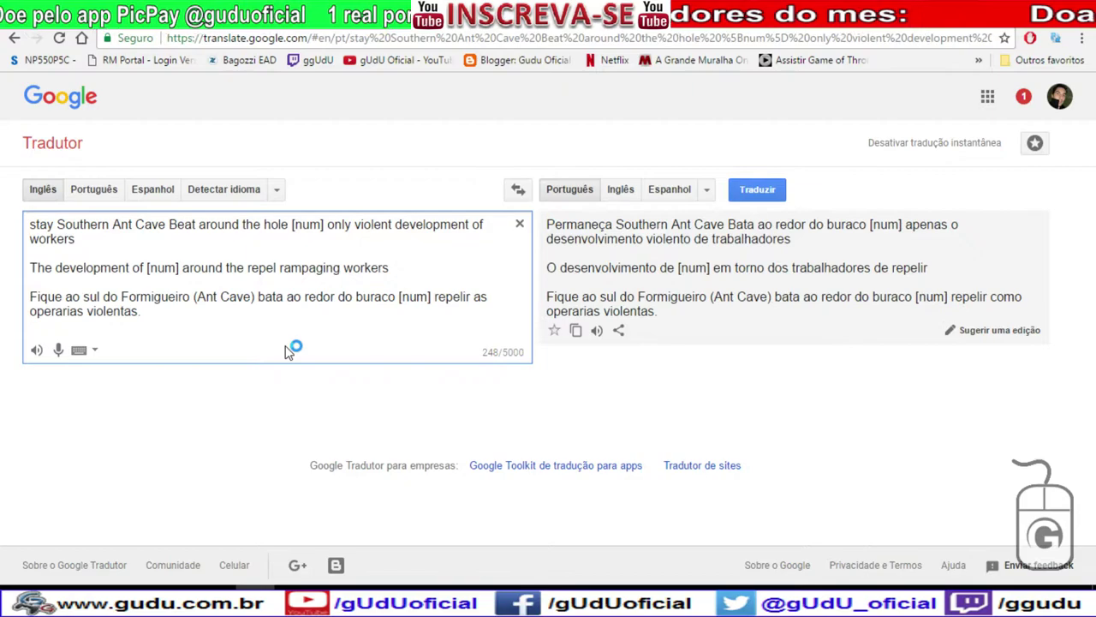
{"action": "type", "text": ","}
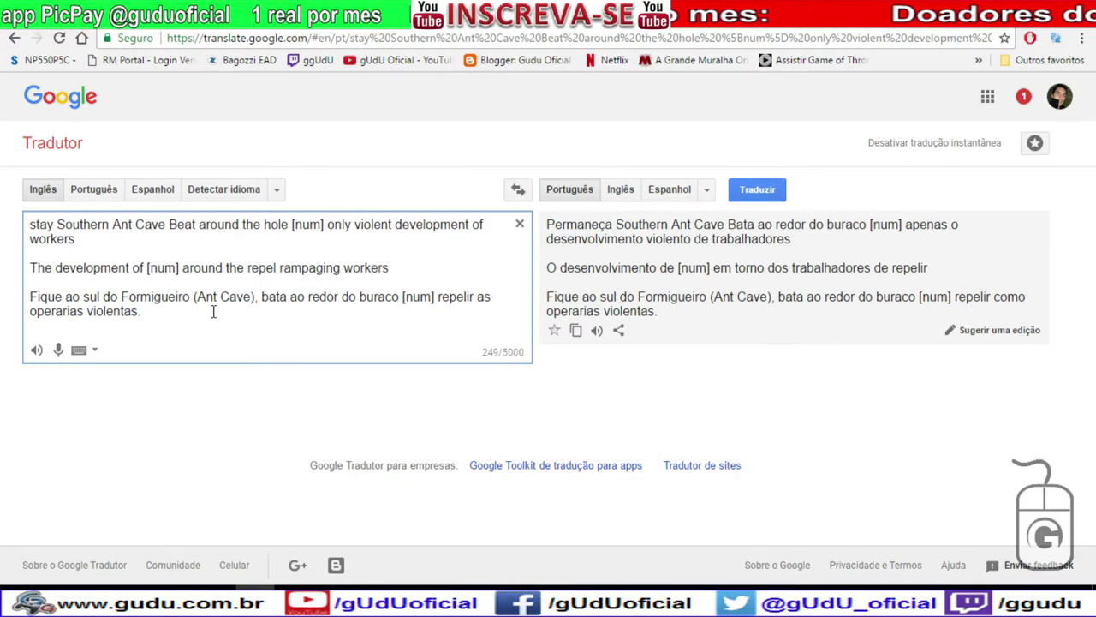
Copy the Portuguese draft line about the Formigueiro and paste it into cell B36 of the Quest1 sheet.
{"action": "left_click_drag", "start_coordinate": [162, 318], "coordinate": [30, 297]}
{"action": "key", "text": "ctrl+c"}
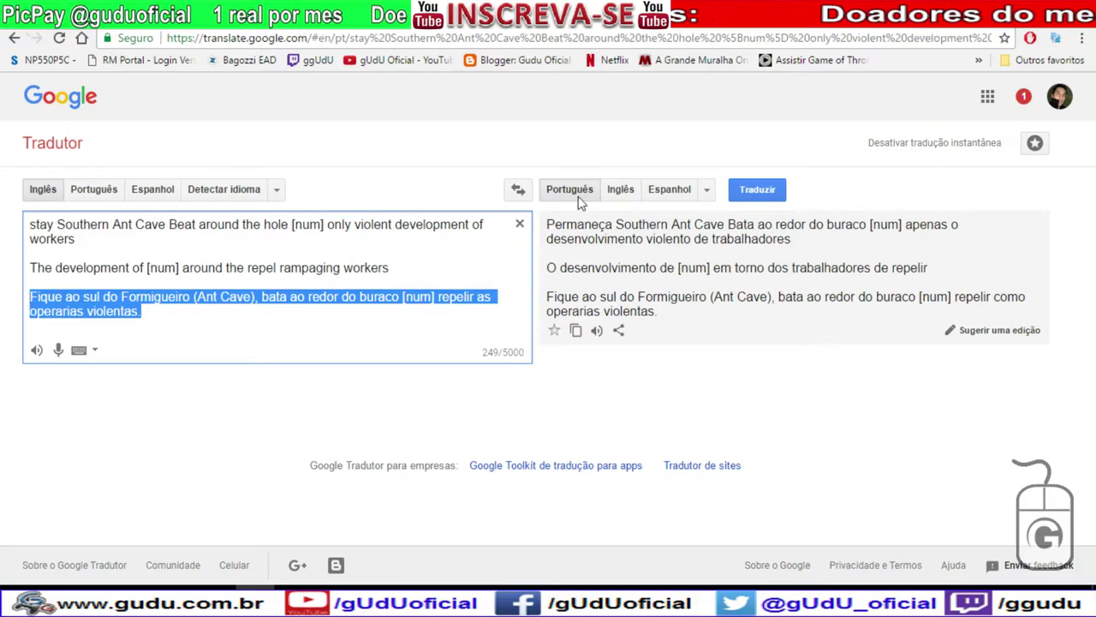
{"action": "key", "text": "ctrl+Tab"}
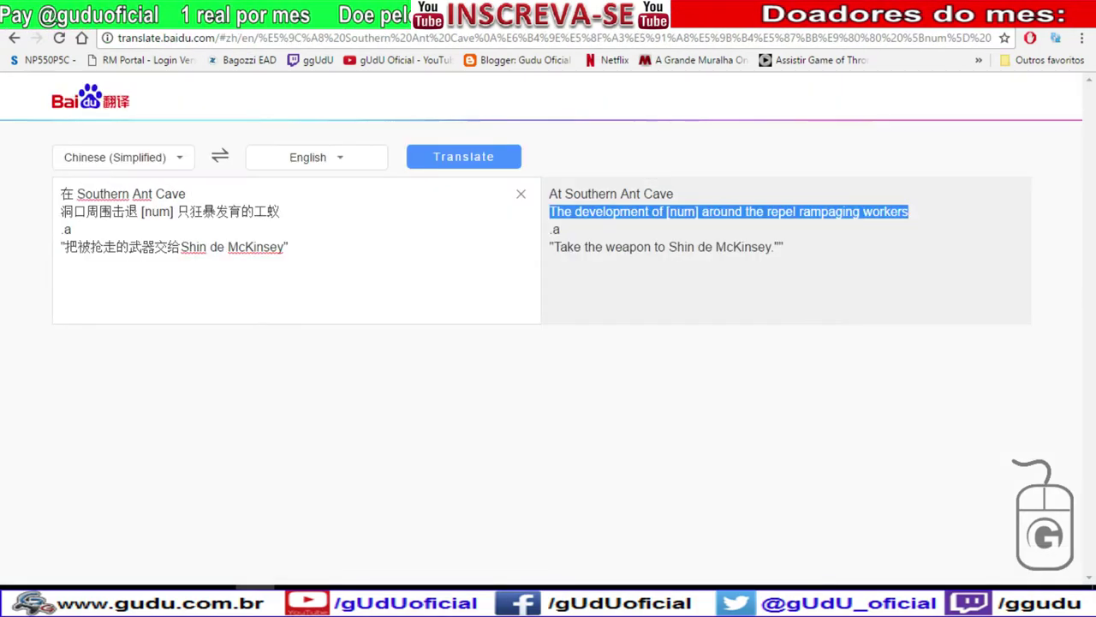
{"action": "key", "text": "ctrl+Tab"}
{"action": "key", "text": "Right"}
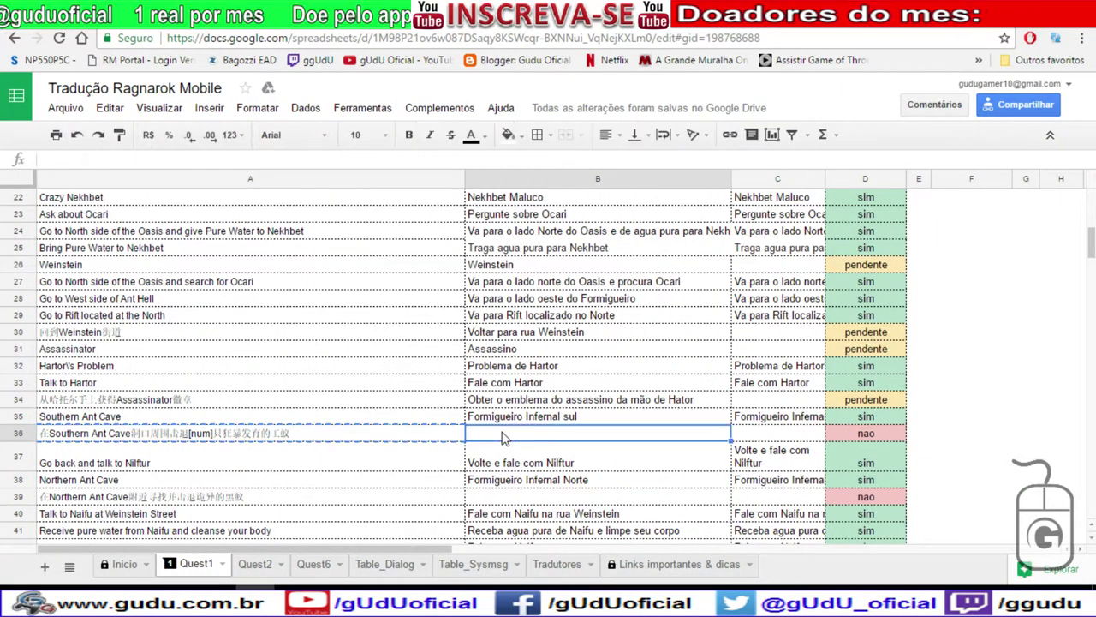
{"action": "key", "text": "ctrl+v"}
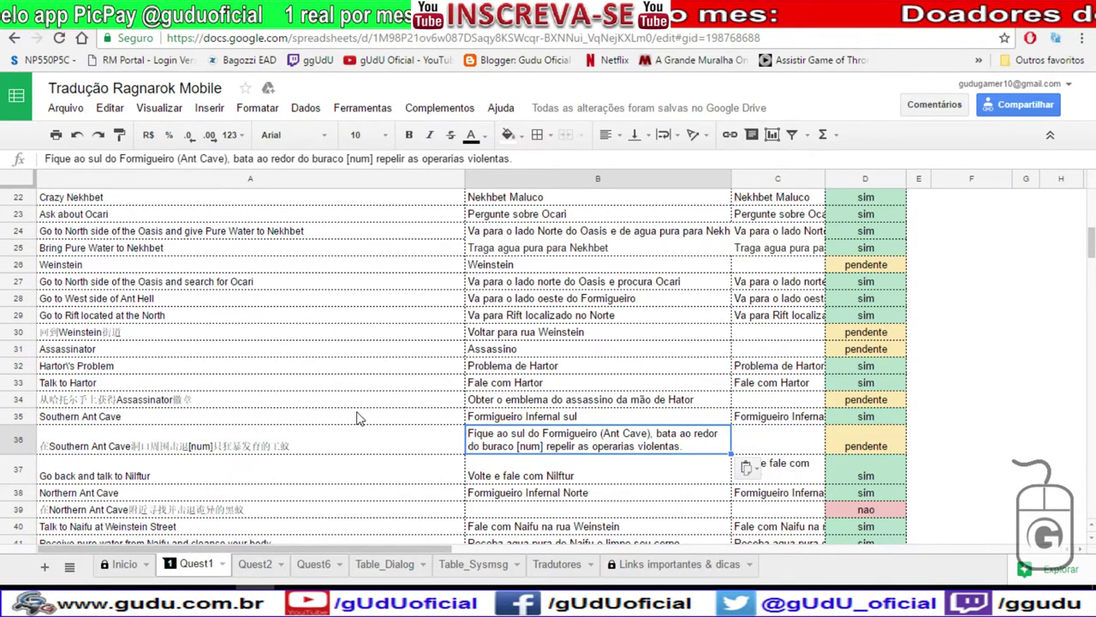
Copy "Southern Ant Cave" from A35 and put it in place of "Ant Cave" within the parentheses in B36.
{"action": "left_click", "coordinate": [90, 417]}
{"action": "key", "text": "ctrl+c"}
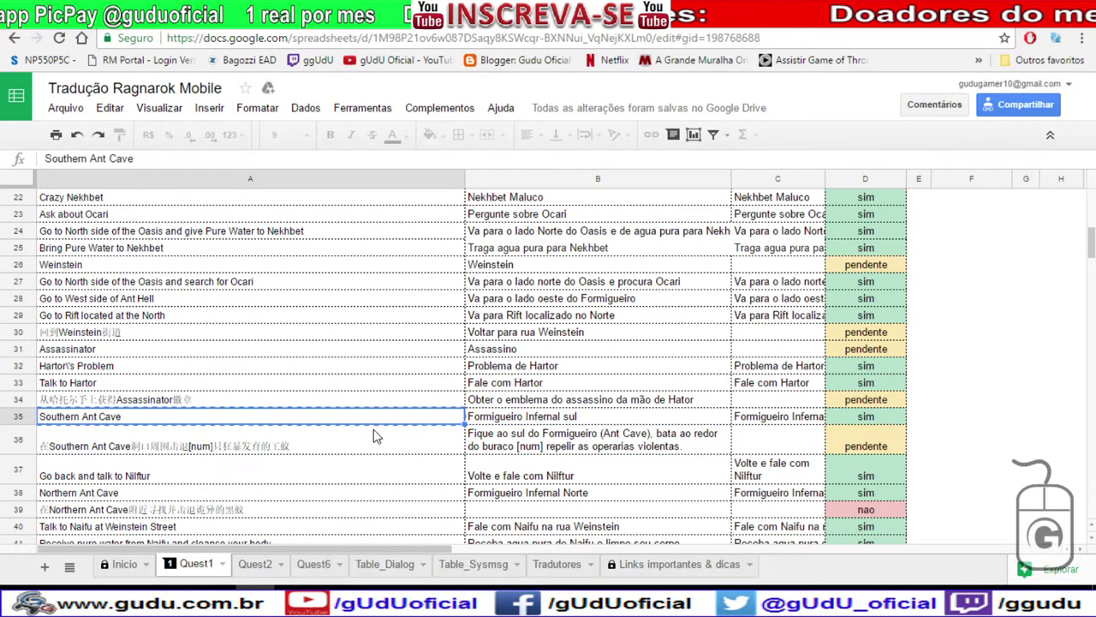
{"action": "double_click", "coordinate": [604, 439]}
{"action": "left_click_drag", "start_coordinate": [604, 433], "coordinate": [648, 433]}
{"action": "key", "text": "ctrl+v"}
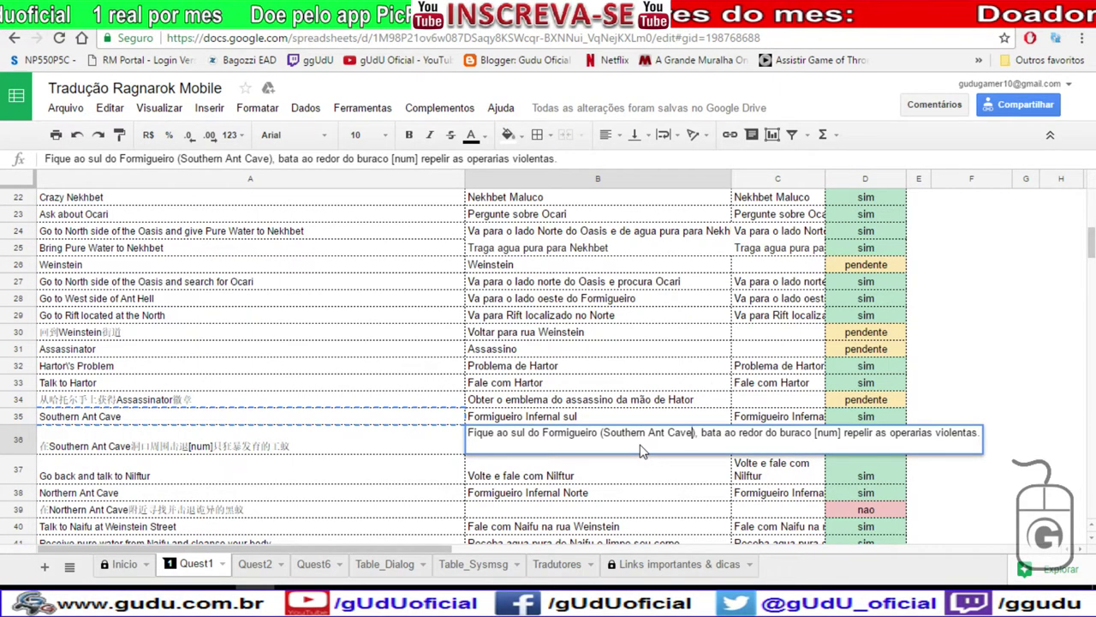
{"action": "key", "text": "Tab"}
Copy the Chinese quest text from A39 and make room above the English text in Google Translate.
{"action": "scroll", "coordinate": [638, 449], "scroll_direction": "down", "scroll_amount": 2}
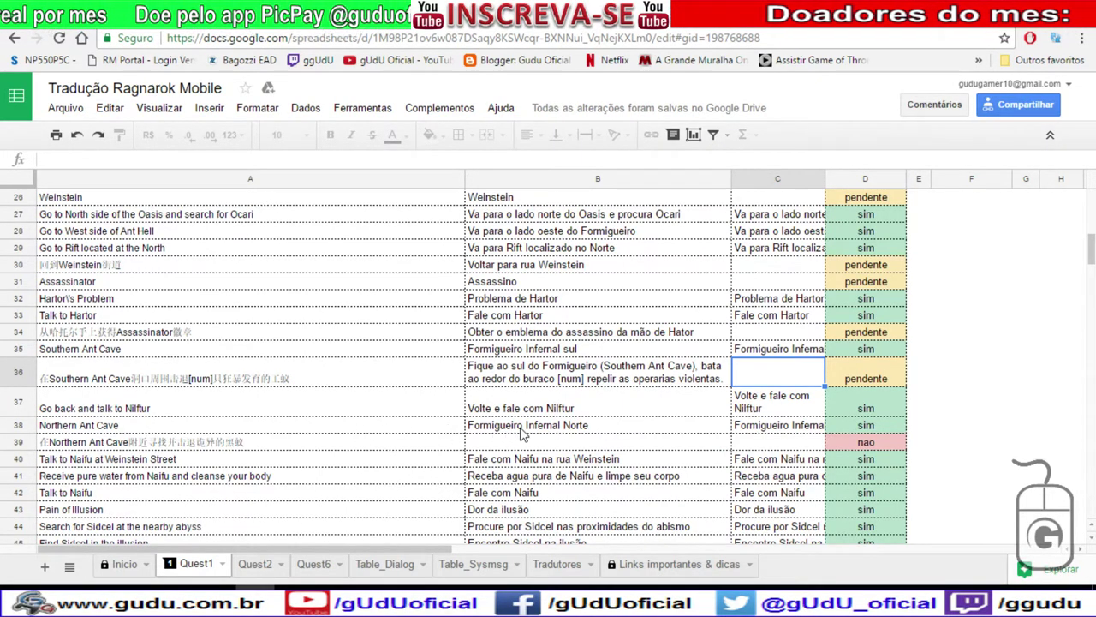
{"action": "left_click", "coordinate": [499, 442]}
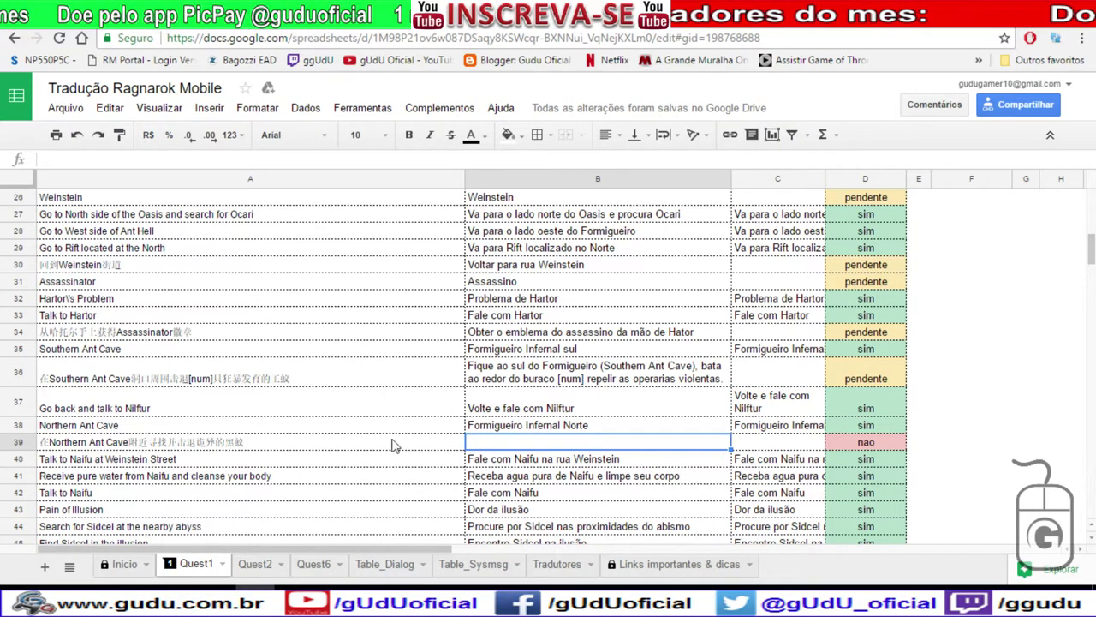
{"action": "left_click", "coordinate": [349, 448]}
{"action": "key", "text": "ctrl+c"}
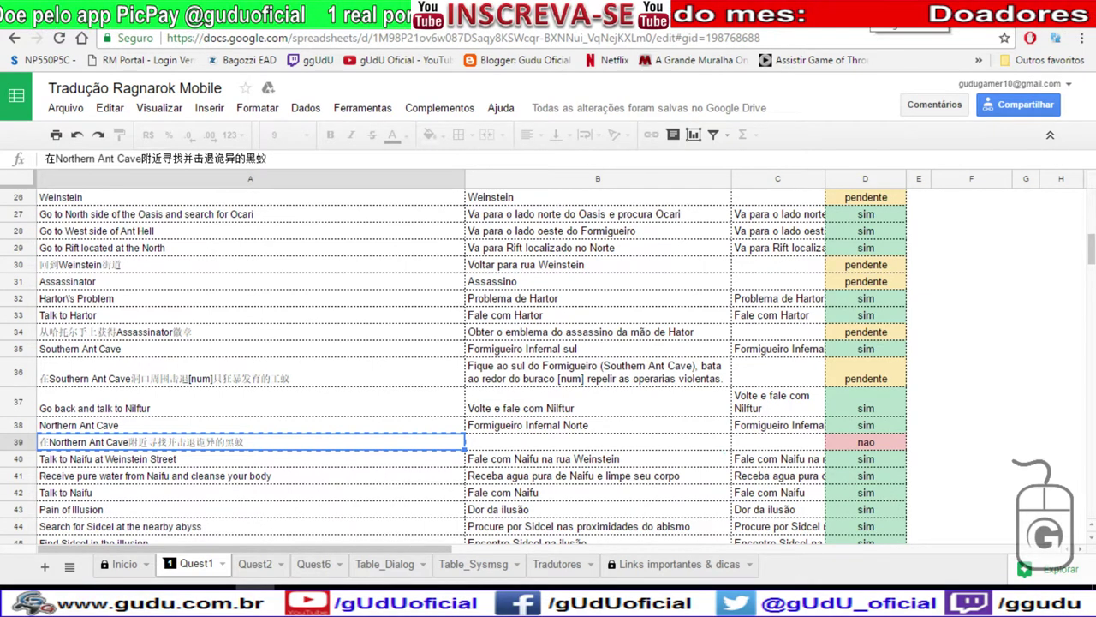
{"action": "key", "text": "ctrl+Tab"}
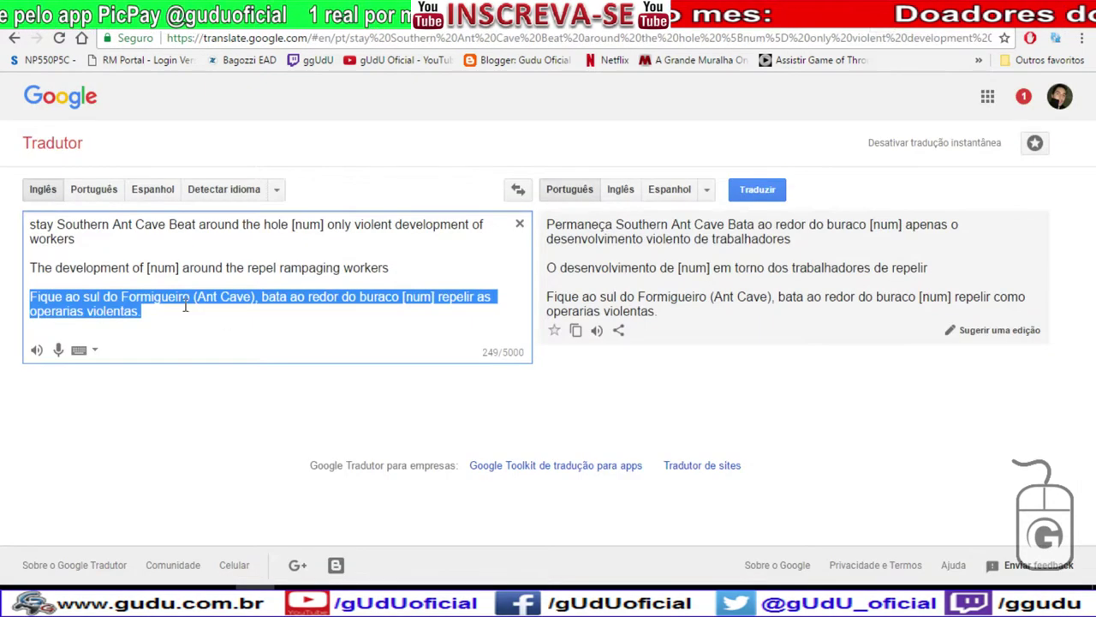
{"action": "left_click", "coordinate": [32, 221]}
{"action": "key", "text": "Return"}
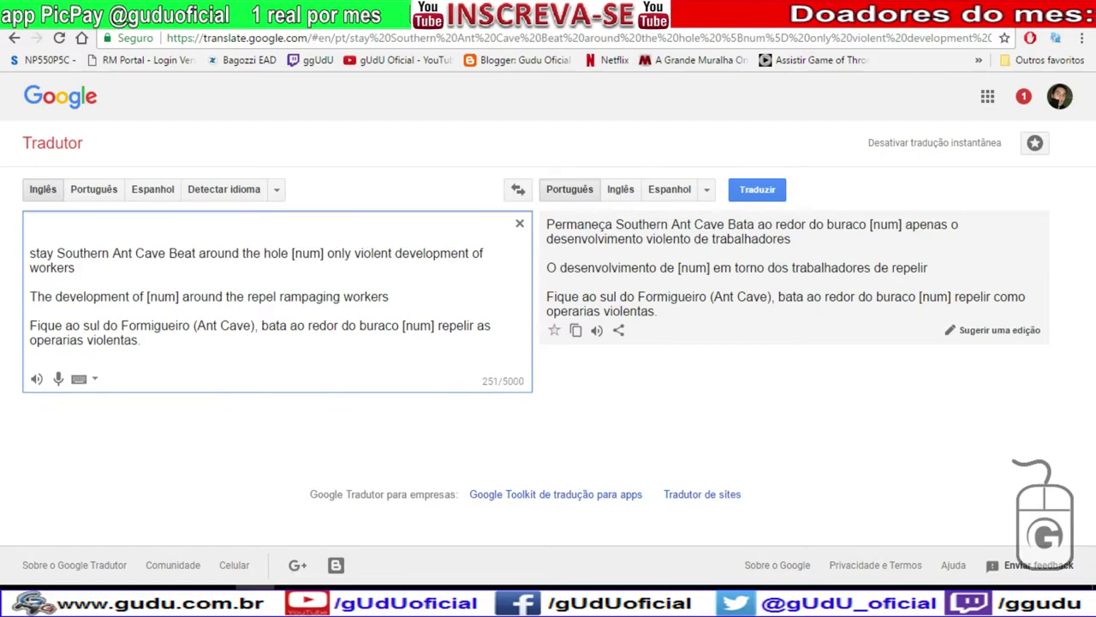
Replace the Southern Ant Cave sentence in Baidu Translate with the copied "在Northern Ant Cave附近寻找并击退诡异的黑蚁".
{"action": "key", "text": "ctrl+Tab"}
{"action": "left_click", "coordinate": [257, 274]}
{"action": "key", "text": "ctrl+a"}
{"action": "left_click", "coordinate": [217, 227]}
{"action": "left_click_drag", "start_coordinate": [279, 211], "coordinate": [240, 211]}
{"action": "key", "text": "ctrl+a"}
{"action": "key", "text": "ctrl+v"}
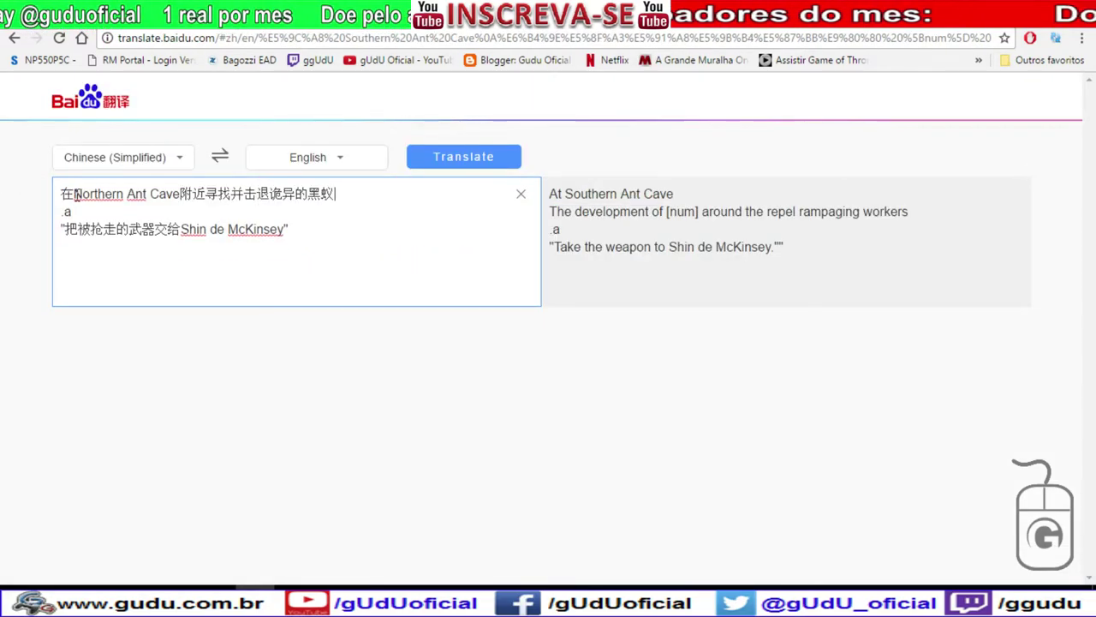
Put a line break after "在" and try to translate the text from Chinese to English.
{"action": "left_click", "coordinate": [504, 160]}
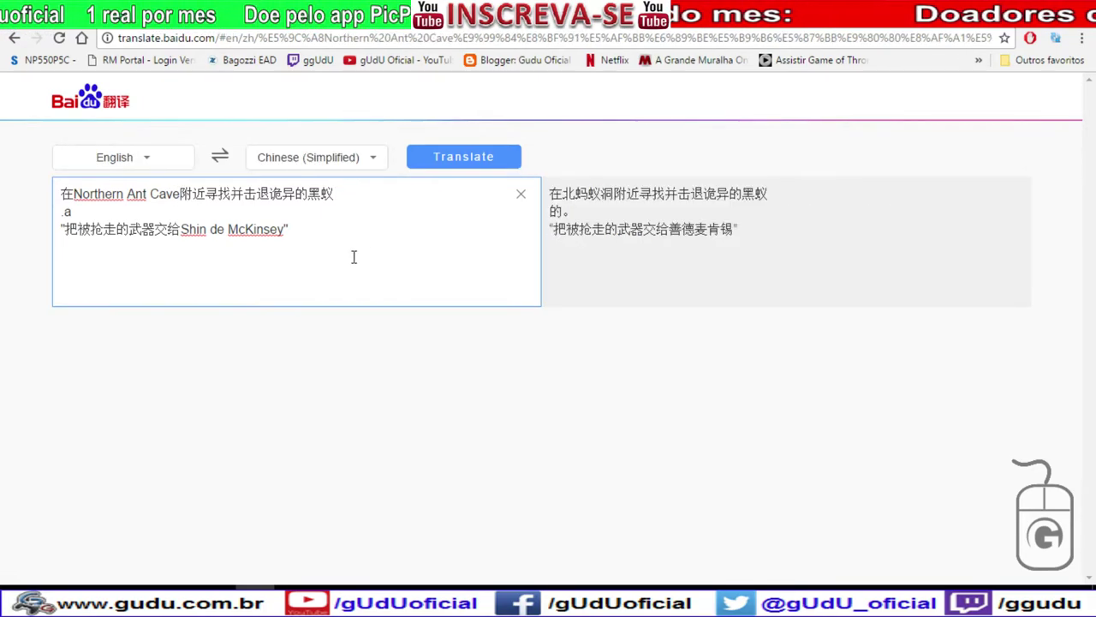
{"action": "left_click", "coordinate": [219, 156]}
{"action": "left_click", "coordinate": [436, 163]}
{"action": "left_click", "coordinate": [75, 195]}
{"action": "key", "text": "Return"}
{"action": "left_click", "coordinate": [219, 156]}
{"action": "left_click", "coordinate": [483, 162]}
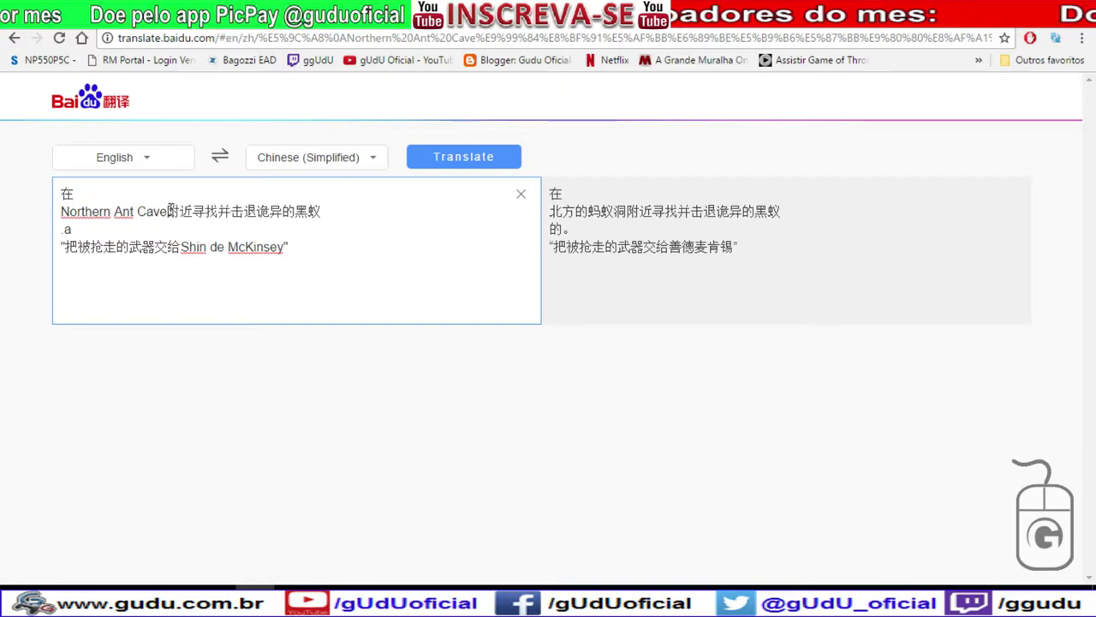
Separate "Northern Ant Cave" onto its own line, delete it, and translate the remaining Chinese into English.
{"action": "left_click", "coordinate": [168, 210]}
{"action": "key", "text": "Return"}
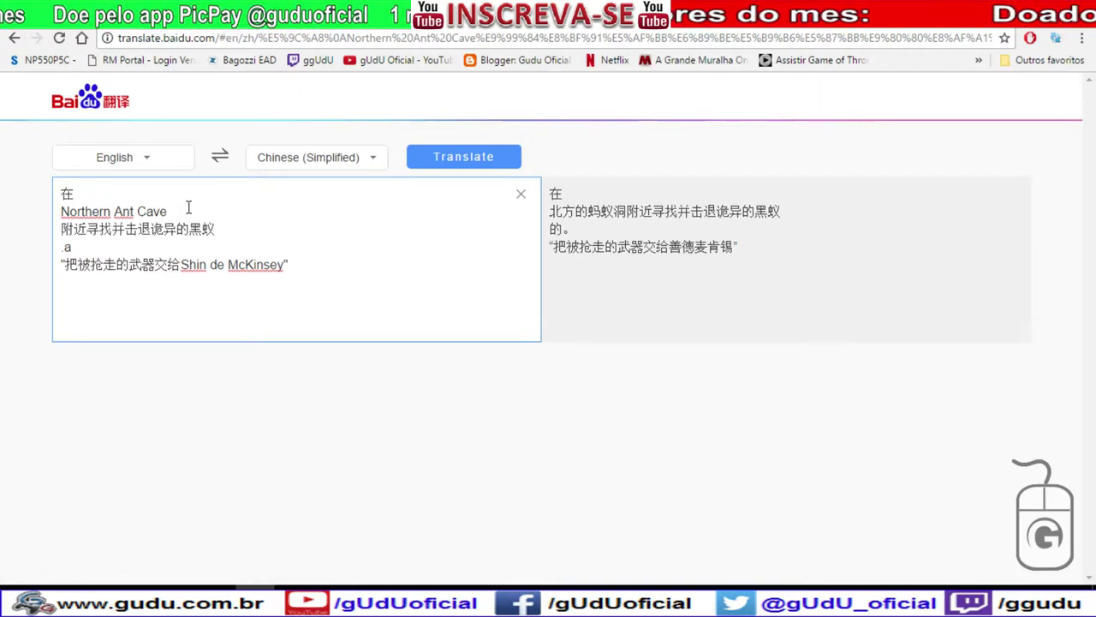
{"action": "triple_click", "coordinate": [178, 207]}
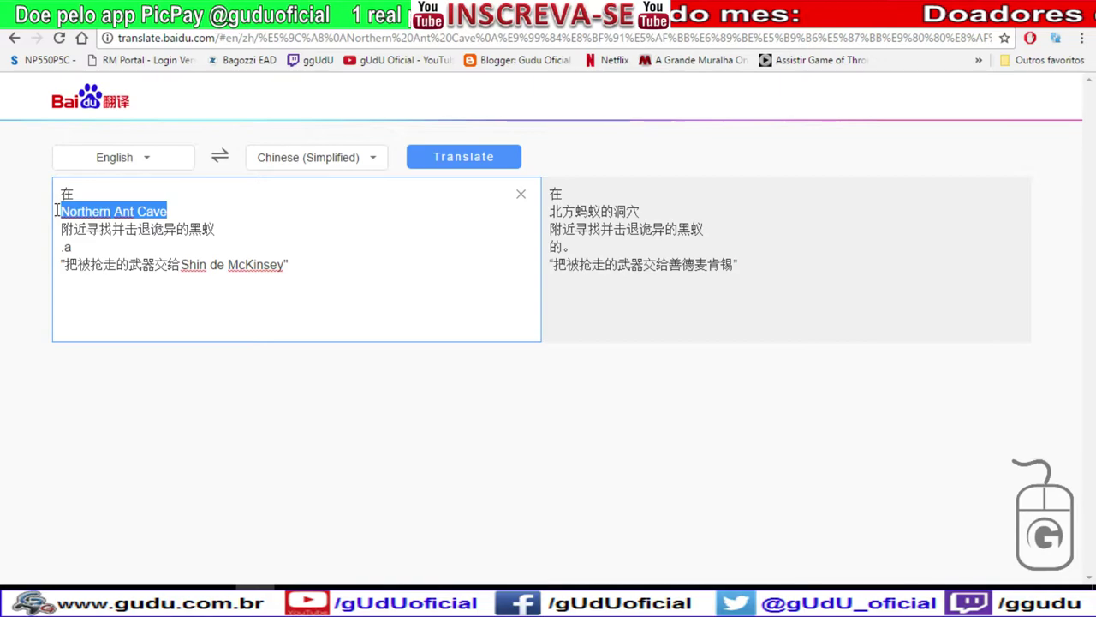
{"action": "key", "text": "BackSpace"}
{"action": "left_click", "coordinate": [219, 158]}
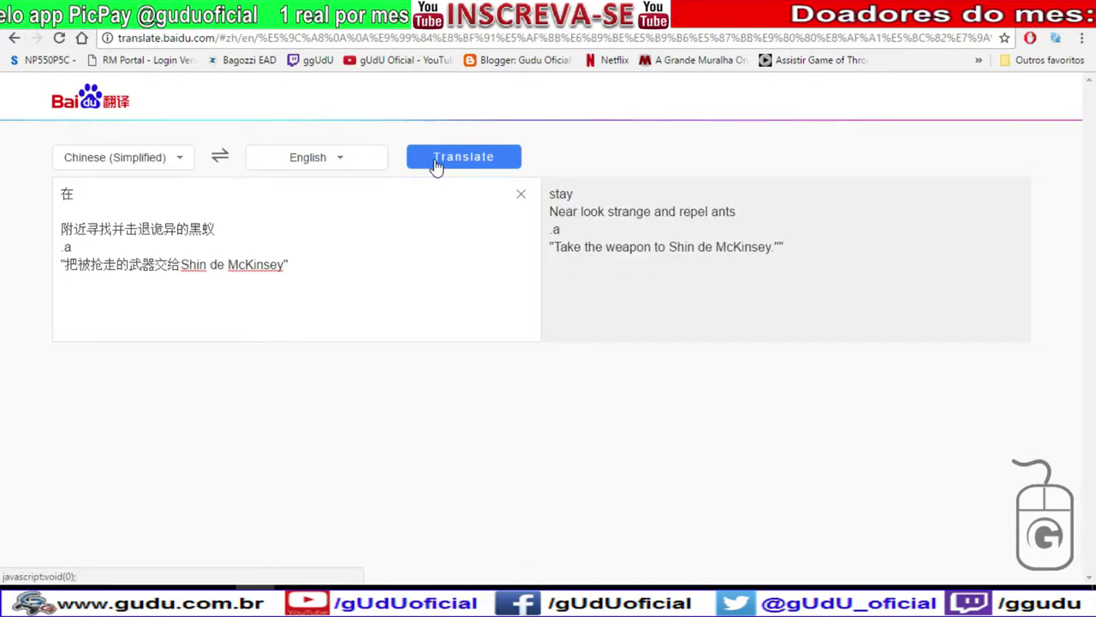
{"action": "left_click", "coordinate": [494, 208]}
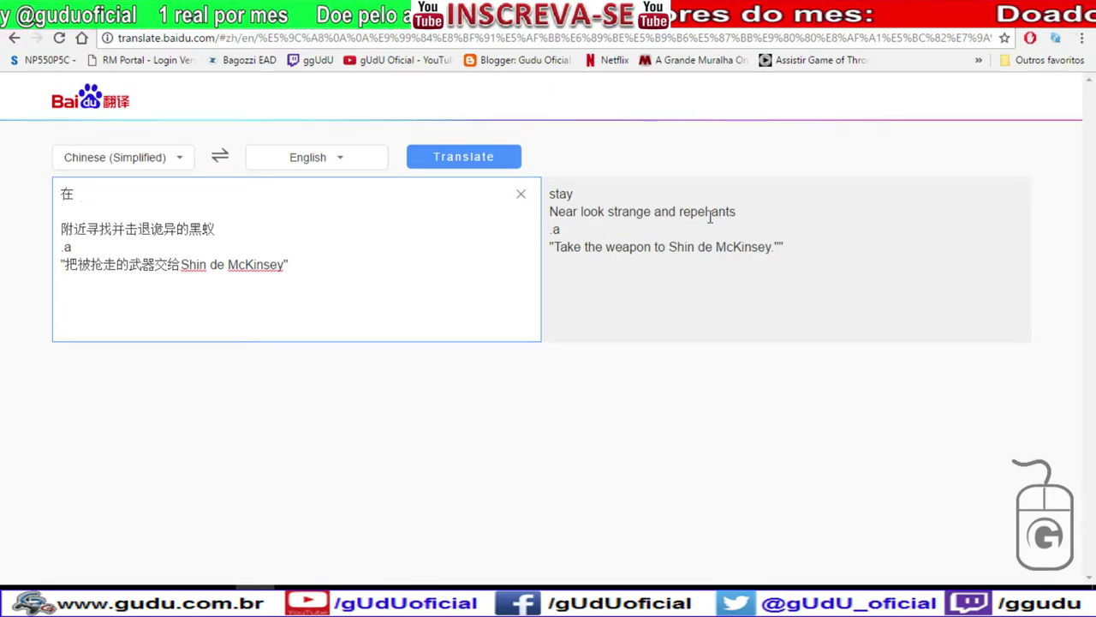
Copy "Near look strange and repel ants" into Google Translate above the earlier sentences, followed by a blank line.
{"action": "double_click", "coordinate": [554, 228]}
{"action": "left_click_drag", "start_coordinate": [553, 228], "coordinate": [553, 216]}
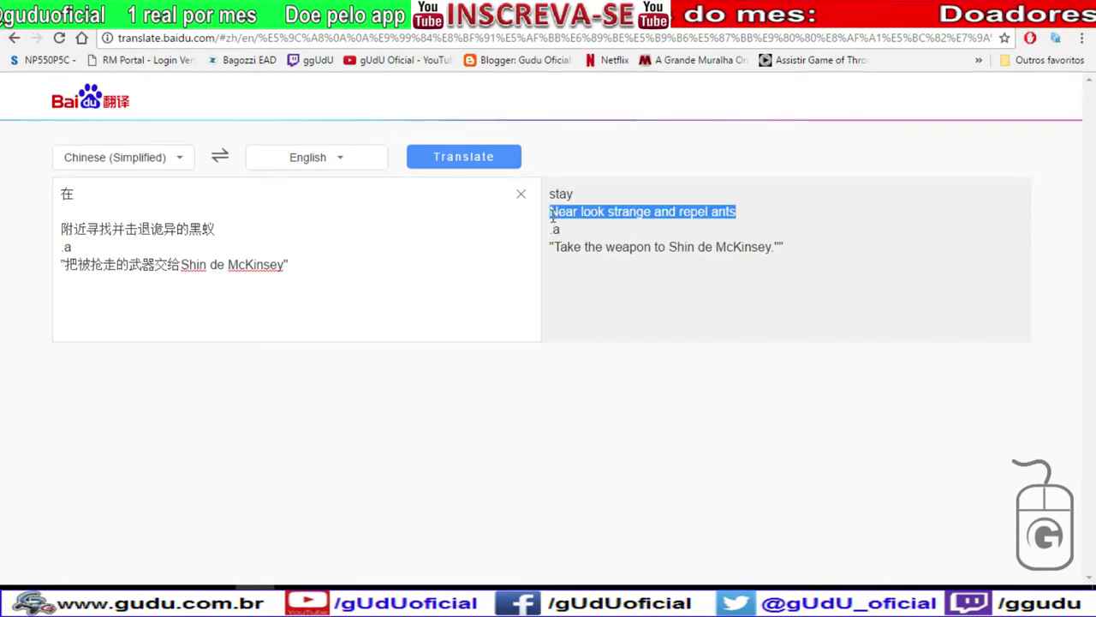
{"action": "key", "text": "ctrl+Tab"}
{"action": "left_click", "coordinate": [119, 237]}
{"action": "key", "text": "ctrl+v"}
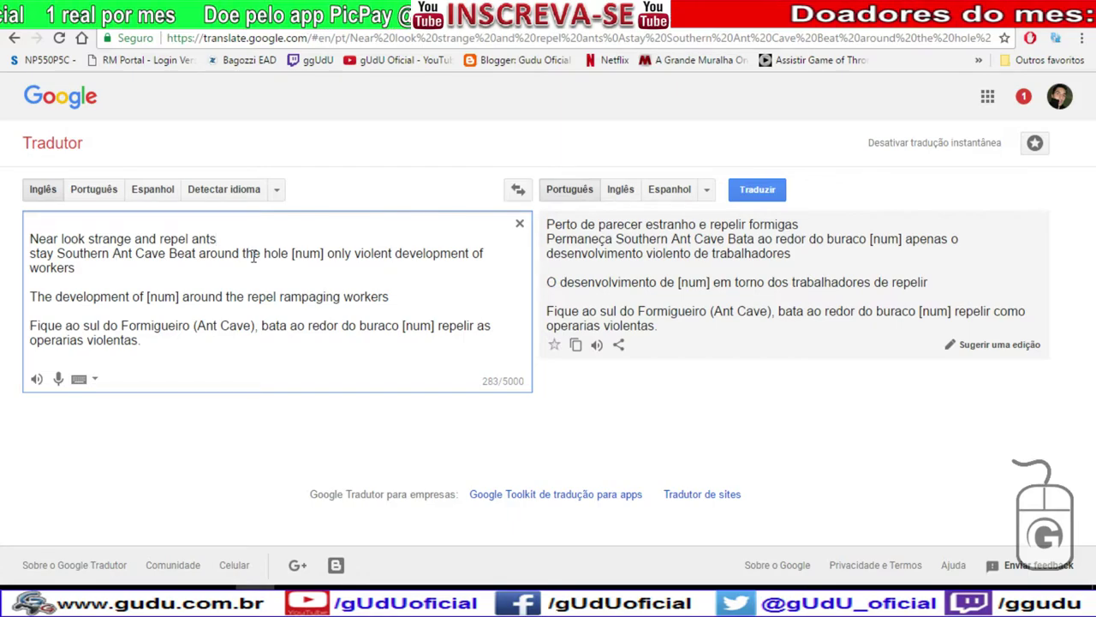
{"action": "key", "text": "Return"}
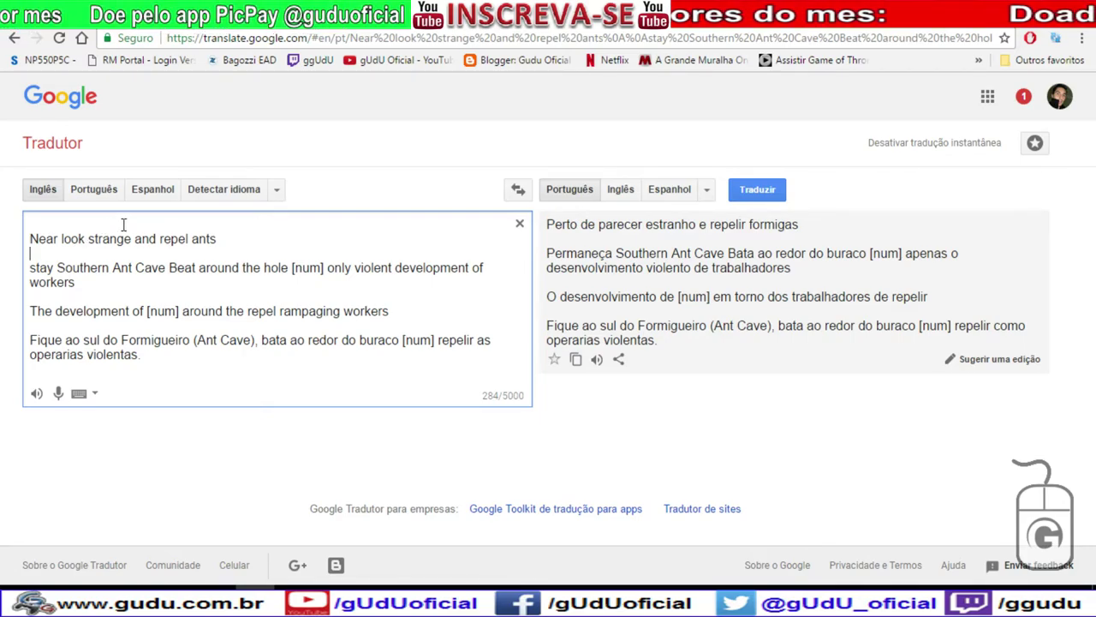
{"action": "left_click", "coordinate": [64, 226]}
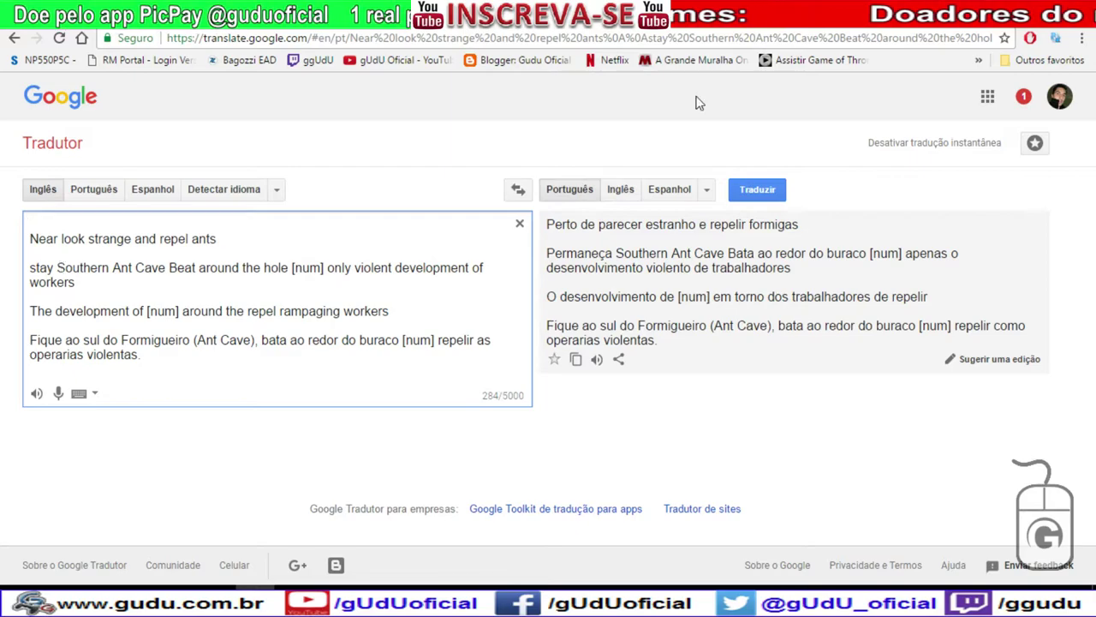
{"action": "key", "text": "ctrl+Tab"}
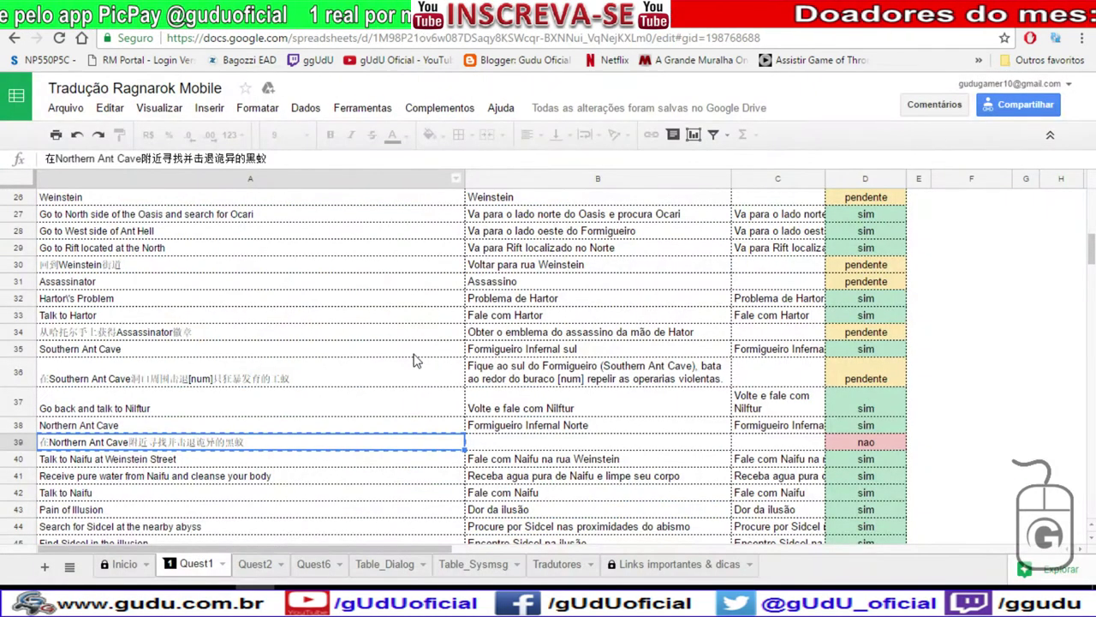
{"action": "double_click", "coordinate": [79, 443]}
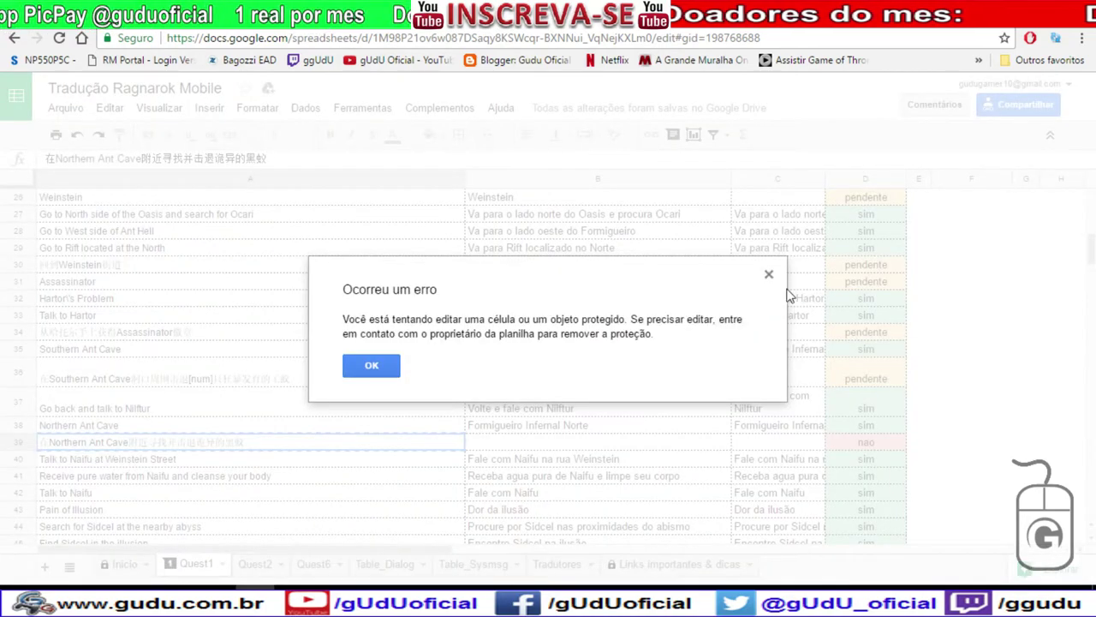
{"action": "left_click", "coordinate": [769, 276]}
{"action": "key", "text": "ctrl+Tab"}
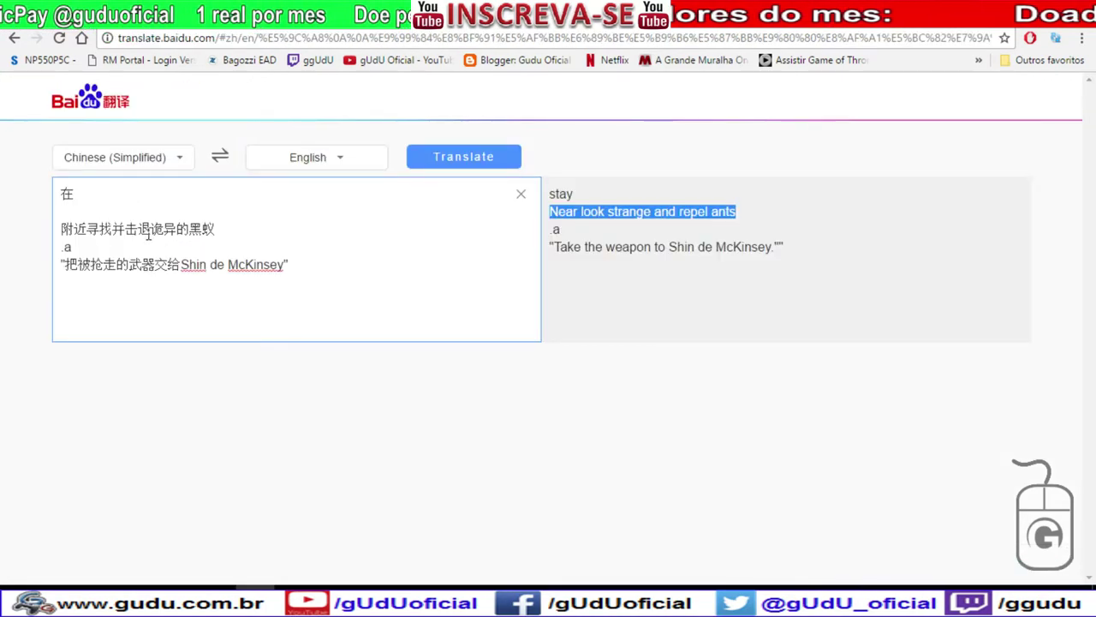
{"action": "left_click", "coordinate": [146, 212]}
{"action": "key", "text": "ctrl+v"}
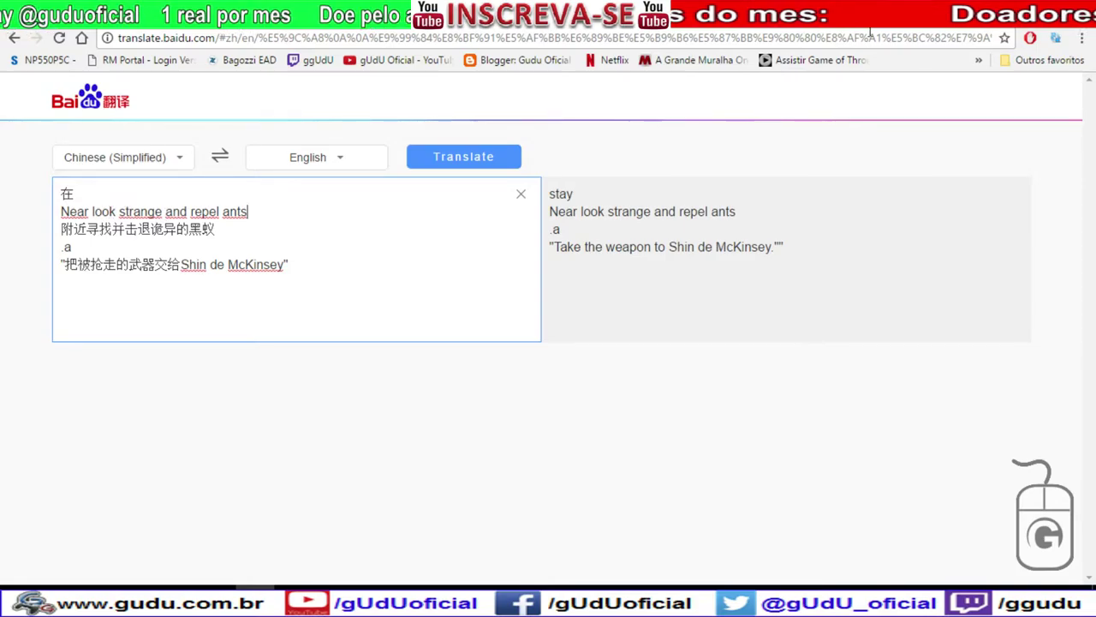
Recopy the Chinese text from A39, paste it over the first two lines in Baidu Translate, and highlight "Northern Ant".
{"action": "key", "text": "ctrl+shift+Tab"}
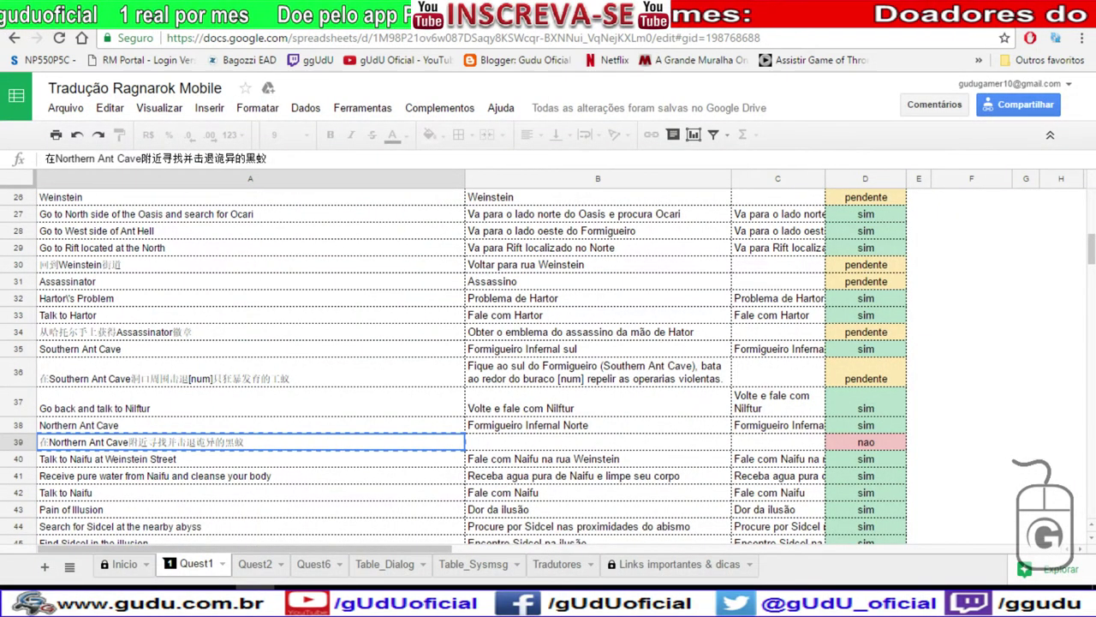
{"action": "key", "text": "ctrl+Tab"}
{"action": "left_click_drag", "start_coordinate": [281, 214], "coordinate": [14, 176]}
{"action": "key", "text": "ctrl+v"}
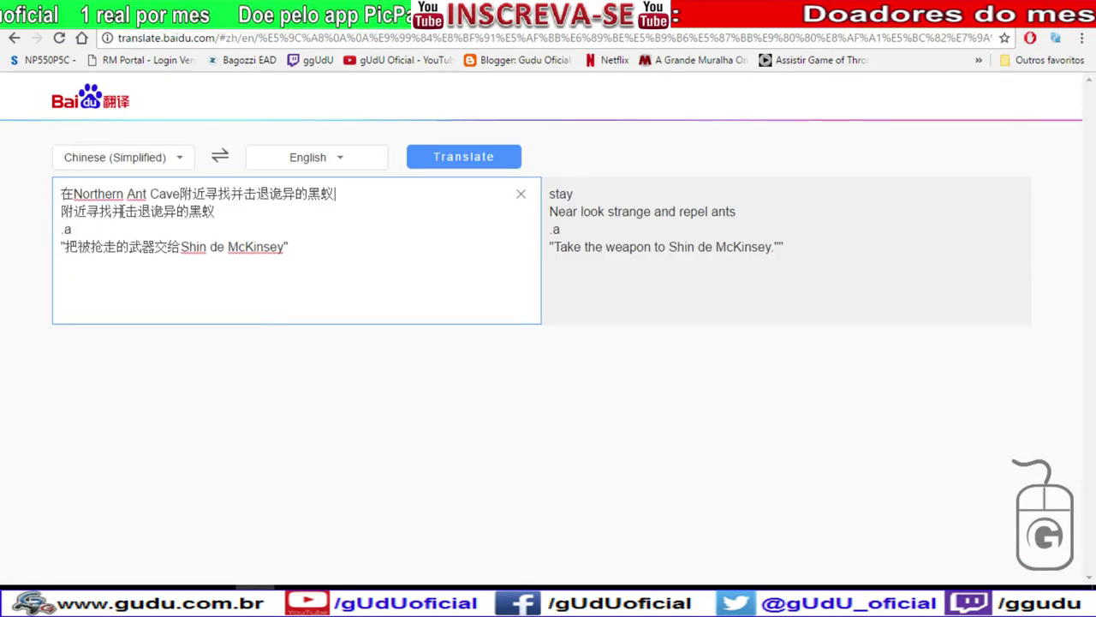
{"action": "left_click_drag", "start_coordinate": [74, 193], "coordinate": [162, 194]}
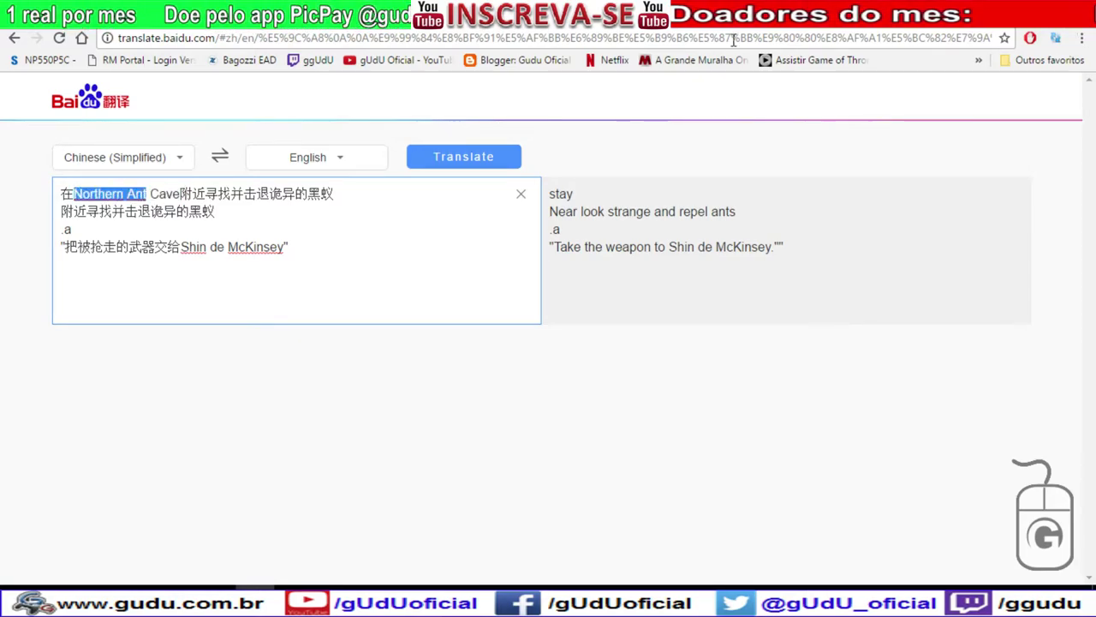
Delete everything after "(Ant Cave)" from the Portuguese draft line in Google Translate.
{"action": "key", "text": "ctrl+shift+Tab"}
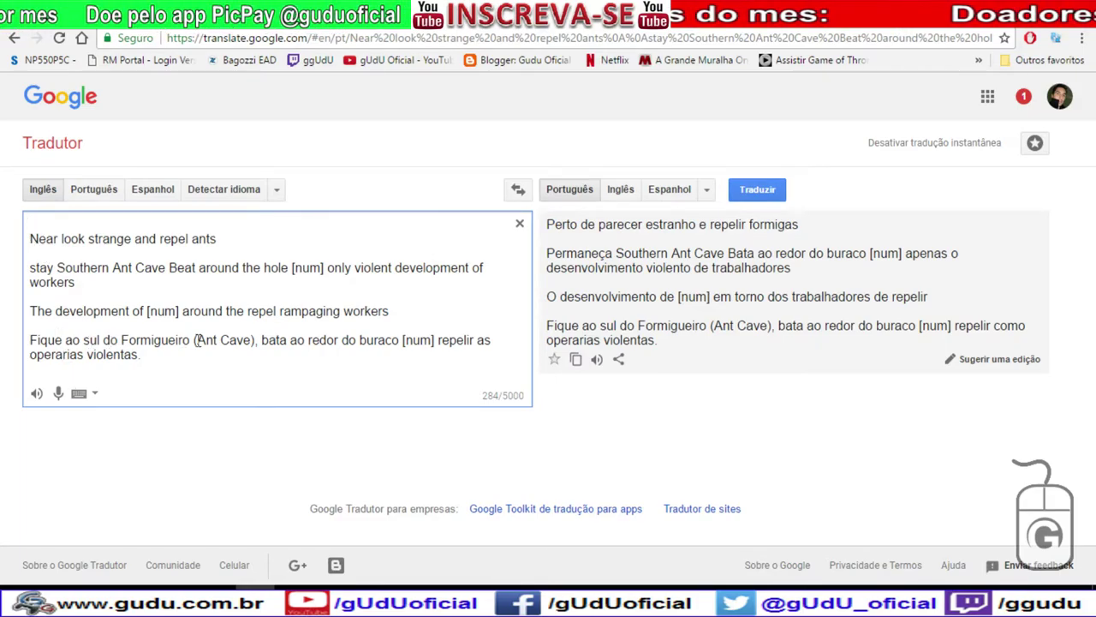
{"action": "left_click_drag", "start_coordinate": [195, 340], "coordinate": [225, 370]}
{"action": "key", "text": "Right"}
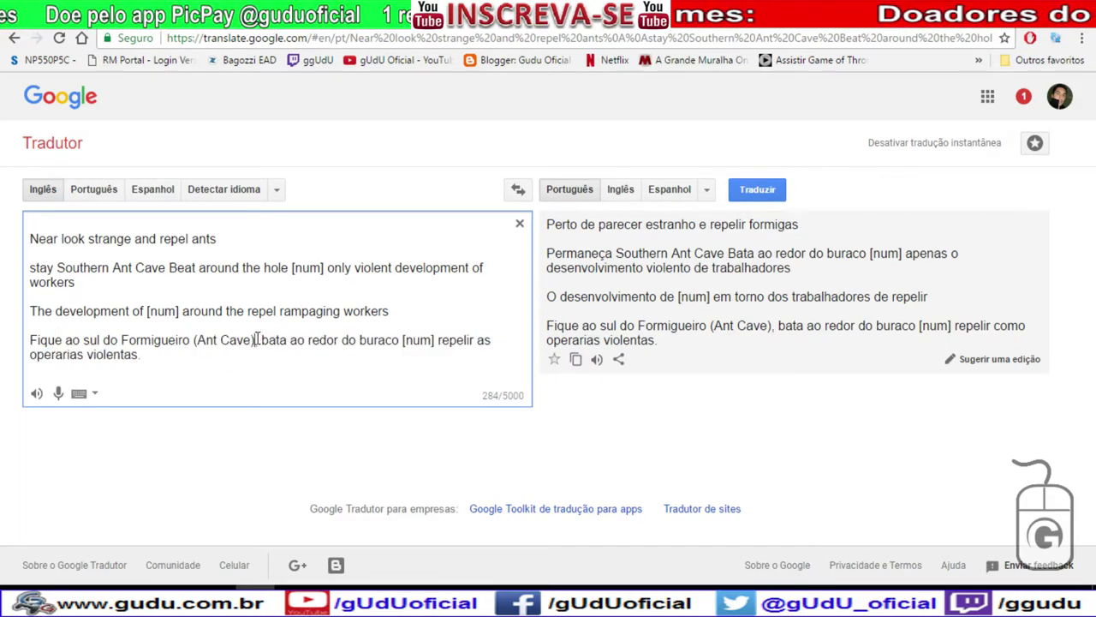
{"action": "left_click", "coordinate": [257, 339], "text": "shift"}
{"action": "key", "text": "BackSpace"}
Change "sul" to "norte" in the Portuguese draft line and add a comma after "(Ant Cave)".
{"action": "double_click", "coordinate": [90, 340]}
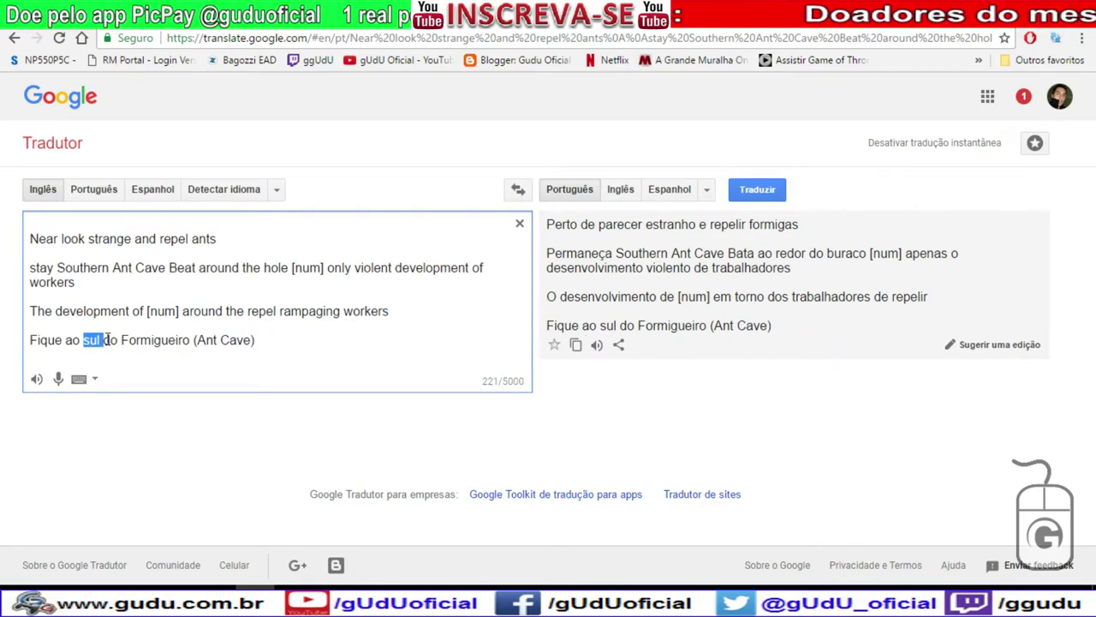
{"action": "type", "text": "norte"}
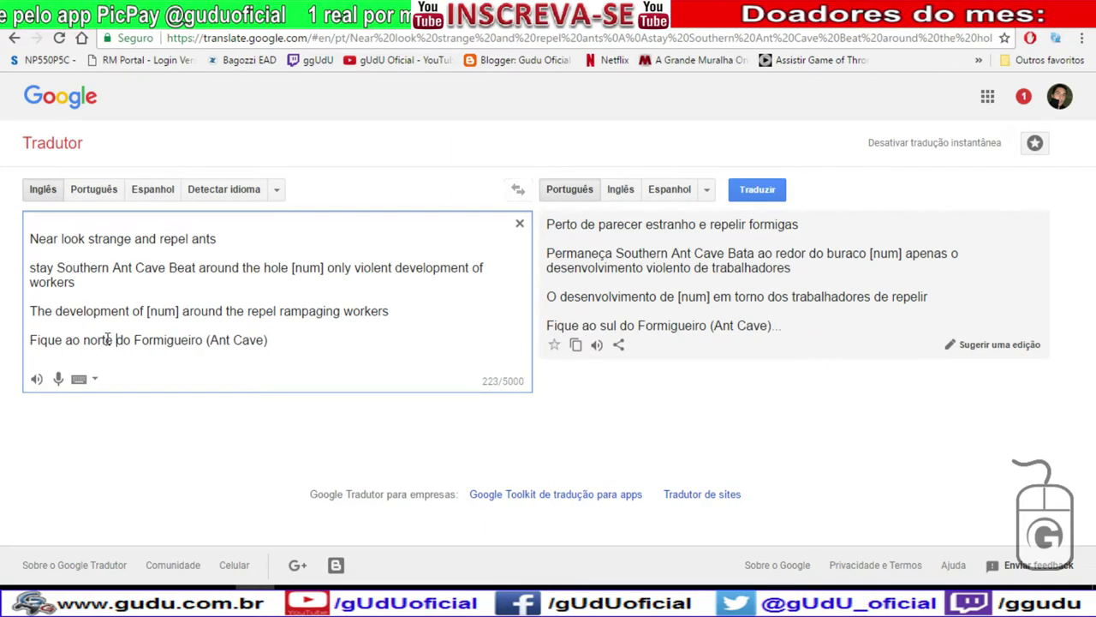
{"action": "left_click", "coordinate": [288, 344]}
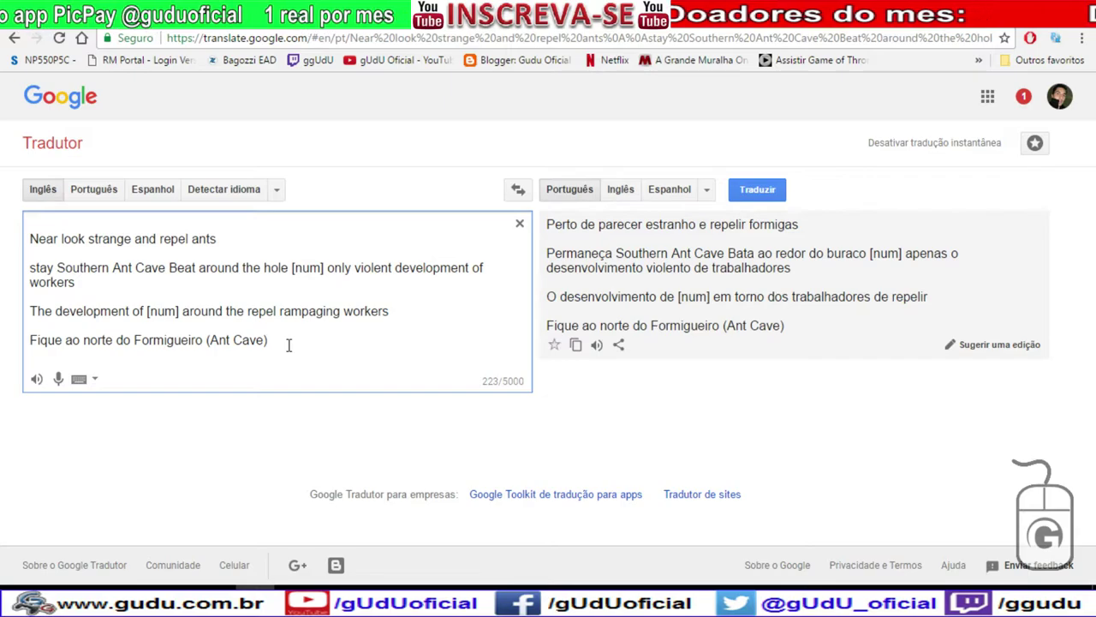
{"action": "type", "text": ","}
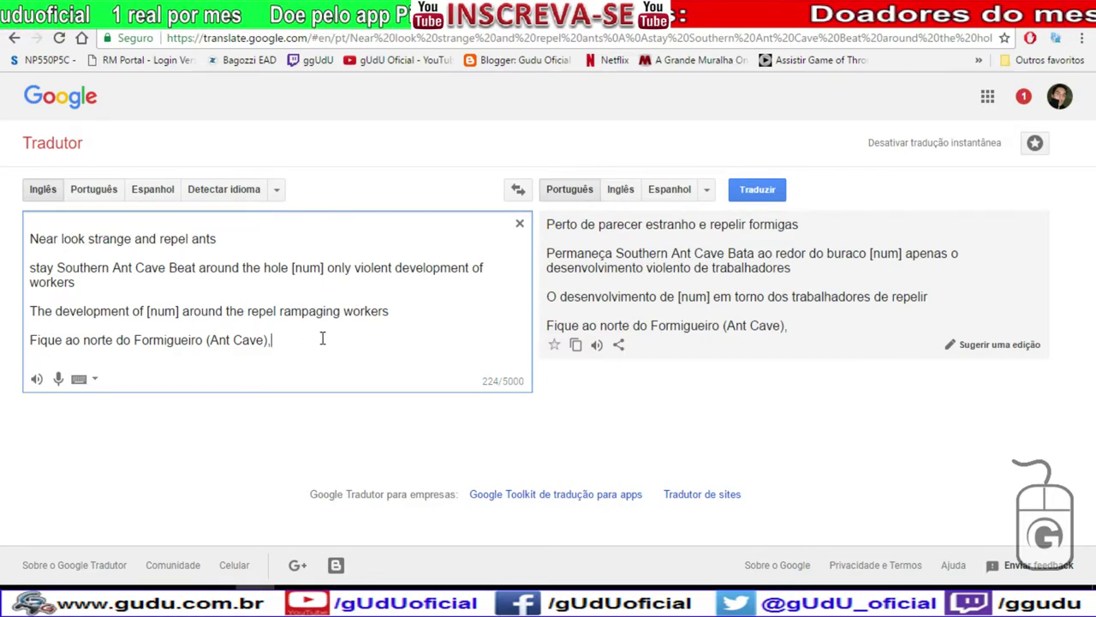
Append "proximo do estranho e" to the Portuguese draft line after "(Ant Cave),".
{"action": "type", "text": "proxim"}
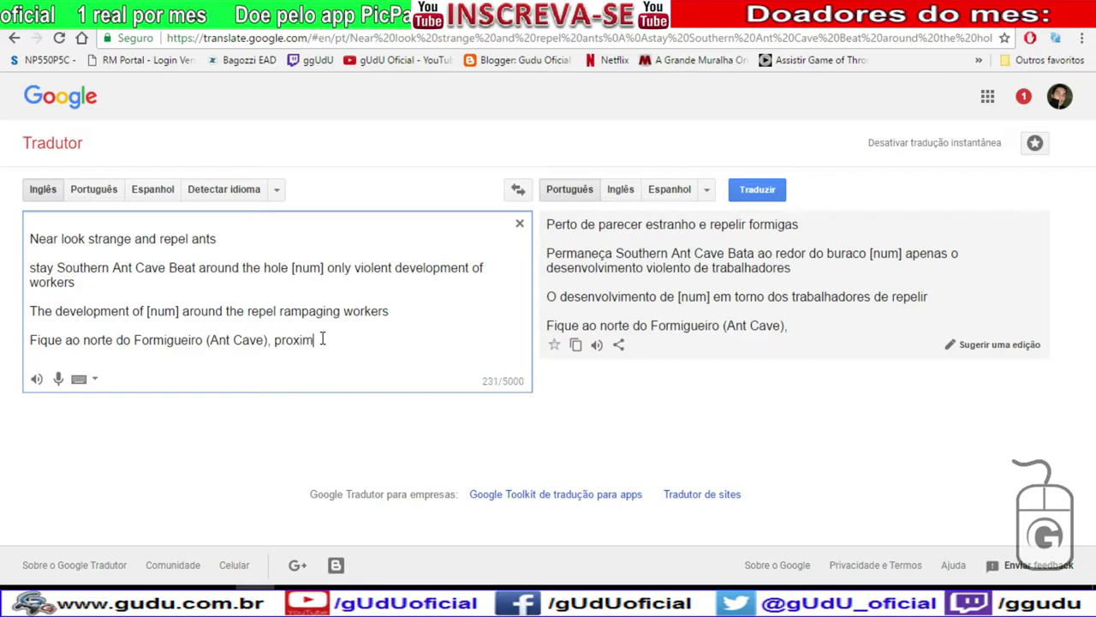
{"action": "type", "text": "o do es"}
{"action": "key", "text": "BackSpace"}
{"action": "type", "text": "e"}
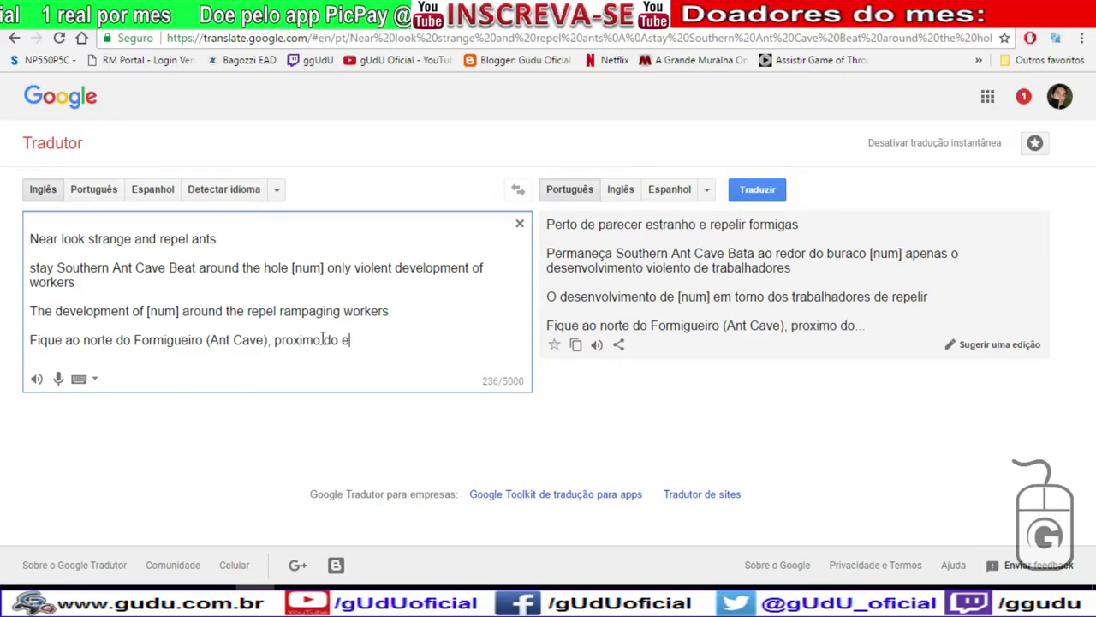
{"action": "type", "text": "stranoh e"}
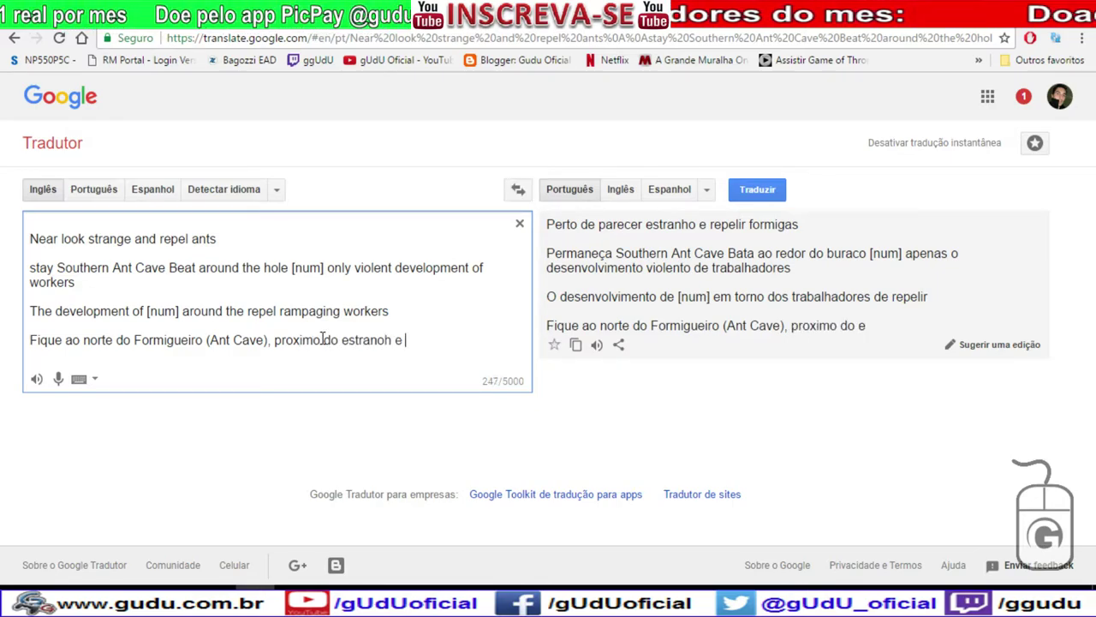
{"action": "key", "text": "BackSpace"}
{"action": "key", "text": "BackSpace"}
{"action": "key", "text": "BackSpace"}
{"action": "key", "text": "BackSpace"}
{"action": "type", "text": "ho e"}
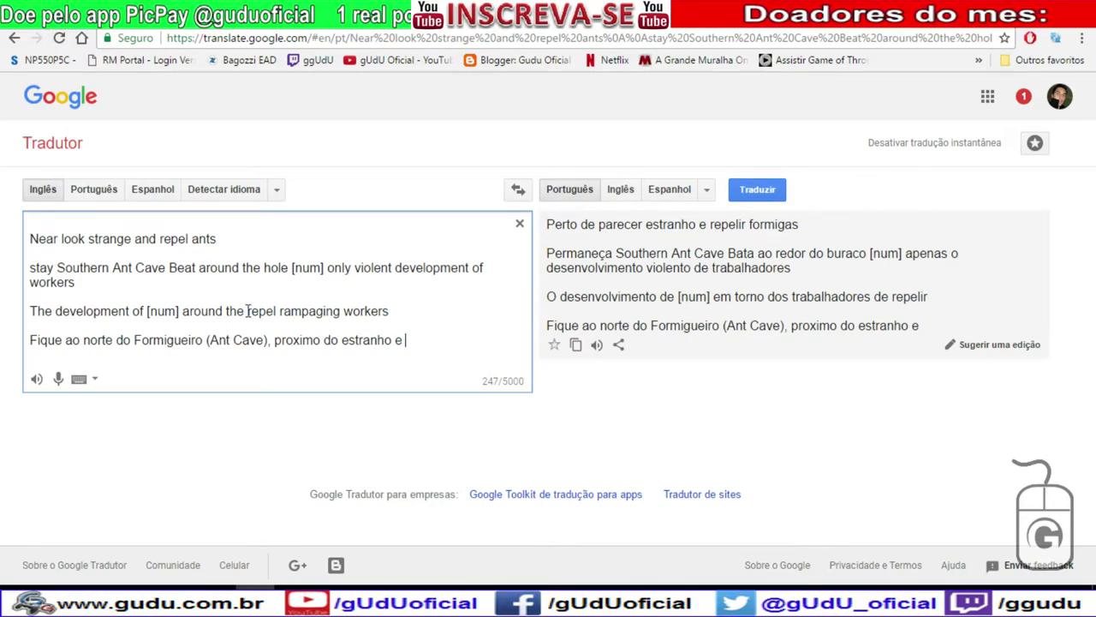
Compare "repel rampaging workers" and the draft line with the Chinese source text in spreadsheet cell A39.
{"action": "left_click_drag", "start_coordinate": [245, 311], "coordinate": [396, 311]}
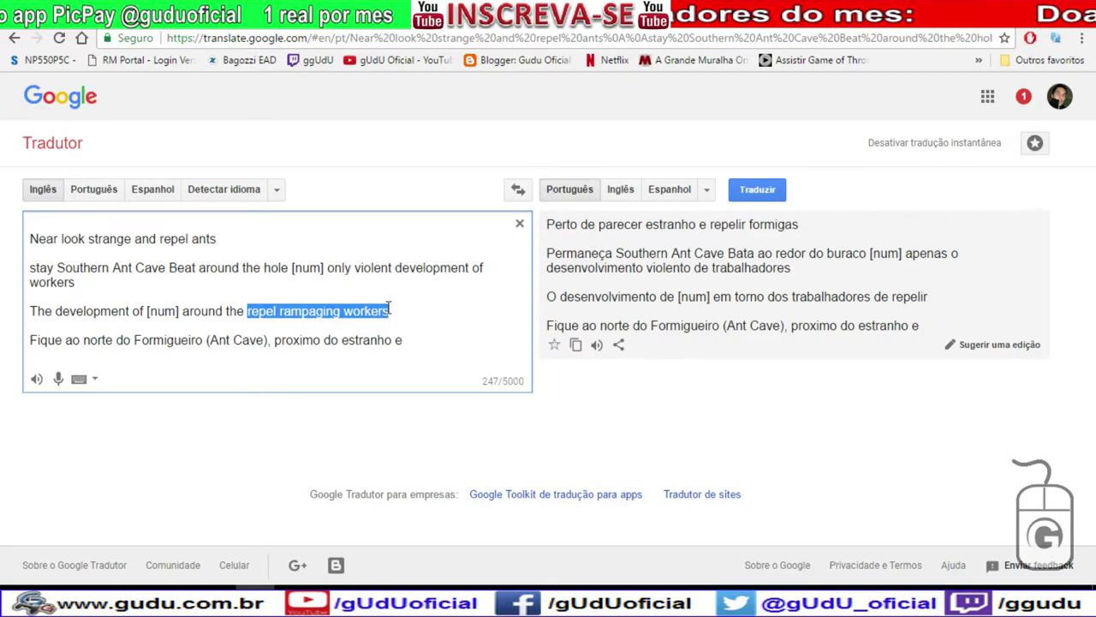
{"action": "left_click", "coordinate": [430, 285]}
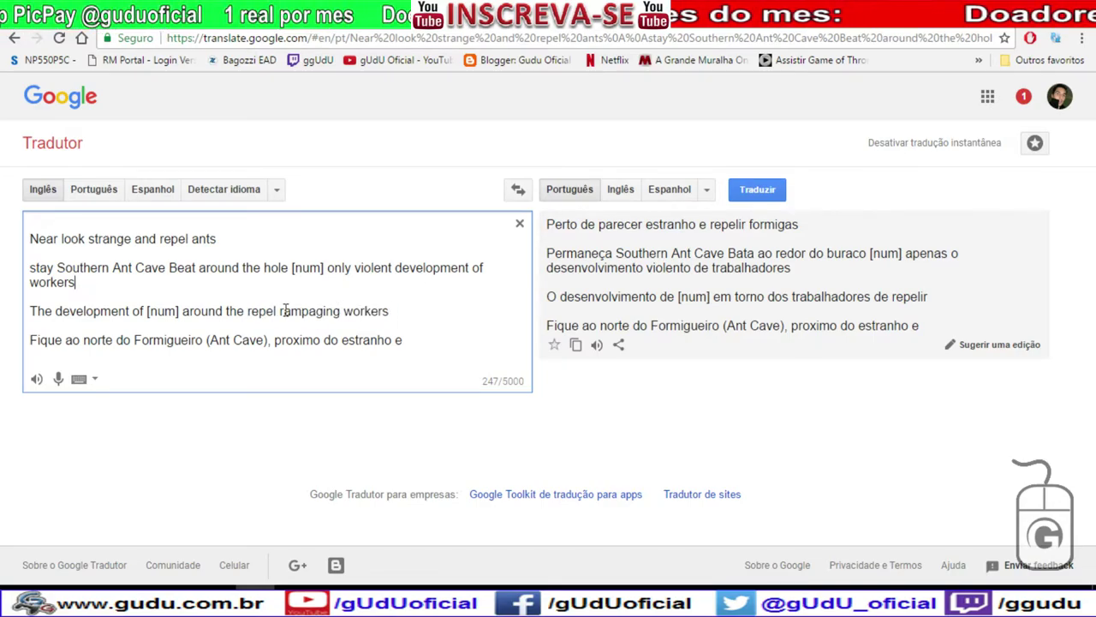
{"action": "key", "text": "ctrl+Tab"}
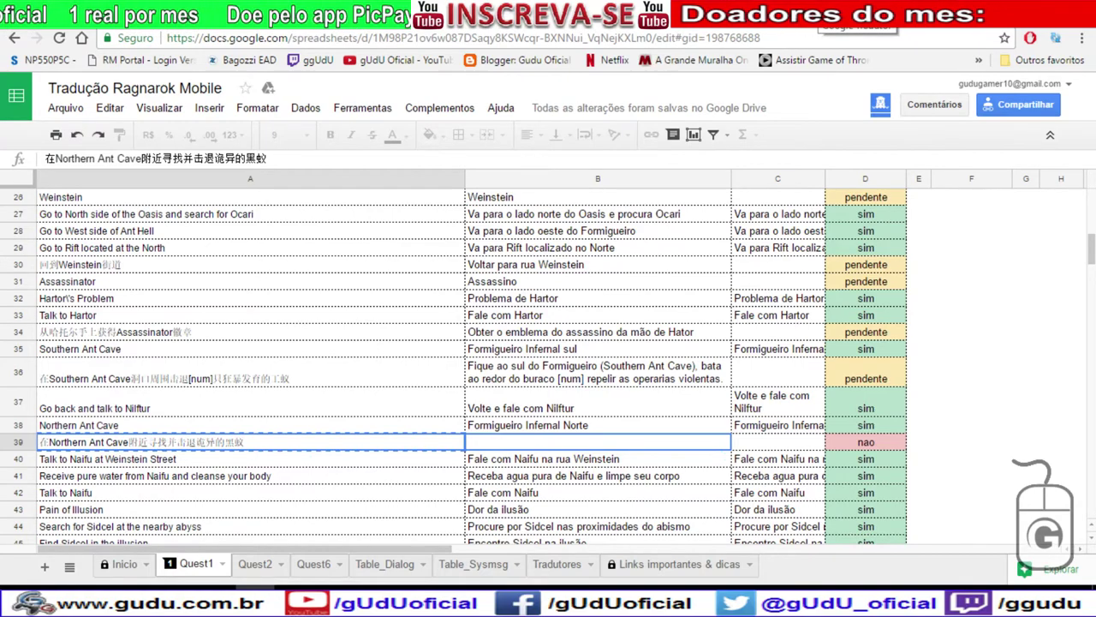
{"action": "key", "text": "ctrl+Tab"}
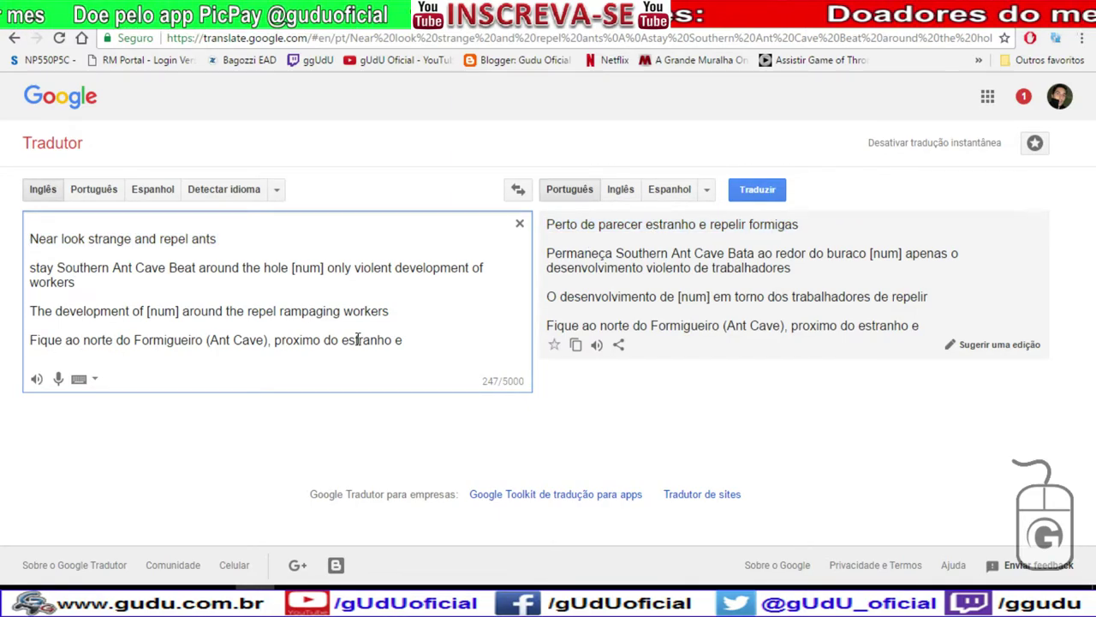
{"action": "left_click_drag", "start_coordinate": [341, 339], "coordinate": [324, 340]}
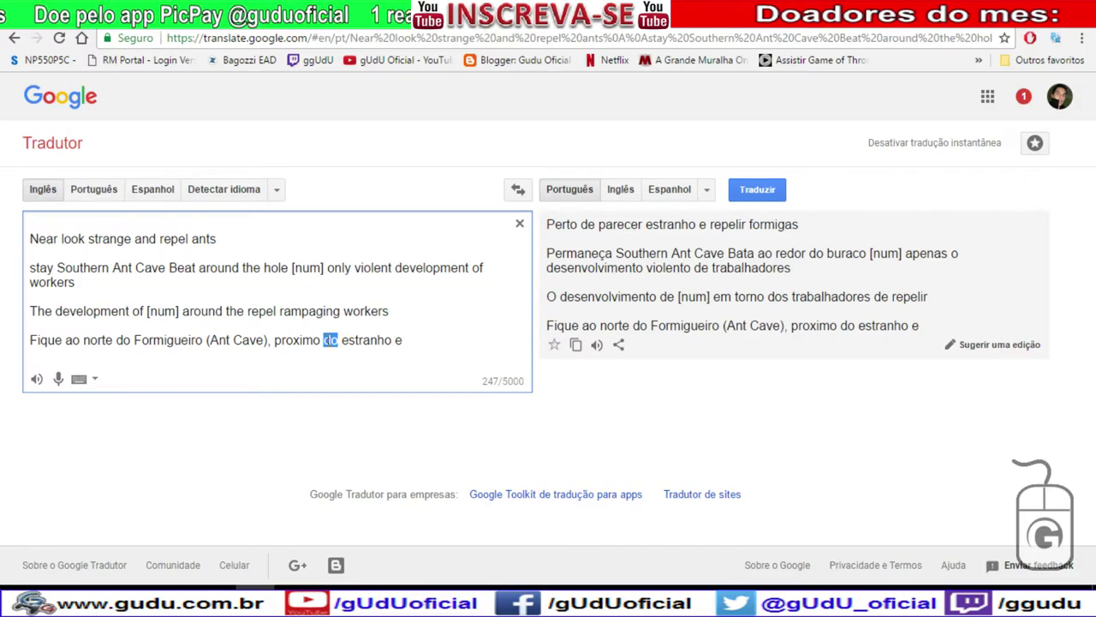
Try line breaks after "Near" and after "strange" in the first English sentence, rejoining the line each time.
{"action": "left_click", "coordinate": [58, 239]}
{"action": "key", "text": "Return"}
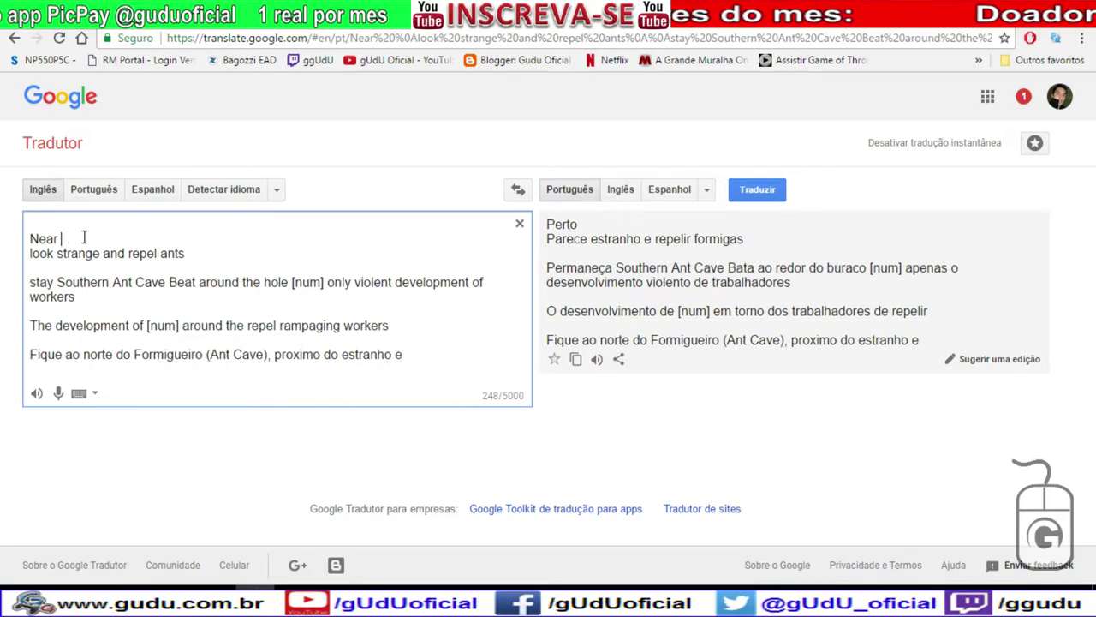
{"action": "key", "text": "BackSpace"}
{"action": "left_click", "coordinate": [134, 239]}
{"action": "key", "text": "Return"}
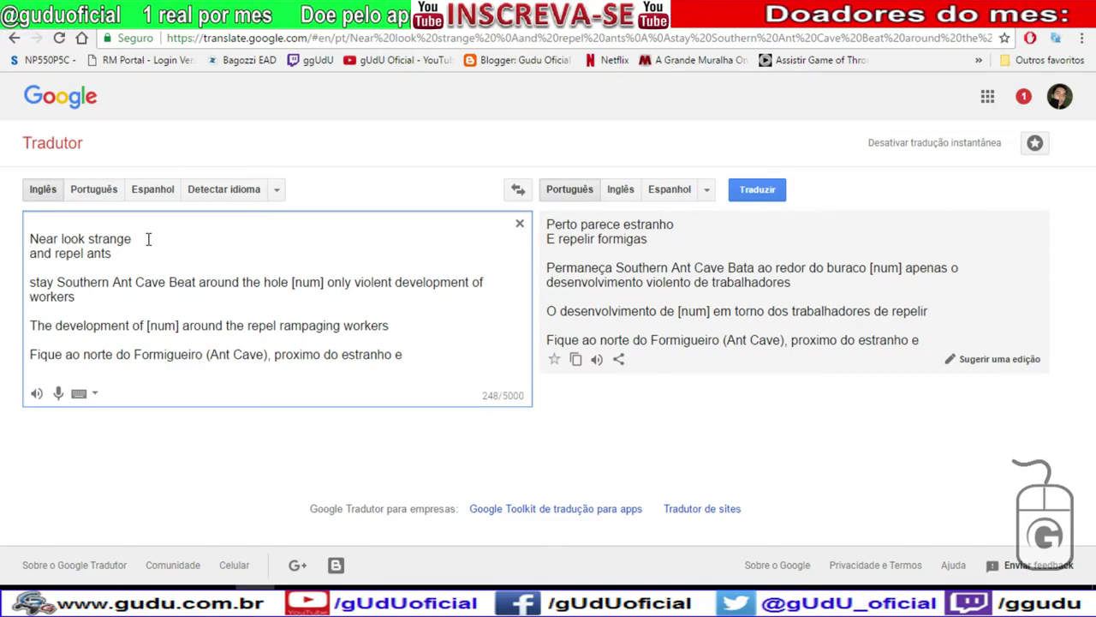
{"action": "key", "text": "Delete"}
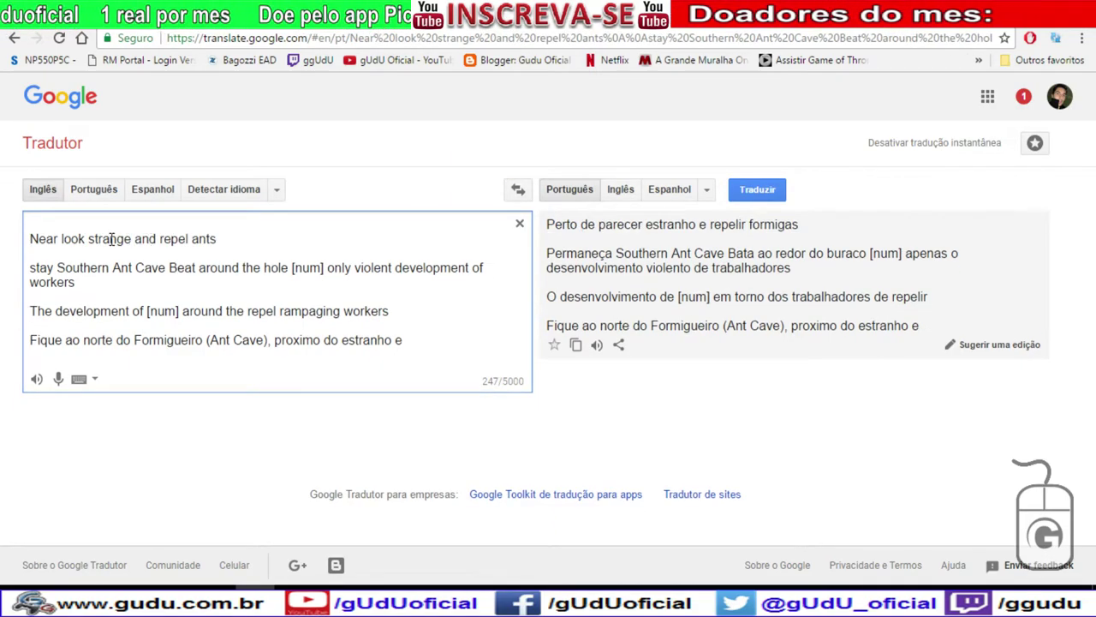
Look up the definitions and Portuguese translations of "look" and "Near" from the first English sentence.
{"action": "double_click", "coordinate": [72, 239]}
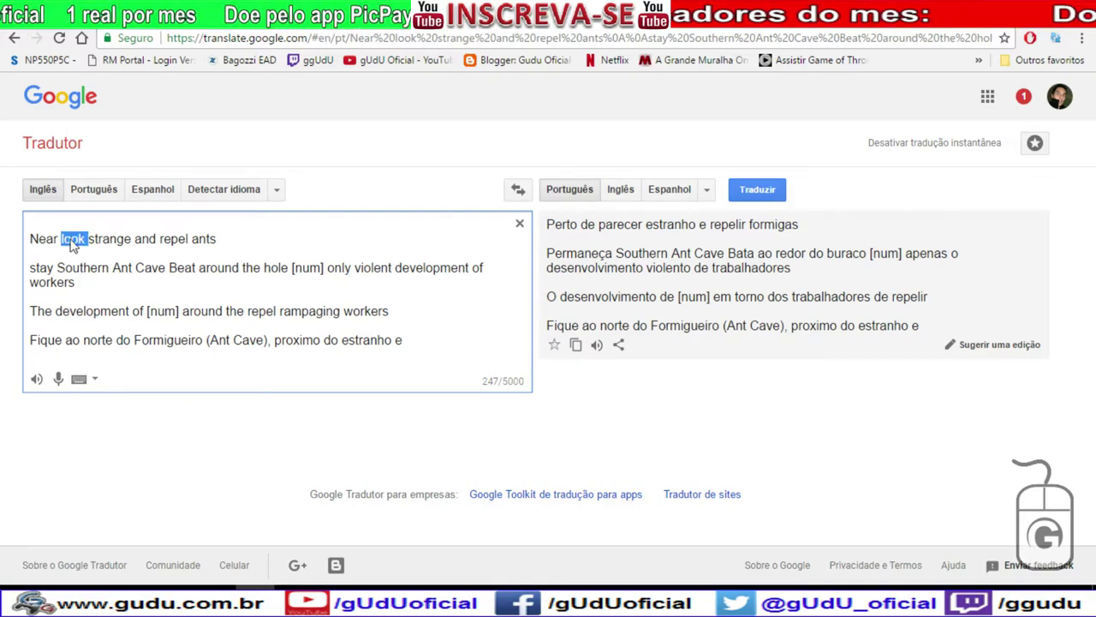
{"action": "scroll", "coordinate": [132, 260], "scroll_direction": "down", "scroll_amount": 2}
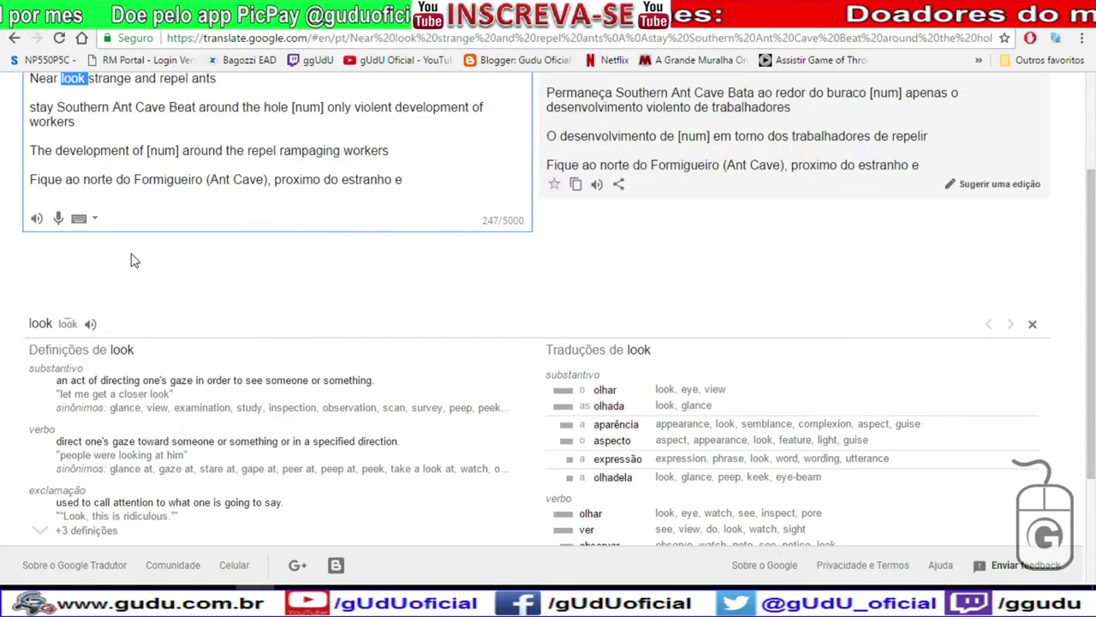
{"action": "scroll", "coordinate": [133, 261], "scroll_direction": "up", "scroll_amount": 2}
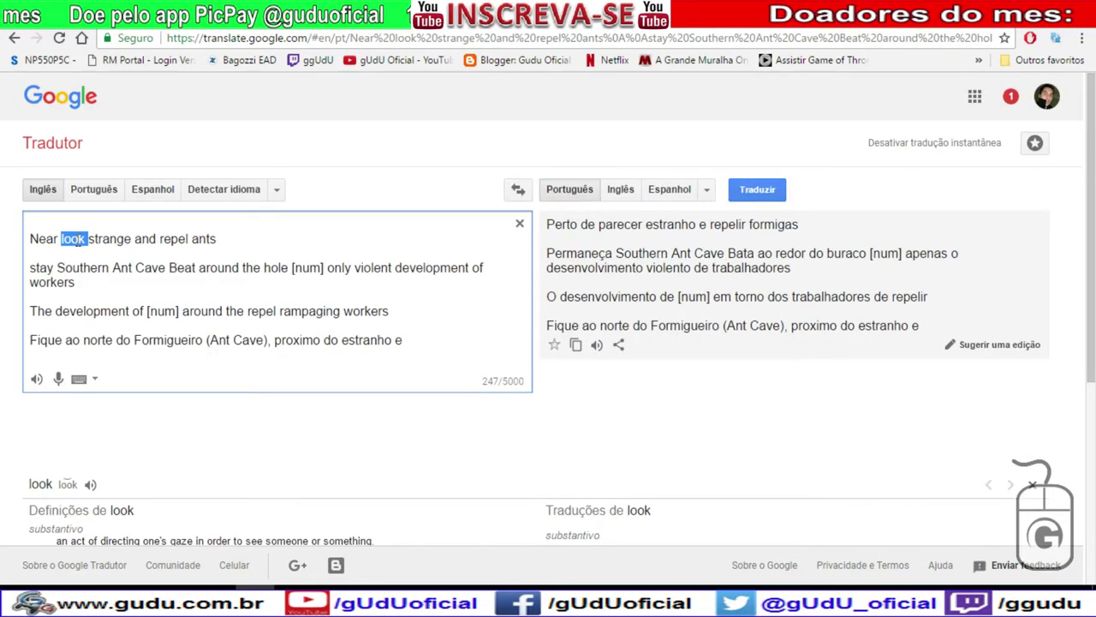
{"action": "double_click", "coordinate": [43, 239]}
{"action": "scroll", "coordinate": [167, 389], "scroll_direction": "down", "scroll_amount": 1}
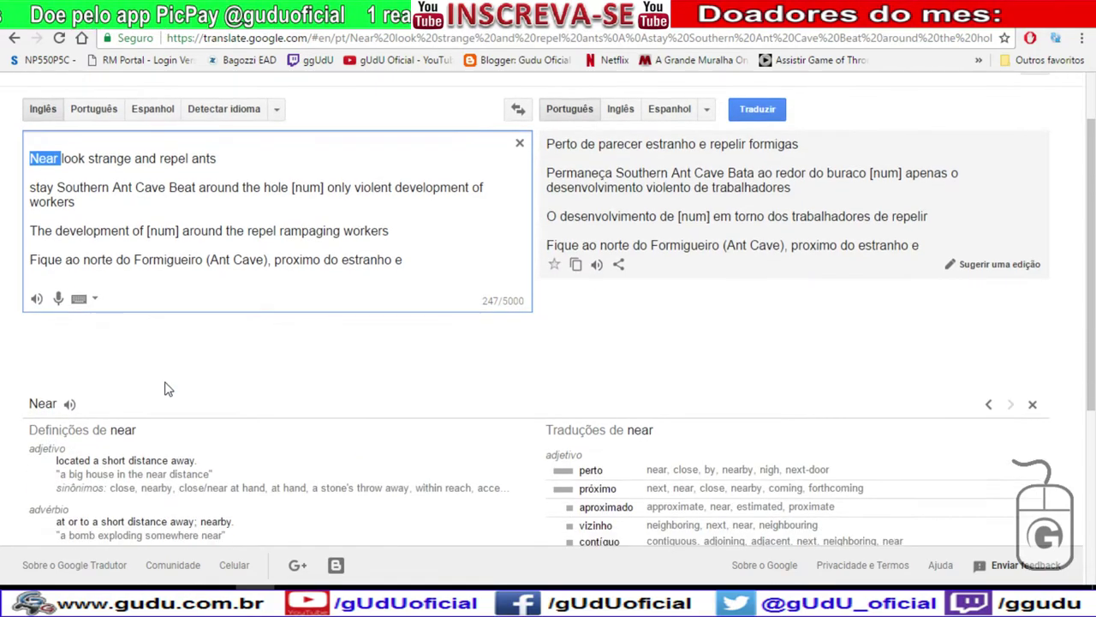
{"action": "scroll", "coordinate": [168, 388], "scroll_direction": "down", "scroll_amount": 1}
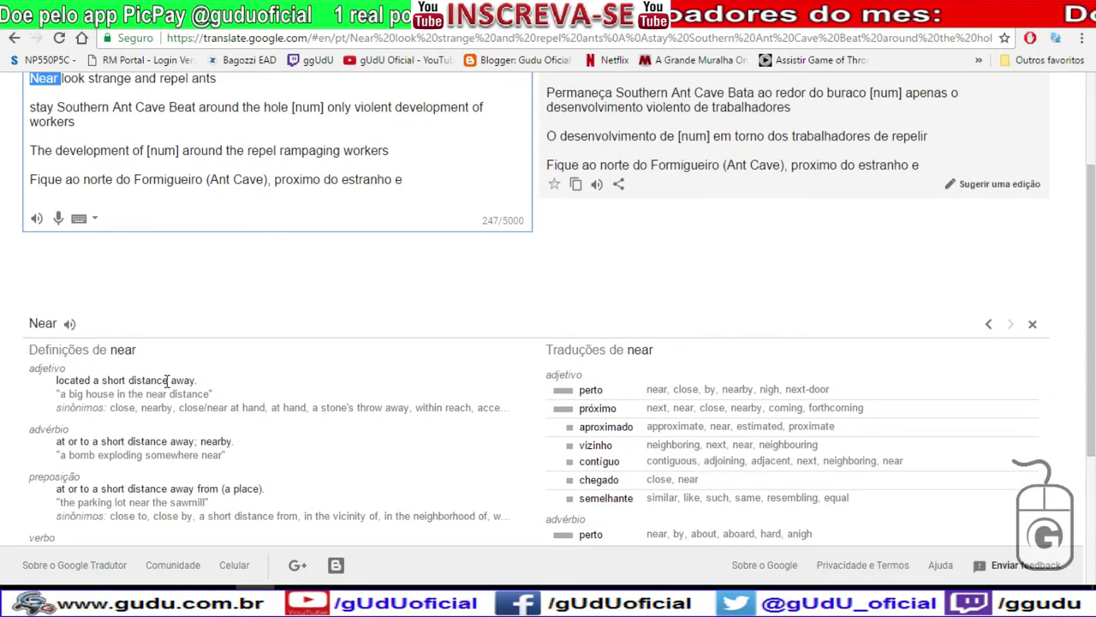
{"action": "scroll", "coordinate": [166, 382], "scroll_direction": "down", "scroll_amount": 1}
{"action": "scroll", "coordinate": [168, 385], "scroll_direction": "down", "scroll_amount": 1}
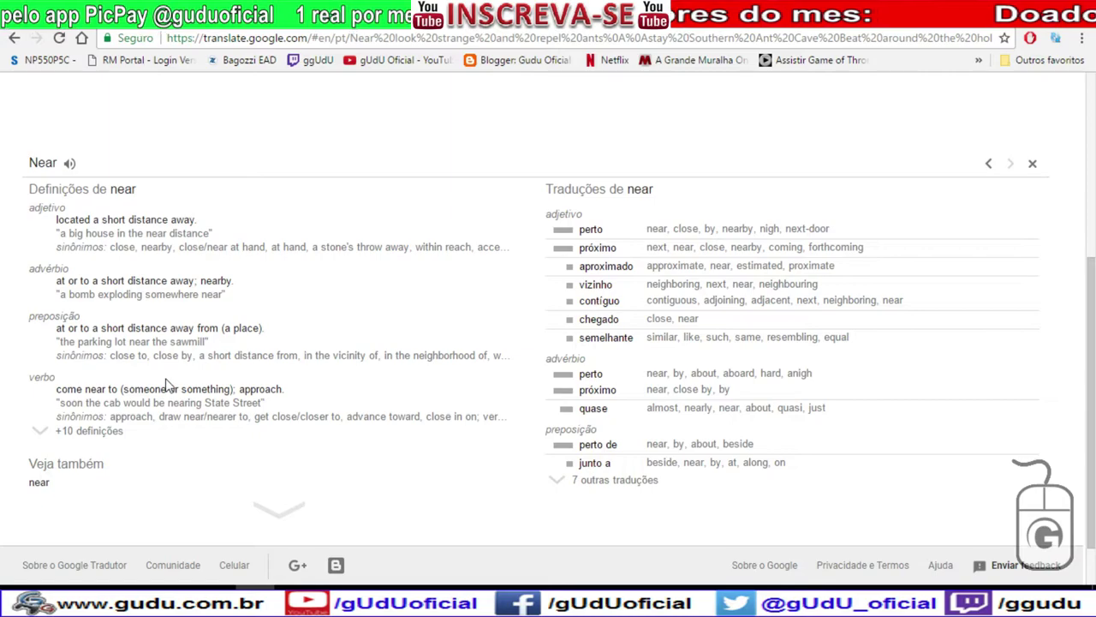
{"action": "scroll", "coordinate": [168, 385], "scroll_direction": "up", "scroll_amount": 4}
Try breaking the first English sentence after "look", and rejoin it.
{"action": "left_click", "coordinate": [35, 238]}
{"action": "left_click", "coordinate": [89, 239]}
{"action": "key", "text": "Return"}
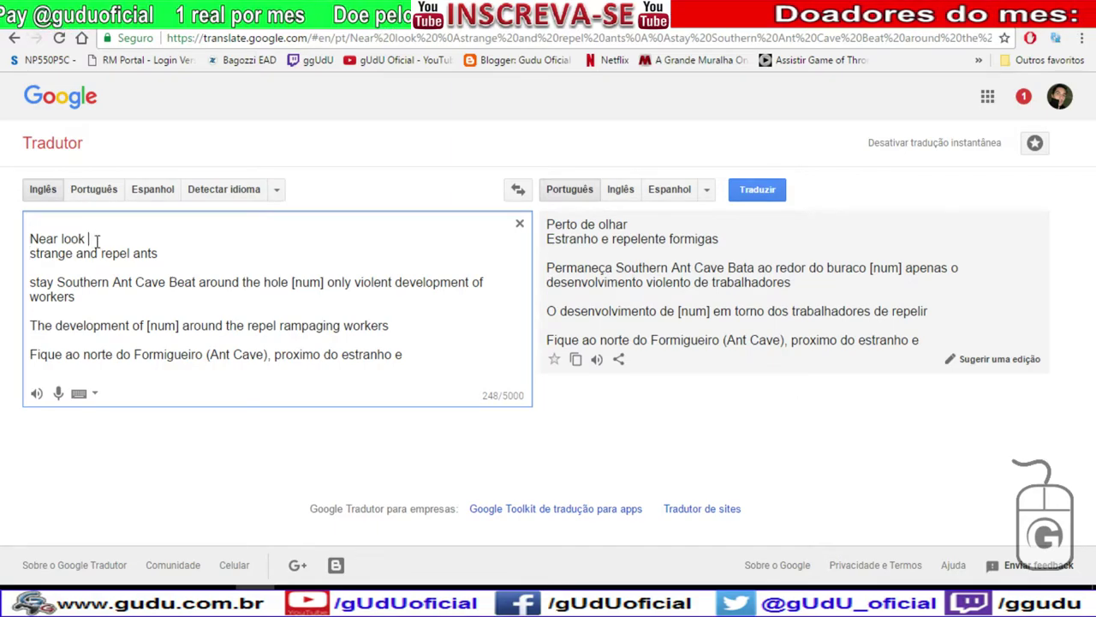
{"action": "key", "text": "BackSpace"}
Look up the definitions and Portuguese translations of "strange".
{"action": "double_click", "coordinate": [110, 242]}
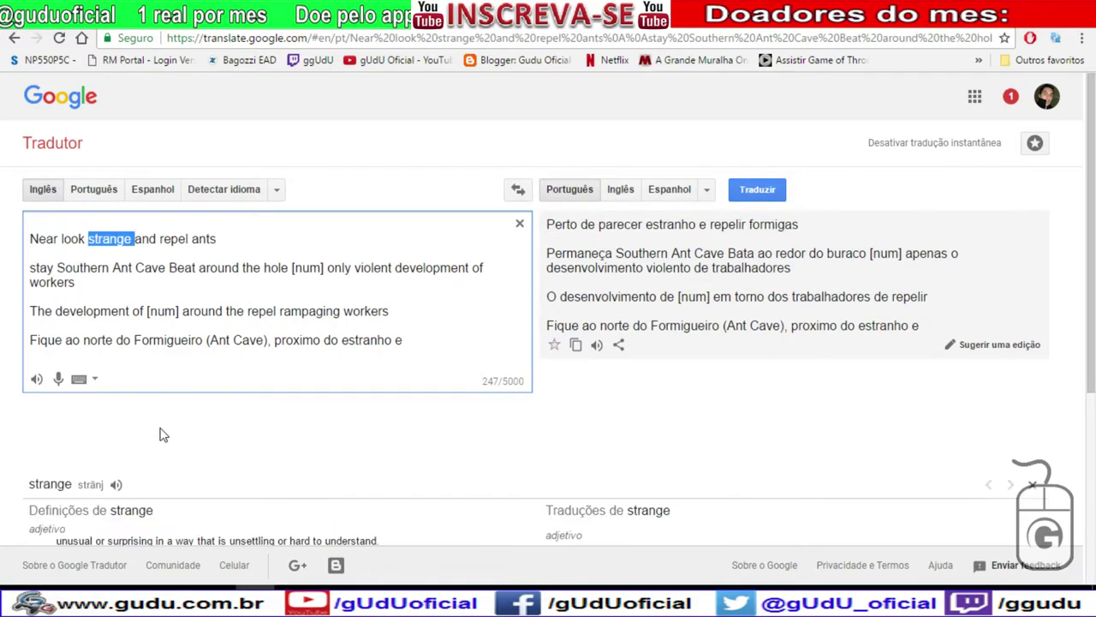
{"action": "scroll", "coordinate": [167, 420], "scroll_direction": "down", "scroll_amount": 2}
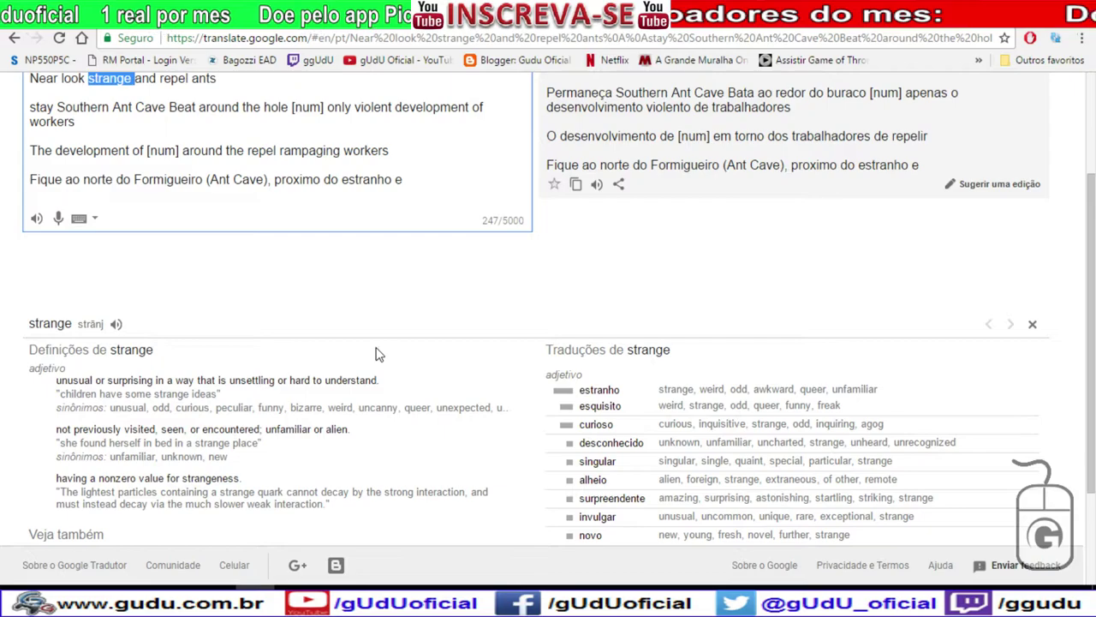
{"action": "scroll", "coordinate": [375, 354], "scroll_direction": "down", "scroll_amount": 1}
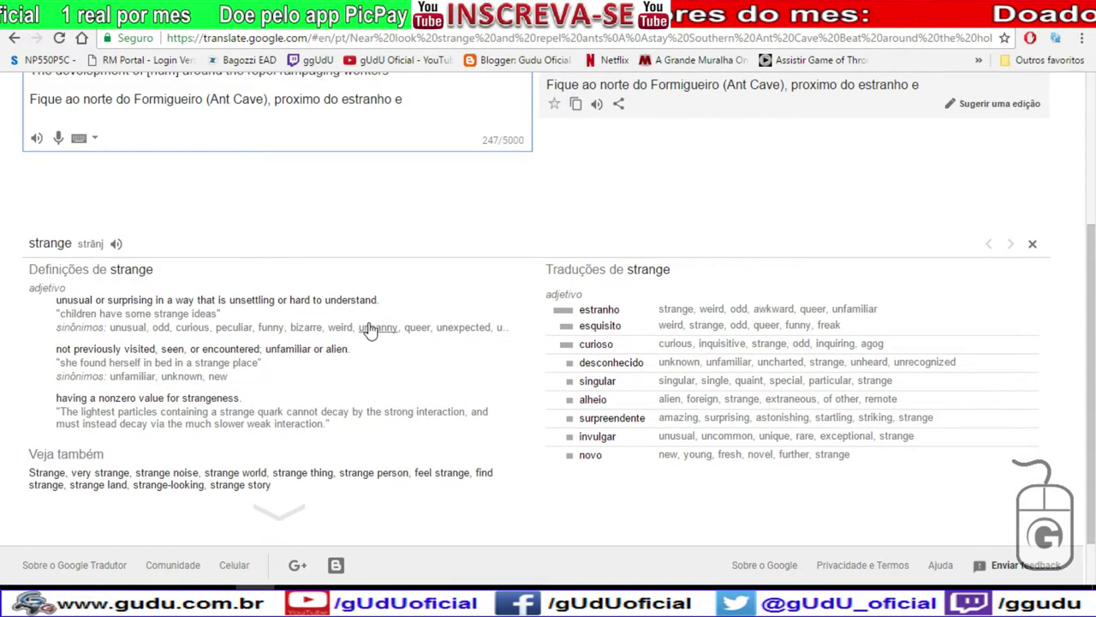
{"action": "scroll", "coordinate": [368, 330], "scroll_direction": "up", "scroll_amount": 3}
Try separating "and repel ants" onto its own line again, and restore the single line.
{"action": "left_click", "coordinate": [134, 239]}
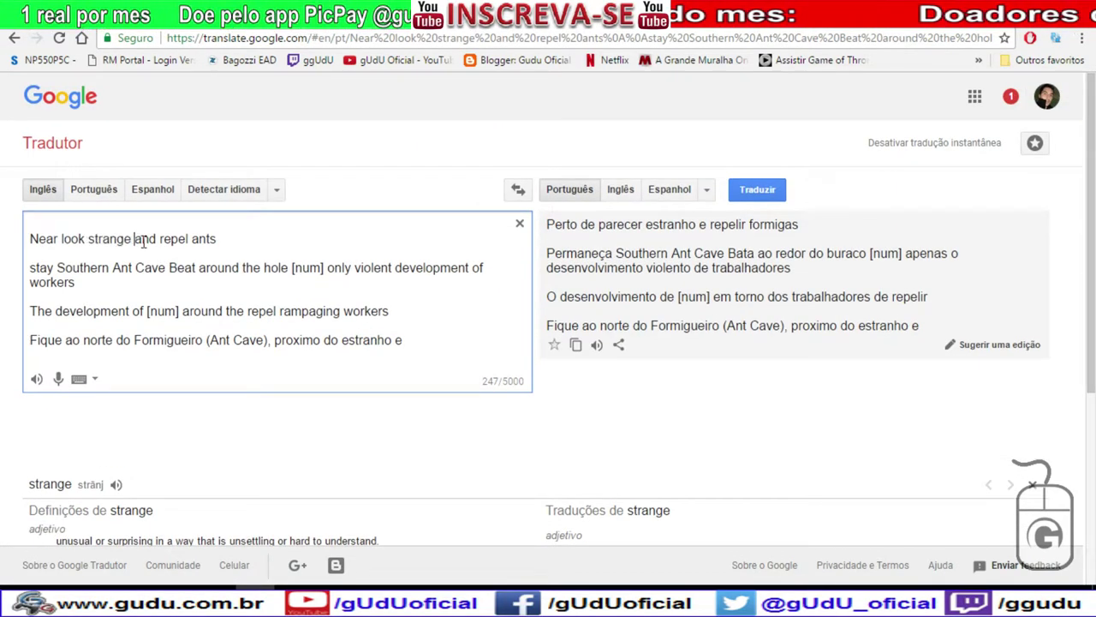
{"action": "key", "text": "Return"}
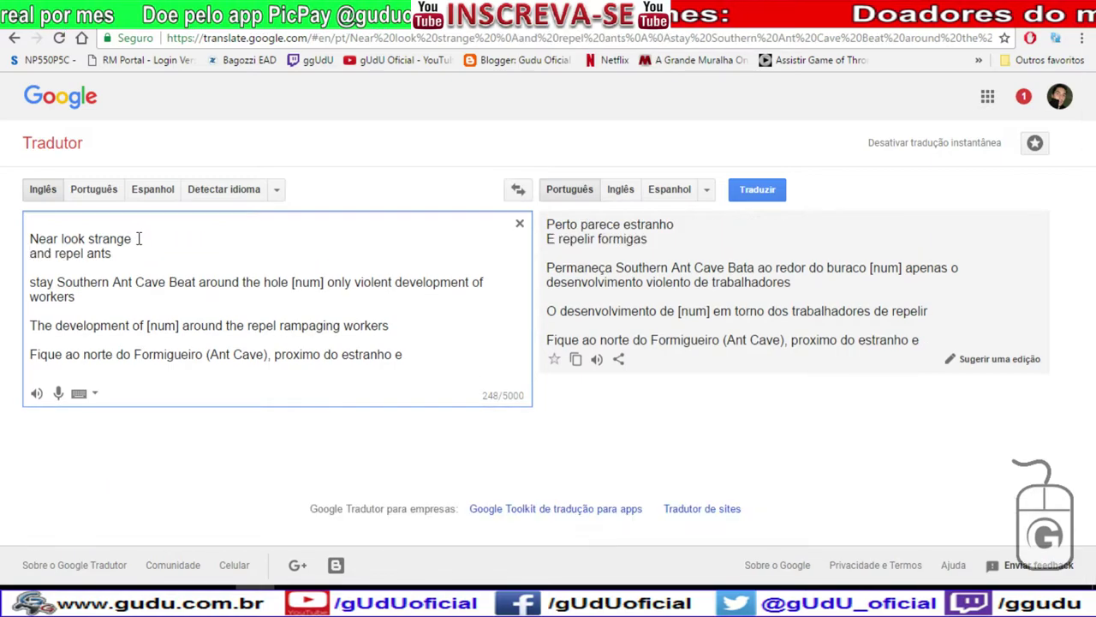
{"action": "key", "text": "BackSpace"}
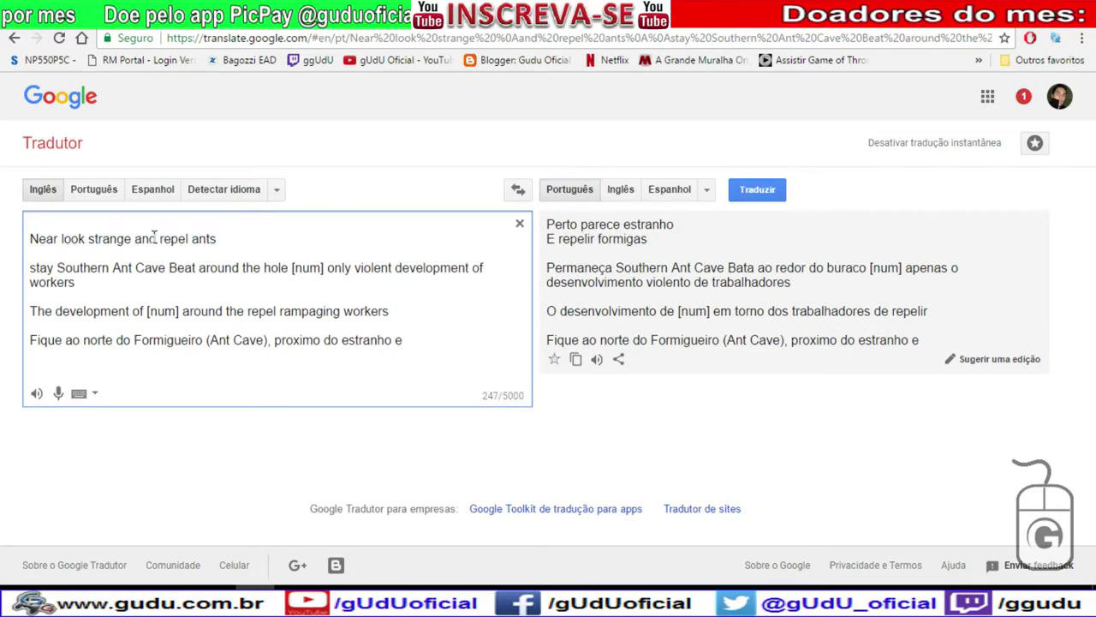
Copy "Near look strange and repel ants" into Baidu Translate as a new first line above the Chinese text.
{"action": "left_click_drag", "start_coordinate": [224, 239], "coordinate": [15, 248]}
{"action": "key", "text": "ctrl+c"}
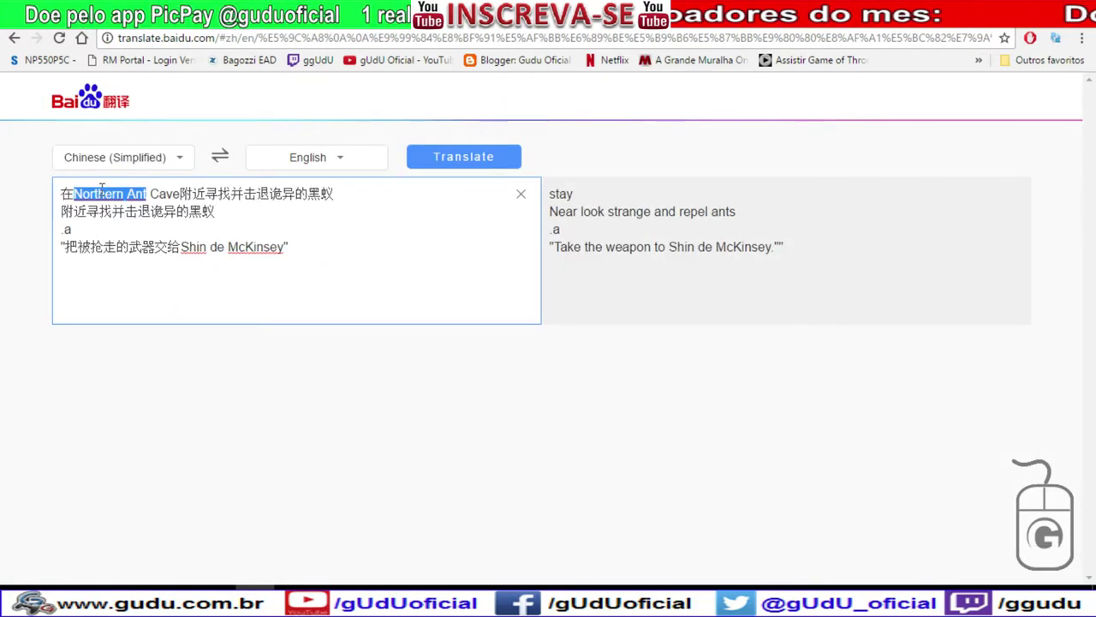
{"action": "key", "text": "Home"}
{"action": "key", "text": "Return"}
{"action": "key", "text": "Up"}
{"action": "key", "text": "ctrl+v"}
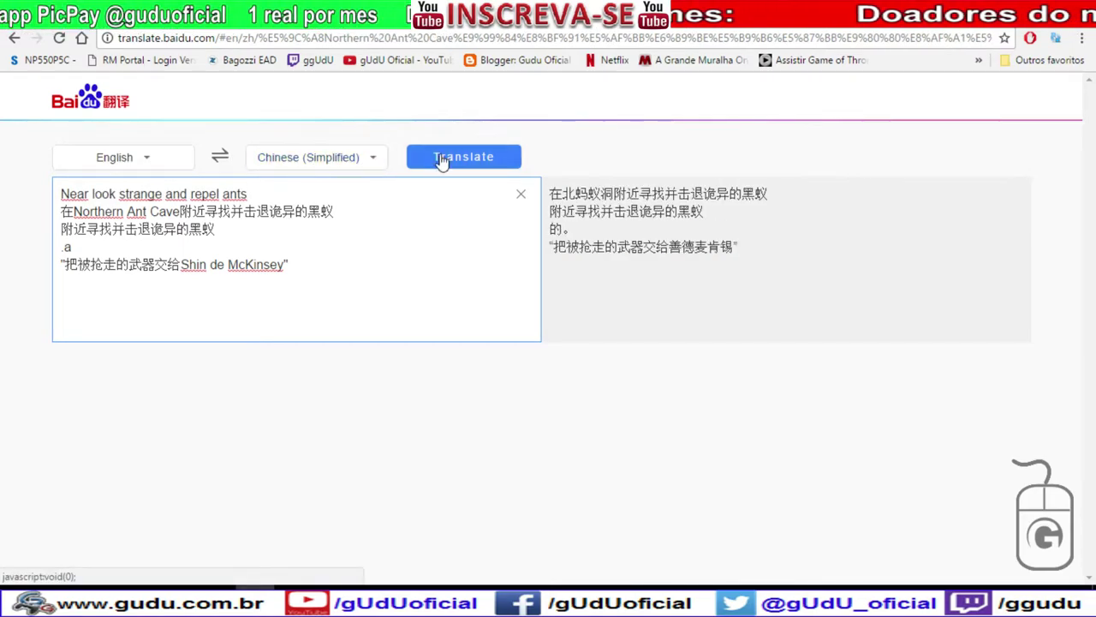
Set Baidu Translate's target language to Portuguese and translate the text.
{"action": "left_click", "coordinate": [376, 160]}
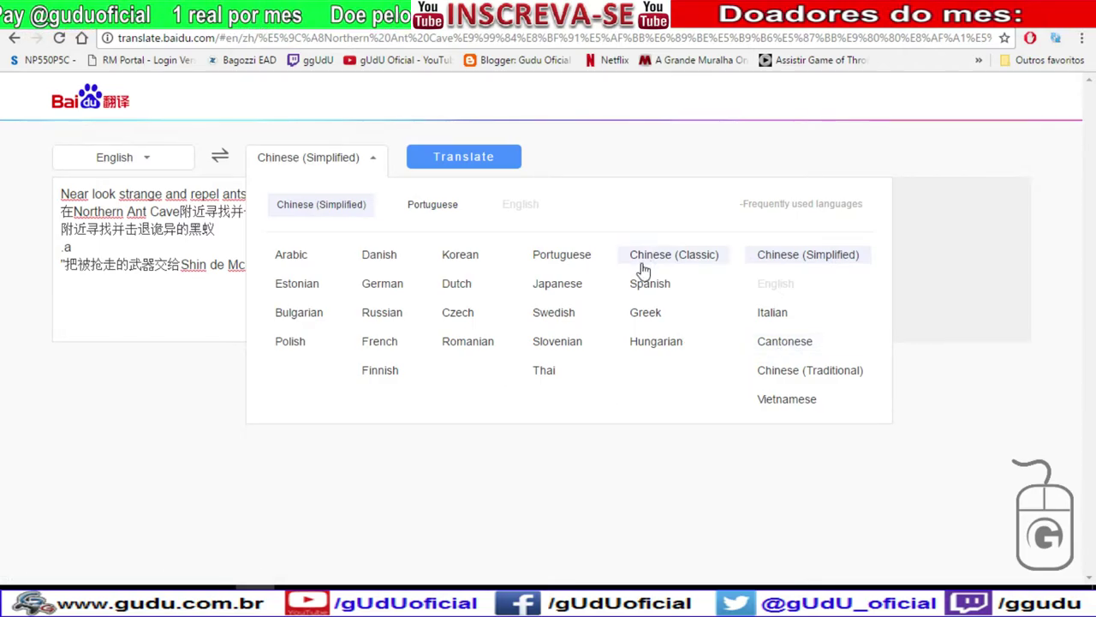
{"action": "left_click", "coordinate": [559, 255]}
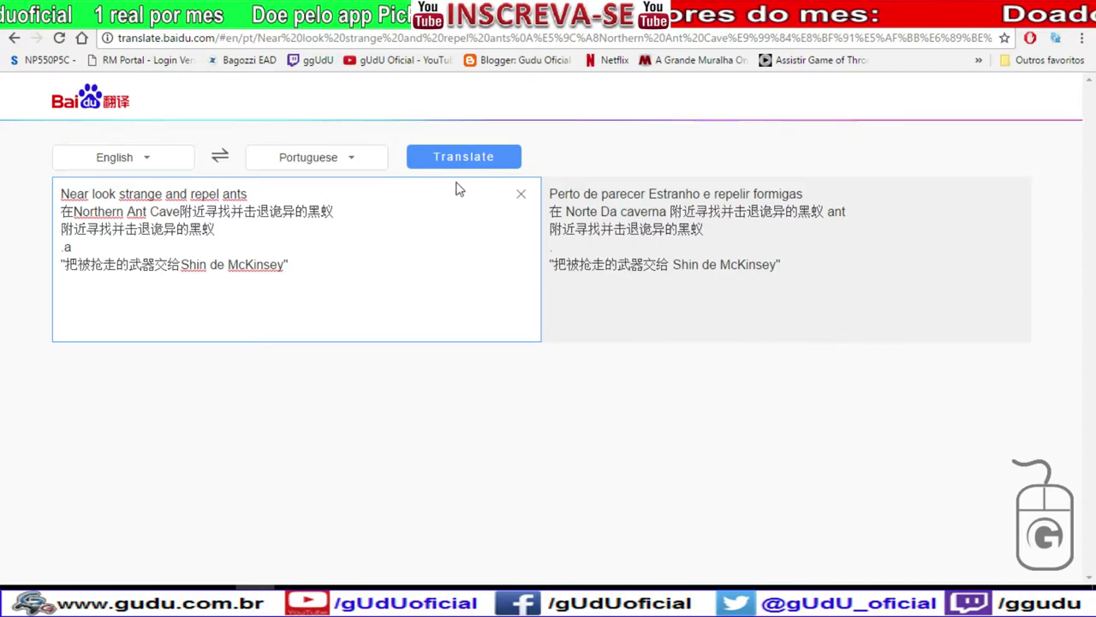
{"action": "left_click", "coordinate": [479, 166]}
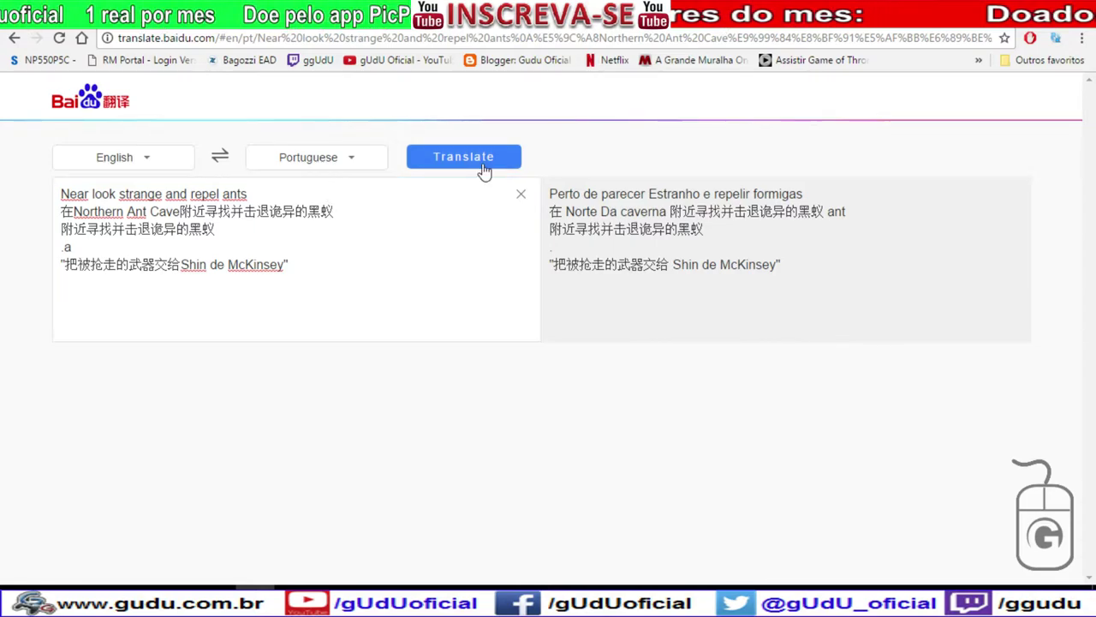
{"action": "left_click", "coordinate": [401, 263]}
{"action": "left_click", "coordinate": [435, 170]}
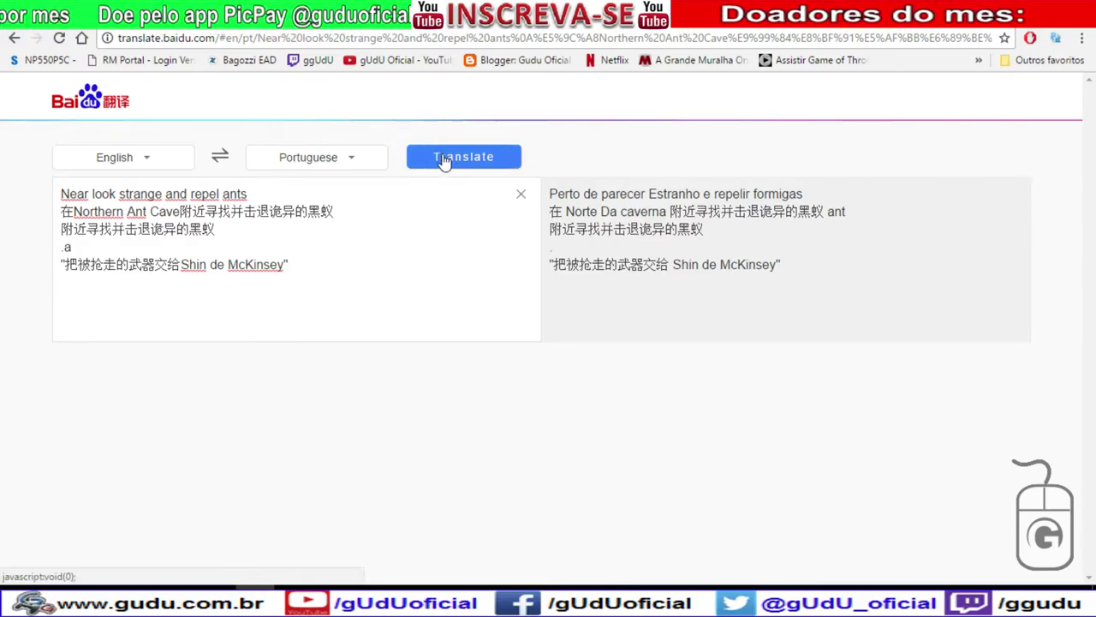
Translate the text into Chinese (Simplified), and swap the languages to Chinese (Simplified) to English.
{"action": "left_click", "coordinate": [274, 161]}
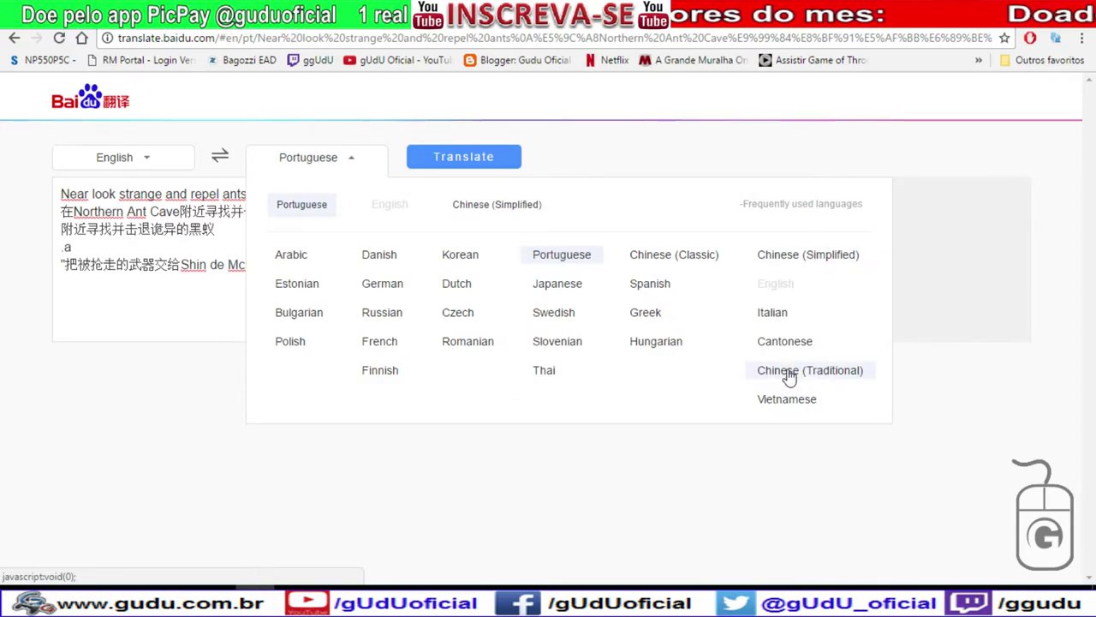
{"action": "left_click", "coordinate": [783, 254]}
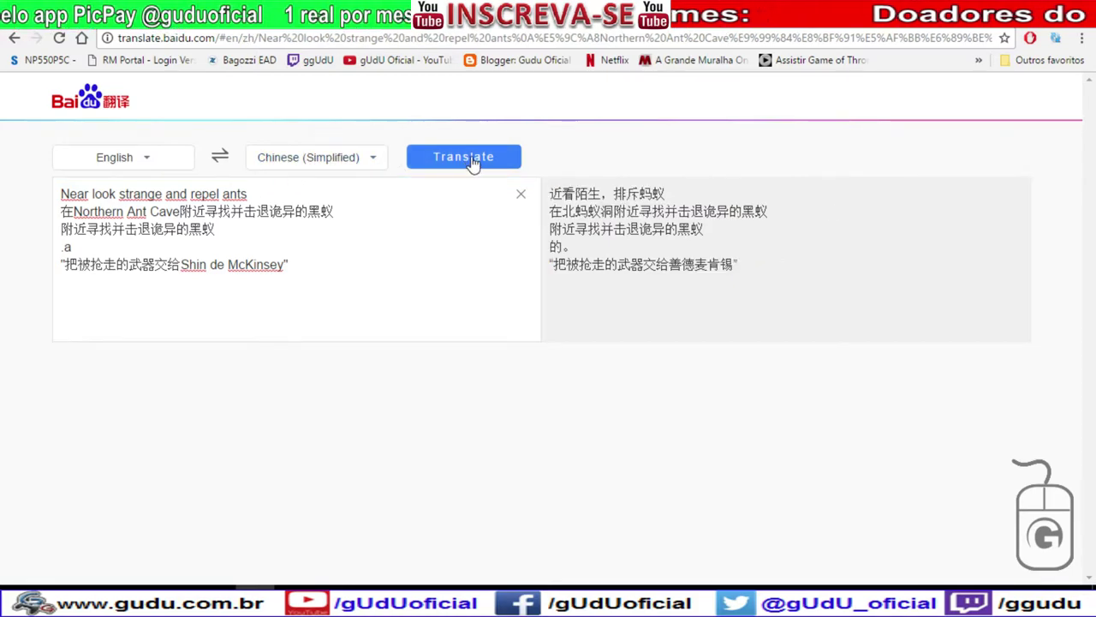
{"action": "left_click", "coordinate": [221, 157]}
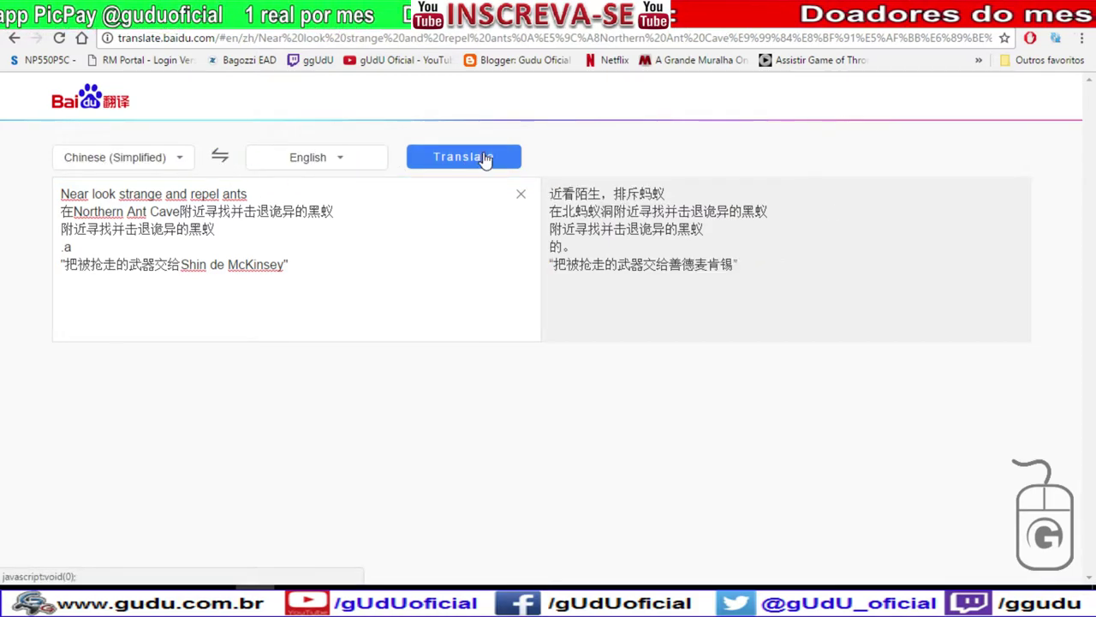
Delete the line "Near look strange and repel ants" from the source text and translate the remaining lines from Simplified Chinese to English.
{"action": "left_click", "coordinate": [435, 158]}
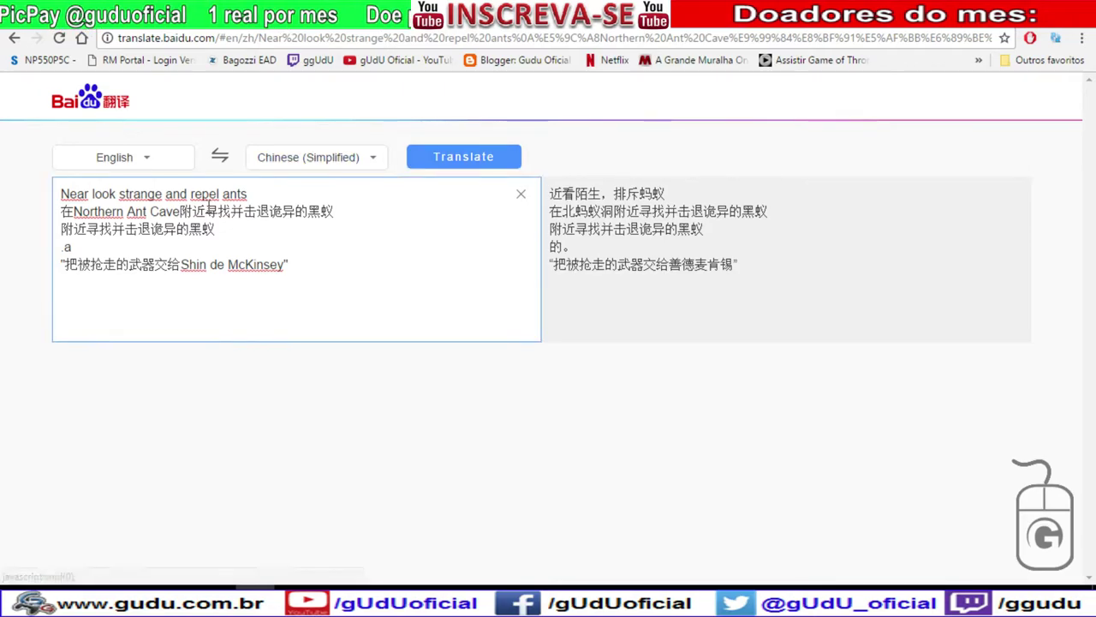
{"action": "left_click_drag", "start_coordinate": [289, 194], "coordinate": [61, 194]}
{"action": "key", "text": "BackSpace"}
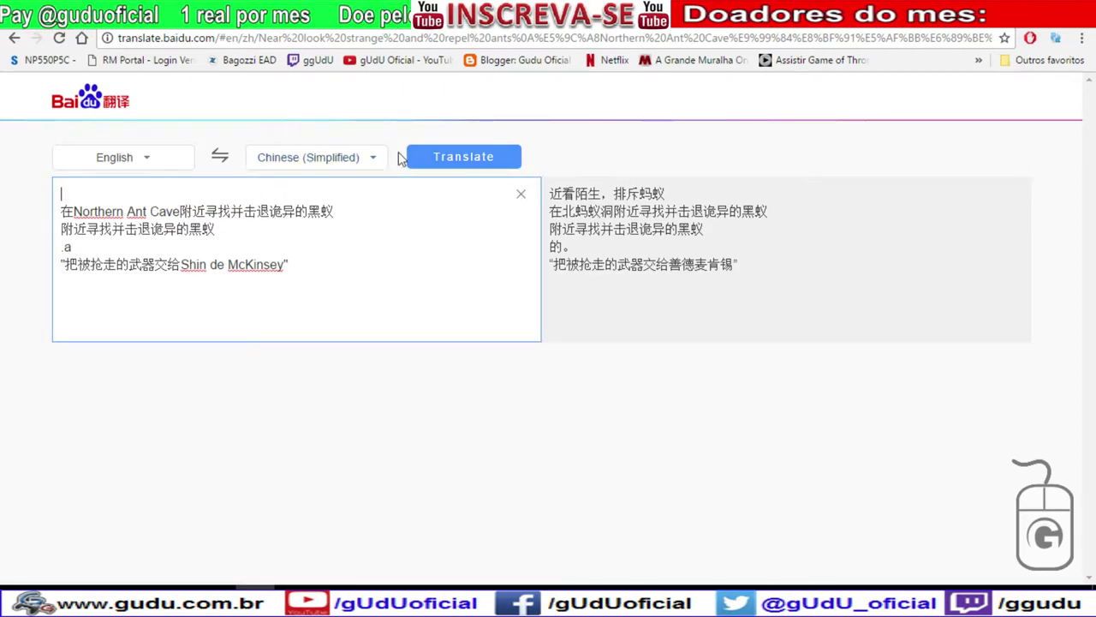
{"action": "left_click", "coordinate": [220, 156]}
{"action": "left_click", "coordinate": [451, 159]}
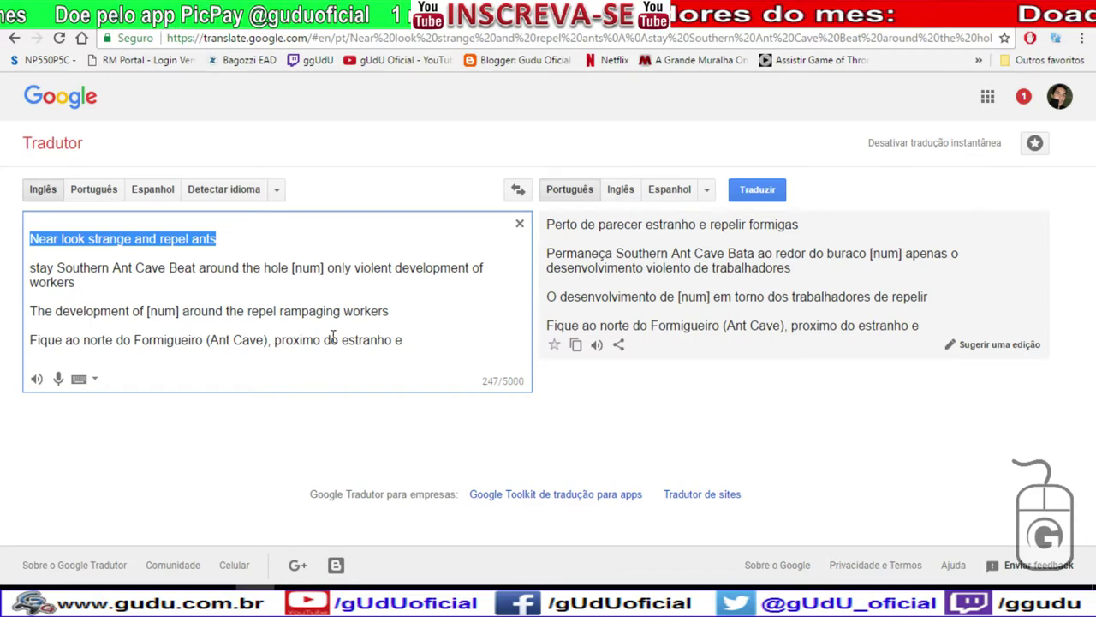
In Google Translate, complete the draft Portuguese sentence on the last source line with "repelir as formigas".
{"action": "left_click", "coordinate": [402, 341]}
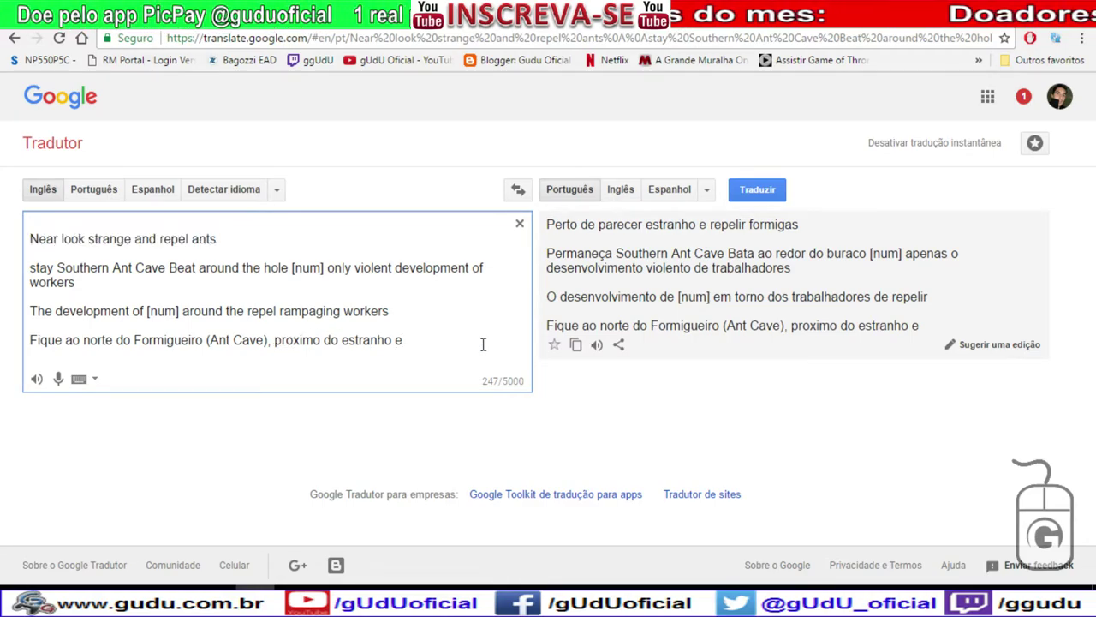
{"action": "type", "text": "repe"}
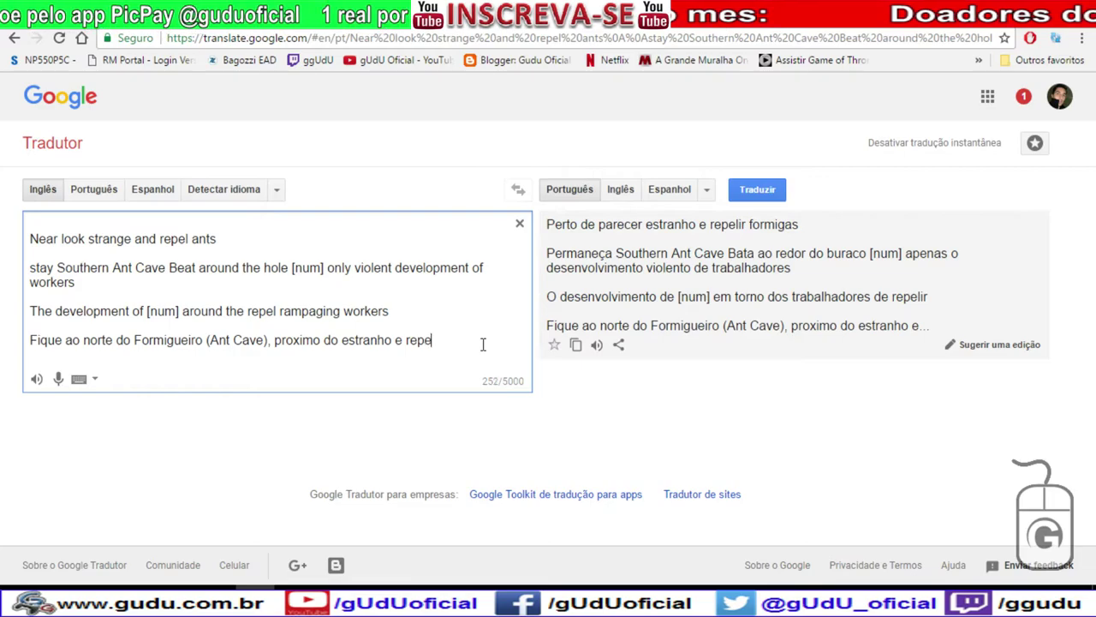
{"action": "type", "text": "lir as "}
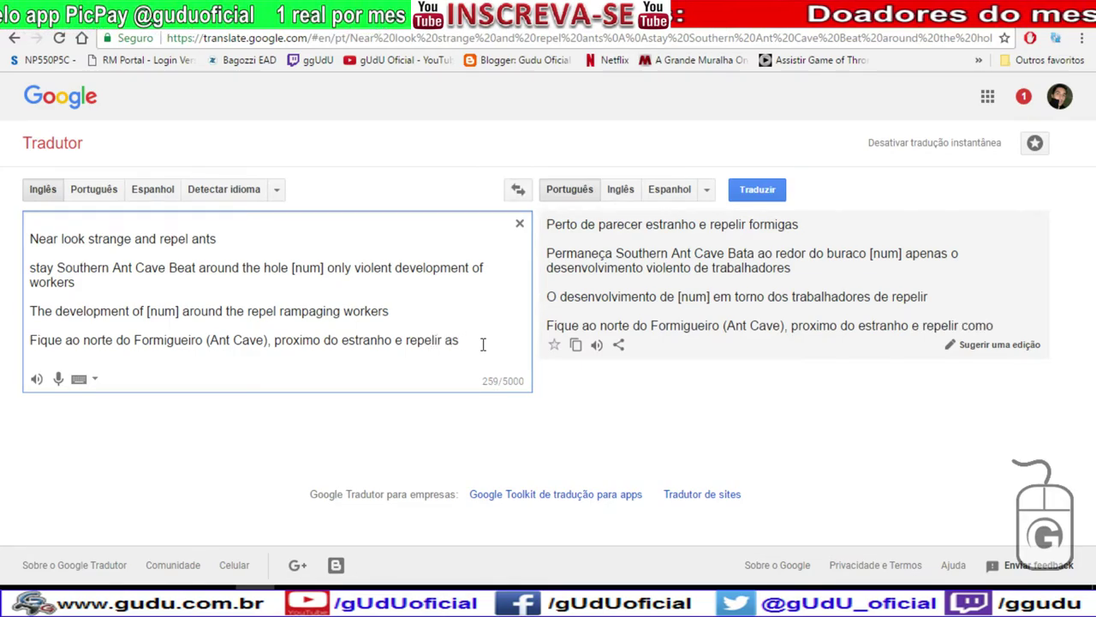
{"action": "type", "text": "formigas"}
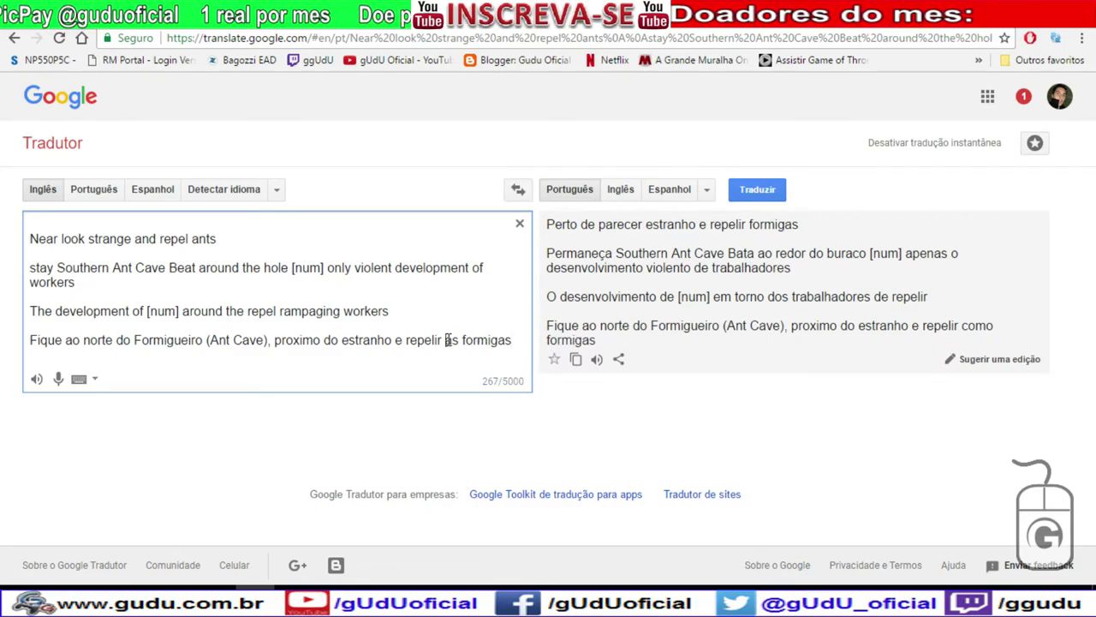
{"action": "double_click", "coordinate": [451, 340]}
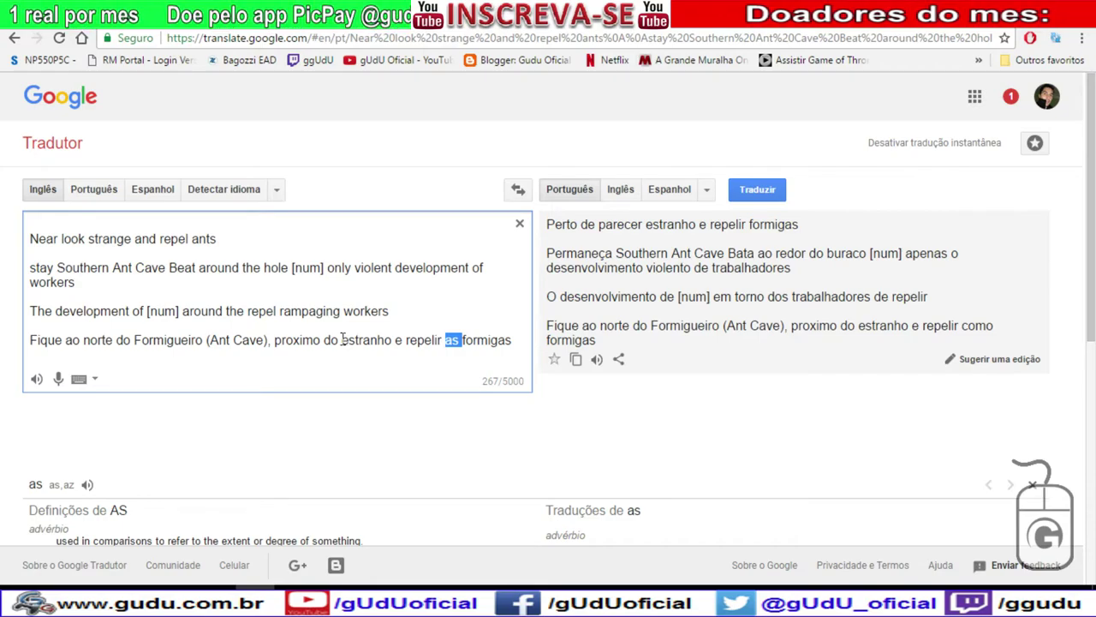
{"action": "left_click", "coordinate": [463, 342]}
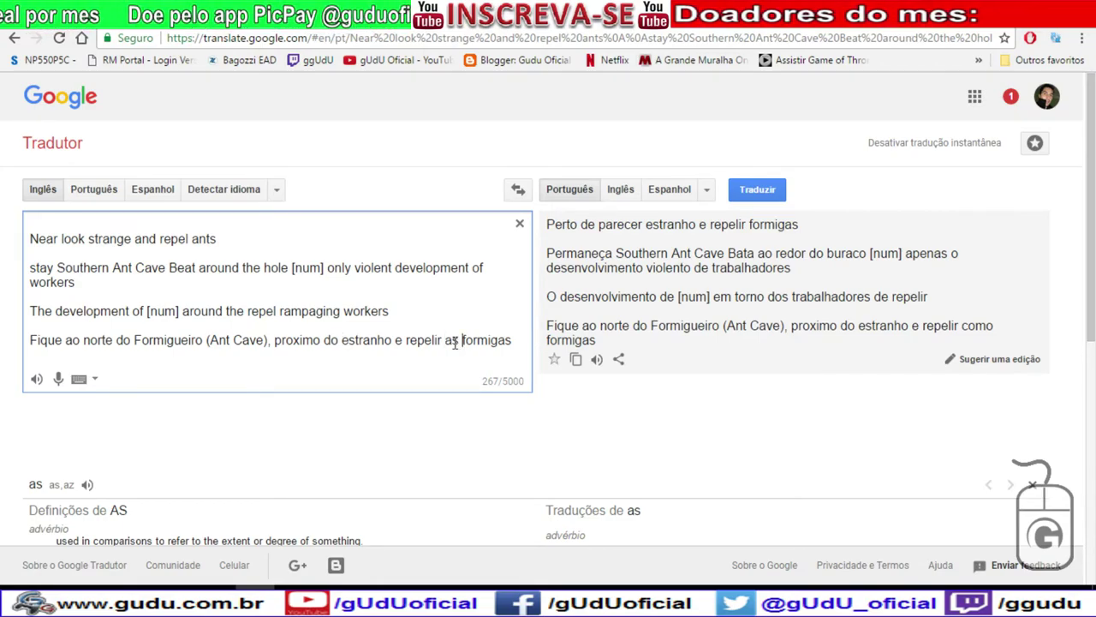
{"action": "left_click_drag", "start_coordinate": [518, 341], "coordinate": [30, 340]}
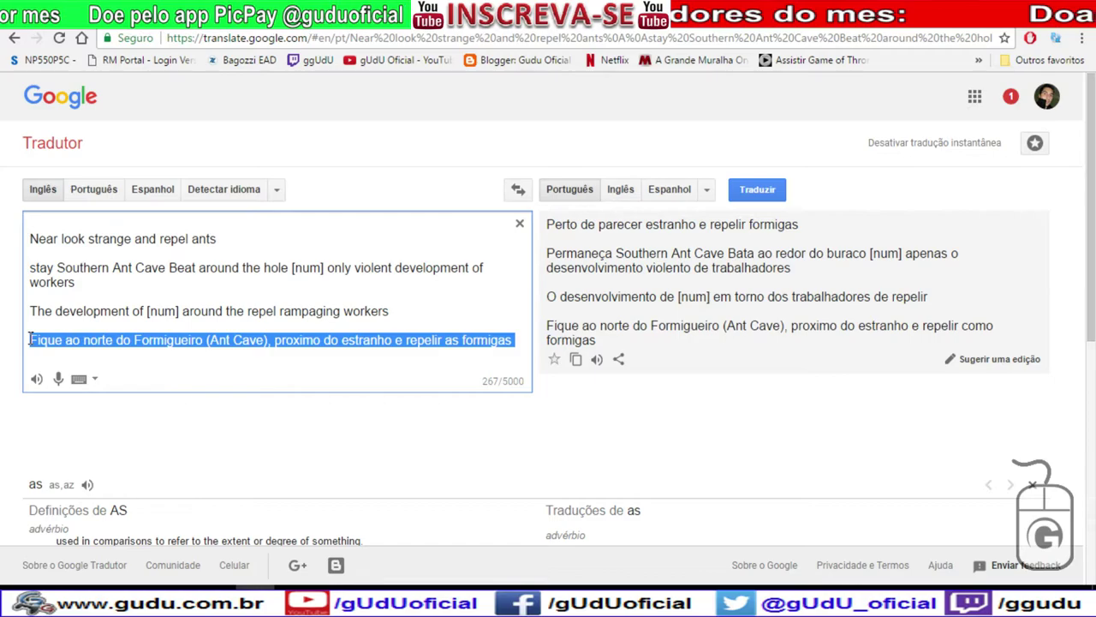
Split the first English sentence into "Near look", "strange" and "and repel ants", separated by blank lines.
{"action": "left_click", "coordinate": [86, 240]}
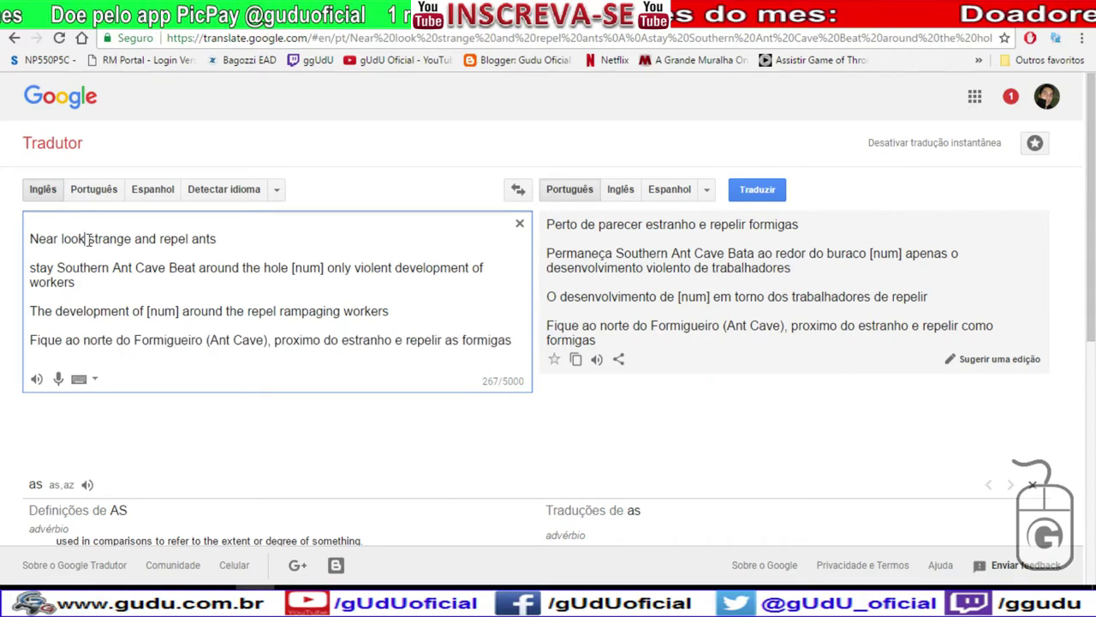
{"action": "key", "text": "Return"}
{"action": "key", "text": "Return"}
{"action": "left_click", "coordinate": [79, 267]}
{"action": "key", "text": "Return"}
{"action": "key", "text": "Return"}
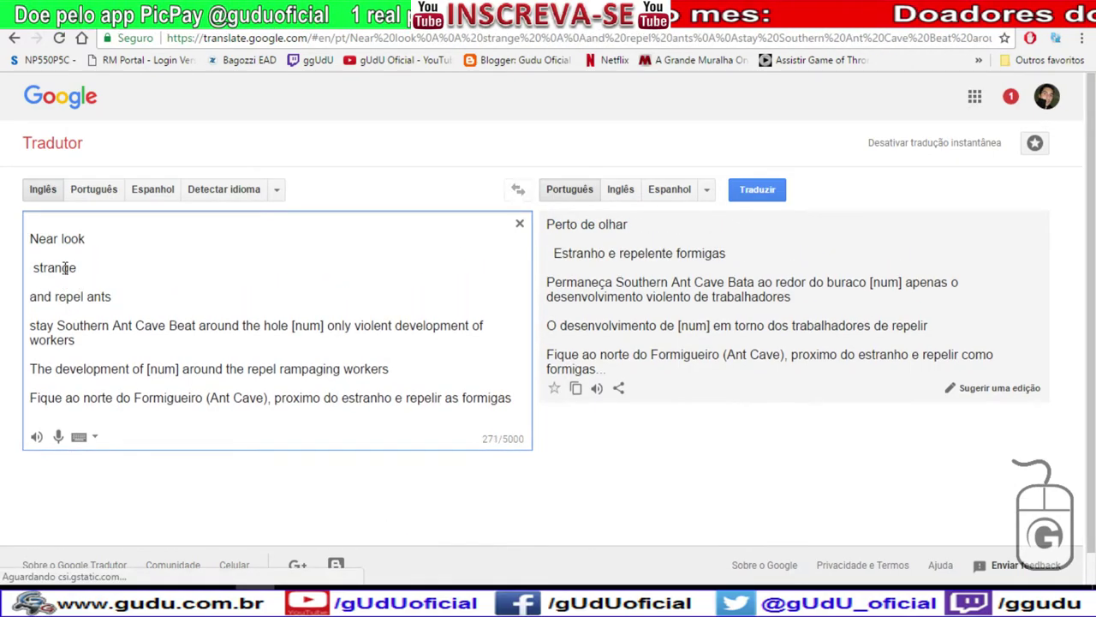
Look up the word "strange" and examine its English definitions, synonyms and Portuguese translations.
{"action": "double_click", "coordinate": [54, 267]}
{"action": "scroll", "coordinate": [525, 308], "scroll_direction": "down", "scroll_amount": 2}
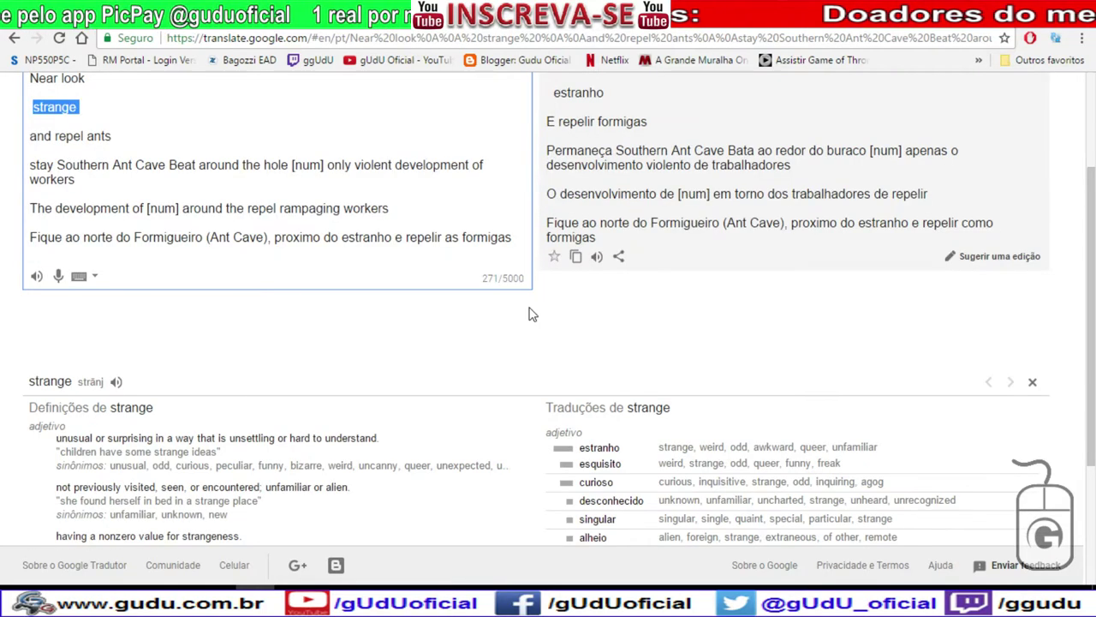
{"action": "scroll", "coordinate": [531, 313], "scroll_direction": "down", "scroll_amount": 1}
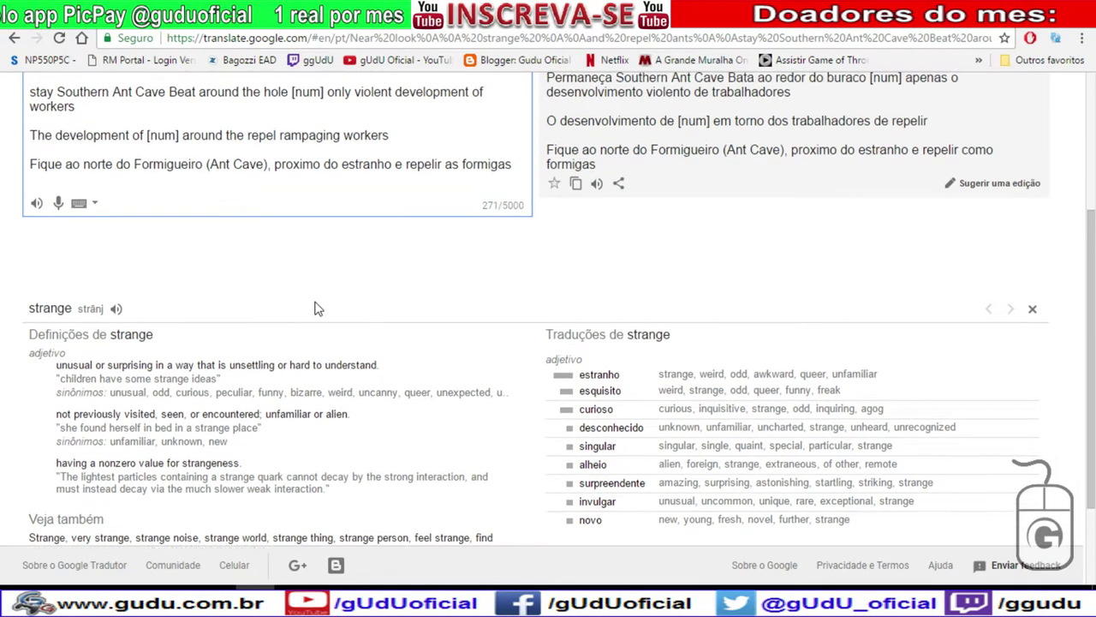
{"action": "scroll", "coordinate": [317, 309], "scroll_direction": "up", "scroll_amount": 1}
{"action": "scroll", "coordinate": [349, 351], "scroll_direction": "down", "scroll_amount": 1}
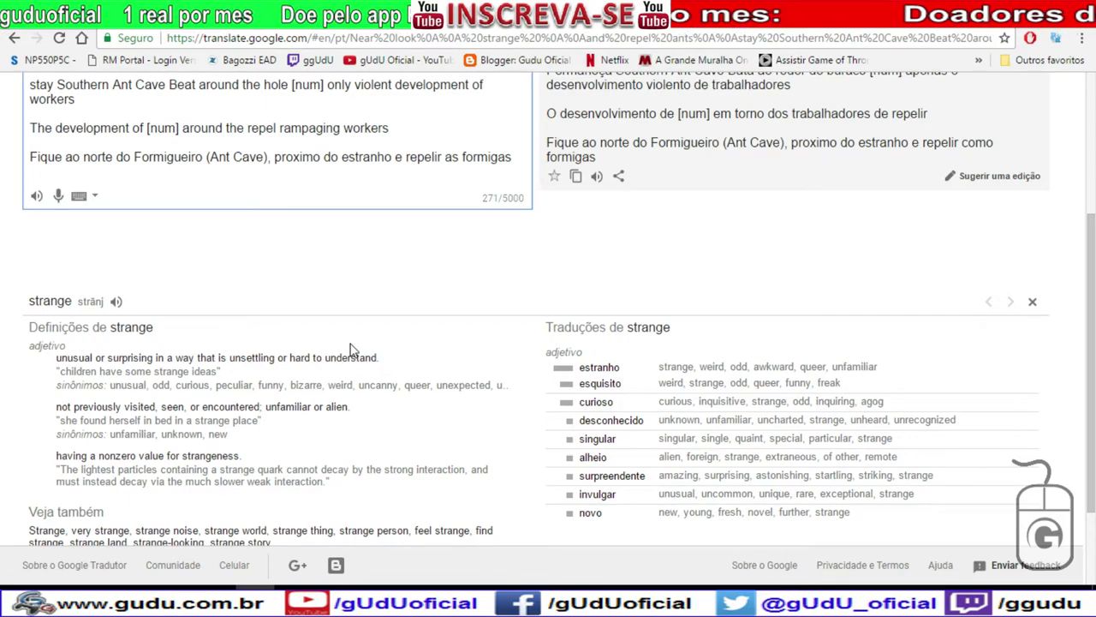
{"action": "scroll", "coordinate": [349, 351], "scroll_direction": "down", "scroll_amount": 1}
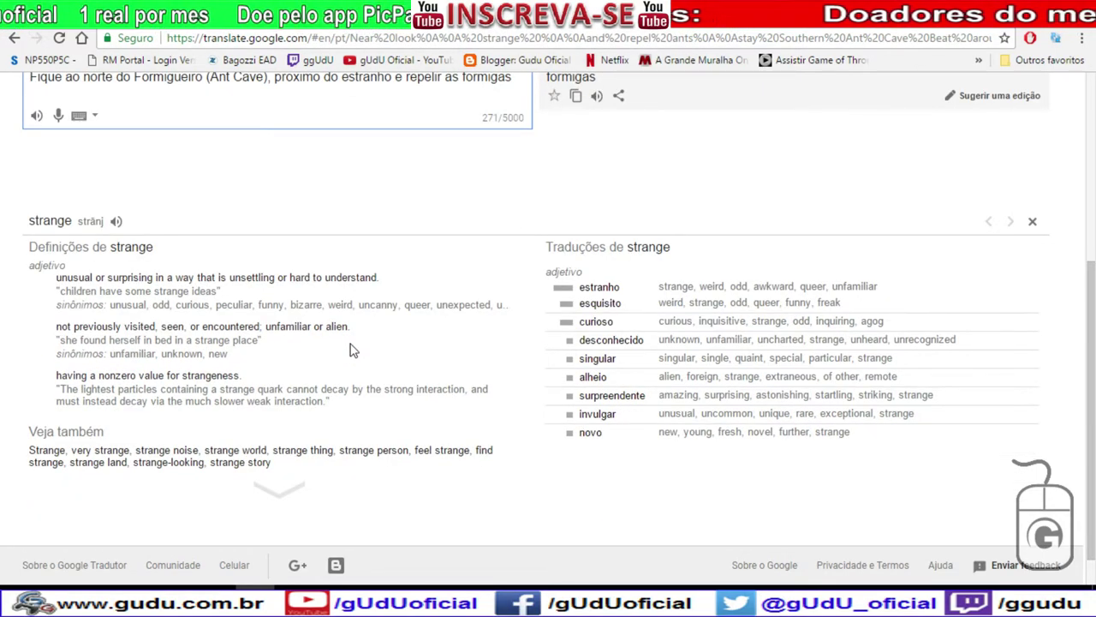
{"action": "scroll", "coordinate": [350, 350], "scroll_direction": "up", "scroll_amount": 3}
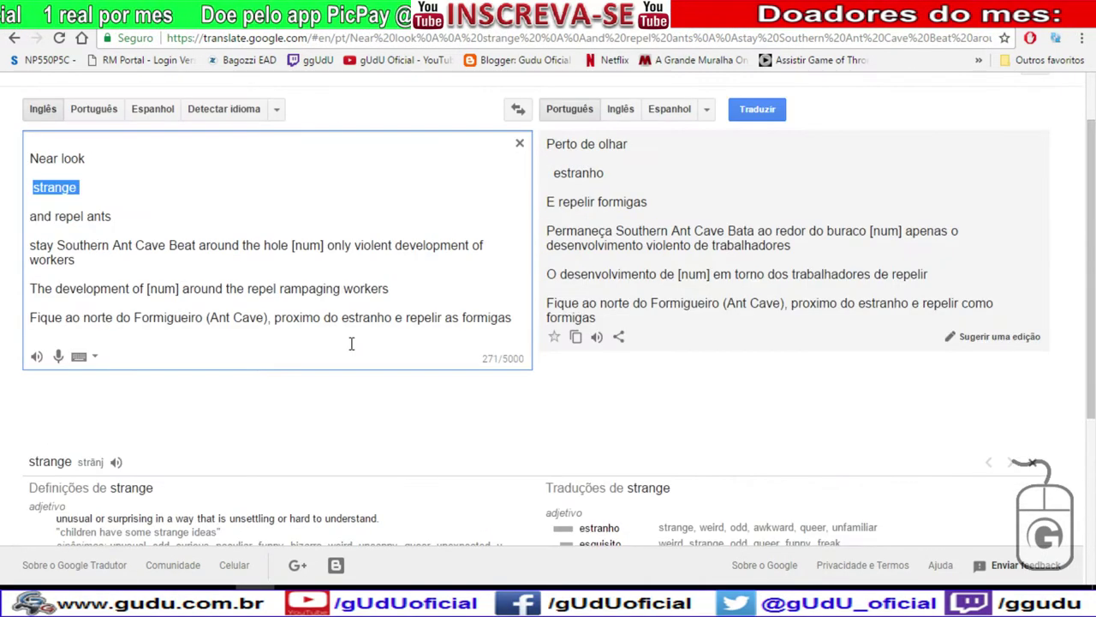
Join "Near look" and "strange" back onto a single line in the source text.
{"action": "left_click", "coordinate": [102, 175]}
{"action": "key", "text": "Delete"}
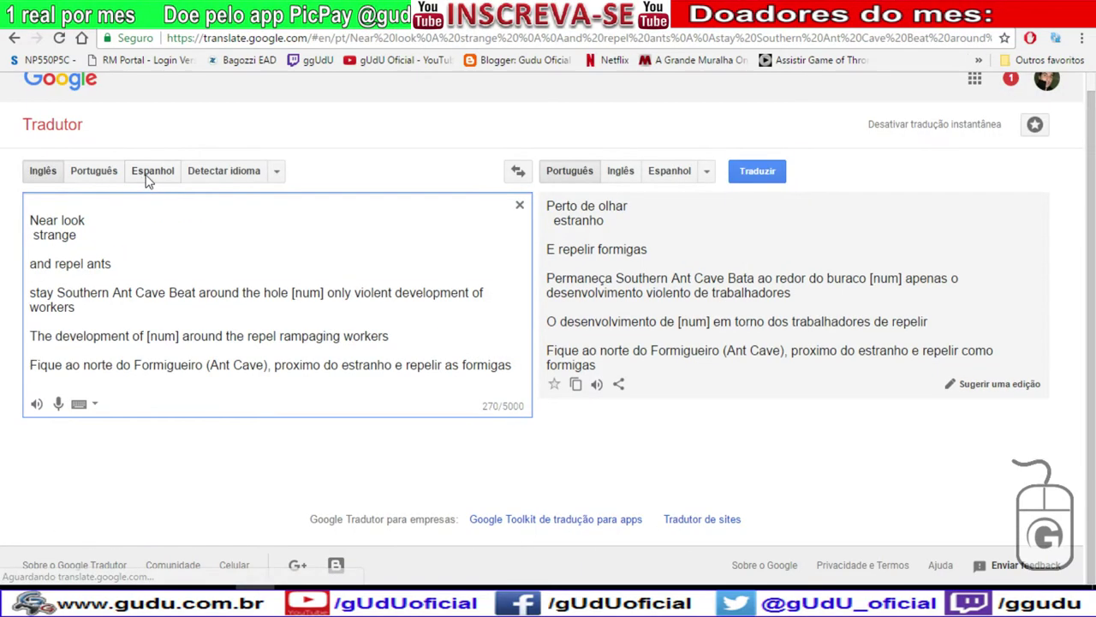
{"action": "key", "text": "Delete"}
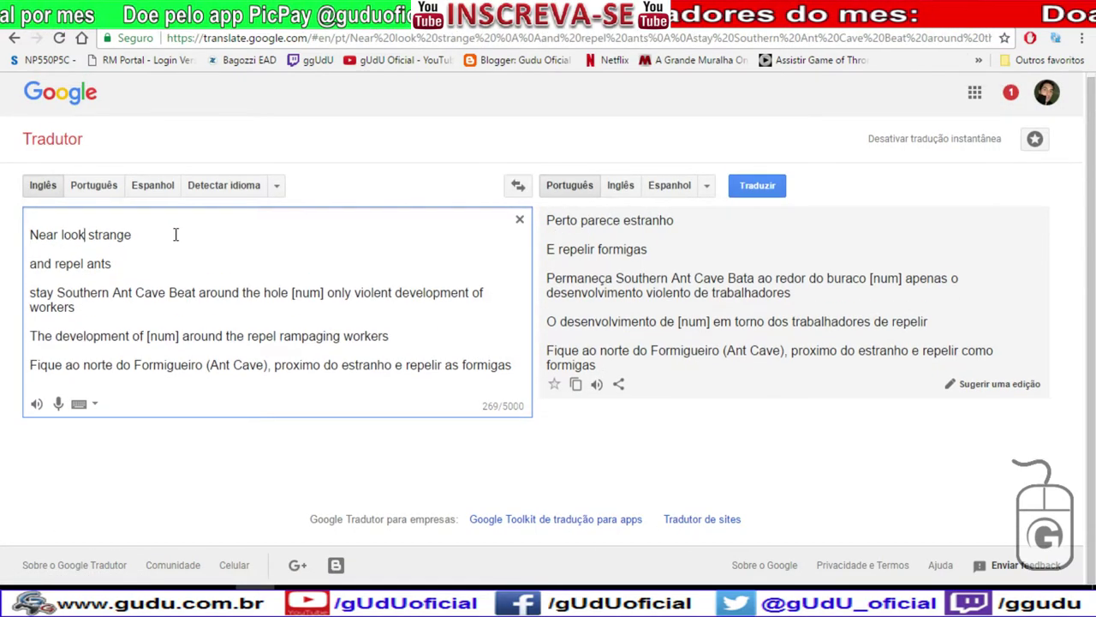
Search Google in a new tab for "Near look strange", skim the results, and refine the query to "Near look strange traducao".
{"action": "left_click_drag", "start_coordinate": [148, 234], "coordinate": [5, 236]}
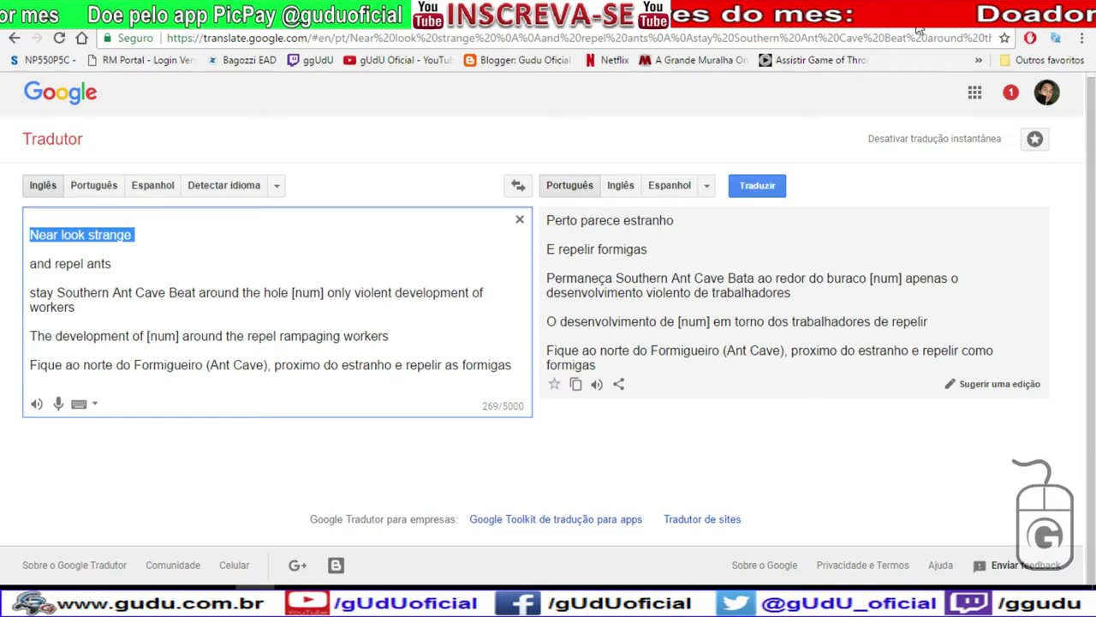
{"action": "key", "text": "ctrl+c"}
{"action": "key", "text": "ctrl+t"}
{"action": "key", "text": "ctrl+v"}
{"action": "key", "text": "Return"}
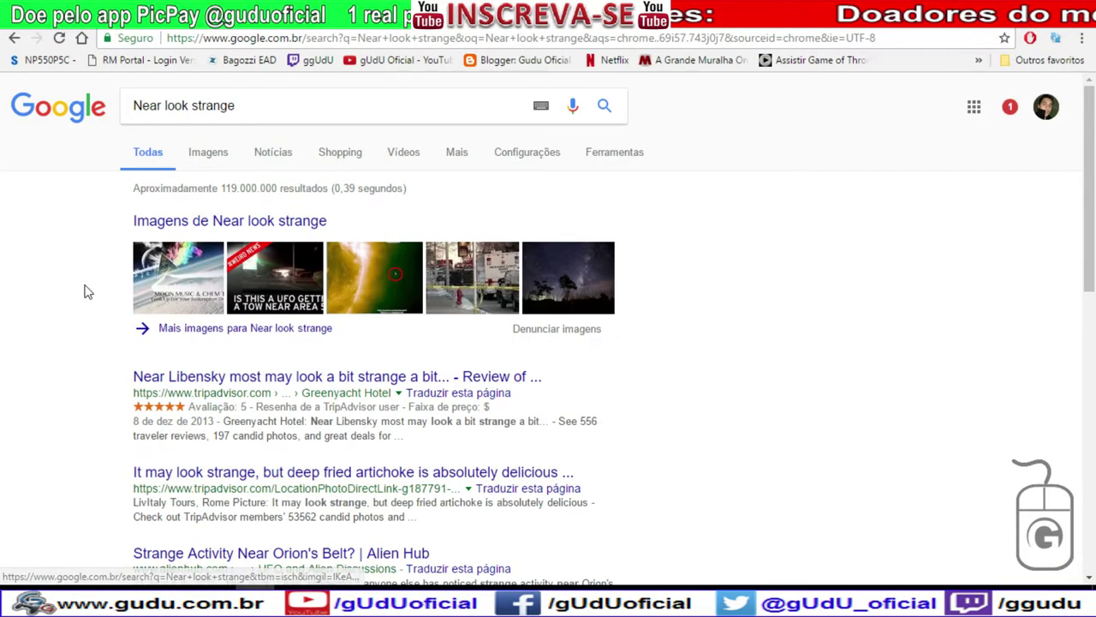
{"action": "scroll", "coordinate": [86, 292], "scroll_direction": "down", "scroll_amount": 1}
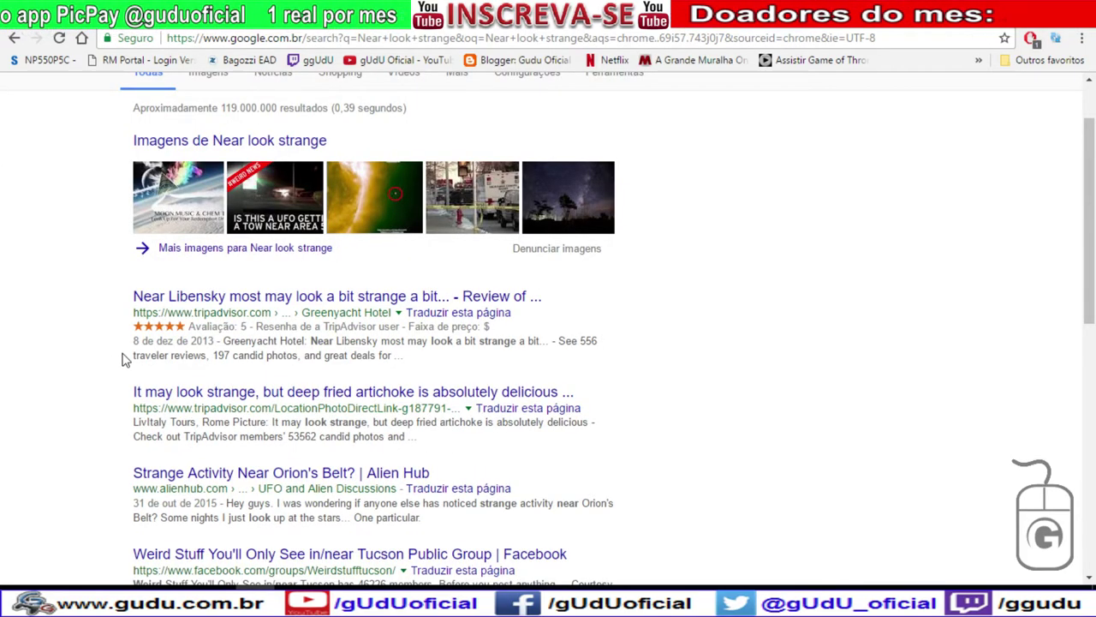
{"action": "scroll", "coordinate": [122, 359], "scroll_direction": "up", "scroll_amount": 1}
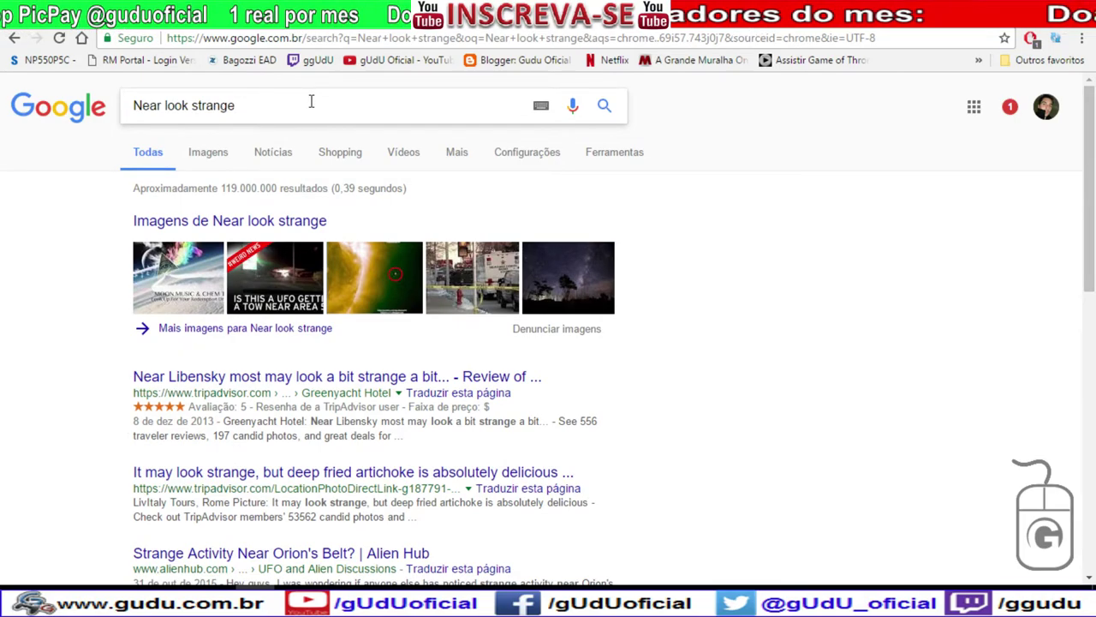
{"action": "type", "text": "raducao"}
{"action": "key", "text": "Return"}
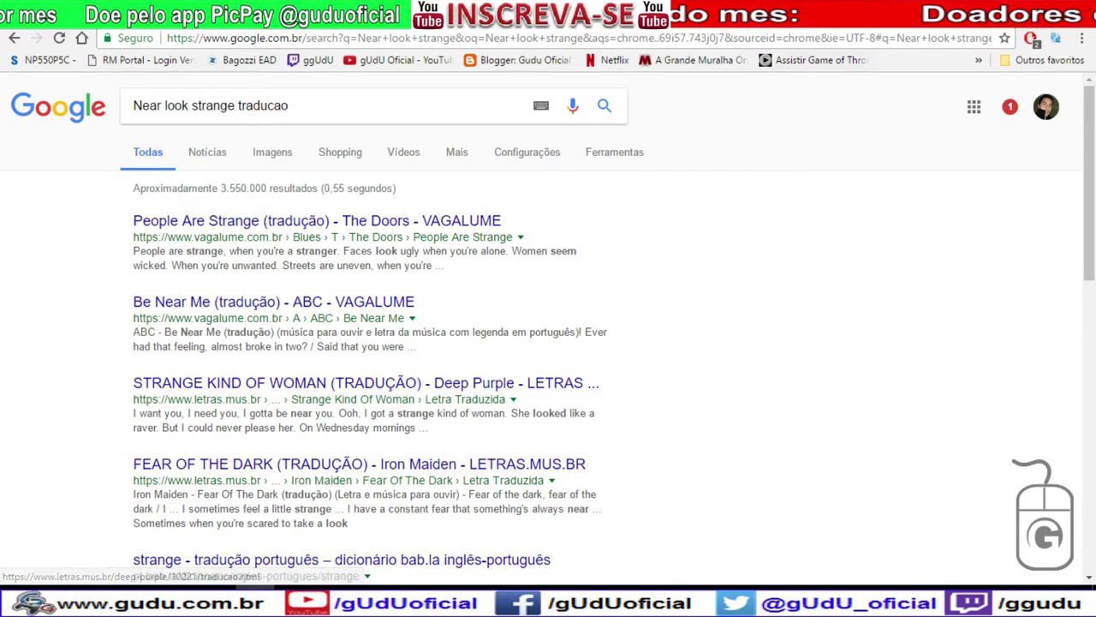
Copy the drafted Portuguese sentence "Fique ao norte do Formigueiro…" from Google Translate into cell B39 of the Quest1 sheet in Google Sheets.
{"action": "key", "text": "ctrl+Tab"}
{"action": "left_click", "coordinate": [158, 247]}
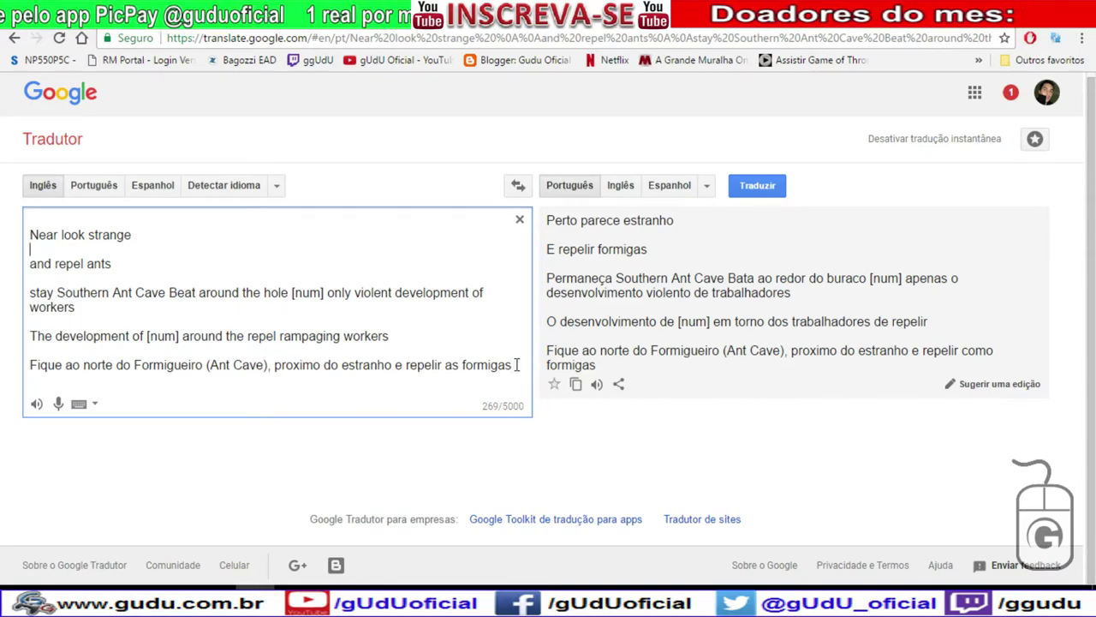
{"action": "left_click_drag", "start_coordinate": [514, 365], "coordinate": [30, 367]}
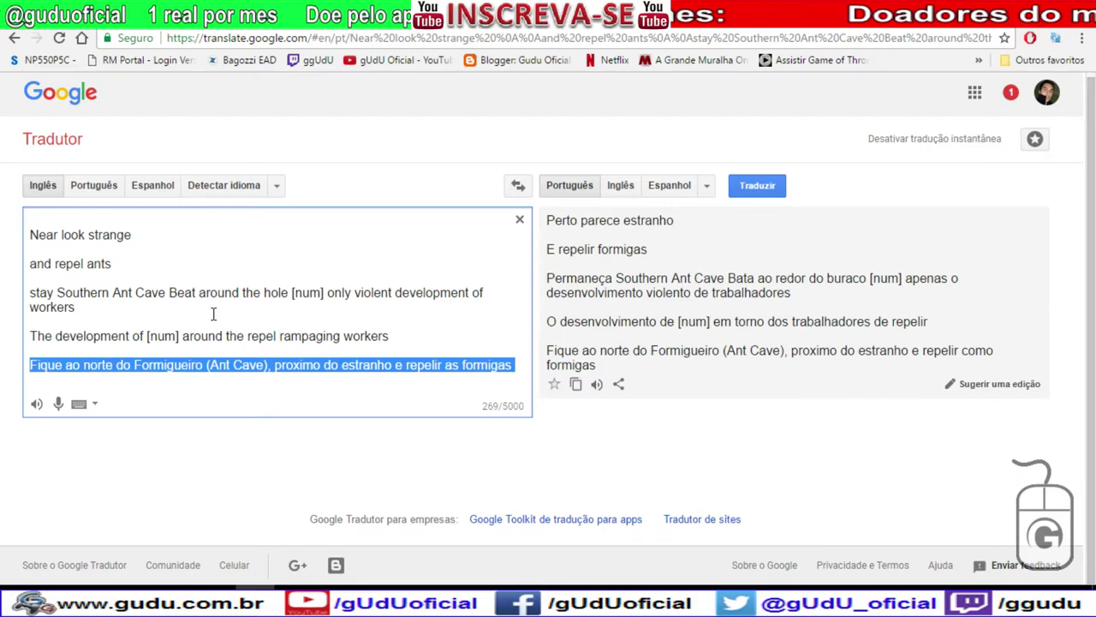
{"action": "left_click", "coordinate": [643, 13]}
{"action": "left_click", "coordinate": [599, 13]}
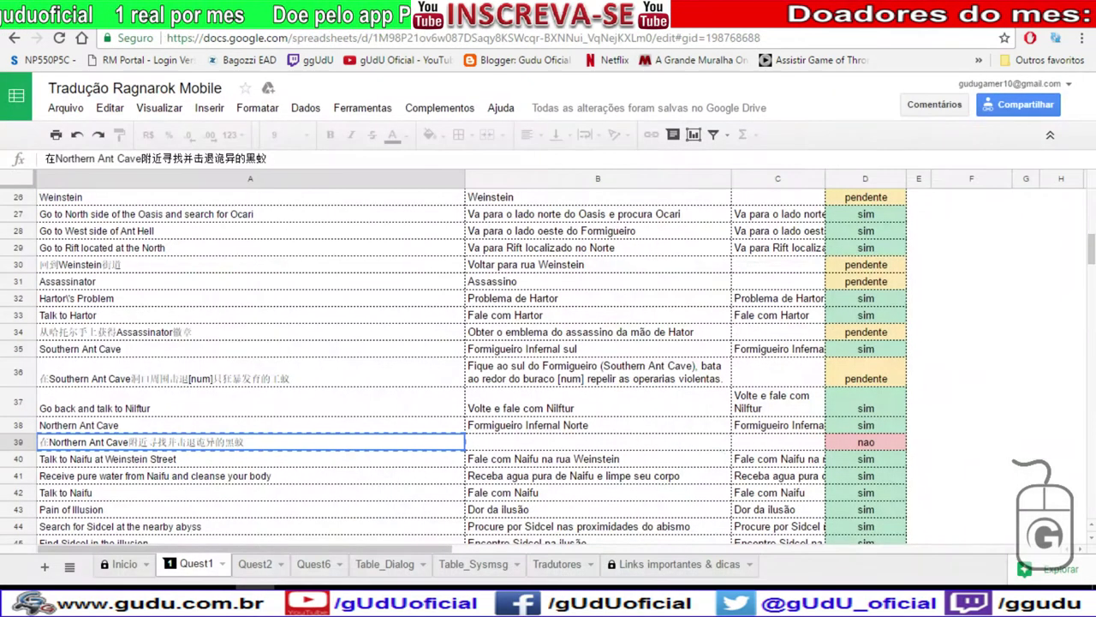
{"action": "left_click", "coordinate": [526, 431]}
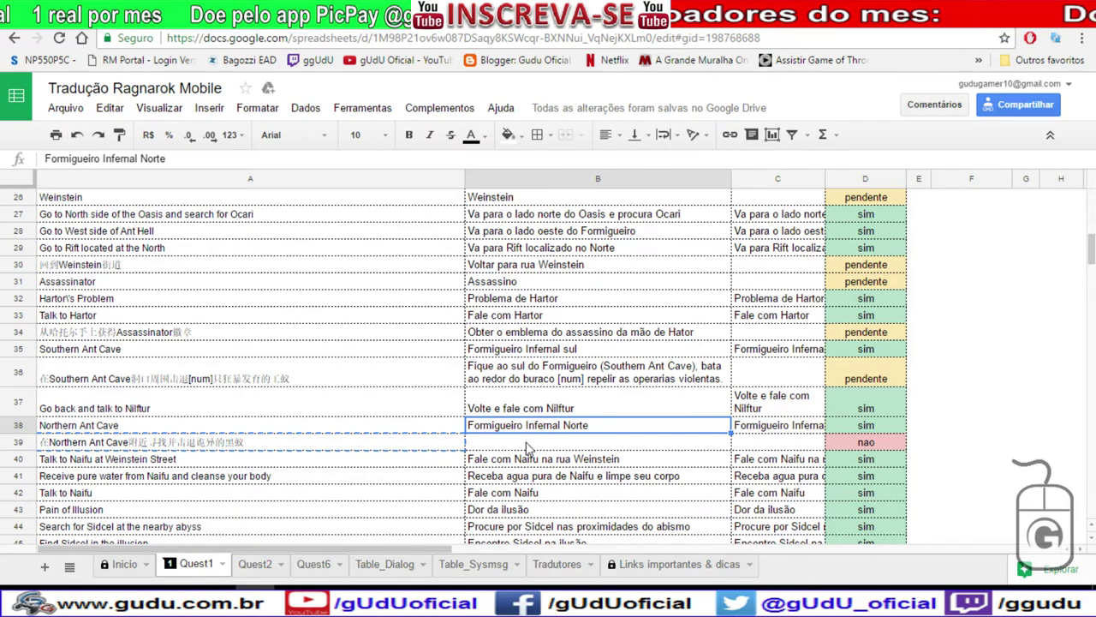
{"action": "left_click", "coordinate": [528, 445]}
{"action": "double_click", "coordinate": [528, 445]}
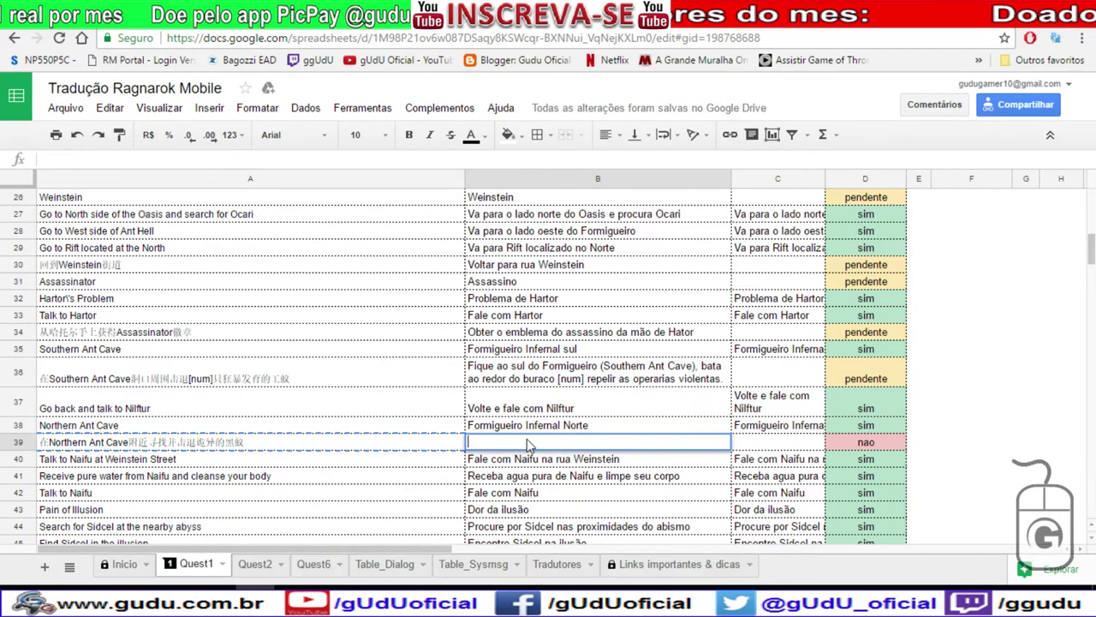
{"action": "key", "text": "ctrl+v"}
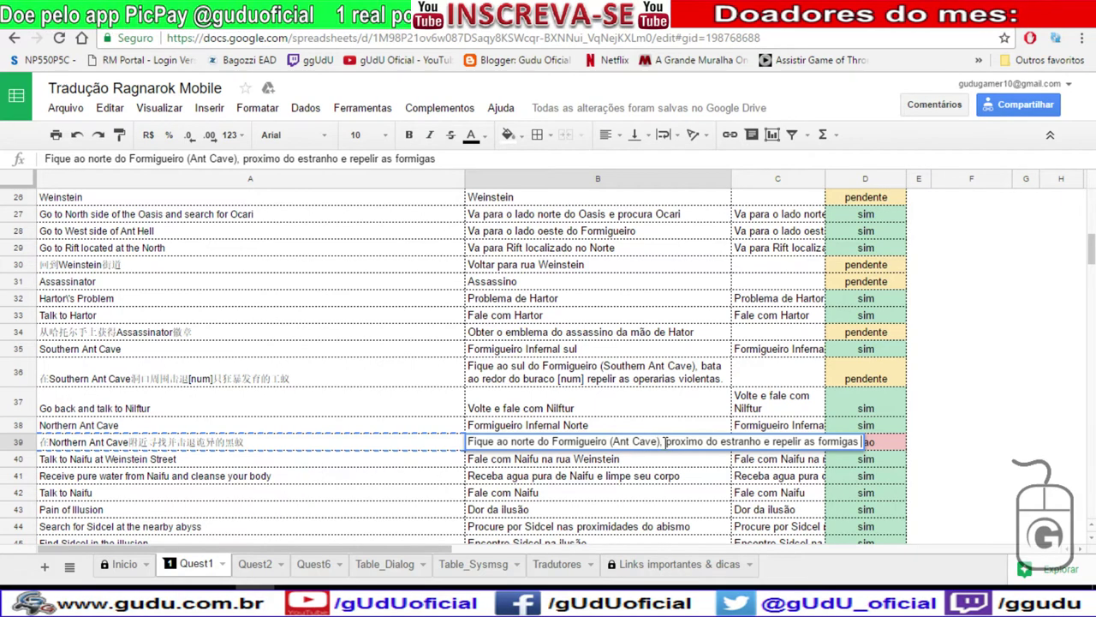
Remove the parenthesised names "(Ant Cave)" from the translation in B39 and "(Southern Ant Cave)" from the one in B36.
{"action": "left_click_drag", "start_coordinate": [661, 442], "coordinate": [614, 440]}
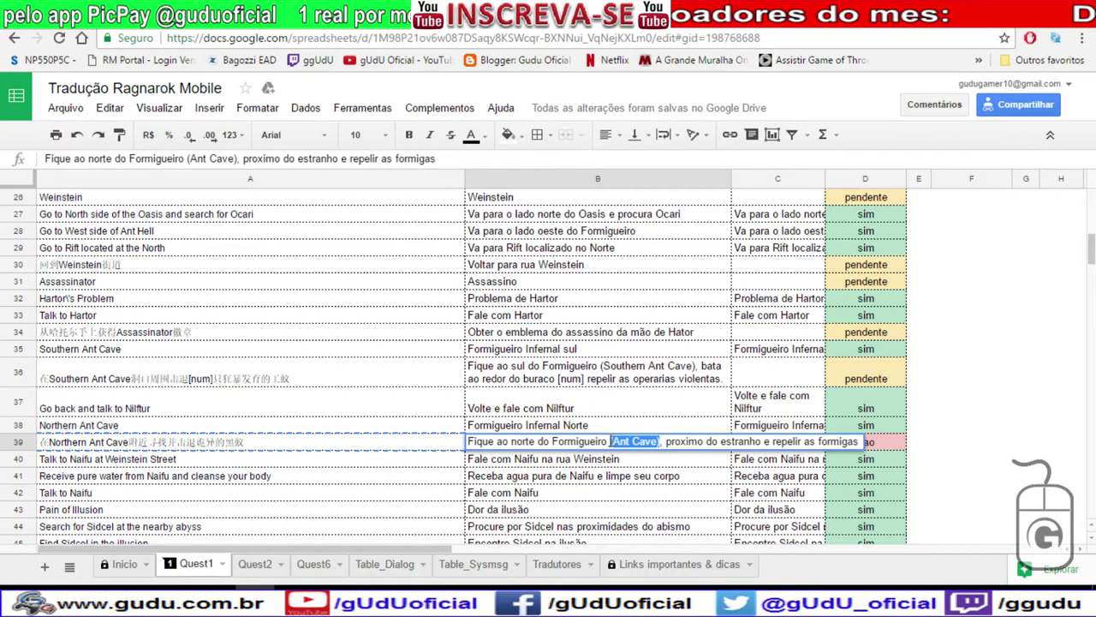
{"action": "key", "text": "BackSpace"}
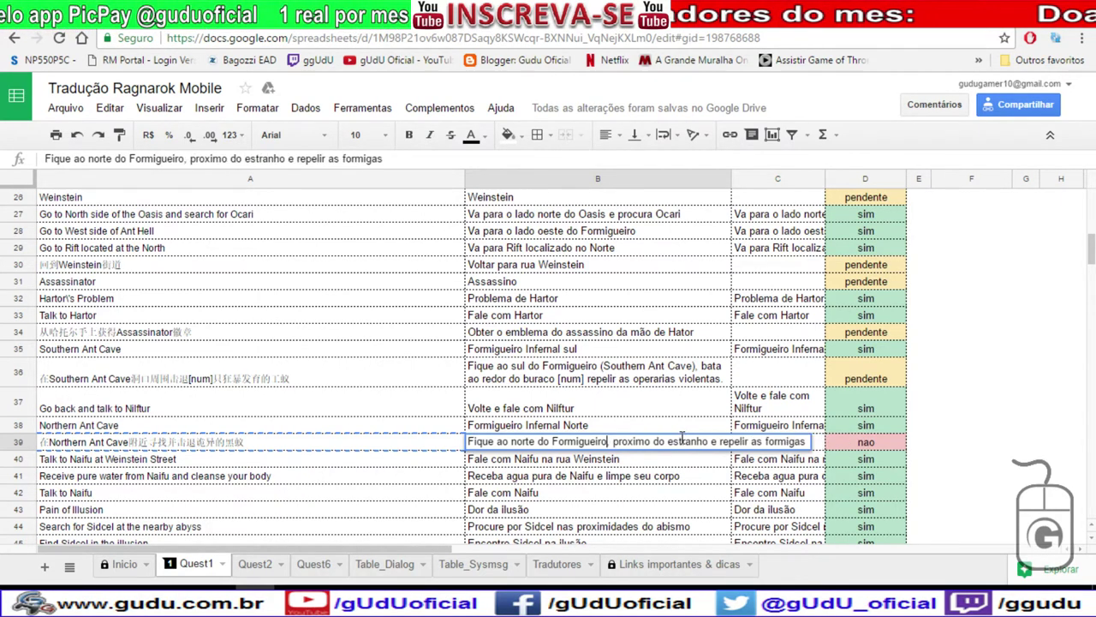
{"action": "left_click", "coordinate": [629, 368]}
{"action": "double_click", "coordinate": [605, 365]}
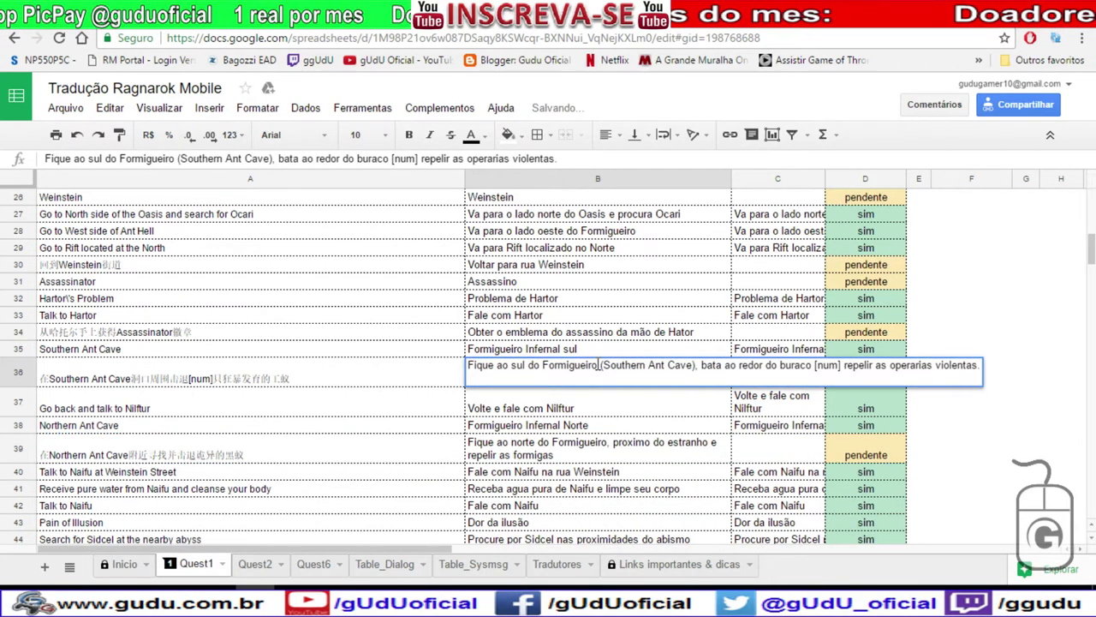
{"action": "left_click_drag", "start_coordinate": [598, 365], "coordinate": [694, 366]}
{"action": "key", "text": "BackSpace"}
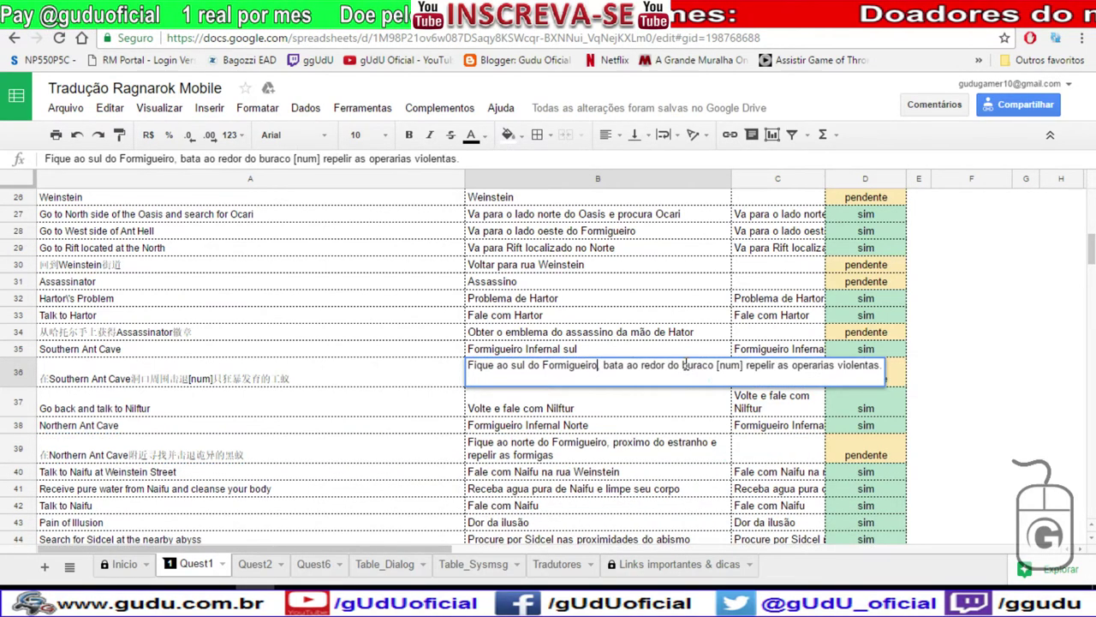
{"action": "key", "text": "Return"}
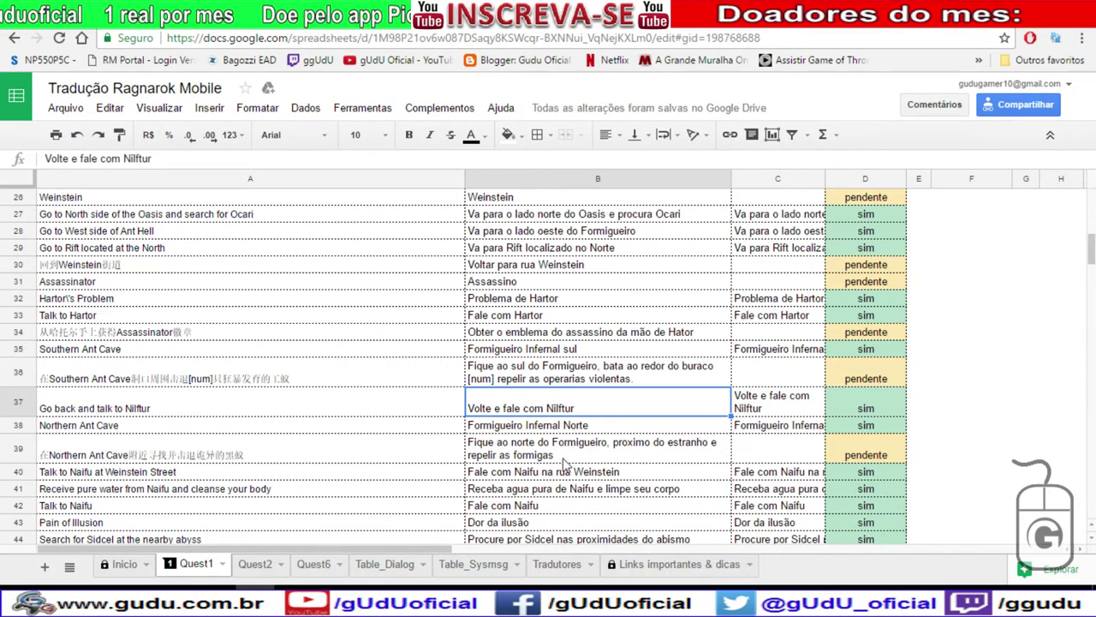
Find the next untranslated entry further down the Quest1 sheet and copy the Chinese source text in cell A82.
{"action": "left_click", "coordinate": [596, 454]}
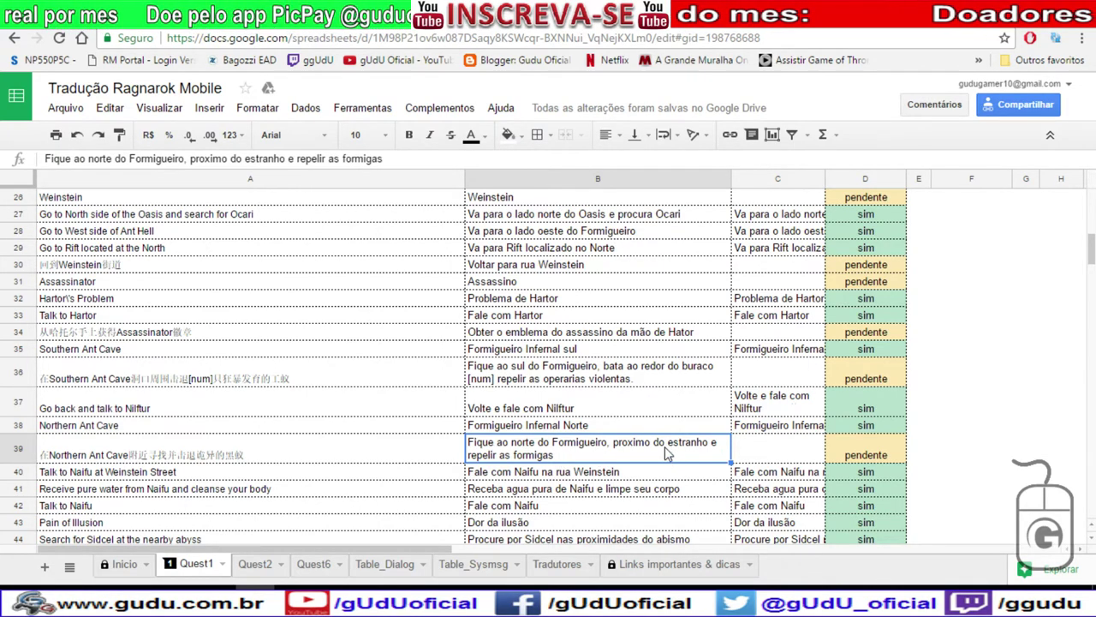
{"action": "scroll", "coordinate": [633, 445], "scroll_direction": "down", "scroll_amount": 5}
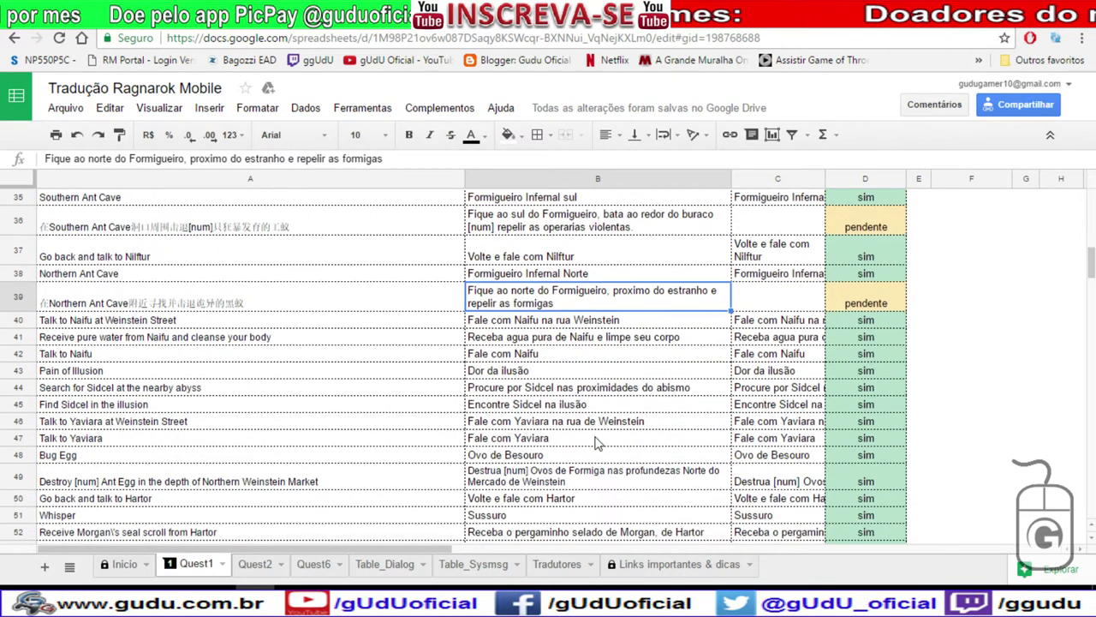
{"action": "scroll", "coordinate": [598, 439], "scroll_direction": "down", "scroll_amount": 12}
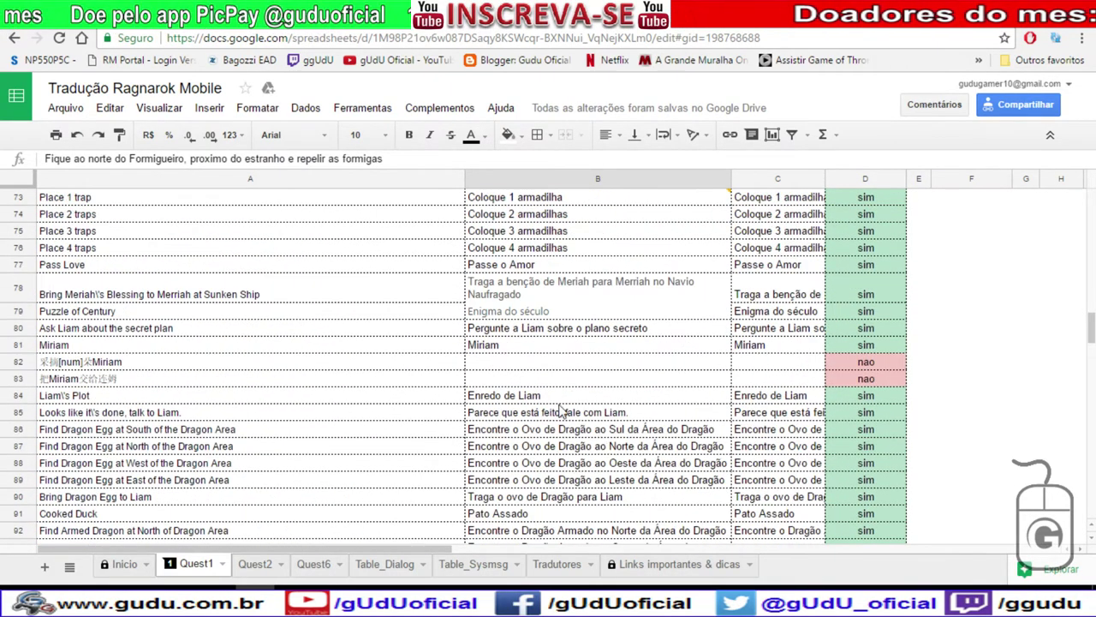
{"action": "left_click", "coordinate": [517, 368]}
{"action": "left_click", "coordinate": [172, 366]}
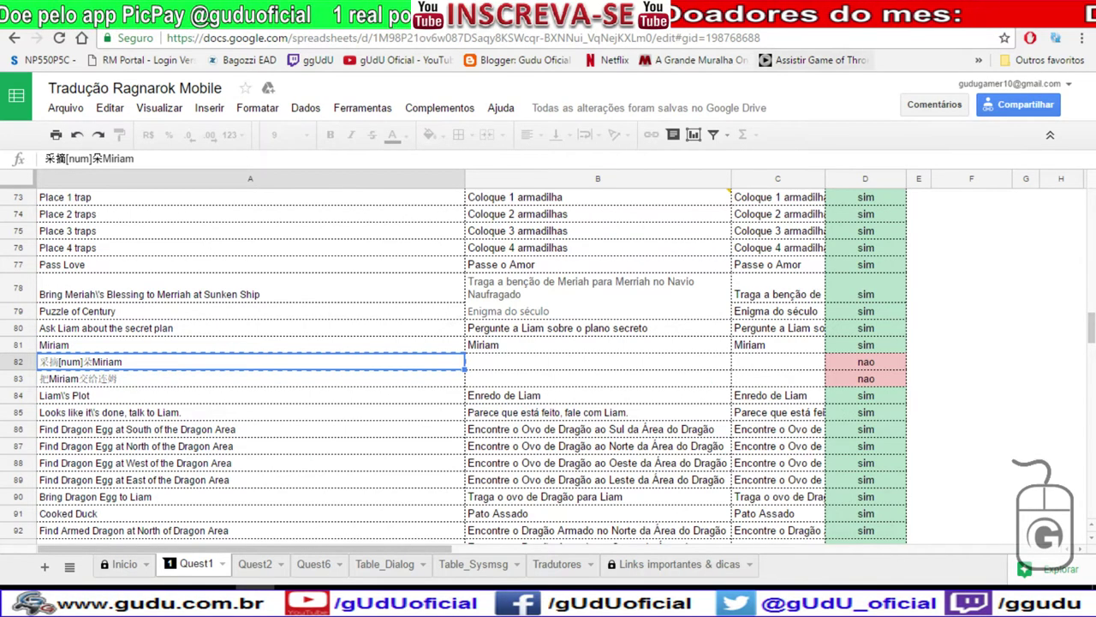
In Baidu Translate, replace the Northern Ant Cave lines with the copied text and translate from Chinese (Simplified) to English.
{"action": "left_click", "coordinate": [779, 17]}
{"action": "key", "text": "ctrl+Tab"}
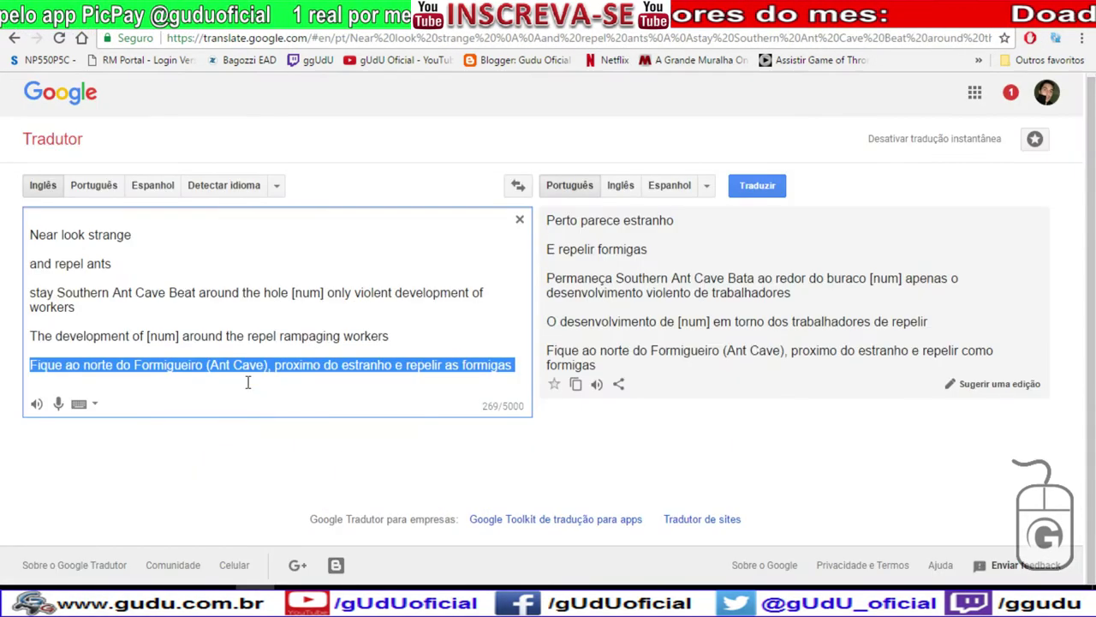
{"action": "key", "text": "ctrl+Tab"}
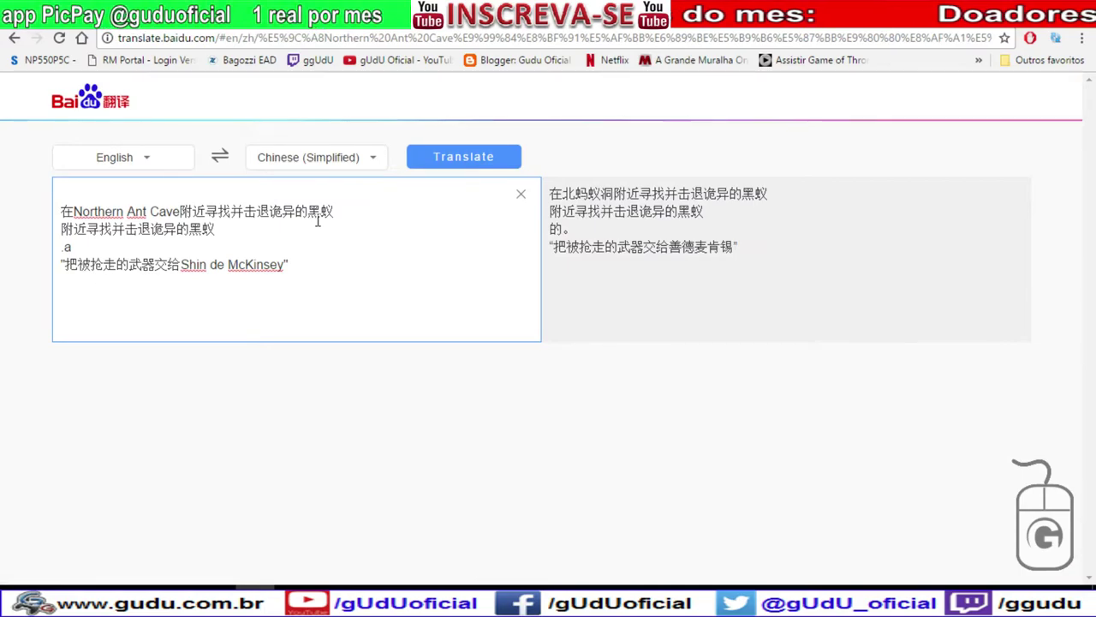
{"action": "left_click_drag", "start_coordinate": [237, 223], "coordinate": [60, 206]}
{"action": "key", "text": "ctrl+v"}
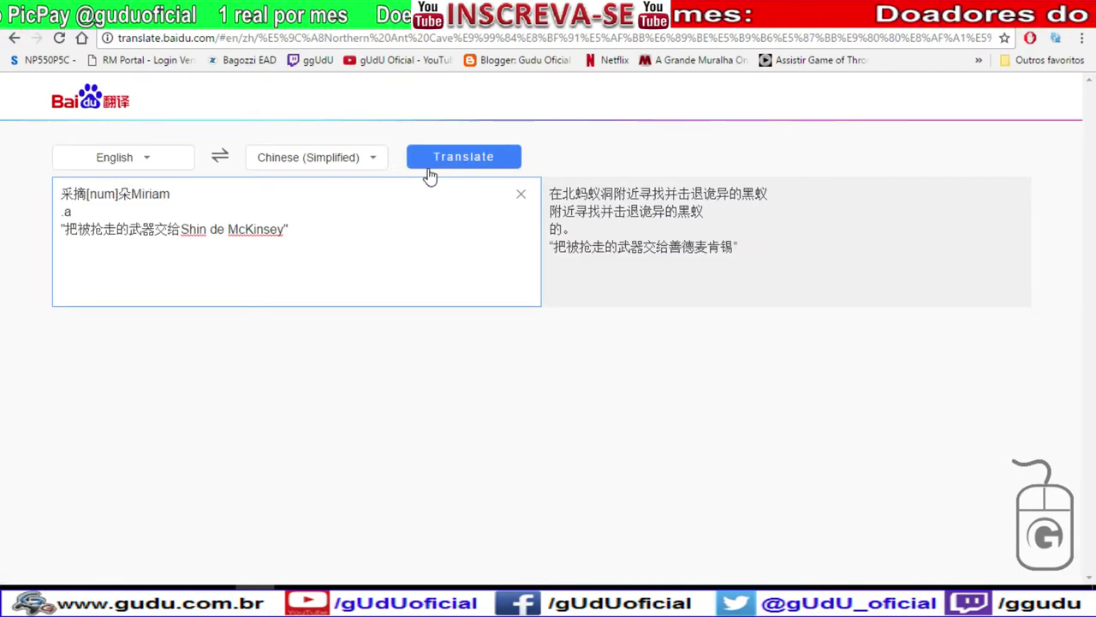
{"action": "left_click", "coordinate": [455, 157]}
{"action": "left_click", "coordinate": [220, 156]}
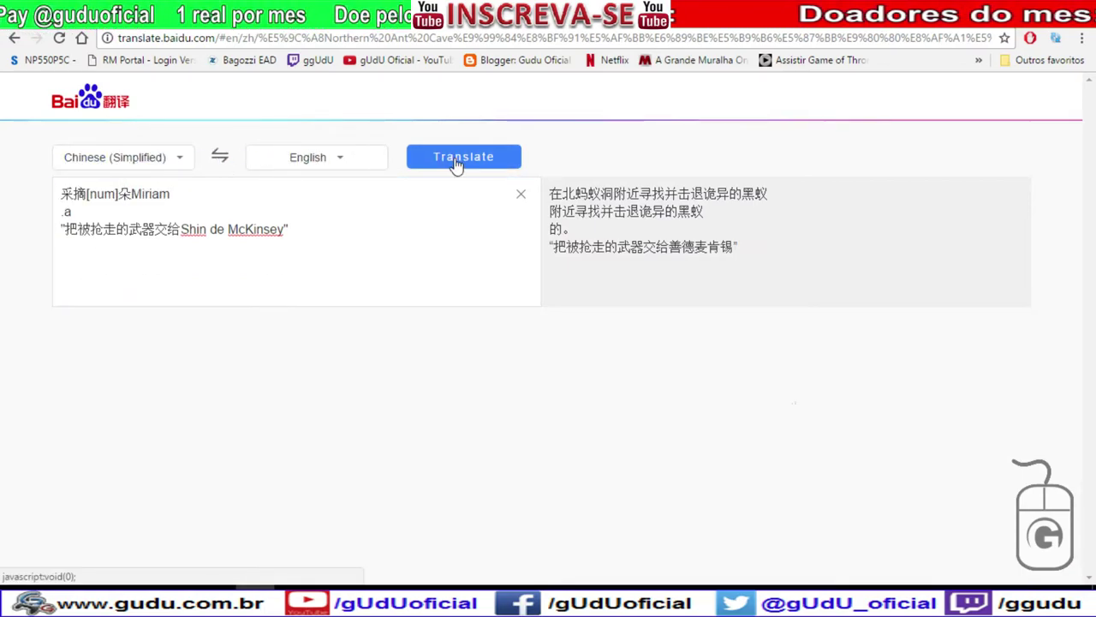
{"action": "left_click", "coordinate": [469, 163]}
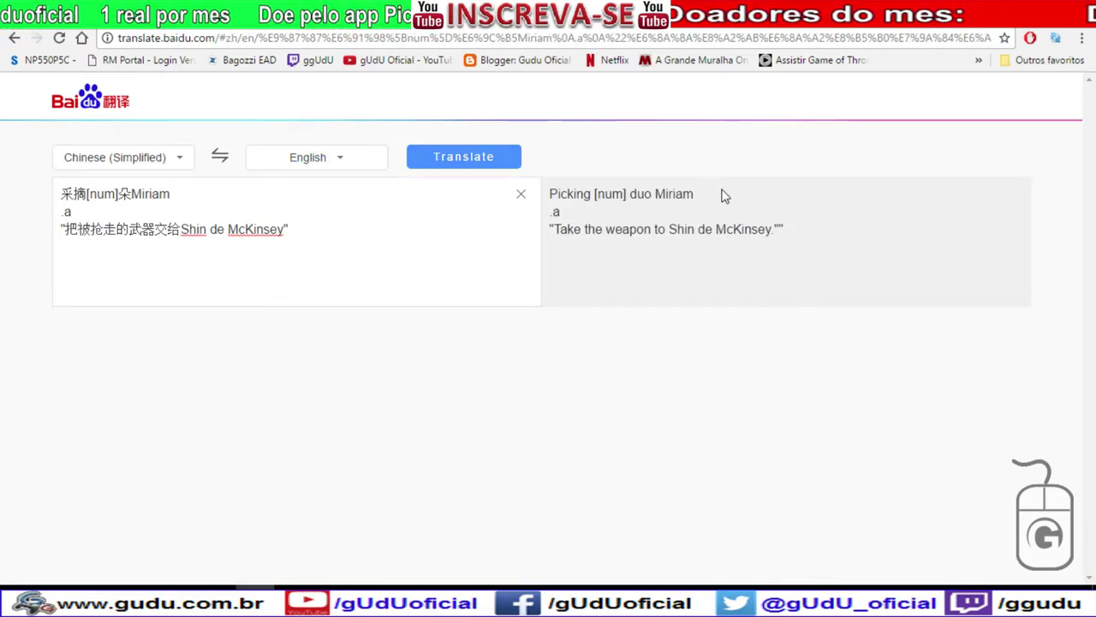
Copy "Picking [num] duo Miriam" from Baidu into Google Translate, replacing "Near look strange", and translate it to Portuguese.
{"action": "left_click_drag", "start_coordinate": [716, 197], "coordinate": [550, 195]}
{"action": "key", "text": "ctrl+c"}
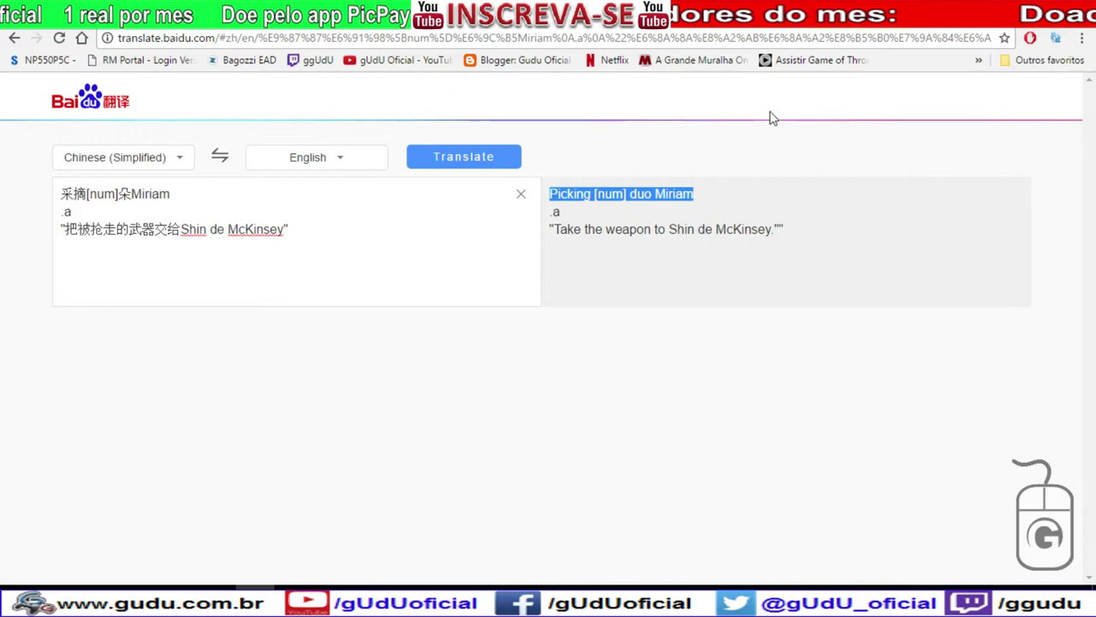
{"action": "key", "text": "ctrl+Tab"}
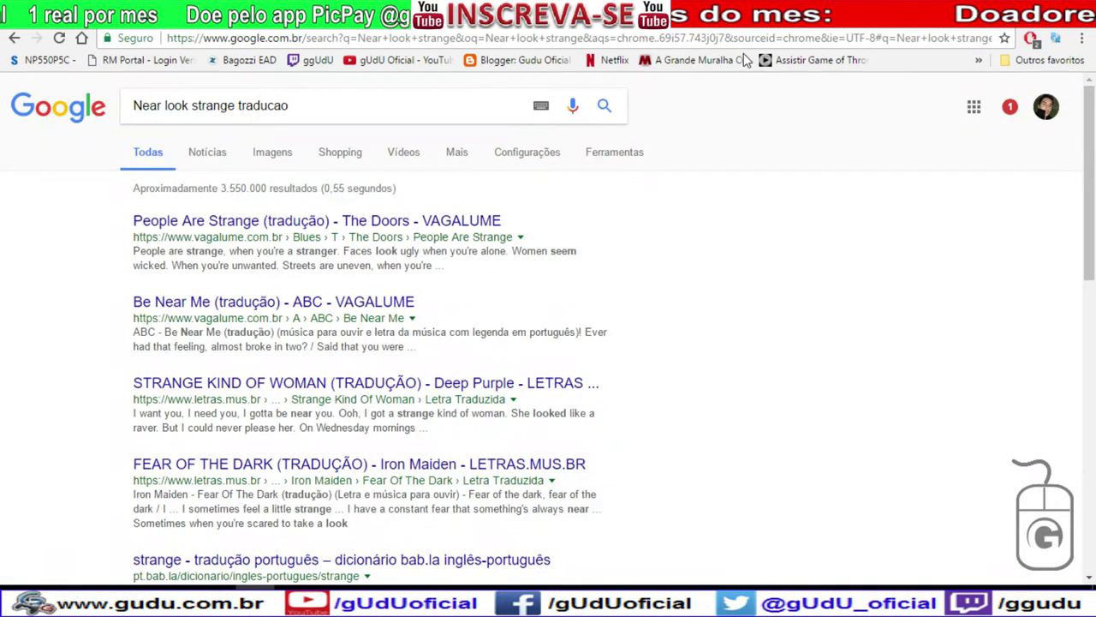
{"action": "key", "text": "ctrl+Tab"}
{"action": "left_click_drag", "start_coordinate": [135, 228], "coordinate": [7, 224]}
{"action": "key", "text": "ctrl+v"}
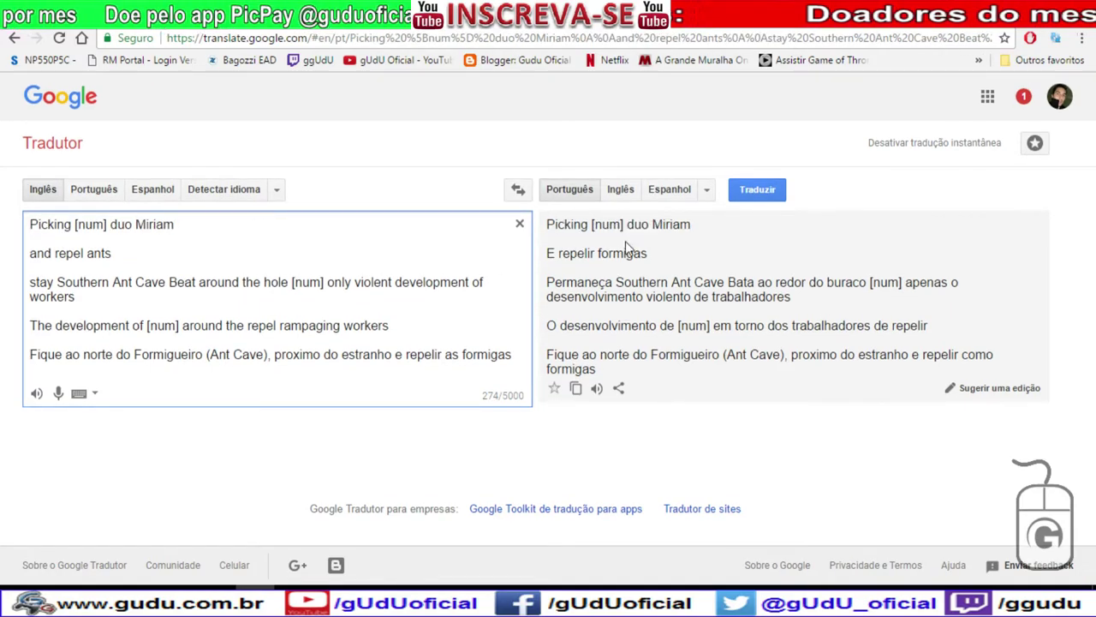
{"action": "left_click", "coordinate": [749, 194]}
Delete the leftover English source lines from "and repel ants" through "rampaging workers" and translate again.
{"action": "left_click_drag", "start_coordinate": [32, 250], "coordinate": [411, 330]}
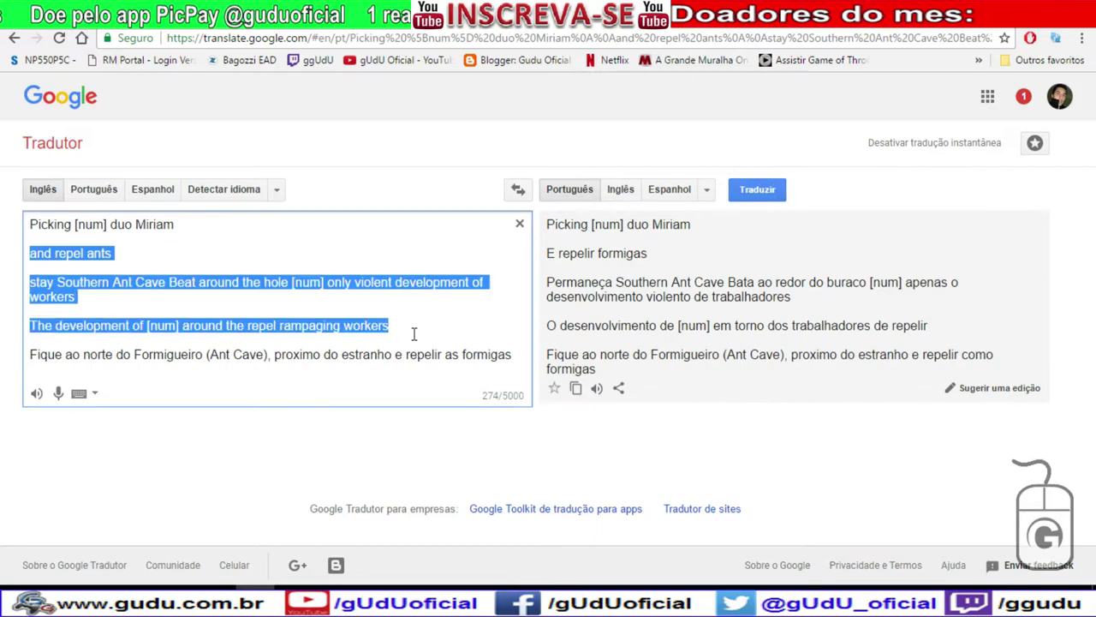
{"action": "key", "text": "BackSpace"}
{"action": "left_click", "coordinate": [757, 189]}
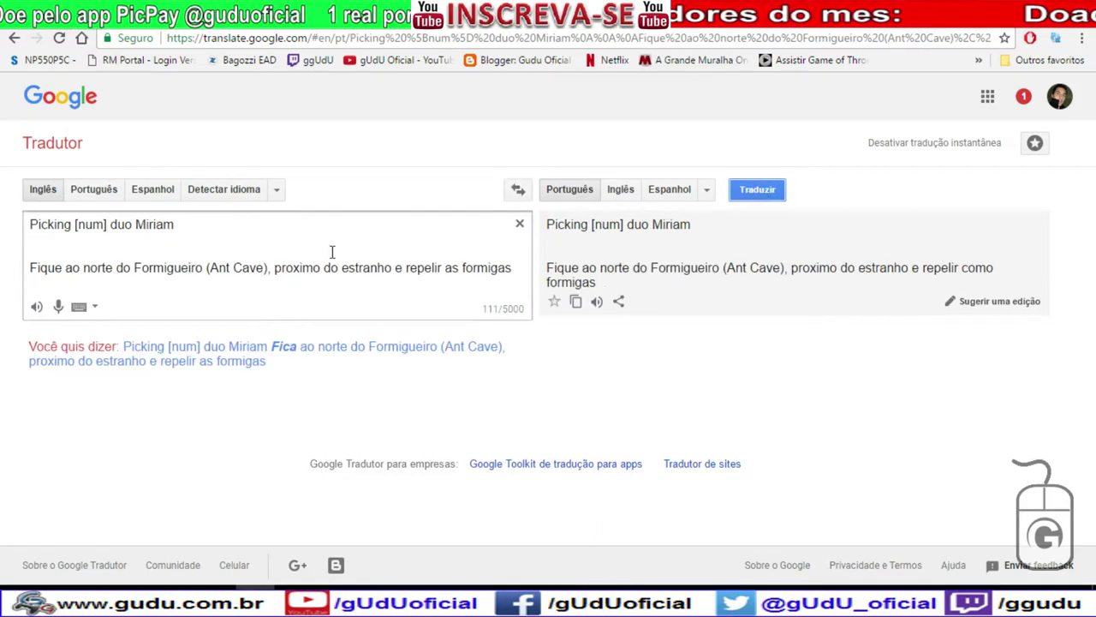
Split the source phrase into three consecutive lines: "Picking", "[num]" and "duo Miriam".
{"action": "left_click", "coordinate": [76, 226]}
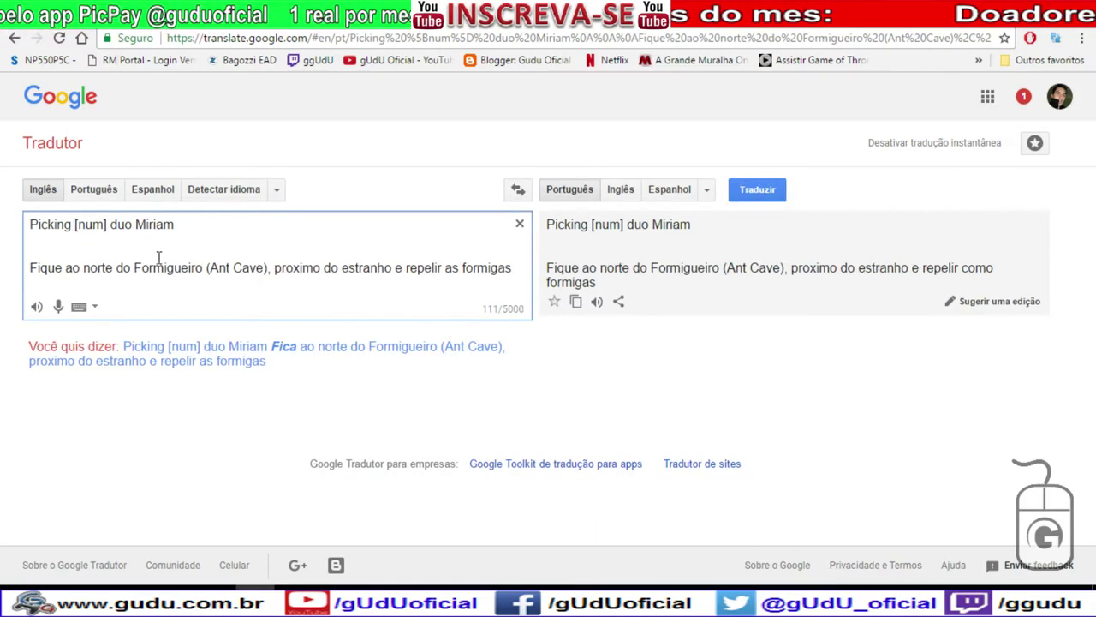
{"action": "key", "text": "Return"}
{"action": "left_click", "coordinate": [81, 224]}
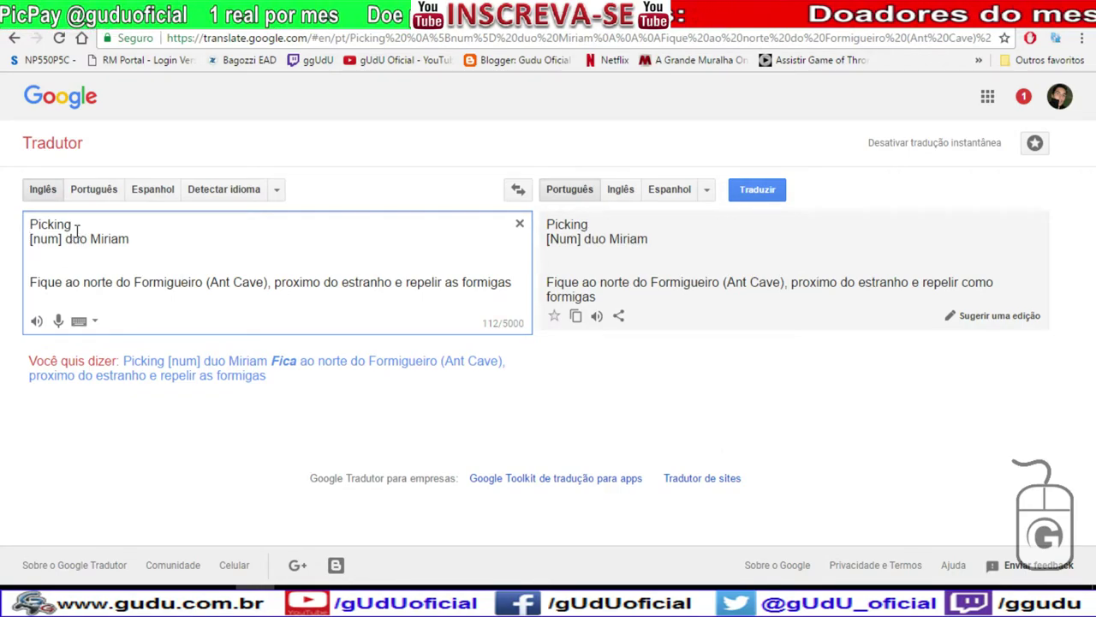
{"action": "double_click", "coordinate": [76, 225]}
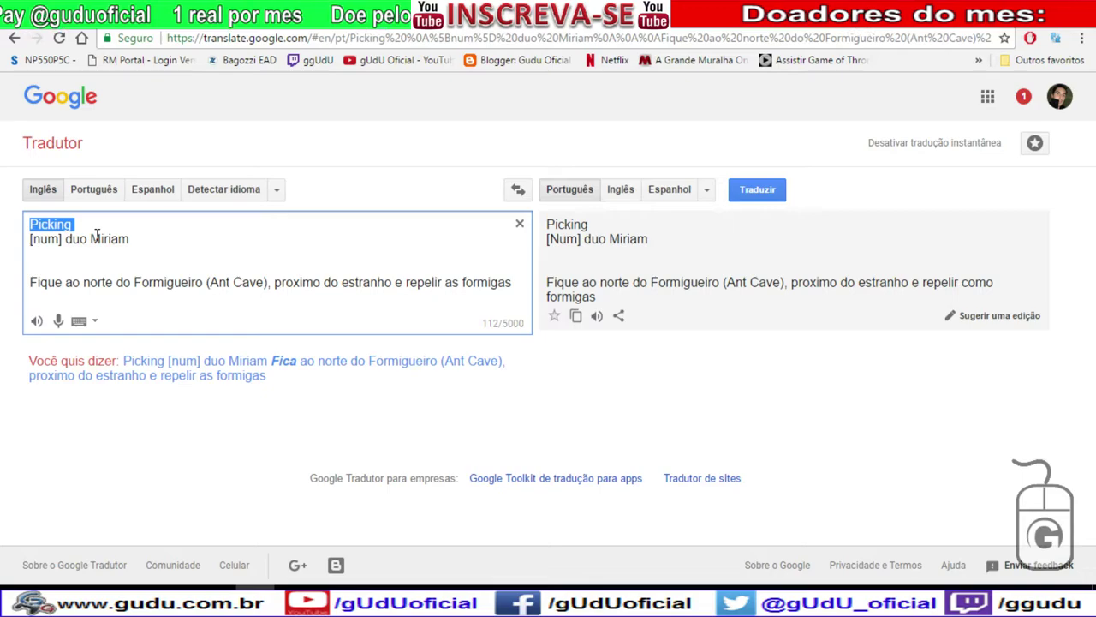
{"action": "left_click", "coordinate": [70, 243]}
{"action": "key", "text": "Return"}
{"action": "key", "text": "Return"}
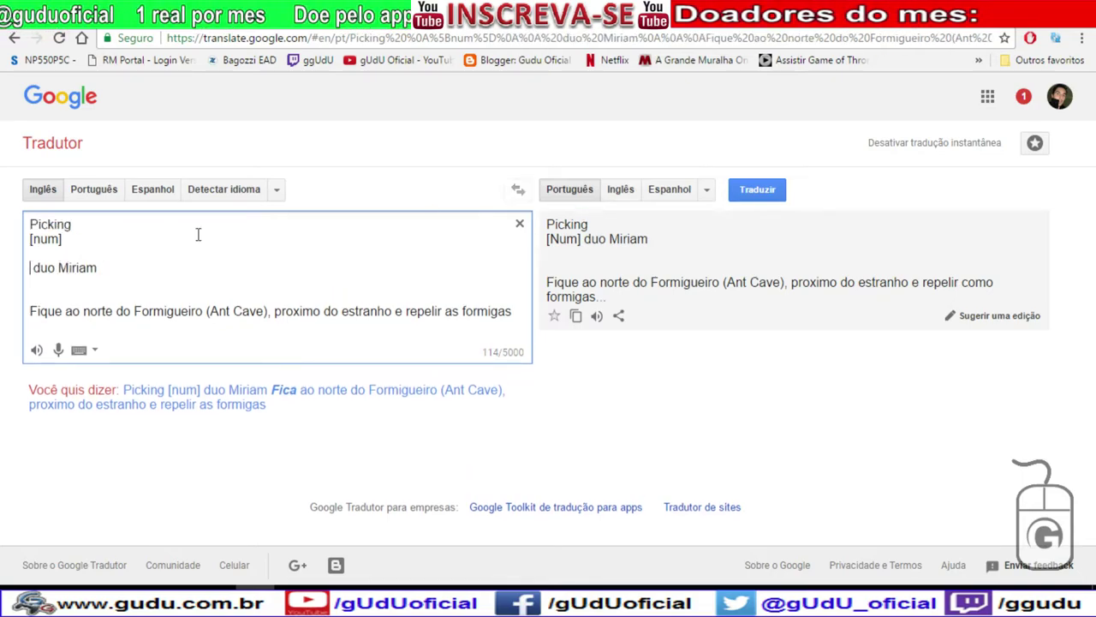
{"action": "key", "text": "Delete"}
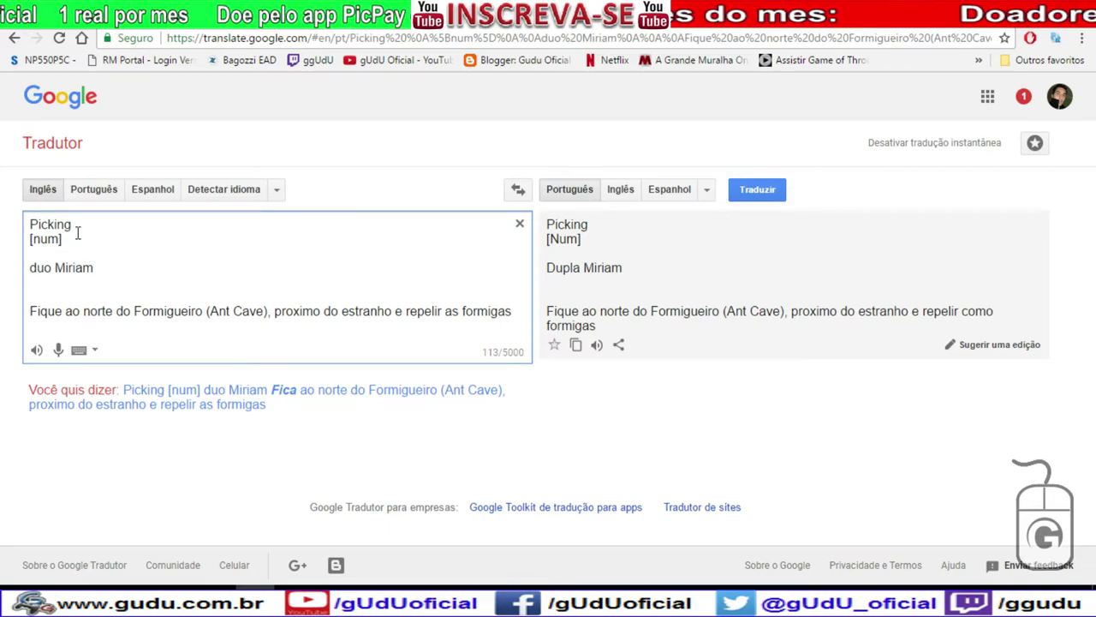
{"action": "key", "text": "BackSpace"}
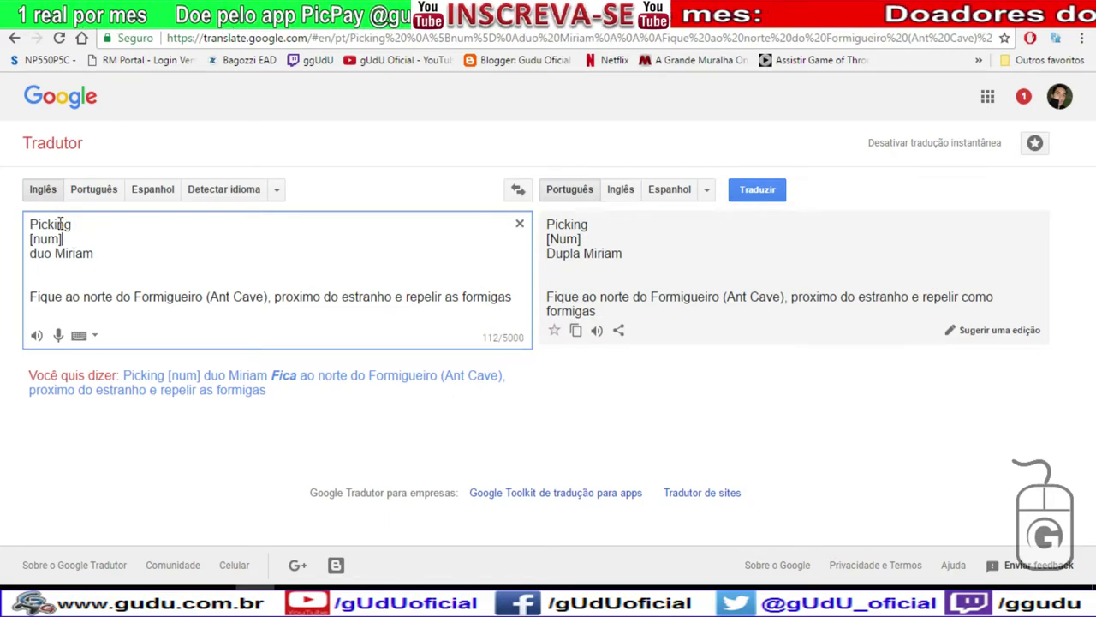
Shorten the word "Picking" in the source text to "Pick".
{"action": "left_click_drag", "start_coordinate": [57, 224], "coordinate": [98, 223]}
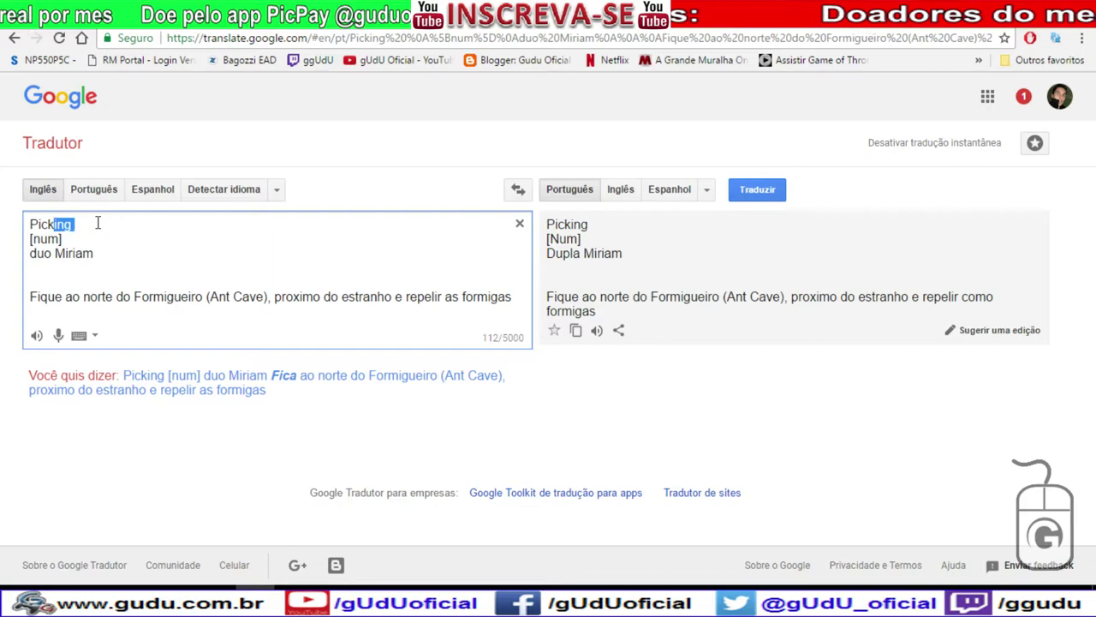
{"action": "key", "text": "BackSpace"}
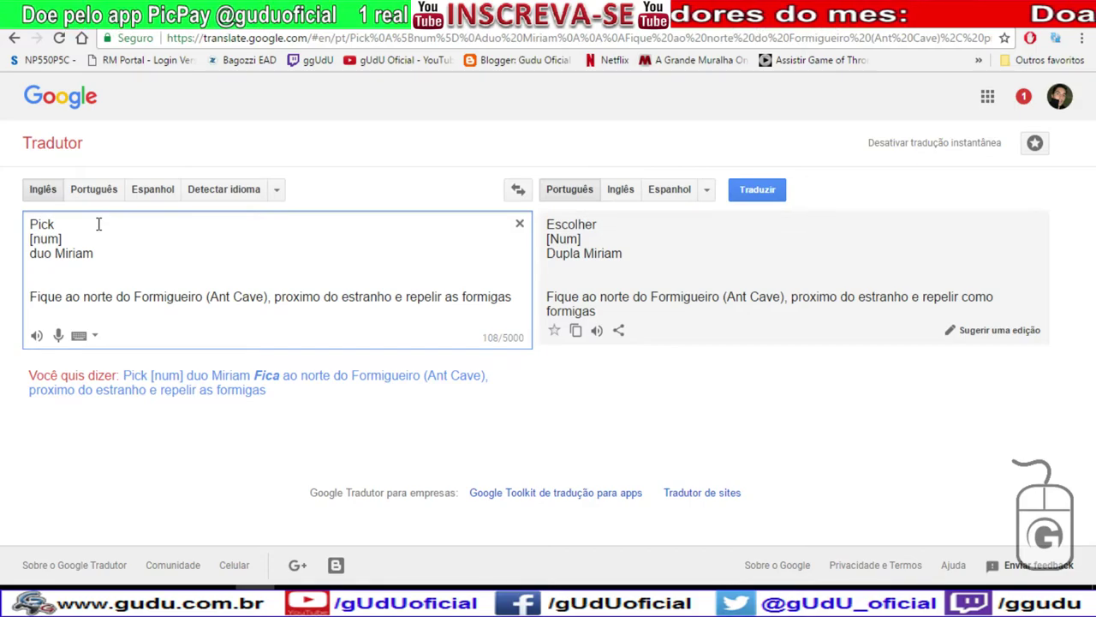
{"action": "type", "text": "ing"}
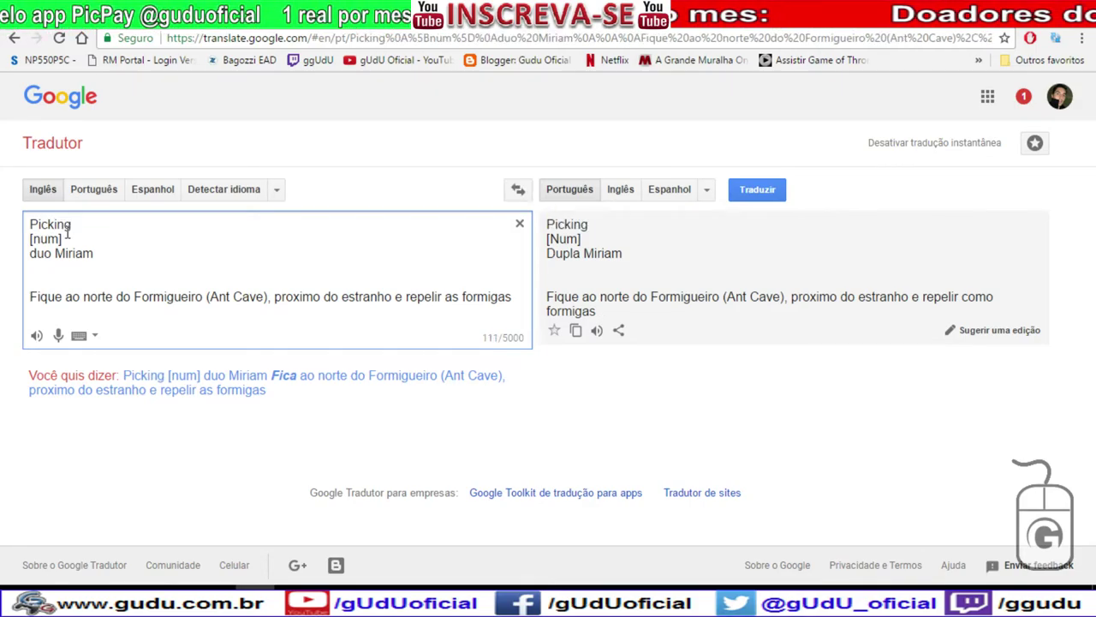
{"action": "key", "text": "Return"}
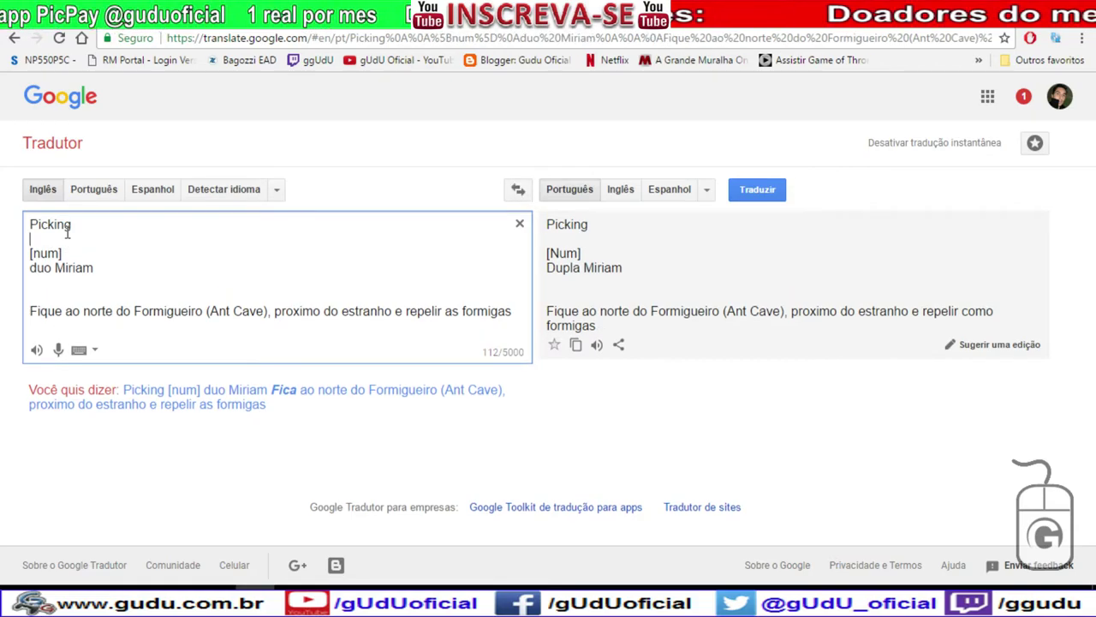
{"action": "key", "text": "BackSpace"}
{"action": "key", "text": "BackSpace"}
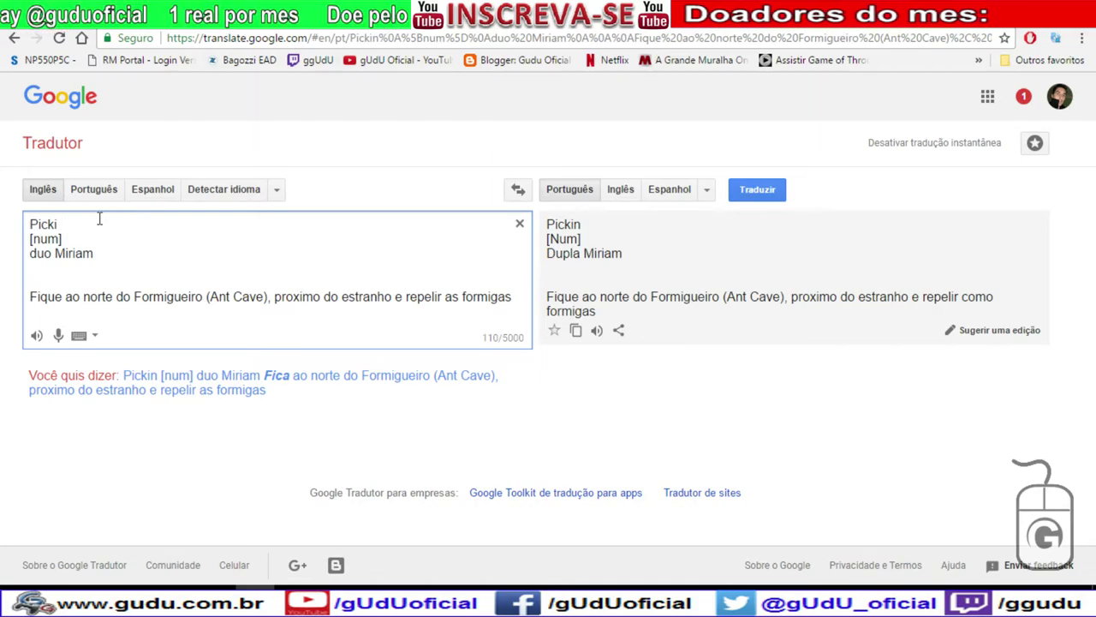
{"action": "key", "text": "BackSpace"}
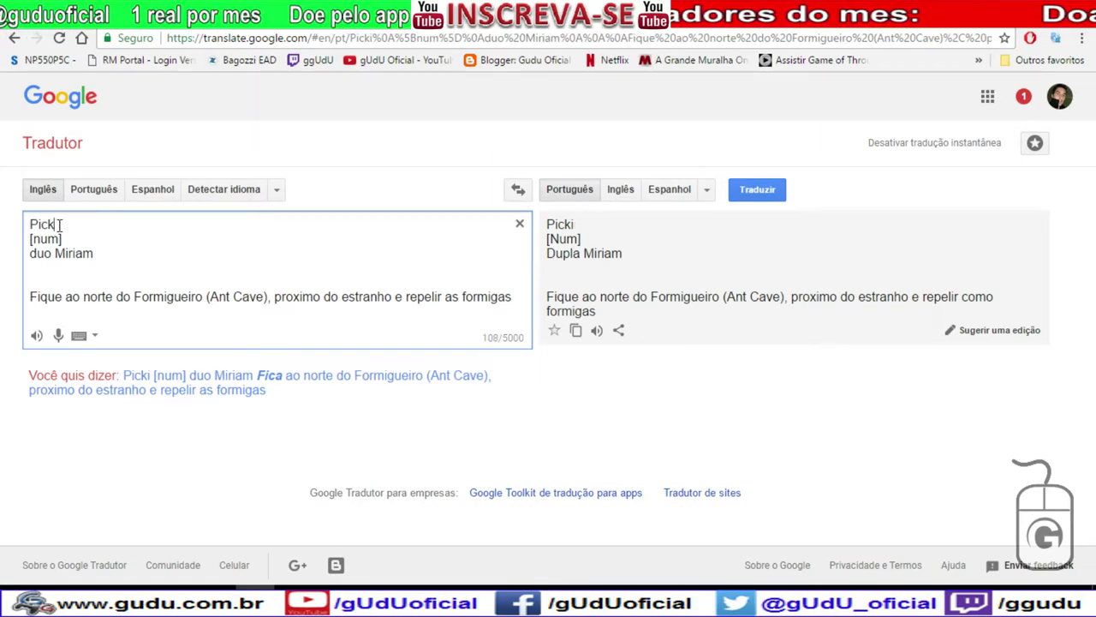
Look up the definitions and Portuguese translations of "Pick" and "duo" in the dictionary entries.
{"action": "double_click", "coordinate": [52, 223]}
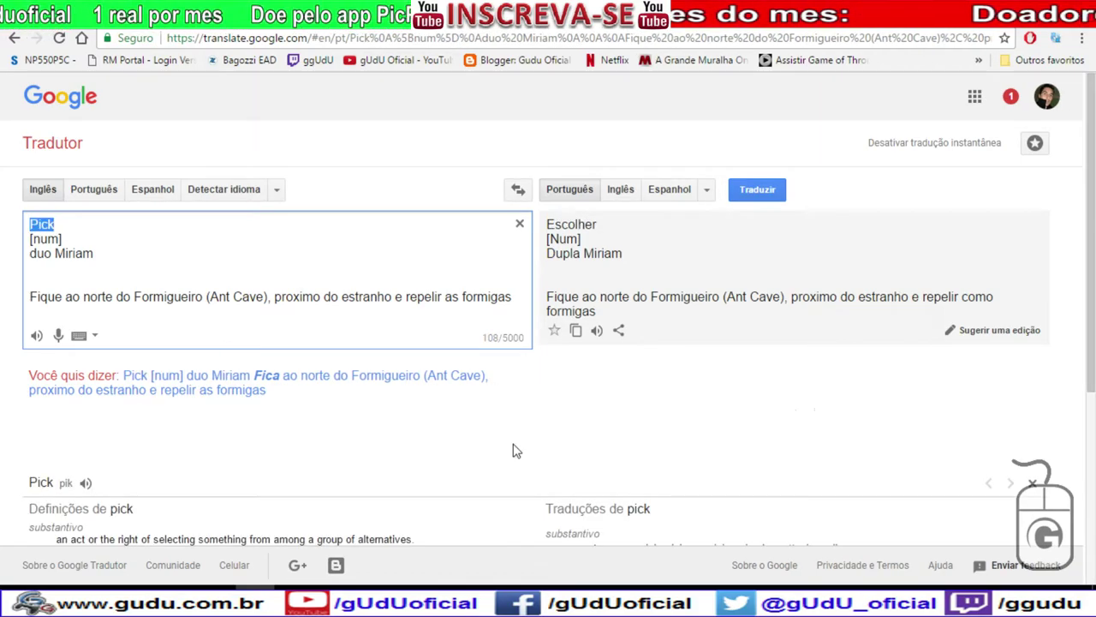
{"action": "scroll", "coordinate": [533, 401], "scroll_direction": "down", "scroll_amount": 2}
{"action": "scroll", "coordinate": [504, 393], "scroll_direction": "down", "scroll_amount": 1}
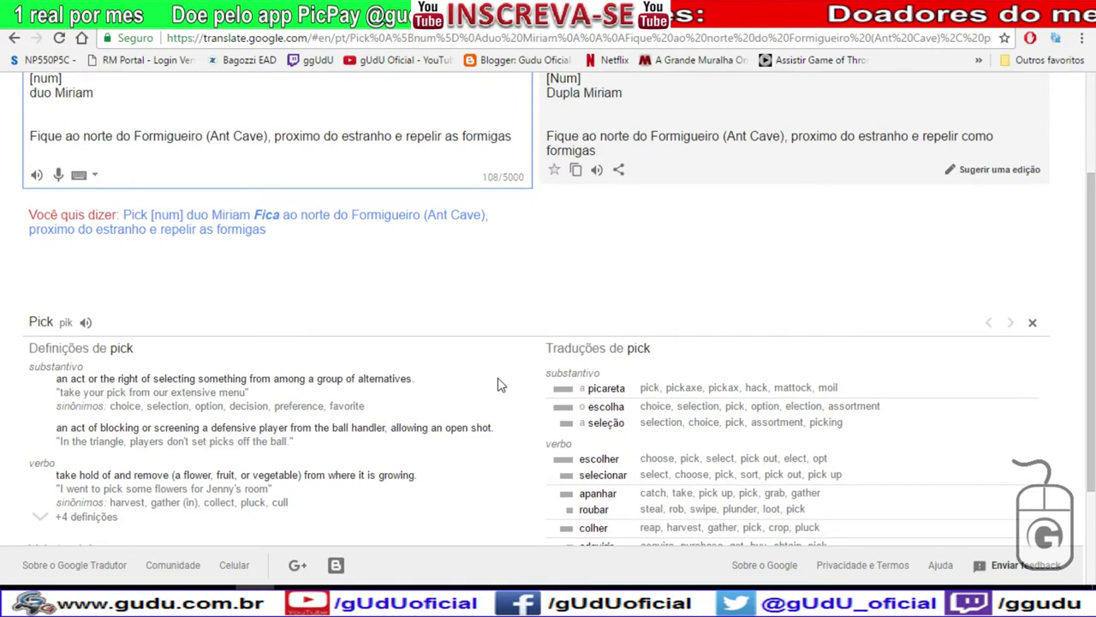
{"action": "scroll", "coordinate": [501, 385], "scroll_direction": "down", "scroll_amount": 1}
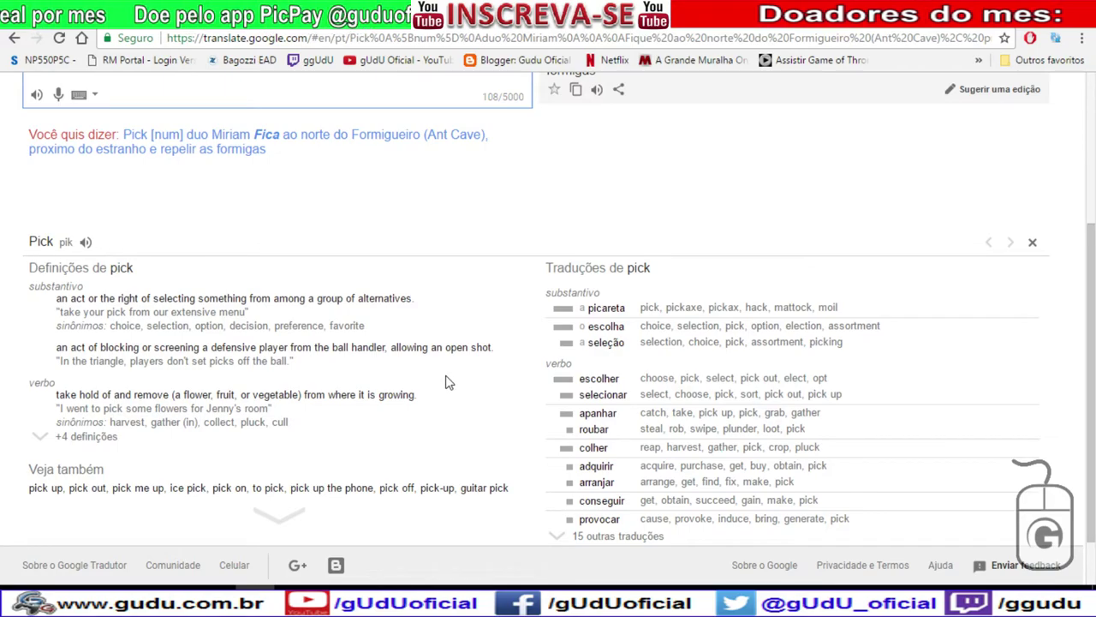
{"action": "scroll", "coordinate": [446, 382], "scroll_direction": "up", "scroll_amount": 3}
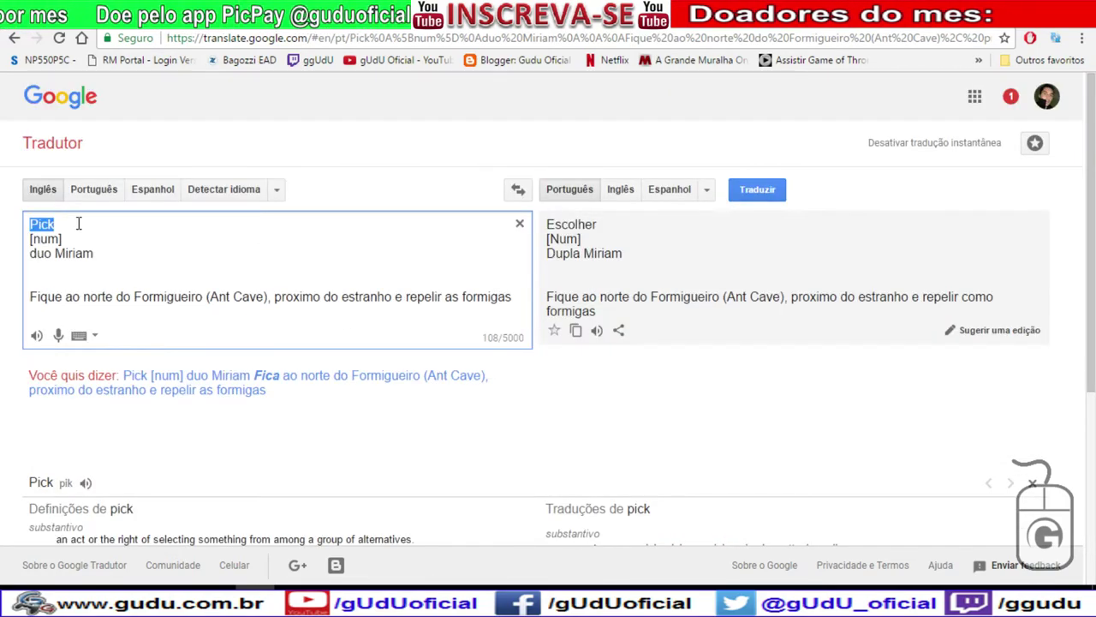
{"action": "left_click", "coordinate": [78, 223]}
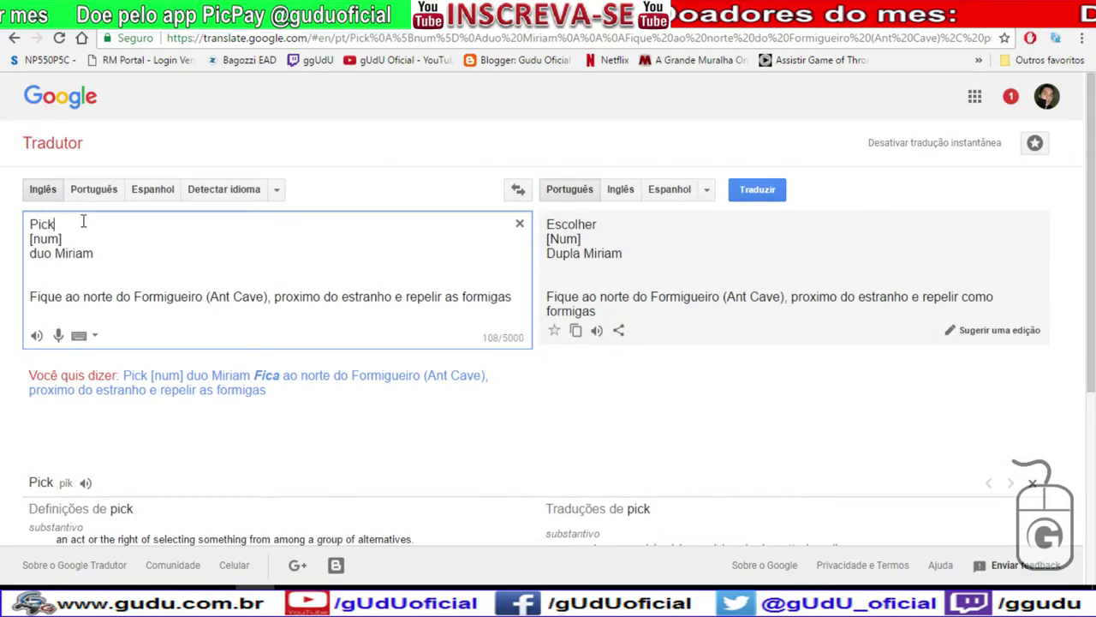
{"action": "double_click", "coordinate": [39, 252]}
{"action": "scroll", "coordinate": [291, 410], "scroll_direction": "down", "scroll_amount": 2}
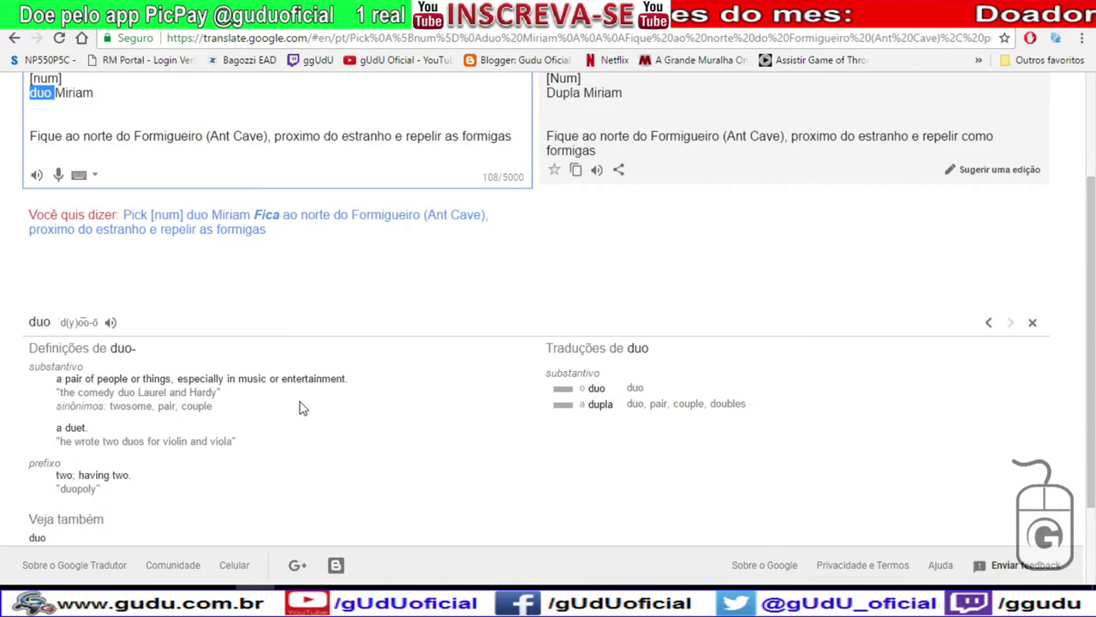
{"action": "scroll", "coordinate": [300, 407], "scroll_direction": "up", "scroll_amount": 2}
Join the split source lines back into the single line "Pick [num] duo Miriam".
{"action": "left_click", "coordinate": [120, 225]}
{"action": "key", "text": "Delete"}
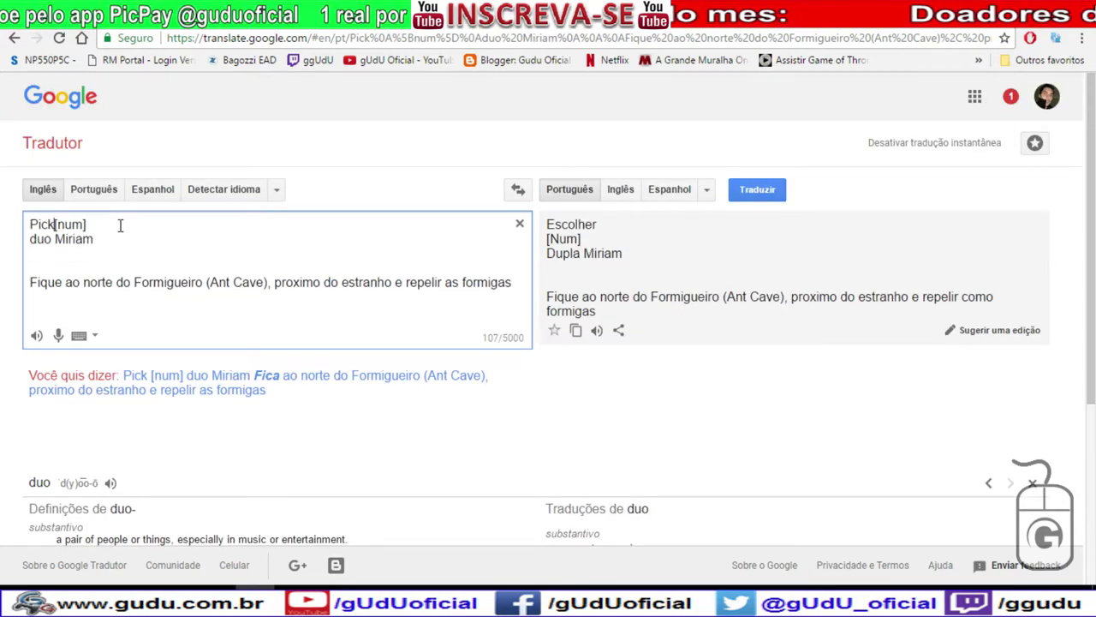
{"action": "left_click", "coordinate": [124, 225]}
{"action": "key", "text": "Delete"}
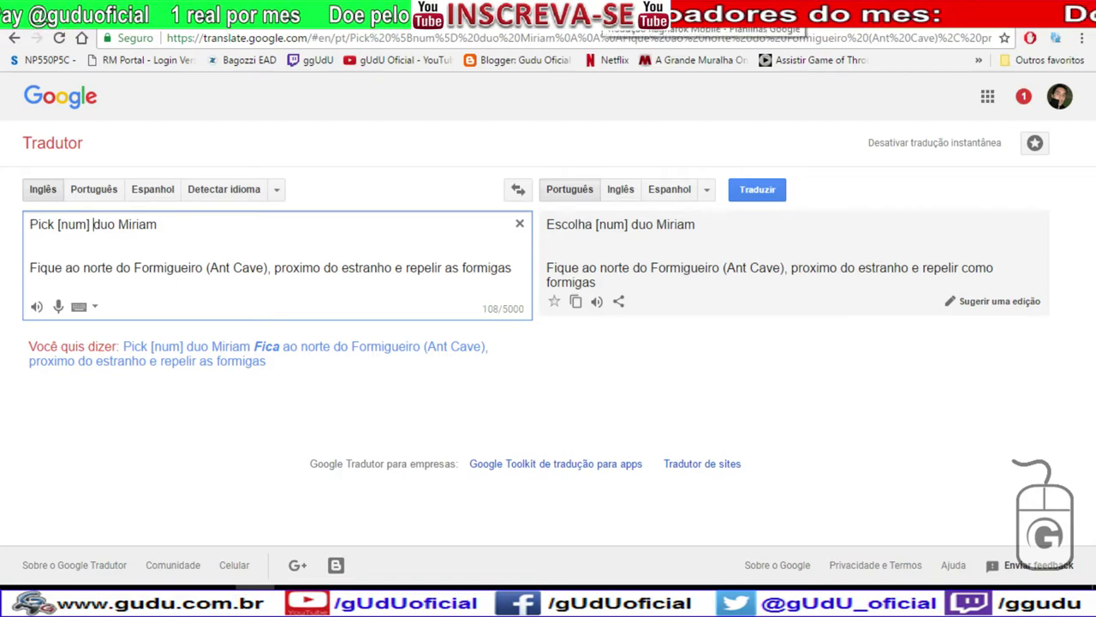
Switch to the Quest1 spreadsheet and enter "Col" as the beginning of the Portuguese translation in cell B82.
{"action": "key", "text": "ctrl+Tab"}
{"action": "left_click", "coordinate": [505, 366]}
{"action": "type", "text": "Col"}
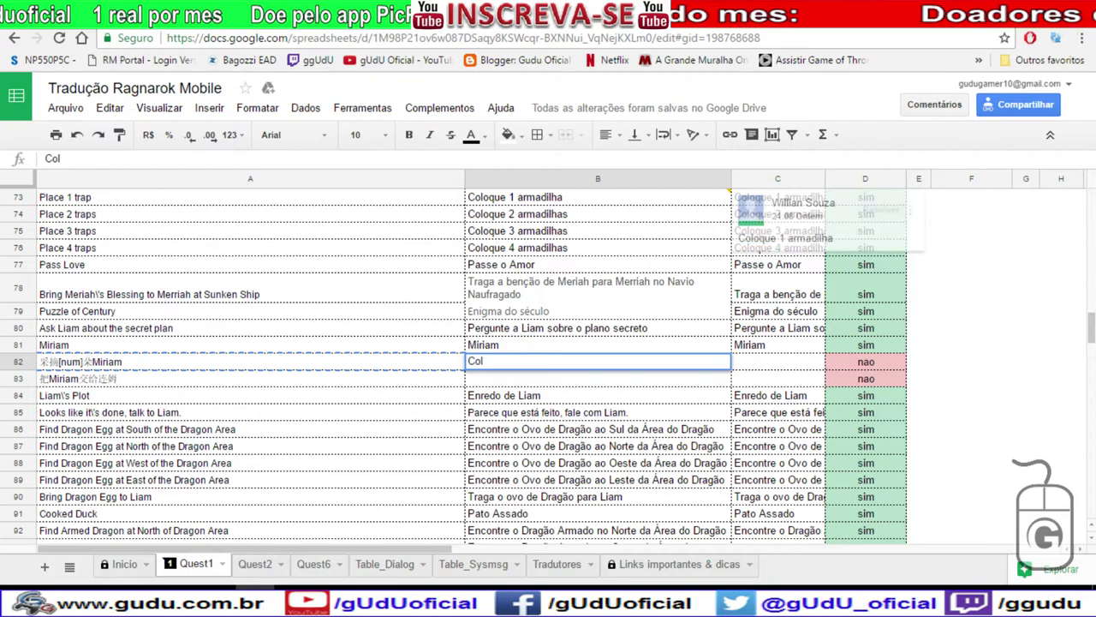
In Baidu Translate, split the Chinese phrase into the four lines 采摘, [num], 朵 and Miriam and translate it.
{"action": "key", "text": "ctrl+Tab"}
{"action": "left_click", "coordinate": [87, 194]}
{"action": "key", "text": "Return"}
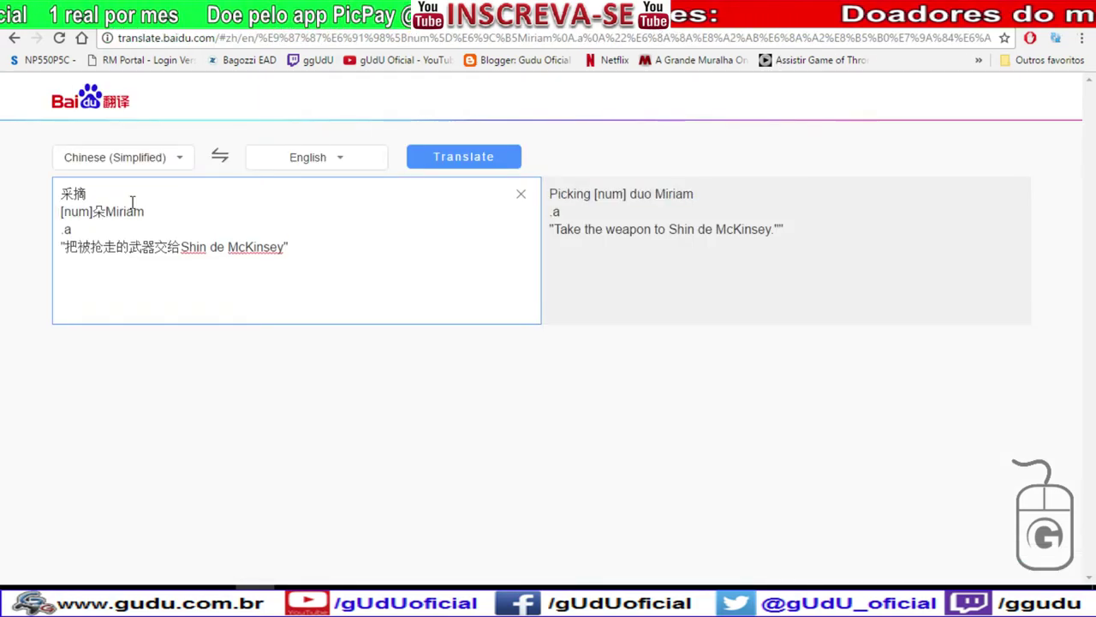
{"action": "left_click", "coordinate": [95, 211]}
{"action": "key", "text": "Return"}
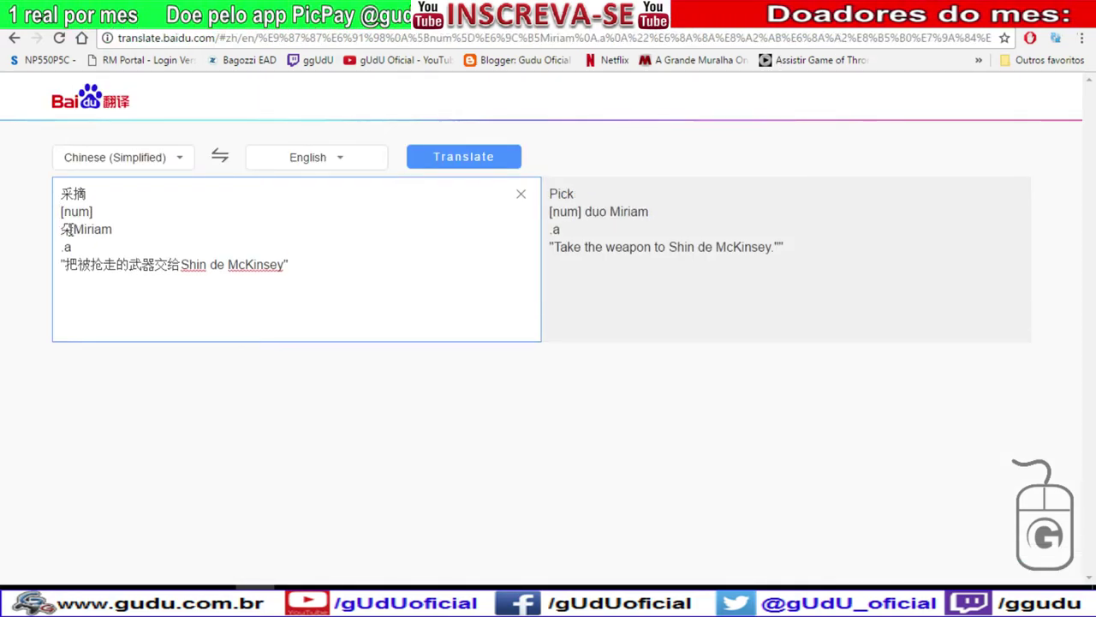
{"action": "key", "text": "Right"}
{"action": "key", "text": "Return"}
{"action": "left_click", "coordinate": [460, 154]}
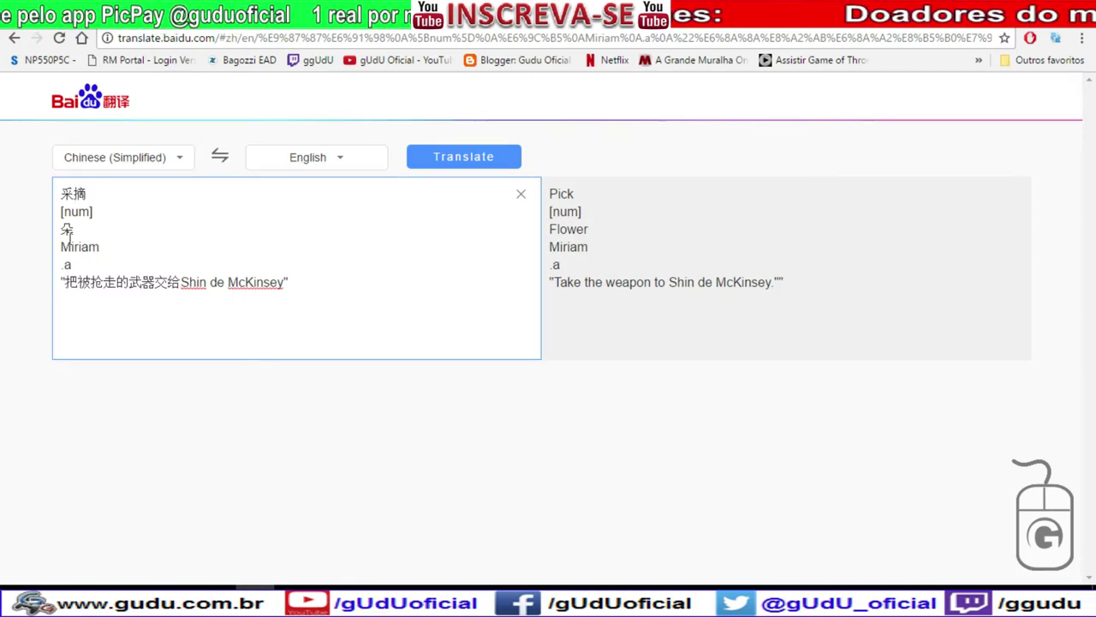
Try translating 朵 and Miriam on one line, and separate them onto their own lines again.
{"action": "key", "text": "Delete"}
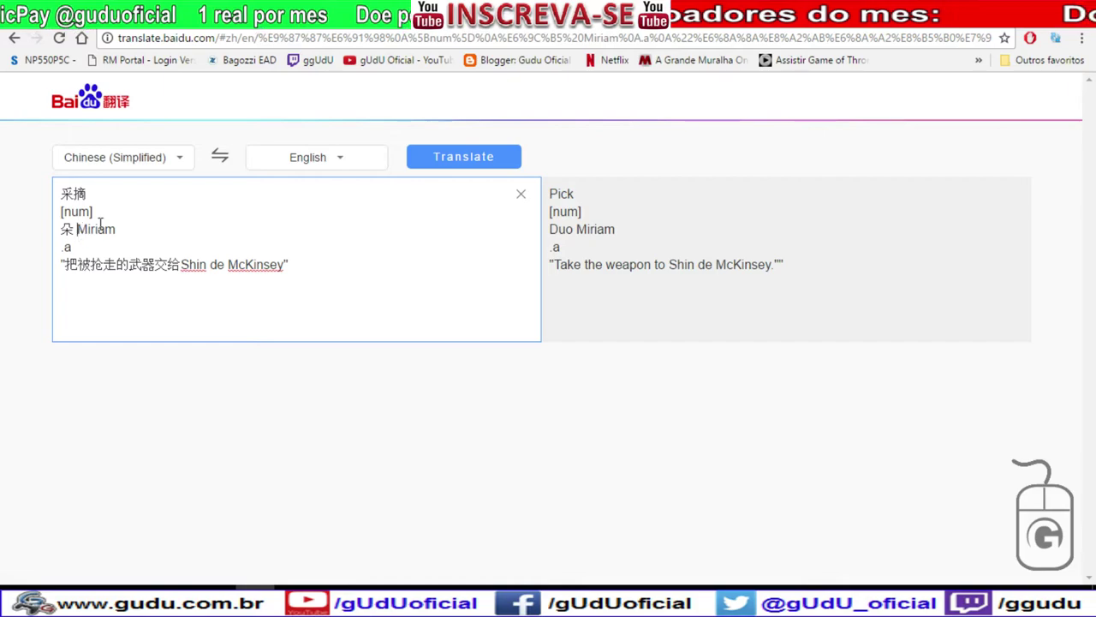
{"action": "key", "text": "Return"}
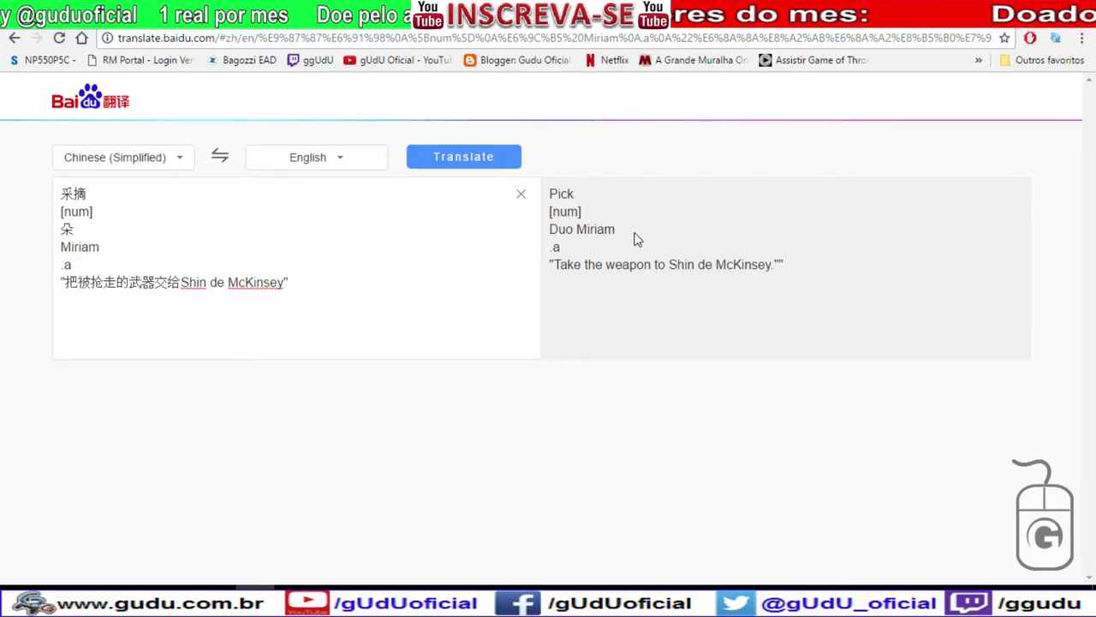
{"action": "left_click", "coordinate": [113, 249]}
{"action": "key", "text": "Return"}
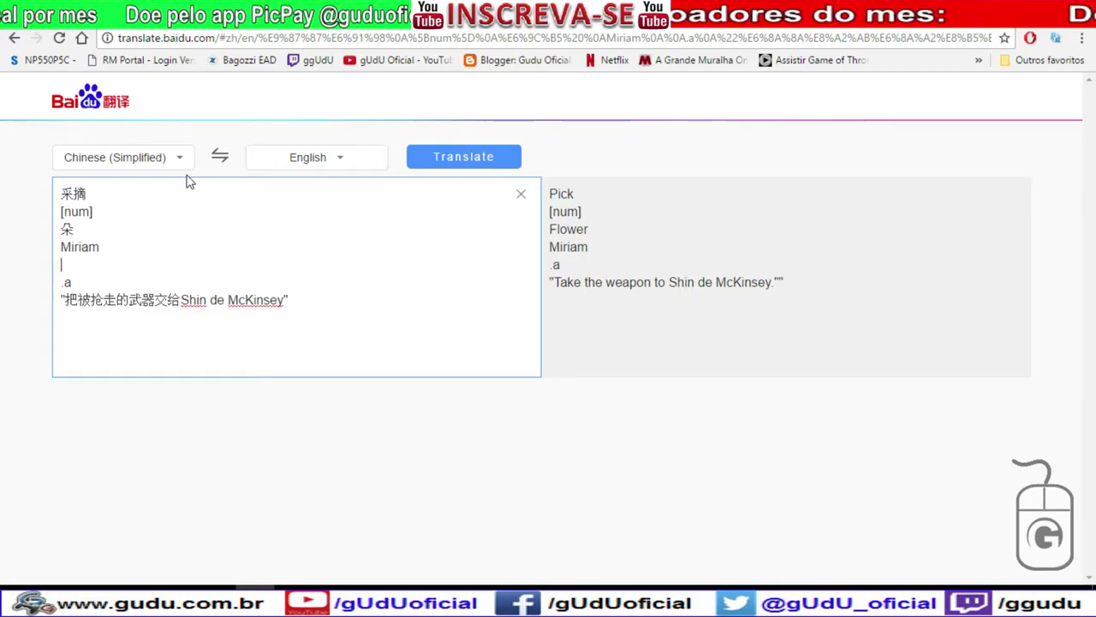
Back in the spreadsheet, complete the translation in cell B82 as "Coletar [num] flores Miriam".
{"action": "key", "text": "ctrl+Tab"}
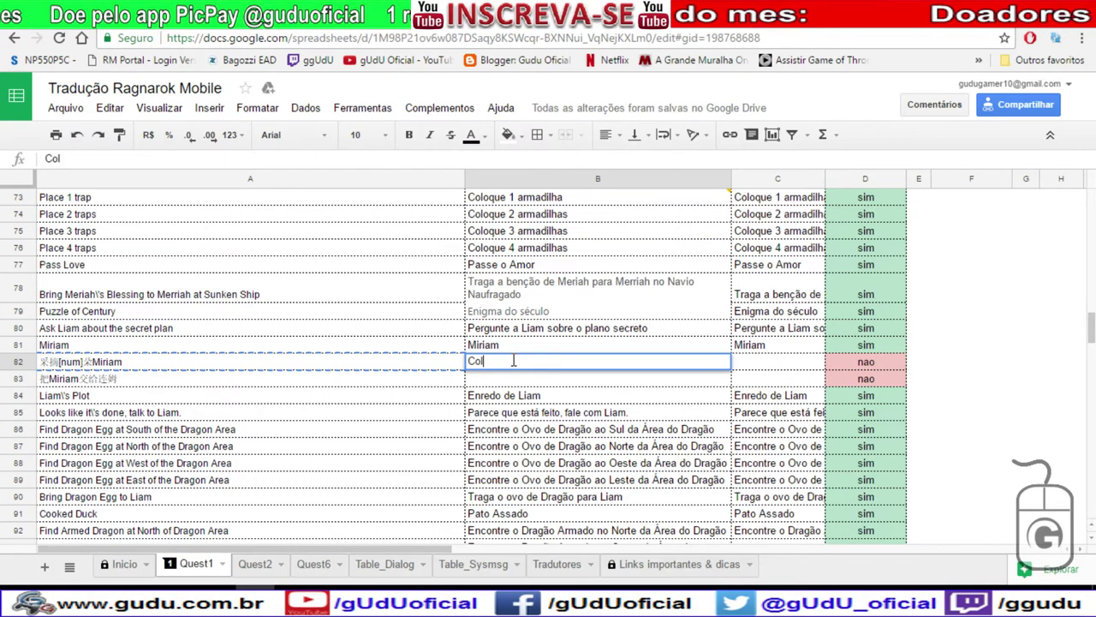
{"action": "type", "text": "tar"}
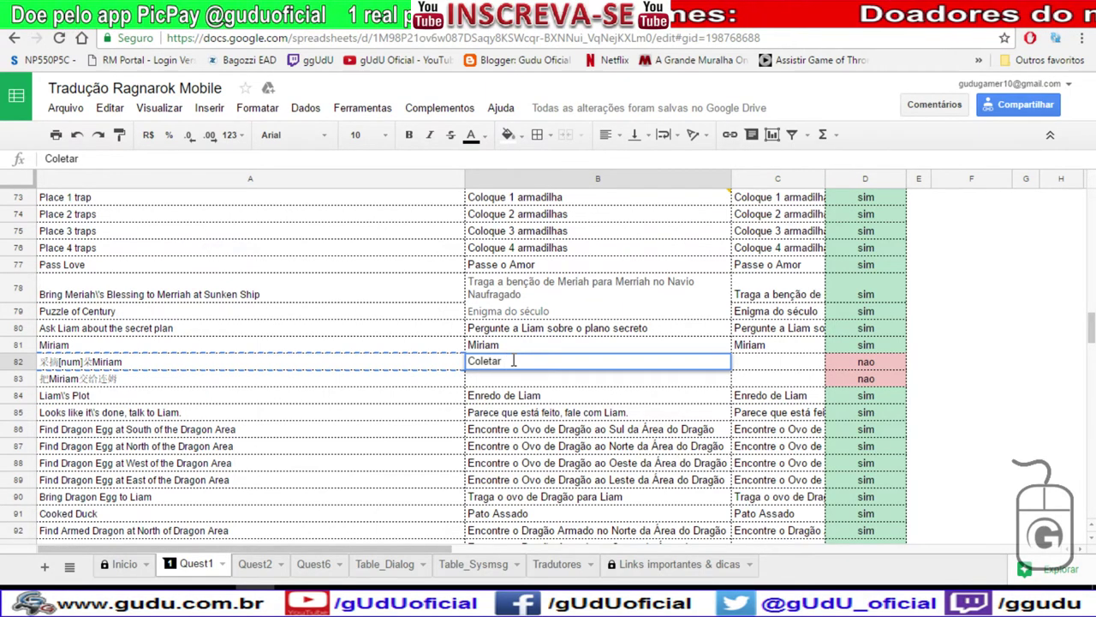
{"action": "type", "text": " [num"}
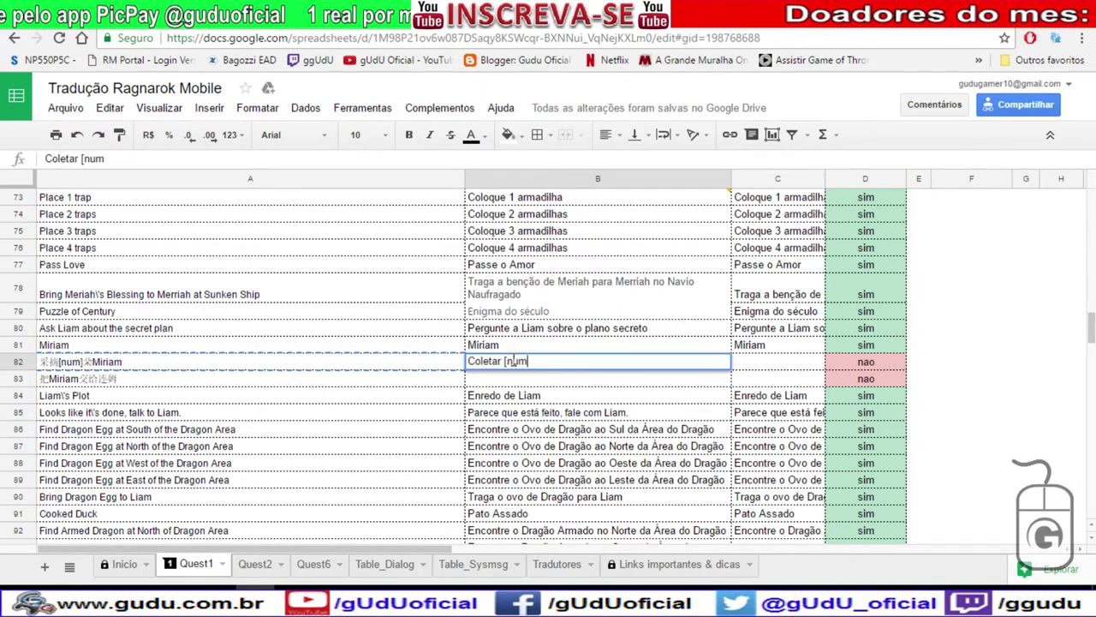
{"action": "type", "text": "] flores mir"}
{"action": "key", "text": "BackSpace"}
{"action": "type", "text": "Miriam"}
{"action": "key", "text": "Return"}
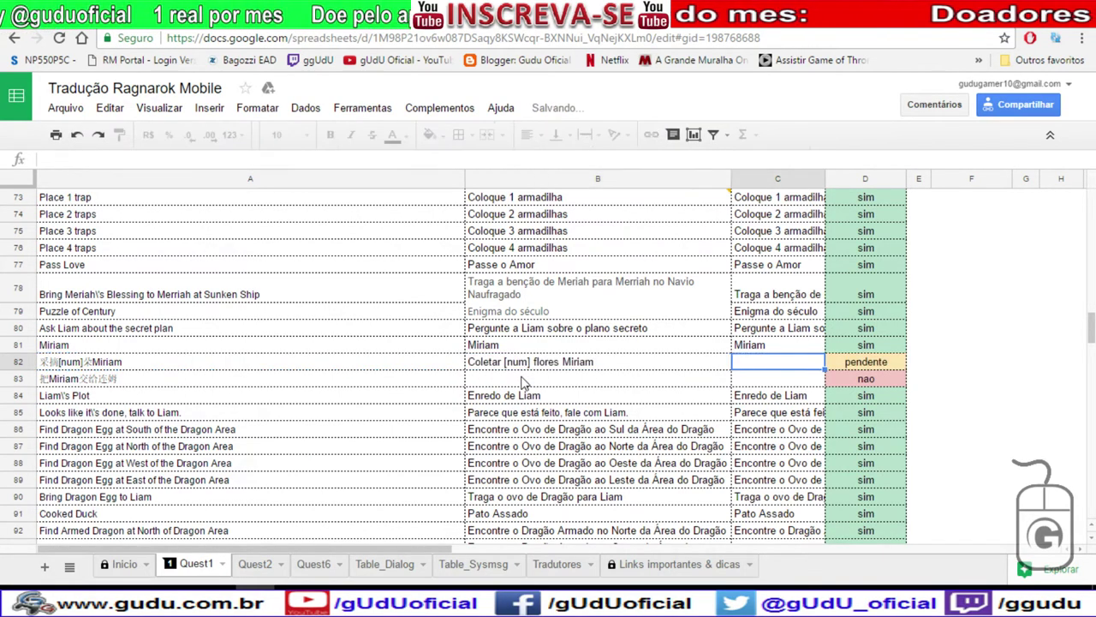
Copy the Chinese text from cell A83 and put it in Baidu Translate in place of the previous phrase.
{"action": "left_click", "coordinate": [276, 383]}
{"action": "key", "text": "ctrl+c"}
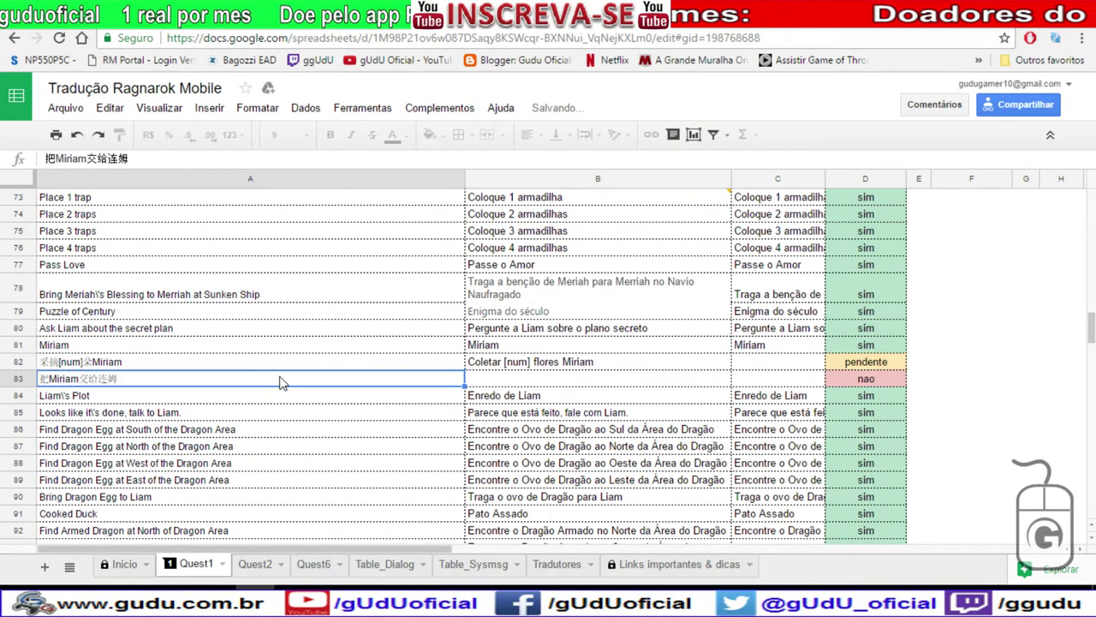
{"action": "key", "text": "ctrl+Tab"}
{"action": "key", "text": "ctrl+Tab"}
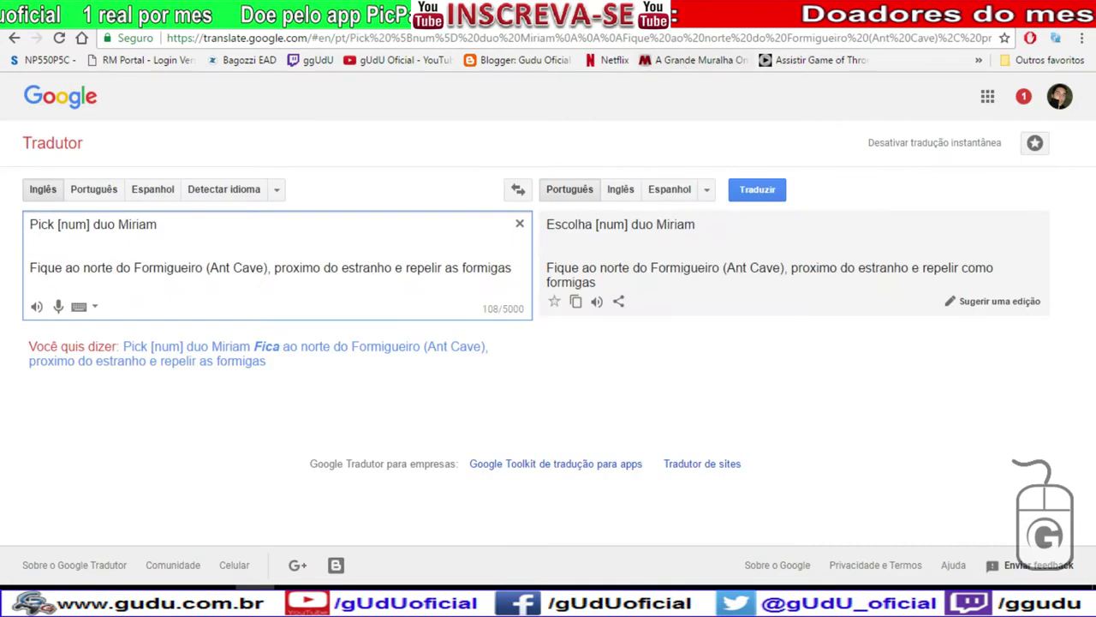
{"action": "key", "text": "ctrl+a"}
{"action": "key", "text": "ctrl+v"}
Split the phrase into the three lines 把, Miriam and 交给连姆 and translate it to English.
{"action": "left_click", "coordinate": [75, 194]}
{"action": "key", "text": "Return"}
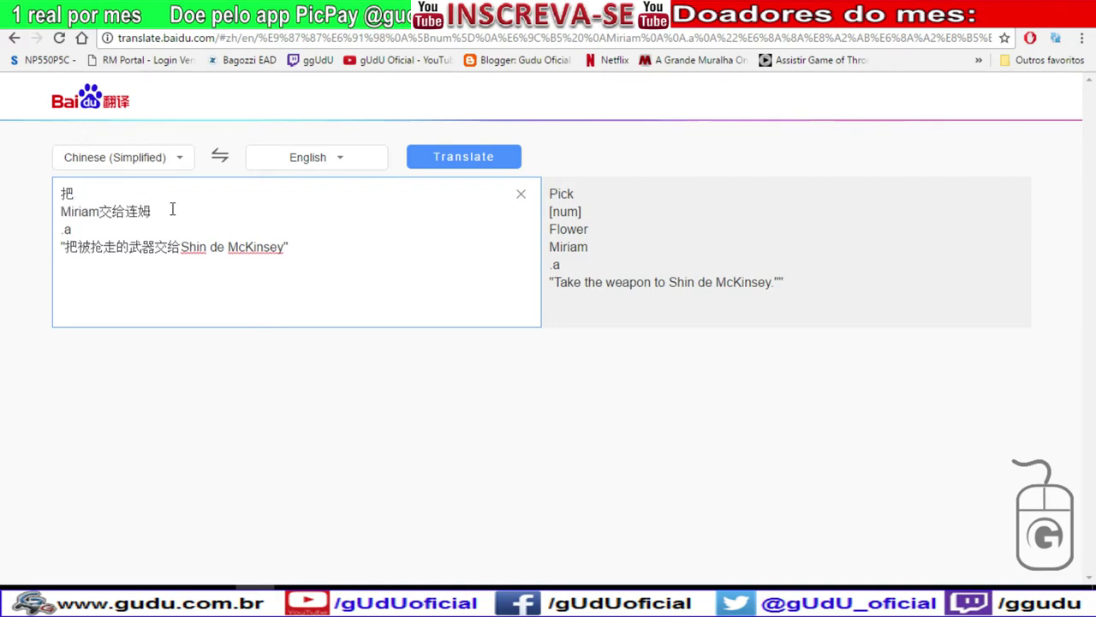
{"action": "left_click", "coordinate": [99, 212]}
{"action": "key", "text": "Return"}
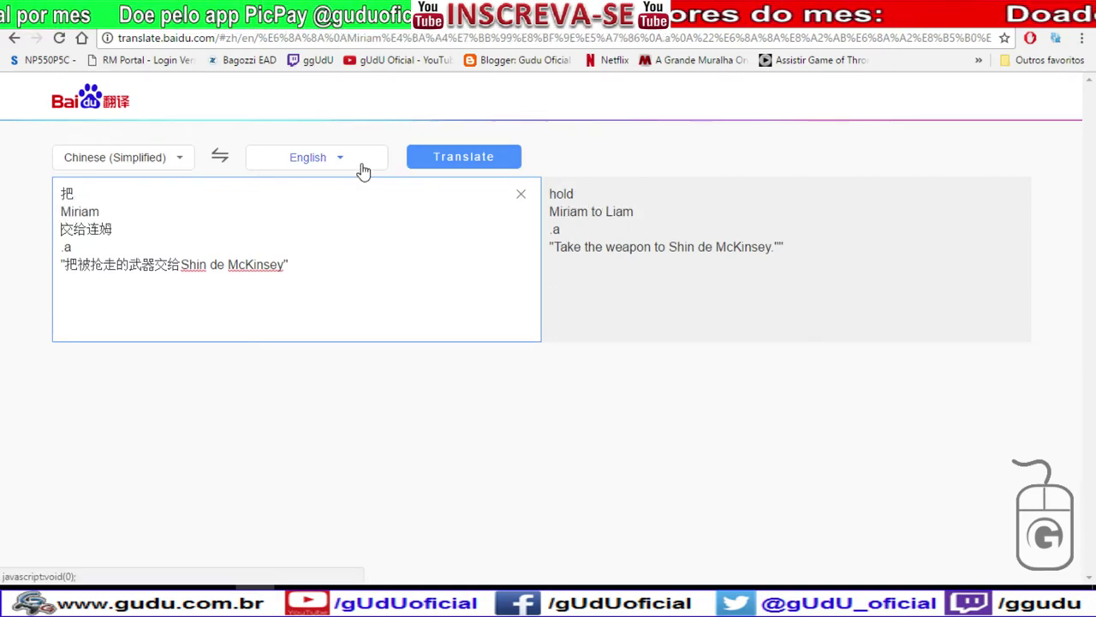
{"action": "left_click", "coordinate": [454, 158]}
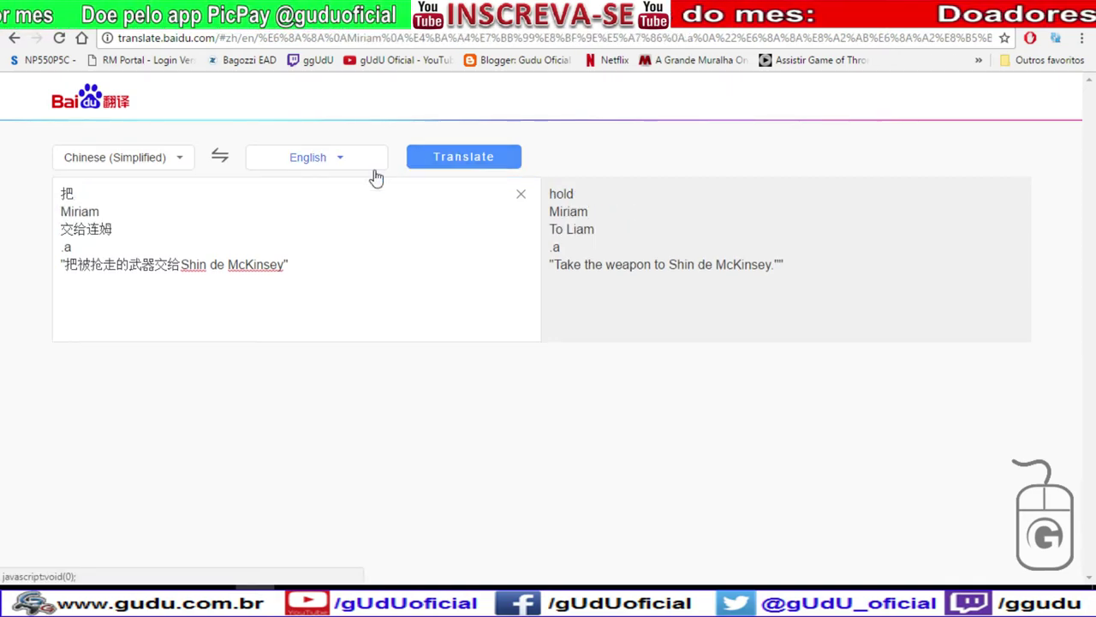
Copy the English lines "hold", "Miriam" and "To Liam" into Google Translate, replacing "Pick [num] duo Miriam".
{"action": "left_click_drag", "start_coordinate": [550, 192], "coordinate": [596, 227]}
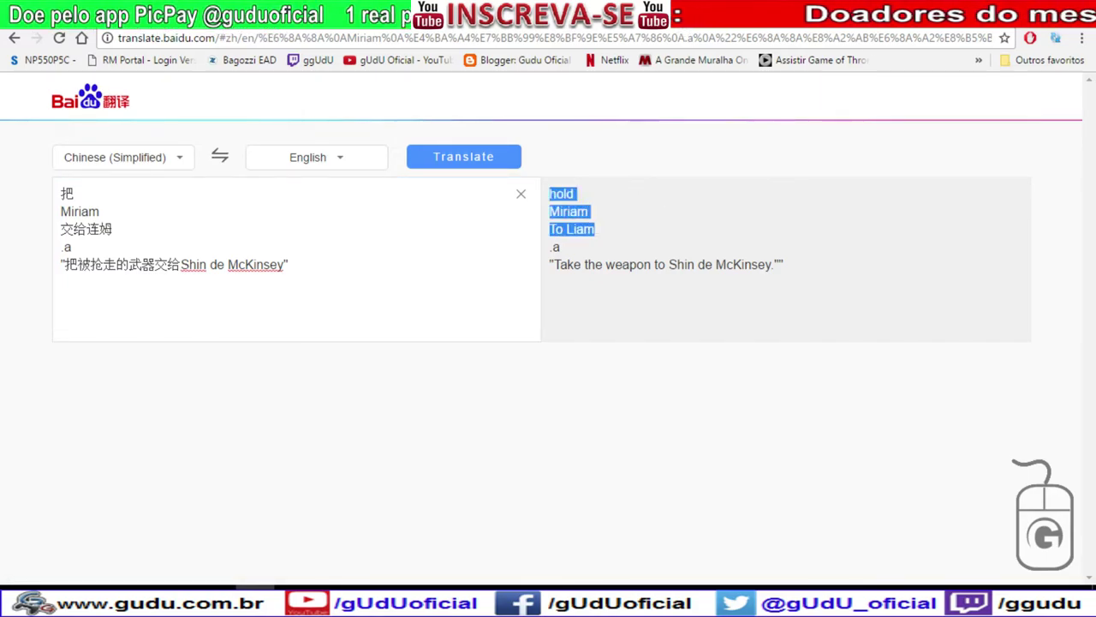
{"action": "key", "text": "ctrl+Tab"}
{"action": "triple_click", "coordinate": [208, 229]}
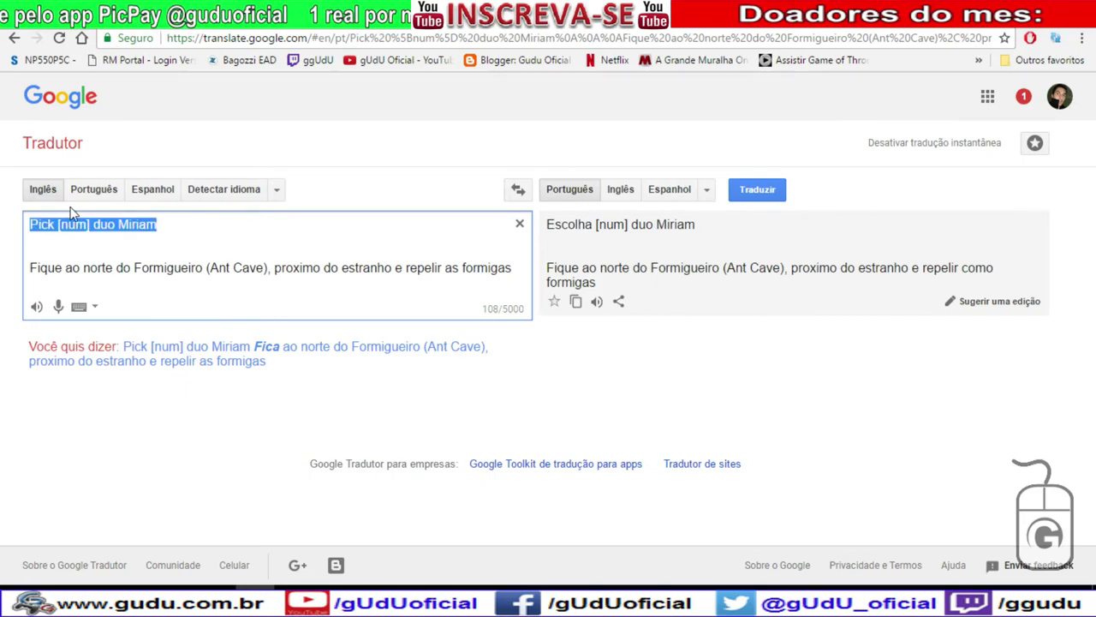
{"action": "key", "text": "ctrl+v"}
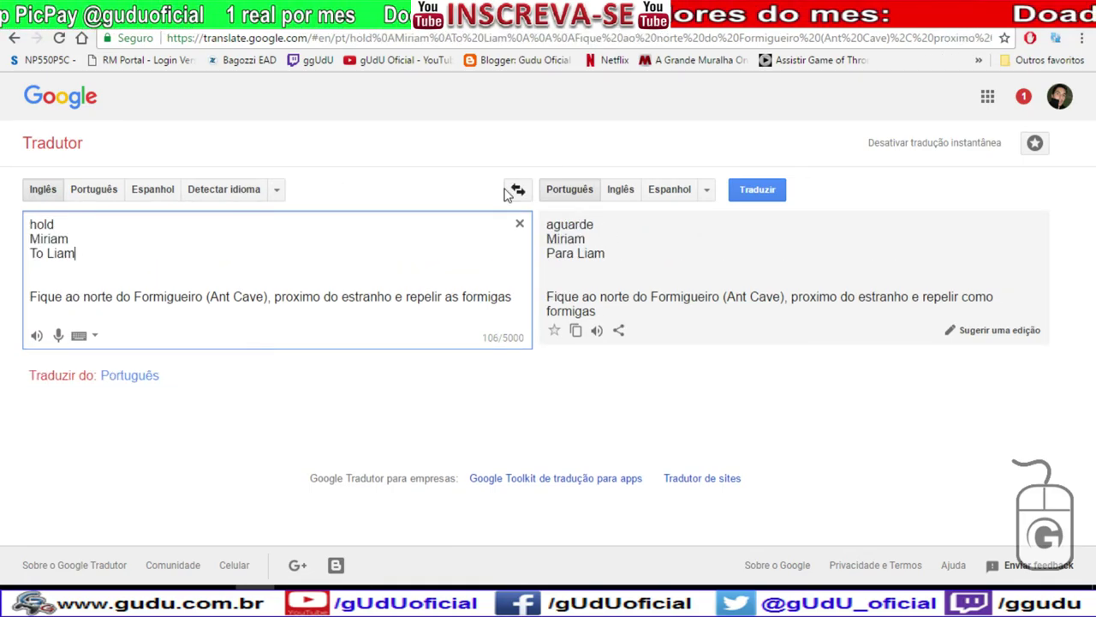
Join the three pasted source lines into the single line "hold Miriam To Liam".
{"action": "left_click", "coordinate": [616, 228]}
{"action": "left_click", "coordinate": [192, 223]}
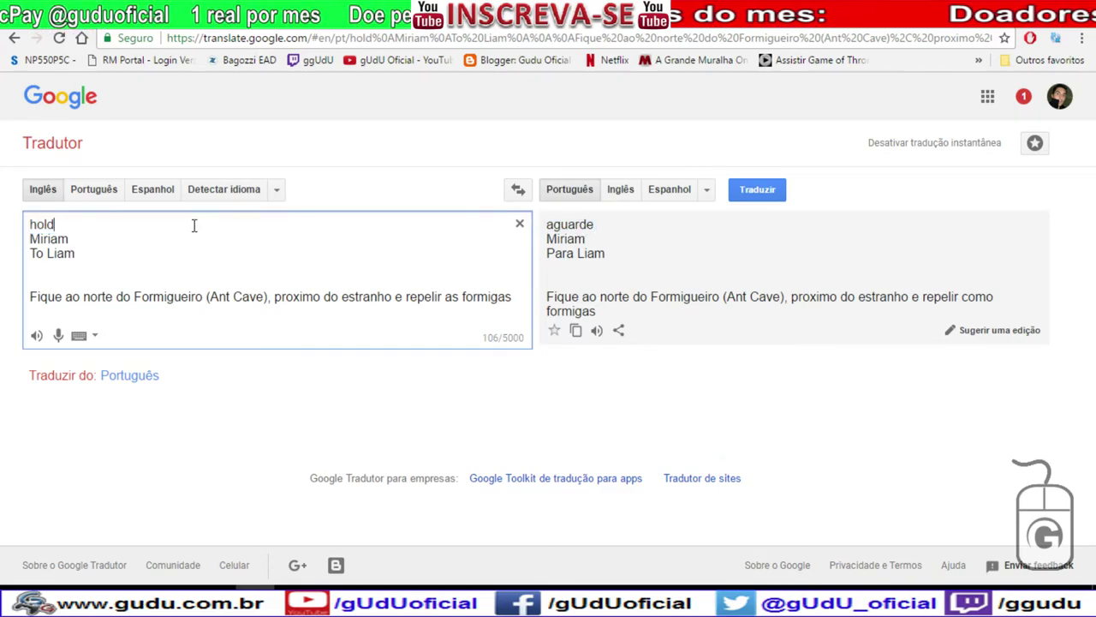
{"action": "key", "text": "Delete"}
{"action": "left_click", "coordinate": [200, 224]}
{"action": "key", "text": "Delete"}
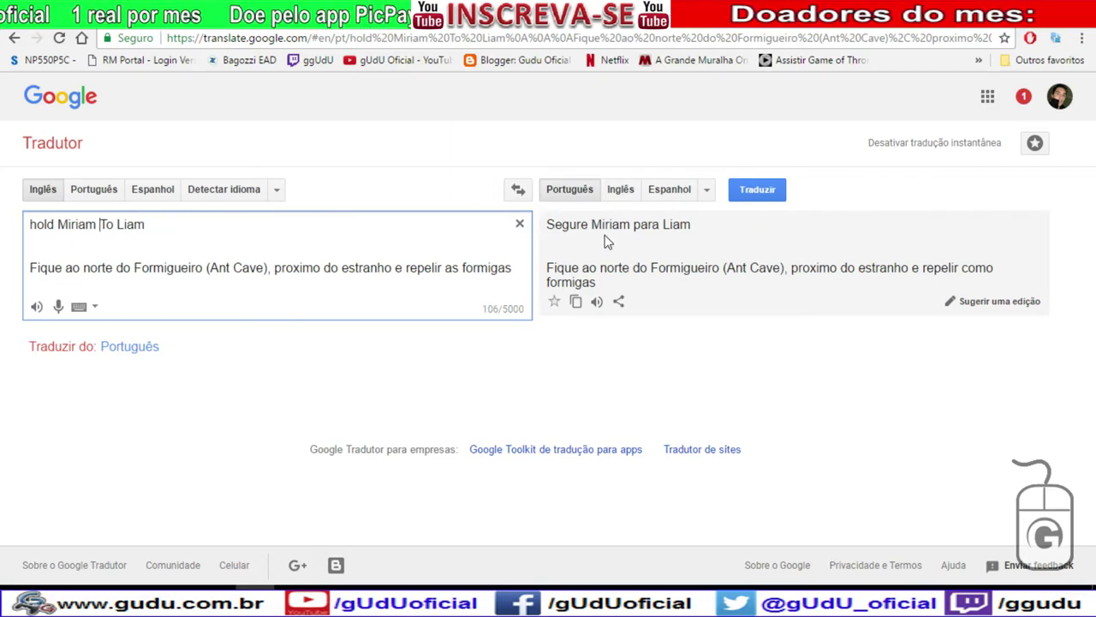
Copy the Portuguese translation "Segure Miriam para Liam" into cell B83 of the spreadsheet and check it against the Baidu translation.
{"action": "left_click_drag", "start_coordinate": [726, 226], "coordinate": [546, 228]}
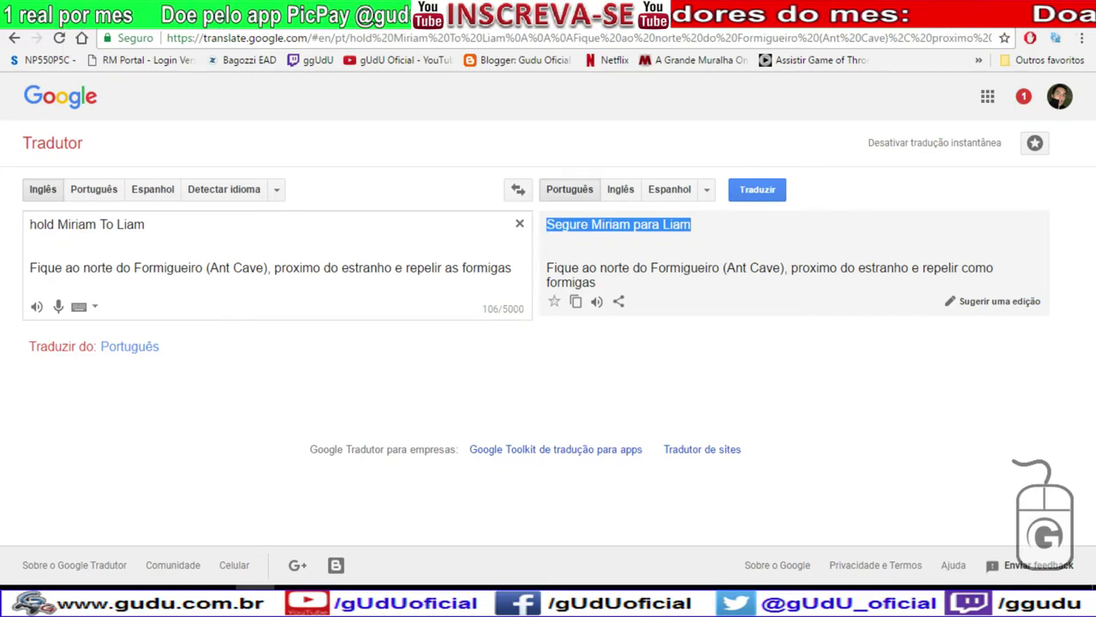
{"action": "key", "text": "alt+Tab"}
{"action": "left_click", "coordinate": [471, 381]}
{"action": "key", "text": "ctrl+v"}
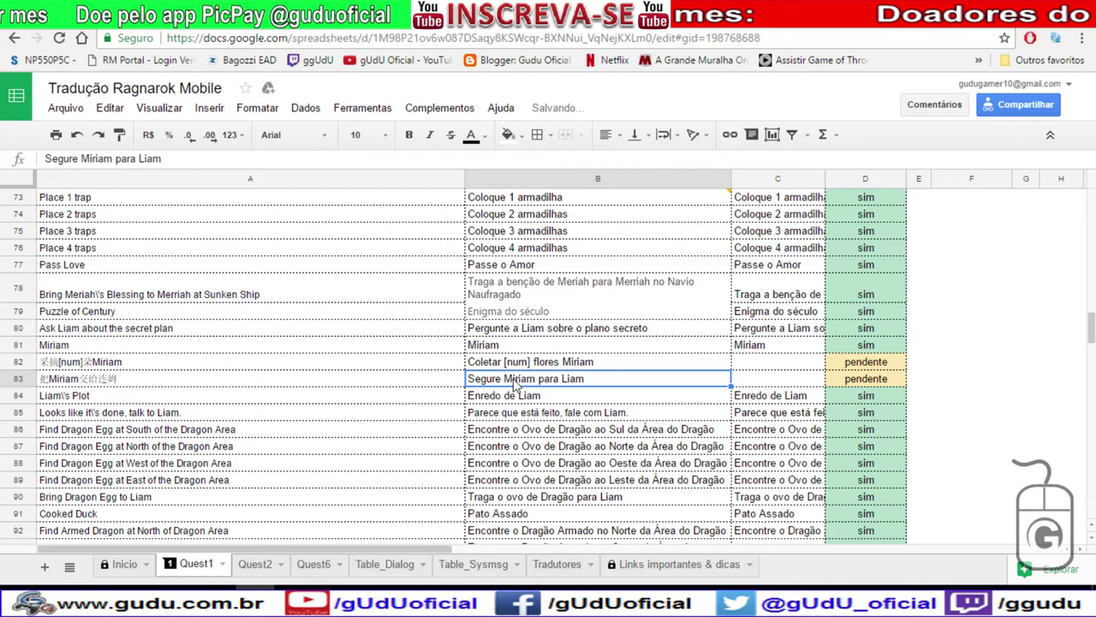
{"action": "double_click", "coordinate": [563, 384]}
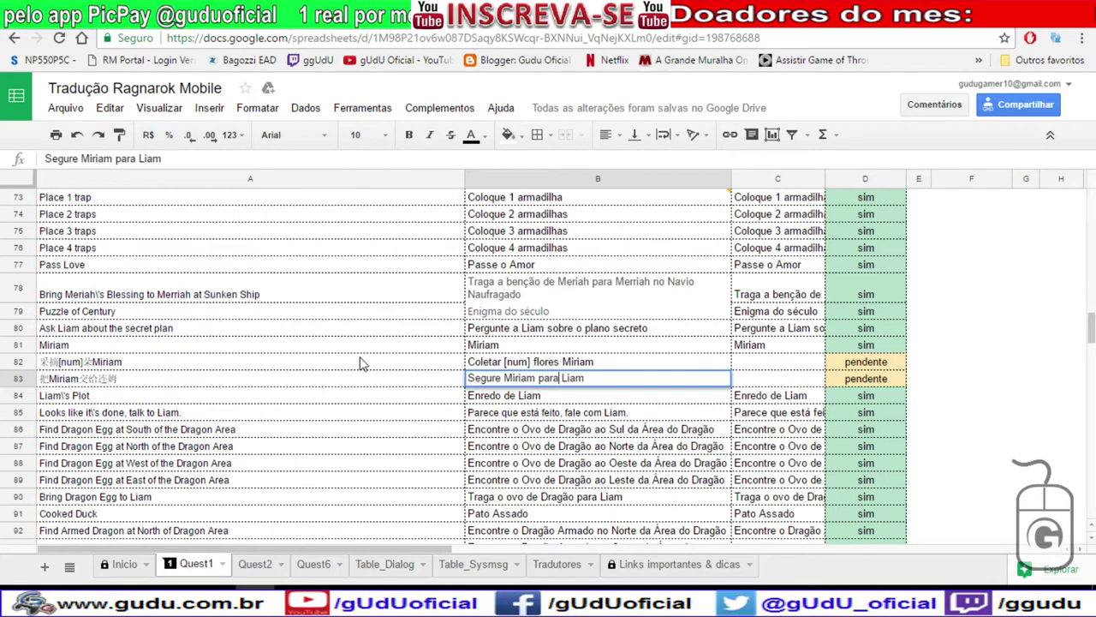
{"action": "key", "text": "ctrl+Tab"}
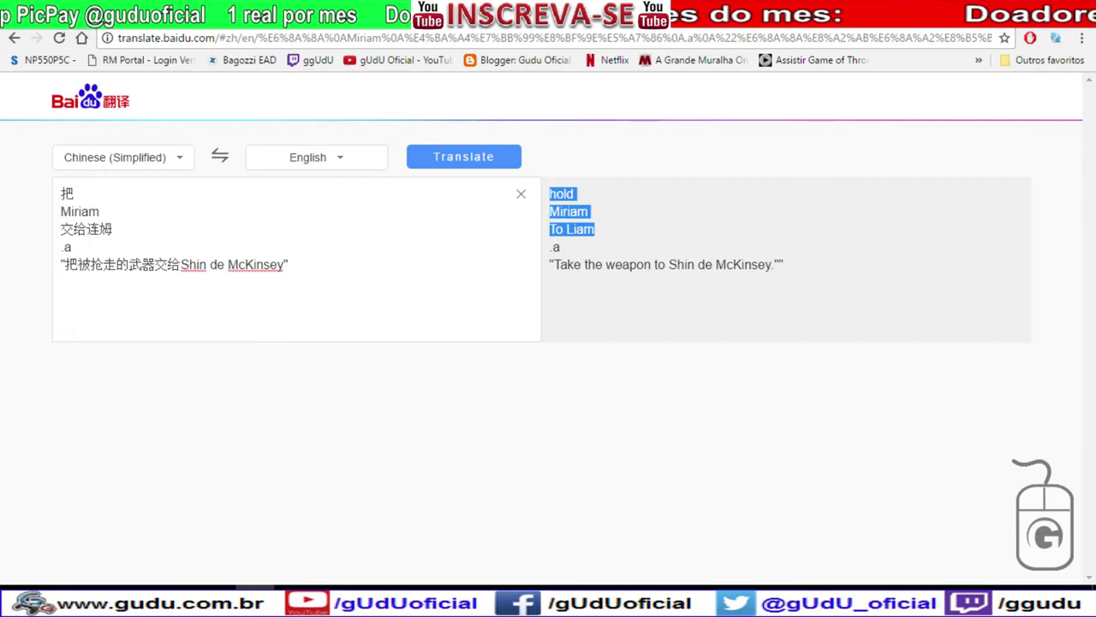
{"action": "key", "text": "ctrl+shift+Tab"}
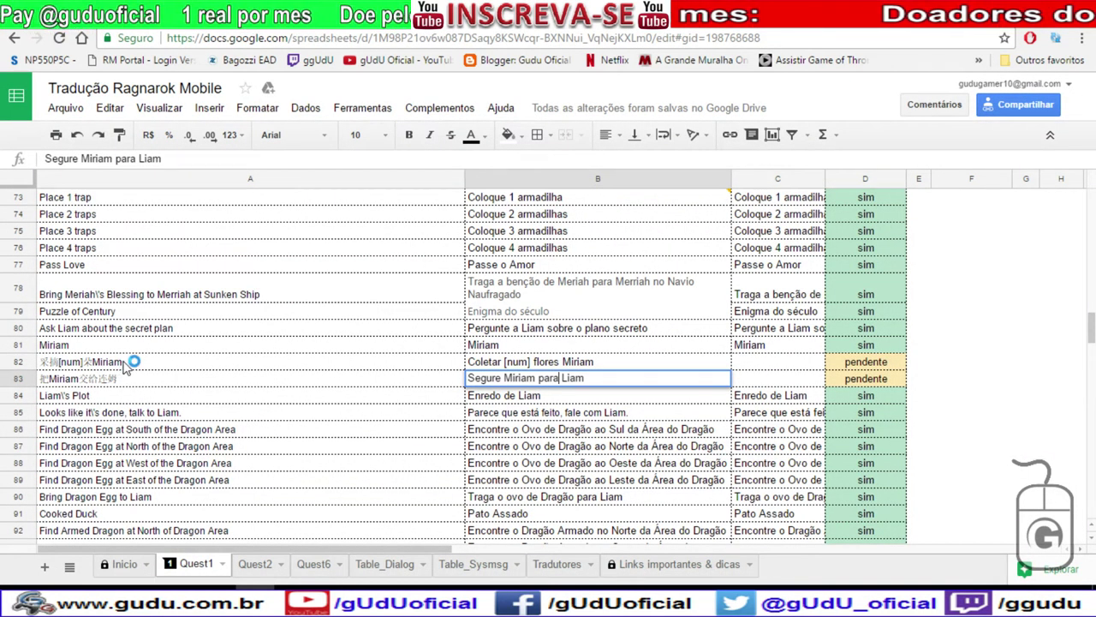
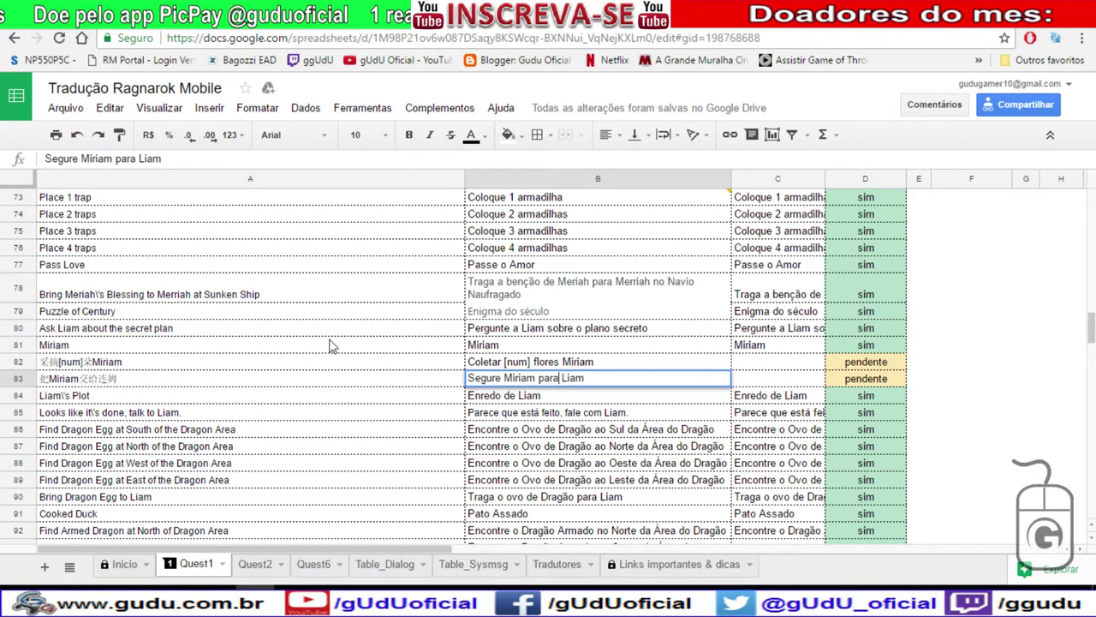
Copy the Chinese phrase from cell A82 into Baidu Translate, replacing the three lines of the other phrase.
{"action": "left_click", "coordinate": [169, 367]}
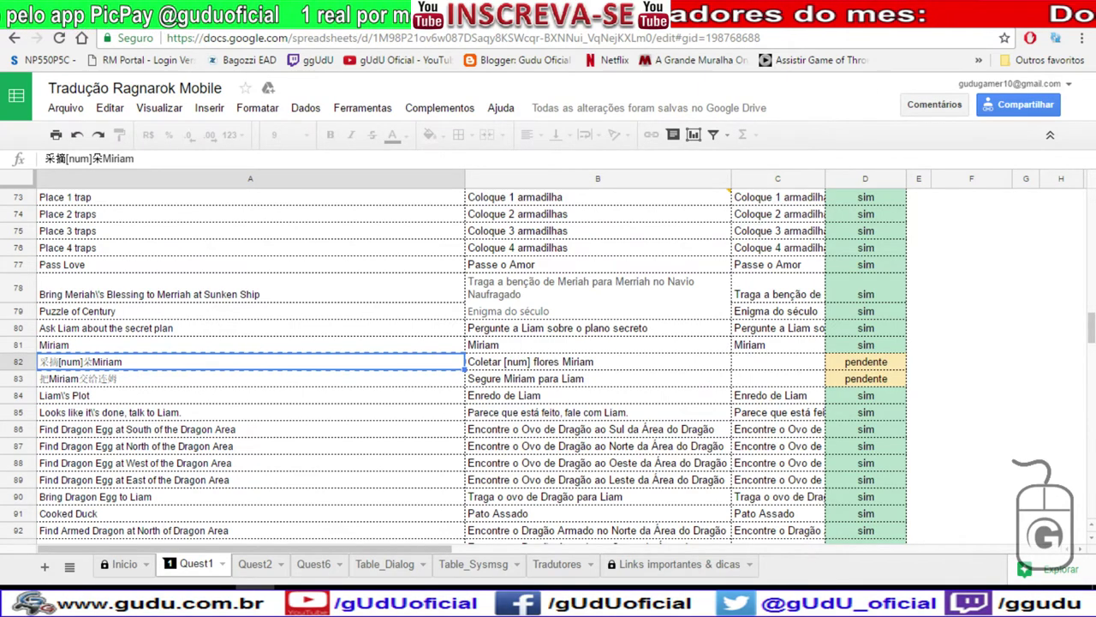
{"action": "key", "text": "ctrl+Tab"}
{"action": "left_click_drag", "start_coordinate": [141, 231], "coordinate": [0, 167]}
{"action": "type", "text": "采摘[num]朵Miriam"}
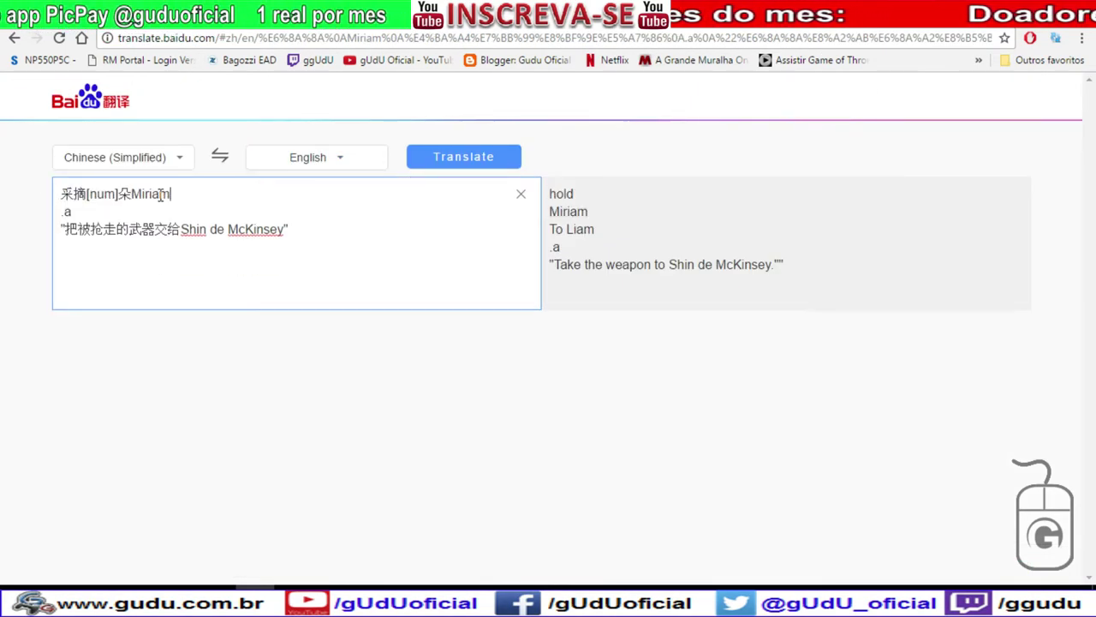
Separate 采摘, [num], 朵 and Miriam with spaces in the source text and translate it again.
{"action": "left_click", "coordinate": [88, 193]}
{"action": "left_click", "coordinate": [475, 157]}
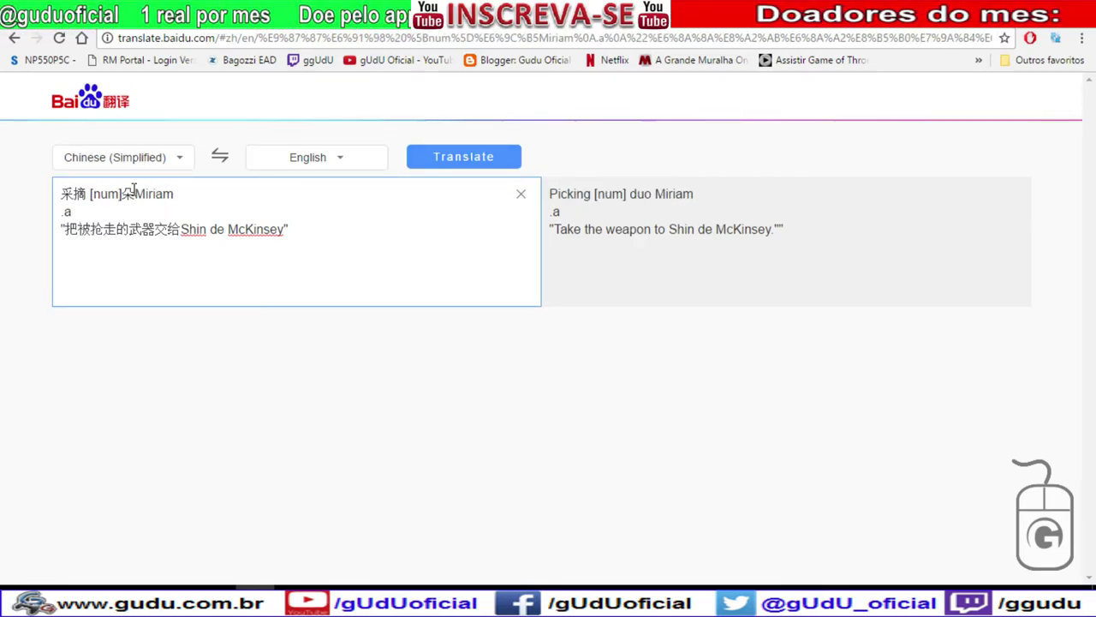
{"action": "left_click", "coordinate": [124, 193]}
{"action": "left_click", "coordinate": [139, 193]}
{"action": "left_click", "coordinate": [464, 157]}
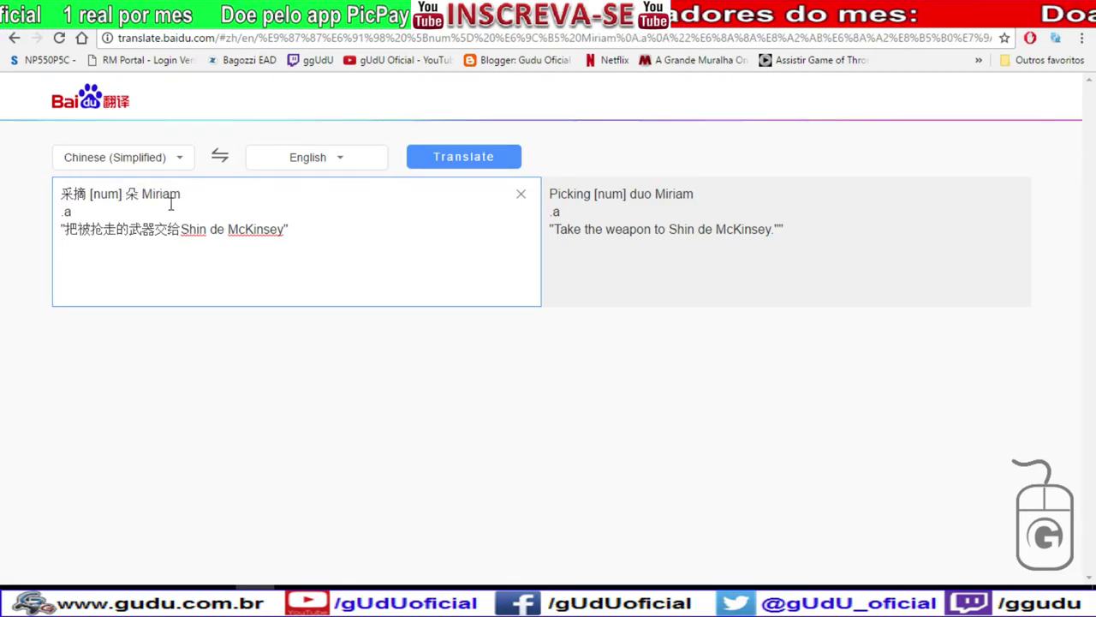
Break the spaced source phrase into four lines: 采摘, [num], 朵 and Miriam.
{"action": "left_click", "coordinate": [87, 196]}
{"action": "key", "text": "Return"}
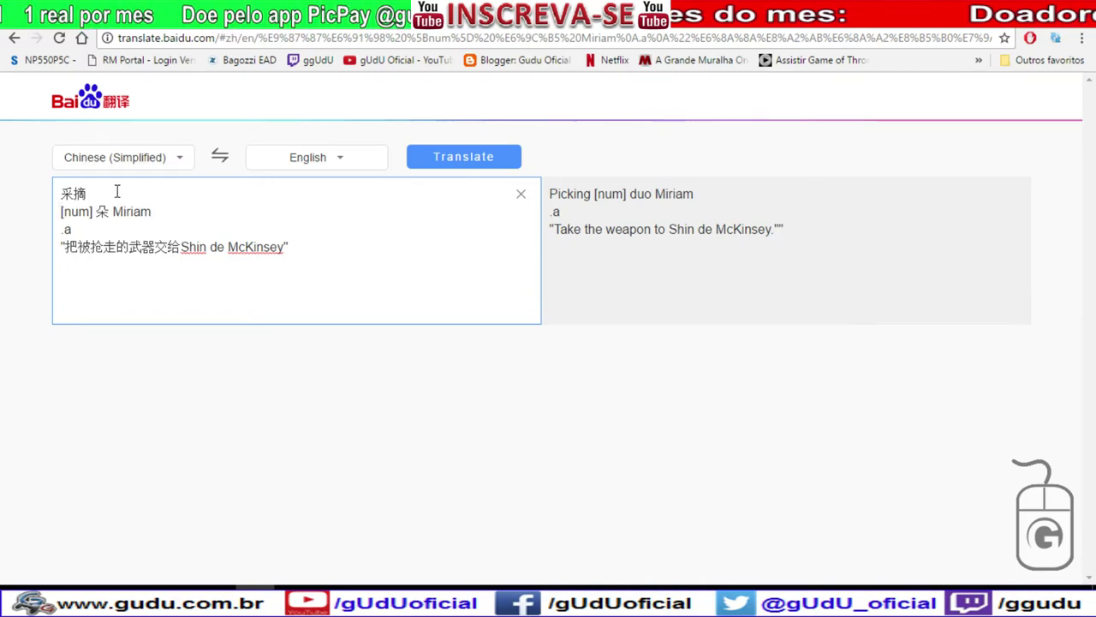
{"action": "left_click", "coordinate": [95, 212]}
{"action": "key", "text": "Return"}
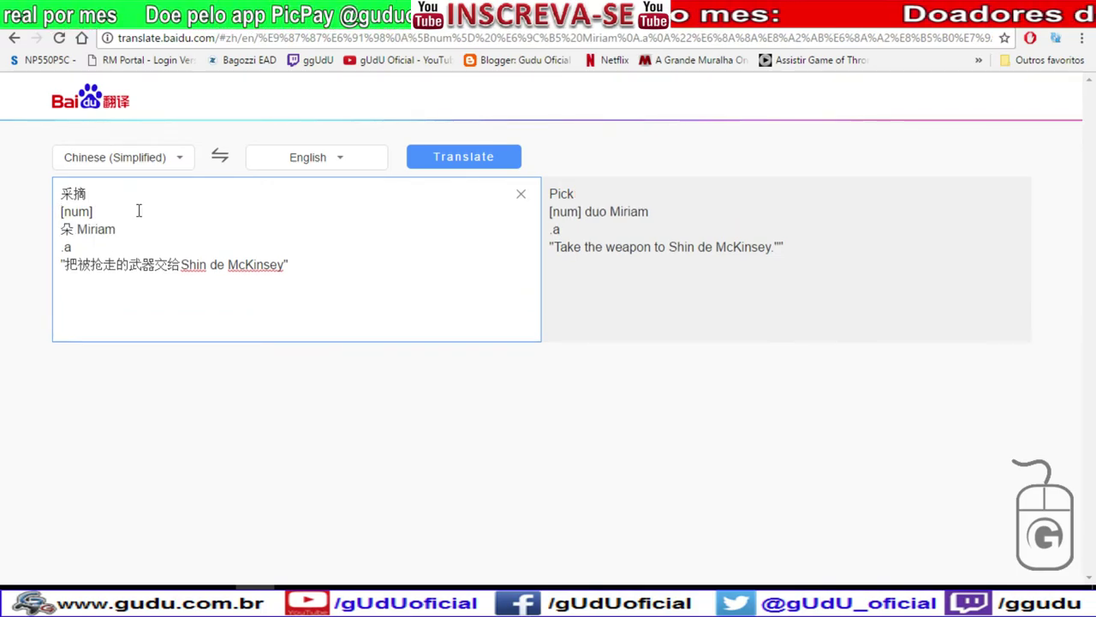
{"action": "left_click", "coordinate": [79, 229]}
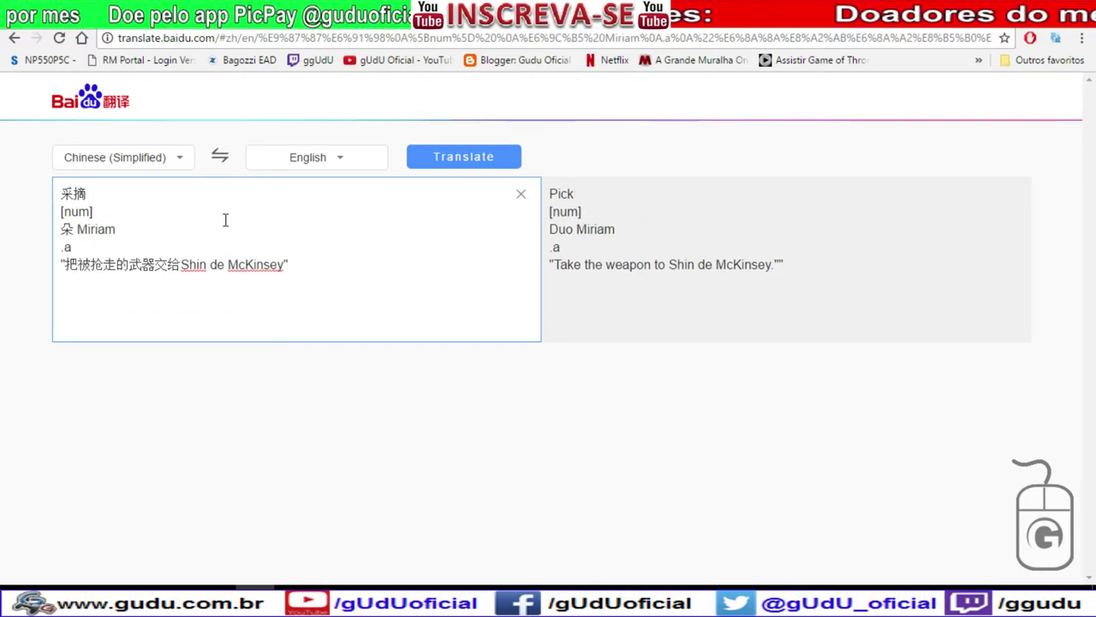
{"action": "key", "text": "Return"}
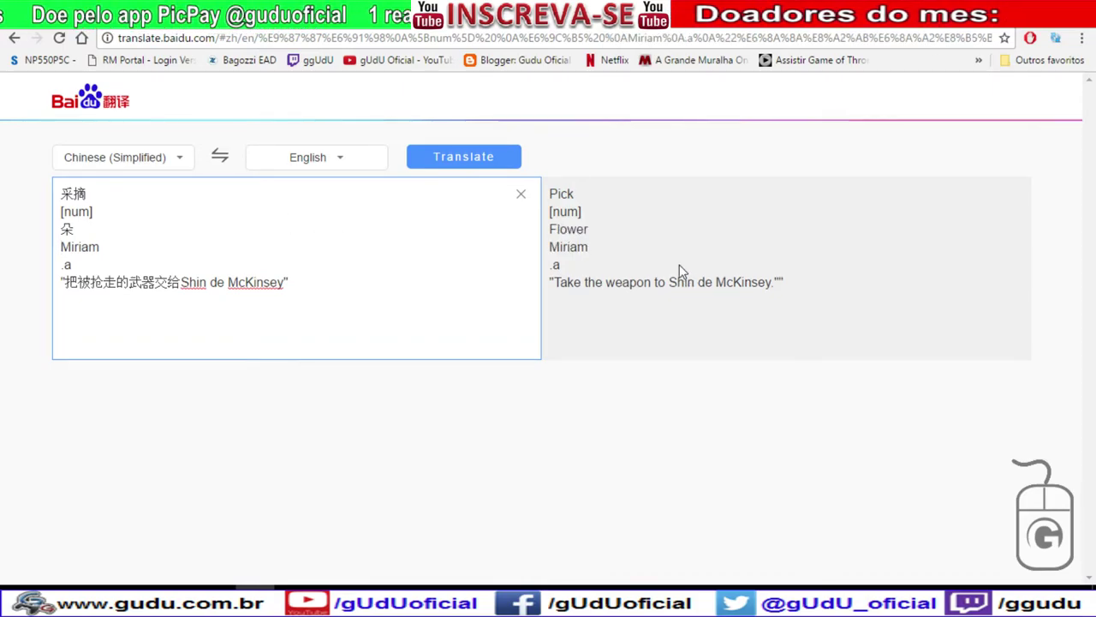
Copy the Chinese phrase 与连姆谈谈 from cell A102 and translate it in Baidu Translate in place of the four-line phrase.
{"action": "key", "text": "alt+Tab"}
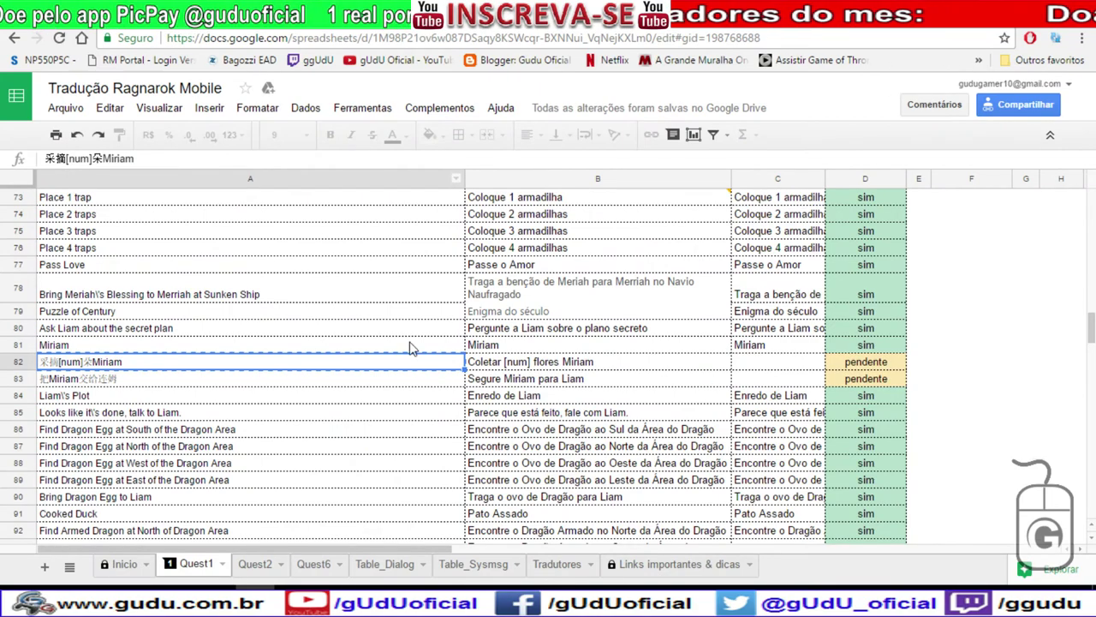
{"action": "scroll", "coordinate": [425, 334], "scroll_direction": "down", "scroll_amount": 3}
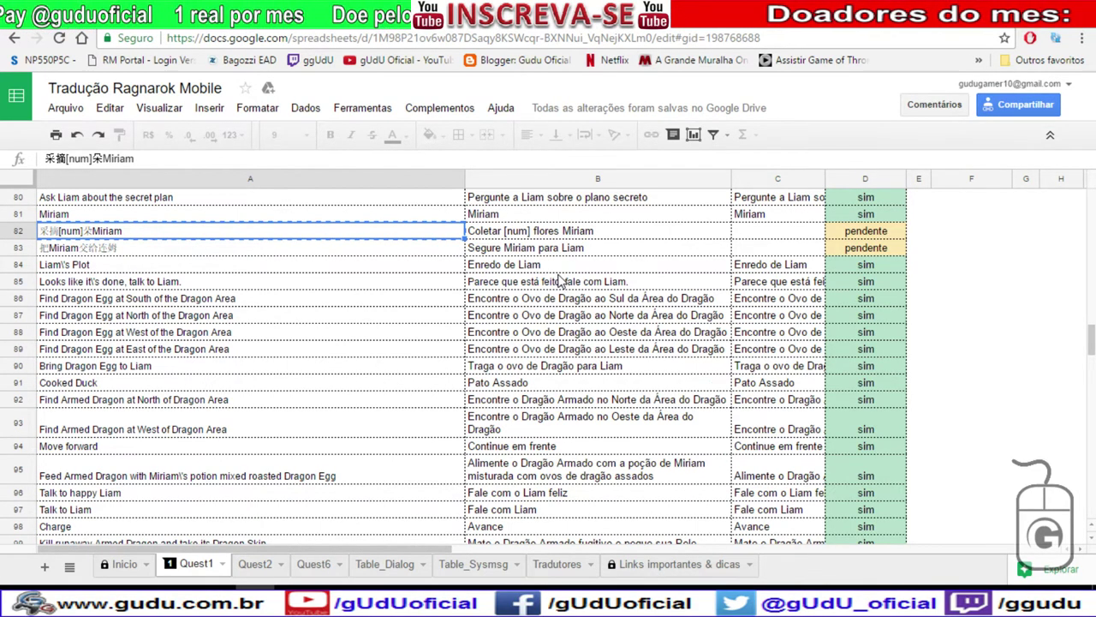
{"action": "scroll", "coordinate": [558, 280], "scroll_direction": "down", "scroll_amount": 2}
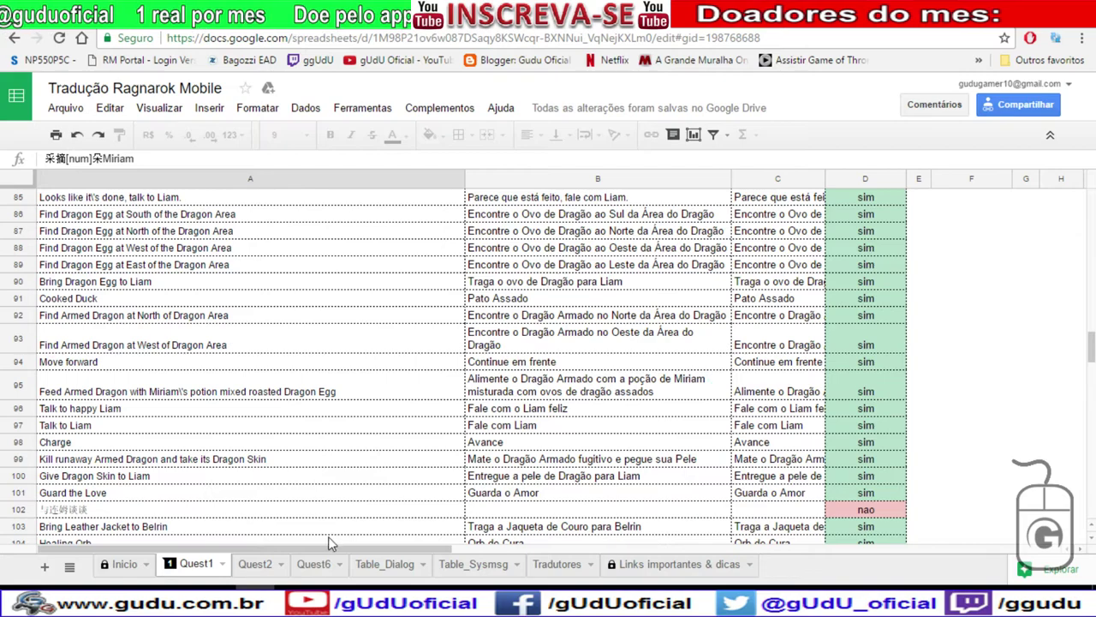
{"action": "left_click", "coordinate": [360, 509]}
{"action": "scroll", "coordinate": [403, 450], "scroll_direction": "down", "scroll_amount": 3}
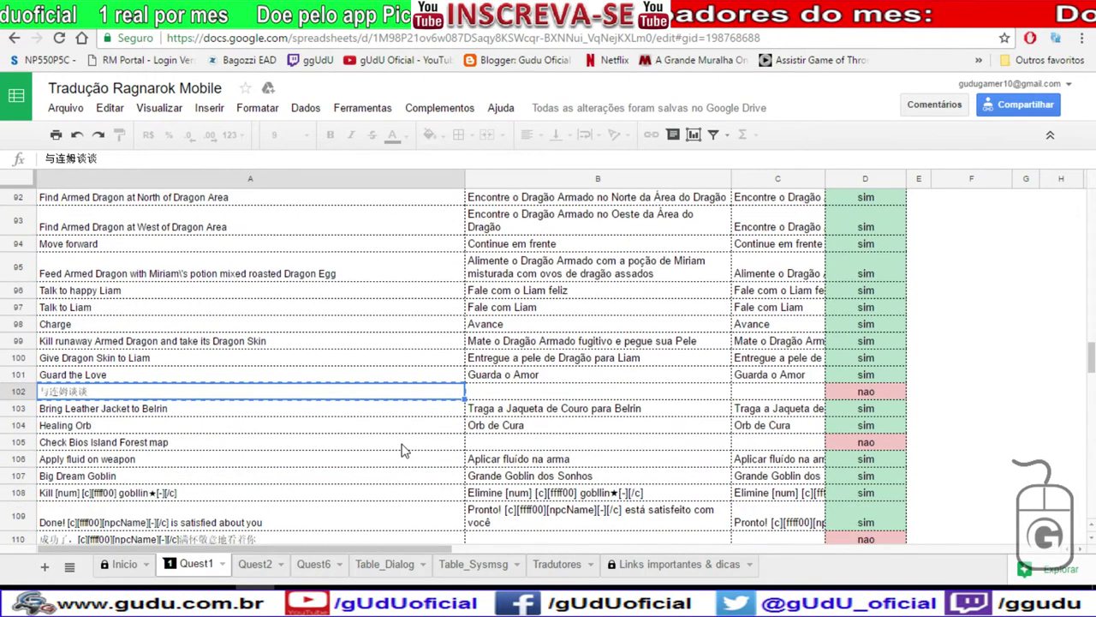
{"action": "key", "text": "ctrl+Tab"}
{"action": "key", "text": "ctrl+Tab"}
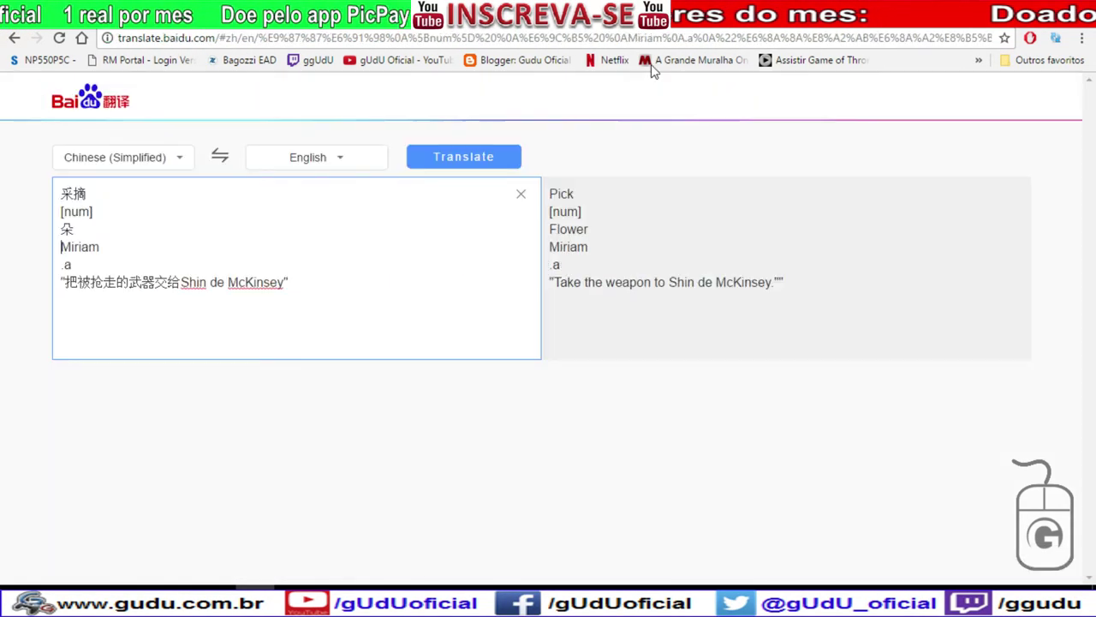
{"action": "left_click_drag", "start_coordinate": [101, 248], "coordinate": [3, 145]}
{"action": "type", "text": "与连姆谈谈"}
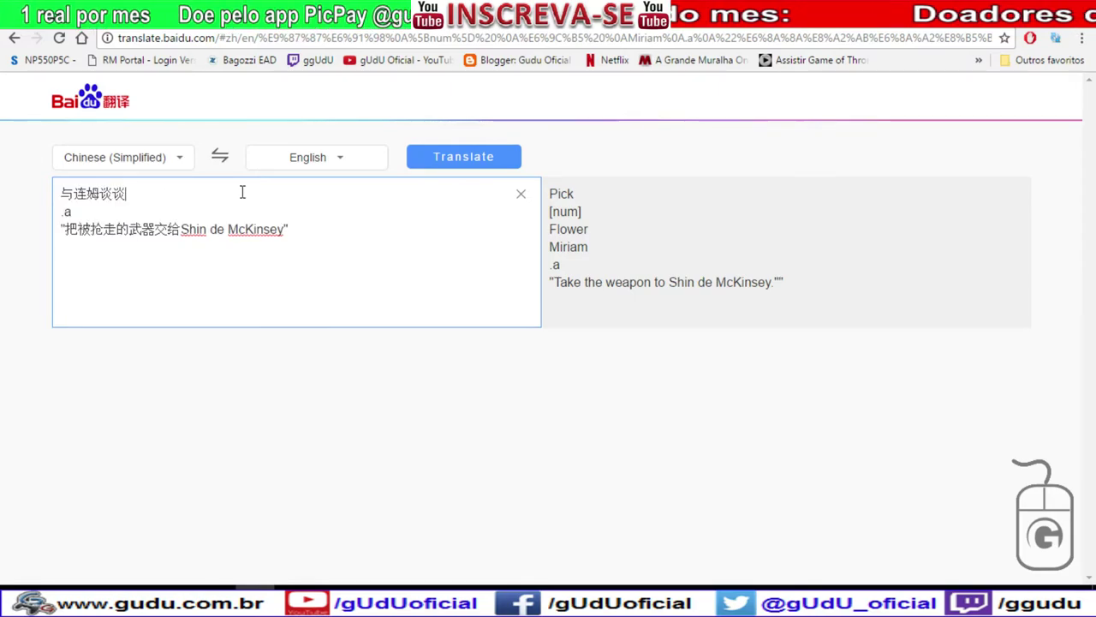
{"action": "left_click", "coordinate": [448, 156]}
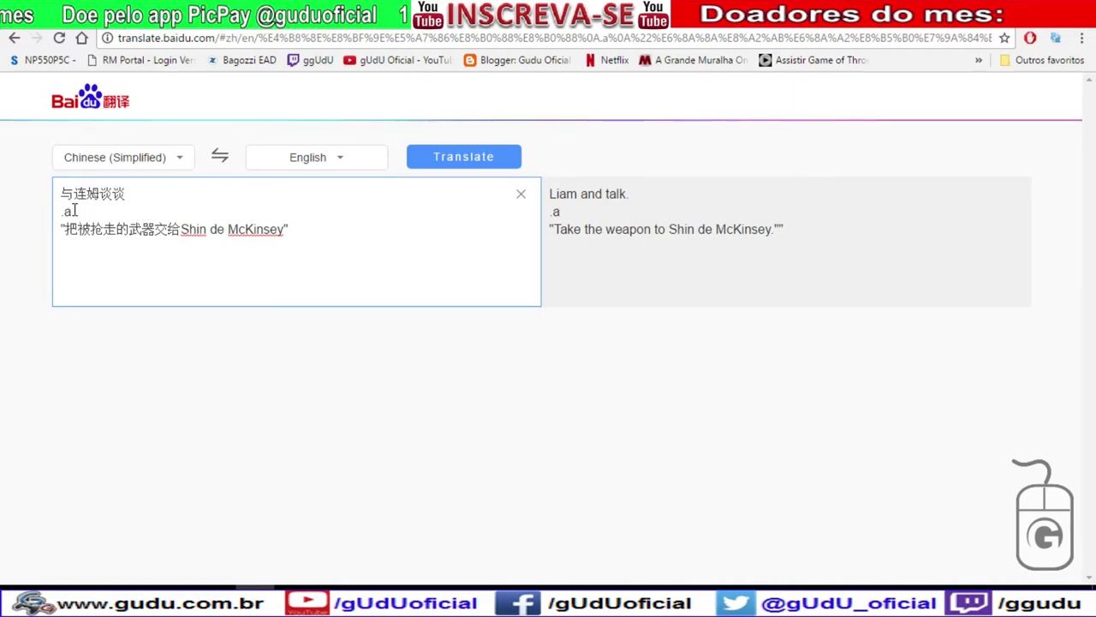
Copy 与连姆谈谈 into the source text of Google Translate and set the source language to automatic detection.
{"action": "triple_click", "coordinate": [146, 196]}
{"action": "key", "text": "ctrl+c"}
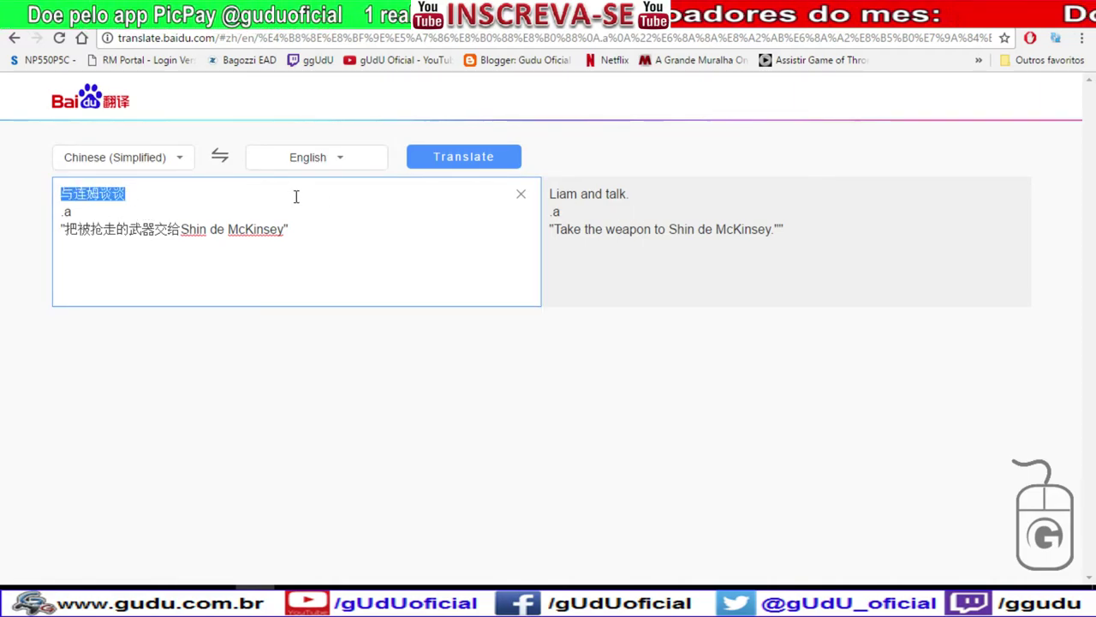
{"action": "key", "text": "ctrl+Tab"}
{"action": "triple_click", "coordinate": [206, 224]}
{"action": "key", "text": "ctrl+v"}
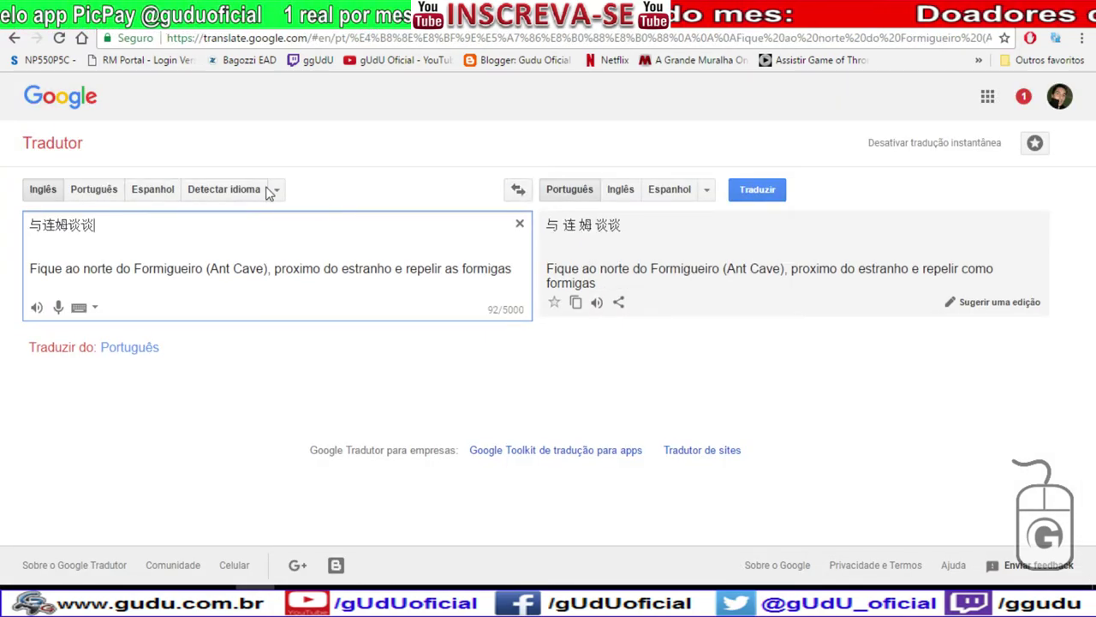
{"action": "left_click", "coordinate": [233, 190]}
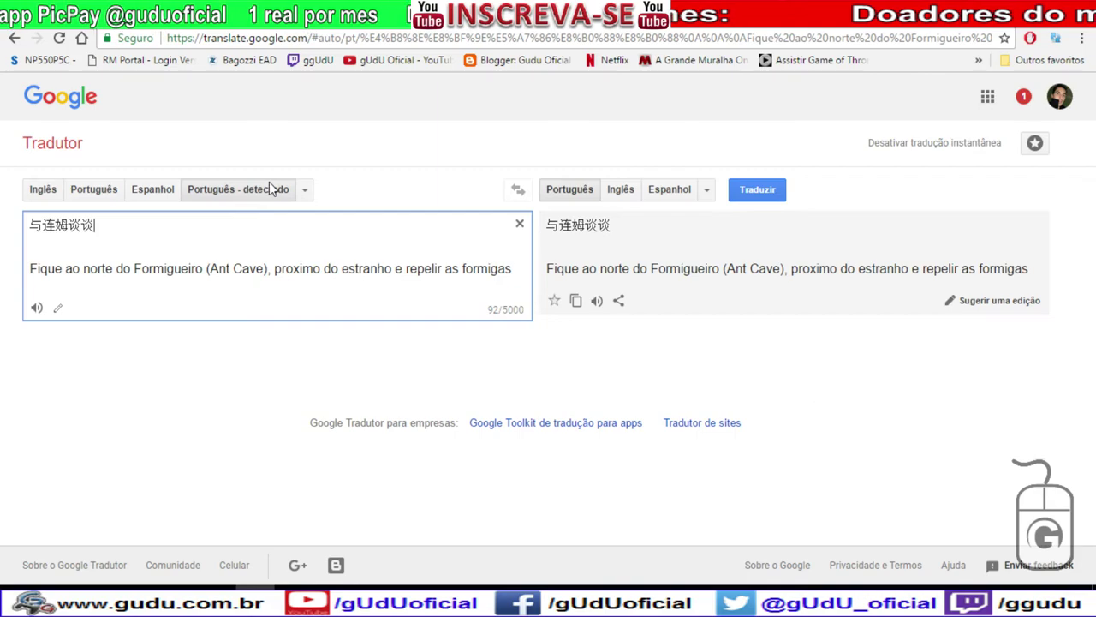
Remove the leftover Portuguese sentence about the Formigueiro from the source text, leaving only the Chinese phrase.
{"action": "left_click_drag", "start_coordinate": [30, 268], "coordinate": [514, 268]}
{"action": "left_click", "coordinate": [514, 268]}
{"action": "triple_click", "coordinate": [437, 273]}
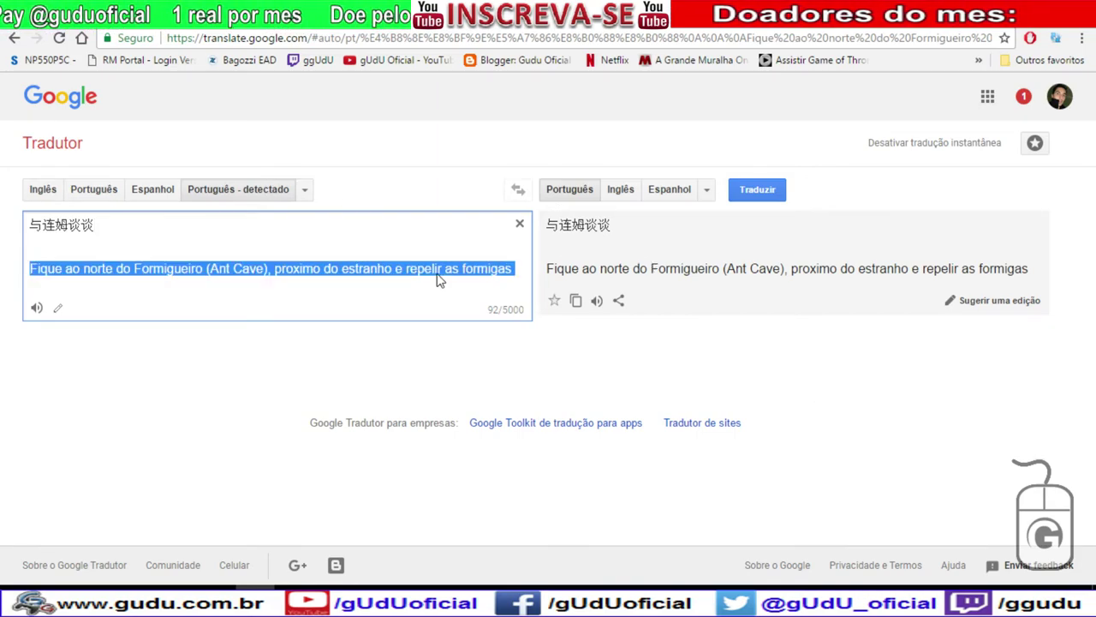
{"action": "key", "text": "BackSpace"}
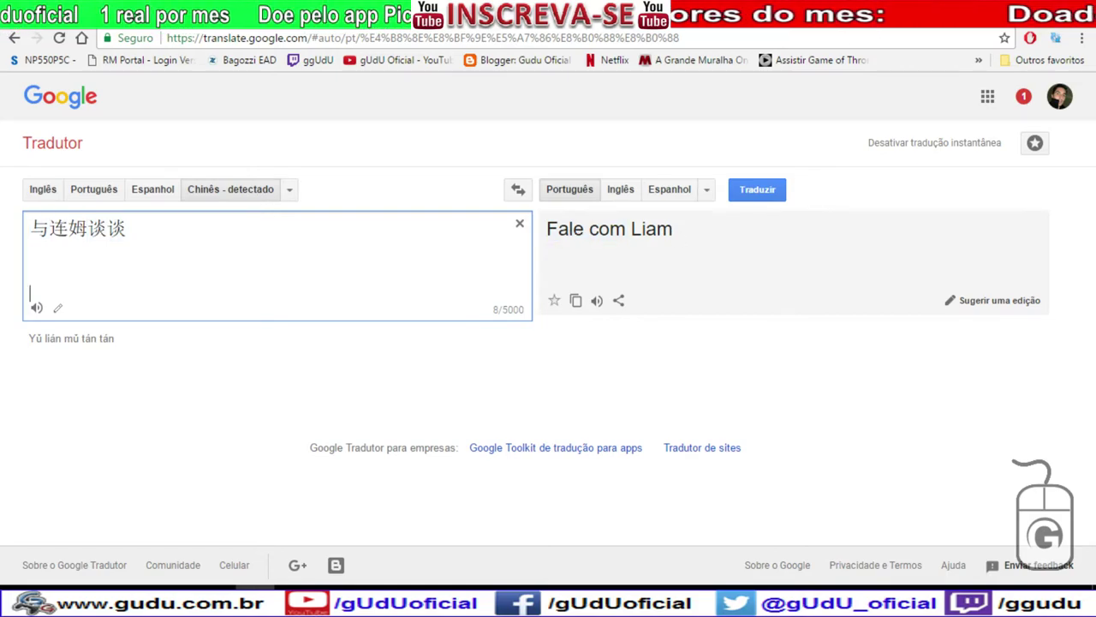
Try splitting 与连姆谈谈 into 与连姆 and 谈谈 on separate lines in Baidu Translate and rejoin the phrase.
{"action": "key", "text": "ctrl+Tab"}
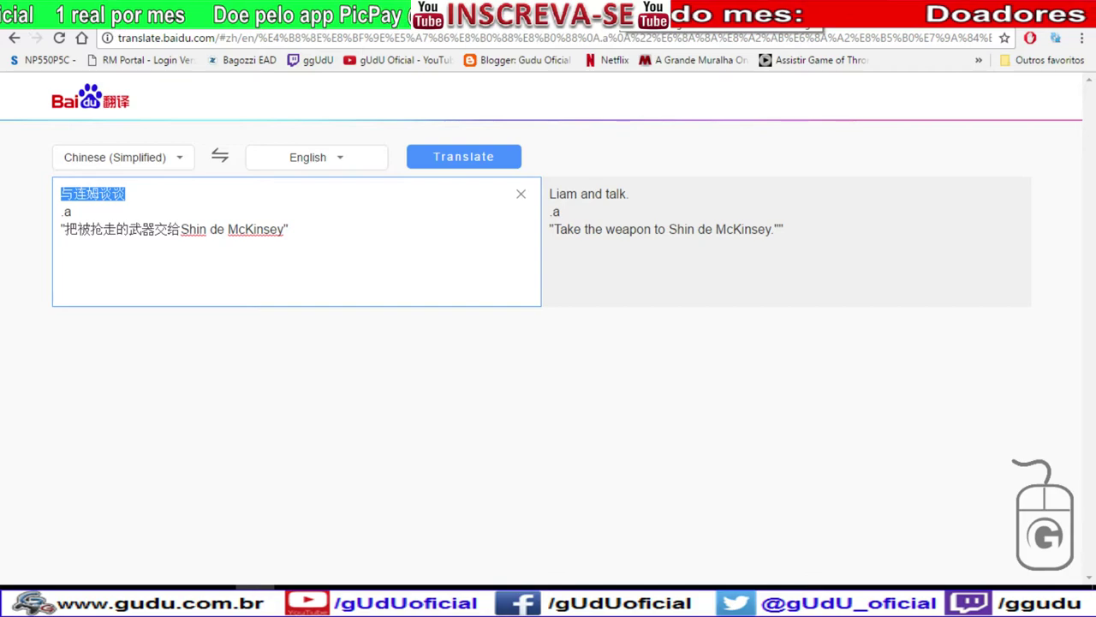
{"action": "left_click", "coordinate": [117, 195]}
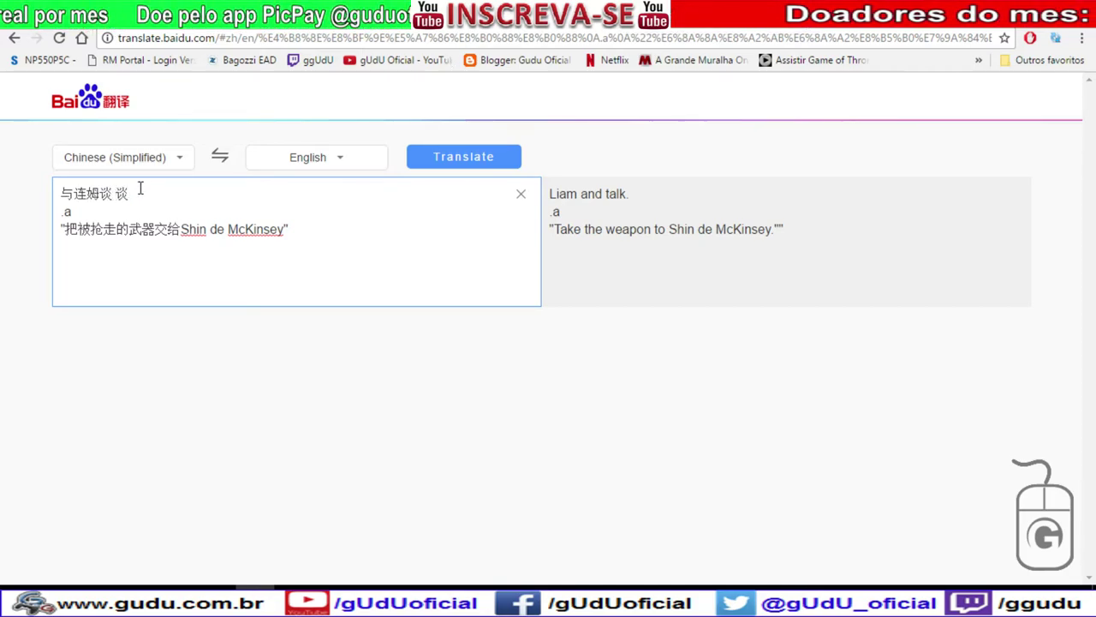
{"action": "key", "text": "BackSpace"}
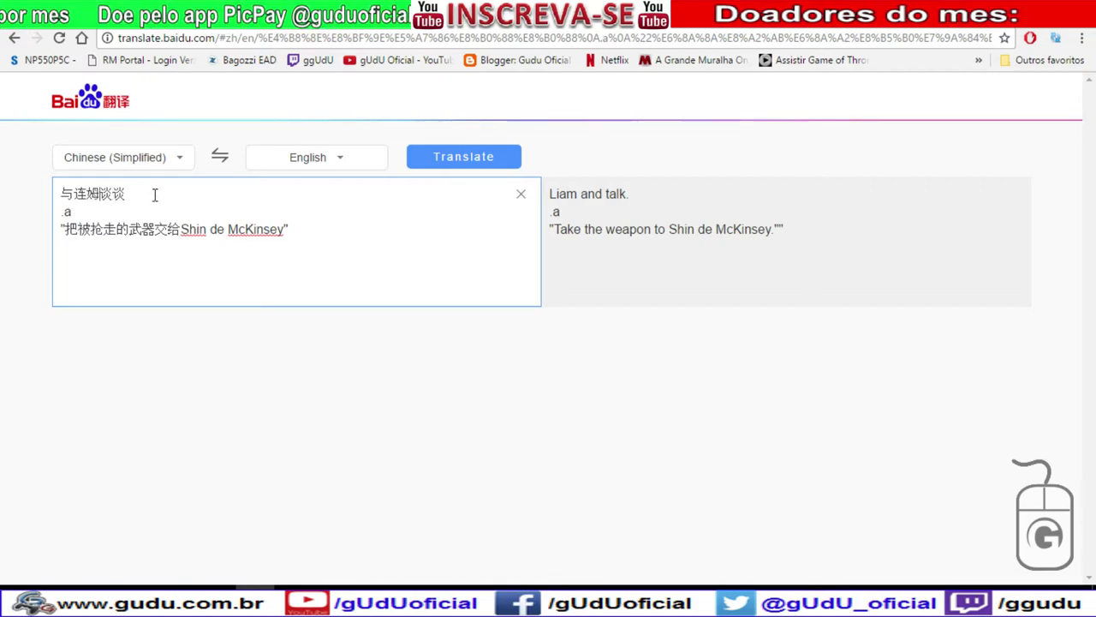
{"action": "key", "text": "Left"}
{"action": "key", "text": "Return"}
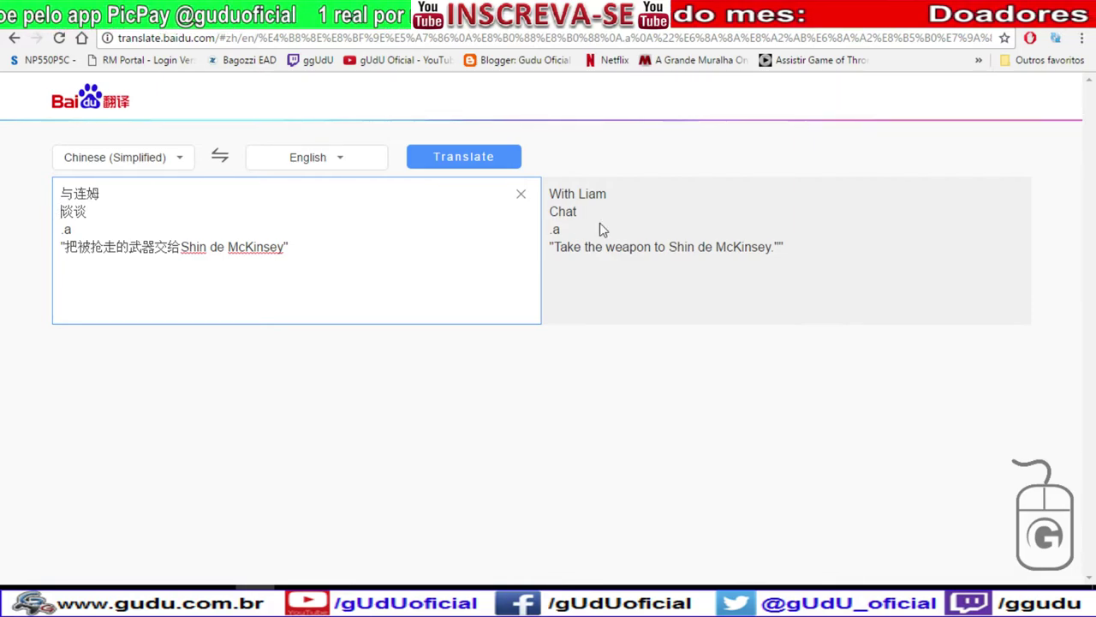
{"action": "key", "text": "BackSpace"}
{"action": "type", "text": "谈"}
Enter the translation "Fale com Liam" in cell B102 of the spreadsheet.
{"action": "key", "text": "alt+Tab"}
{"action": "left_click", "coordinate": [505, 392]}
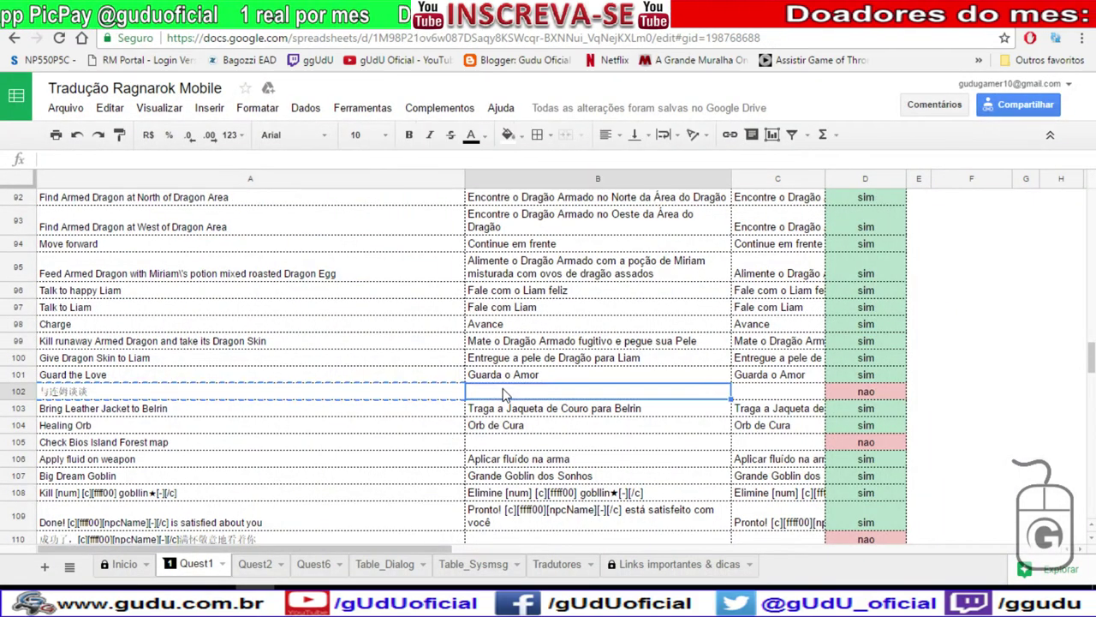
{"action": "type", "text": "Fale com L"}
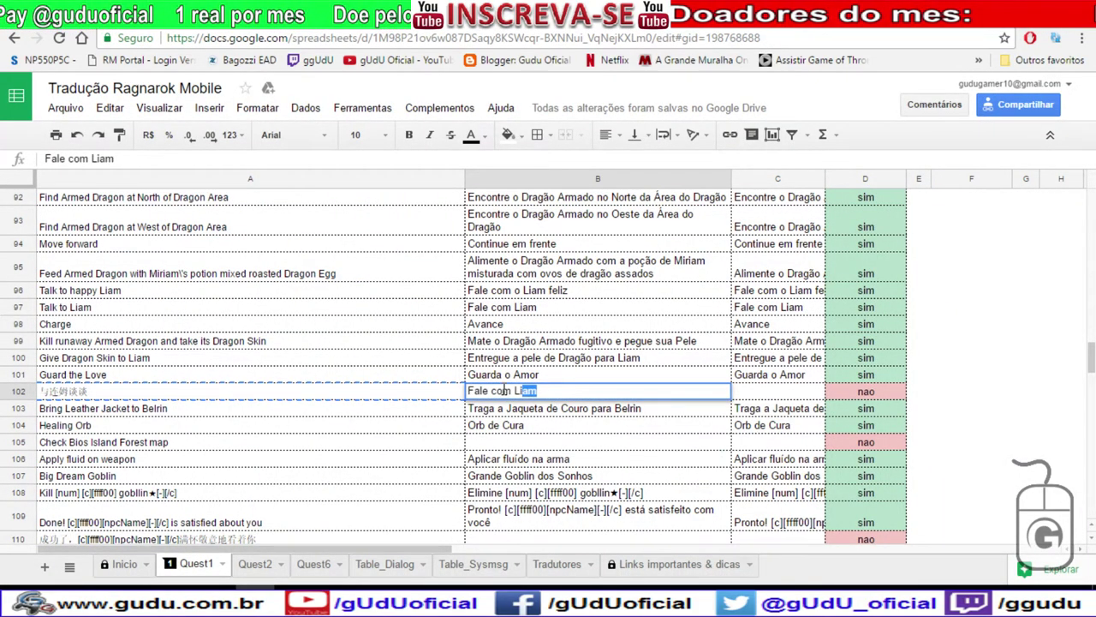
{"action": "key", "text": "Tab"}
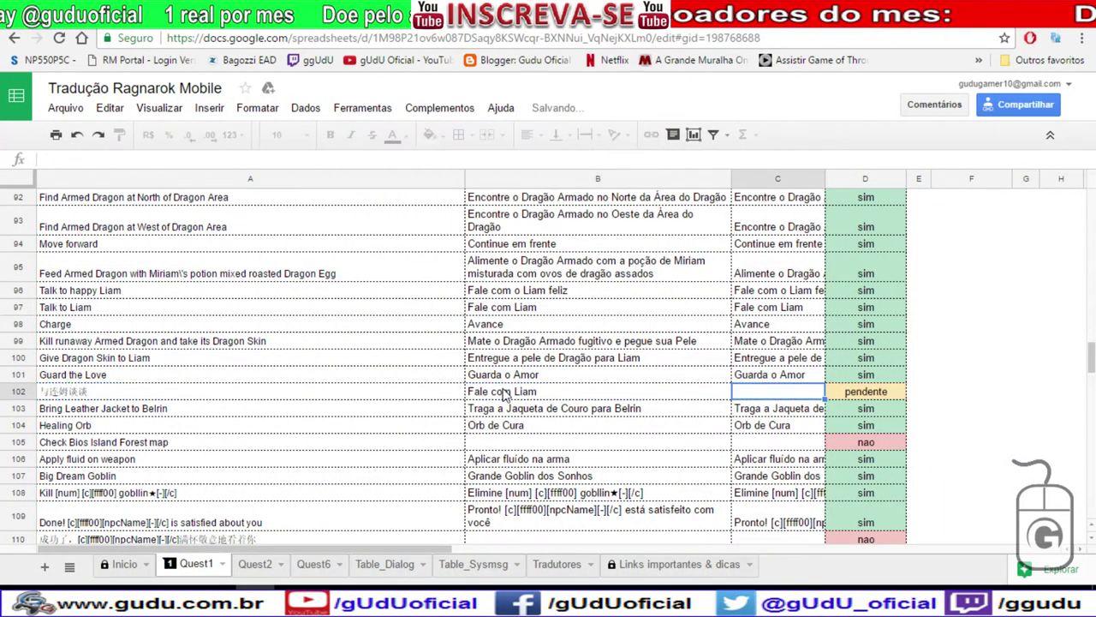
Copy "Check Bios Island Forest map" from cell A105 into Google Translate, replacing the previous source text.
{"action": "left_click", "coordinate": [510, 442]}
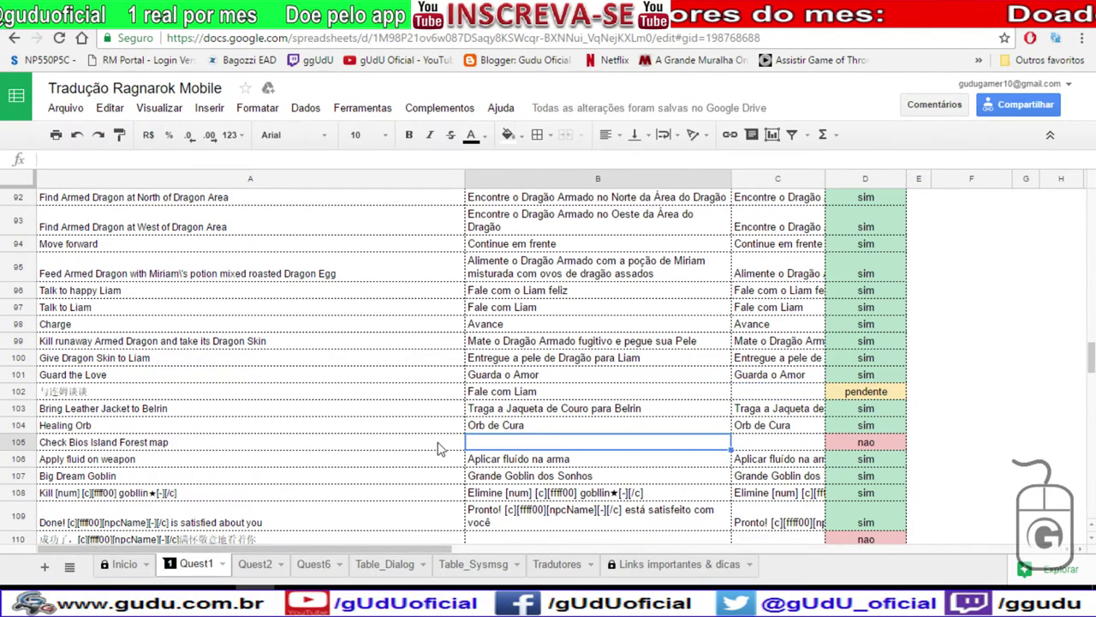
{"action": "left_click", "coordinate": [435, 445]}
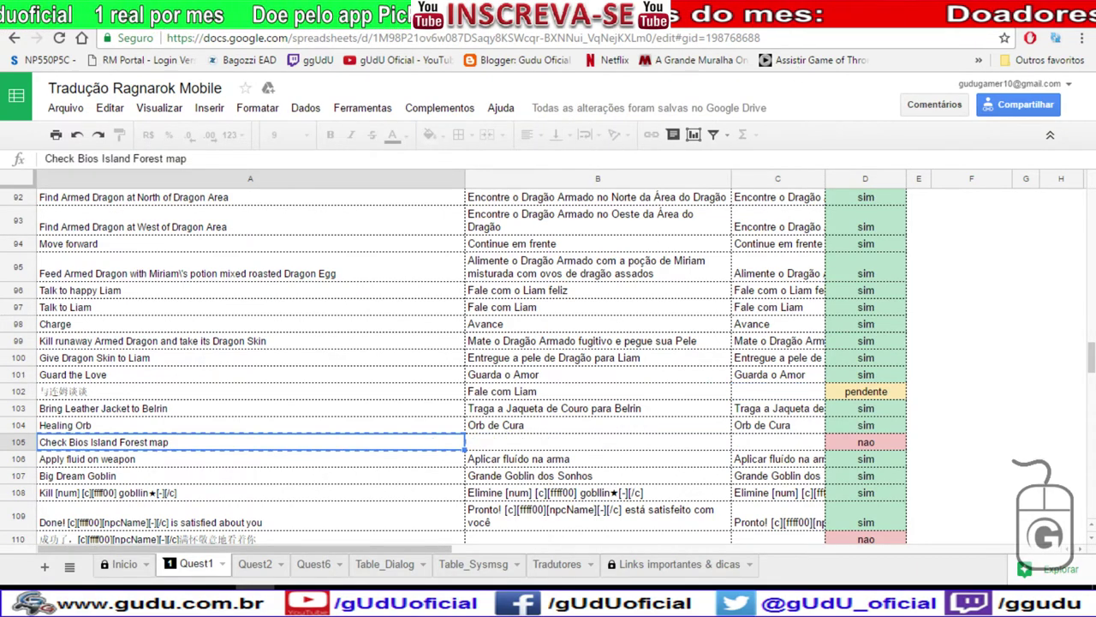
{"action": "key", "text": "ctrl+Tab"}
{"action": "left_click_drag", "start_coordinate": [152, 282], "coordinate": [4, 224]}
{"action": "type", "text": "Check Bios Island Forest map"}
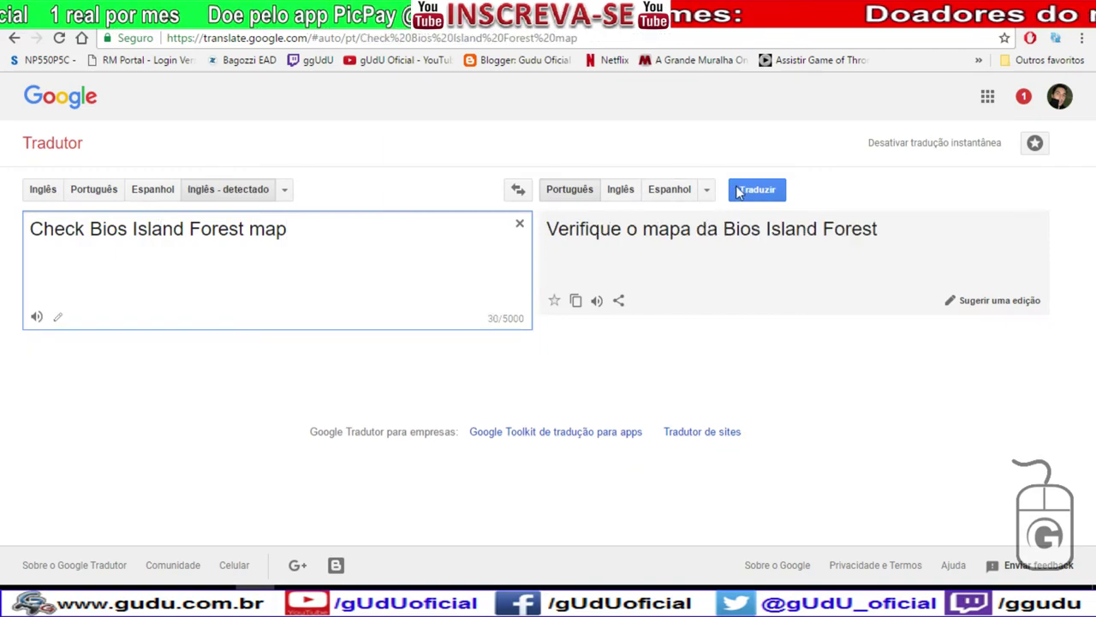
Copy the translation "Verifique o mapa da Bios Island Forest" into cell B105 of the spreadsheet.
{"action": "left_click", "coordinate": [899, 235]}
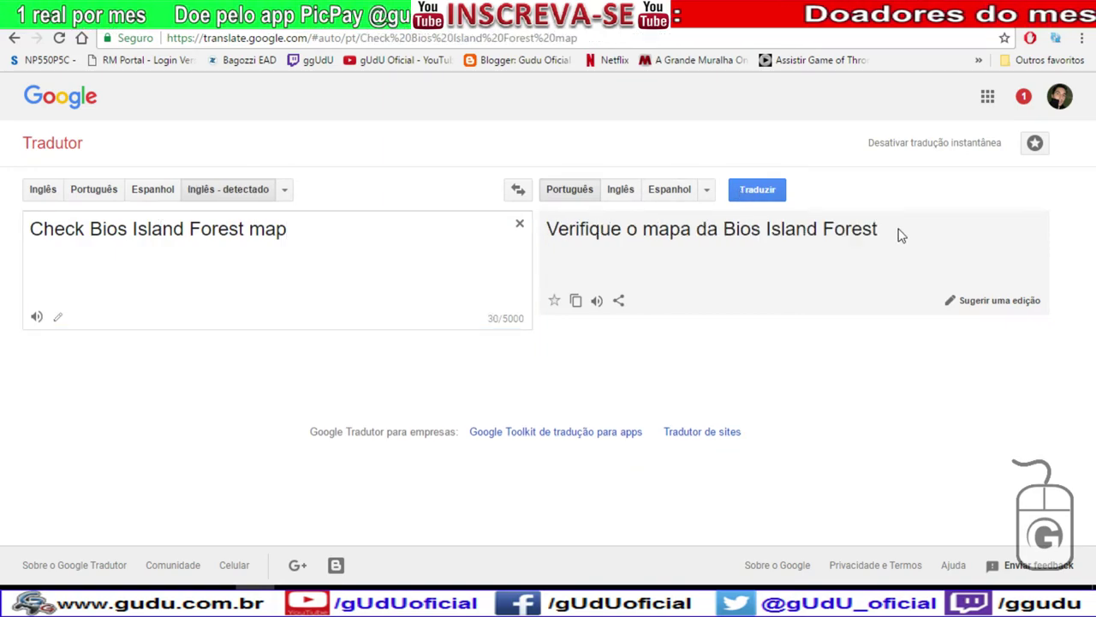
{"action": "left_click_drag", "start_coordinate": [900, 234], "coordinate": [539, 228]}
{"action": "key", "text": "ctrl+c"}
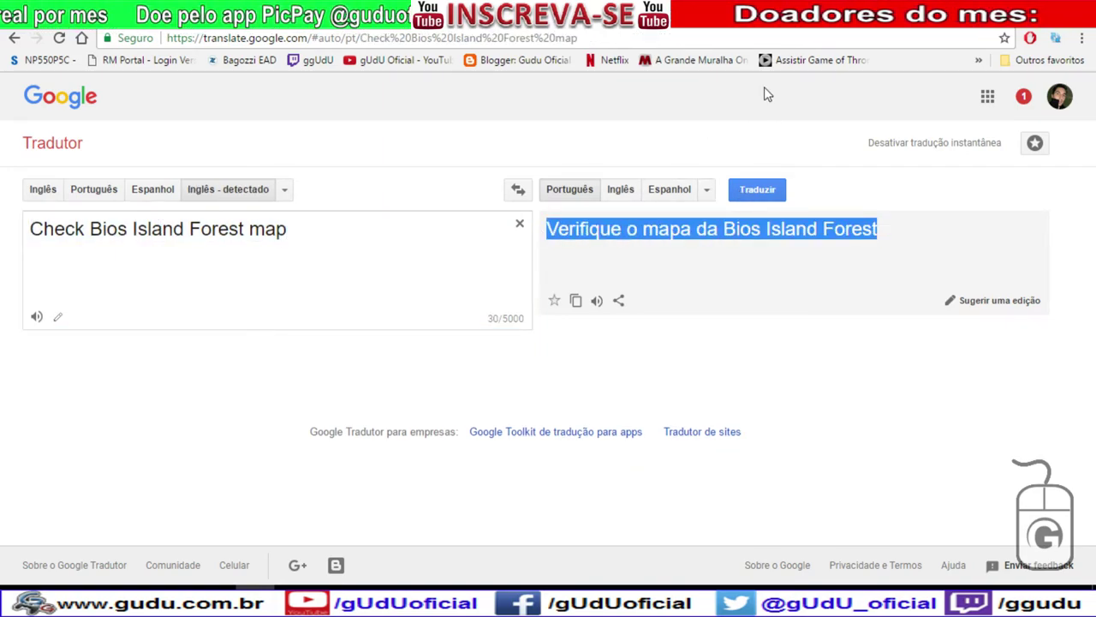
{"action": "key", "text": "ctrl+Tab"}
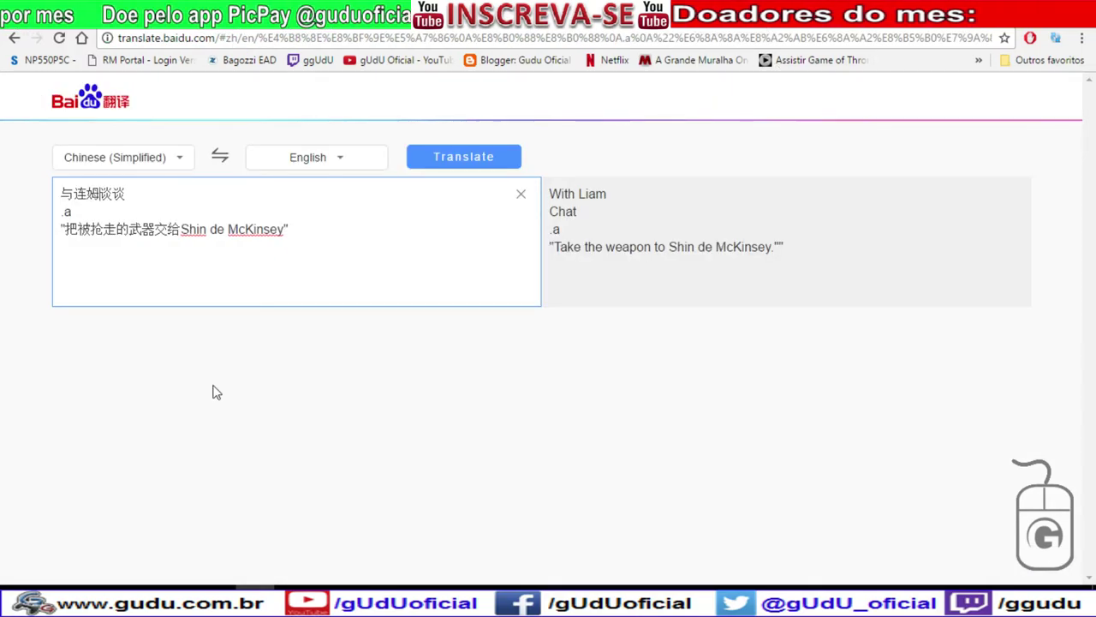
{"action": "key", "text": "ctrl+Tab"}
{"action": "left_click", "coordinate": [516, 444]}
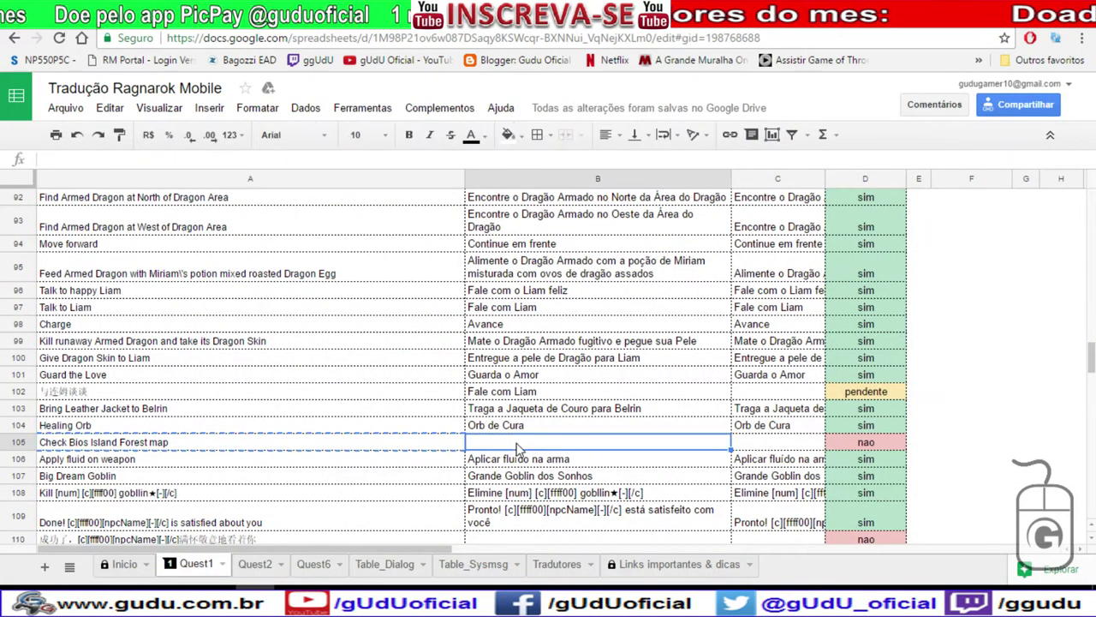
{"action": "key", "text": "ctrl+v"}
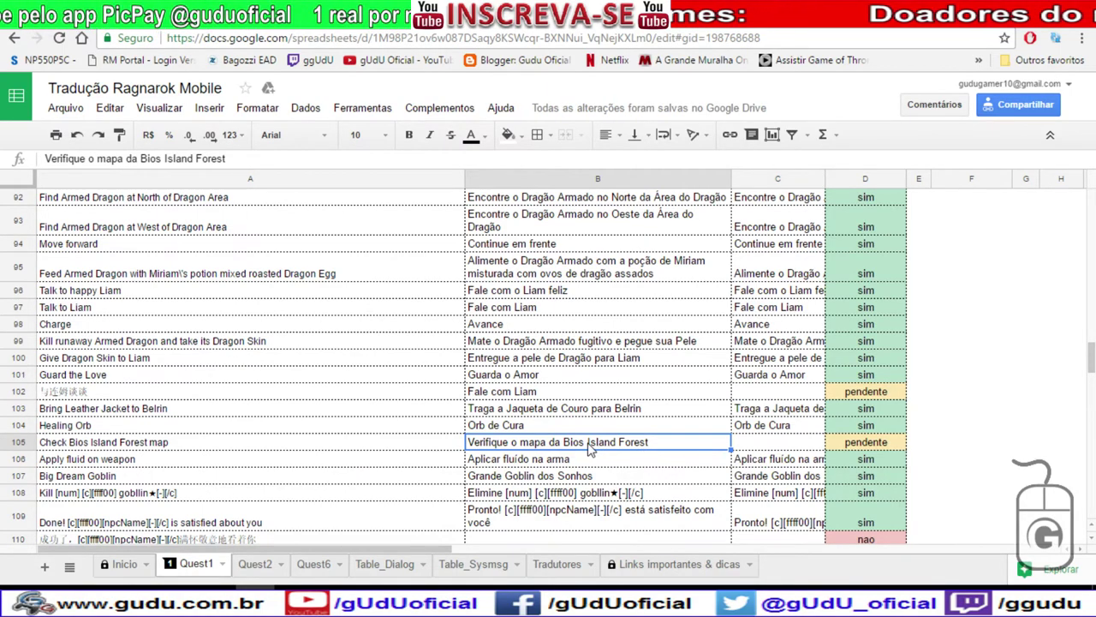
Replace "da" before "Bios" with "Ilha da" in the text of cell B105.
{"action": "double_click", "coordinate": [659, 447]}
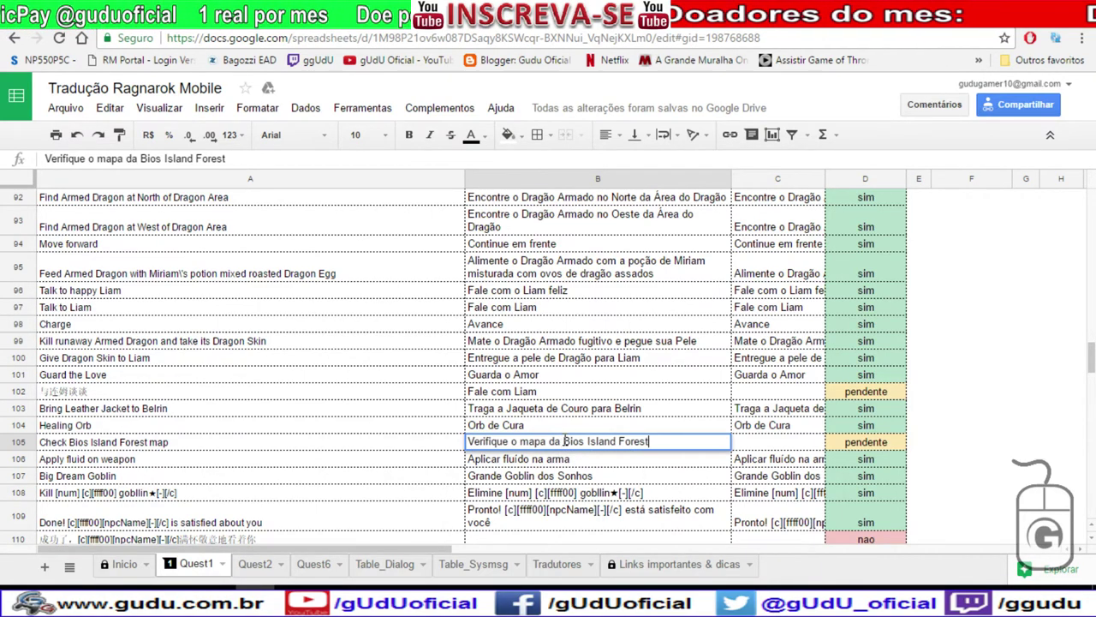
{"action": "left_click", "coordinate": [590, 441]}
{"action": "left_click_drag", "start_coordinate": [588, 441], "coordinate": [661, 441]}
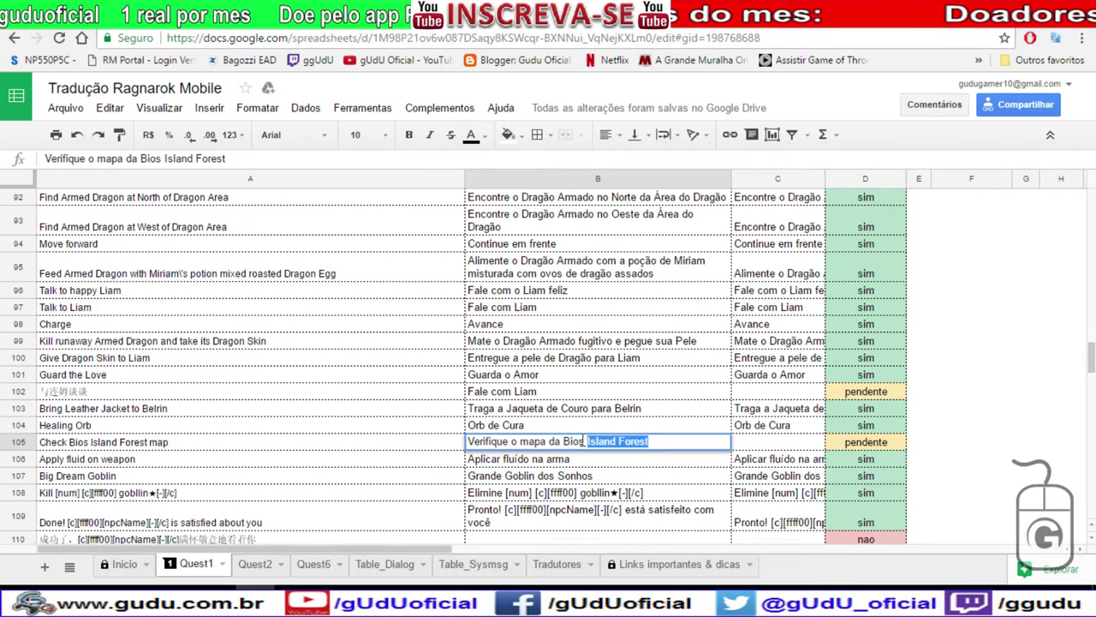
{"action": "left_click", "coordinate": [564, 441]}
{"action": "key", "text": "BackSpace"}
{"action": "key", "text": "BackSpace"}
{"action": "key", "text": "BackSpace"}
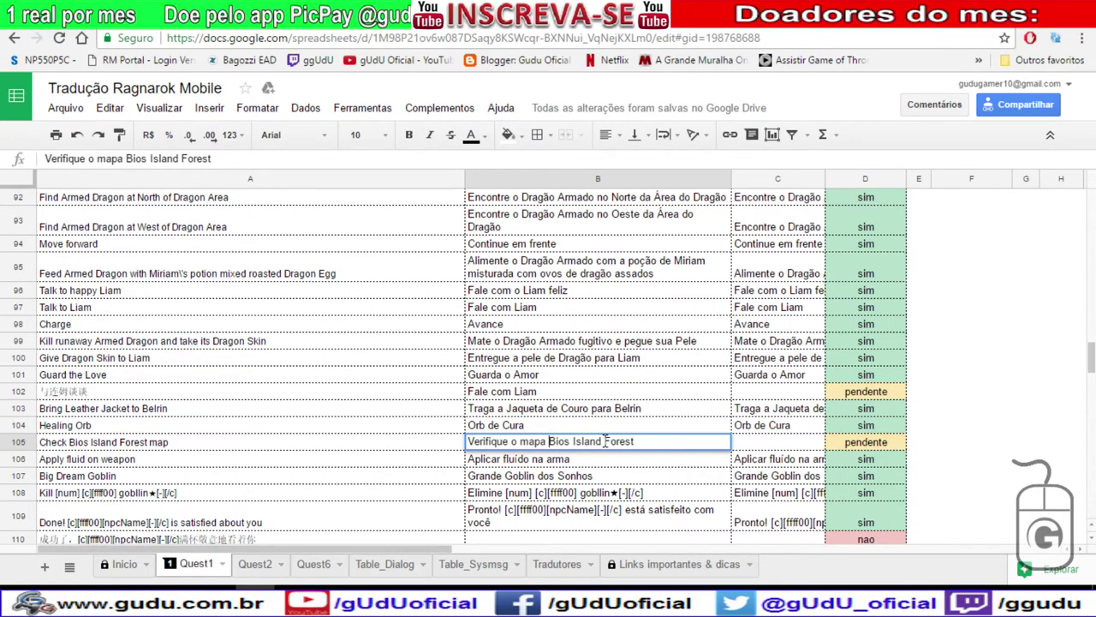
{"action": "type", "text": "Ilha da "}
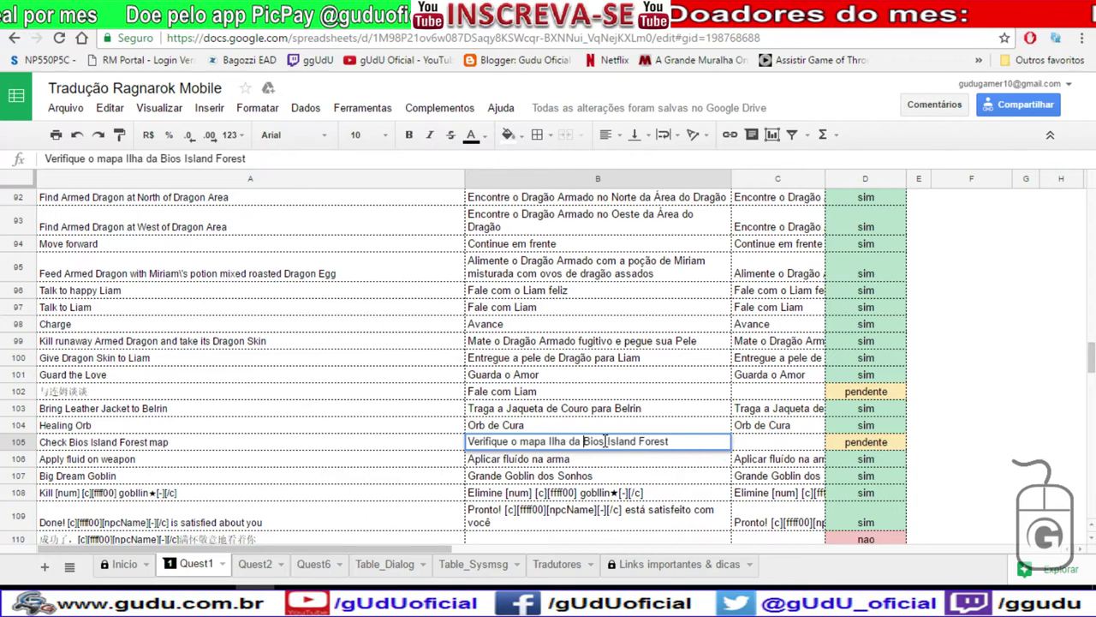
Finish the translation in cell B105 so it reads "Verifique o mapa Ilha da Floresta Bios".
{"action": "type", "text": "Florresta"}
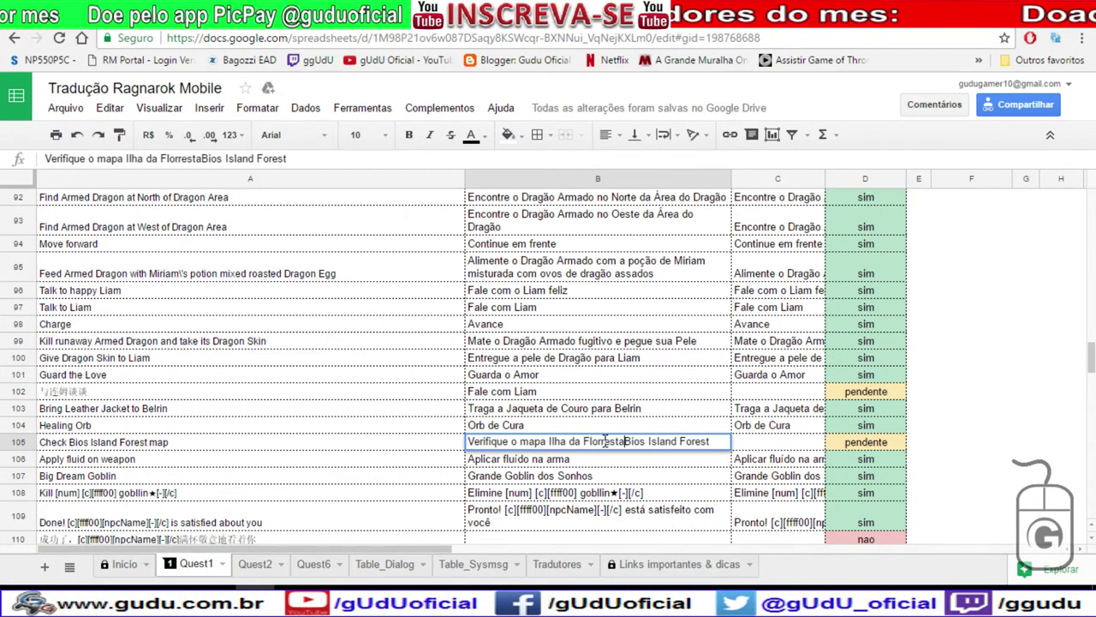
{"action": "left_click_drag", "start_coordinate": [648, 441], "coordinate": [713, 441]}
{"action": "key", "text": "BackSpace"}
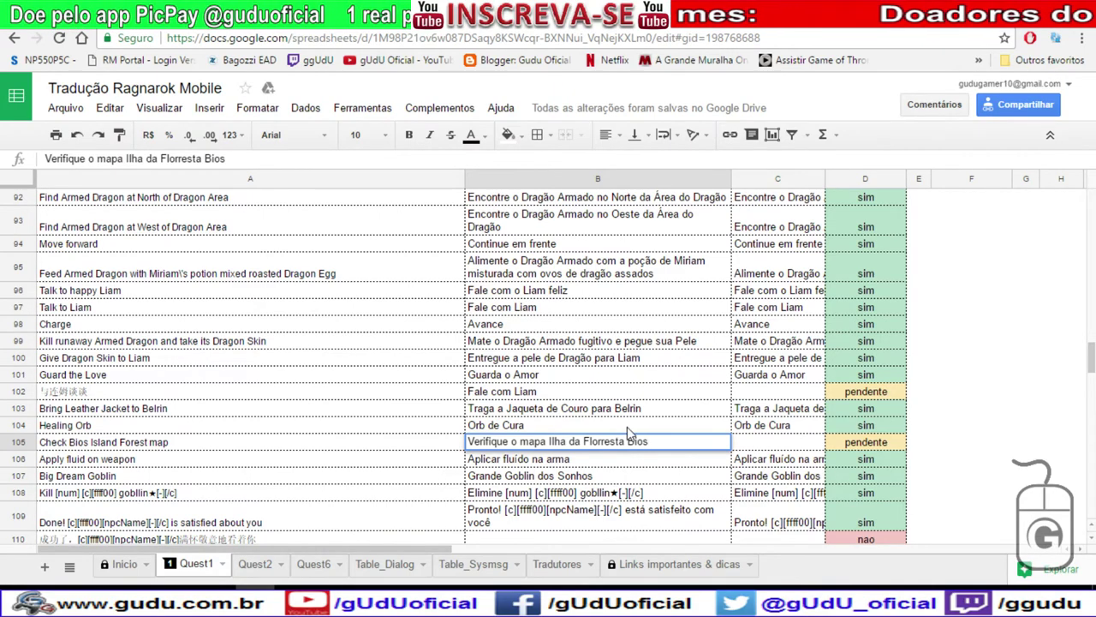
{"action": "key", "text": "Delete"}
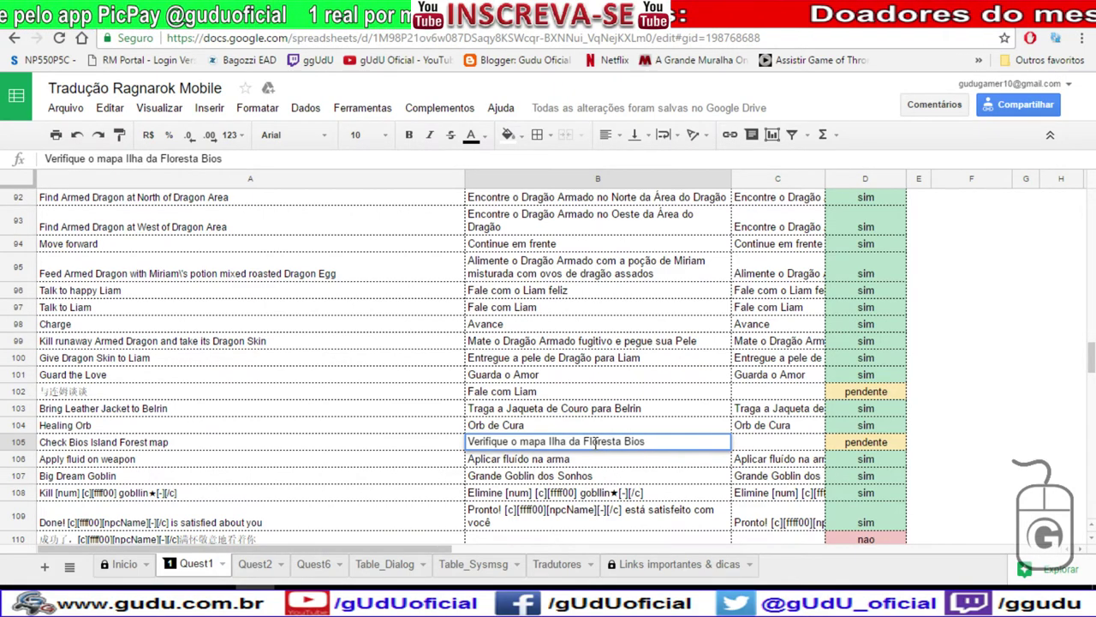
{"action": "left_click", "coordinate": [550, 441]}
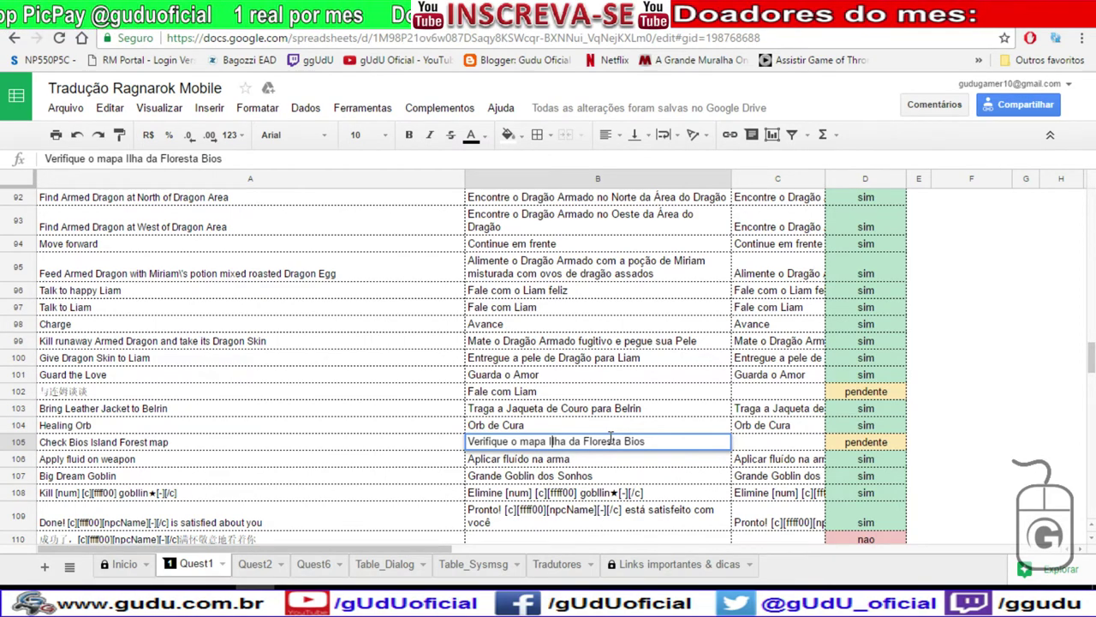
{"action": "left_click", "coordinate": [546, 459]}
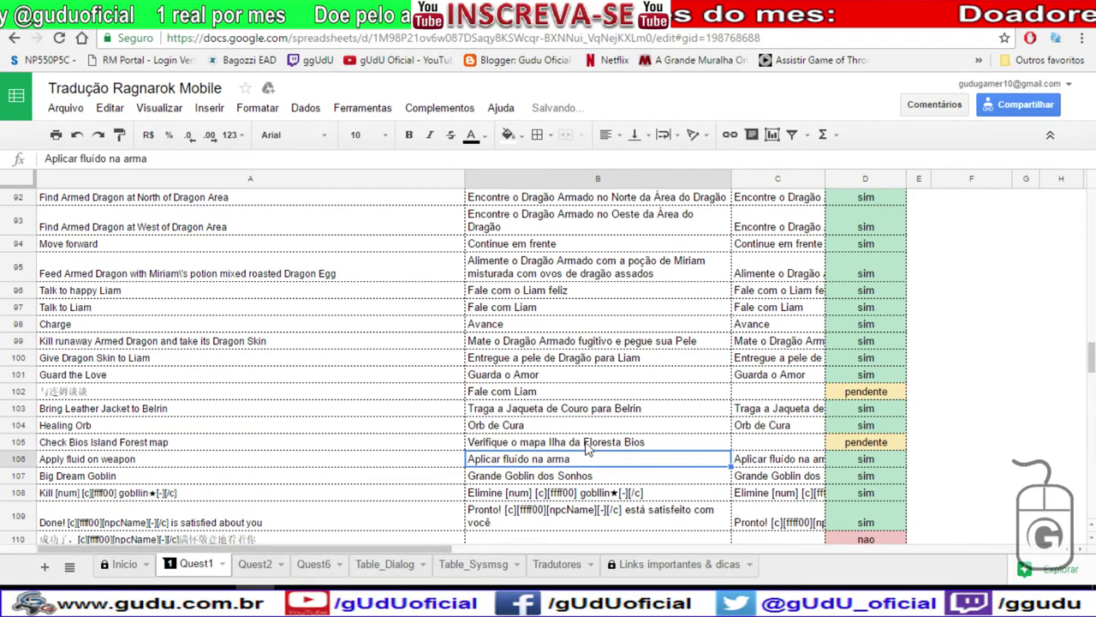
Copy the Chinese text of cell A110 into Baidu Translate, replacing the first source line, and translate it into English.
{"action": "scroll", "coordinate": [617, 445], "scroll_direction": "down", "scroll_amount": 1}
{"action": "left_click", "coordinate": [510, 495]}
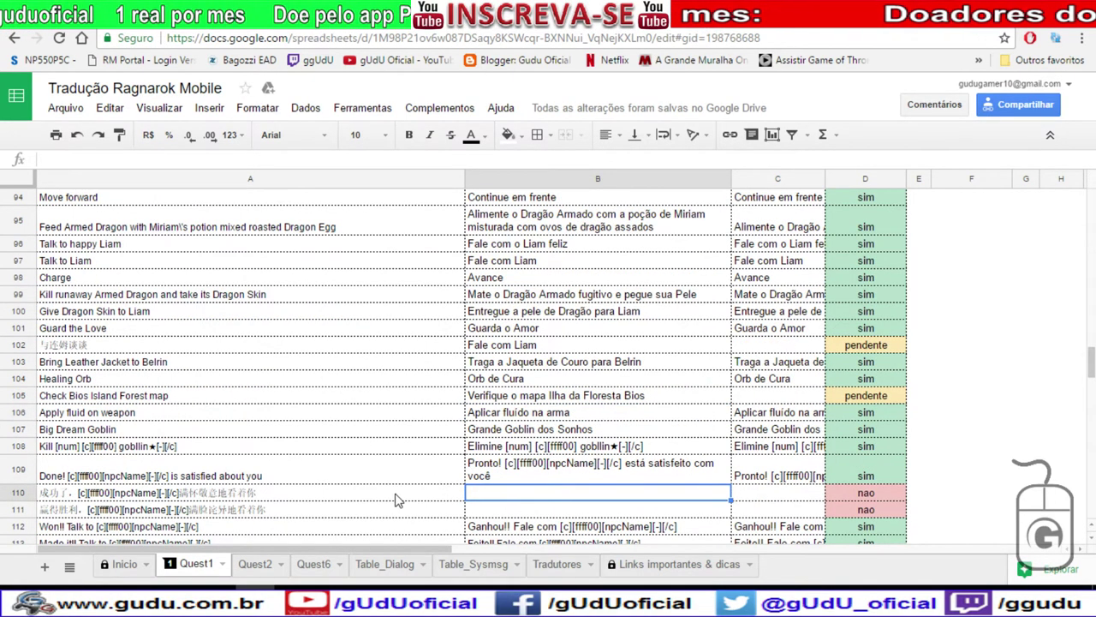
{"action": "left_click", "coordinate": [383, 494]}
{"action": "key", "text": "ctrl+c"}
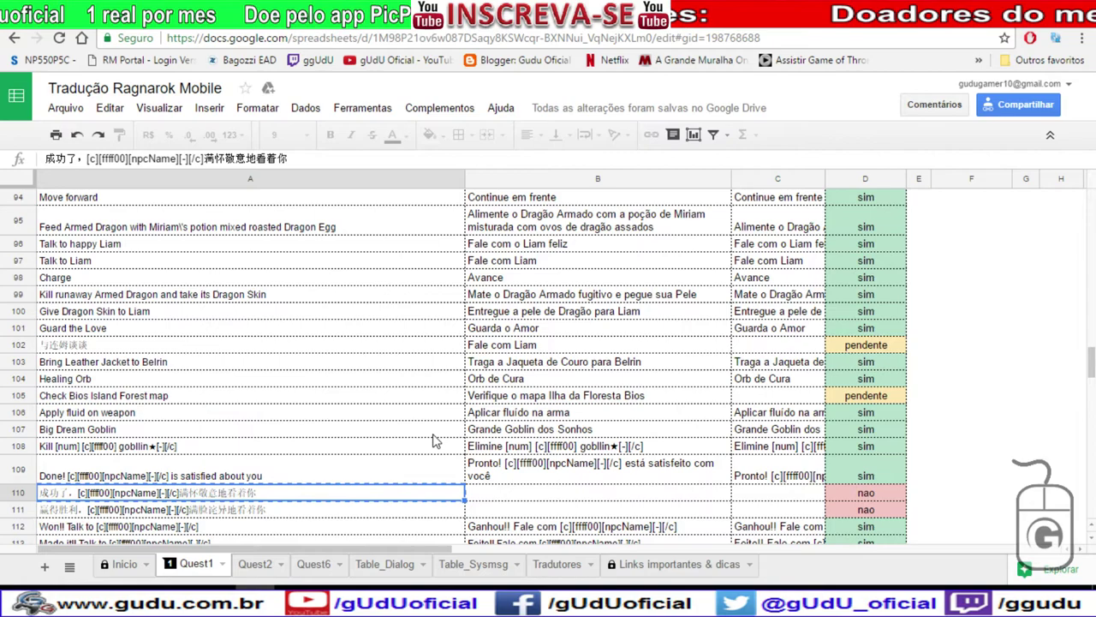
{"action": "key", "text": "ctrl+Tab"}
{"action": "triple_click", "coordinate": [146, 192]}
{"action": "key", "text": "ctrl+v"}
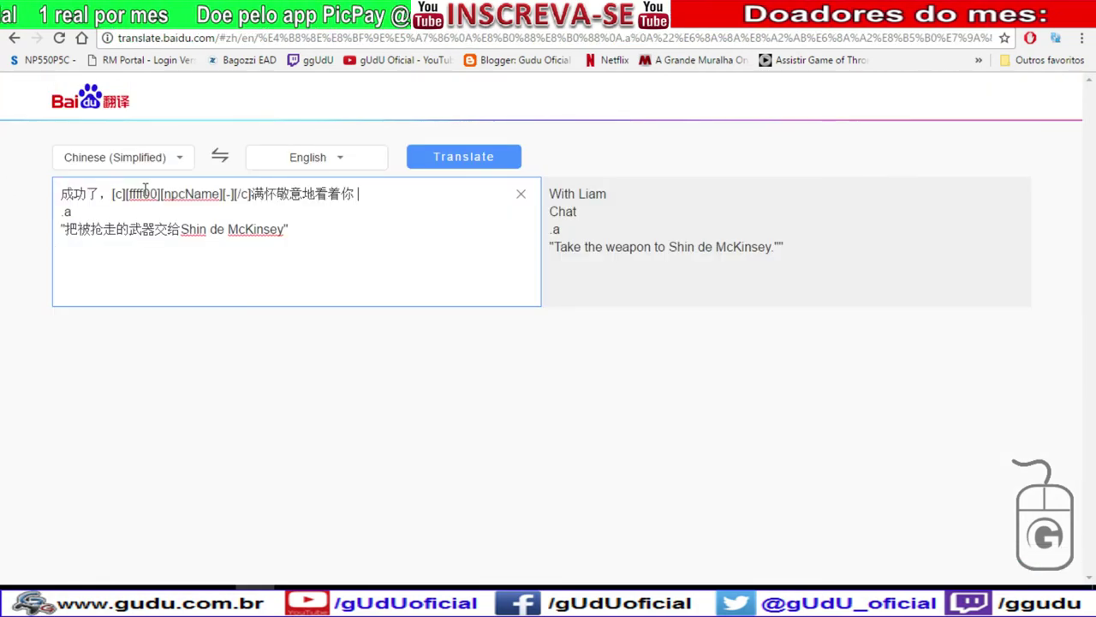
{"action": "left_click", "coordinate": [445, 156]}
{"action": "left_click", "coordinate": [120, 194]}
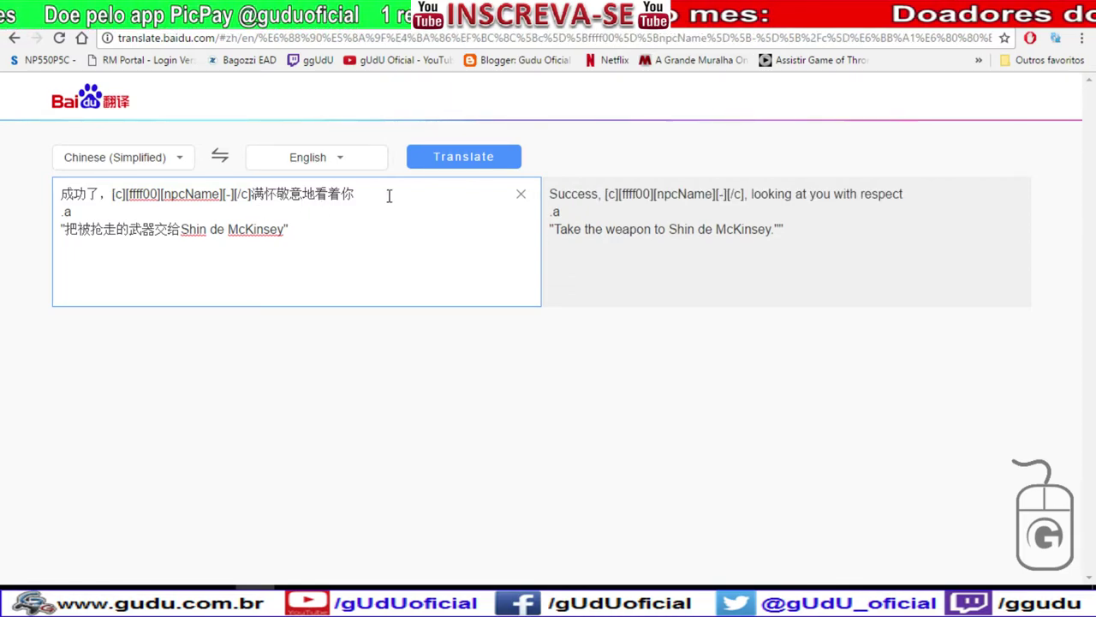
Copy the English line "Success, [c][ffff00][npcName][-][/c], looking at you with respect" into Google Translate, replacing the previous source text.
{"action": "left_click_drag", "start_coordinate": [397, 192], "coordinate": [72, 187]}
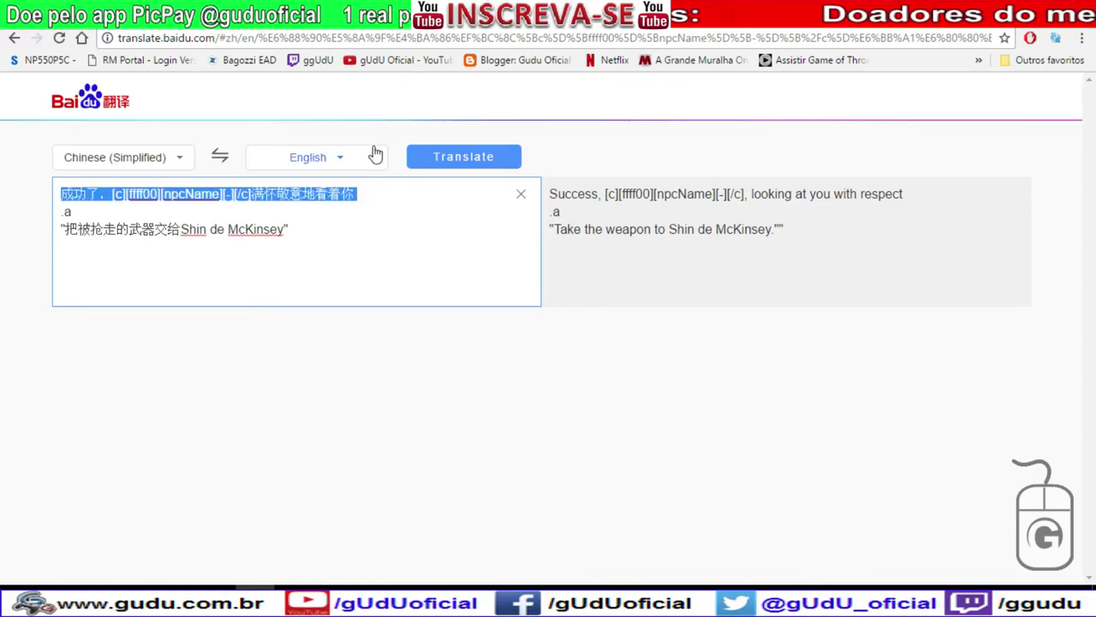
{"action": "left_click_drag", "start_coordinate": [902, 193], "coordinate": [548, 196]}
{"action": "key", "text": "ctrl+Tab"}
{"action": "left_click", "coordinate": [377, 225]}
{"action": "key", "text": "ctrl+a"}
{"action": "key", "text": "ctrl+v"}
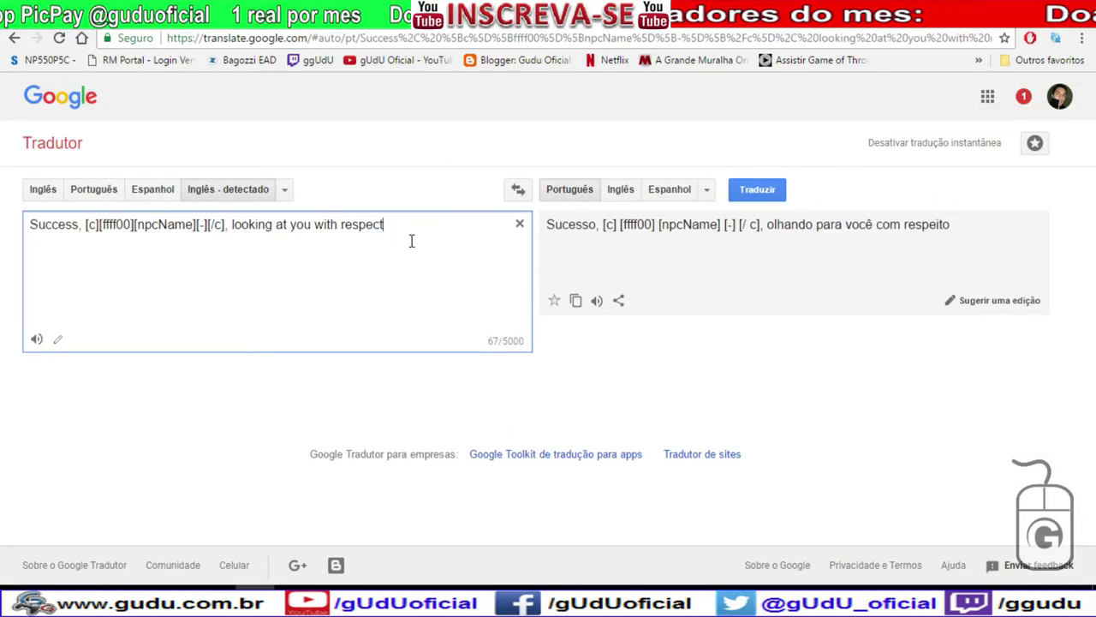
Copy the Portuguese translation "Sucesso, [c] [ffff00] [npcName] [-] [/ c], olhando para você com respeito" into cell B110 of the spreadsheet.
{"action": "left_click_drag", "start_coordinate": [984, 222], "coordinate": [551, 230]}
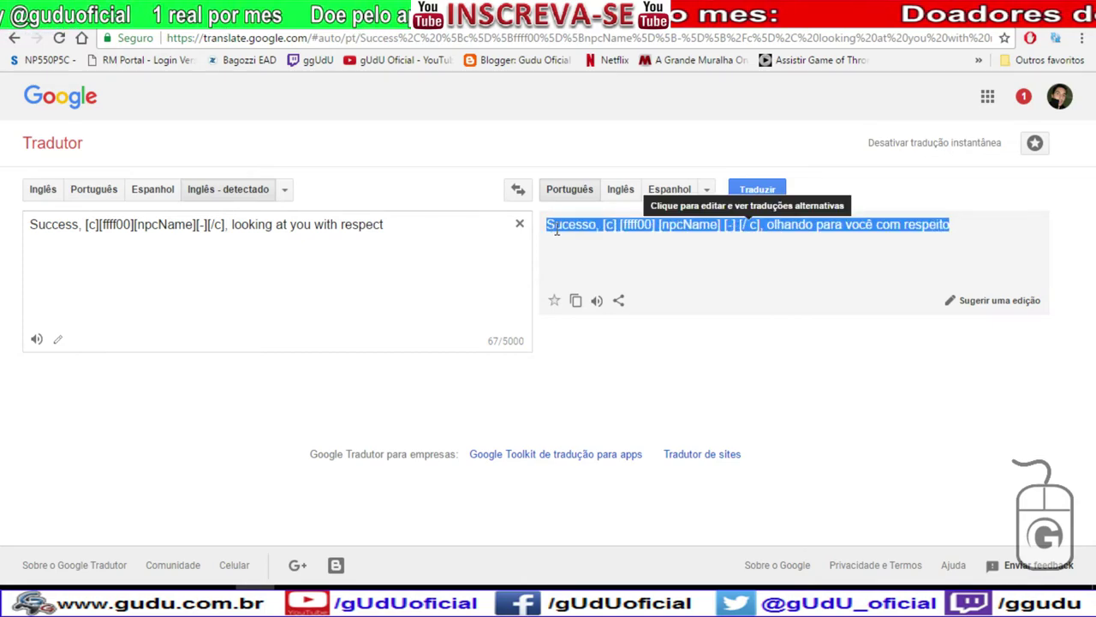
{"action": "key", "text": "ctrl+c"}
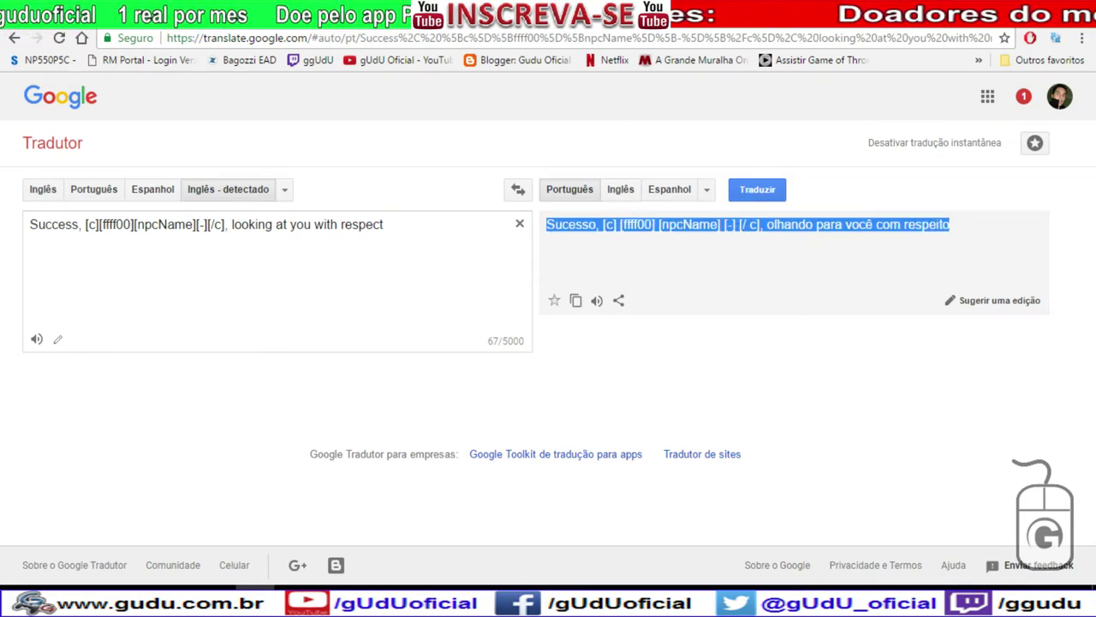
{"action": "left_click", "coordinate": [608, 17]}
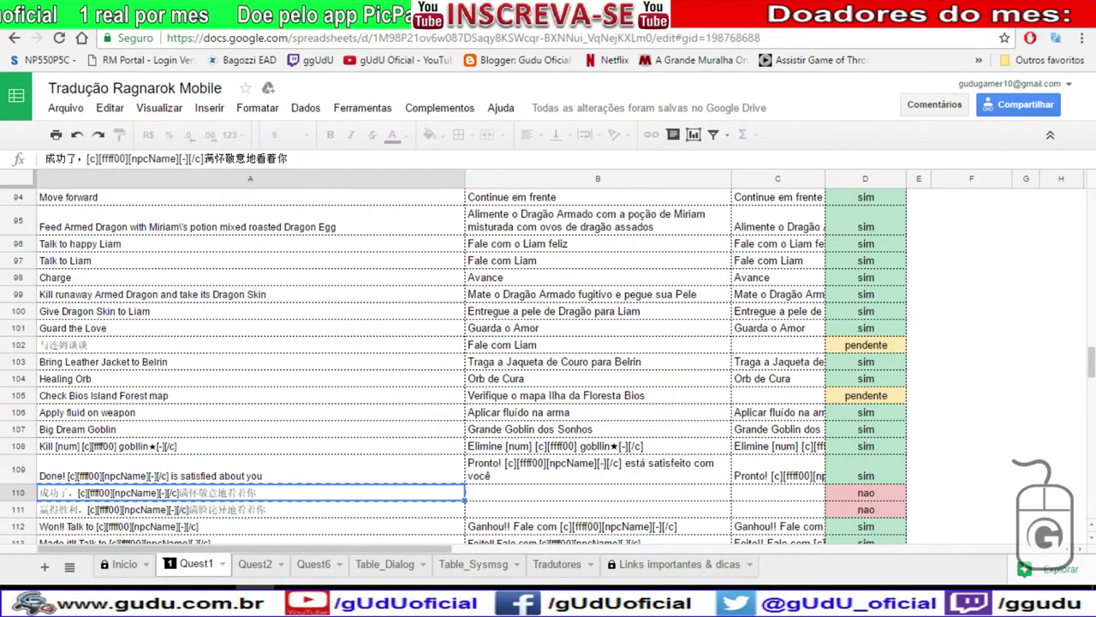
{"action": "left_click", "coordinate": [491, 495]}
{"action": "double_click", "coordinate": [491, 495]}
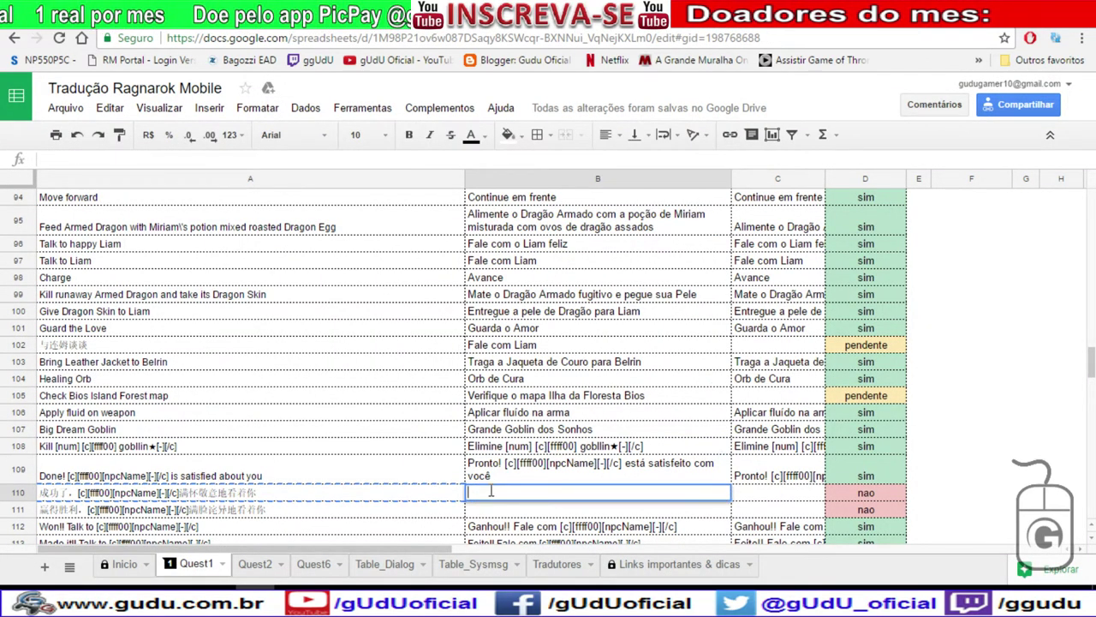
{"action": "key", "text": "ctrl+v"}
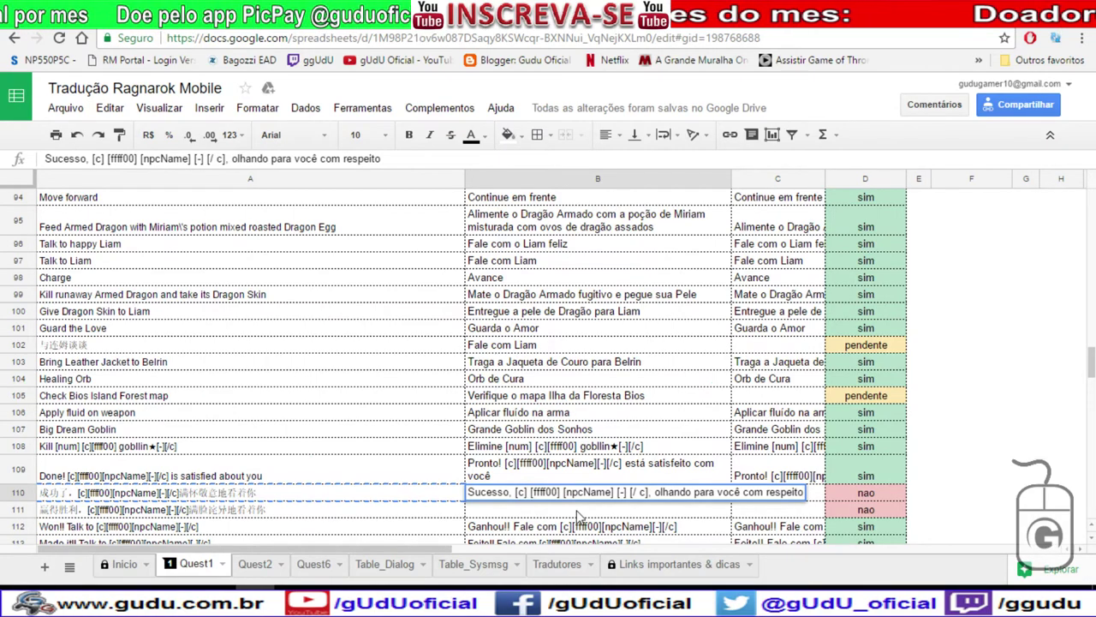
Remove the extra spaces in and between the tags in cell B110 so they read "[c][ffff00][npcName][-][/c]".
{"action": "key", "text": "BackSpace"}
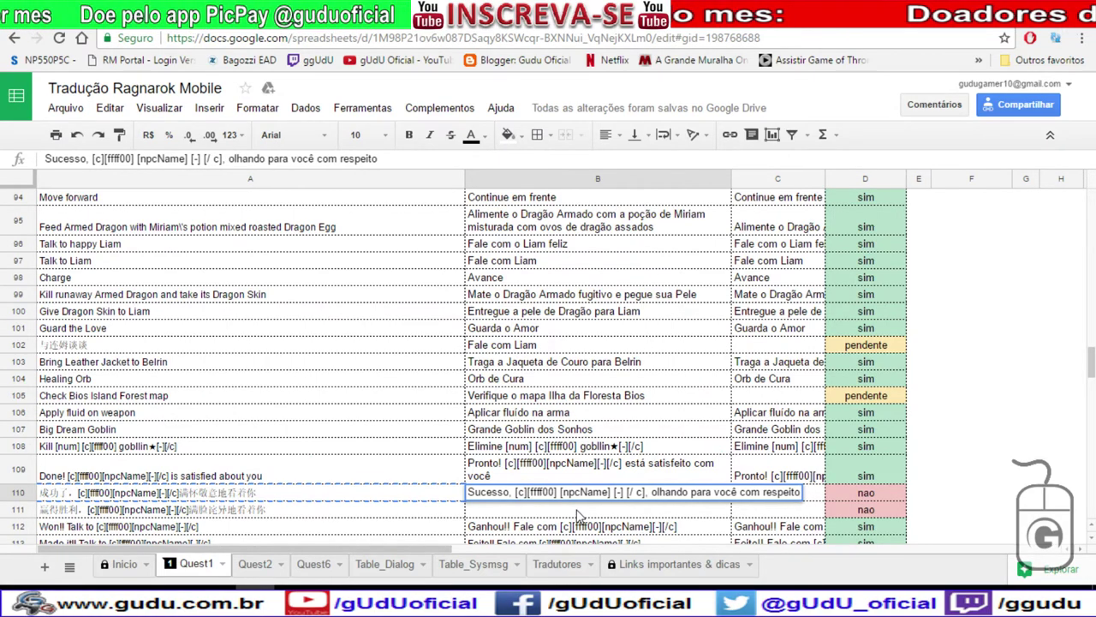
{"action": "key", "text": "Right"}
{"action": "key", "text": "Right"}
{"action": "key", "text": "Right"}
{"action": "key", "text": "Right"}
{"action": "key", "text": "Right"}
{"action": "key", "text": "BackSpace"}
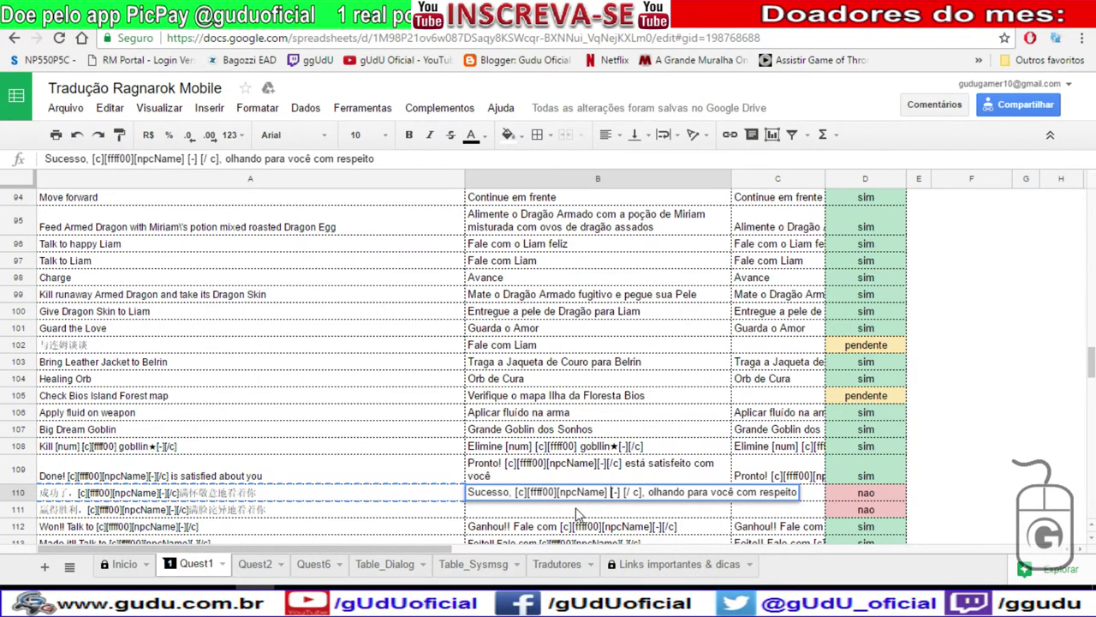
{"action": "key", "text": "BackSpace"}
{"action": "key", "text": "Delete"}
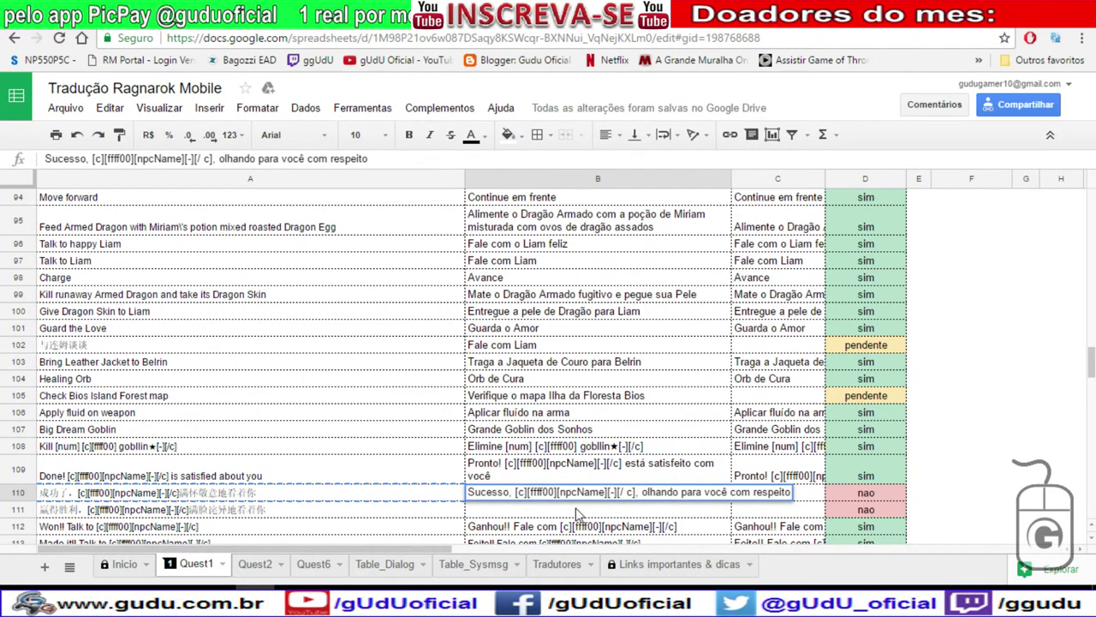
{"action": "key", "text": "Right"}
{"action": "key", "text": "Right"}
{"action": "key", "text": "Delete"}
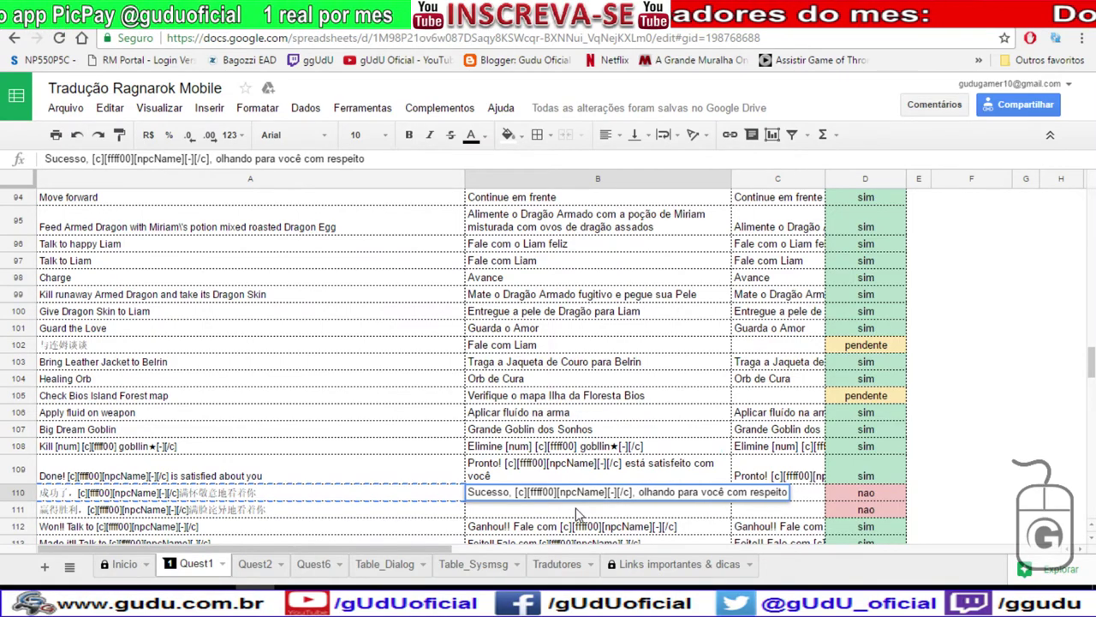
Delete the space between "[num]" and "[c]" in the translation in cell B71.
{"action": "scroll", "coordinate": [600, 428], "scroll_direction": "up", "scroll_amount": 6}
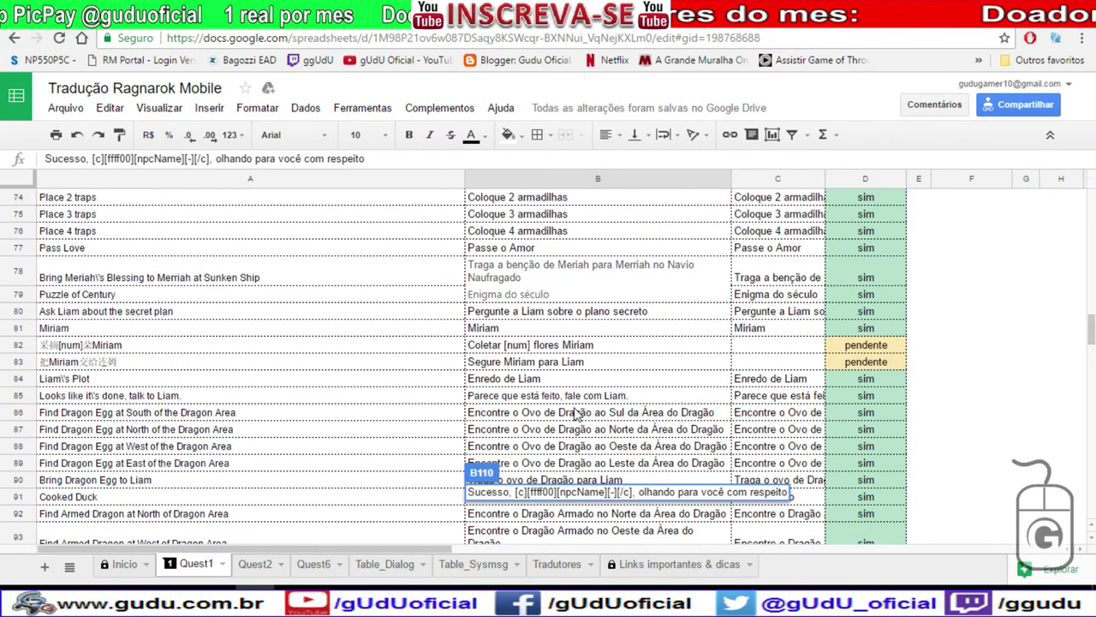
{"action": "scroll", "coordinate": [576, 414], "scroll_direction": "up", "scroll_amount": 3}
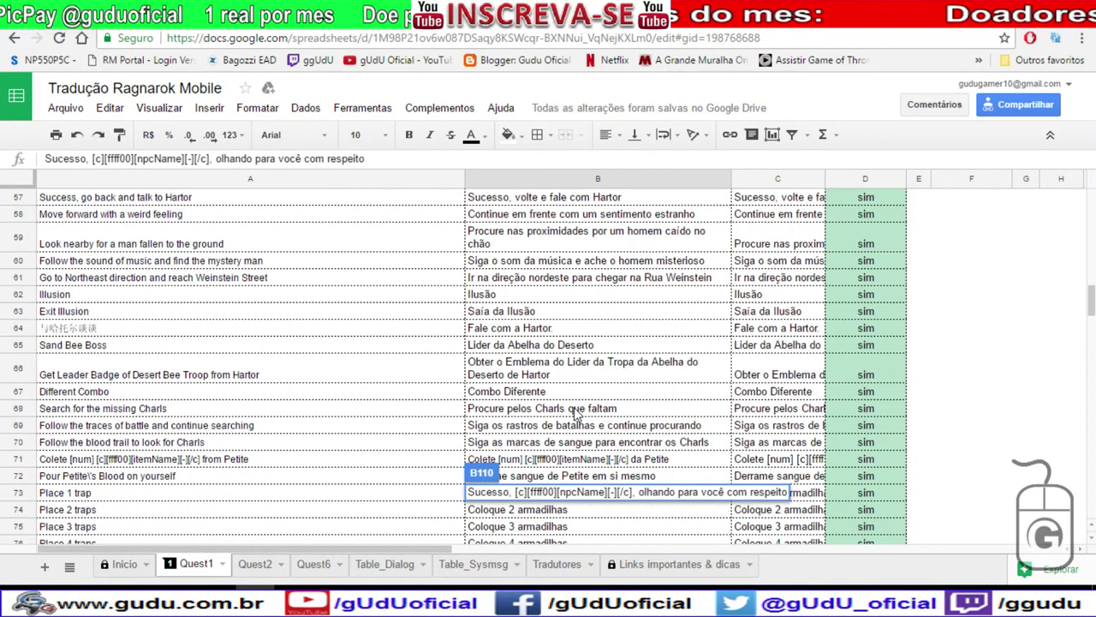
{"action": "left_click", "coordinate": [526, 462]}
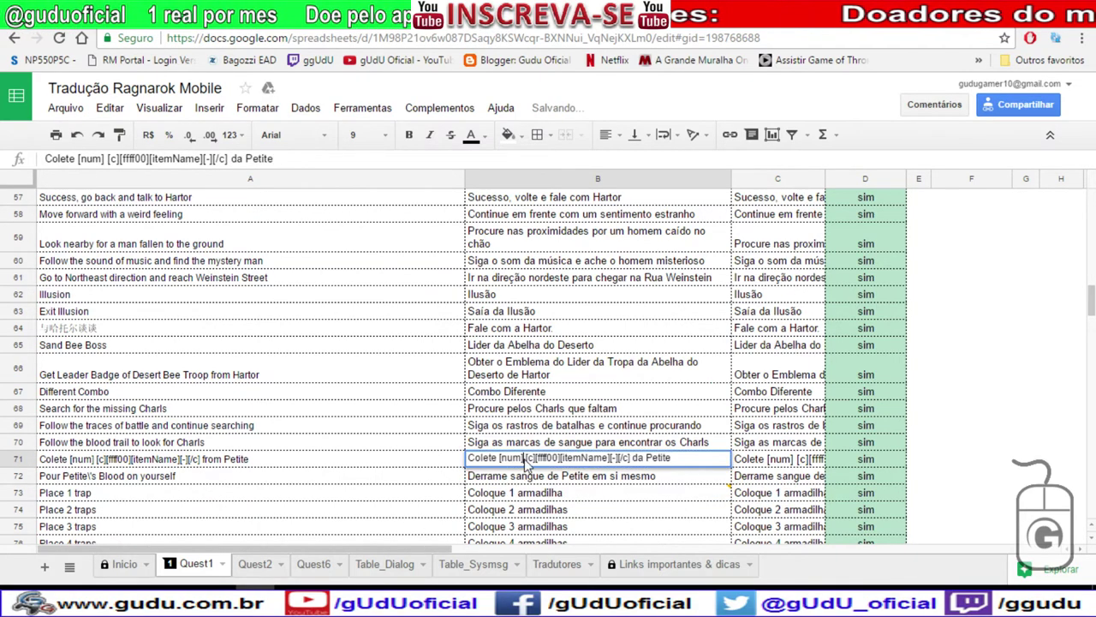
{"action": "key", "text": "BackSpace"}
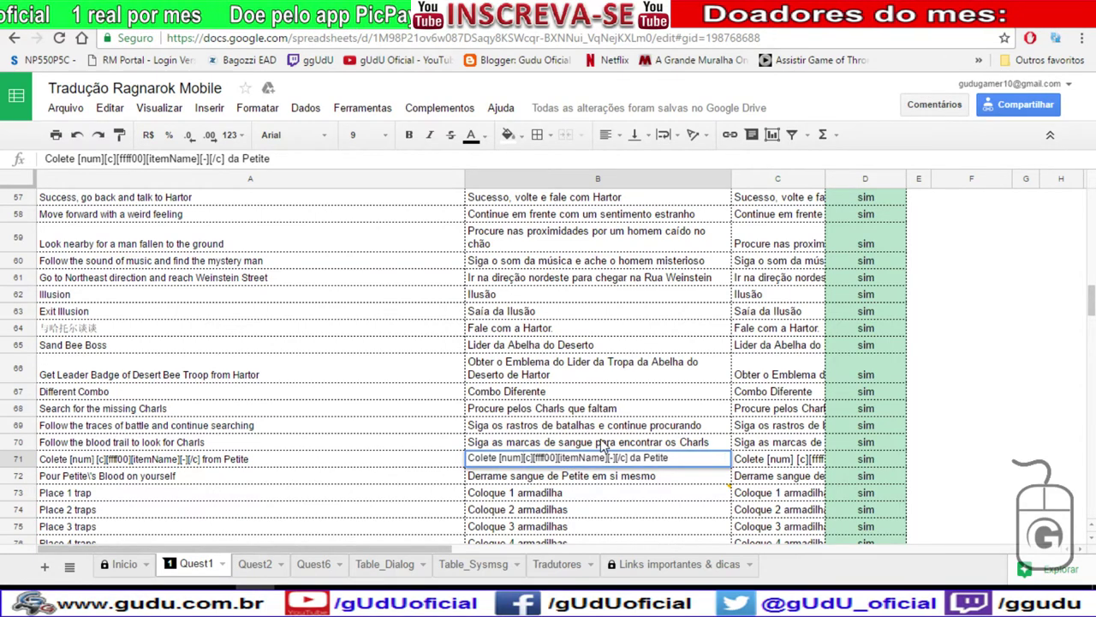
Examine how the tags are spaced in the translation in cell B4 and in the other translated rows down to row 110.
{"action": "scroll", "coordinate": [565, 386], "scroll_direction": "up", "scroll_amount": 3}
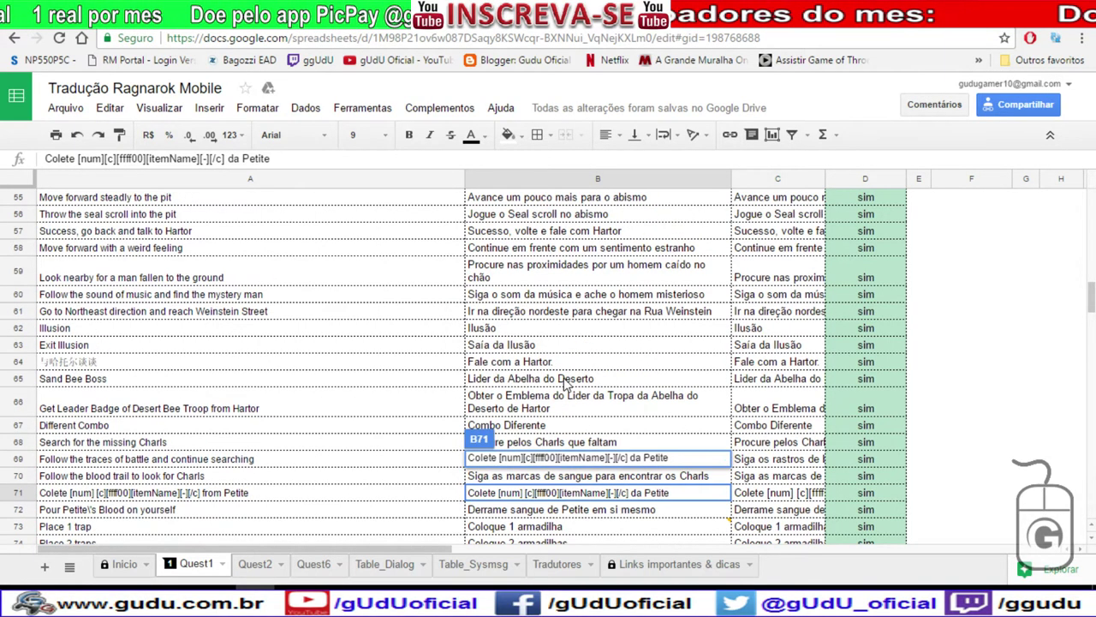
{"action": "scroll", "coordinate": [565, 385], "scroll_direction": "up", "scroll_amount": 20}
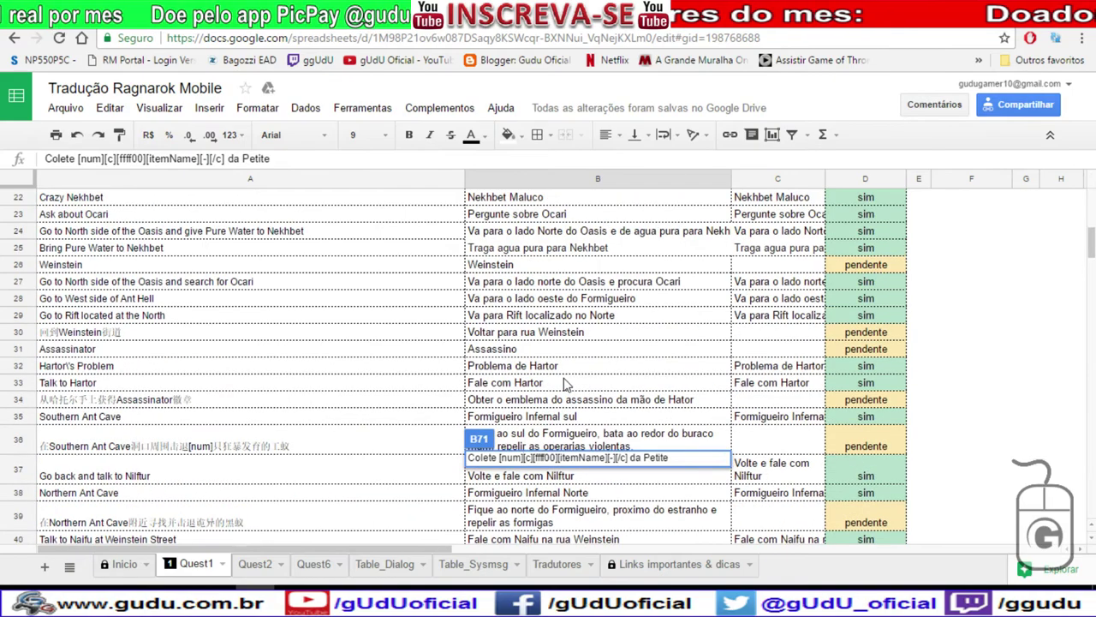
{"action": "scroll", "coordinate": [565, 385], "scroll_direction": "up", "scroll_amount": 2}
{"action": "scroll", "coordinate": [565, 385], "scroll_direction": "up", "scroll_amount": 2}
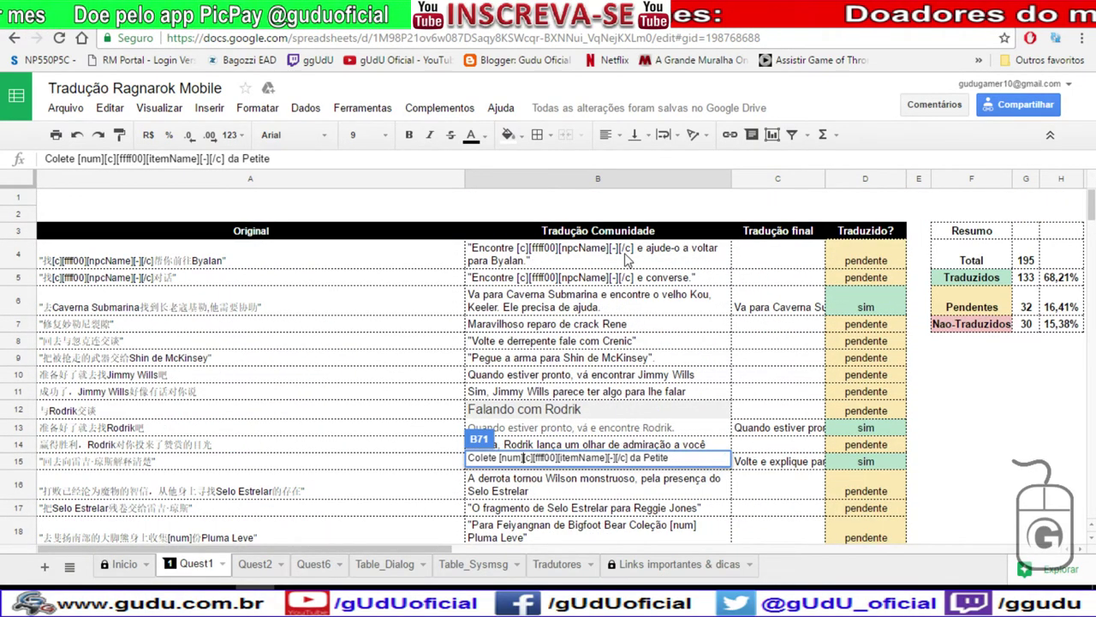
{"action": "double_click", "coordinate": [543, 257]}
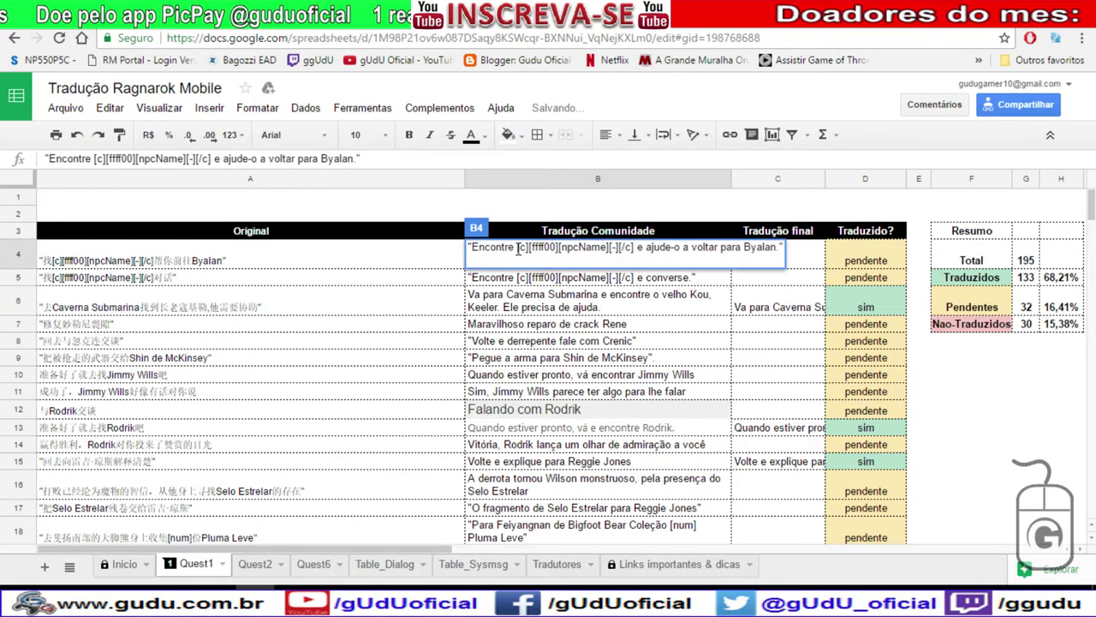
{"action": "left_click", "coordinate": [529, 248]}
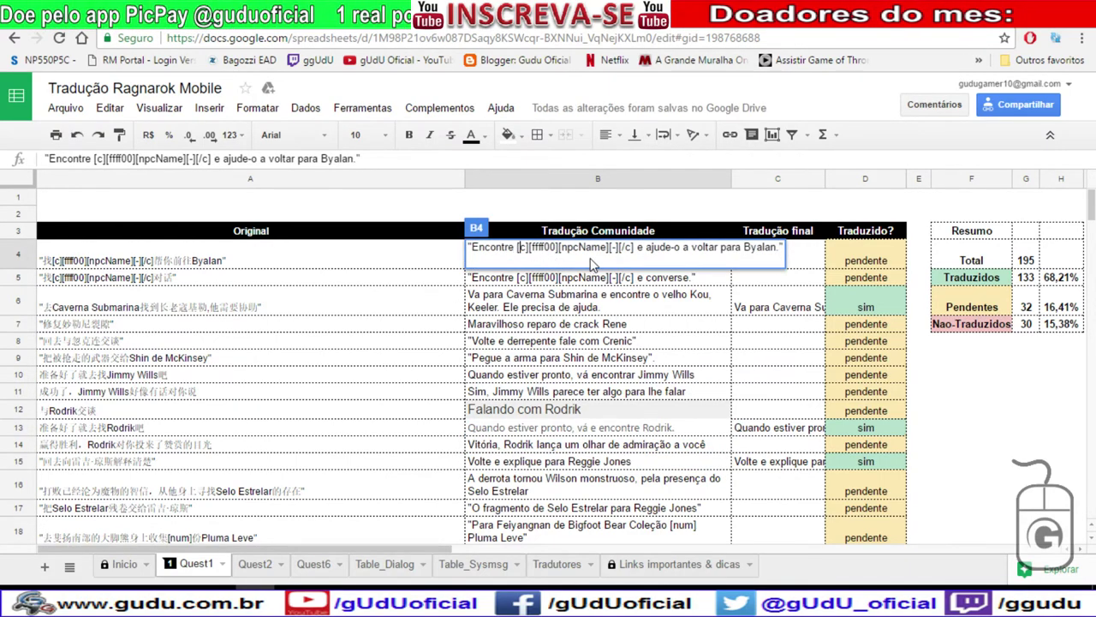
{"action": "left_click", "coordinate": [638, 248]}
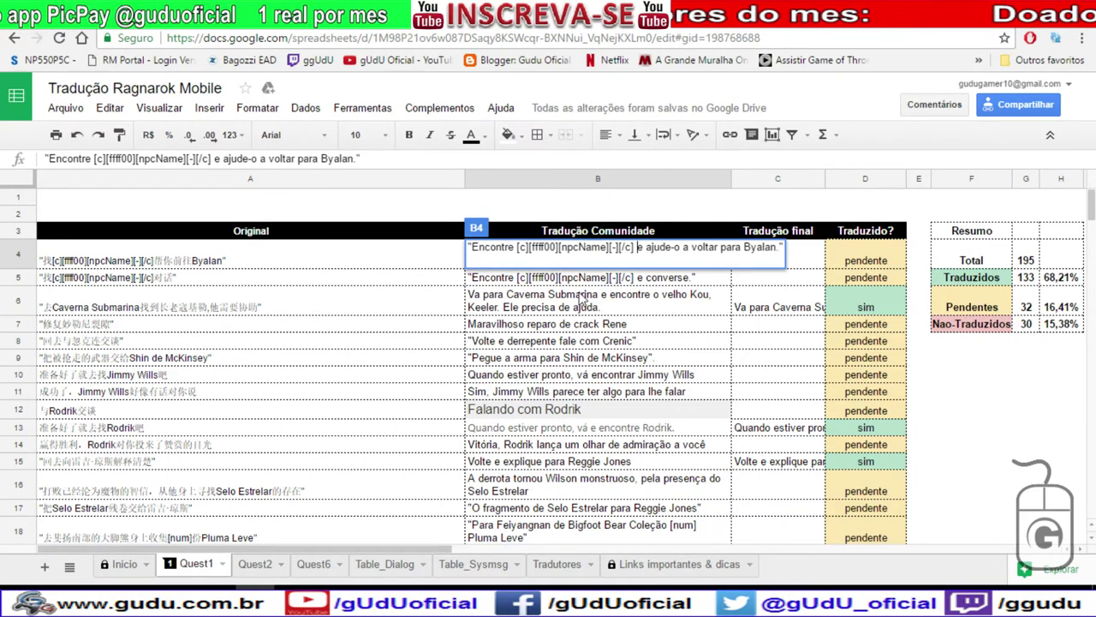
{"action": "left_click", "coordinate": [604, 329]}
{"action": "scroll", "coordinate": [604, 338], "scroll_direction": "down", "scroll_amount": 15}
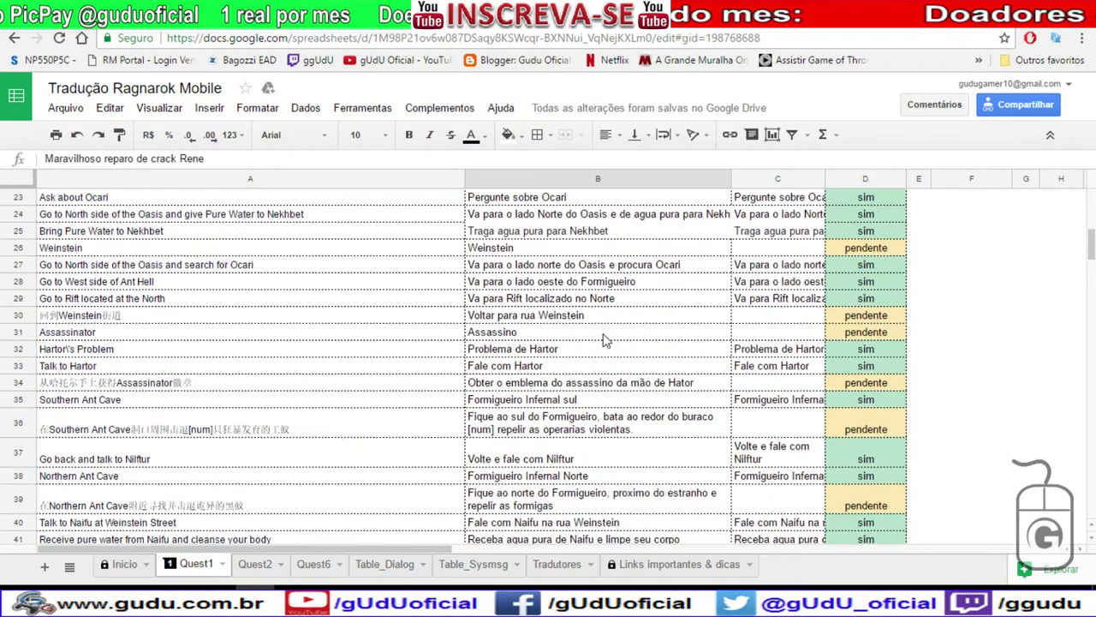
{"action": "scroll", "coordinate": [603, 340], "scroll_direction": "down", "scroll_amount": 5}
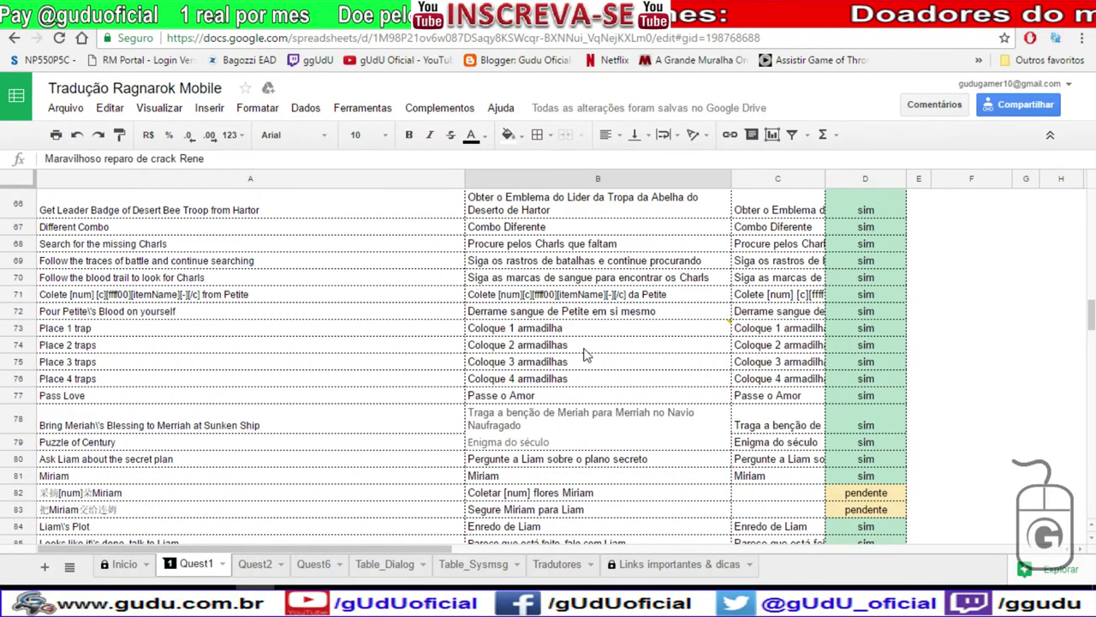
{"action": "mouse_move", "coordinate": [541, 334]}
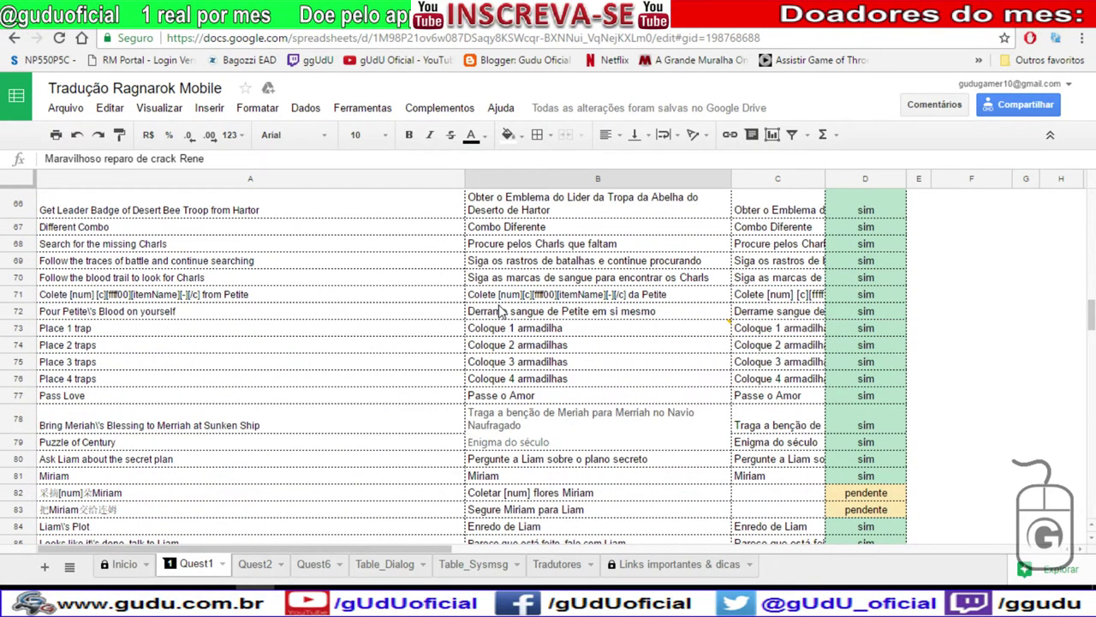
{"action": "scroll", "coordinate": [503, 313], "scroll_direction": "down", "scroll_amount": 2}
{"action": "scroll", "coordinate": [557, 364], "scroll_direction": "down", "scroll_amount": 2}
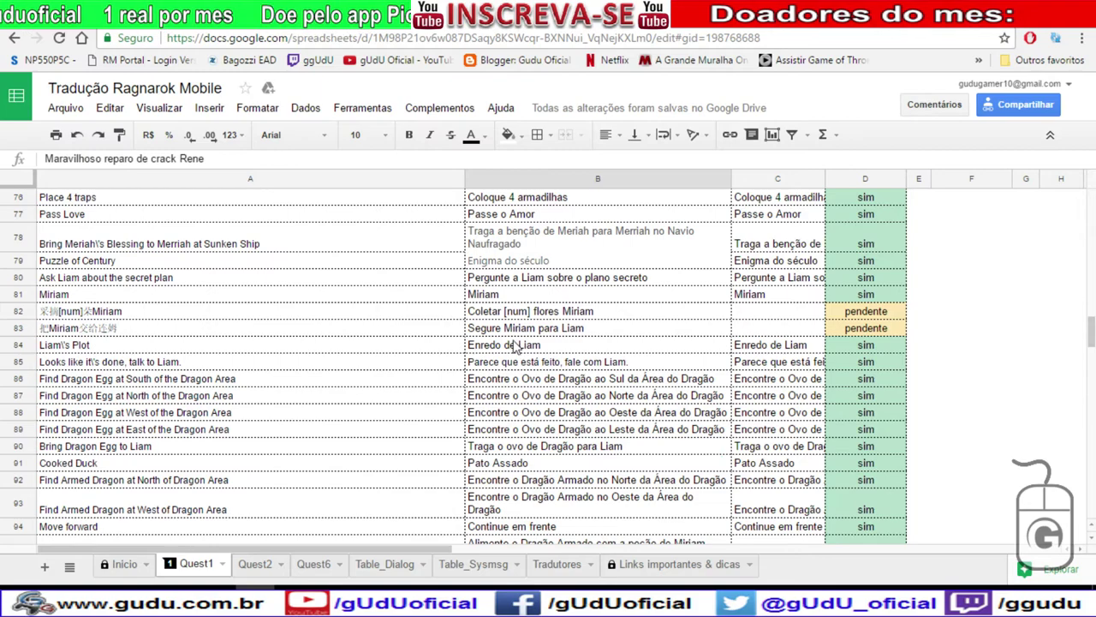
{"action": "scroll", "coordinate": [517, 340], "scroll_direction": "down", "scroll_amount": 4}
{"action": "scroll", "coordinate": [516, 340], "scroll_direction": "down", "scroll_amount": 3}
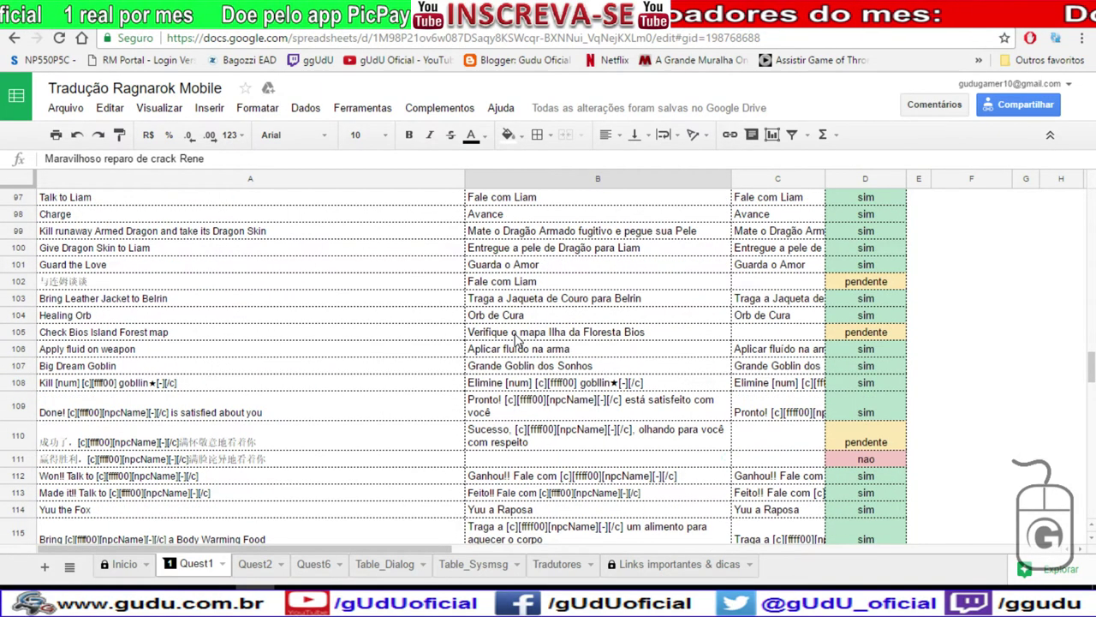
Insert "esta" before "olhando" in the translation in cell B110 and end the sentence with a period.
{"action": "double_click", "coordinate": [516, 438]}
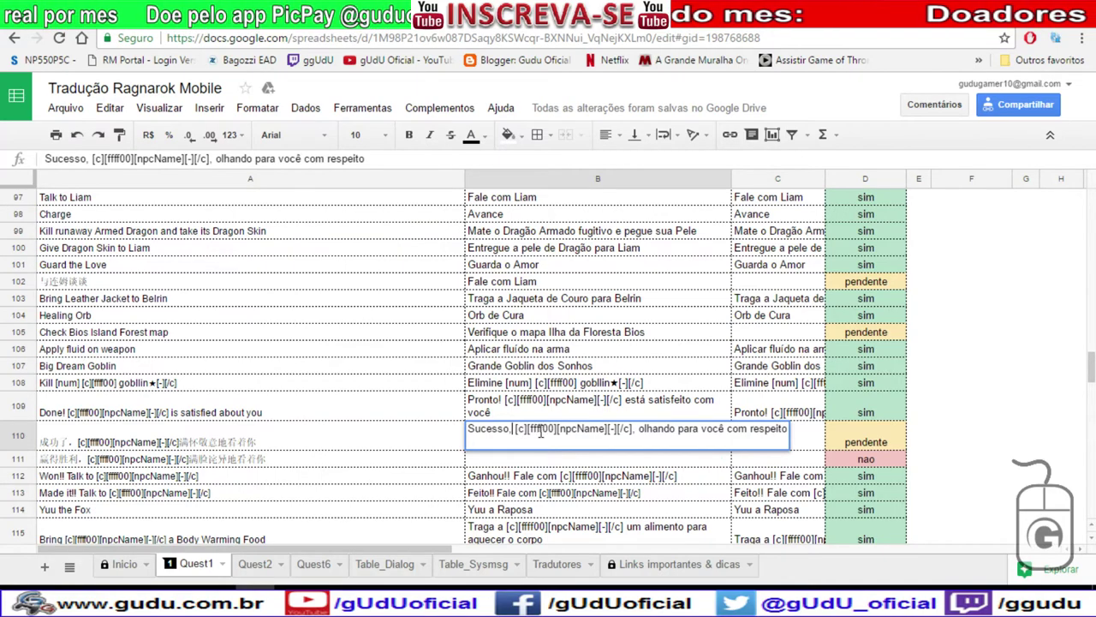
{"action": "left_click", "coordinate": [636, 430]}
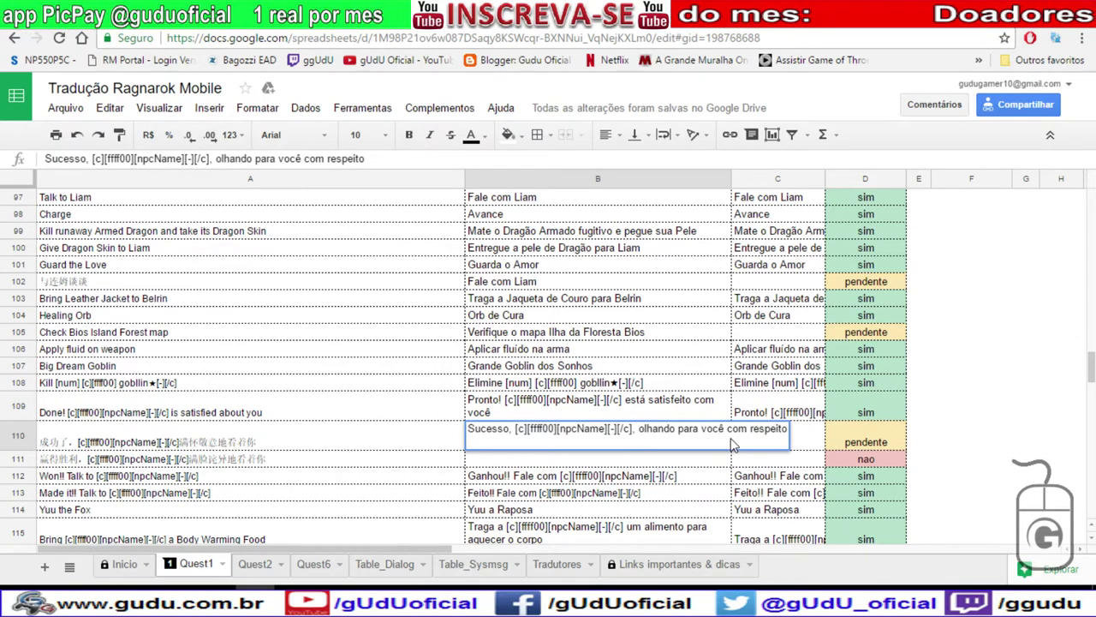
{"action": "type", "text": "esata"}
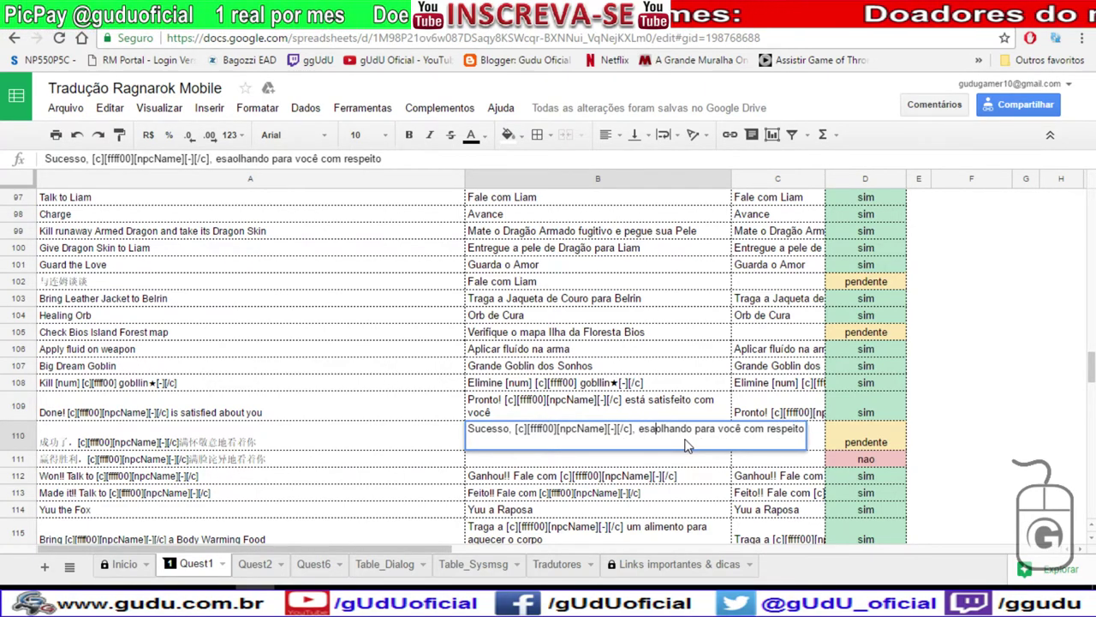
{"action": "key", "text": "BackSpace"}
{"action": "key", "text": "BackSpace"}
{"action": "key", "text": "BackSpace"}
{"action": "type", "text": "ta"}
{"action": "key", "text": "Return"}
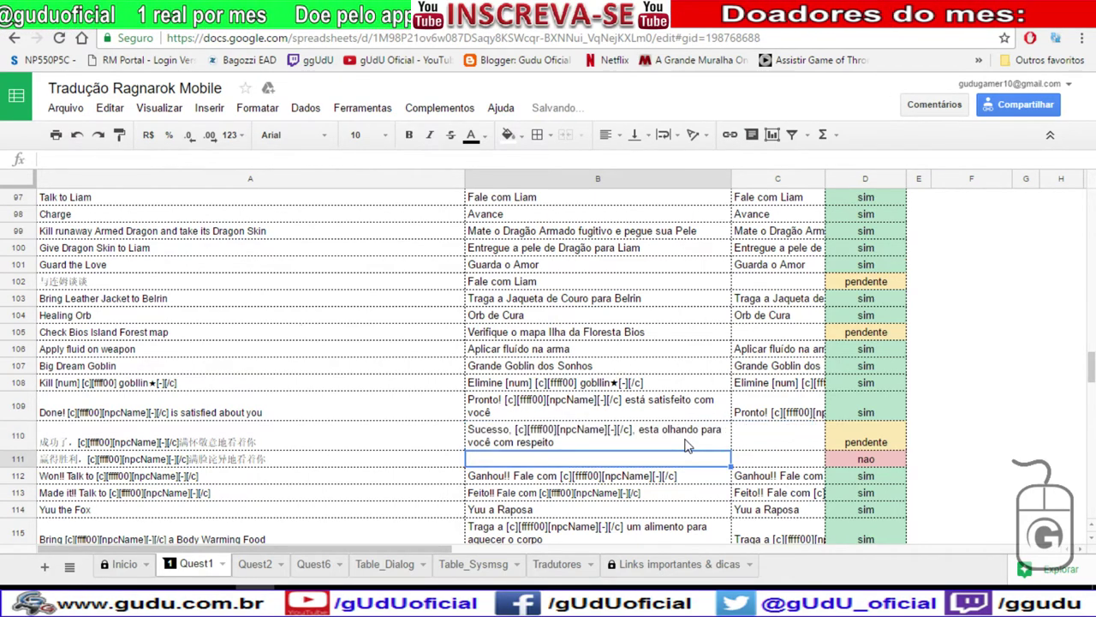
{"action": "double_click", "coordinate": [582, 449]}
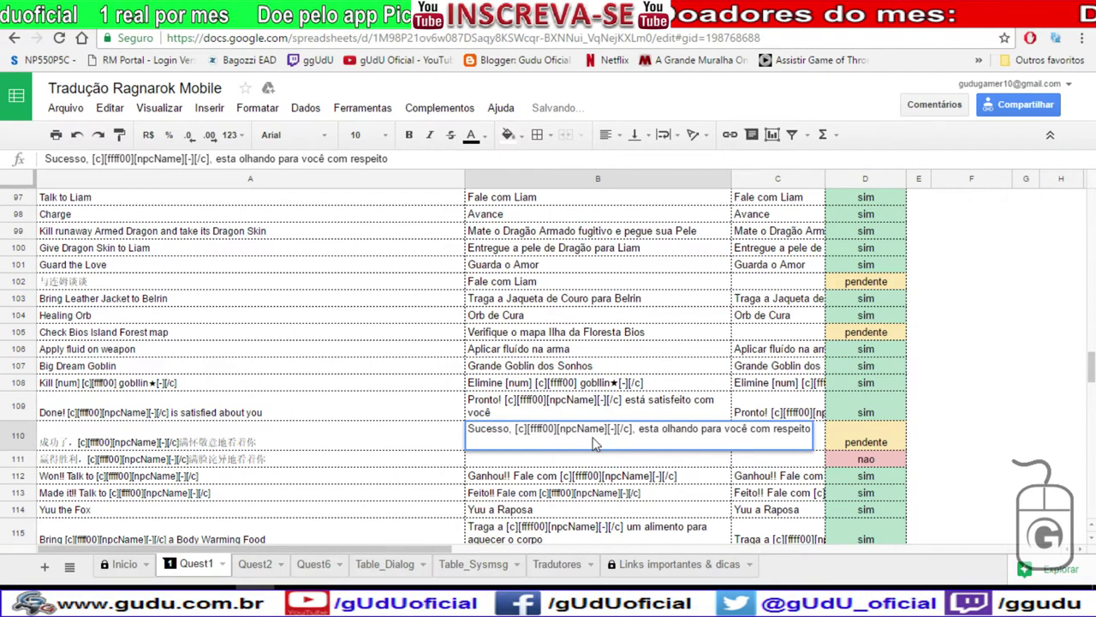
{"action": "type", "text": "."}
{"action": "key", "text": "Return"}
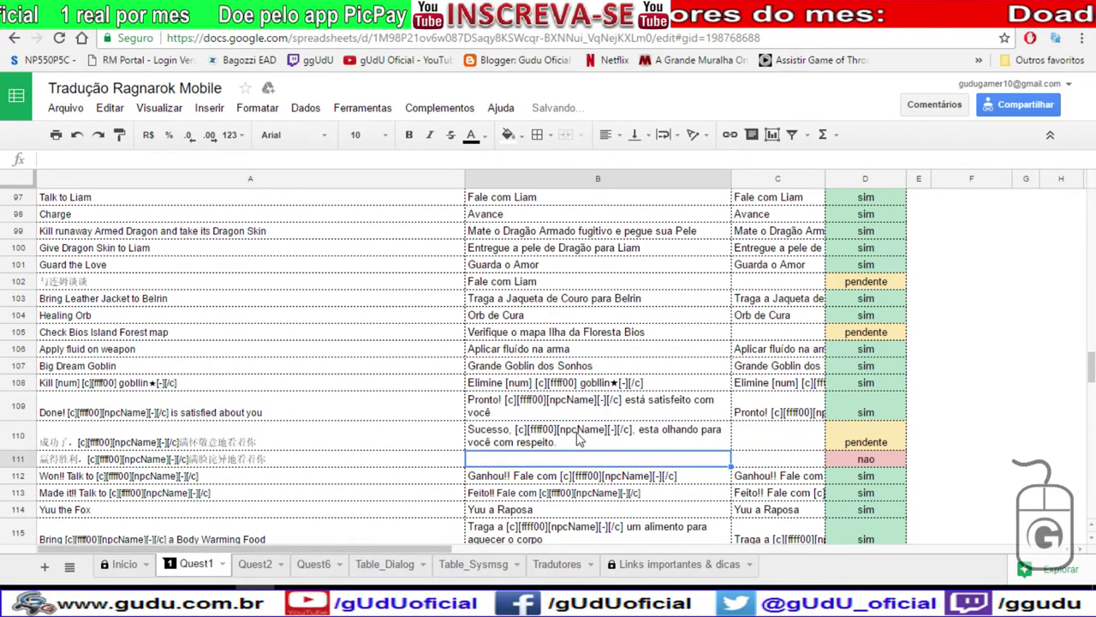
Copy the Chinese text from cell A111 and translate it into English in Baidu Translate, replacing the first line of the source text.
{"action": "left_click", "coordinate": [242, 462]}
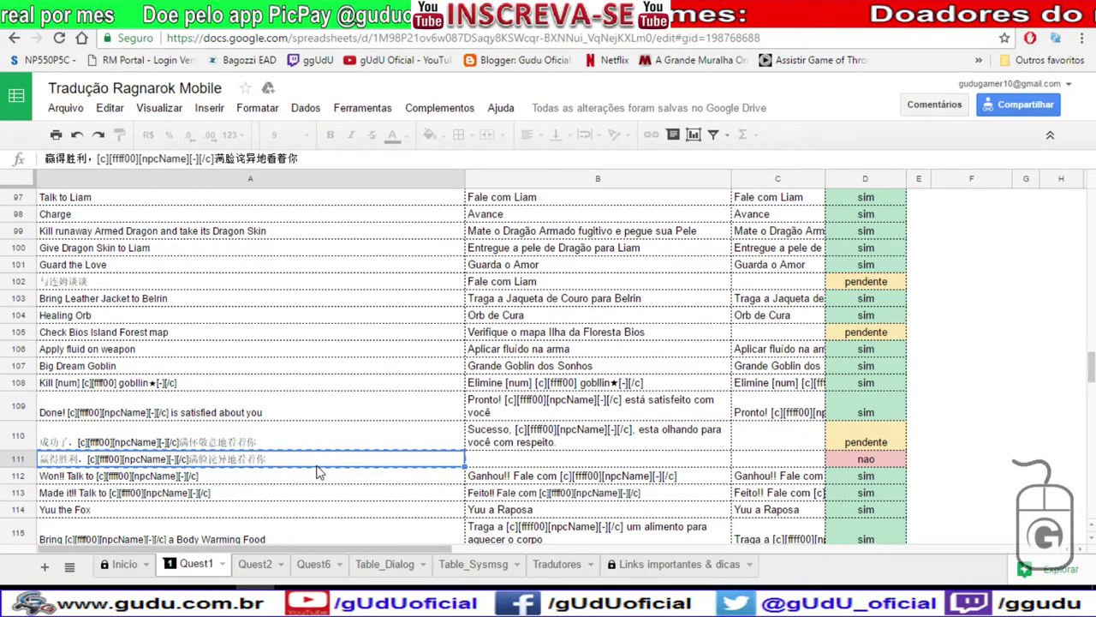
{"action": "key", "text": "alt+Tab"}
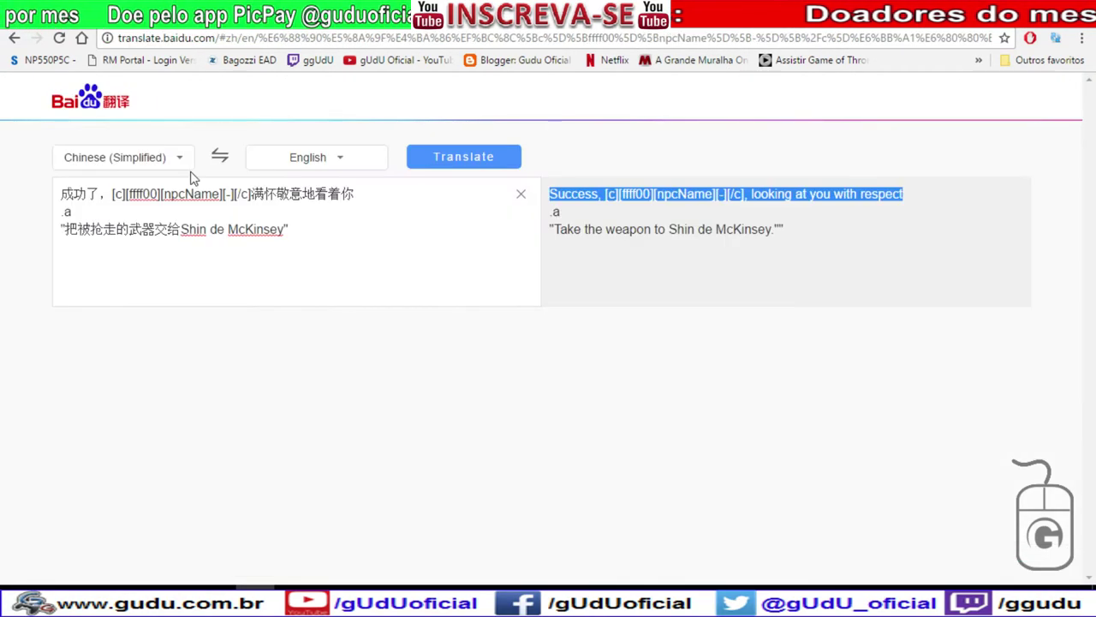
{"action": "left_click_drag", "start_coordinate": [377, 195], "coordinate": [59, 195]}
{"action": "type", "text": "赢得胜利，[c][ffff00][npcName][-][/c]满脸诧异地看着你"}
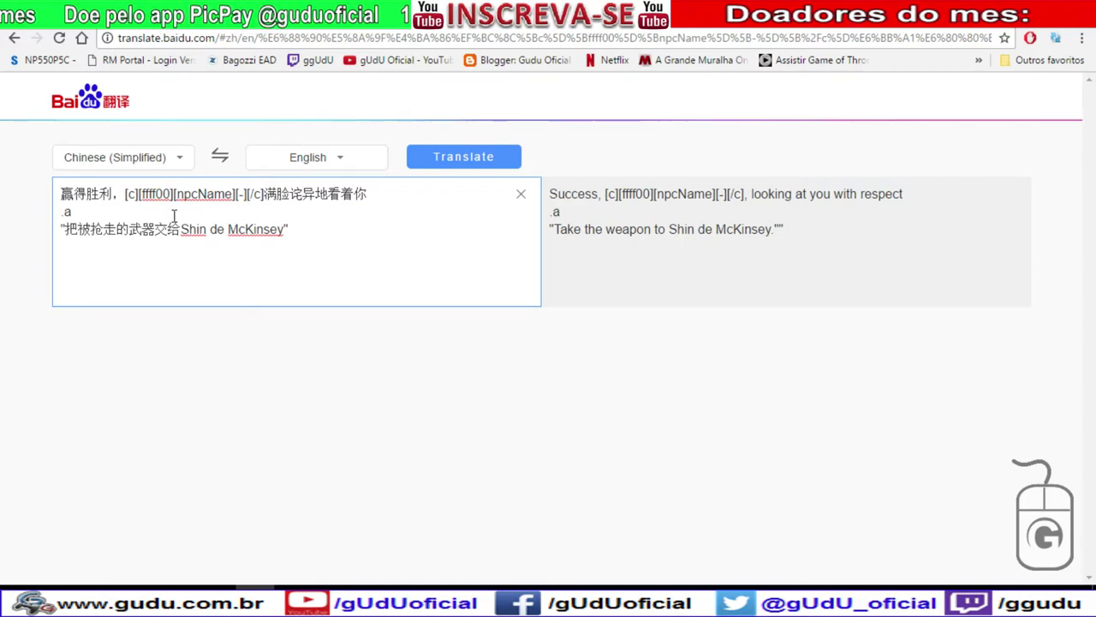
{"action": "left_click", "coordinate": [451, 161]}
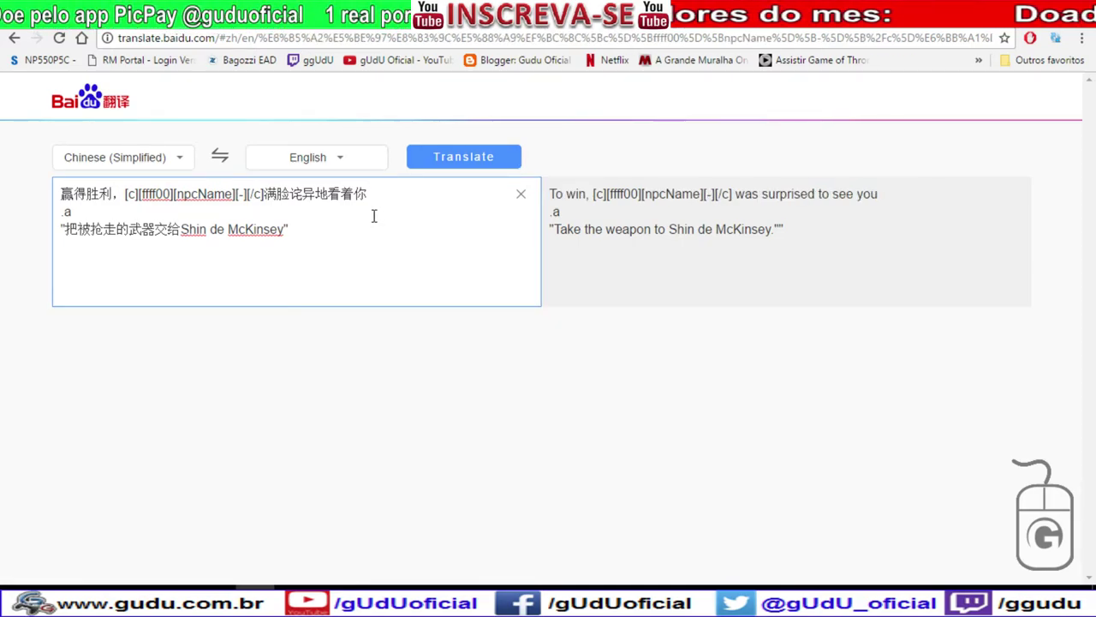
Copy the English line "To win, [c][ffff00][npcName][-][/c] was surprised to see you" into Google Translate, replacing the previous source text.
{"action": "left_click_drag", "start_coordinate": [909, 198], "coordinate": [551, 199]}
{"action": "key", "text": "ctrl+c"}
{"action": "key", "text": "ctrl+Tab"}
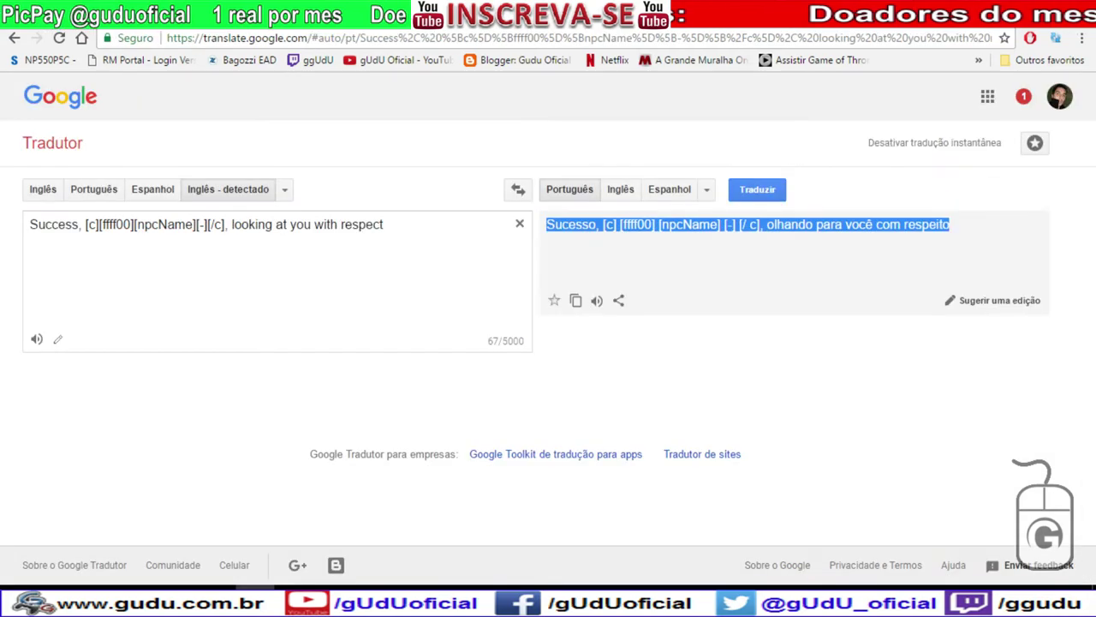
{"action": "left_click_drag", "start_coordinate": [411, 228], "coordinate": [4, 219]}
{"action": "key", "text": "ctrl+v"}
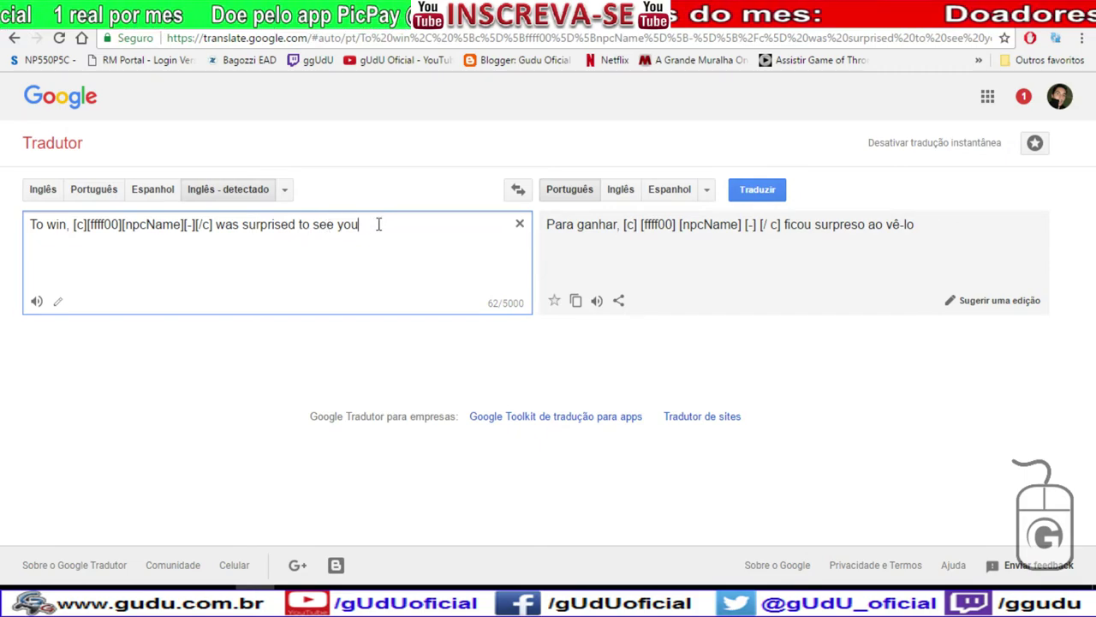
Try splitting the English source text with a line break before "was surprised to see you", and remove the break again.
{"action": "left_click", "coordinate": [634, 223]}
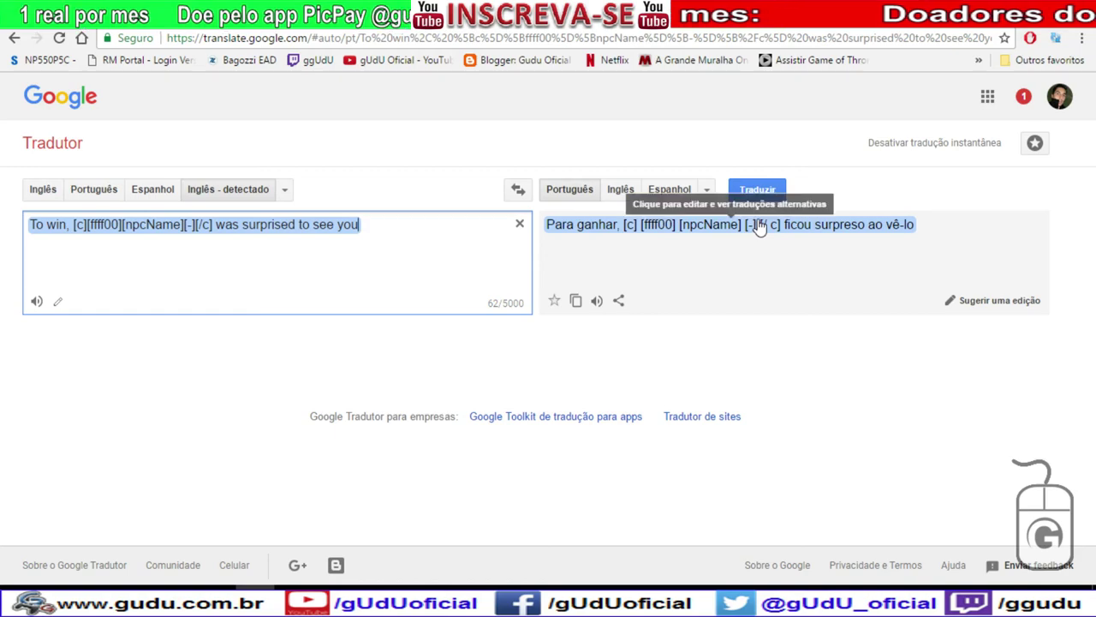
{"action": "left_click_drag", "start_coordinate": [377, 224], "coordinate": [215, 225]}
{"action": "left_click", "coordinate": [216, 224]}
{"action": "key", "text": "Return"}
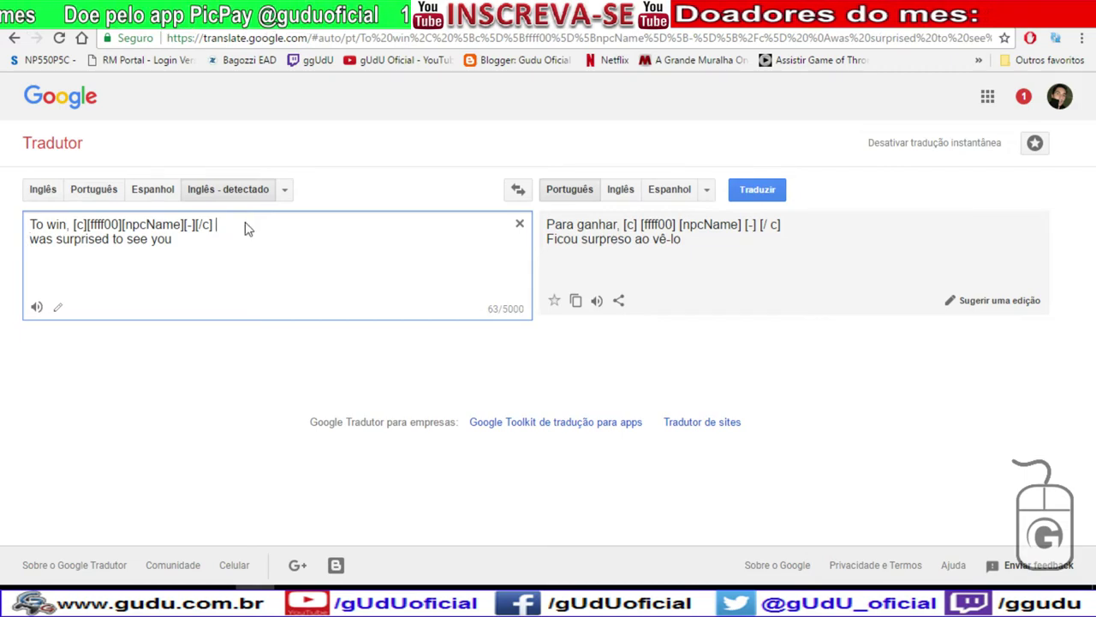
{"action": "key", "text": "BackSpace"}
Copy the Portuguese translation "Para ganhar, [c] [ffff00] [npcName] [-] [/ c] ficou surpreso ao vê-lo" into cell B111 of the spreadsheet.
{"action": "triple_click", "coordinate": [642, 231]}
{"action": "mouse_move", "coordinate": [550, 230]}
{"action": "left_mouse_down"}
{"action": "mouse_move", "coordinate": [947, 225]}
{"action": "mouse_move", "coordinate": [545, 225]}
{"action": "left_mouse_up"}
{"action": "key", "text": "ctrl+c"}
{"action": "left_click", "coordinate": [599, 12]}
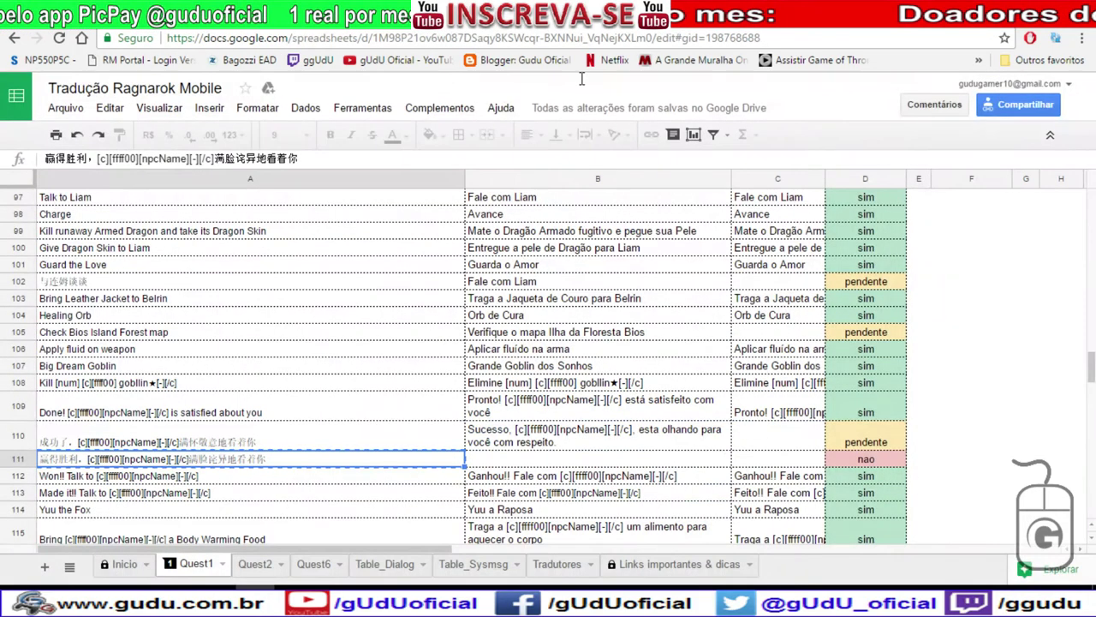
{"action": "left_click", "coordinate": [510, 461]}
{"action": "left_click", "coordinate": [516, 445]}
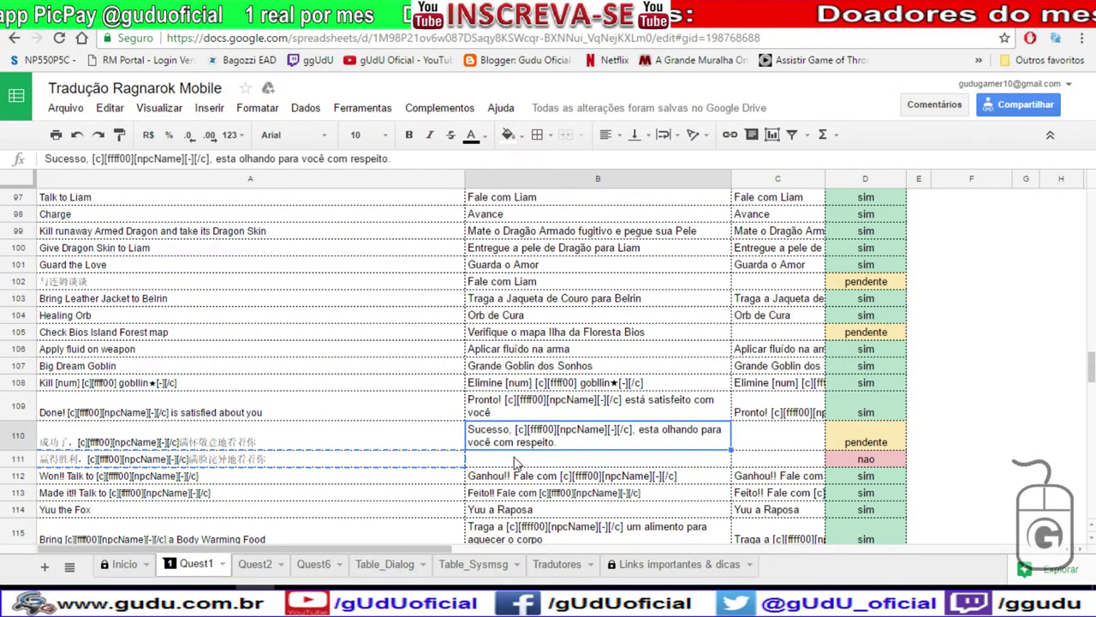
{"action": "left_click", "coordinate": [519, 462]}
{"action": "key", "text": "ctrl+v"}
Remove the extra spaces in and between the tags in cell B111 so they read "[c][ffff00][npcName][-][/c]".
{"action": "double_click", "coordinate": [539, 459]}
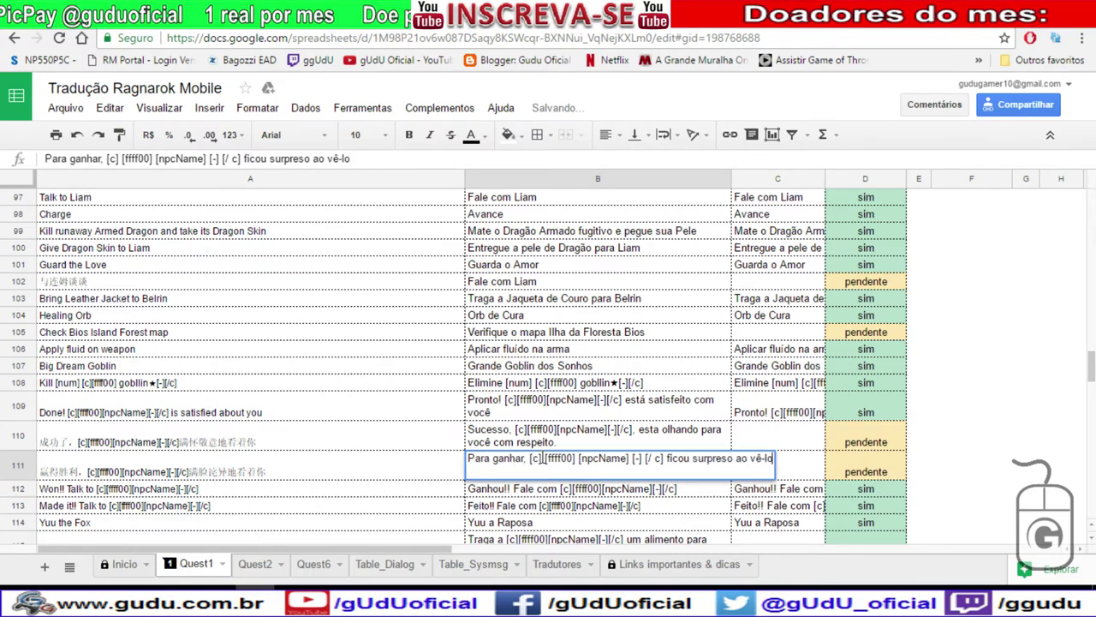
{"action": "key", "text": "Delete"}
{"action": "left_click", "coordinate": [573, 458]}
{"action": "key", "text": "Delete"}
{"action": "left_click", "coordinate": [638, 458]}
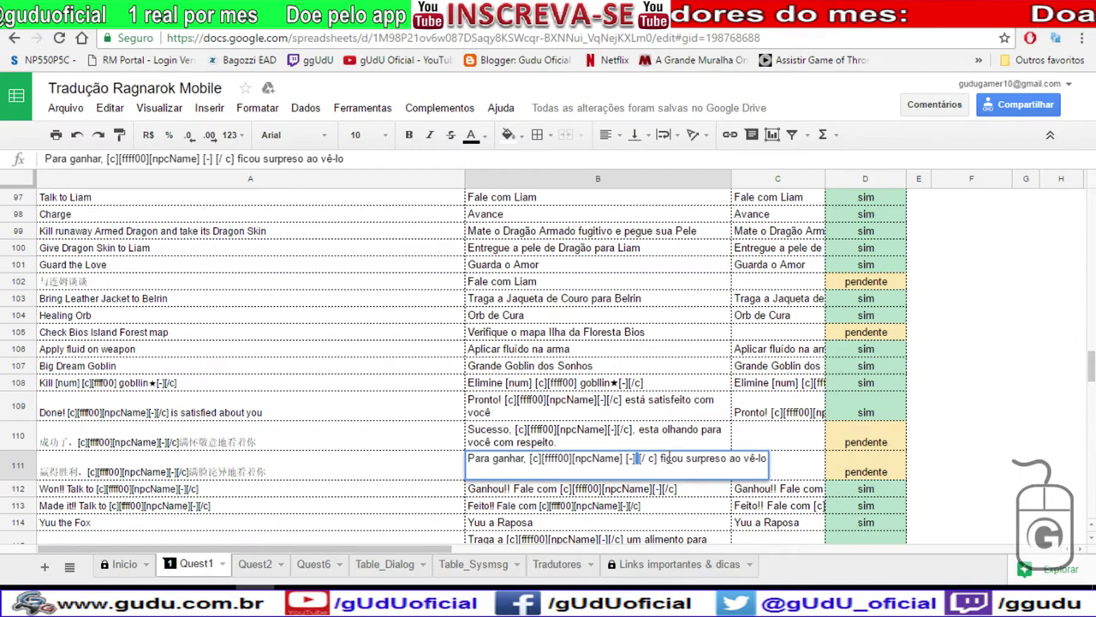
{"action": "key", "text": "Delete"}
{"action": "key", "text": "Delete"}
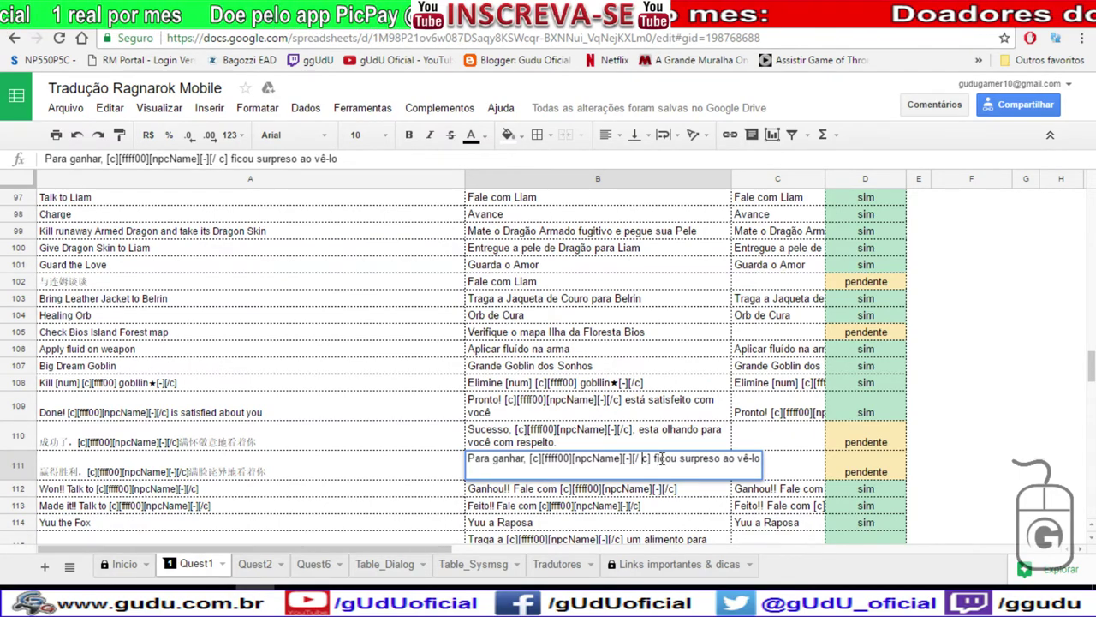
{"action": "key", "text": "Delete"}
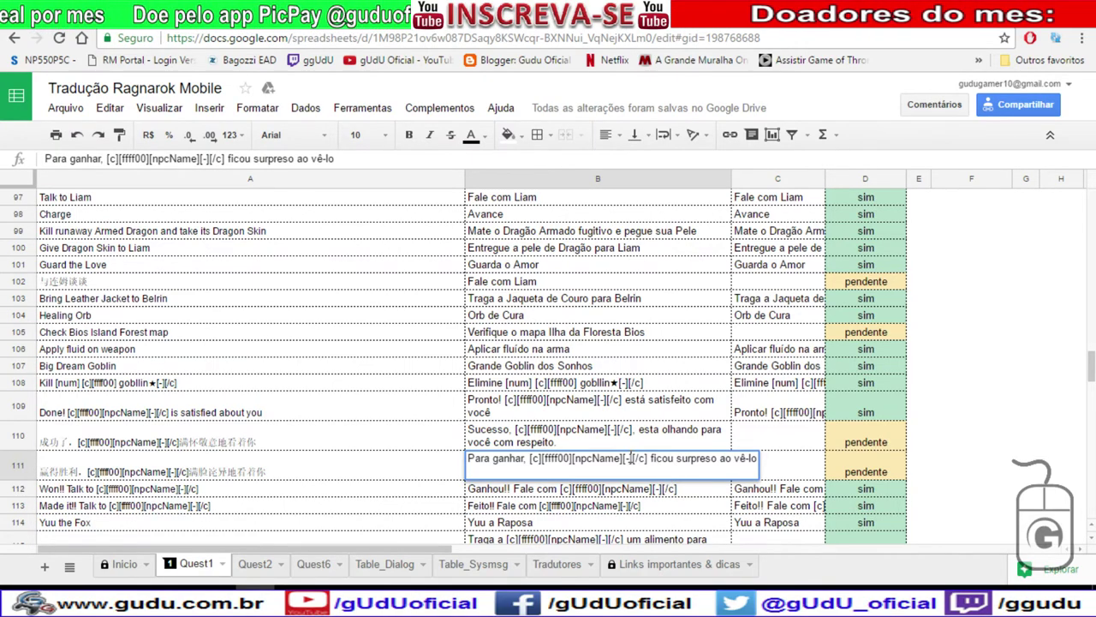
{"action": "key", "text": "Return"}
Look through the Quest1 rows below row 111 for texts that still lack a translation, and select cell B151.
{"action": "scroll", "coordinate": [617, 459], "scroll_direction": "down", "scroll_amount": 5}
{"action": "scroll", "coordinate": [600, 454], "scroll_direction": "down", "scroll_amount": 1}
{"action": "scroll", "coordinate": [486, 402], "scroll_direction": "down", "scroll_amount": 4}
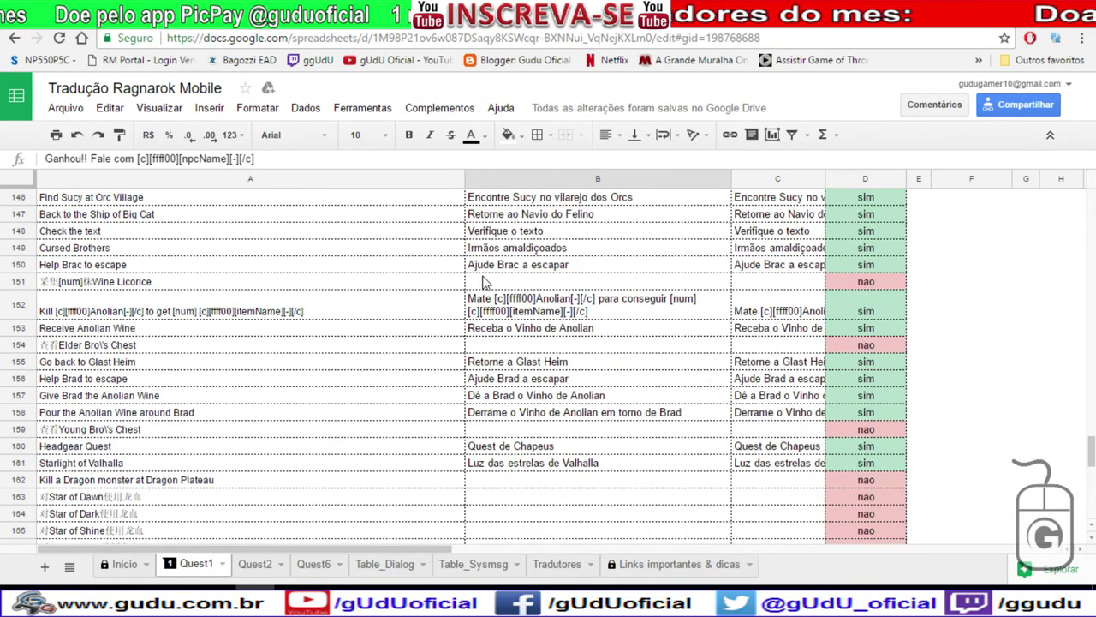
{"action": "scroll", "coordinate": [484, 287], "scroll_direction": "down", "scroll_amount": 3}
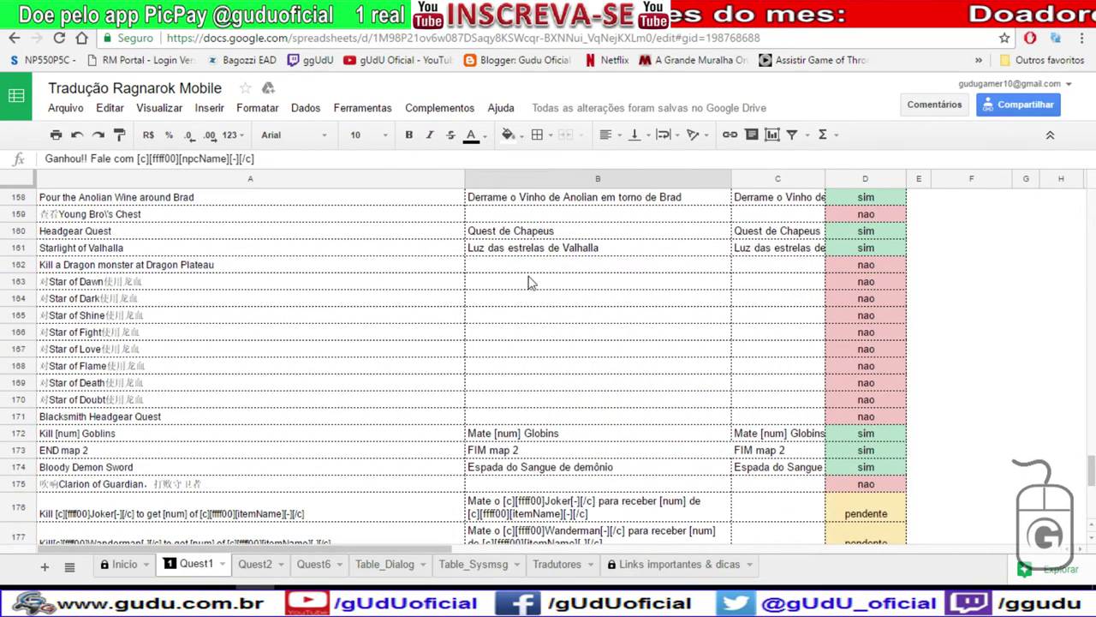
{"action": "left_click", "coordinate": [528, 273]}
{"action": "scroll", "coordinate": [522, 408], "scroll_direction": "down", "scroll_amount": 2}
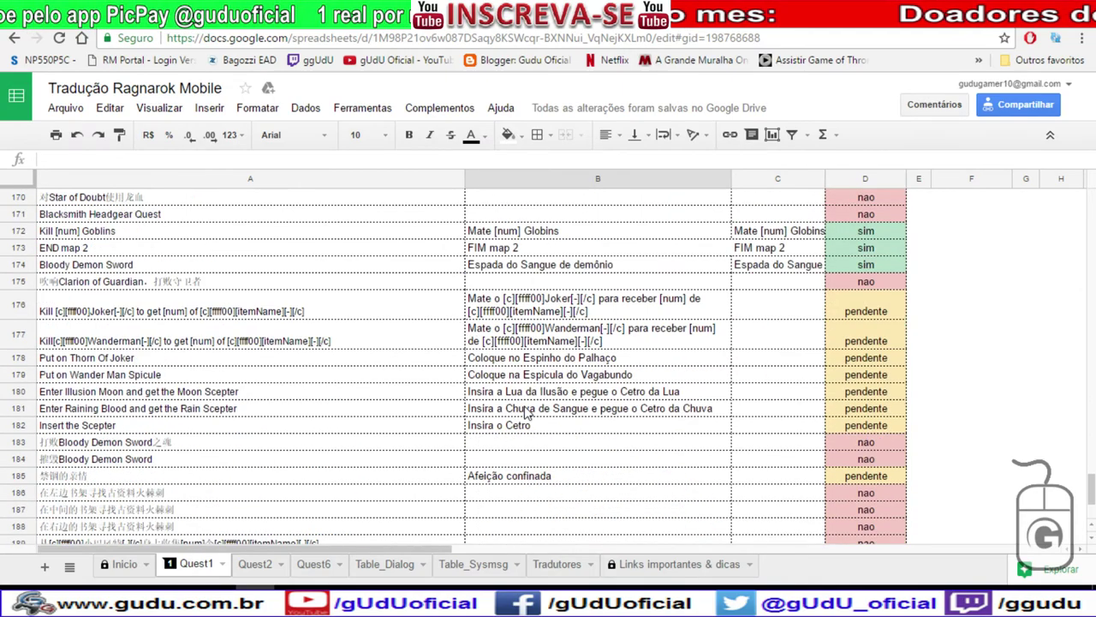
{"action": "scroll", "coordinate": [526, 413], "scroll_direction": "down", "scroll_amount": 4}
{"action": "scroll", "coordinate": [526, 413], "scroll_direction": "up", "scroll_amount": 5}
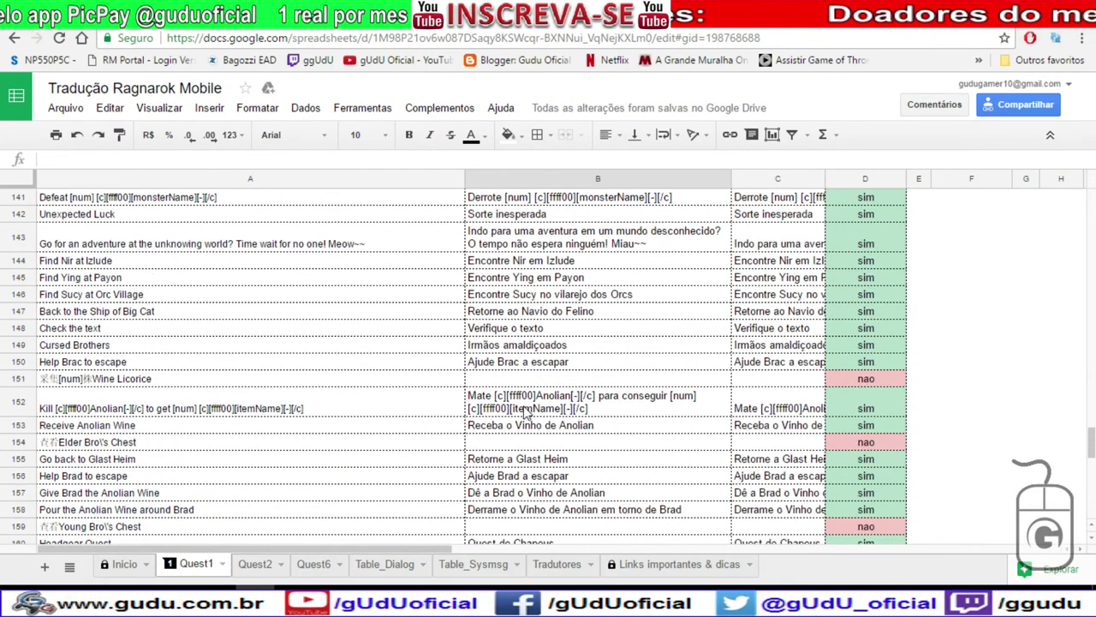
{"action": "scroll", "coordinate": [525, 411], "scroll_direction": "down", "scroll_amount": 3}
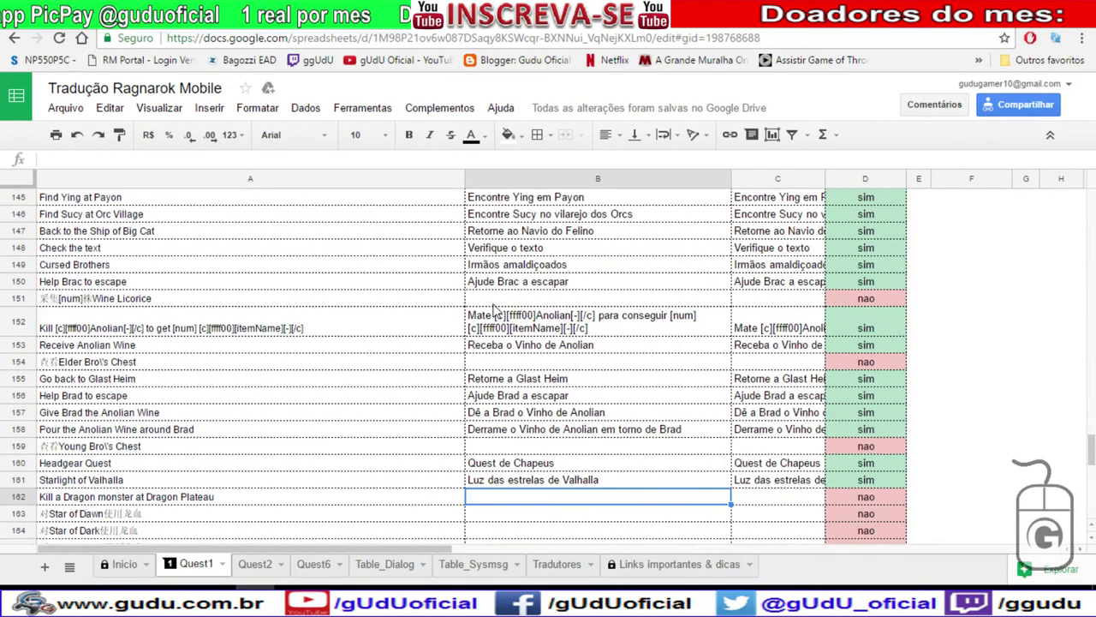
{"action": "left_click", "coordinate": [495, 300]}
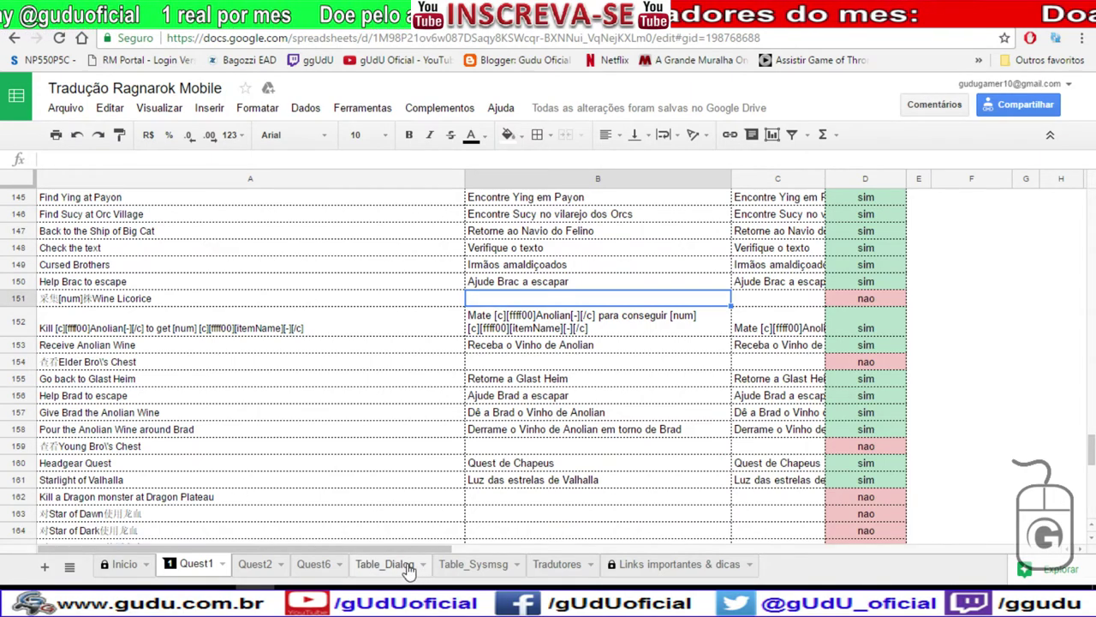
Open the Table_Sysmsg sheet and examine the original texts and translations in rows 5 to 7.
{"action": "left_click", "coordinate": [495, 566]}
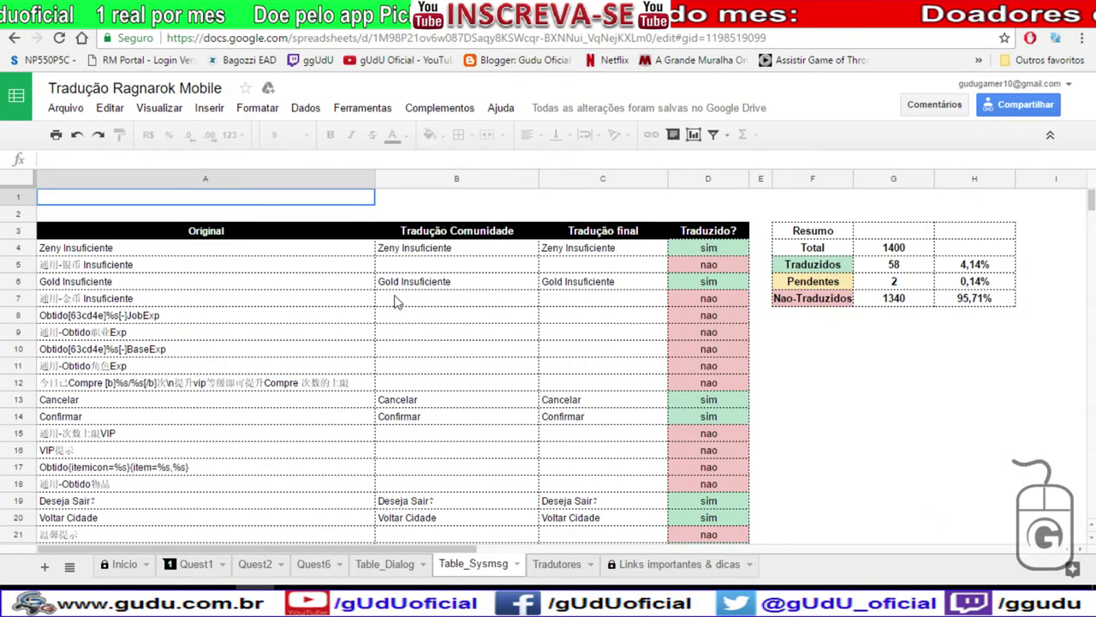
{"action": "left_click", "coordinate": [396, 299]}
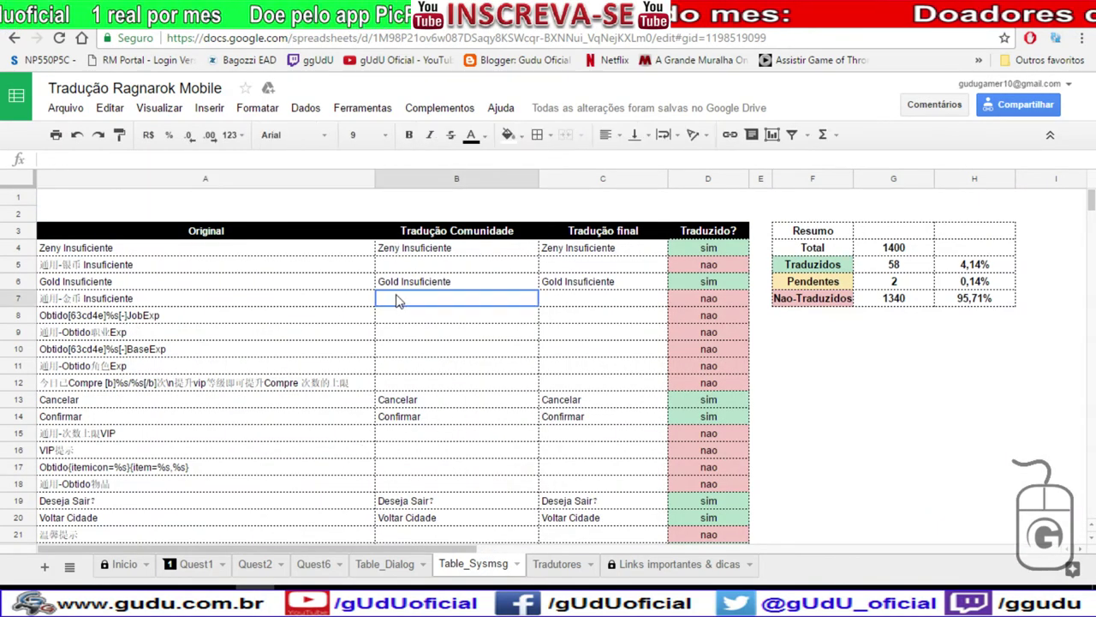
{"action": "left_click", "coordinate": [409, 269]}
{"action": "left_click", "coordinate": [453, 291]}
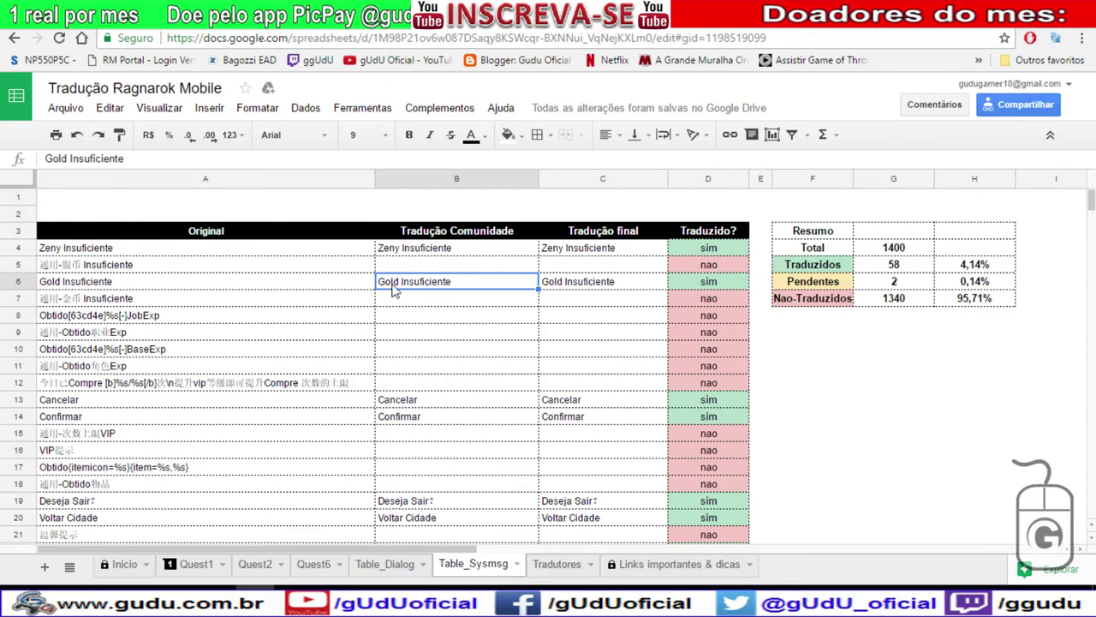
{"action": "double_click", "coordinate": [393, 289]}
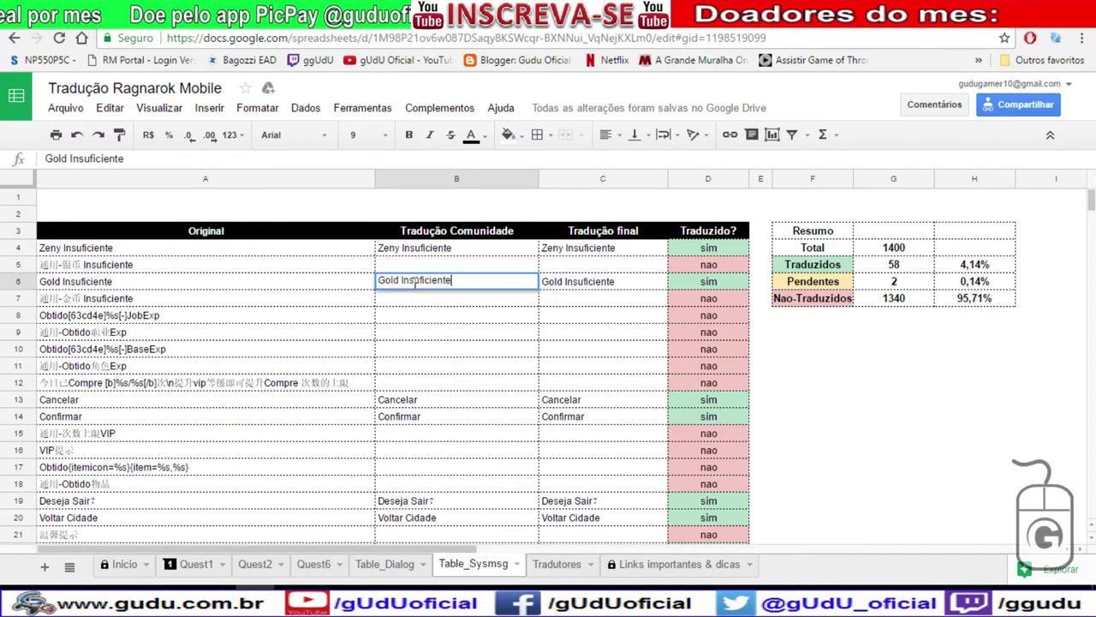
{"action": "left_click", "coordinate": [666, 286]}
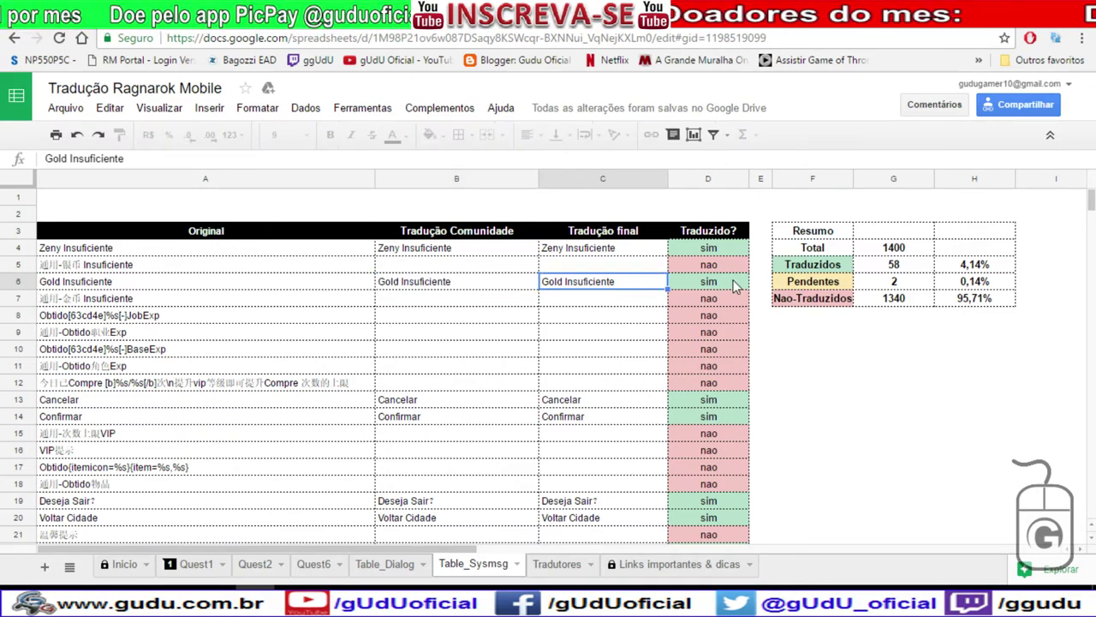
{"action": "left_click", "coordinate": [415, 268]}
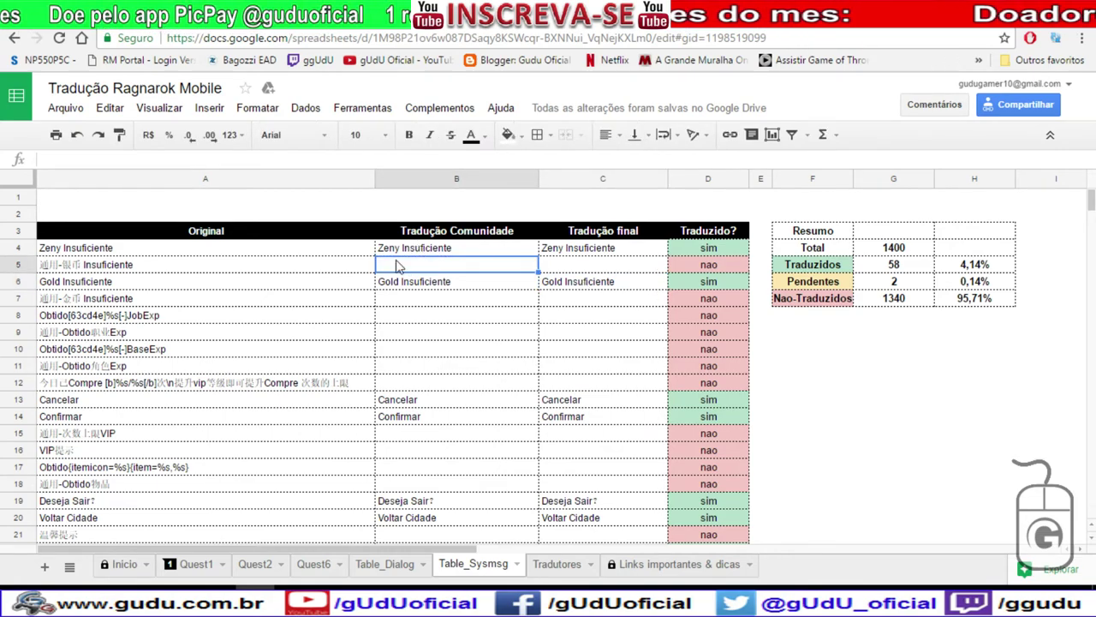
{"action": "left_click", "coordinate": [150, 268]}
Look through the original texts and their translation status in the Table_Sysmsg sheet down to row 69.
{"action": "scroll", "coordinate": [304, 315], "scroll_direction": "down", "scroll_amount": 3}
{"action": "scroll", "coordinate": [305, 315], "scroll_direction": "up", "scroll_amount": 3}
{"action": "scroll", "coordinate": [305, 315], "scroll_direction": "down", "scroll_amount": 10}
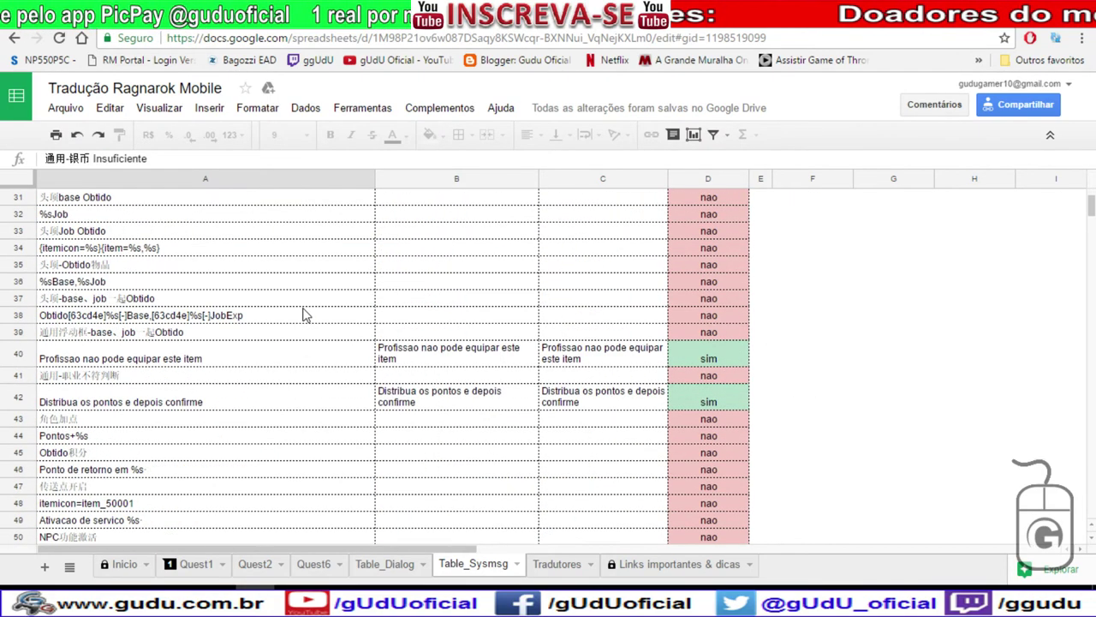
{"action": "scroll", "coordinate": [305, 315], "scroll_direction": "down", "scroll_amount": 2}
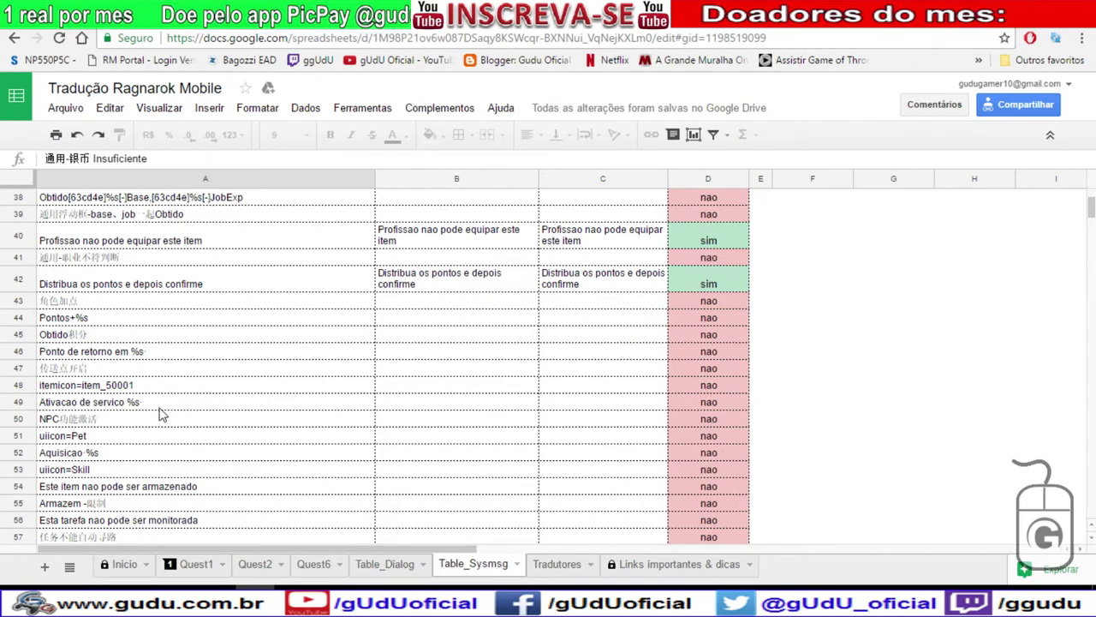
{"action": "scroll", "coordinate": [316, 418], "scroll_direction": "down", "scroll_amount": 5}
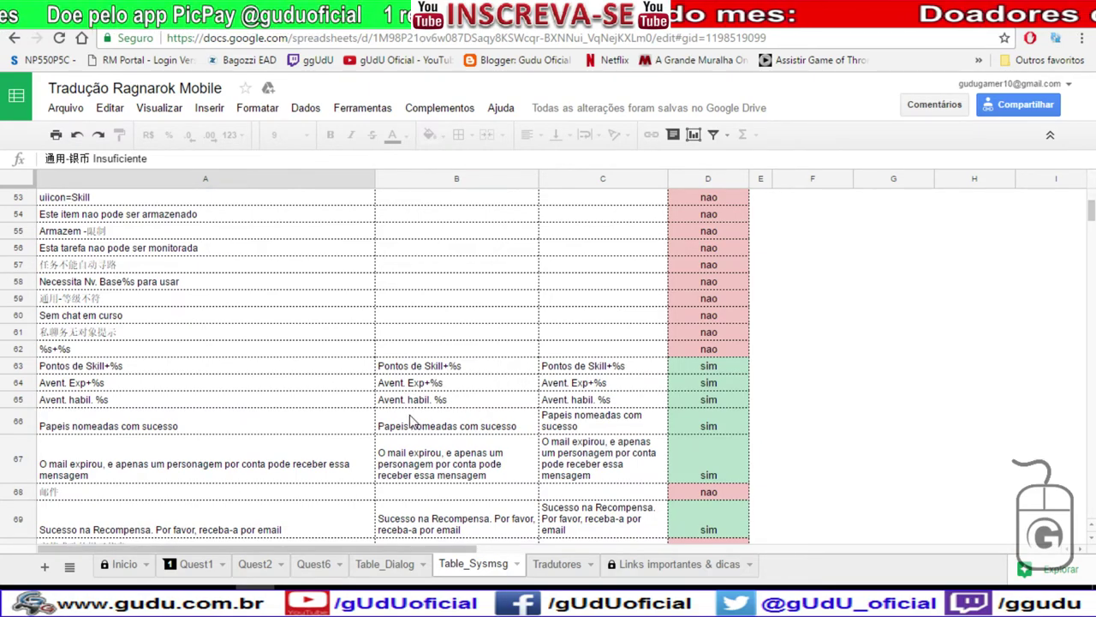
Look back over the original texts and their translation status in Table_Sysmsg between rows 10 and 87.
{"action": "scroll", "coordinate": [409, 430], "scroll_direction": "up", "scroll_amount": 2}
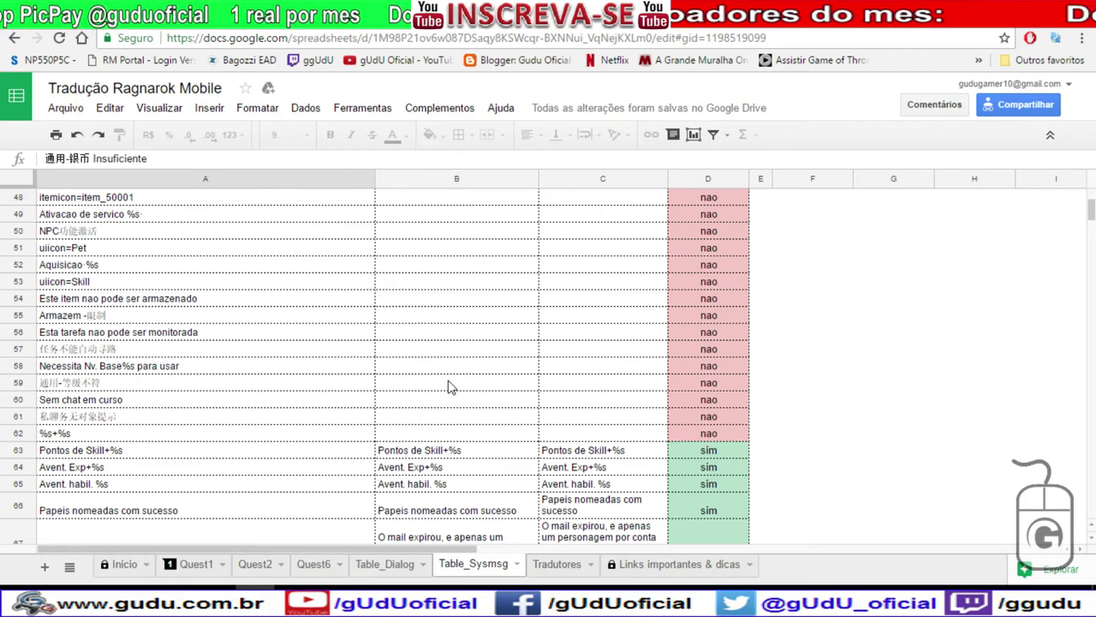
{"action": "scroll", "coordinate": [451, 387], "scroll_direction": "down", "scroll_amount": 5}
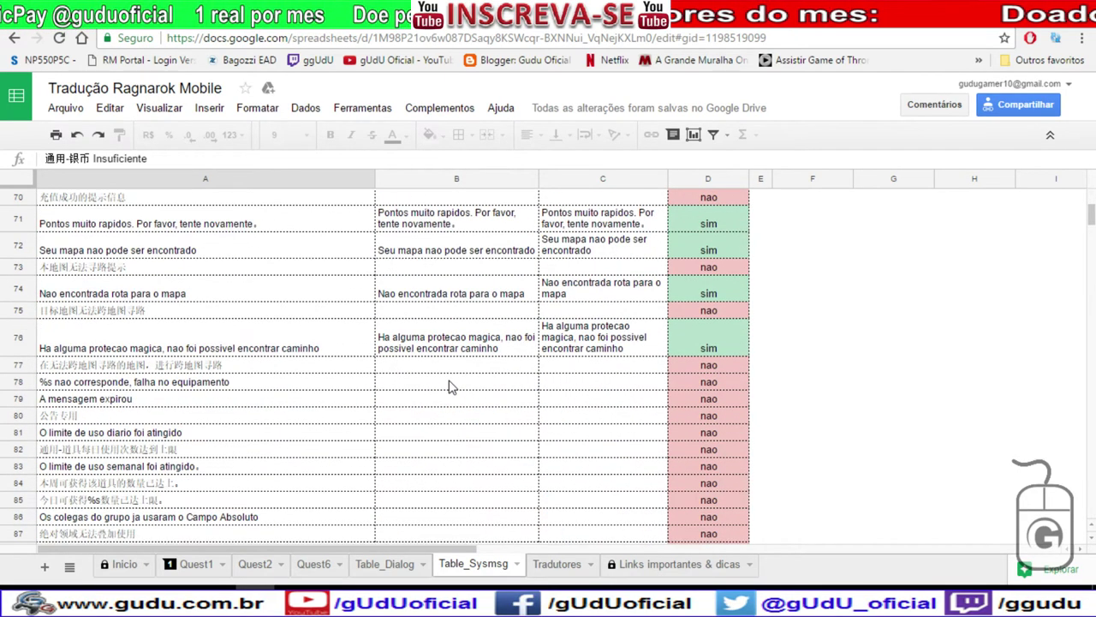
{"action": "scroll", "coordinate": [448, 387], "scroll_direction": "up", "scroll_amount": 15}
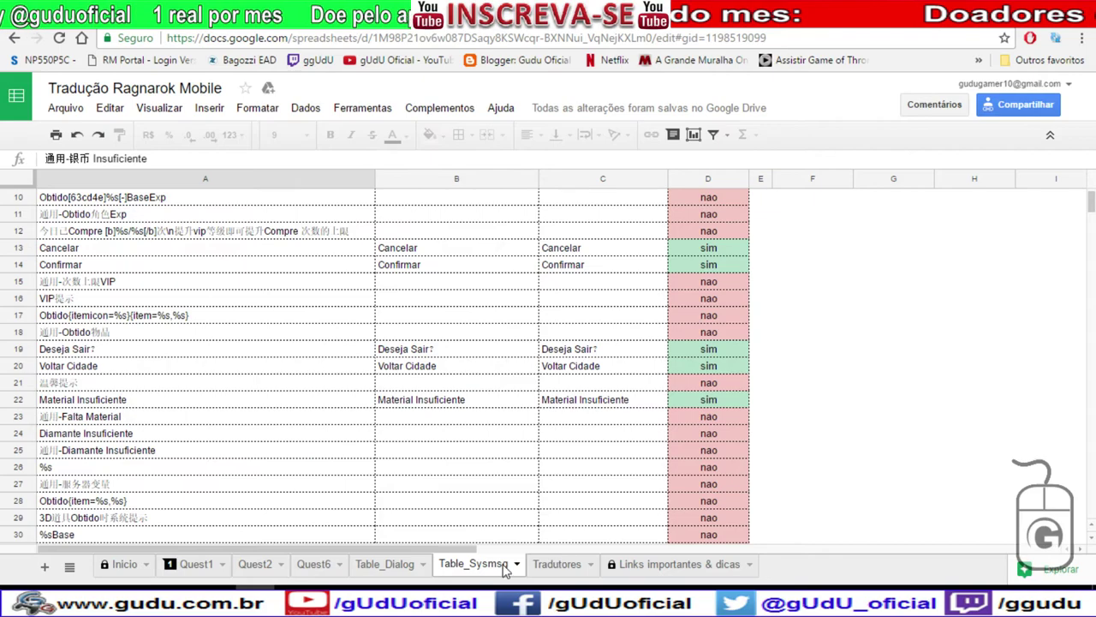
Review the translation overview on the Inicio sheet and the first dialog texts, down to row 24, in the Table_Dialog sheet.
{"action": "left_click", "coordinate": [406, 567]}
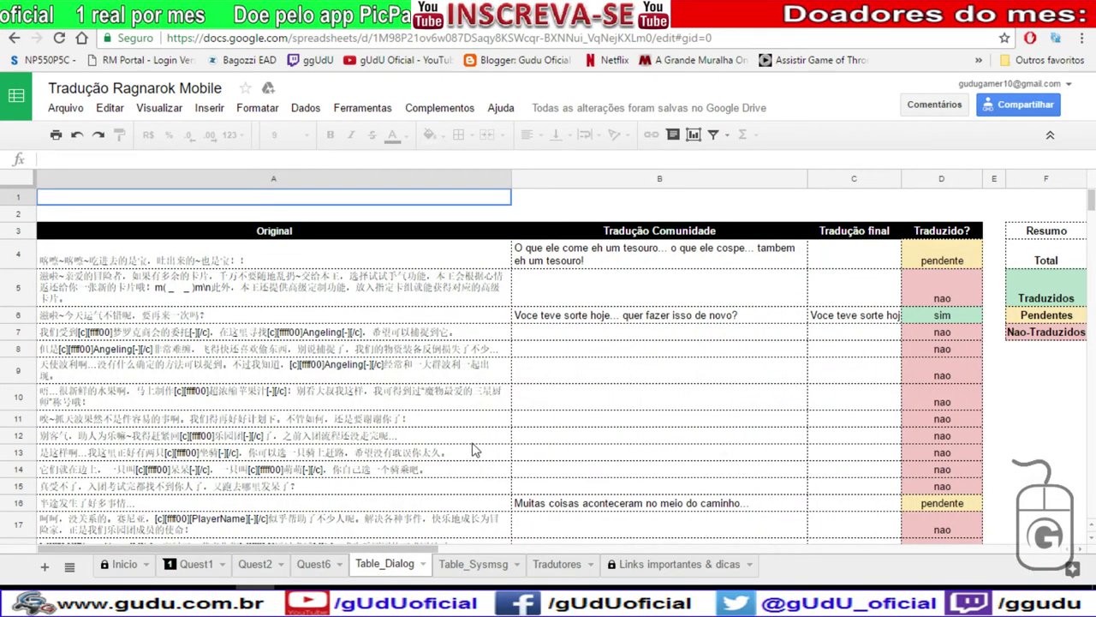
{"action": "left_click", "coordinate": [124, 563]}
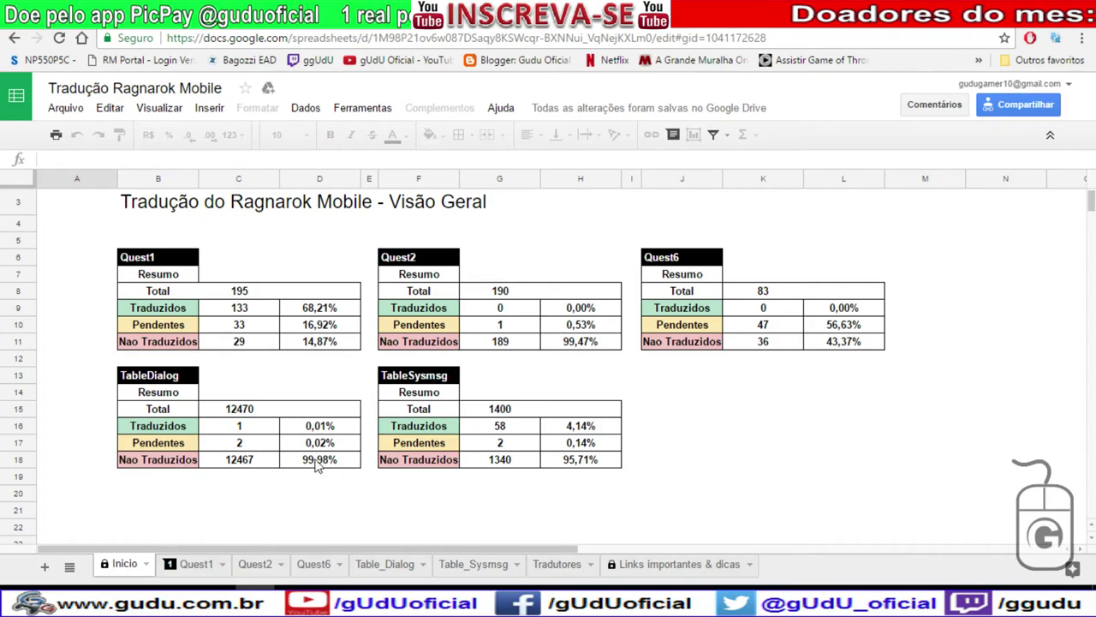
{"action": "left_click", "coordinate": [399, 565]}
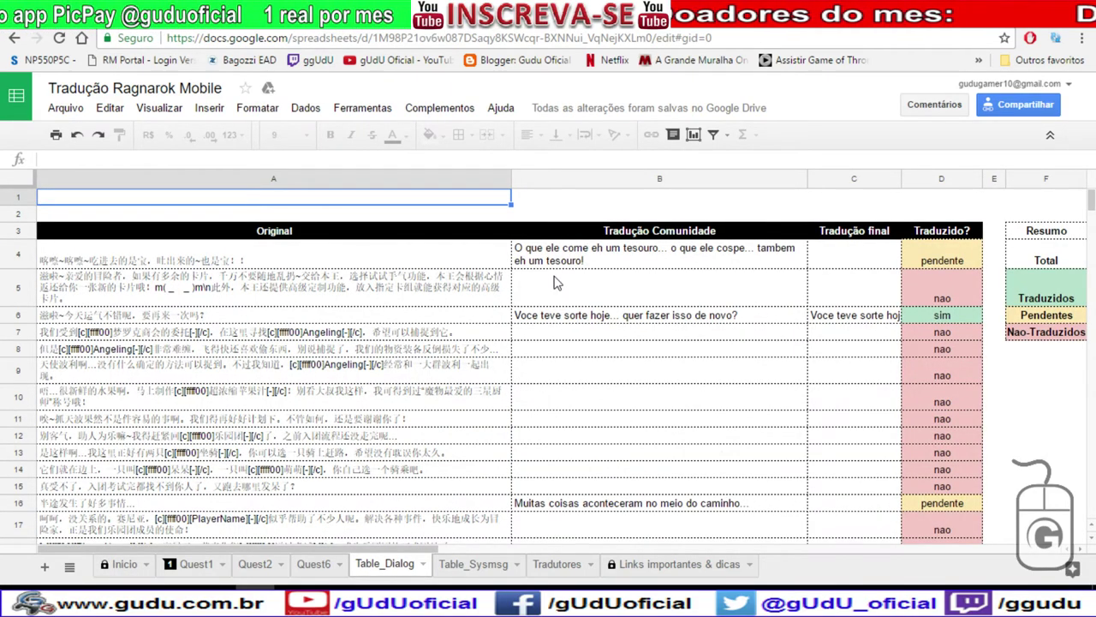
{"action": "scroll", "coordinate": [452, 293], "scroll_direction": "down", "scroll_amount": 5}
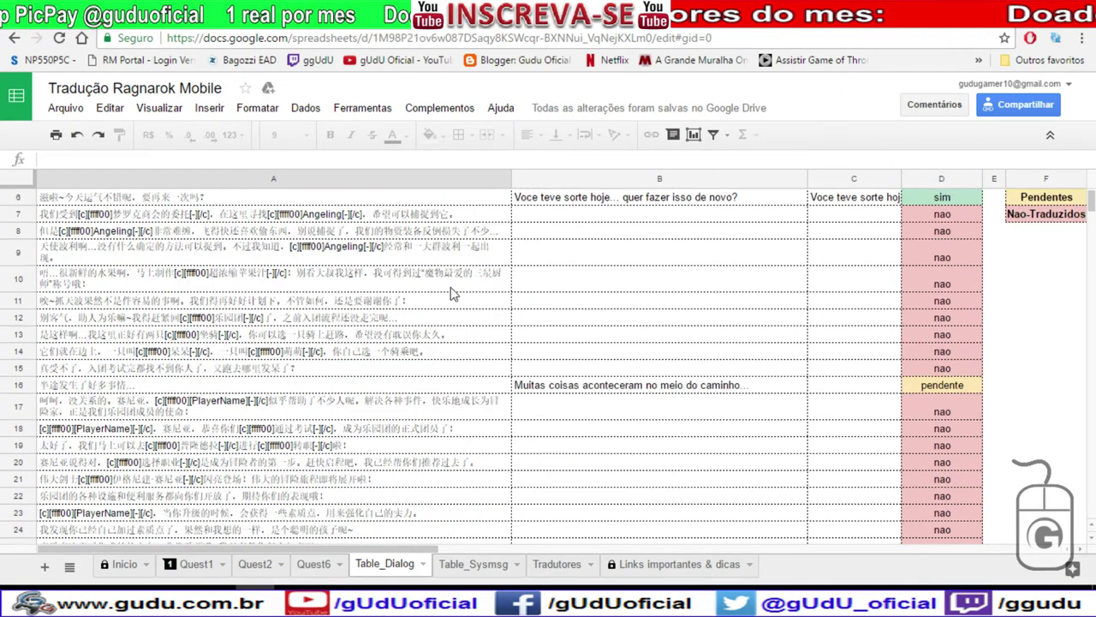
{"action": "scroll", "coordinate": [451, 293], "scroll_direction": "up", "scroll_amount": 5}
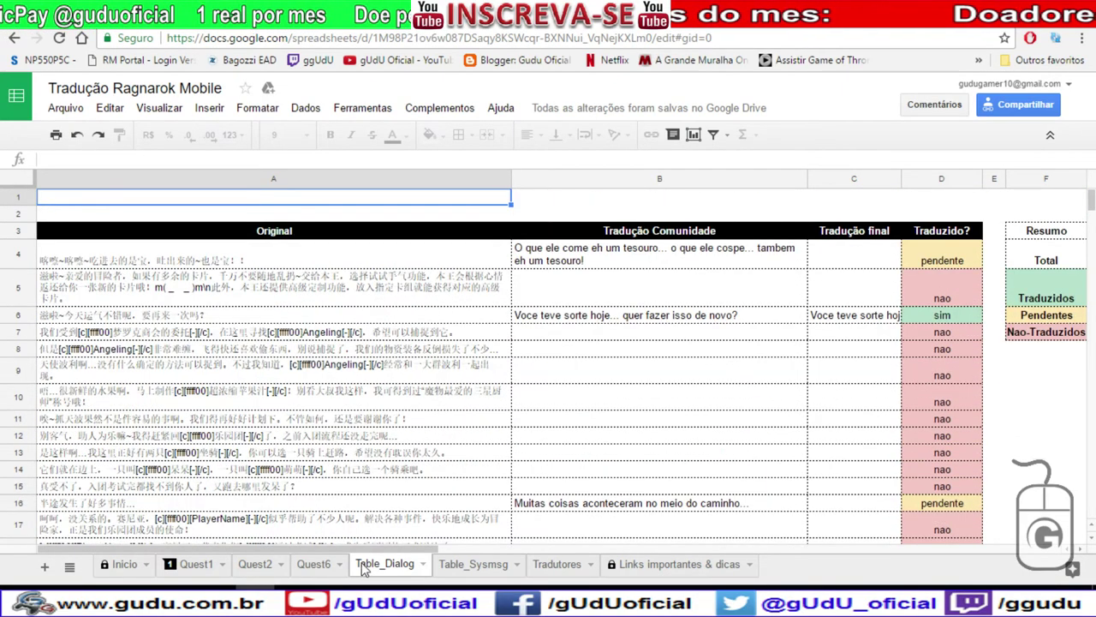
{"action": "key", "text": "alt+Tab"}
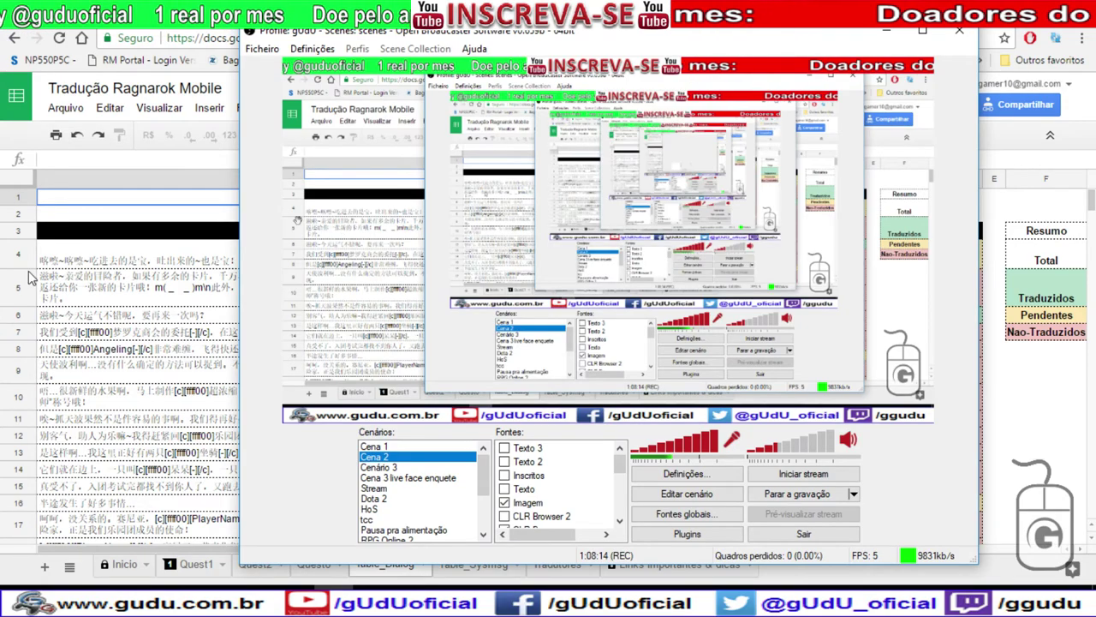
{"action": "key", "text": "alt+Tab"}
{"action": "left_click", "coordinate": [142, 268]}
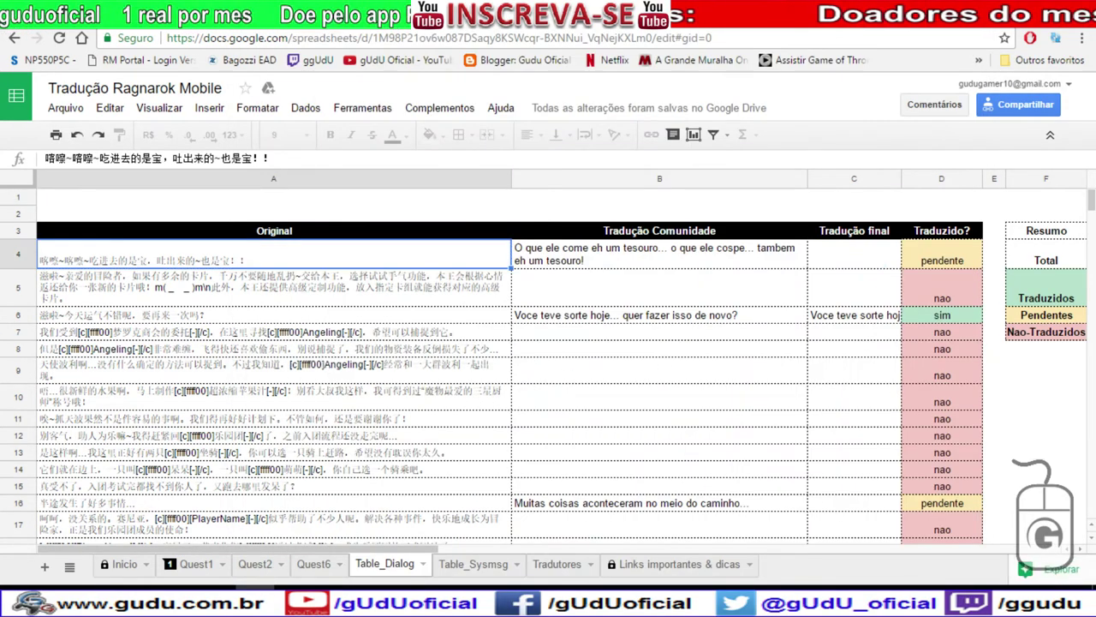
{"action": "key", "text": "alt+Tab"}
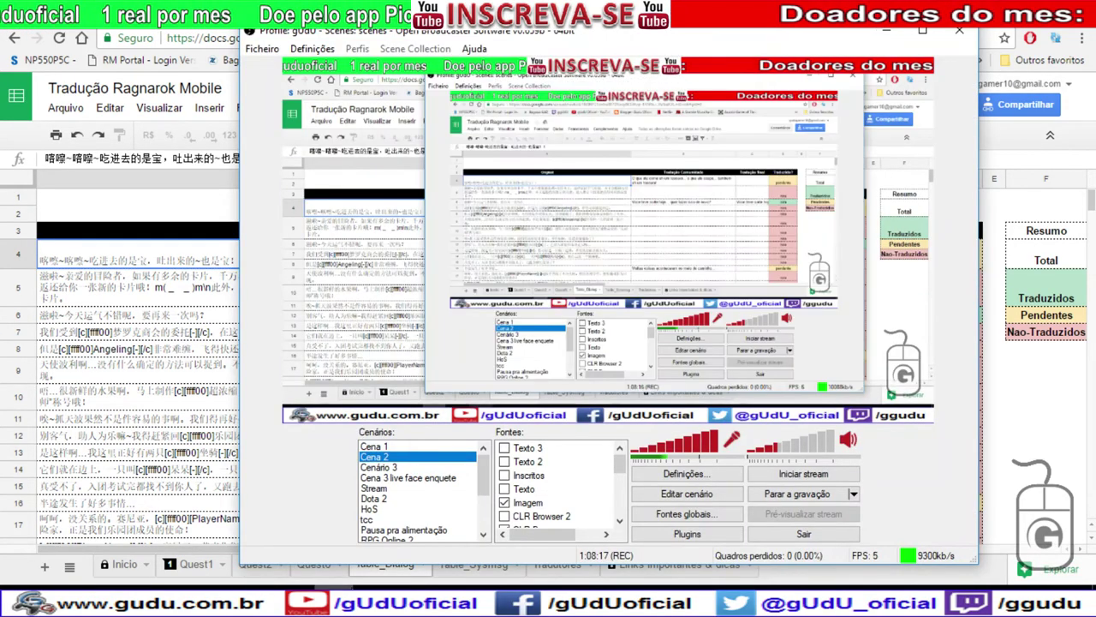
{"action": "key", "text": "alt+Tab"}
{"action": "left_click", "coordinate": [1004, 400]}
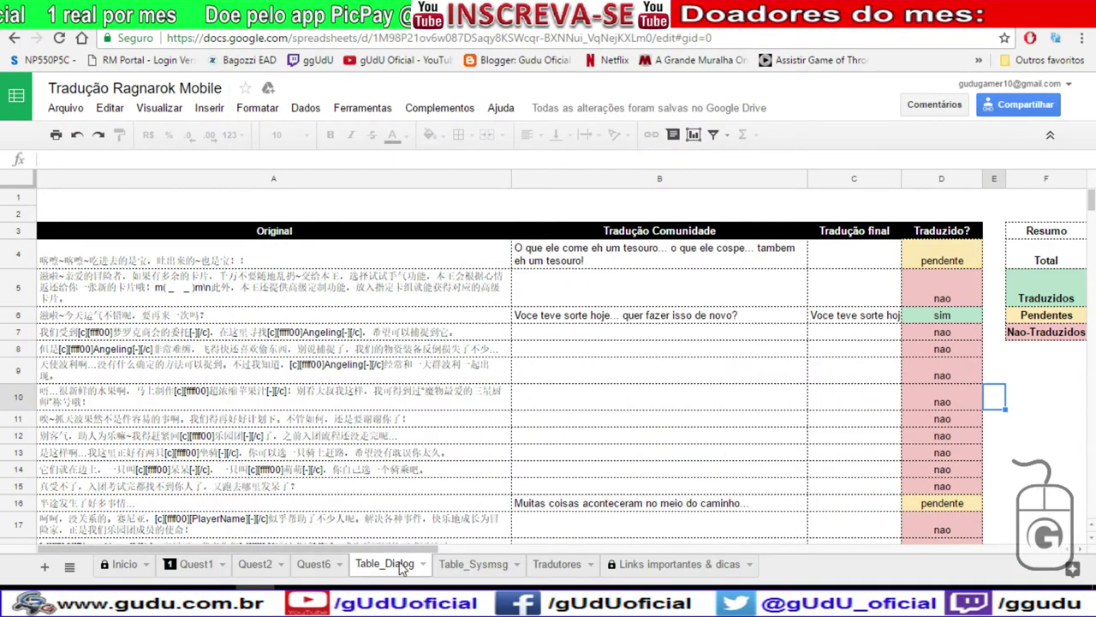
Return to the Table_Sysmsg sheet and examine its first rows and the Resumo summary.
{"action": "left_click", "coordinate": [506, 572]}
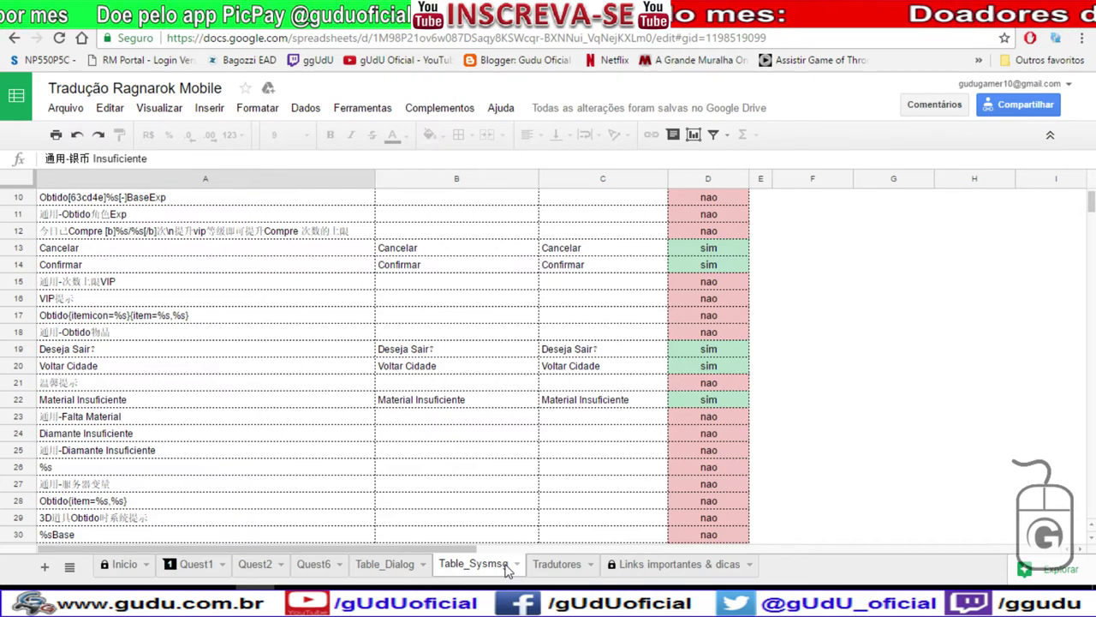
{"action": "left_click", "coordinate": [404, 423]}
{"action": "scroll", "coordinate": [431, 428], "scroll_direction": "up", "scroll_amount": 3}
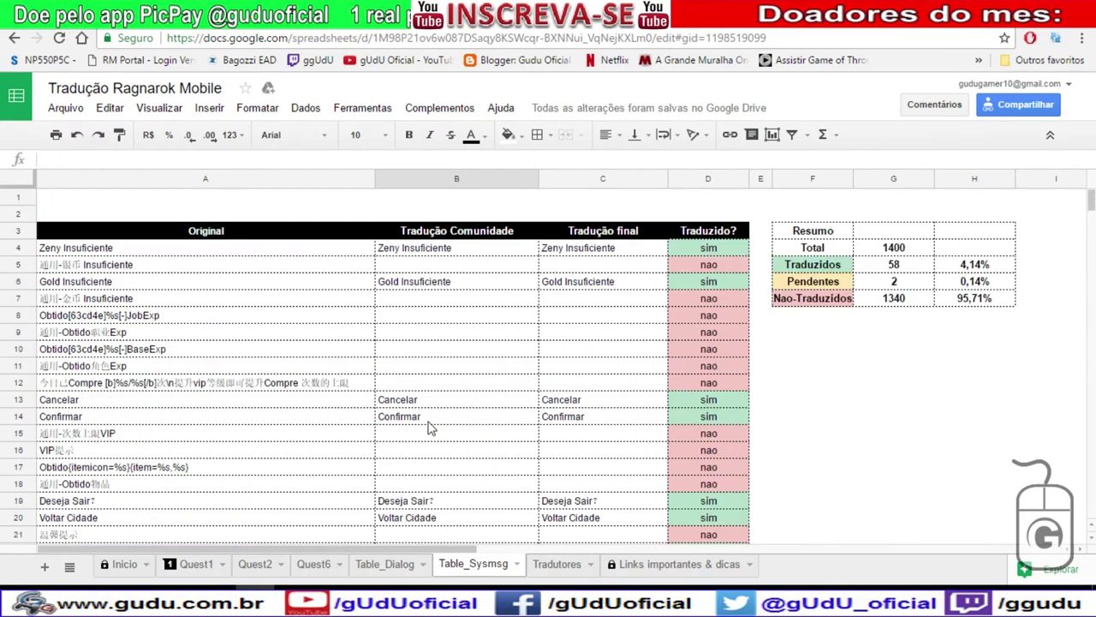
{"action": "scroll", "coordinate": [431, 429], "scroll_direction": "down", "scroll_amount": 9}
{"action": "scroll", "coordinate": [429, 403], "scroll_direction": "up", "scroll_amount": 7}
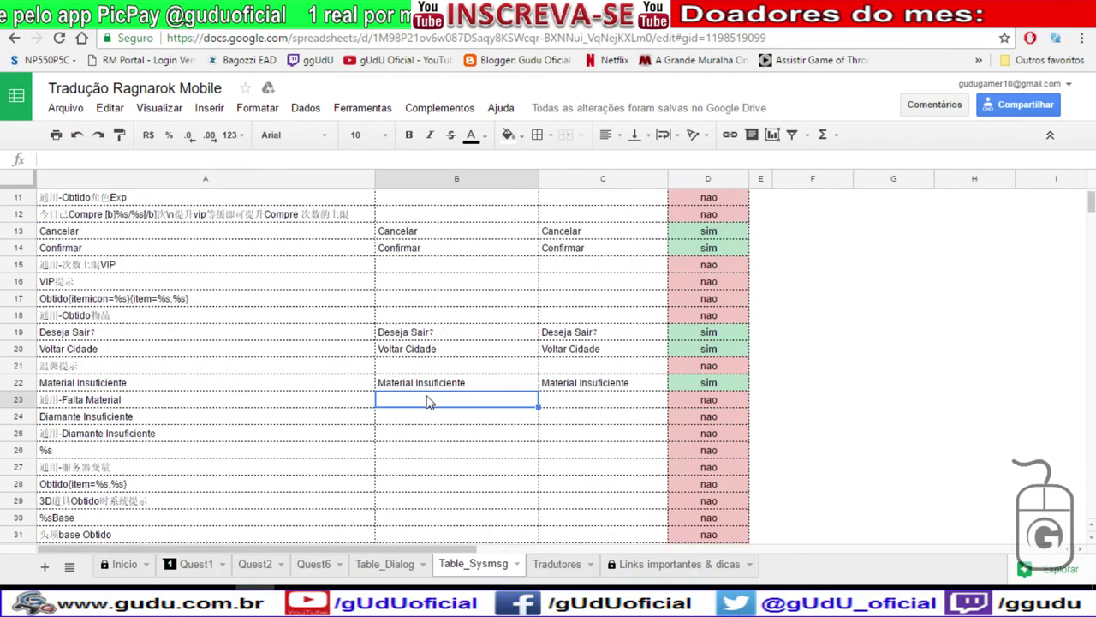
{"action": "scroll", "coordinate": [429, 403], "scroll_direction": "up", "scroll_amount": 3}
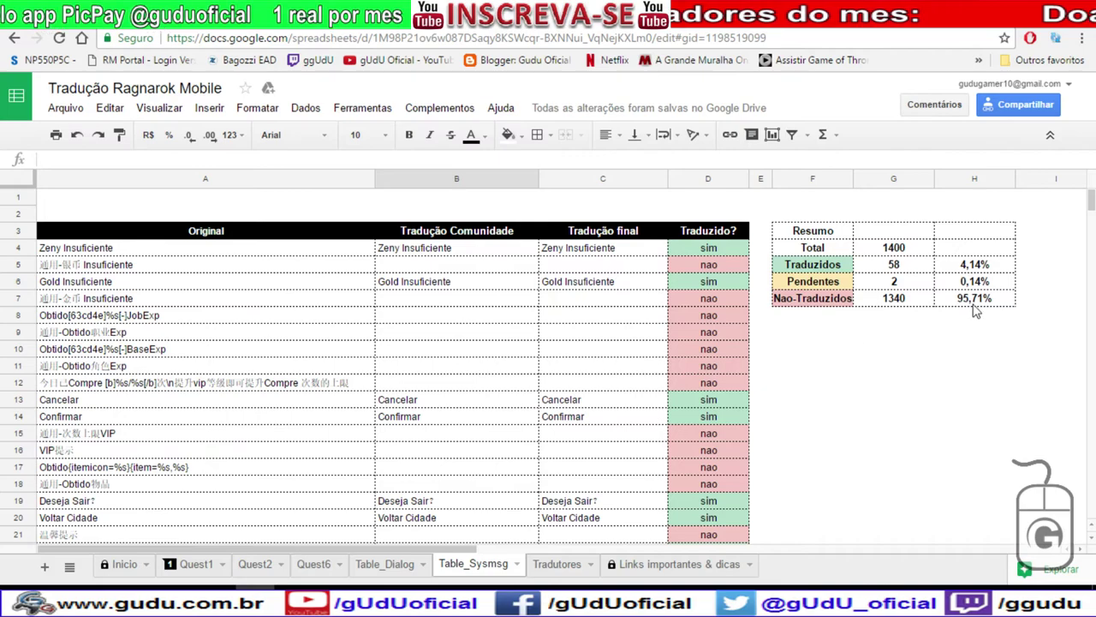
Inspect the community translation, final translation and status cells of rows 5 and 6 in Table_Sysmsg.
{"action": "left_click", "coordinate": [444, 269]}
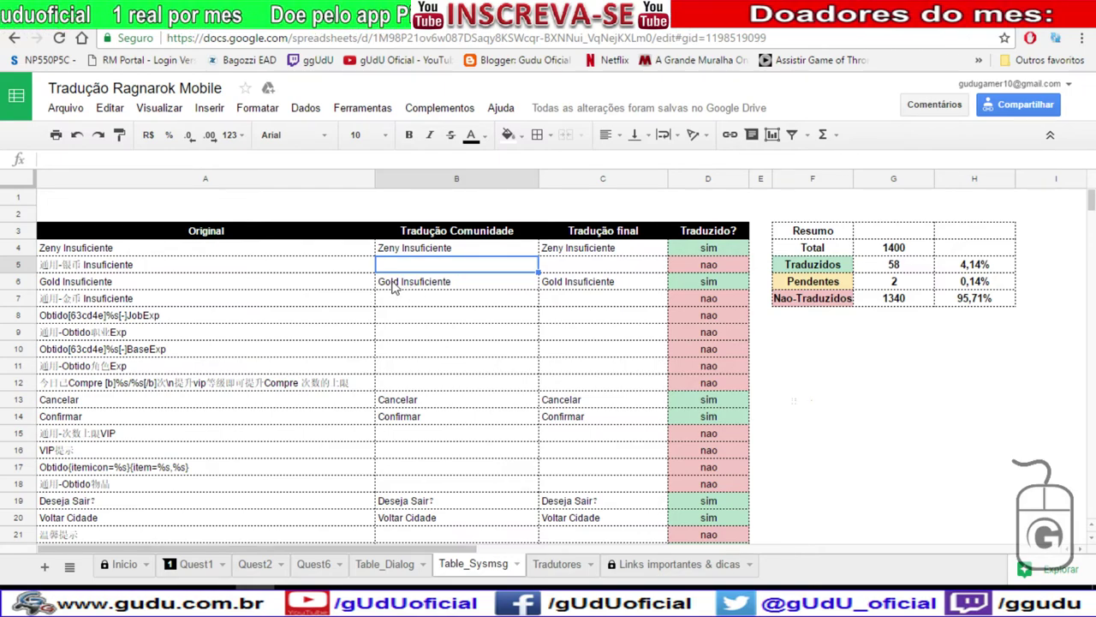
{"action": "left_click", "coordinate": [727, 286]}
{"action": "left_click", "coordinate": [550, 286]}
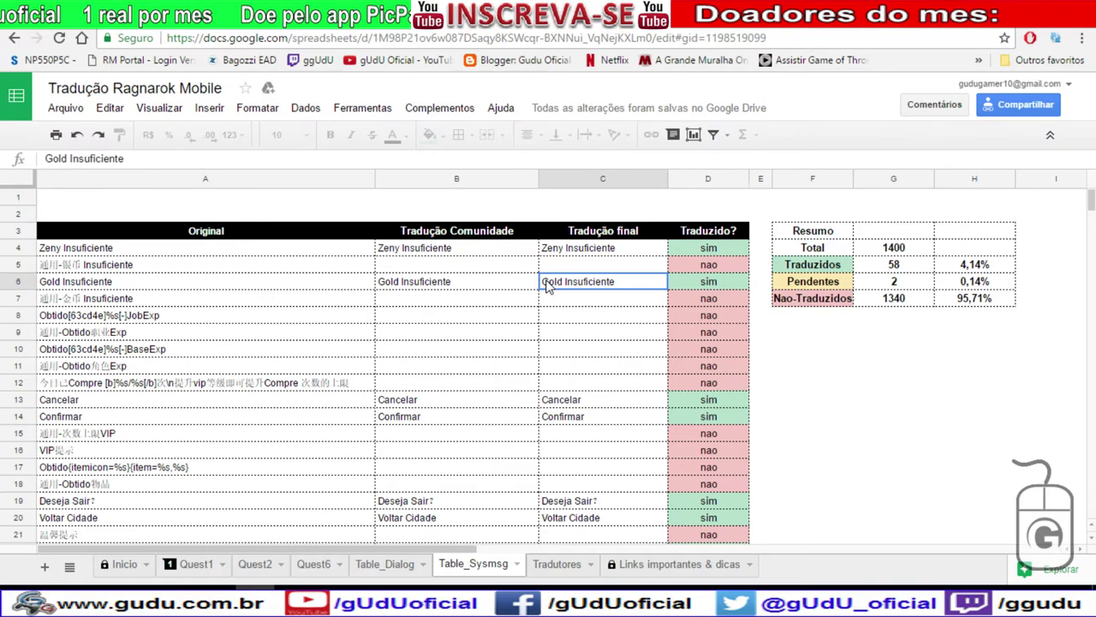
{"action": "left_click", "coordinate": [425, 287]}
Look through the Table_Sysmsg texts down to row 117, checking rows 83 and 84 for missing translations.
{"action": "scroll", "coordinate": [442, 301], "scroll_direction": "down", "scroll_amount": 15}
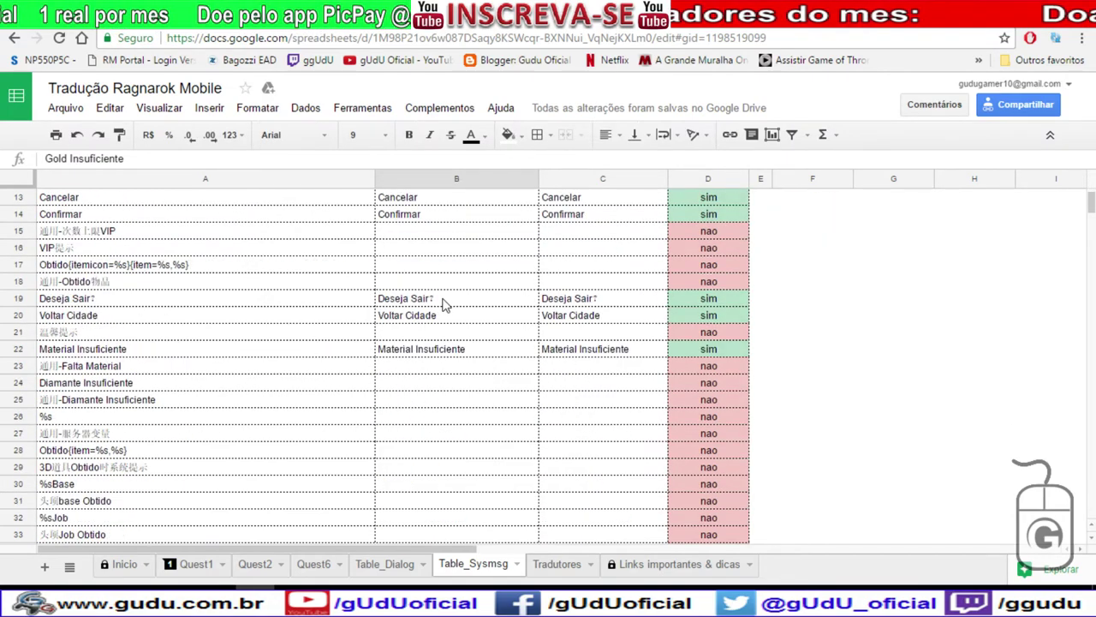
{"action": "scroll", "coordinate": [443, 304], "scroll_direction": "down", "scroll_amount": 4}
{"action": "scroll", "coordinate": [447, 304], "scroll_direction": "down", "scroll_amount": 4}
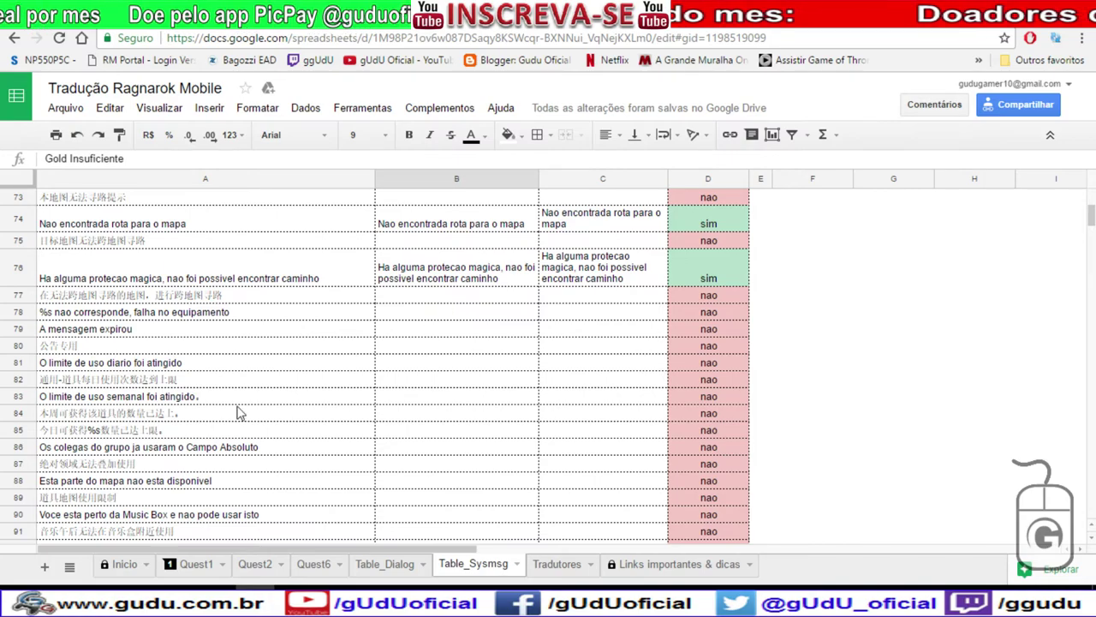
{"action": "left_click", "coordinate": [408, 399]}
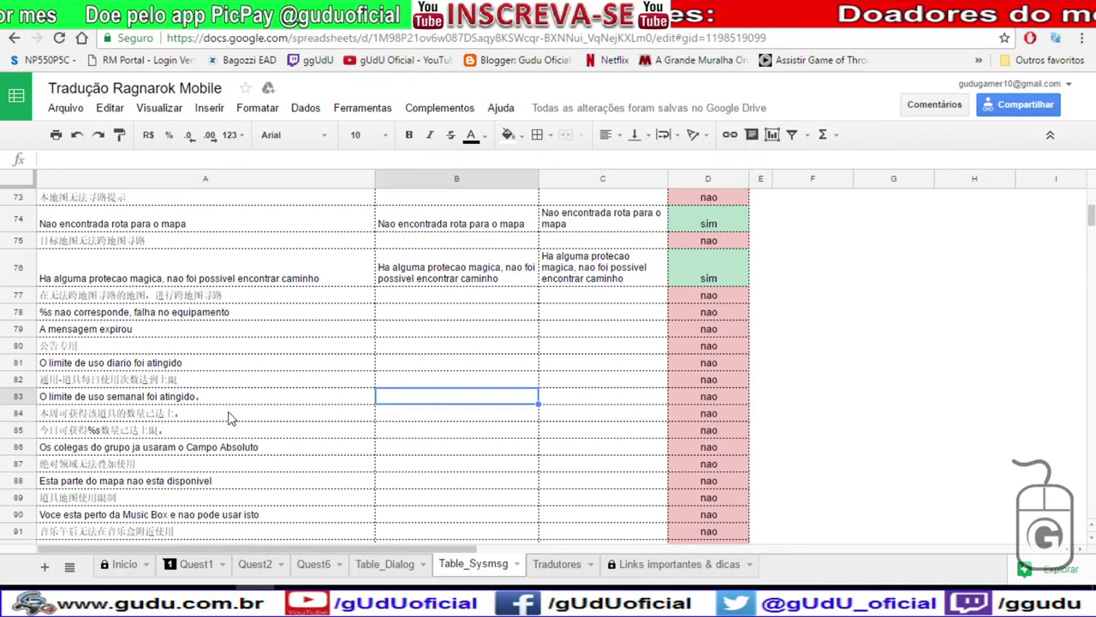
{"action": "left_click", "coordinate": [317, 422]}
{"action": "scroll", "coordinate": [324, 425], "scroll_direction": "down", "scroll_amount": 9}
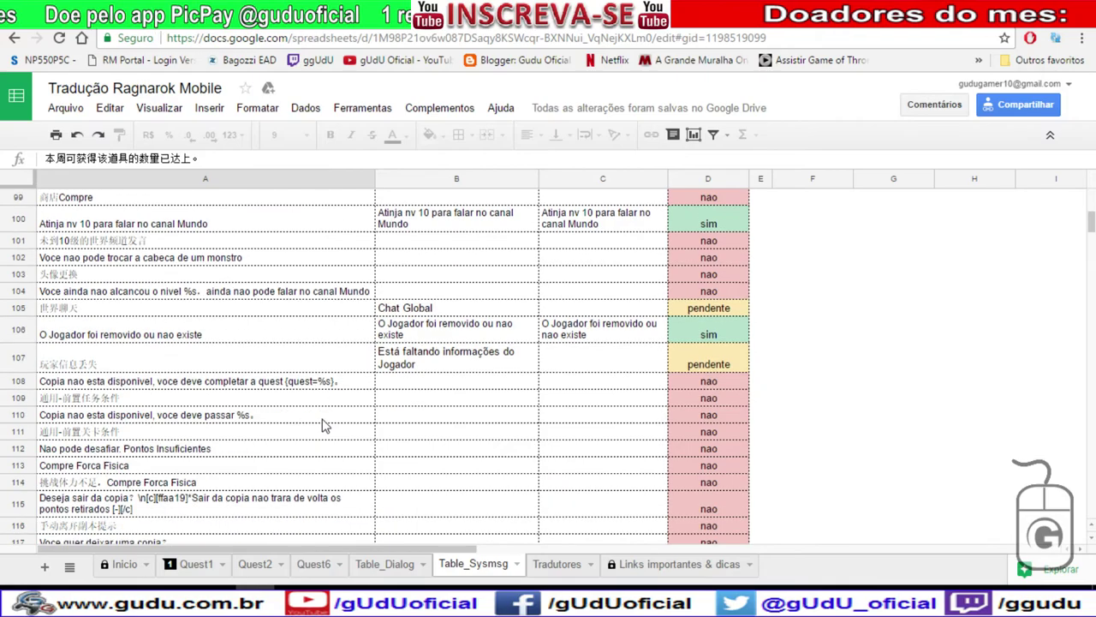
{"action": "scroll", "coordinate": [323, 426], "scroll_direction": "up", "scroll_amount": 20}
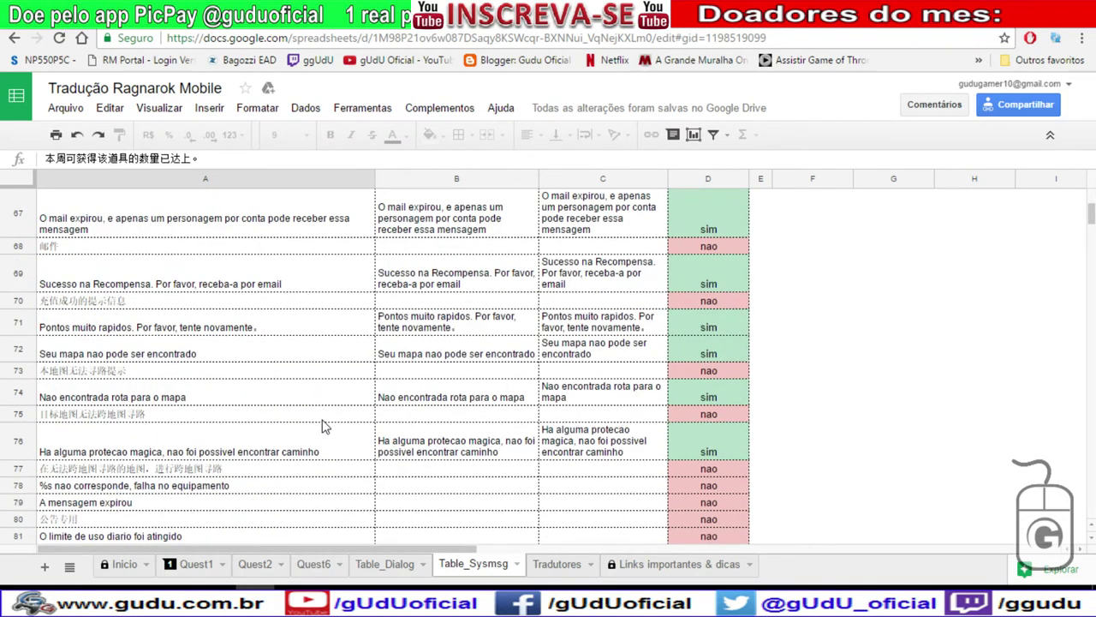
{"action": "scroll", "coordinate": [324, 426], "scroll_direction": "up", "scroll_amount": 11}
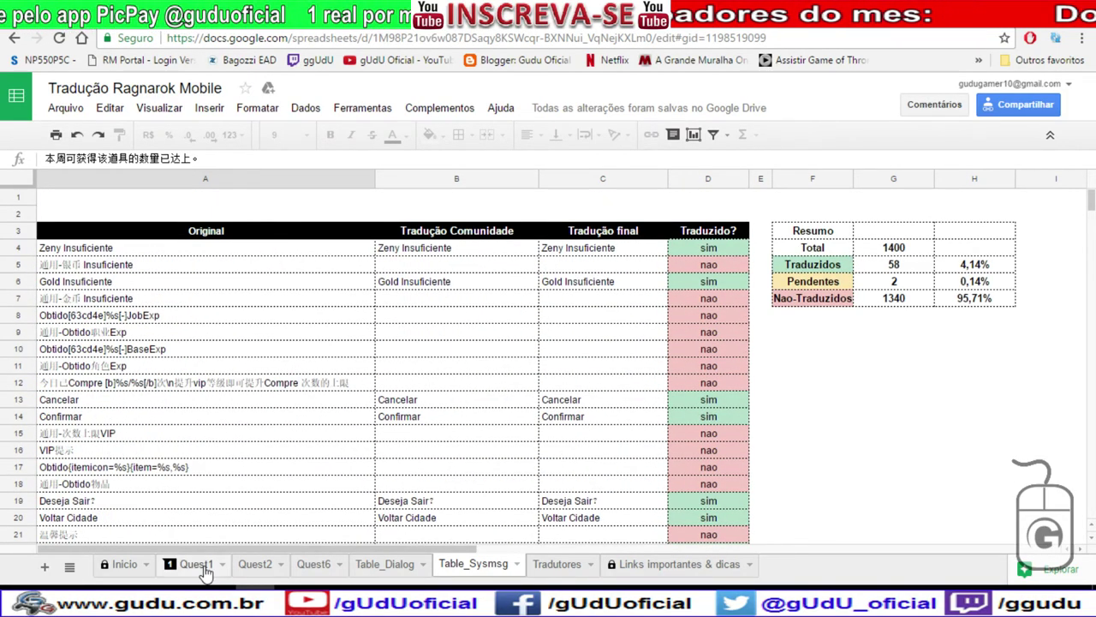
Look over the untranslated rows in the Quest1 sheet and the original texts and community translations throughout the Quest6 sheet.
{"action": "left_click", "coordinate": [196, 563]}
{"action": "scroll", "coordinate": [522, 431], "scroll_direction": "down", "scroll_amount": 10}
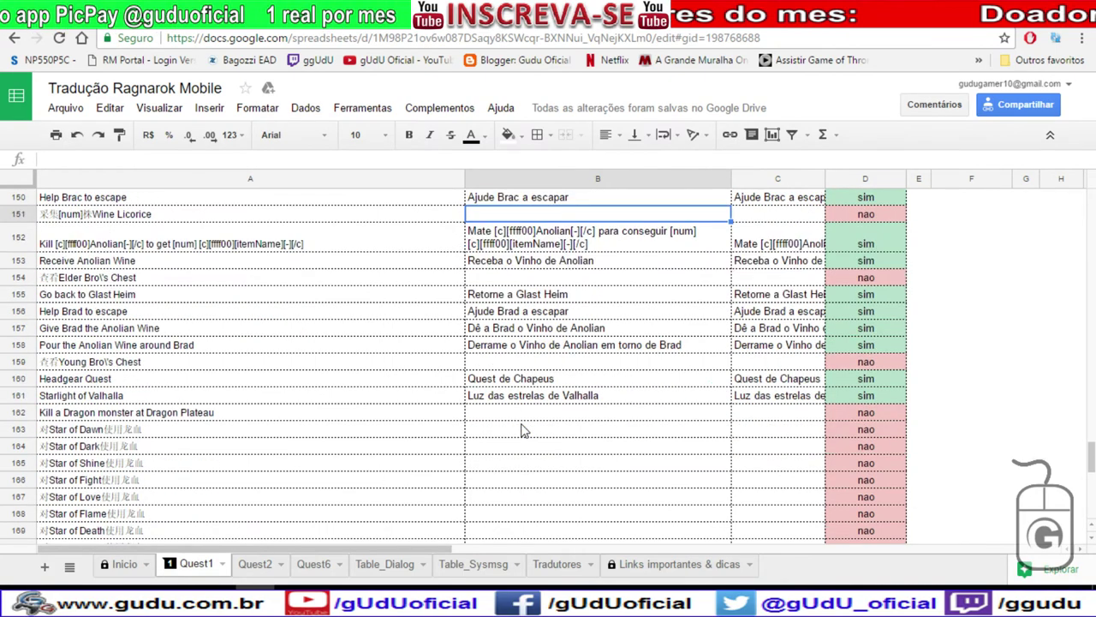
{"action": "left_click", "coordinate": [334, 565]}
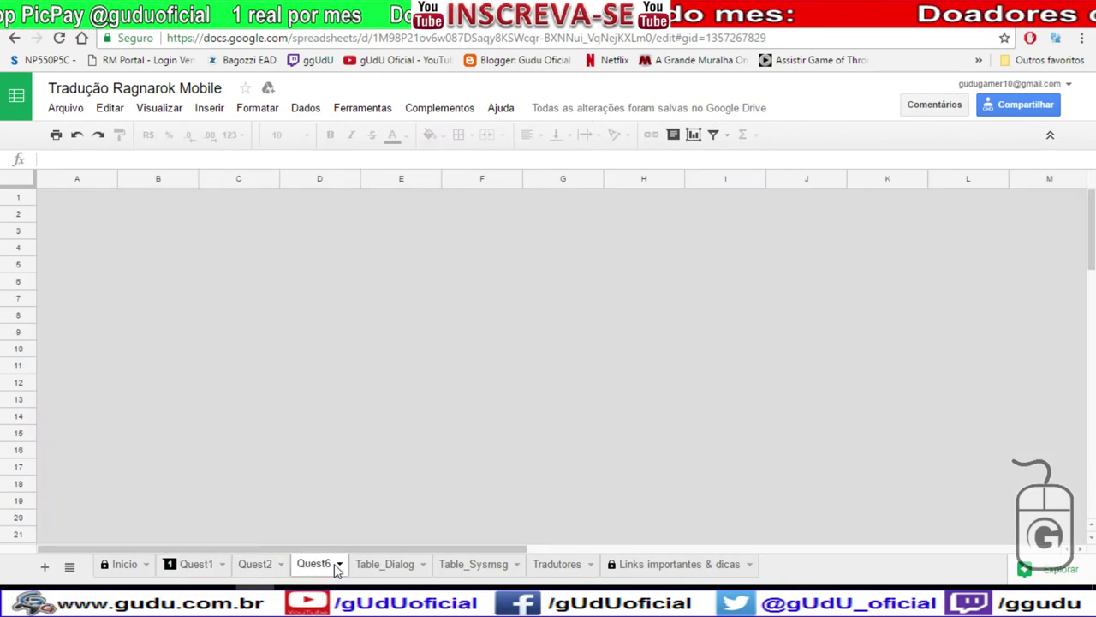
{"action": "scroll", "coordinate": [469, 386], "scroll_direction": "down", "scroll_amount": 20}
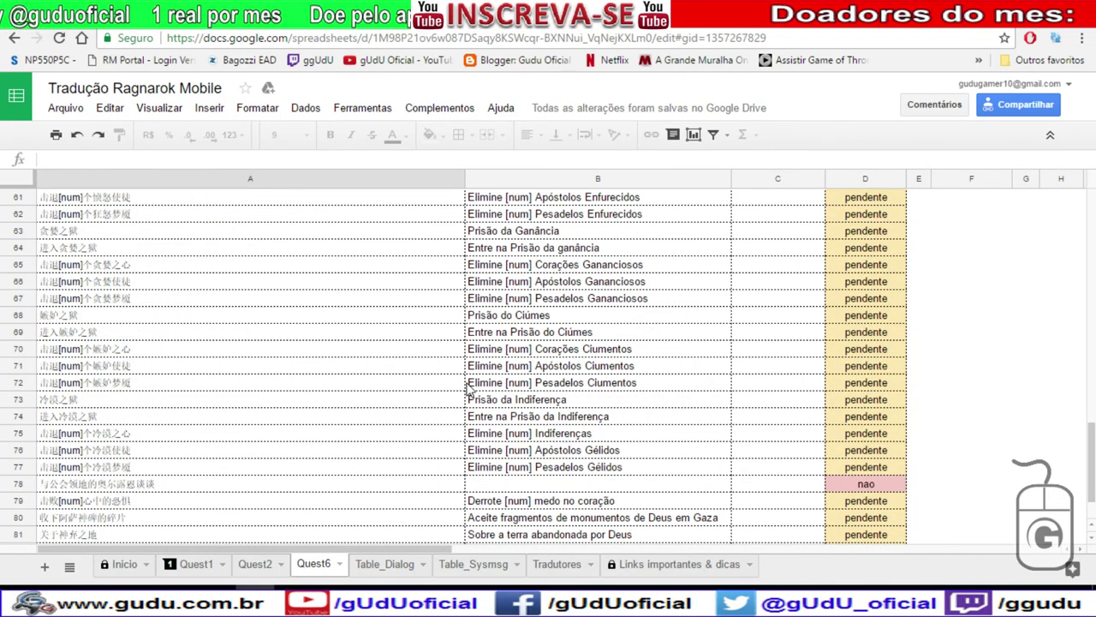
{"action": "scroll", "coordinate": [468, 387], "scroll_direction": "down", "scroll_amount": 2}
{"action": "scroll", "coordinate": [469, 387], "scroll_direction": "up", "scroll_amount": 6}
{"action": "scroll", "coordinate": [468, 387], "scroll_direction": "up", "scroll_amount": 8}
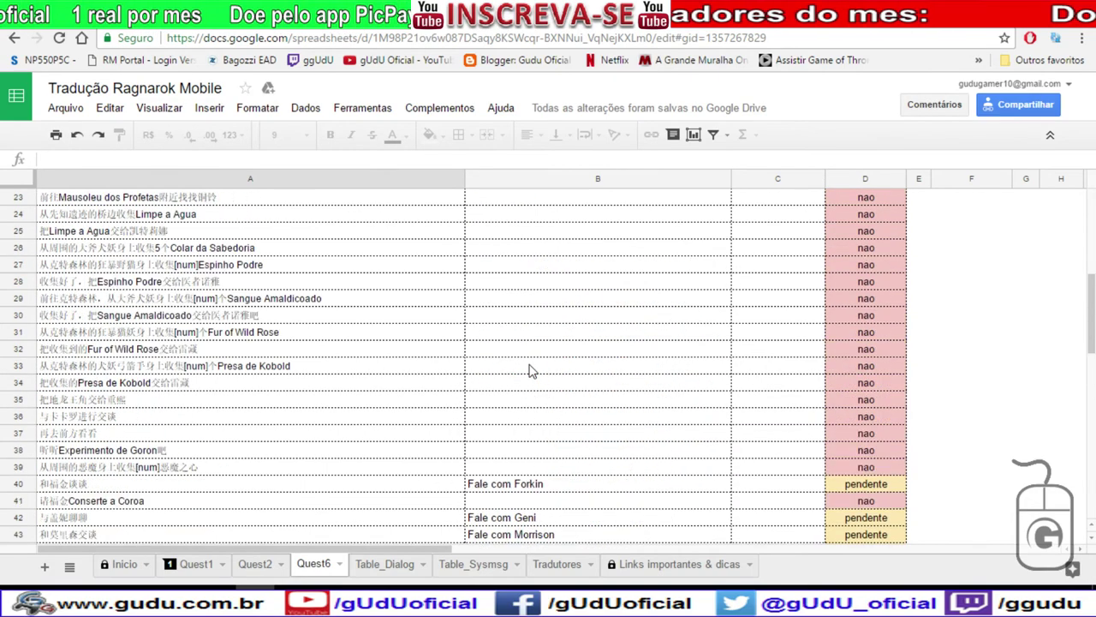
{"action": "scroll", "coordinate": [530, 370], "scroll_direction": "up", "scroll_amount": 3}
{"action": "scroll", "coordinate": [530, 370], "scroll_direction": "up", "scroll_amount": 5}
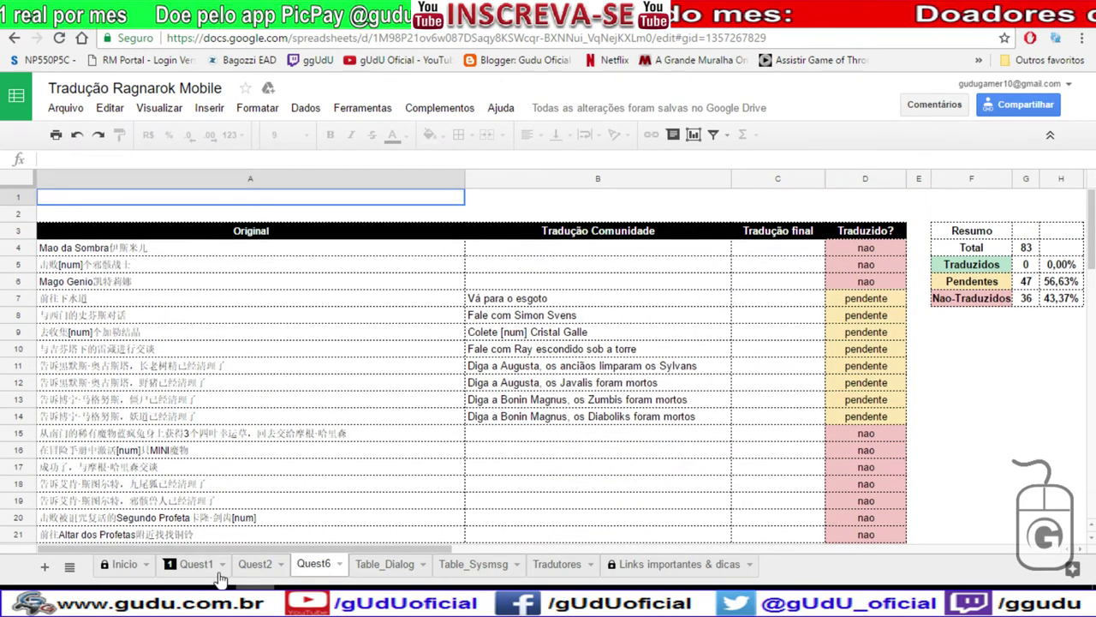
{"action": "left_click", "coordinate": [128, 563]}
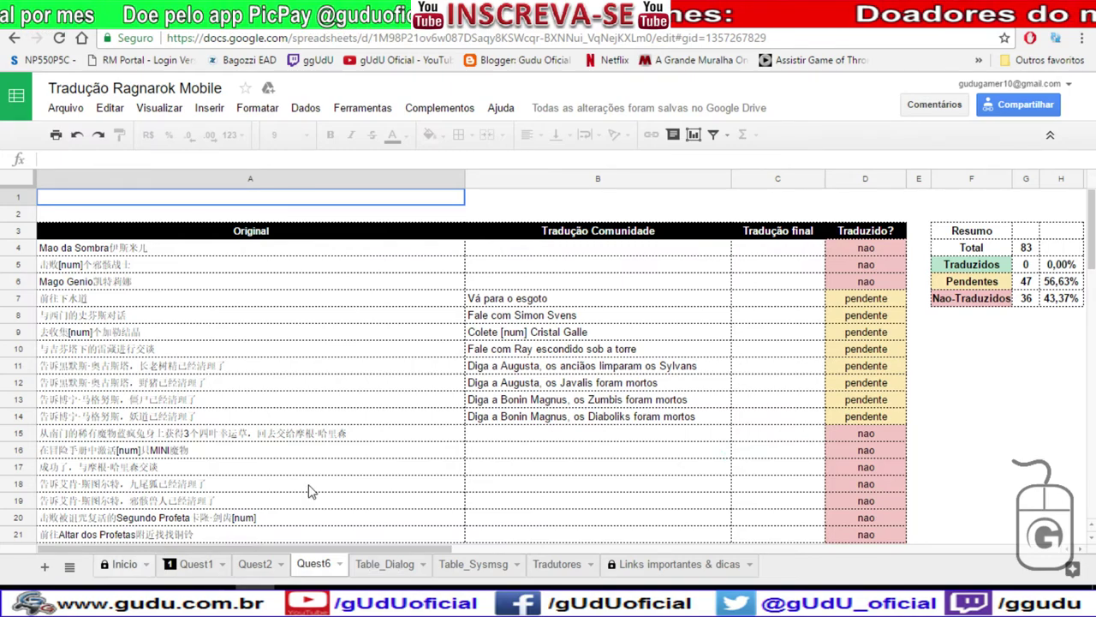
Move the Table_Dialog sheet directly after Table_Sysmsg and look through its original texts down to row 290.
{"action": "left_click_drag", "start_coordinate": [385, 563], "coordinate": [480, 403]}
{"action": "scroll", "coordinate": [479, 315], "scroll_direction": "down", "scroll_amount": 3}
{"action": "scroll", "coordinate": [479, 315], "scroll_direction": "down", "scroll_amount": 15}
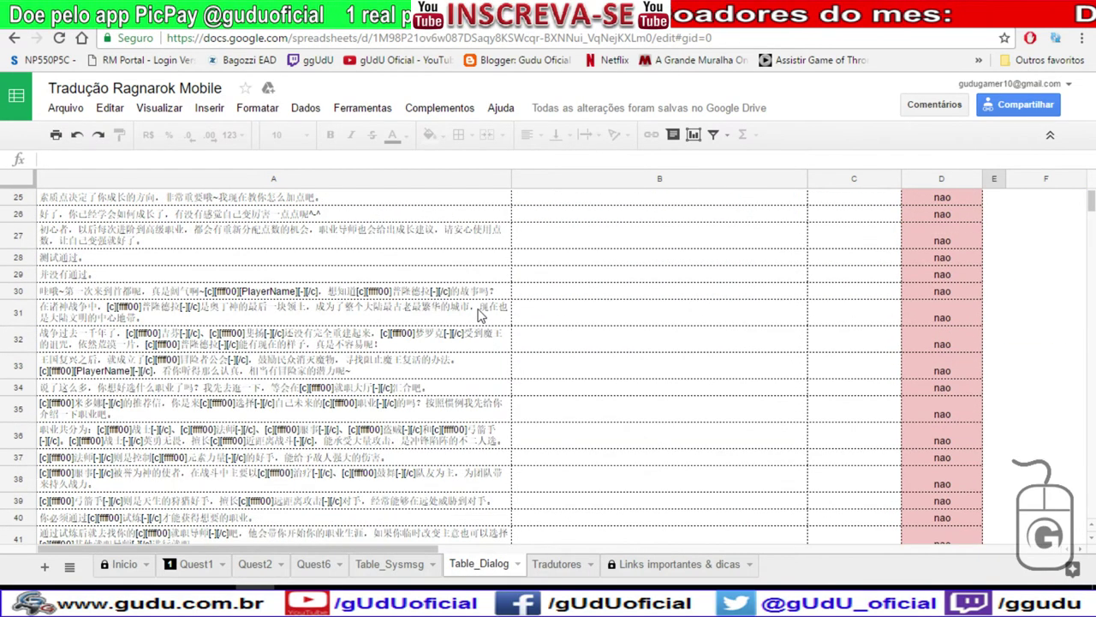
{"action": "scroll", "coordinate": [479, 318], "scroll_direction": "down", "scroll_amount": 15}
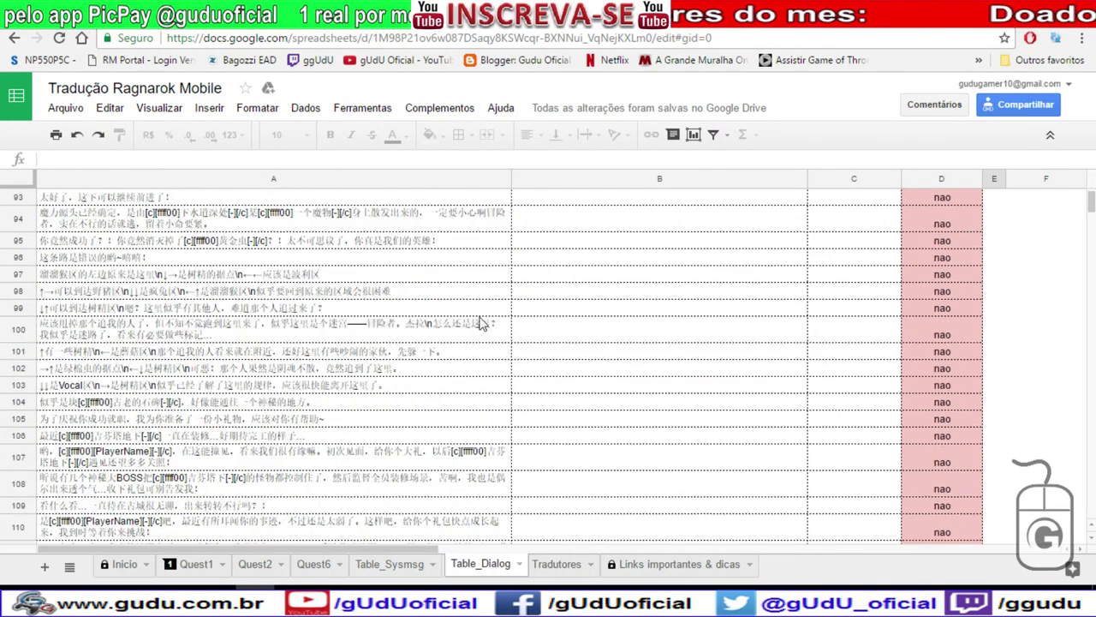
{"action": "scroll", "coordinate": [479, 324], "scroll_direction": "down", "scroll_amount": 15}
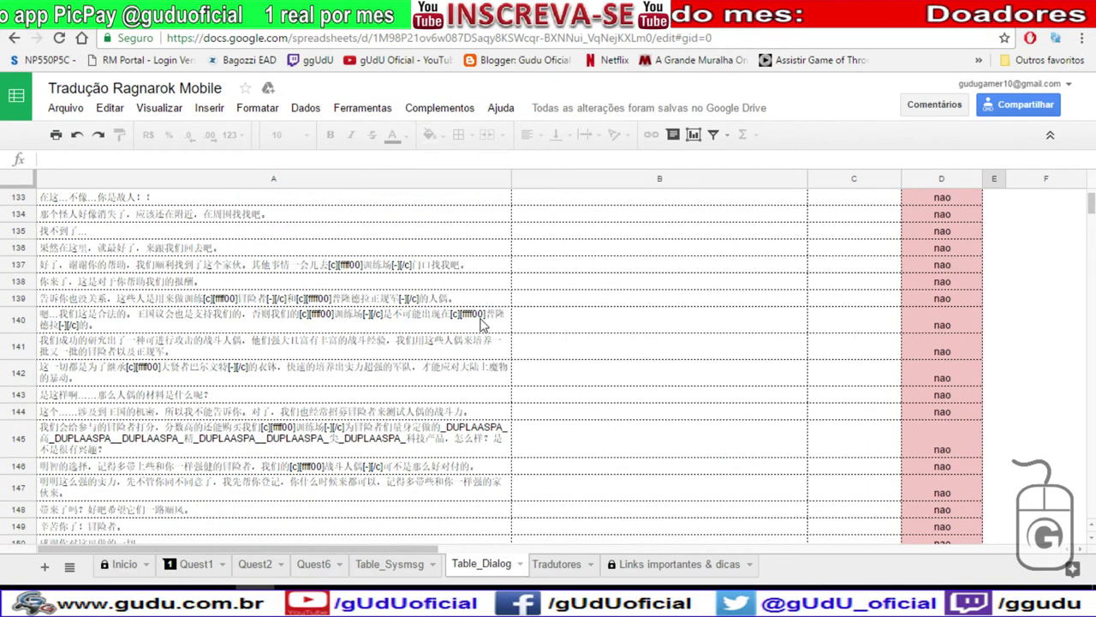
{"action": "scroll", "coordinate": [482, 329], "scroll_direction": "down", "scroll_amount": 15}
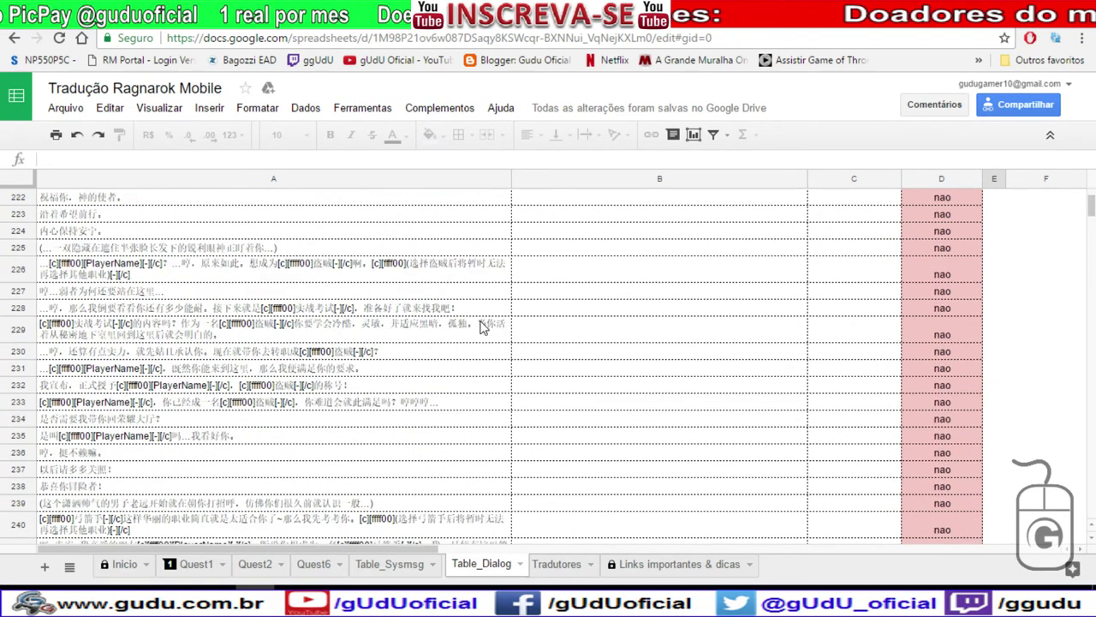
{"action": "scroll", "coordinate": [479, 334], "scroll_direction": "down", "scroll_amount": 10}
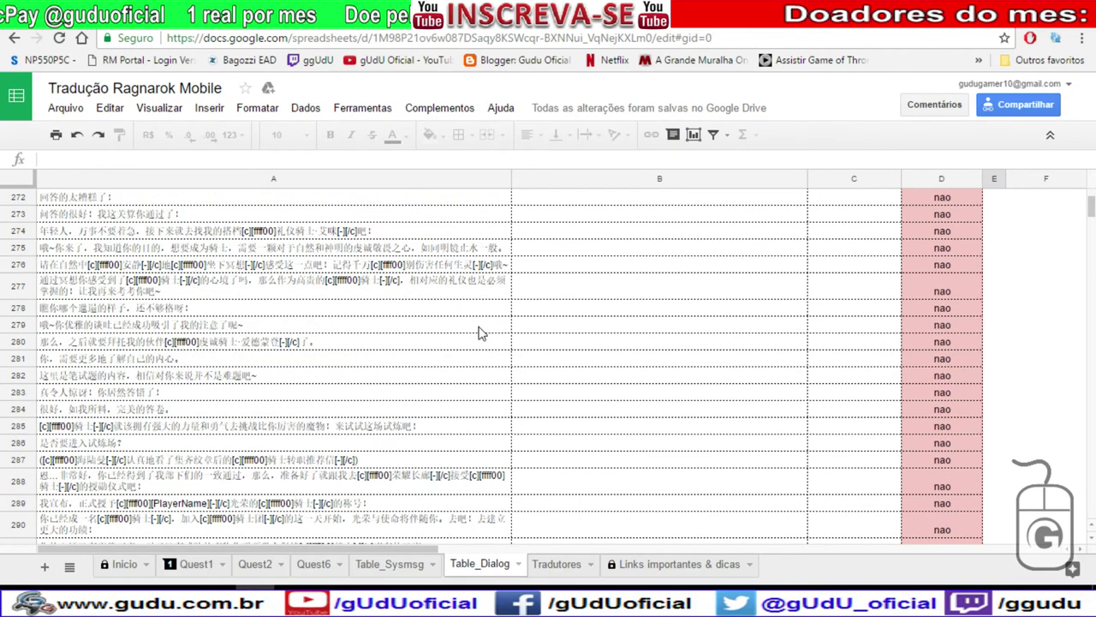
Look through the original texts in Table_Dialog down to row 336 and back up to its header rows.
{"action": "scroll", "coordinate": [476, 337], "scroll_direction": "down", "scroll_amount": 10}
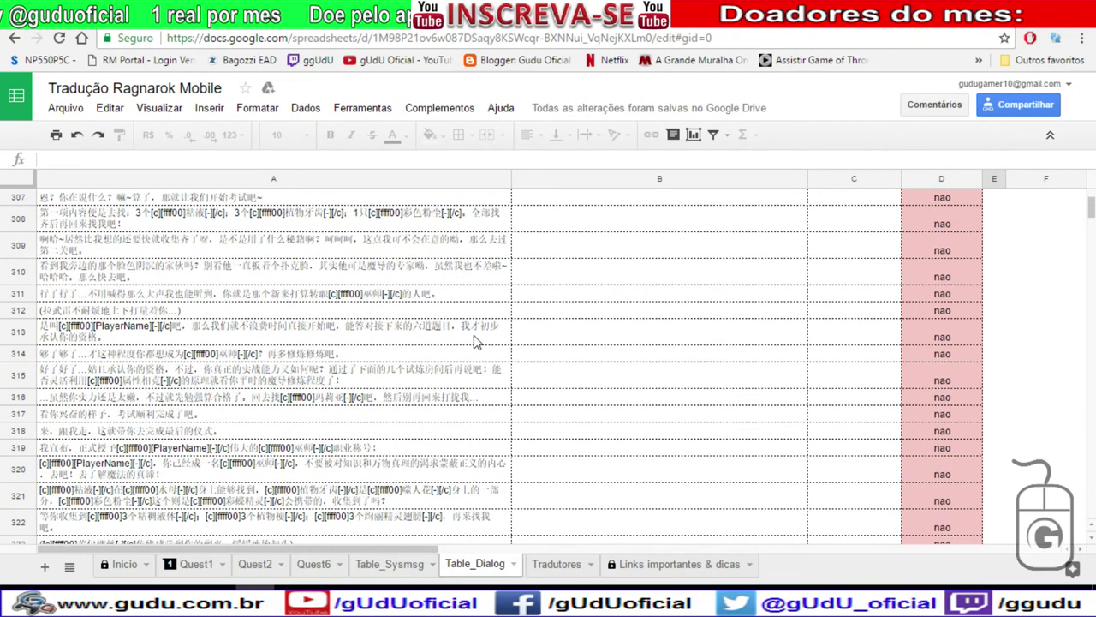
{"action": "left_click_drag", "start_coordinate": [374, 405], "coordinate": [472, 565]}
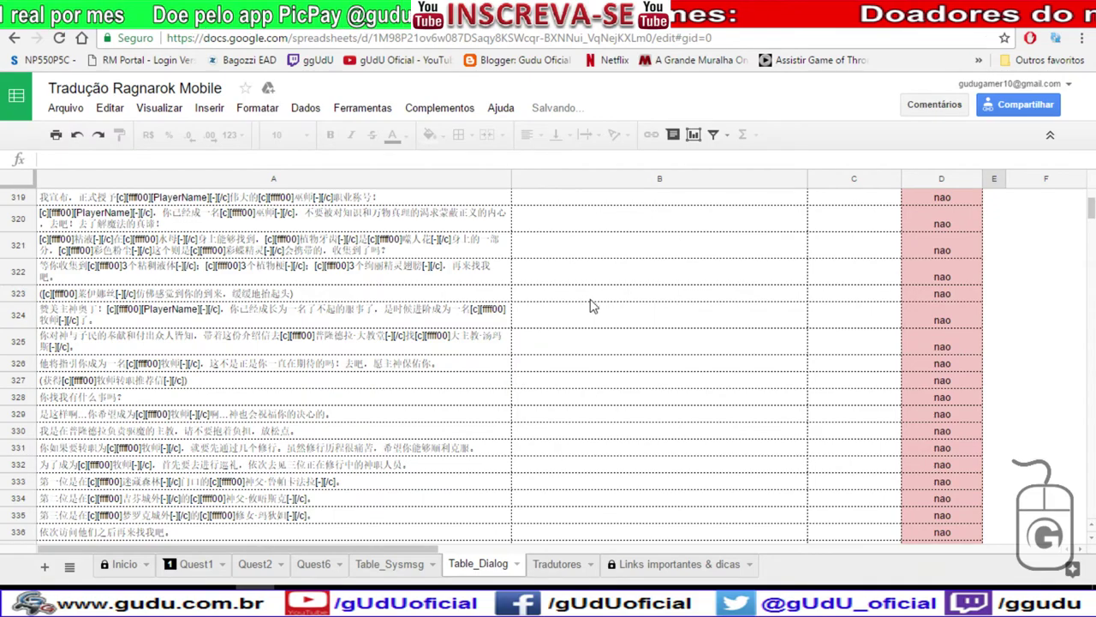
{"action": "left_click", "coordinate": [590, 299]}
{"action": "scroll", "coordinate": [463, 376], "scroll_direction": "up", "scroll_amount": 10}
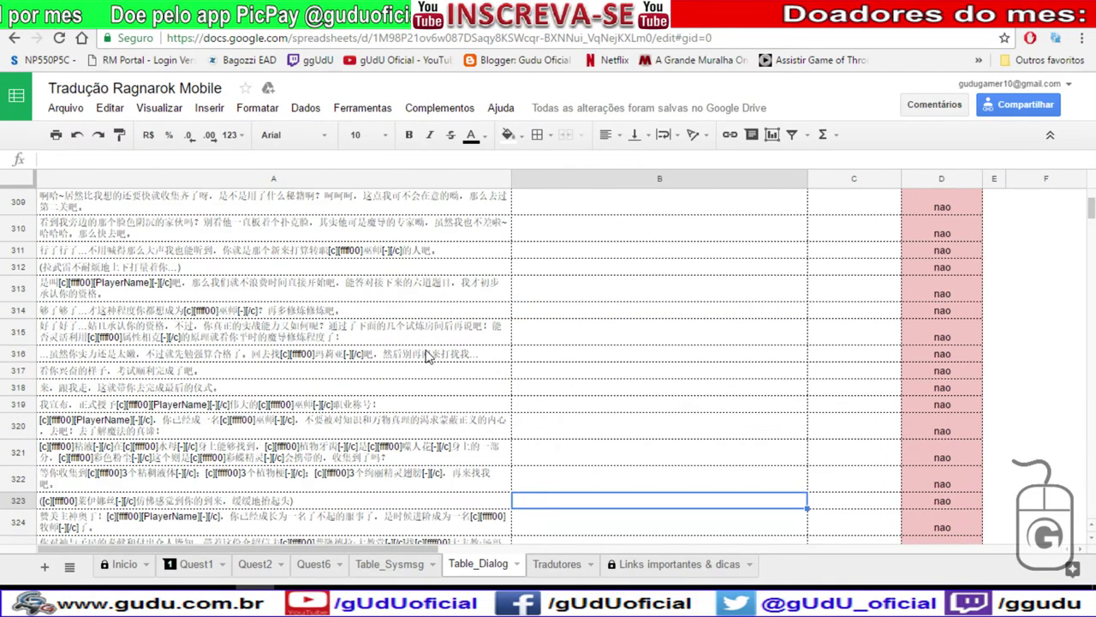
{"action": "scroll", "coordinate": [443, 438], "scroll_direction": "up", "scroll_amount": 20}
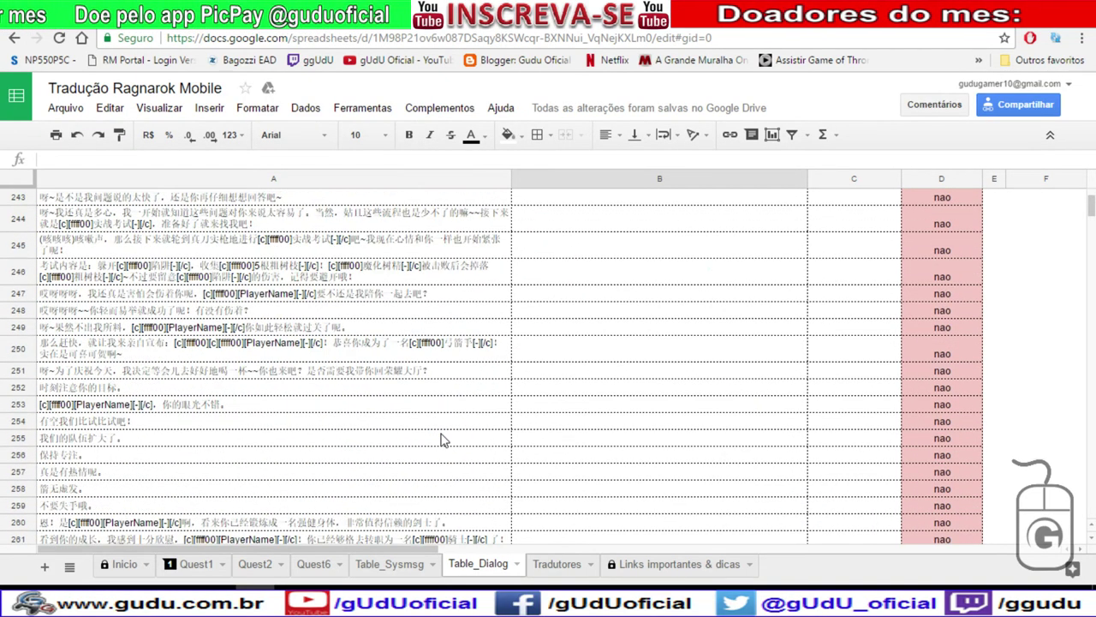
{"action": "scroll", "coordinate": [443, 438], "scroll_direction": "up", "scroll_amount": 16}
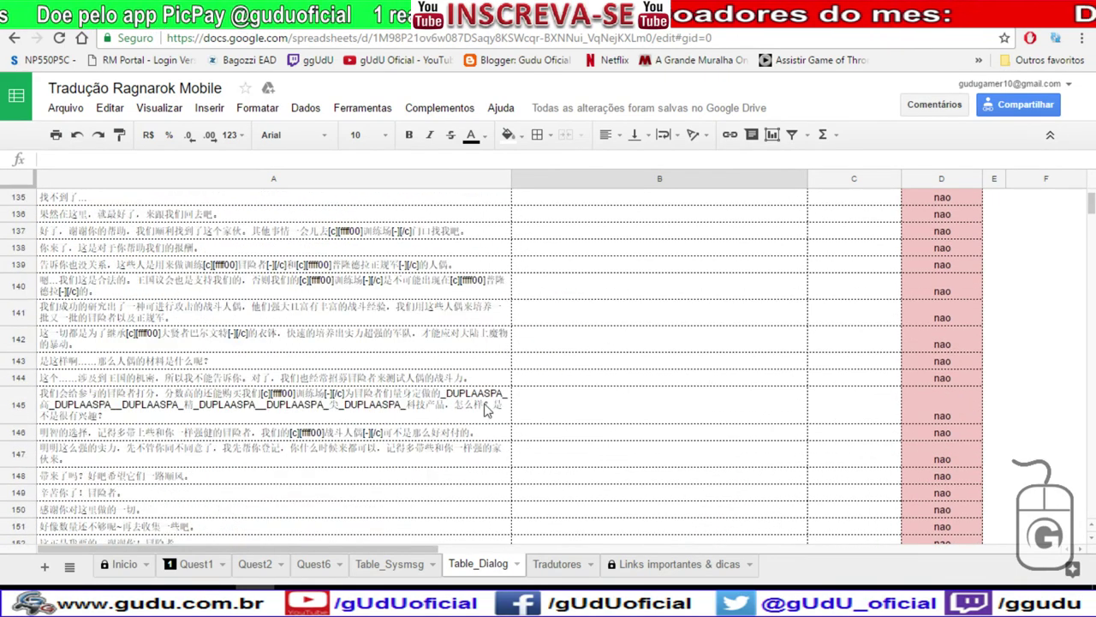
{"action": "left_click_drag", "start_coordinate": [1090, 183], "coordinate": [1091, 177]}
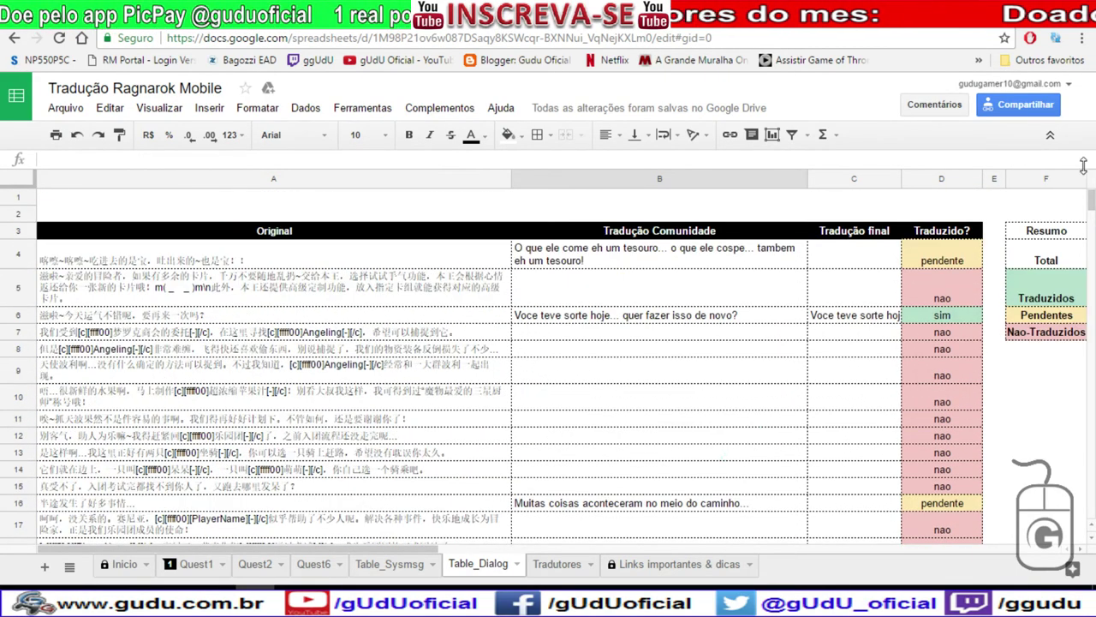
Copy the original text "通用-银币 Insuficiente" from row 5 of the Table_Sysmsg sheet.
{"action": "left_click", "coordinate": [408, 570]}
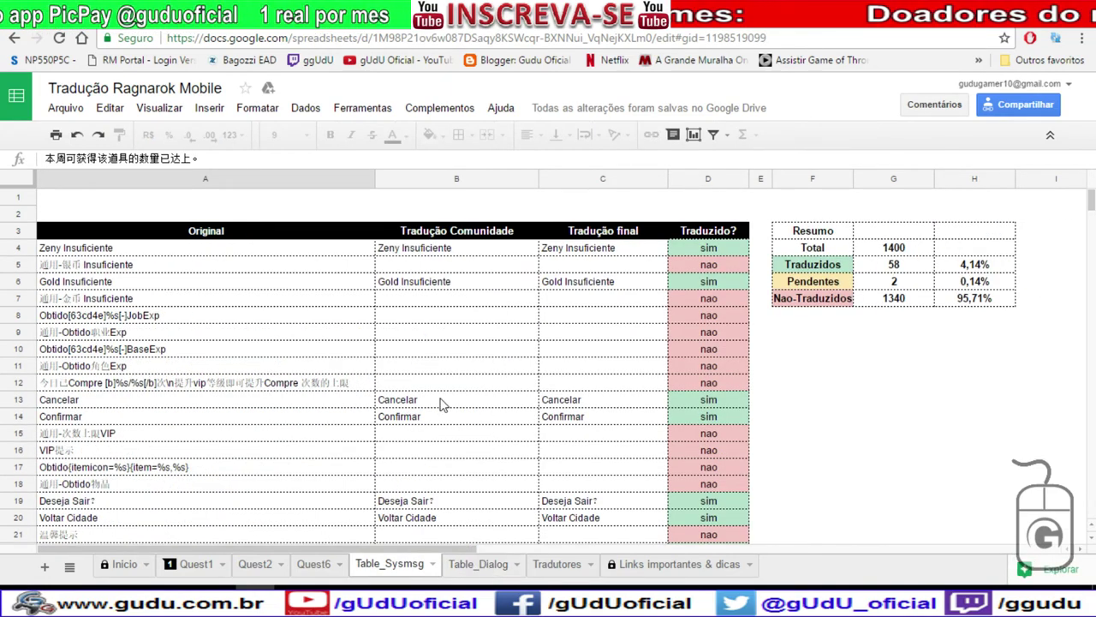
{"action": "left_click", "coordinate": [445, 266]}
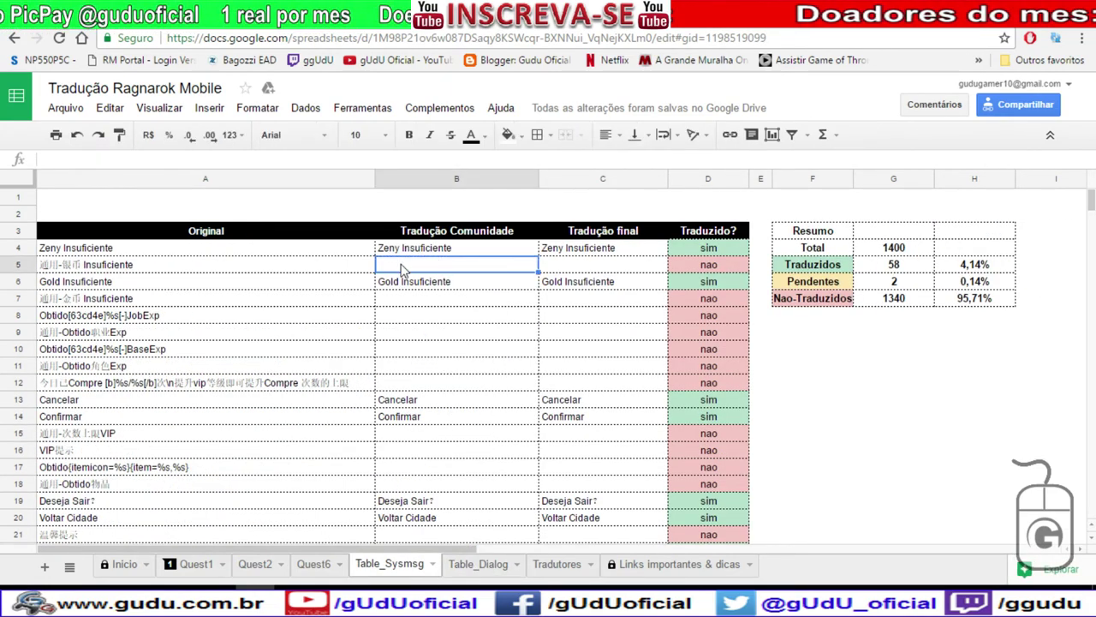
{"action": "left_click", "coordinate": [255, 265]}
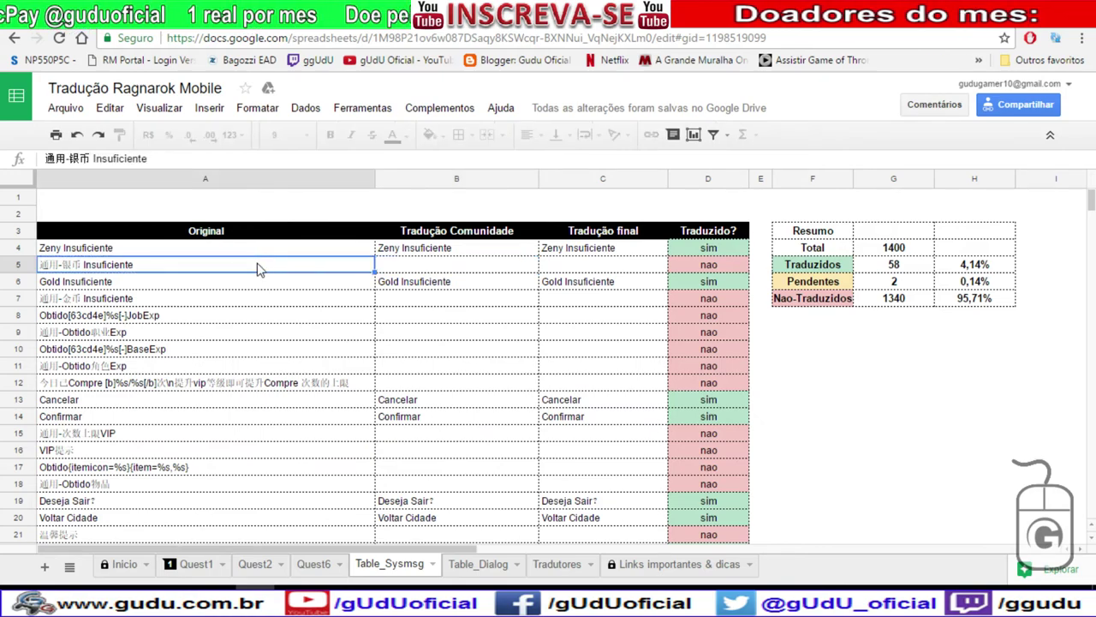
{"action": "key", "text": "ctrl+c"}
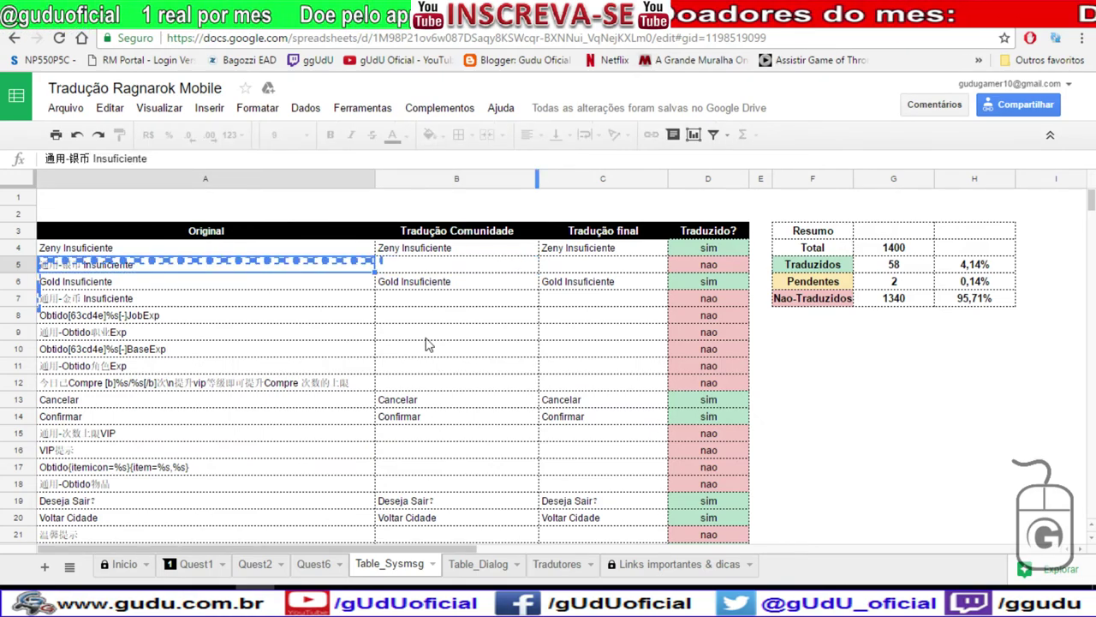
{"action": "left_click", "coordinate": [428, 343]}
{"action": "left_click", "coordinate": [257, 298]}
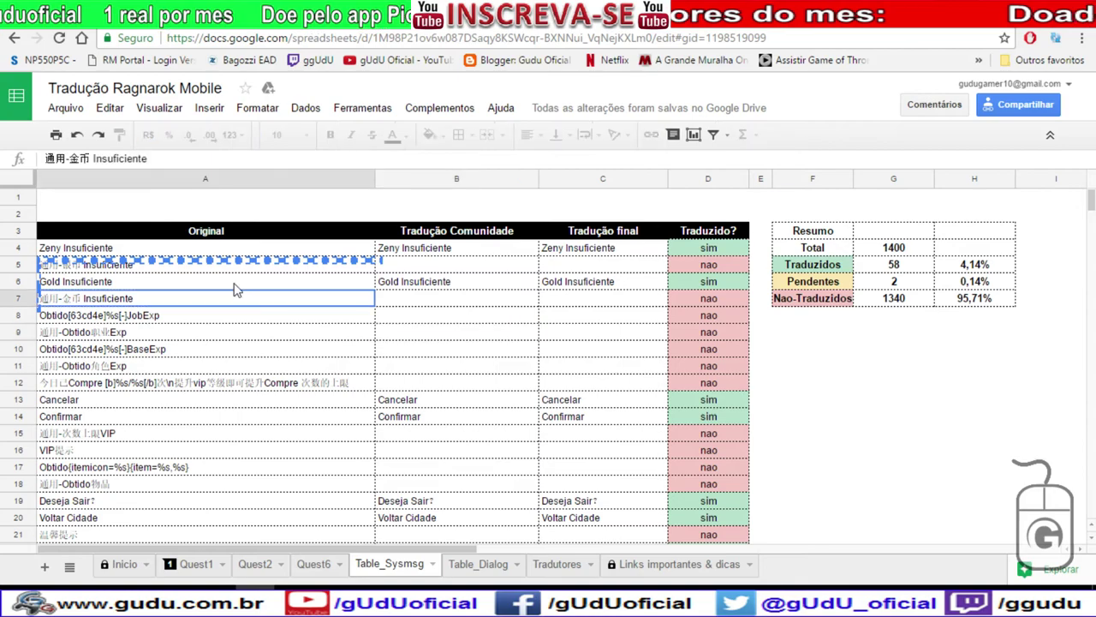
{"action": "left_click", "coordinate": [233, 269]}
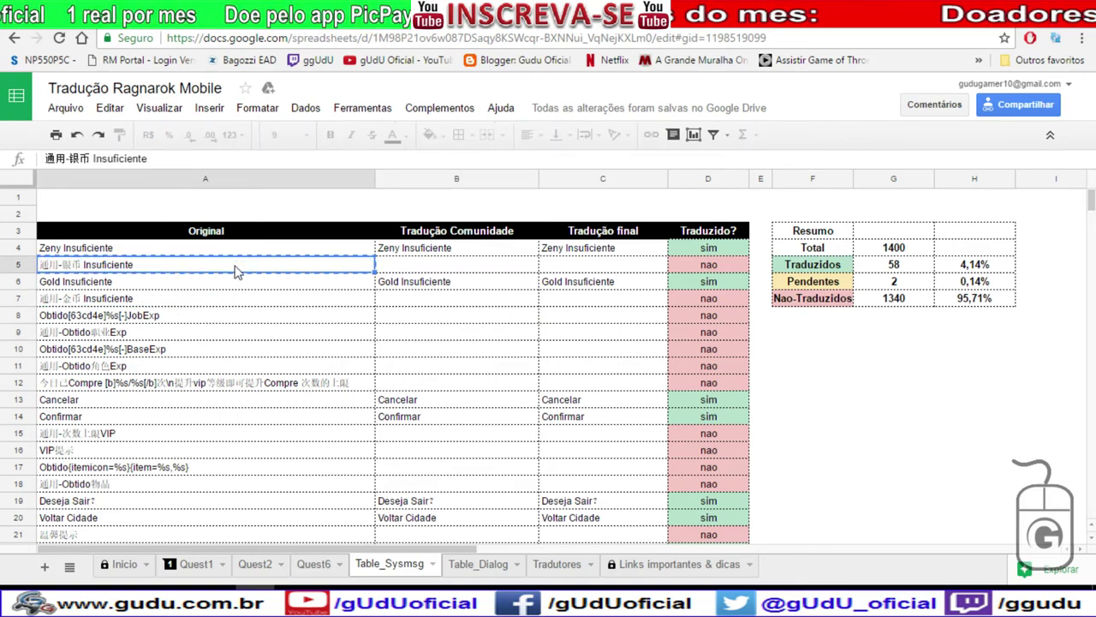
{"action": "left_click", "coordinate": [227, 291]}
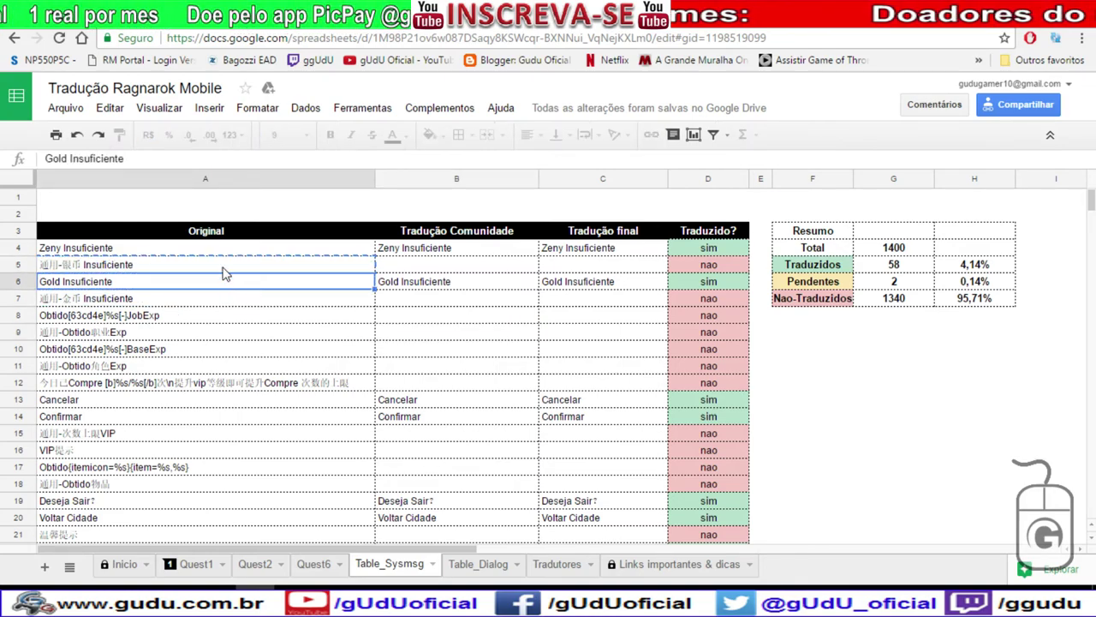
{"action": "left_click", "coordinate": [223, 267]}
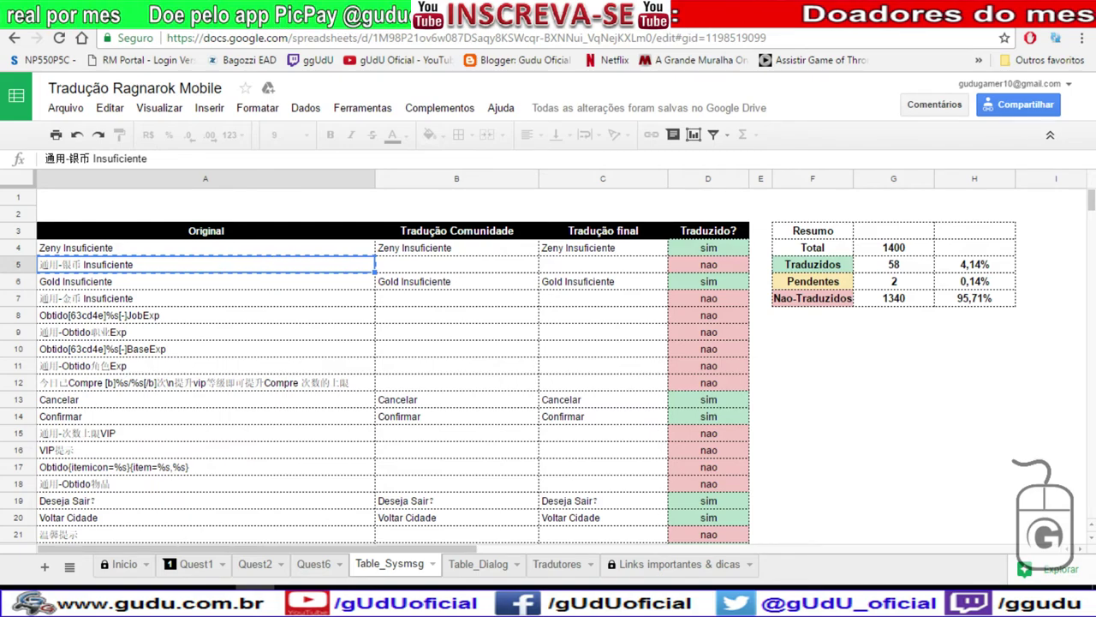
Switch to Baidu Translate, replace the first source line with the copied text and translate it from Simplified Chinese to English.
{"action": "left_click", "coordinate": [681, 12]}
{"action": "left_click", "coordinate": [292, 242]}
{"action": "left_click_drag", "start_coordinate": [394, 199], "coordinate": [12, 184]}
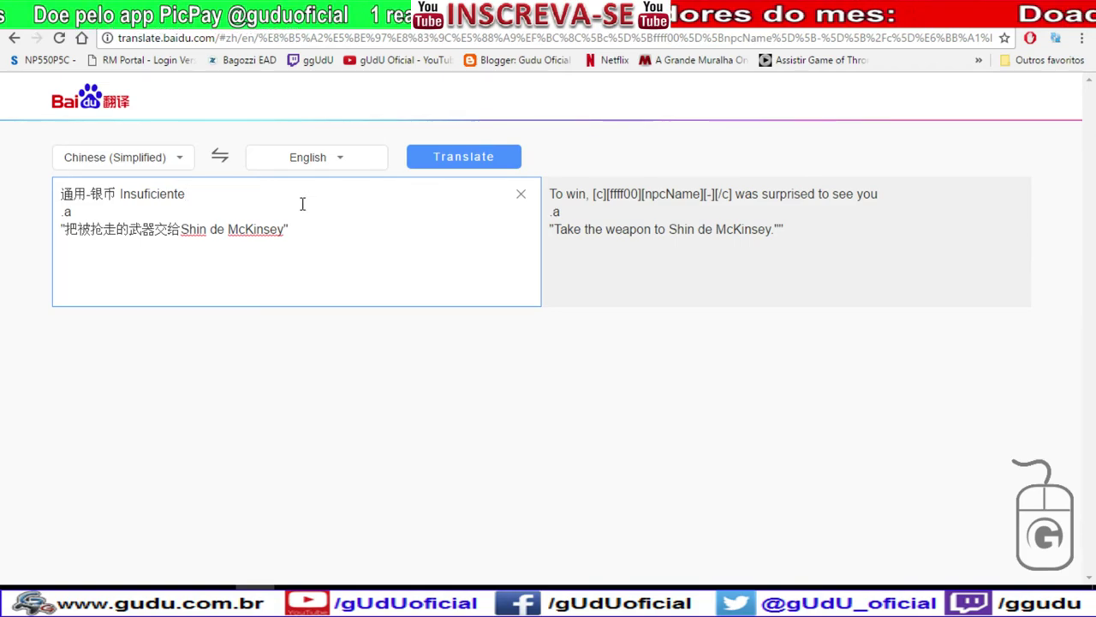
{"action": "left_click", "coordinate": [446, 161]}
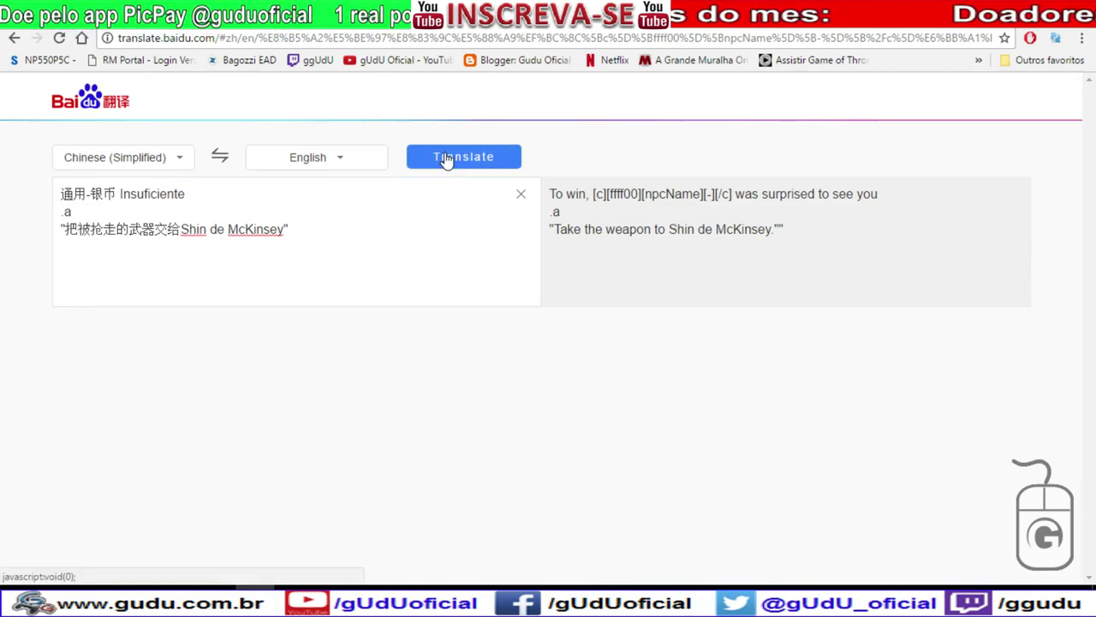
{"action": "left_click", "coordinate": [446, 161]}
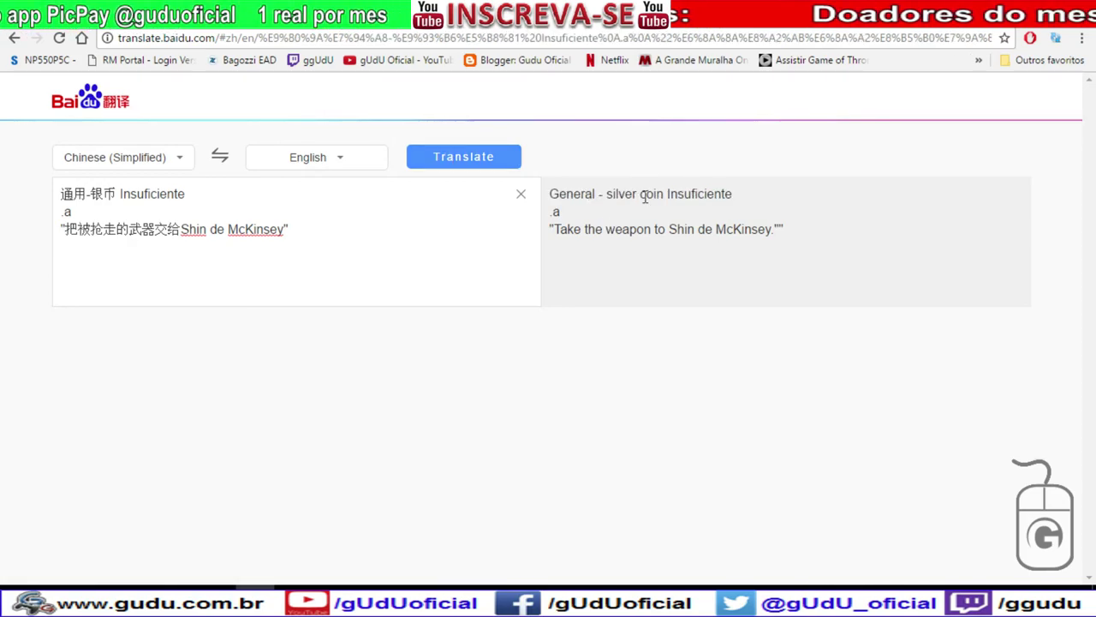
Transfer the English line "General - silver coin Insuficiente" to Google Tradutor, replacing the previous source text.
{"action": "left_click", "coordinate": [113, 197]}
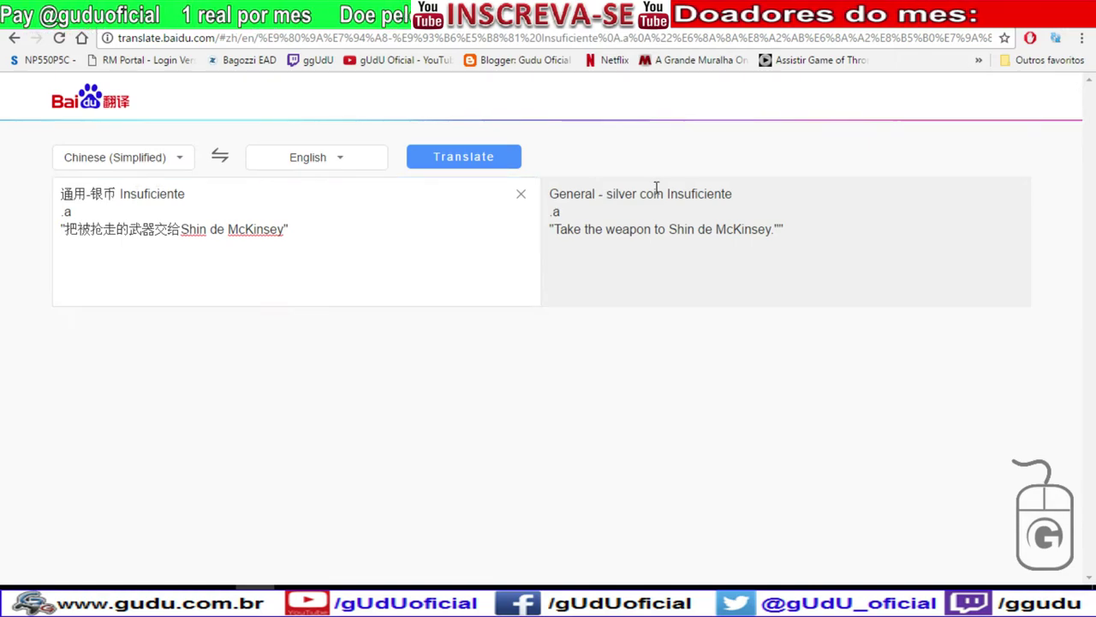
{"action": "left_click_drag", "start_coordinate": [751, 196], "coordinate": [548, 194]}
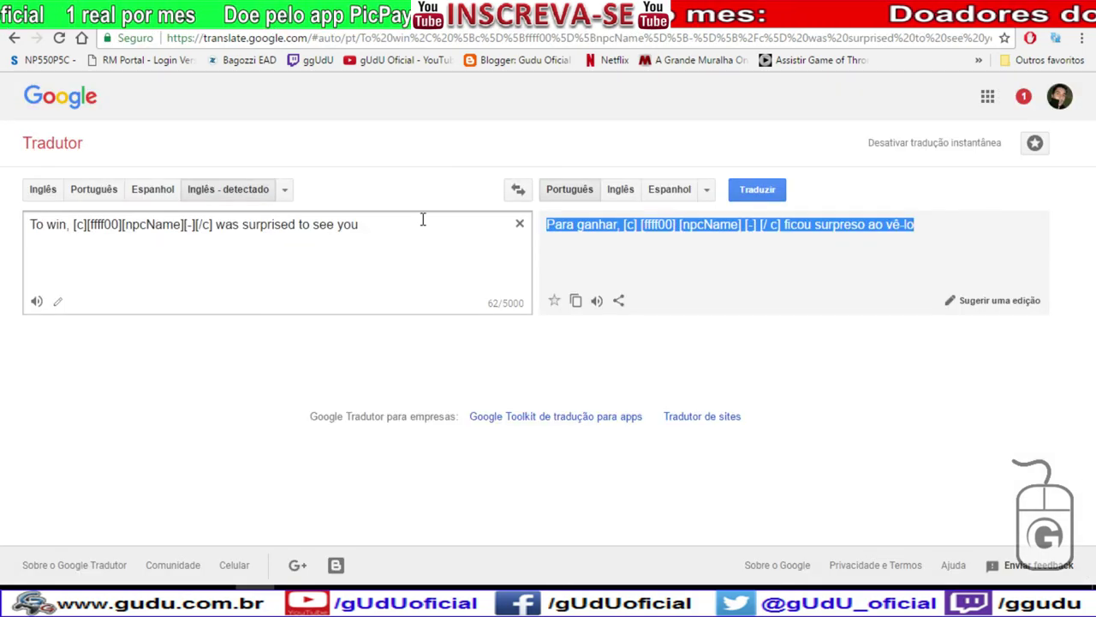
{"action": "left_click_drag", "start_coordinate": [419, 220], "coordinate": [3, 210]}
{"action": "key", "text": "ctrl+v"}
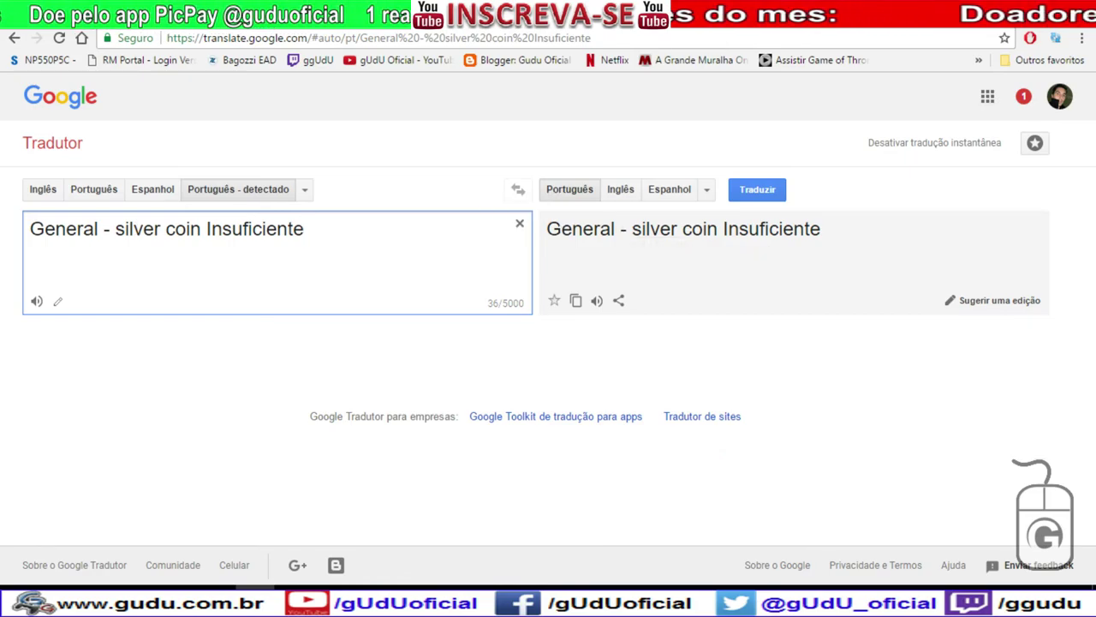
{"action": "left_click", "coordinate": [625, 13]}
{"action": "left_click", "coordinate": [454, 266]}
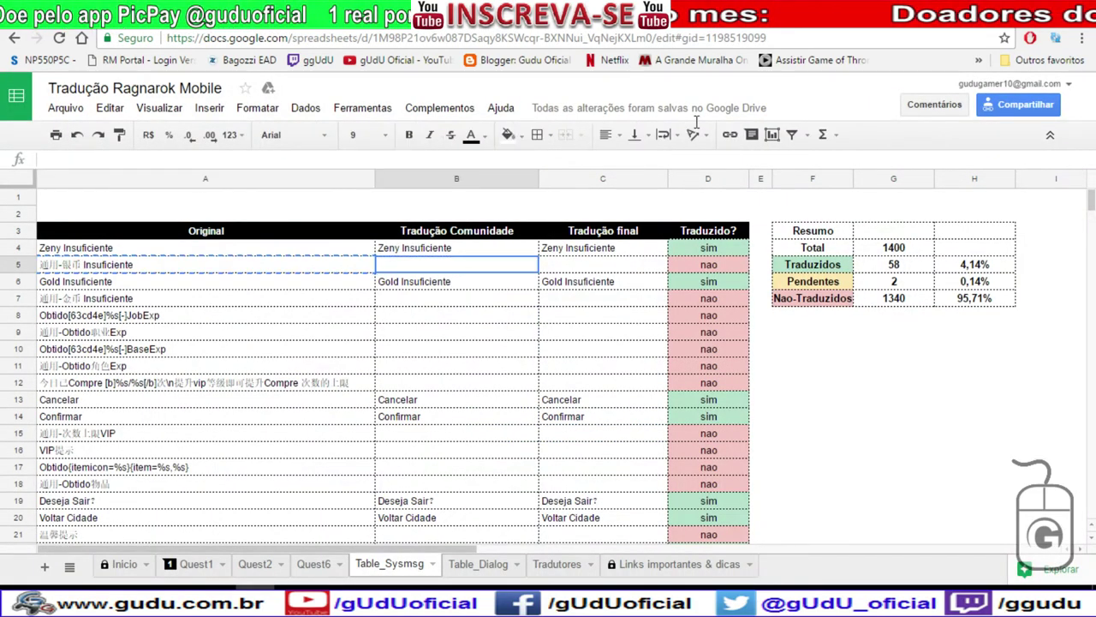
{"action": "left_click", "coordinate": [781, 17]}
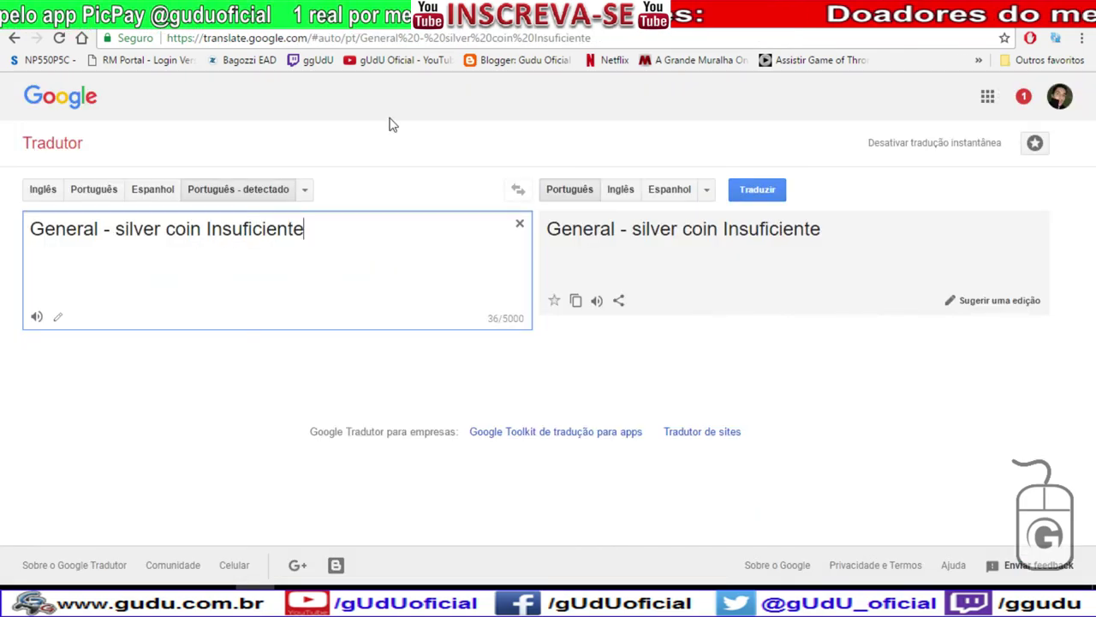
{"action": "key", "text": "ctrl+shift+Tab"}
{"action": "key", "text": "ctrl+shift+Tab"}
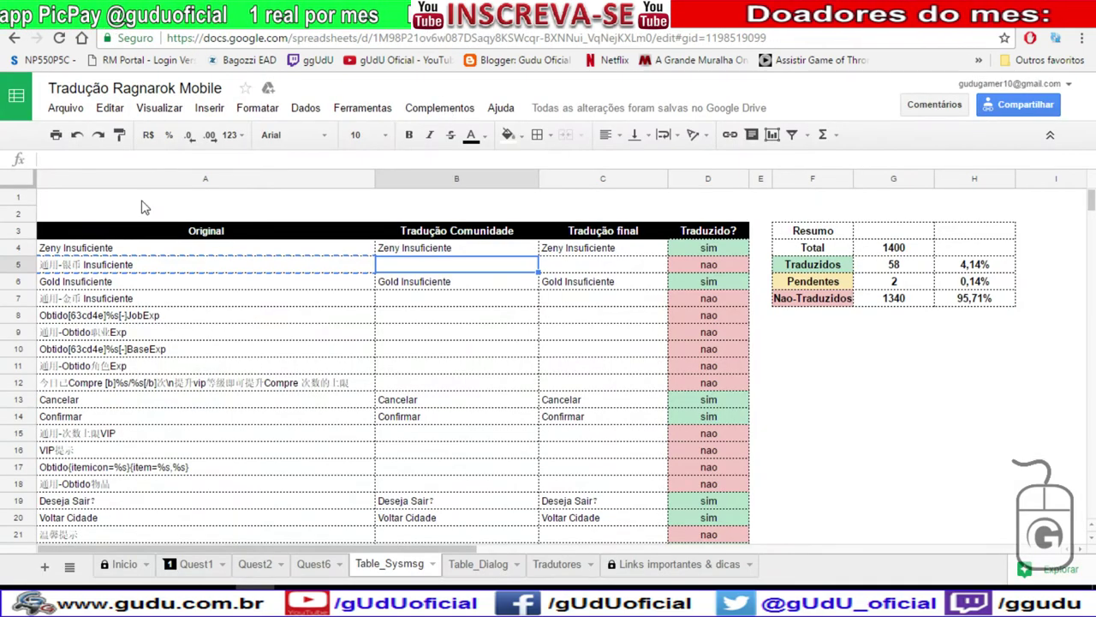
In Baidu Translate, put 通用 on its own line, translate again and copy the first two lines of the English result.
{"action": "key", "text": "ctrl+Tab"}
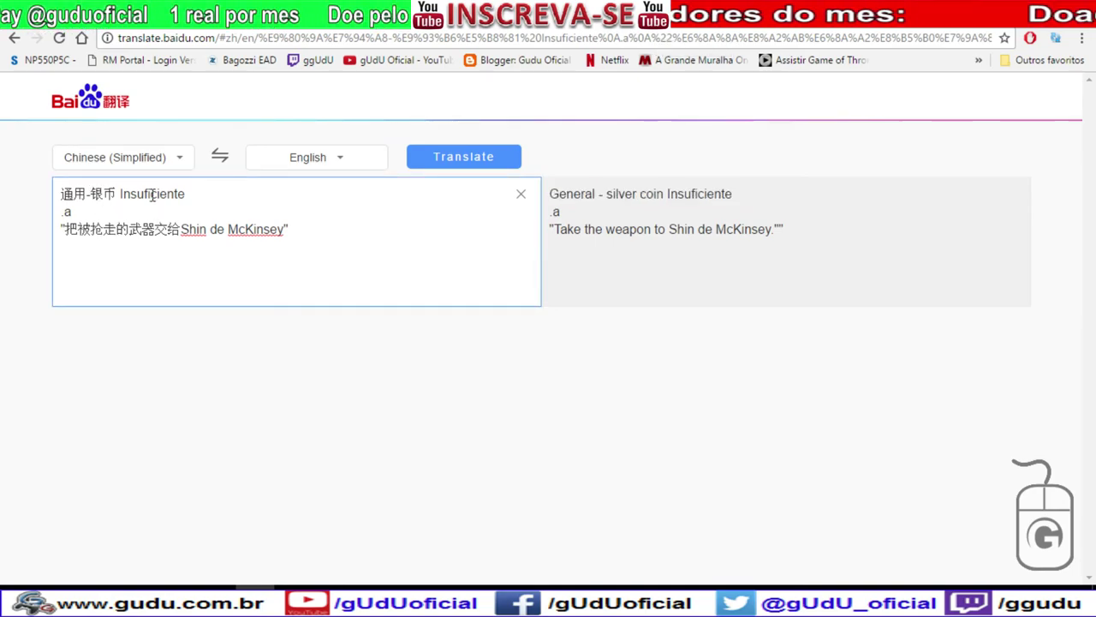
{"action": "key", "text": "Return"}
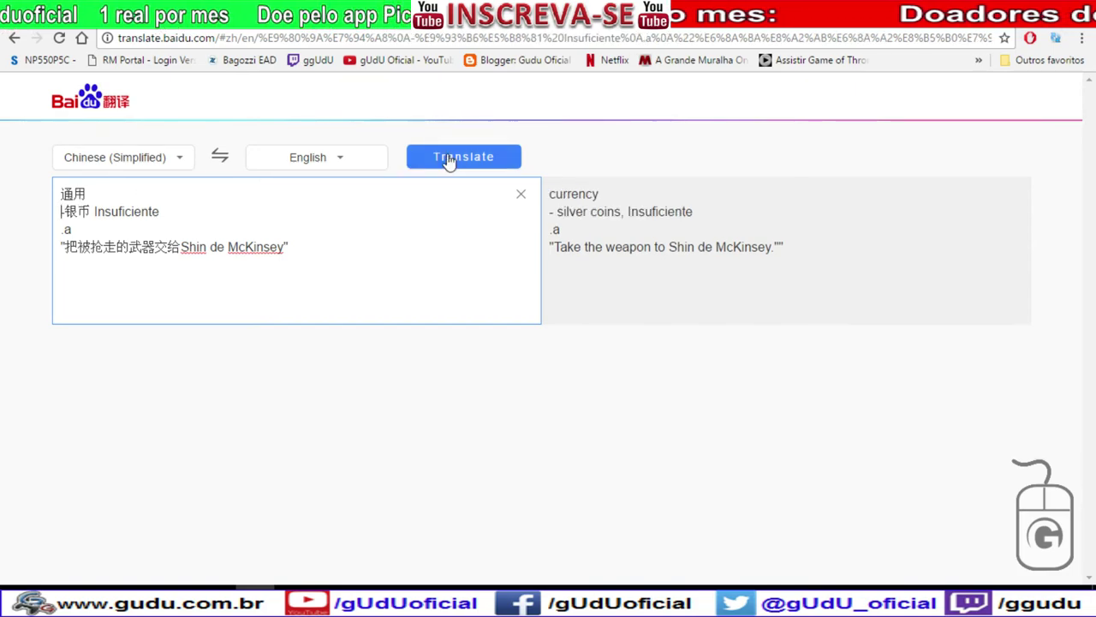
{"action": "left_click_drag", "start_coordinate": [693, 212], "coordinate": [548, 194]}
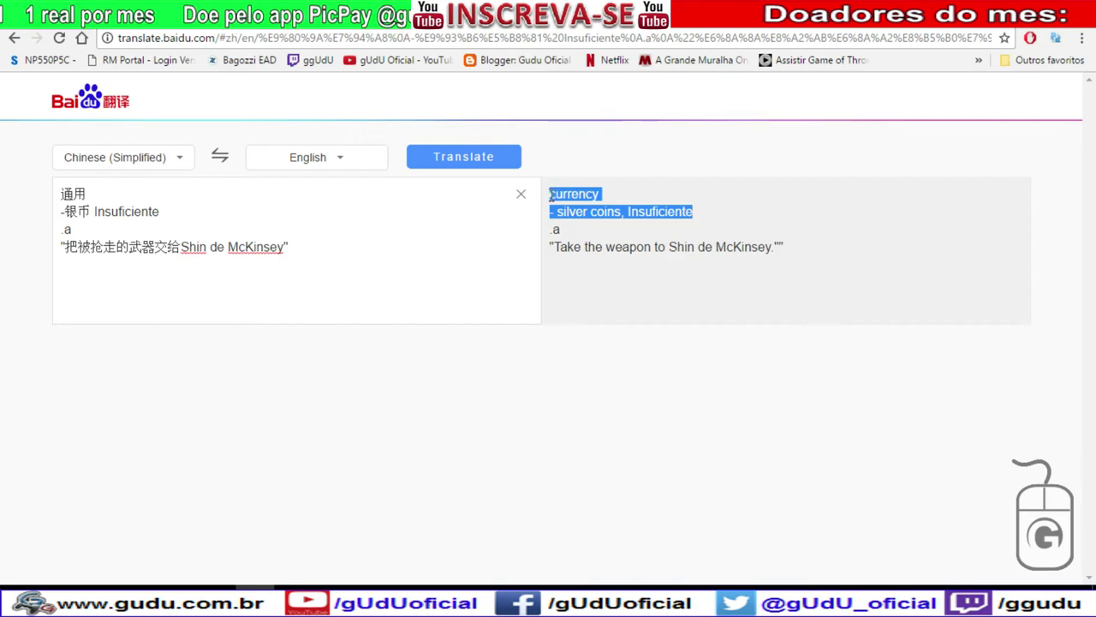
Replace the Google Tradutor source text with the copied "currency - silver coins, Insuficiente" lines and set the source language to English.
{"action": "key", "text": "ctrl+Tab"}
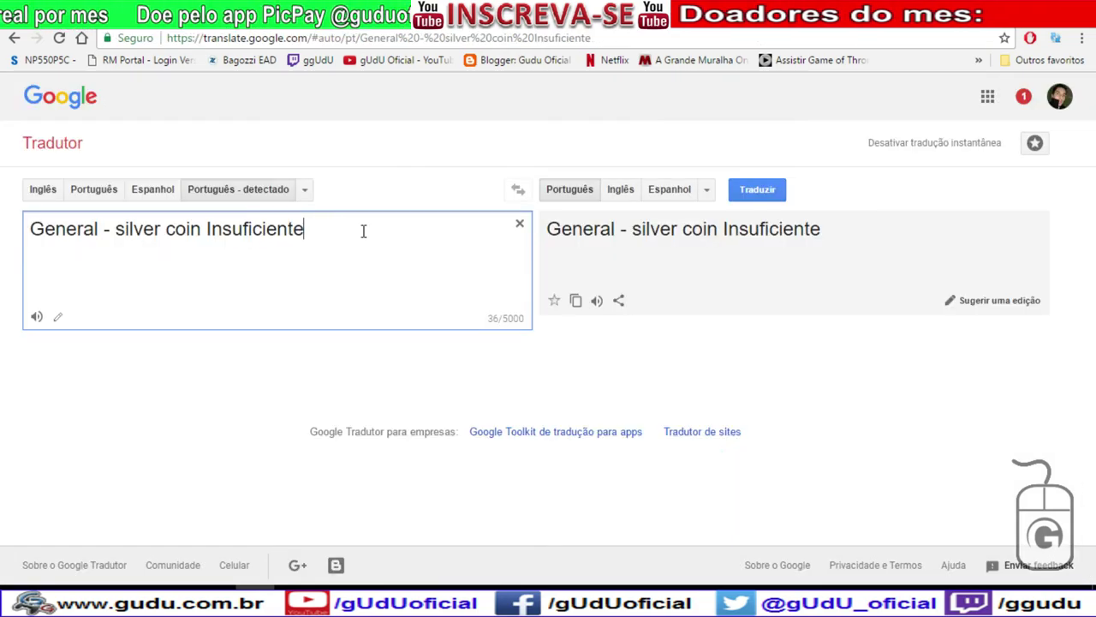
{"action": "key", "text": "ctrl+a"}
{"action": "key", "text": "ctrl+v"}
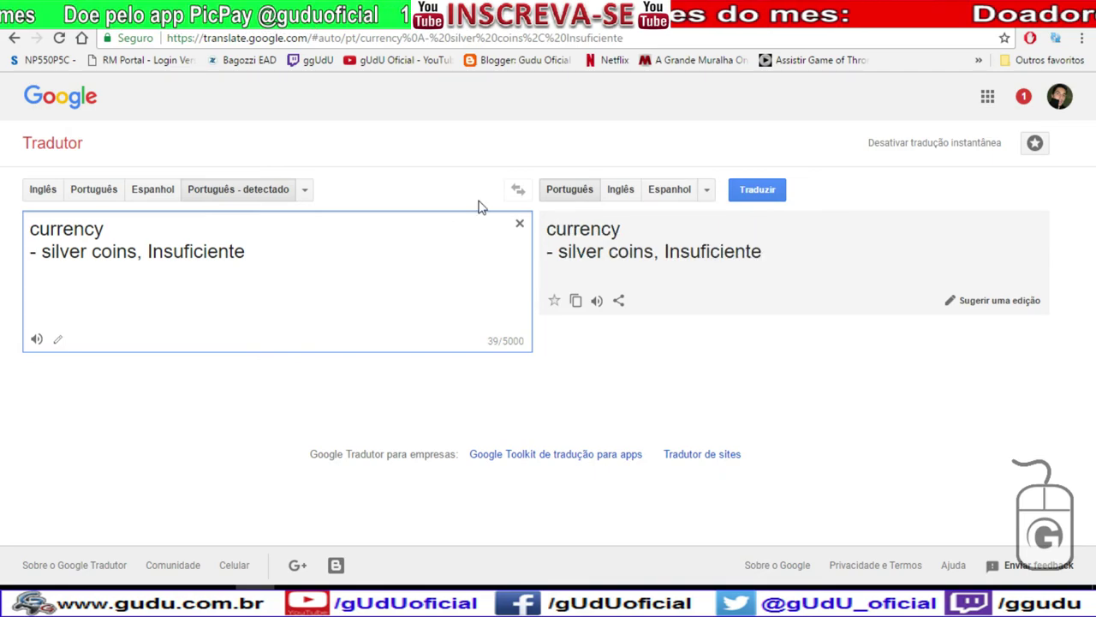
{"action": "left_click", "coordinate": [52, 191]}
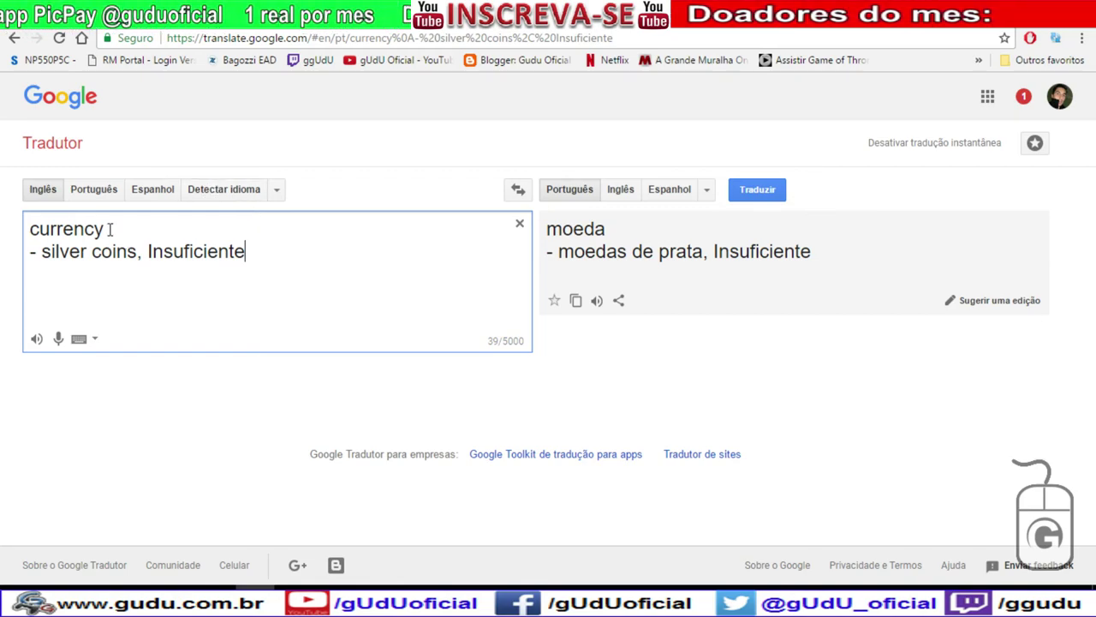
Separate "currency" from the following line with a blank line and review its definitions and Portuguese translations.
{"action": "left_click_drag", "start_coordinate": [107, 229], "coordinate": [5, 233]}
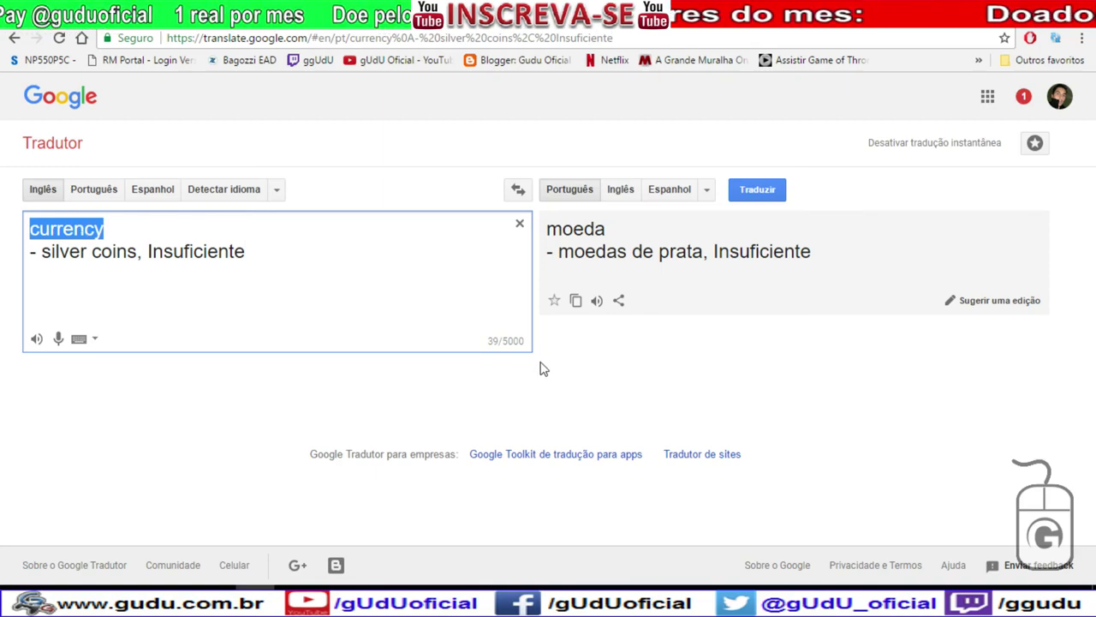
{"action": "left_click", "coordinate": [123, 231]}
{"action": "key", "text": "Return"}
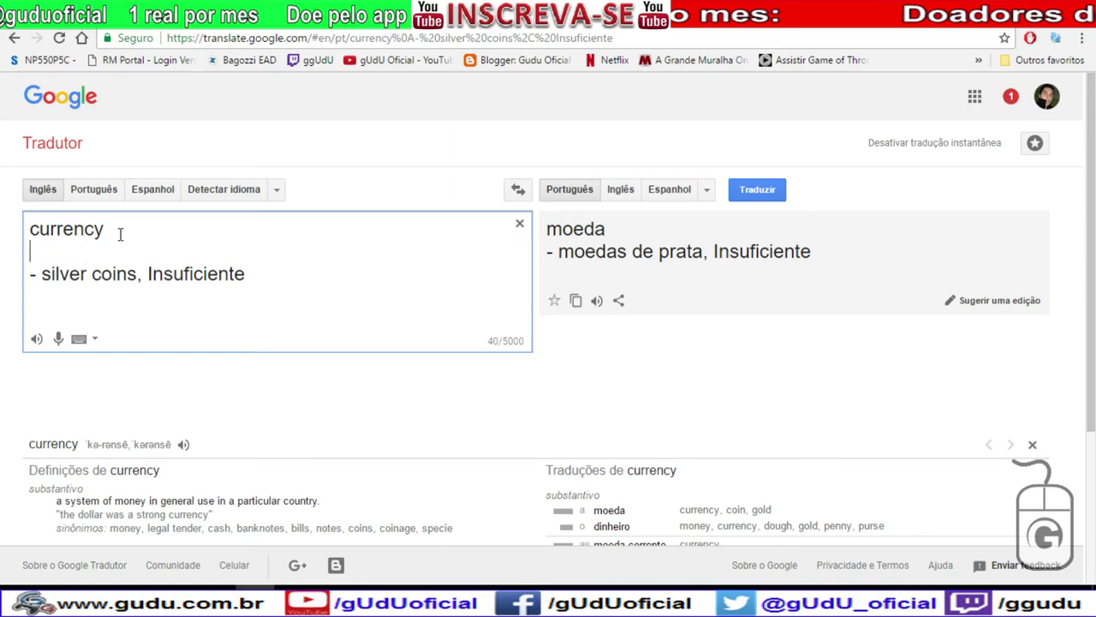
{"action": "double_click", "coordinate": [93, 231]}
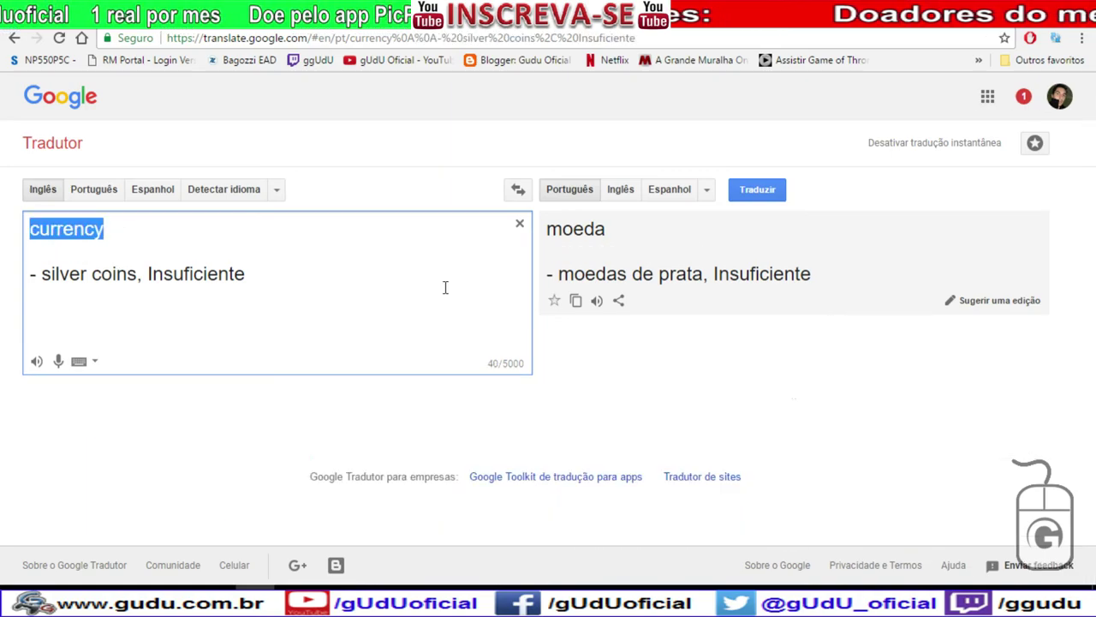
{"action": "scroll", "coordinate": [545, 300], "scroll_direction": "down", "scroll_amount": 1}
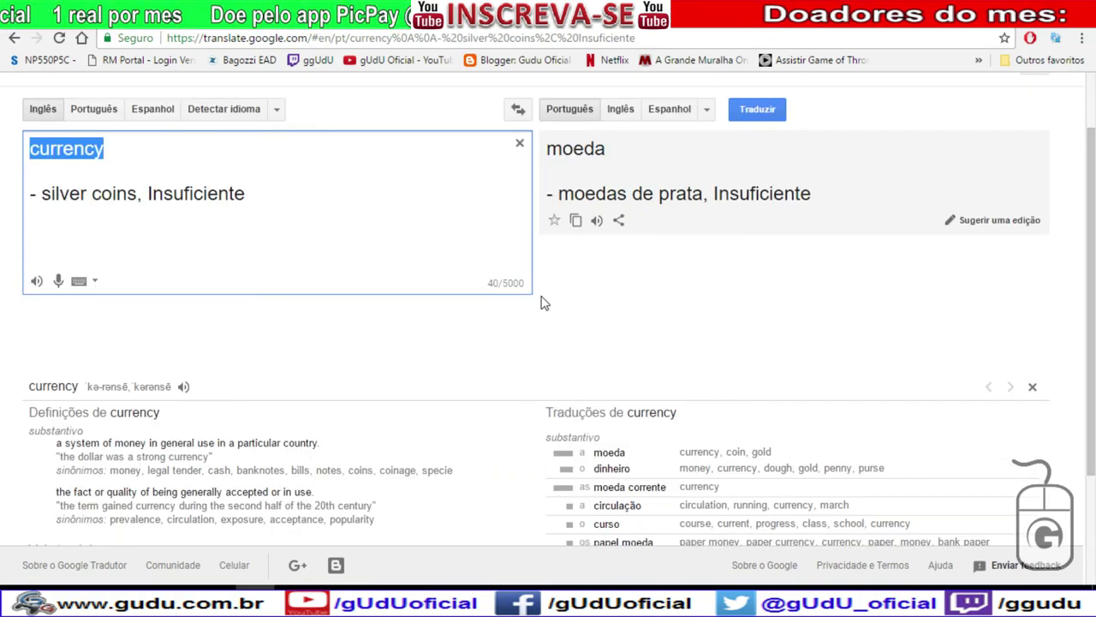
{"action": "scroll", "coordinate": [545, 303], "scroll_direction": "down", "scroll_amount": 1}
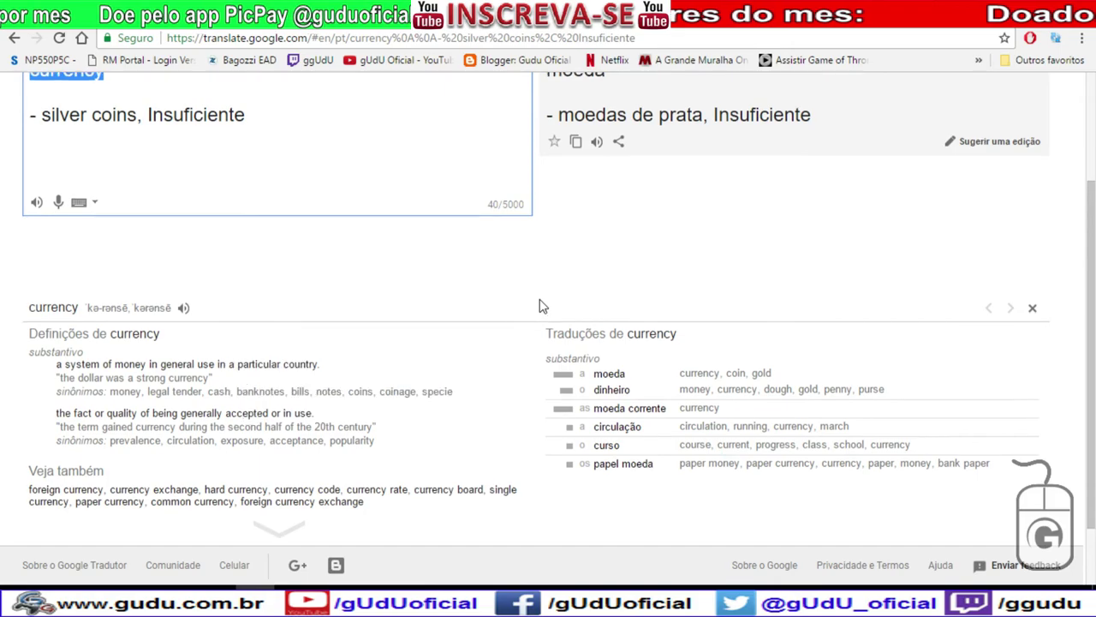
{"action": "scroll", "coordinate": [539, 306], "scroll_direction": "up", "scroll_amount": 1}
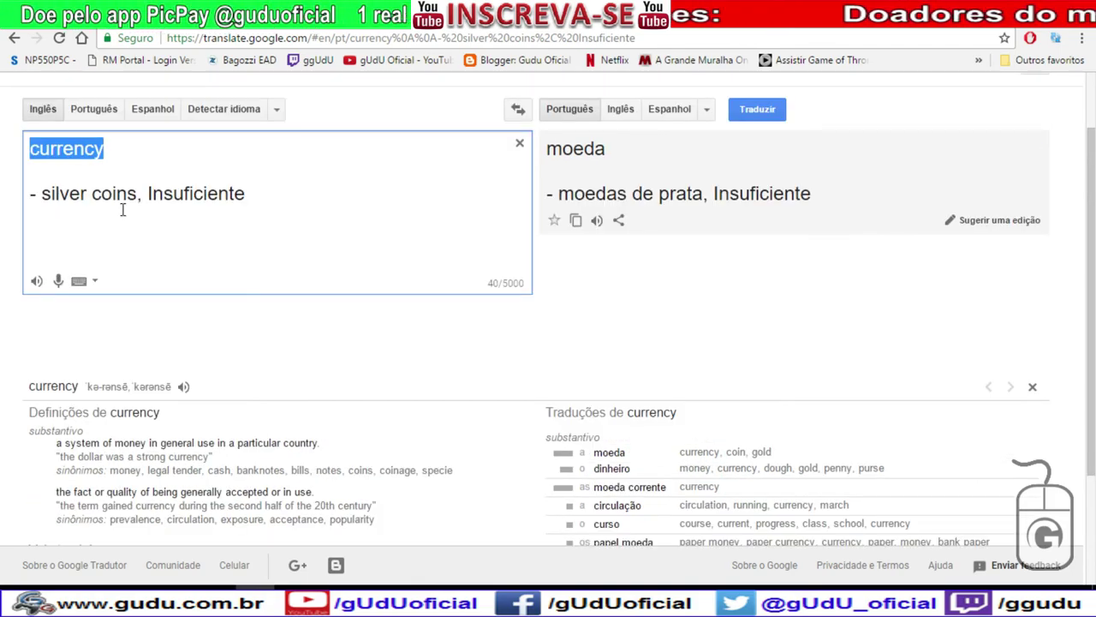
Replace "currency" with "Dinheiro" in the source text, join both lines into one and copy the Portuguese translation.
{"action": "type", "text": "Dinheiro"}
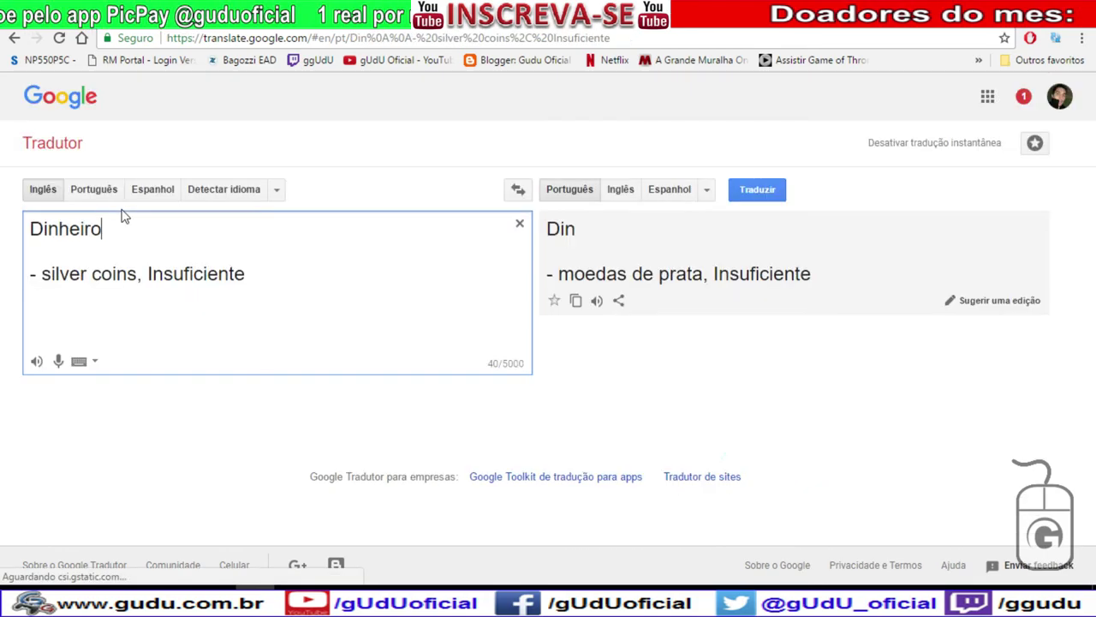
{"action": "key", "text": "Delete"}
{"action": "key", "text": "Delete"}
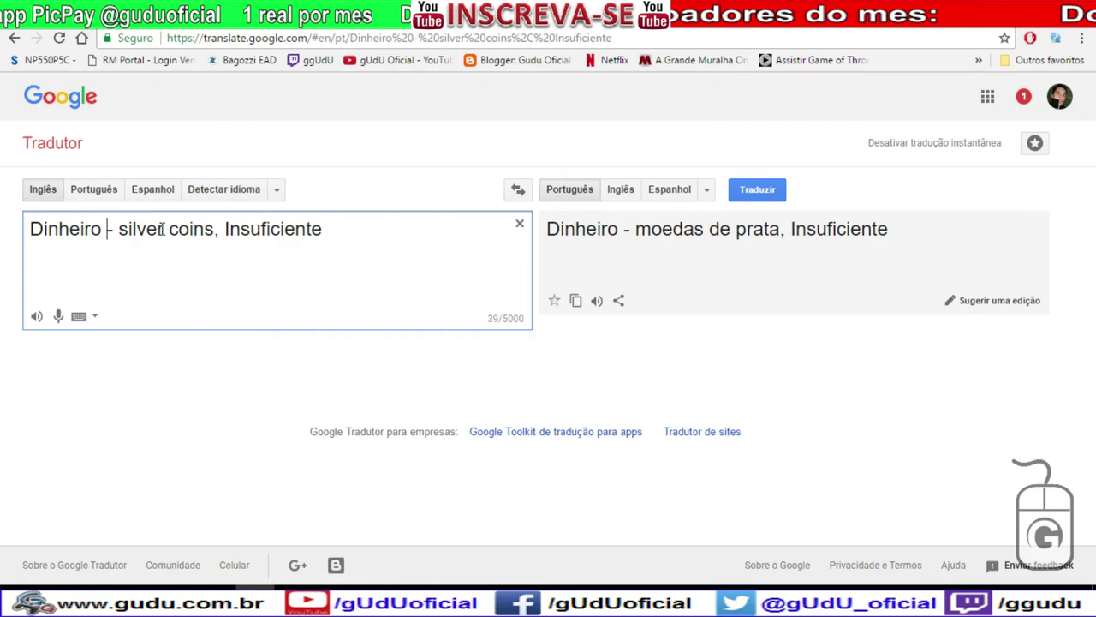
{"action": "left_click_drag", "start_coordinate": [214, 230], "coordinate": [121, 230]}
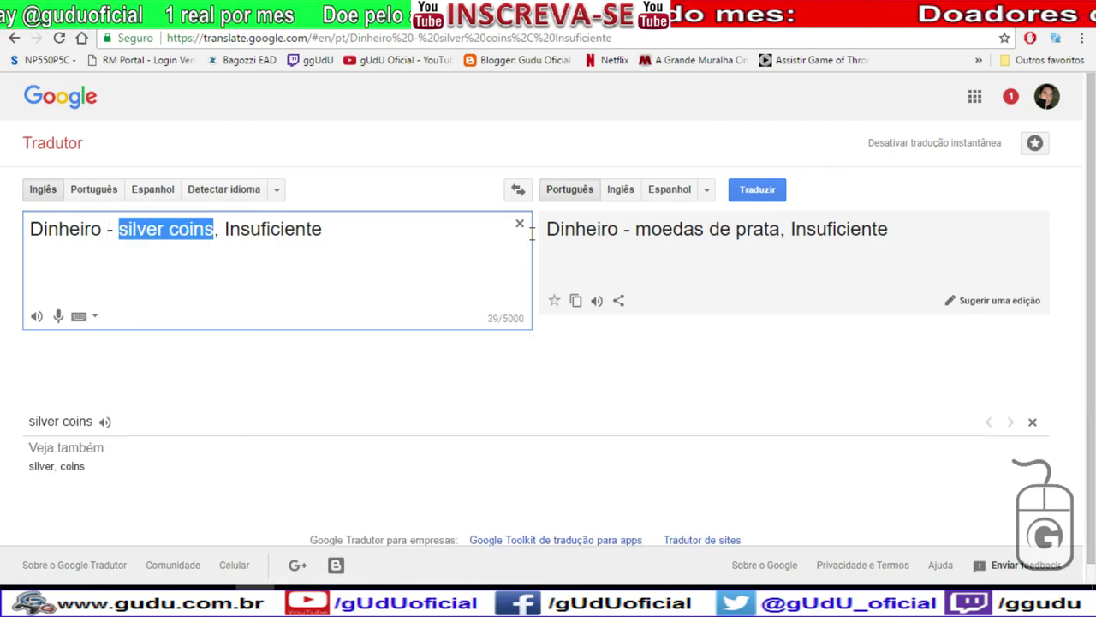
{"action": "left_click_drag", "start_coordinate": [906, 231], "coordinate": [544, 230]}
{"action": "key", "text": "ctrl+c"}
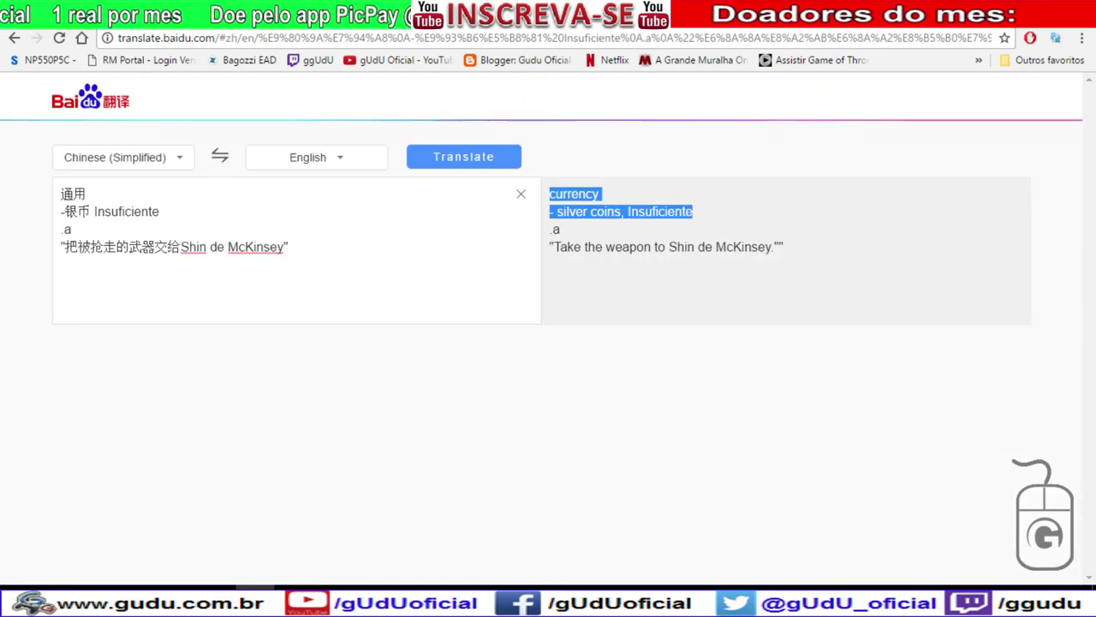
In the Table_Sysmsg spreadsheet, enter the copied "Dinheiro - moedas de prata, Insuficiente" as the community translation in B5.
{"action": "key", "text": "ctrl+Tab"}
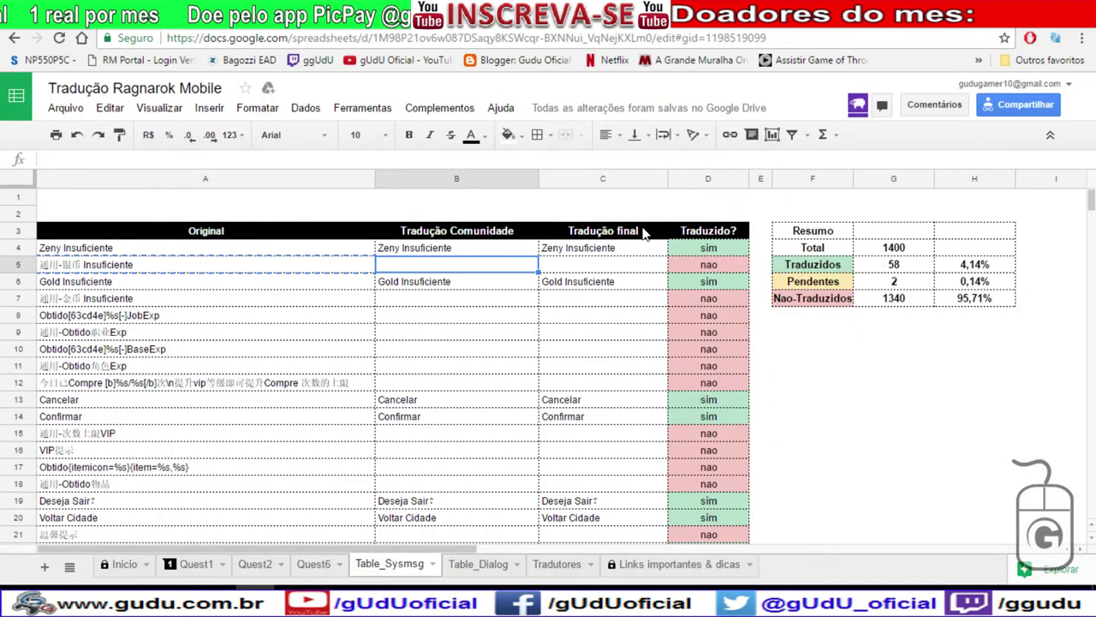
{"action": "double_click", "coordinate": [459, 261]}
{"action": "key", "text": "ctrl+v"}
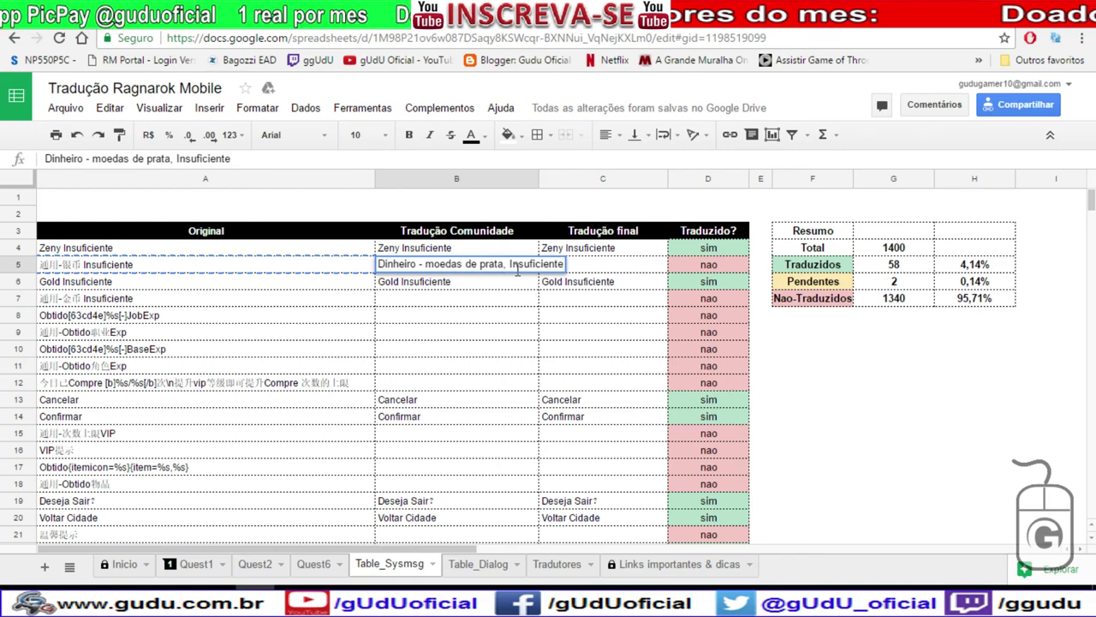
{"action": "left_click", "coordinate": [473, 298]}
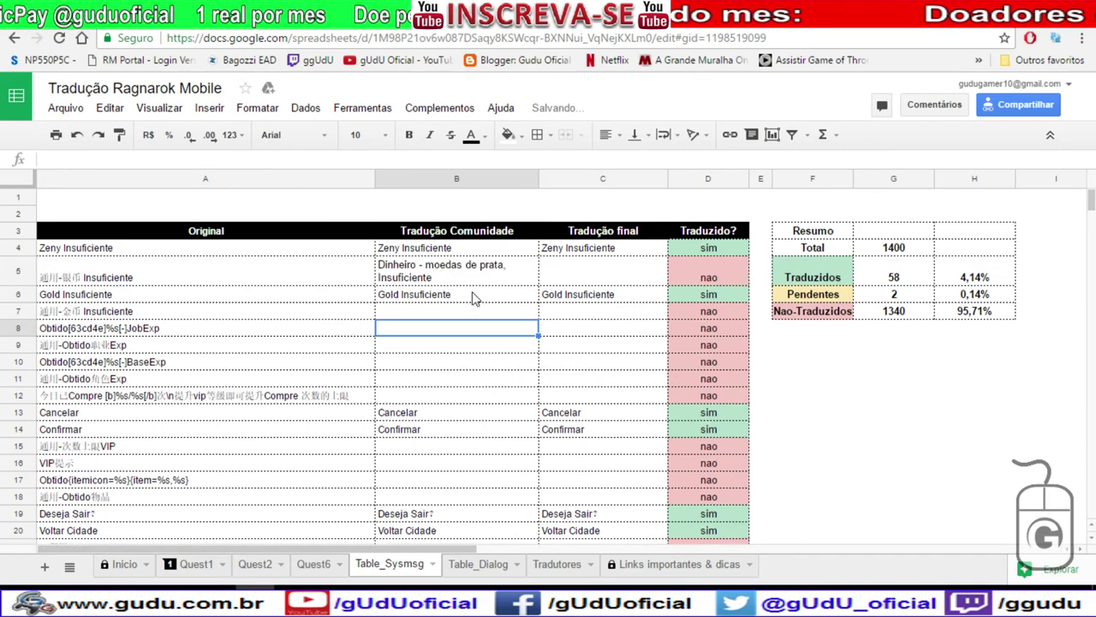
Copy the row 7 original 通用-金币 Insuficiente over the first two source lines in Baidu Translate, put 通用 on its own line and translate.
{"action": "left_click", "coordinate": [164, 314]}
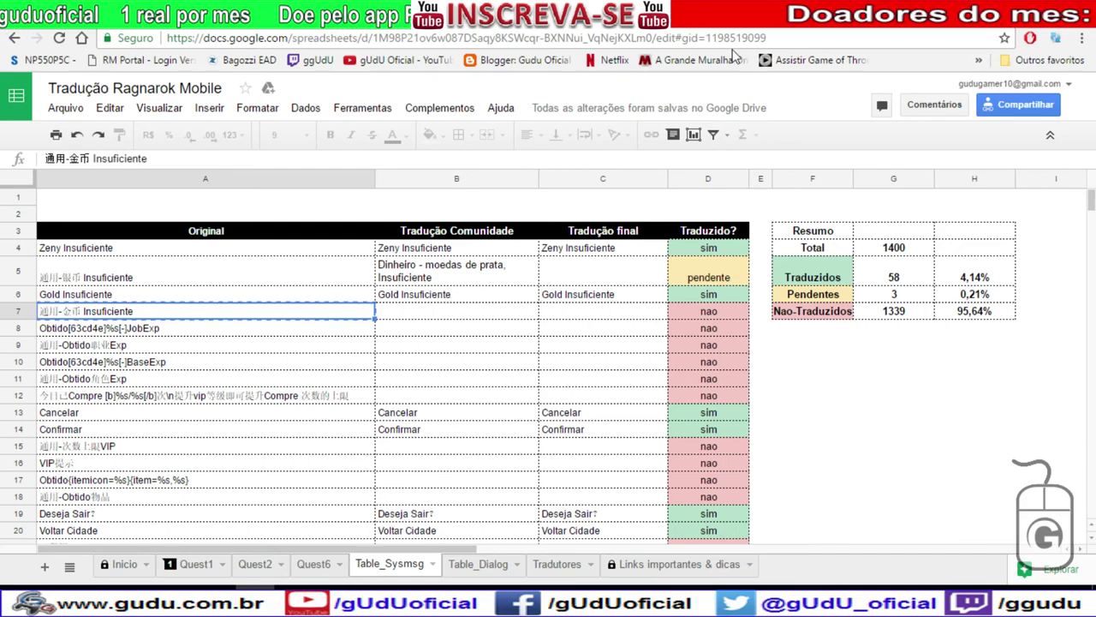
{"action": "key", "text": "ctrl+Tab"}
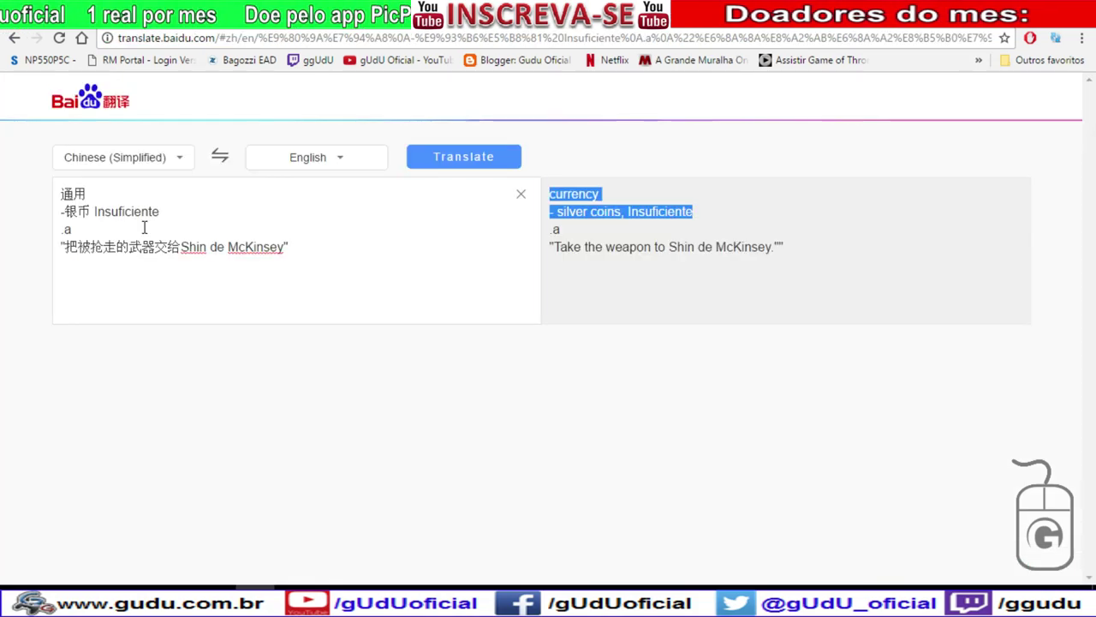
{"action": "left_click_drag", "start_coordinate": [203, 217], "coordinate": [3, 161]}
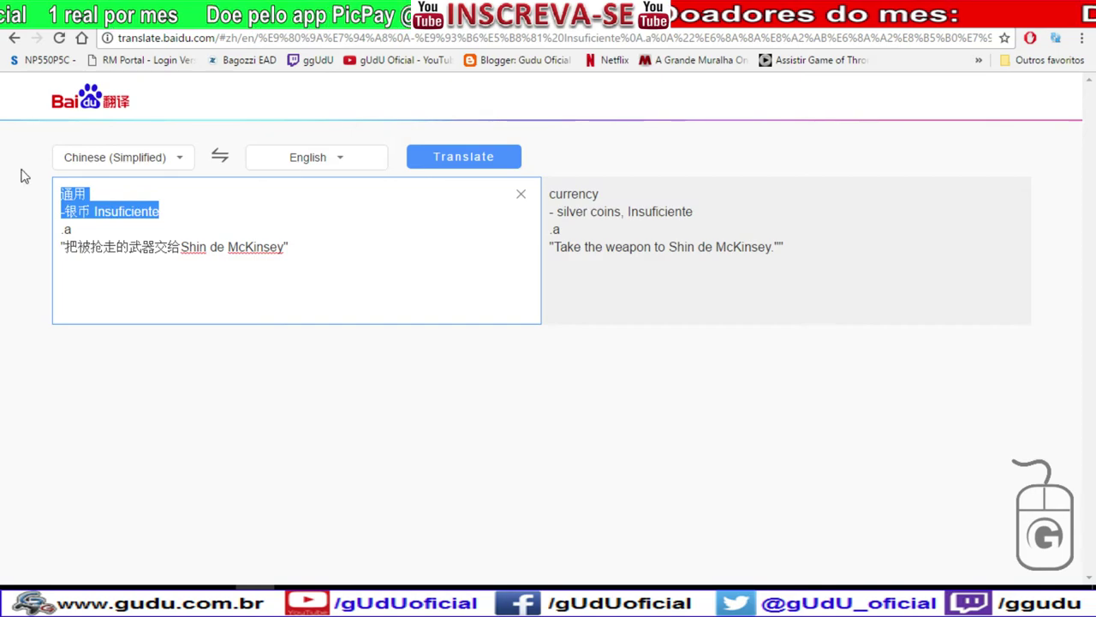
{"action": "type", "text": "通用-金币 Insuficiente"}
{"action": "left_click", "coordinate": [86, 193]}
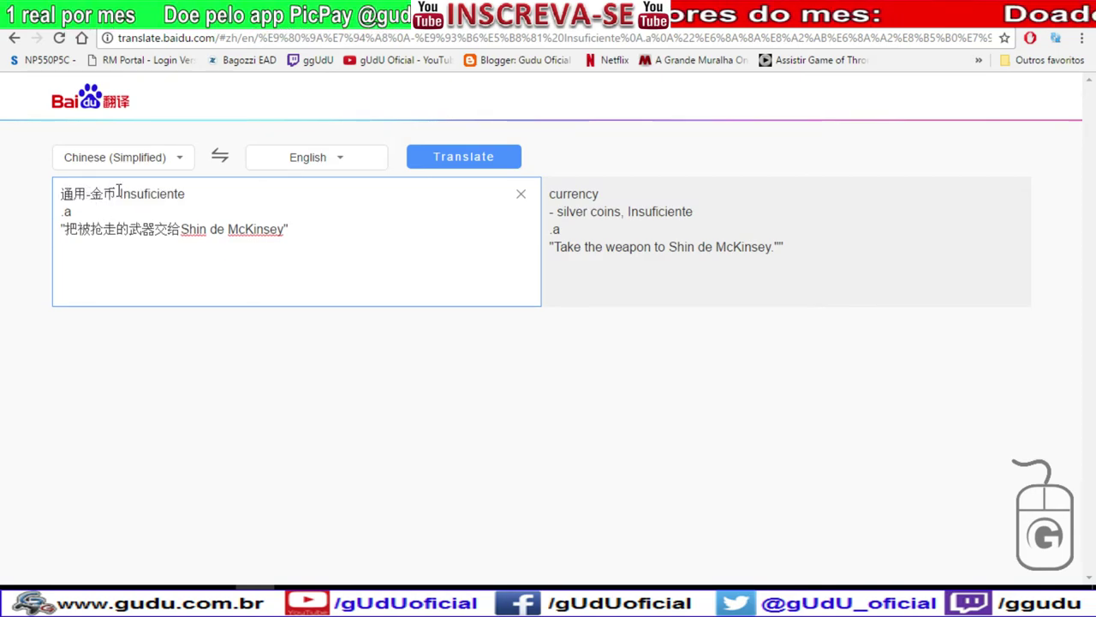
{"action": "key", "text": "Return"}
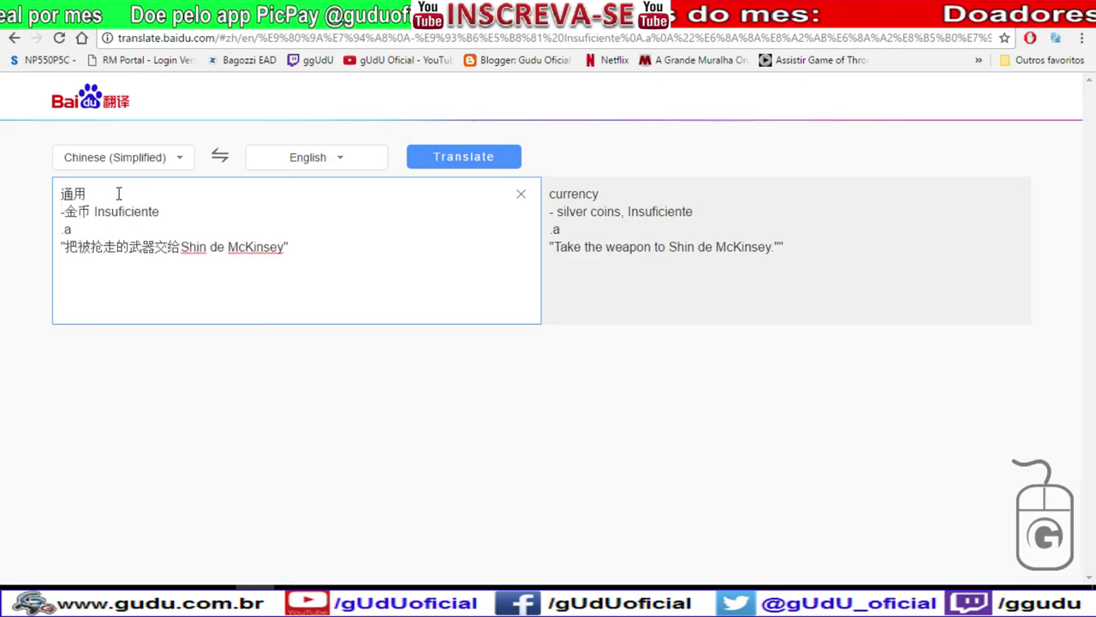
{"action": "left_click", "coordinate": [433, 157]}
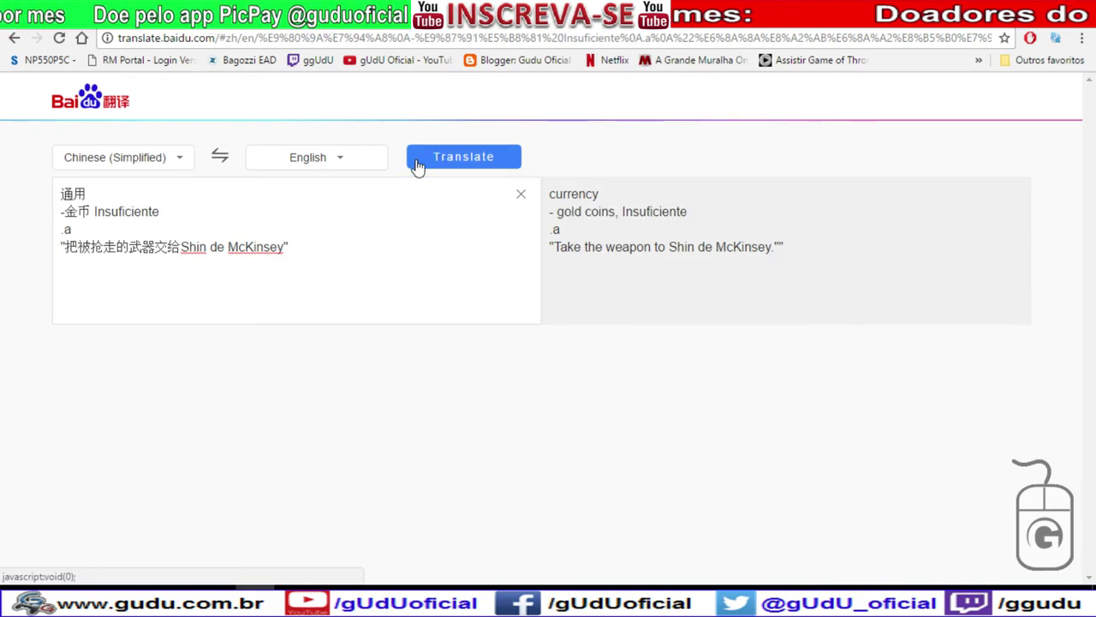
Copy the English lines "currency - gold coins, Insuficiente" and replace the Google Tradutor source text with them.
{"action": "left_click", "coordinate": [338, 197]}
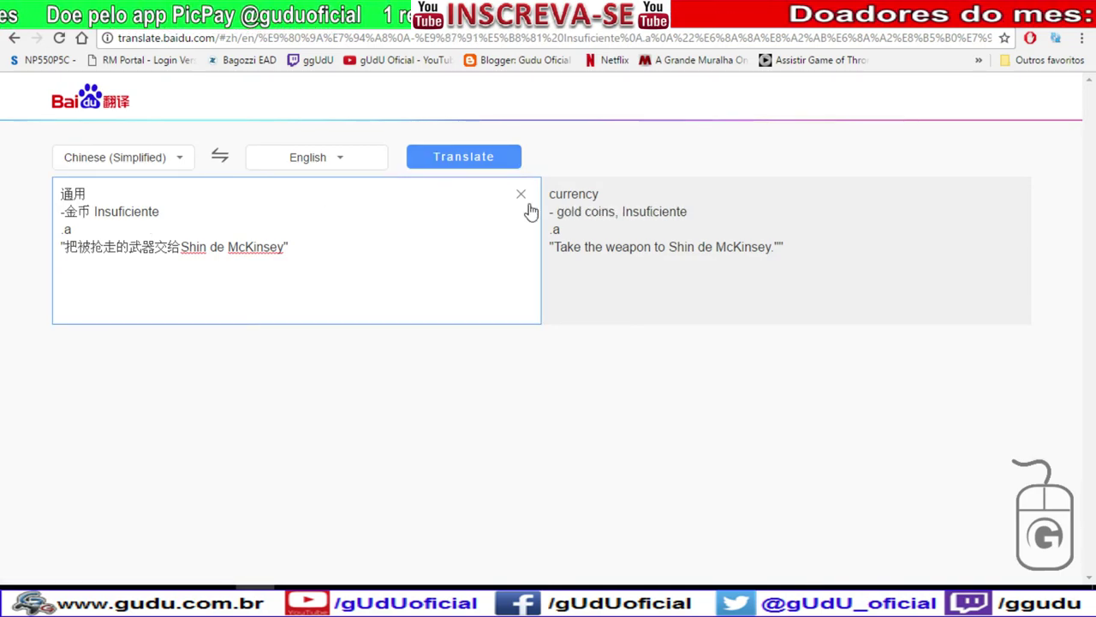
{"action": "left_click", "coordinate": [655, 210]}
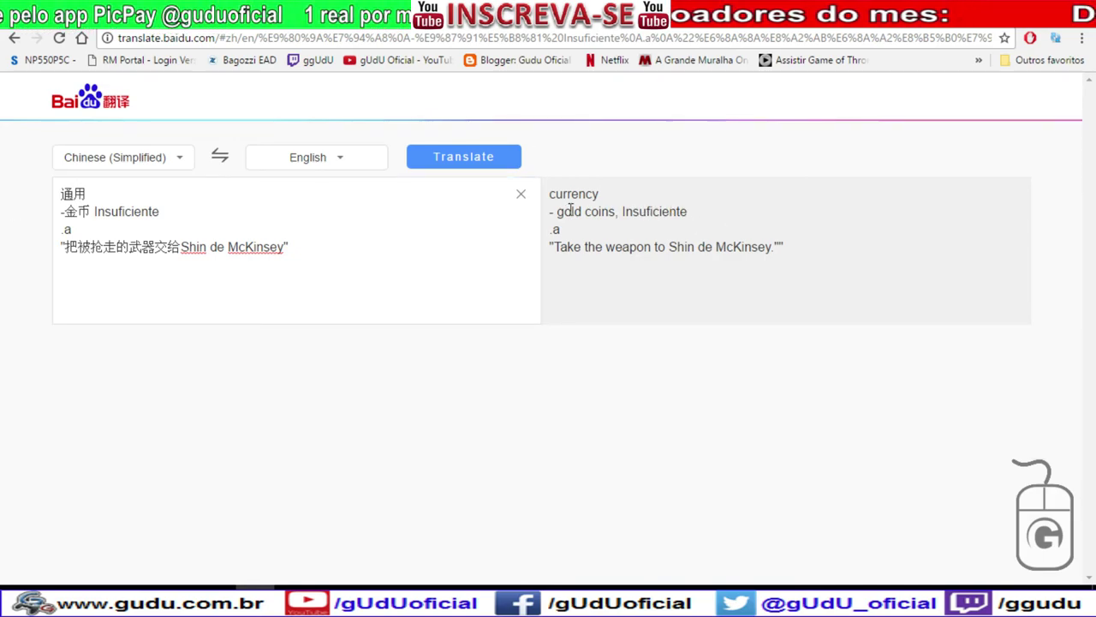
{"action": "left_click_drag", "start_coordinate": [689, 212], "coordinate": [551, 191]}
{"action": "key", "text": "ctrl+c"}
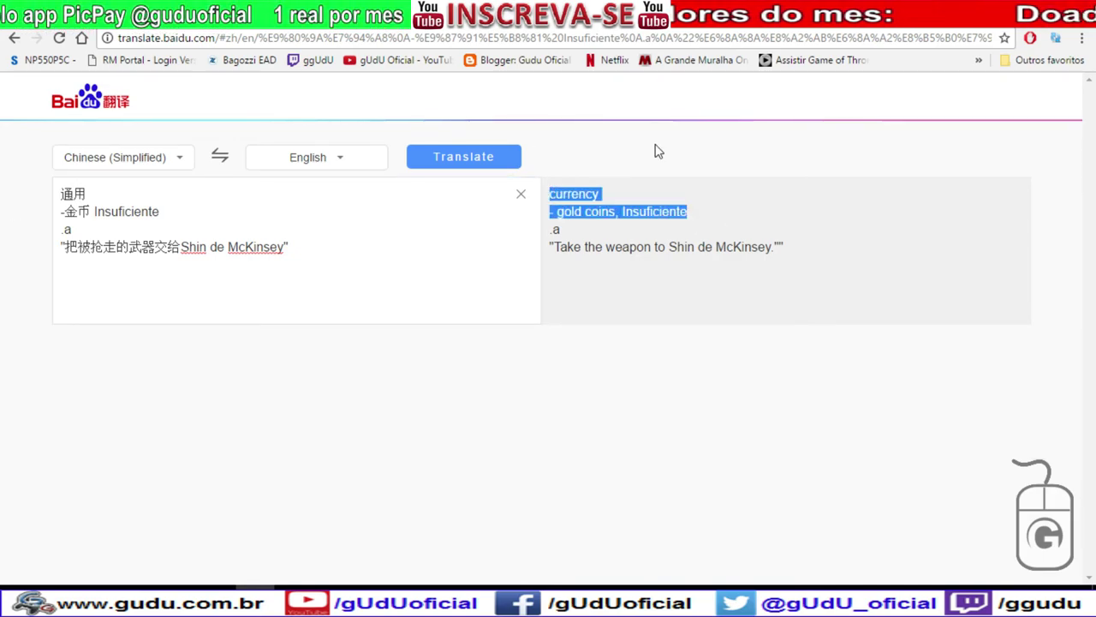
{"action": "left_click", "coordinate": [854, 28]}
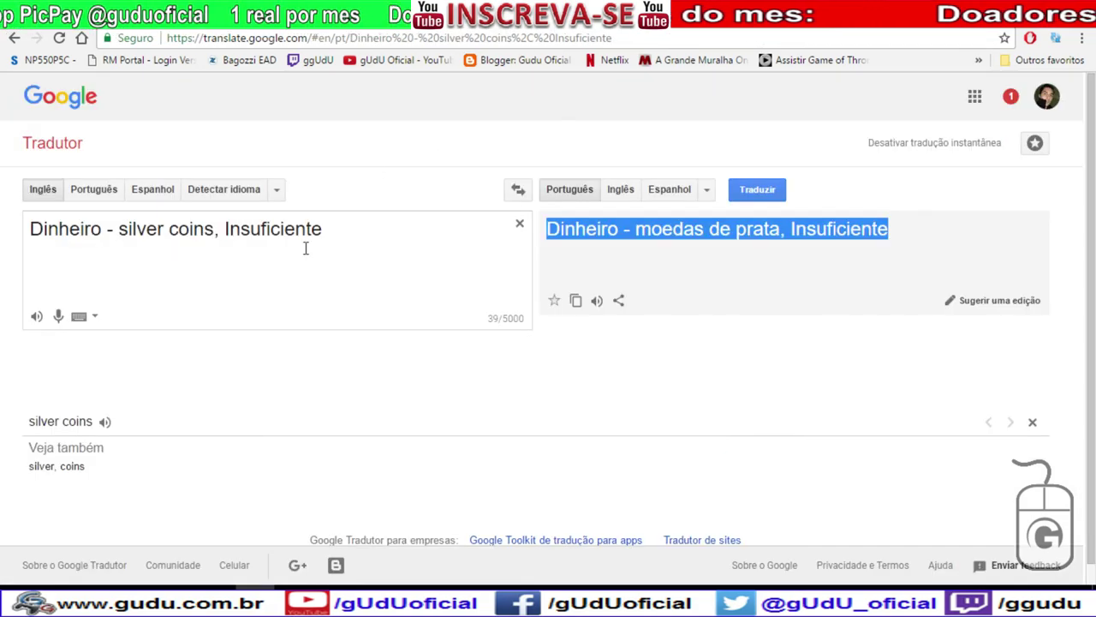
{"action": "key", "text": "ctrl+a"}
{"action": "key", "text": "ctrl+v"}
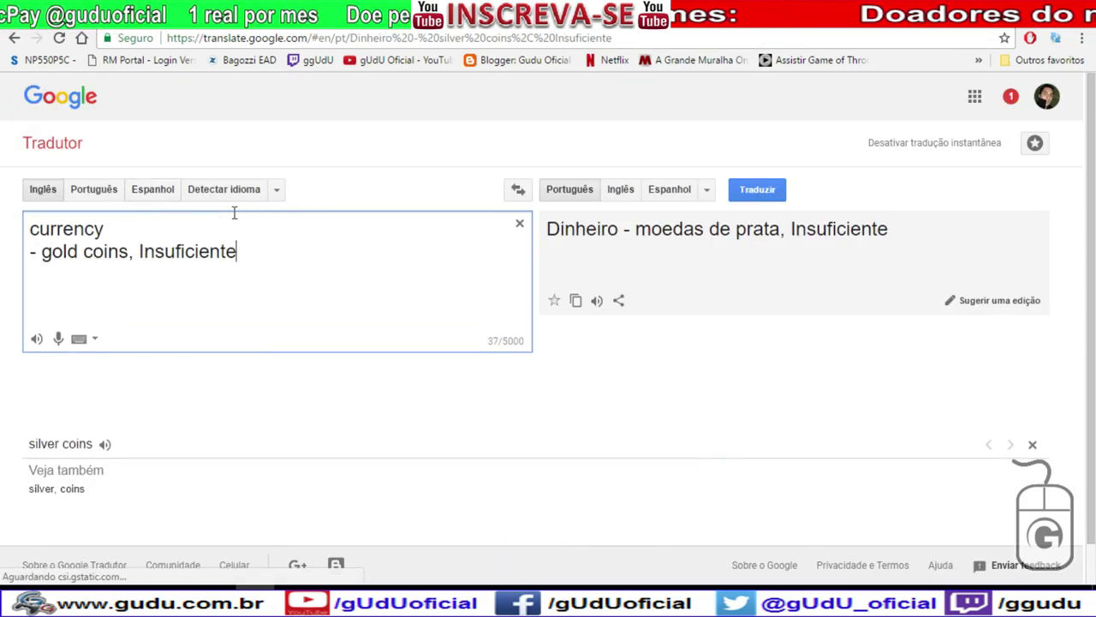
Change "currency" to "Dinheiro" before "gold coins, Insuficiente", merge the text into a single line and copy its Portuguese translation.
{"action": "double_click", "coordinate": [77, 230]}
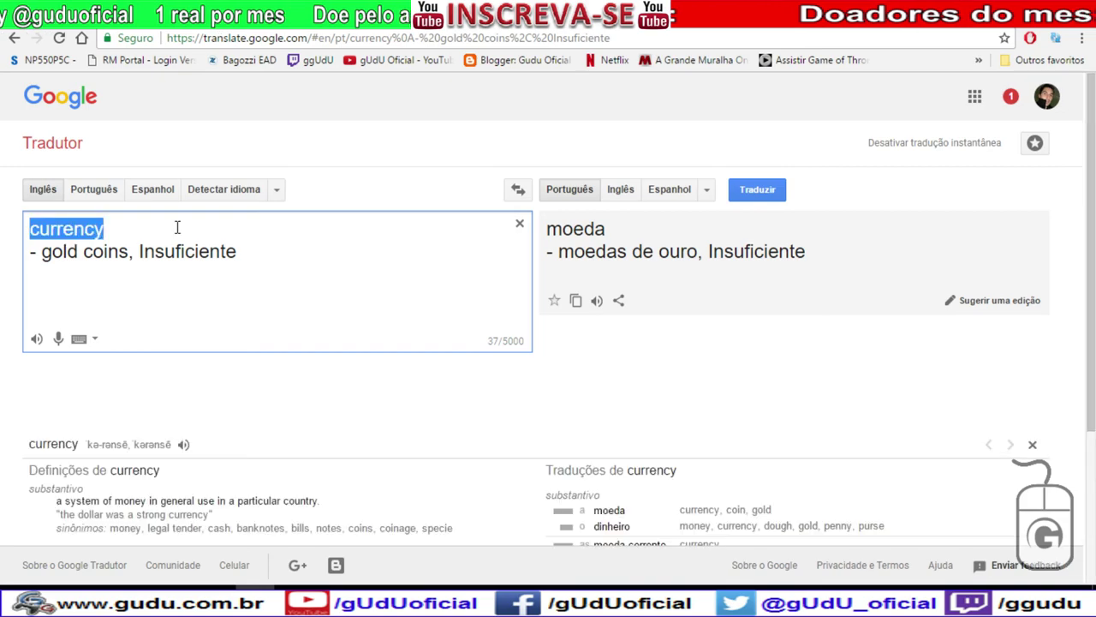
{"action": "type", "text": "Dinheiro"}
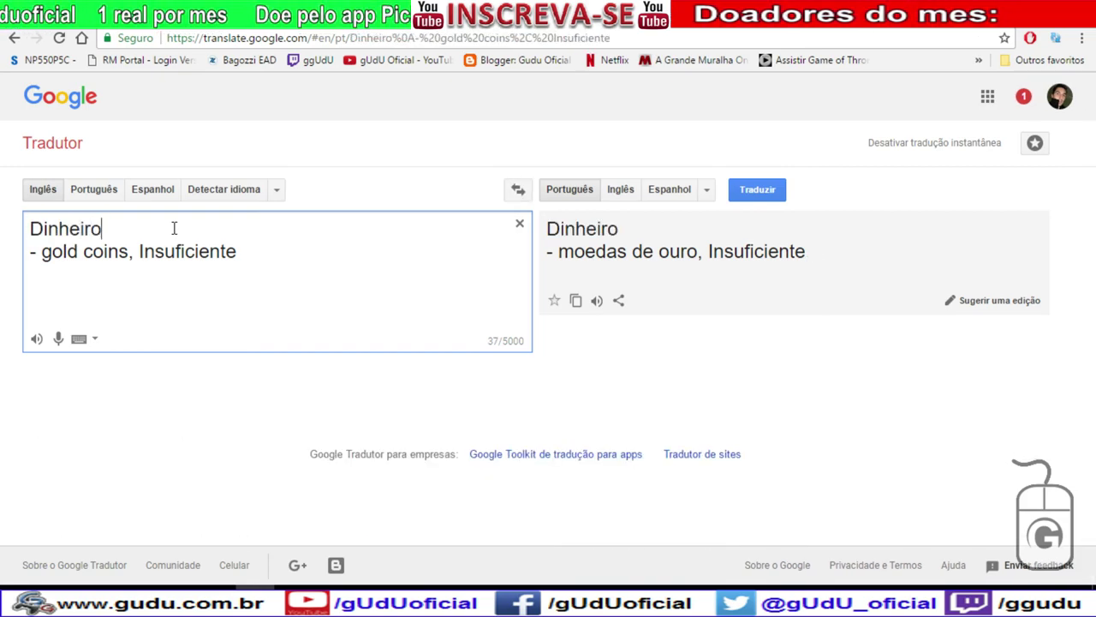
{"action": "key", "text": "Delete"}
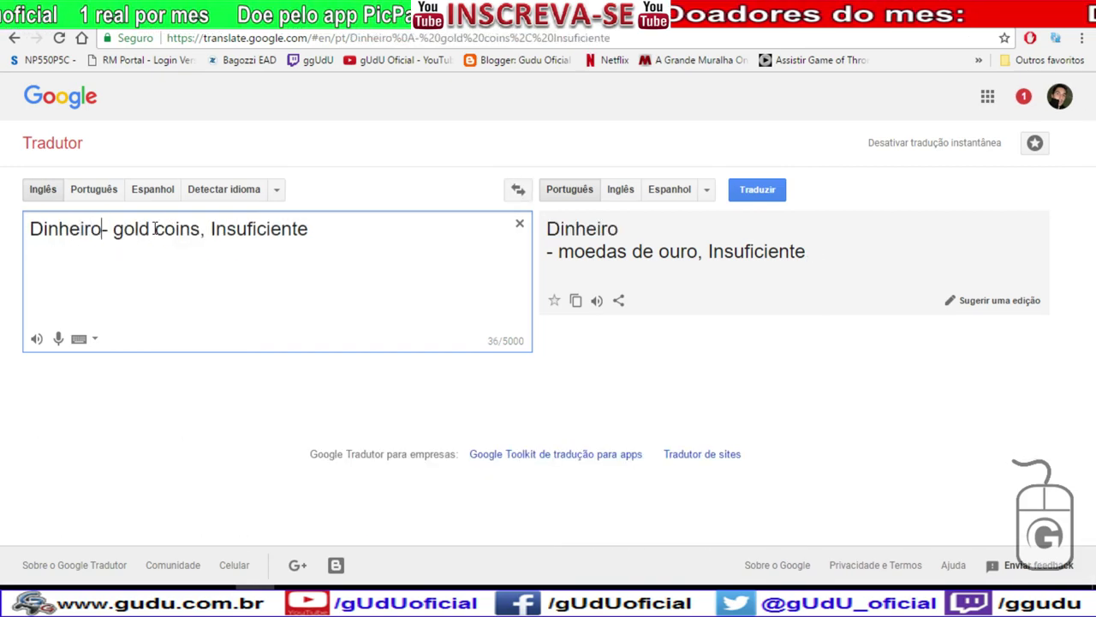
{"action": "left_click_drag", "start_coordinate": [119, 230], "coordinate": [203, 228]}
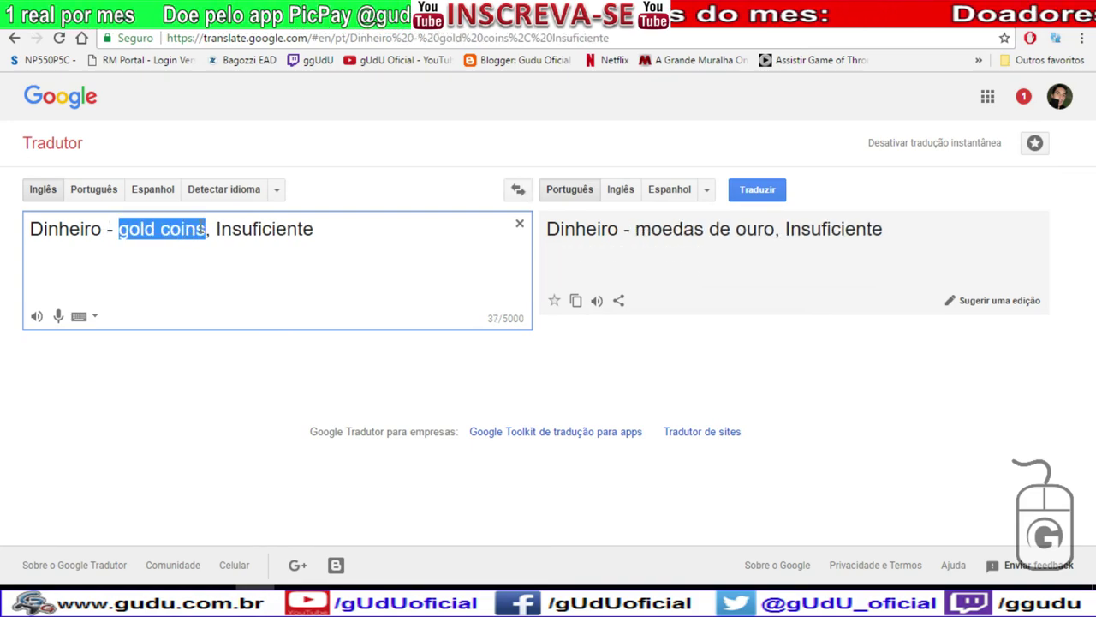
{"action": "left_click_drag", "start_coordinate": [898, 233], "coordinate": [552, 228]}
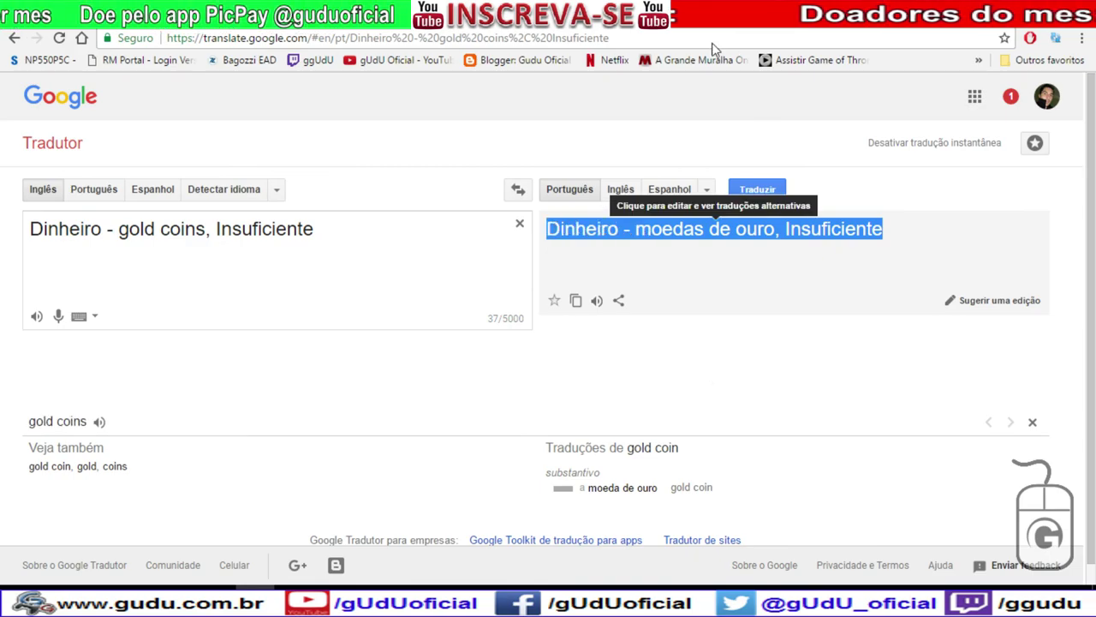
Back in the spreadsheet, enter "Dinheiro - moedas de ouro, Insuficiente" as the community translation in B7.
{"action": "key", "text": "ctrl+Tab"}
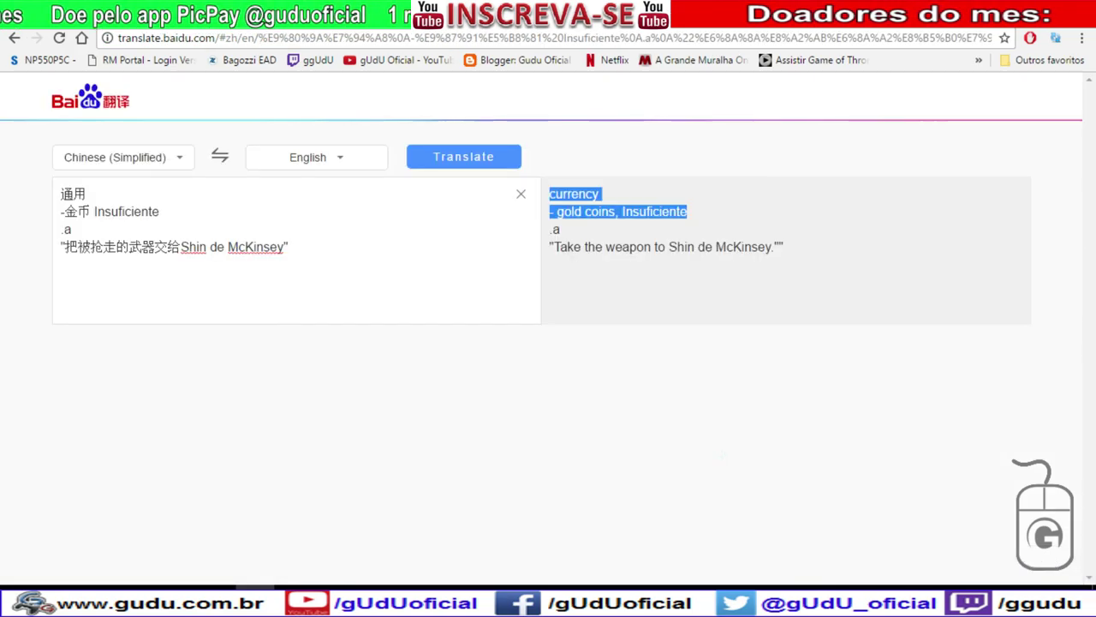
{"action": "key", "text": "ctrl+Tab"}
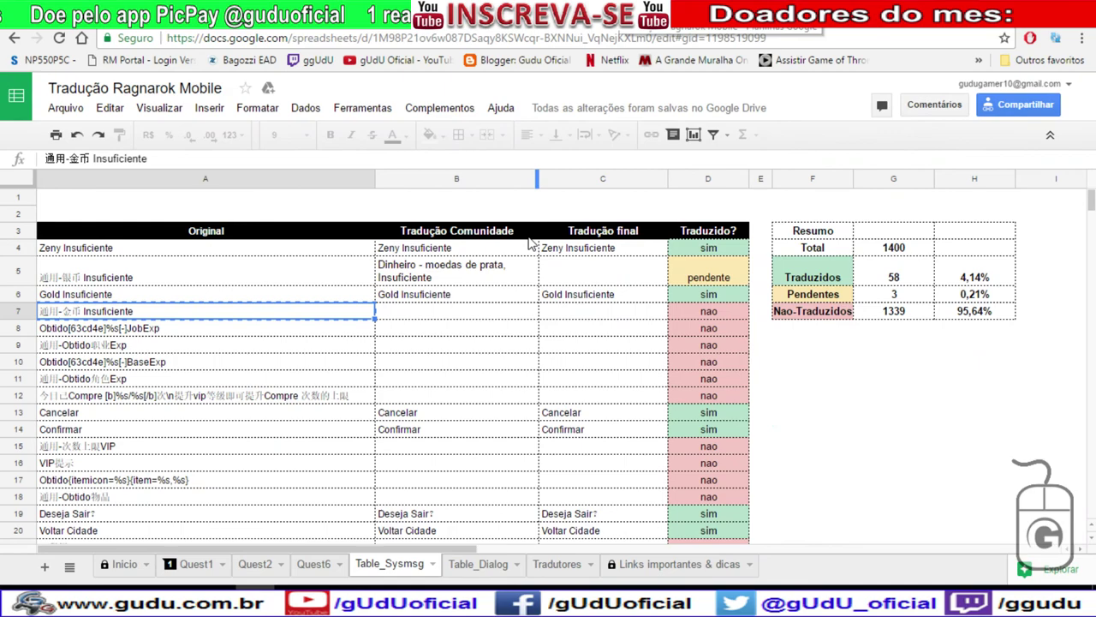
{"action": "left_click", "coordinate": [406, 315]}
{"action": "key", "text": "ctrl+v"}
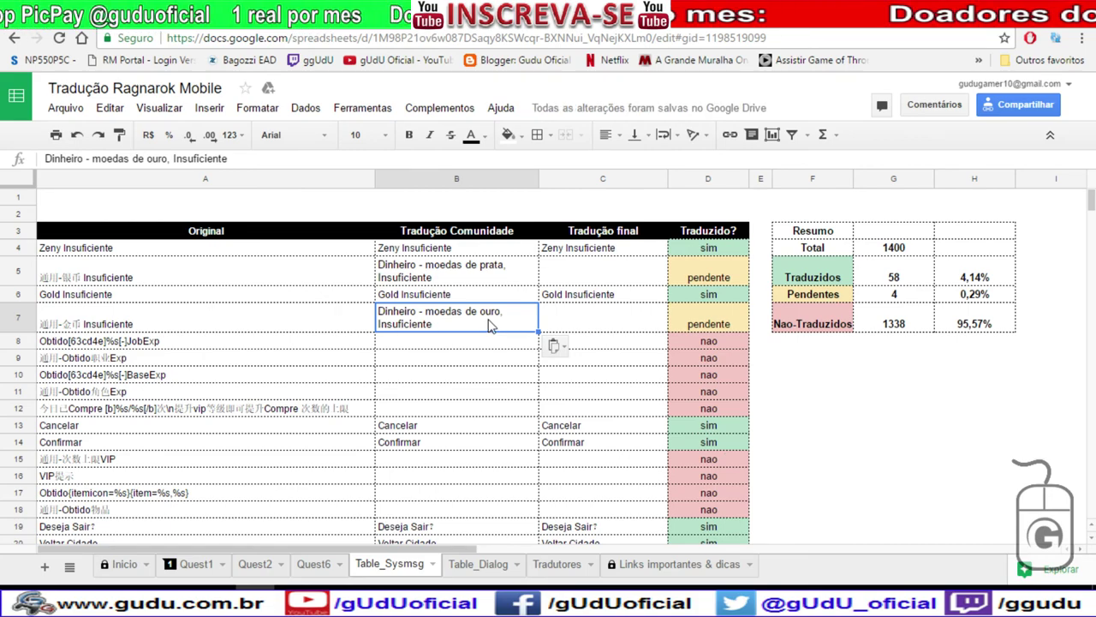
{"action": "left_click", "coordinate": [476, 349]}
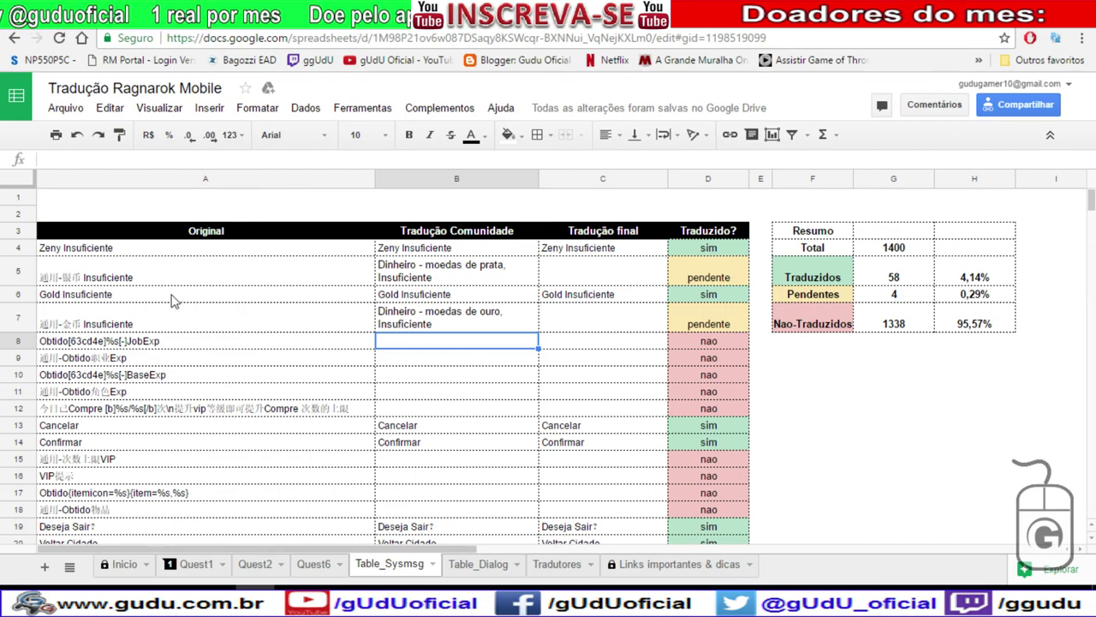
Copy the row 9 original 通用-Obtido职业Exp over the first two source lines in Baidu Translate and translate it to English.
{"action": "left_click", "coordinate": [334, 348]}
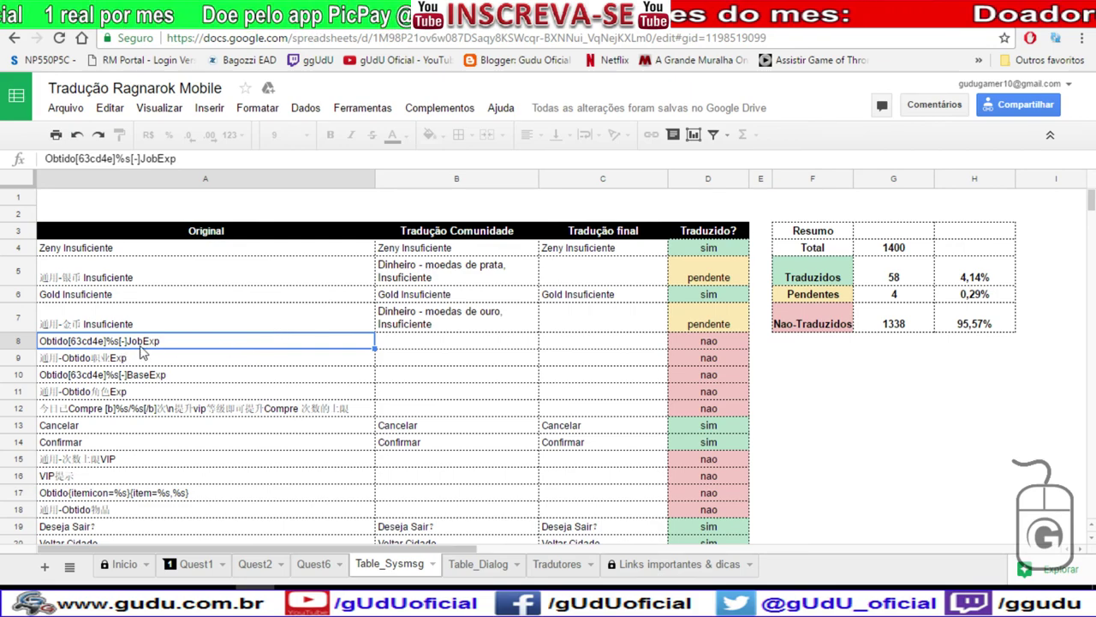
{"action": "left_click", "coordinate": [192, 362]}
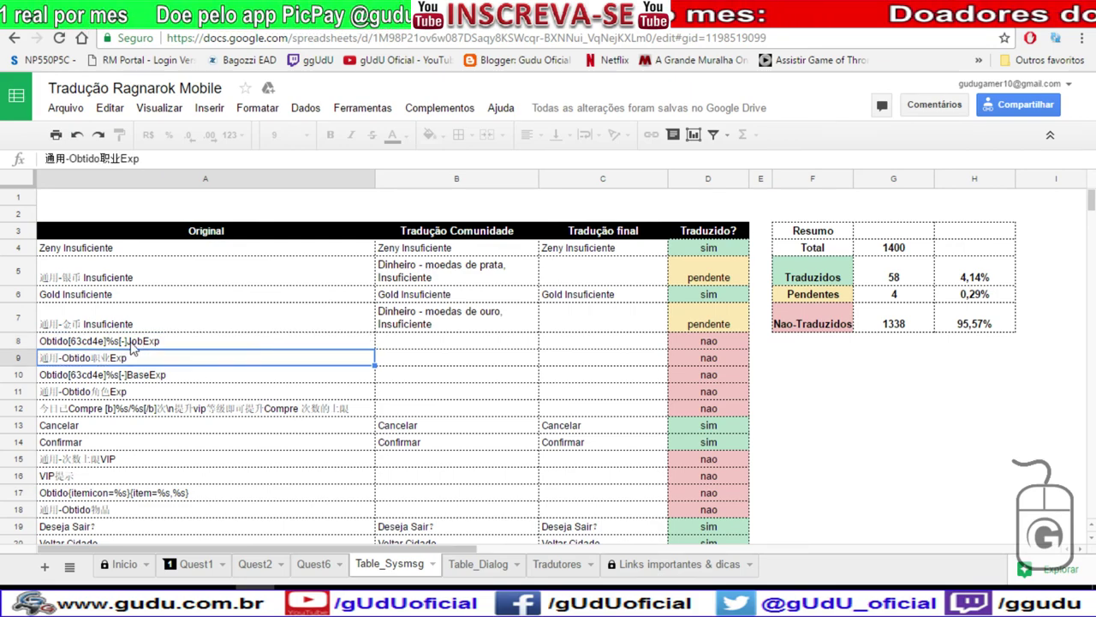
{"action": "key", "text": "ctrl+c"}
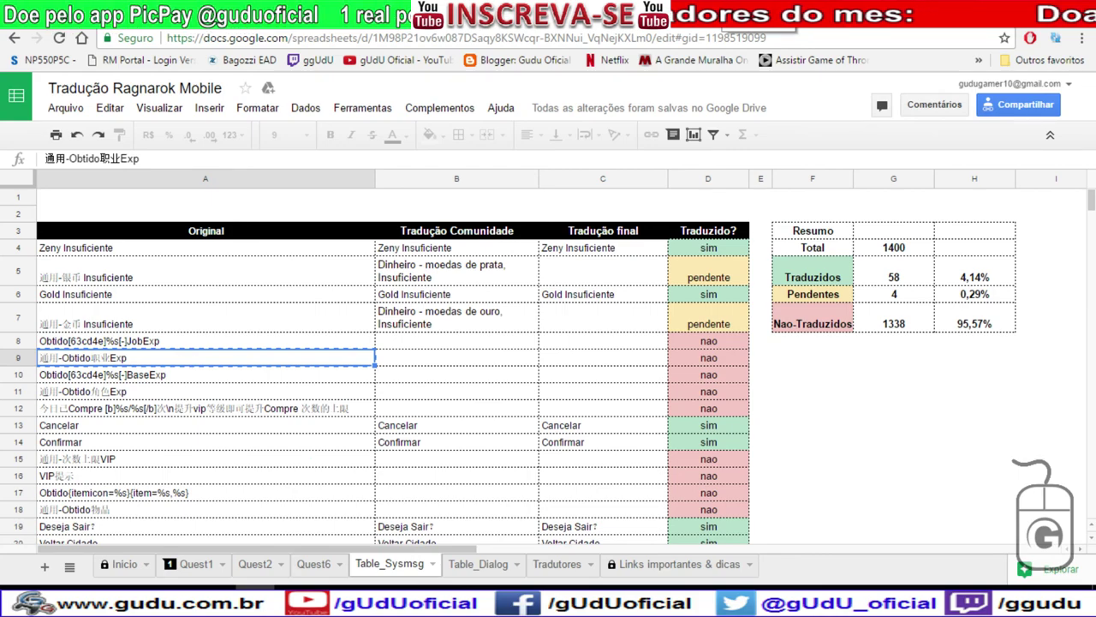
{"action": "key", "text": "ctrl+Tab"}
{"action": "left_click_drag", "start_coordinate": [196, 213], "coordinate": [1, 171]}
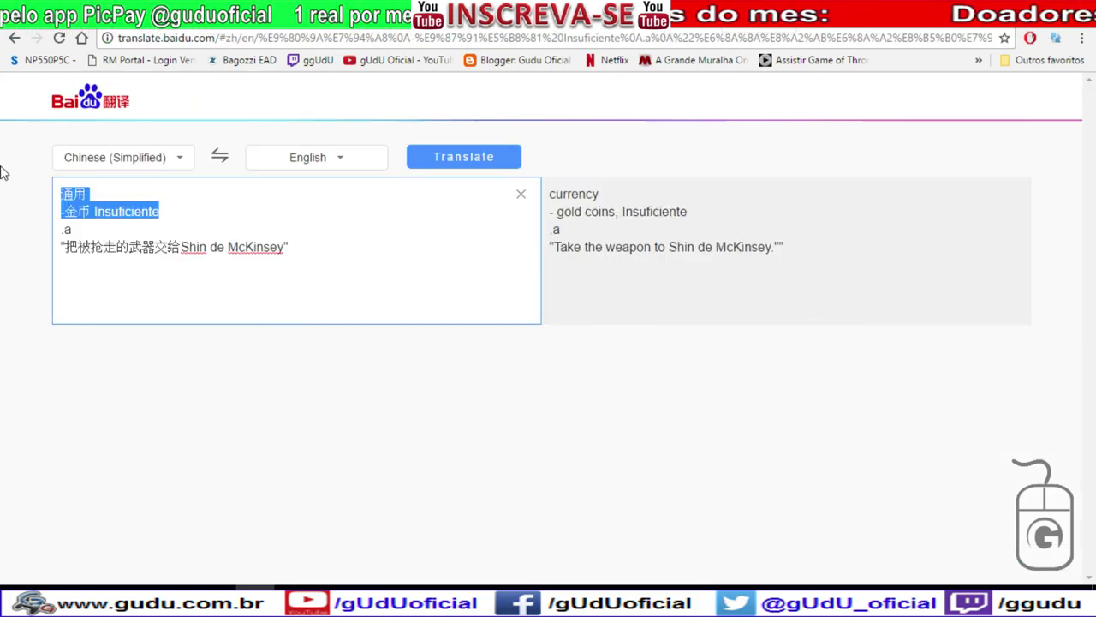
{"action": "key", "text": "ctrl+v"}
{"action": "left_click", "coordinate": [450, 155]}
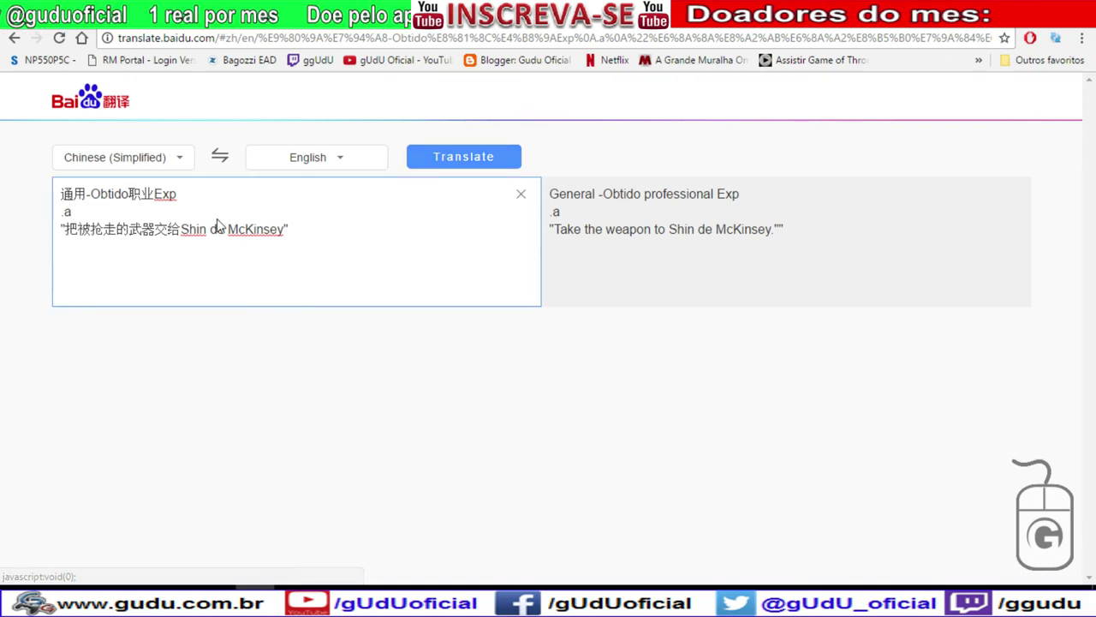
Put 通用 on its own line above -Obtido职业Exp and copy the first two lines of the English result for Google Tradutor.
{"action": "left_click", "coordinate": [88, 193]}
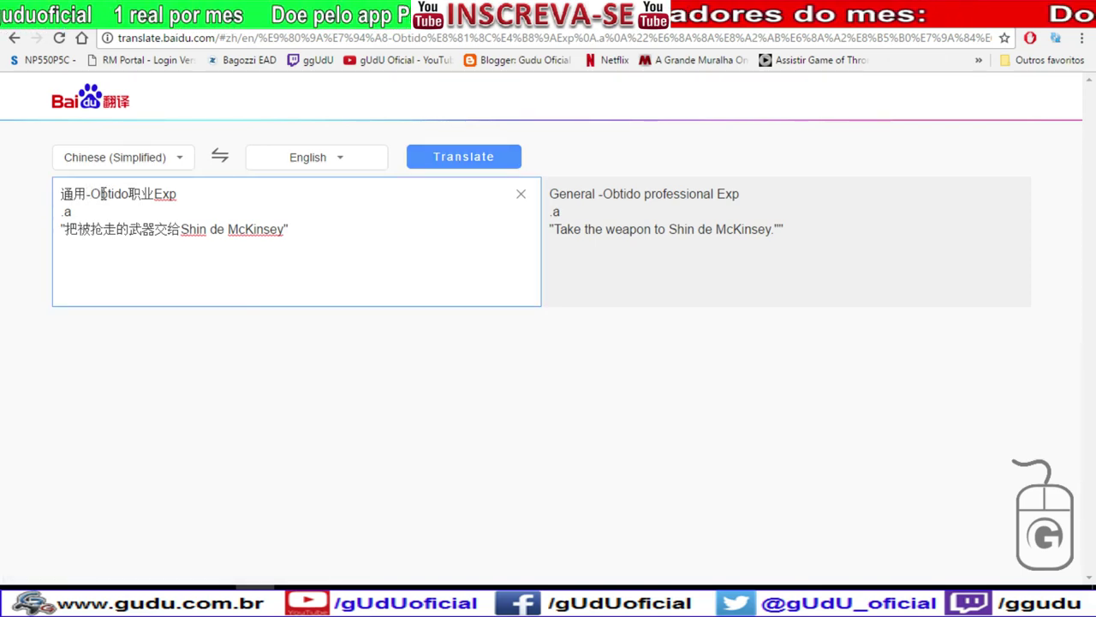
{"action": "key", "text": "Return"}
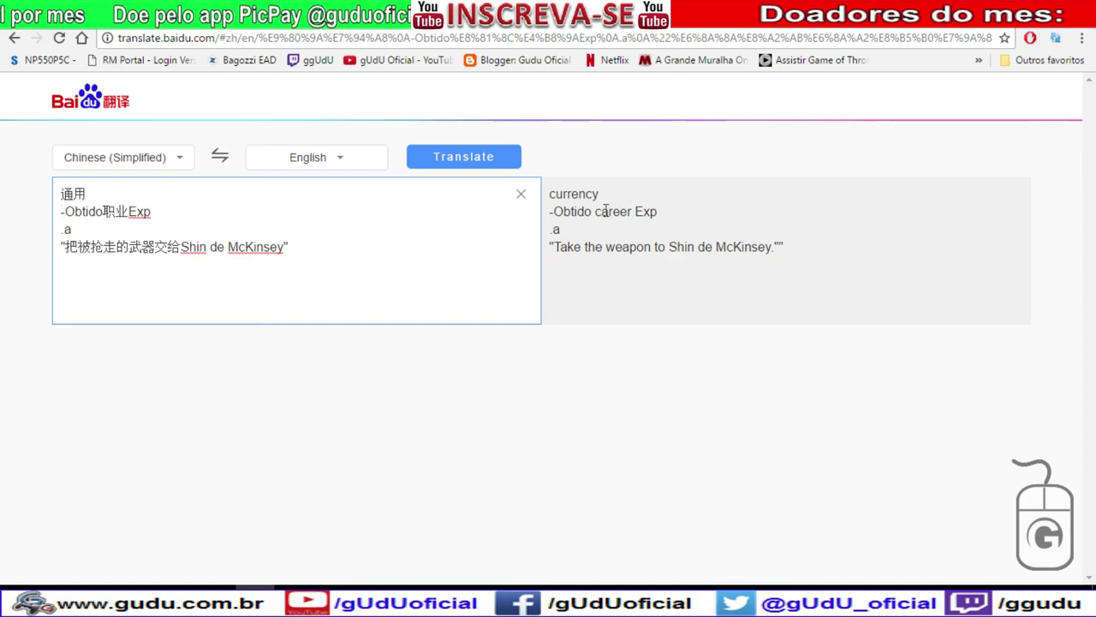
{"action": "left_click_drag", "start_coordinate": [662, 213], "coordinate": [552, 196]}
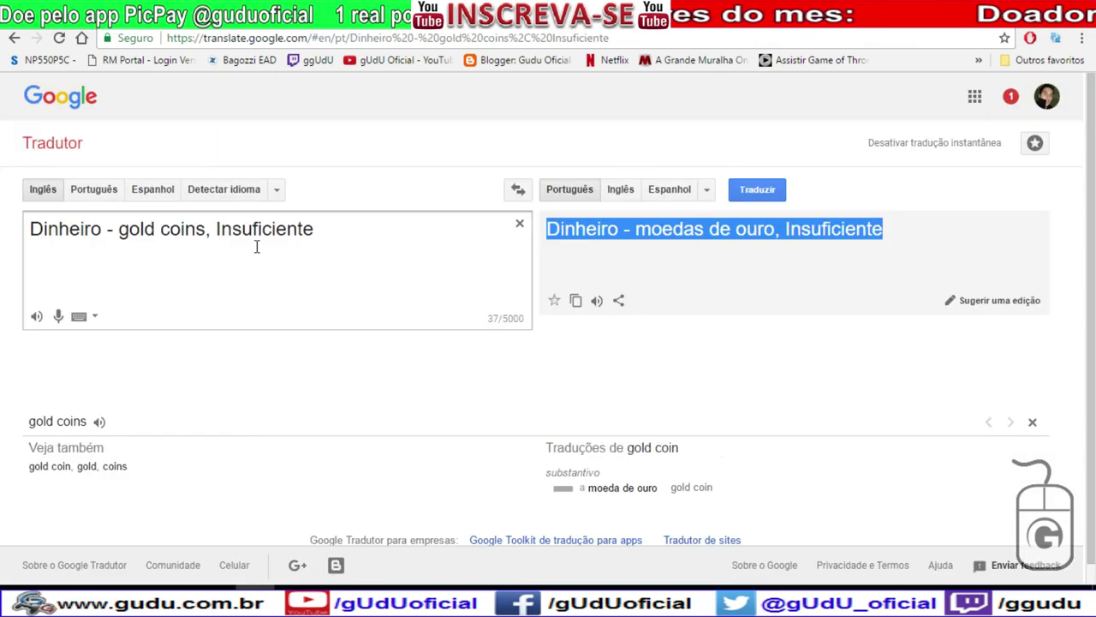
Replace the Google Tradutor source text with the copied currency / -Obtido career Exp lines and look up alternative translations of "currency".
{"action": "triple_click", "coordinate": [137, 216]}
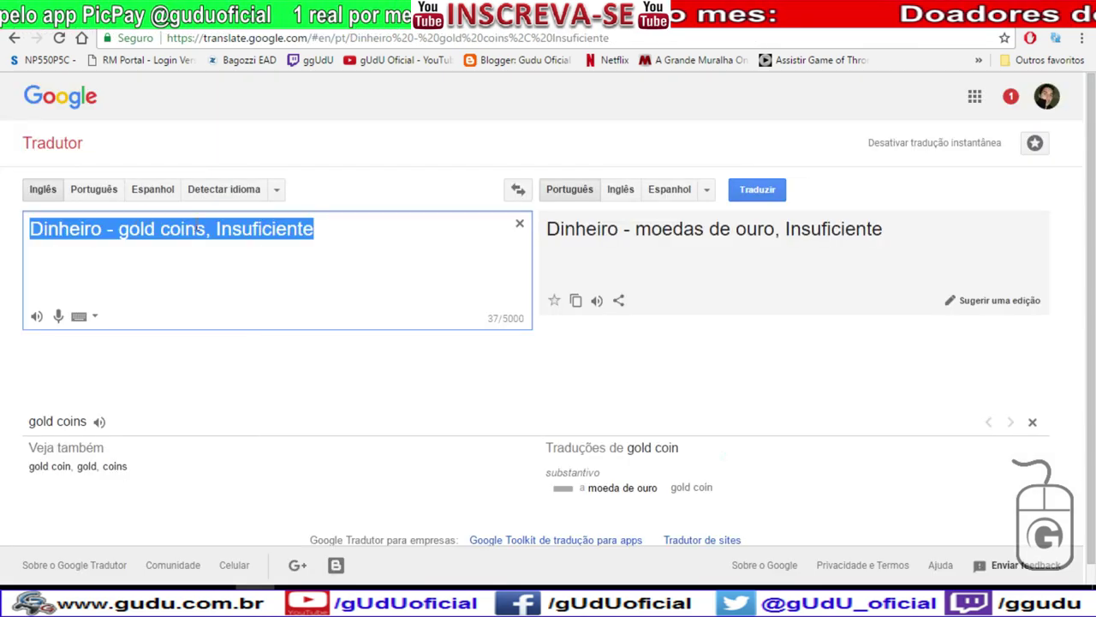
{"action": "key", "text": "ctrl+v"}
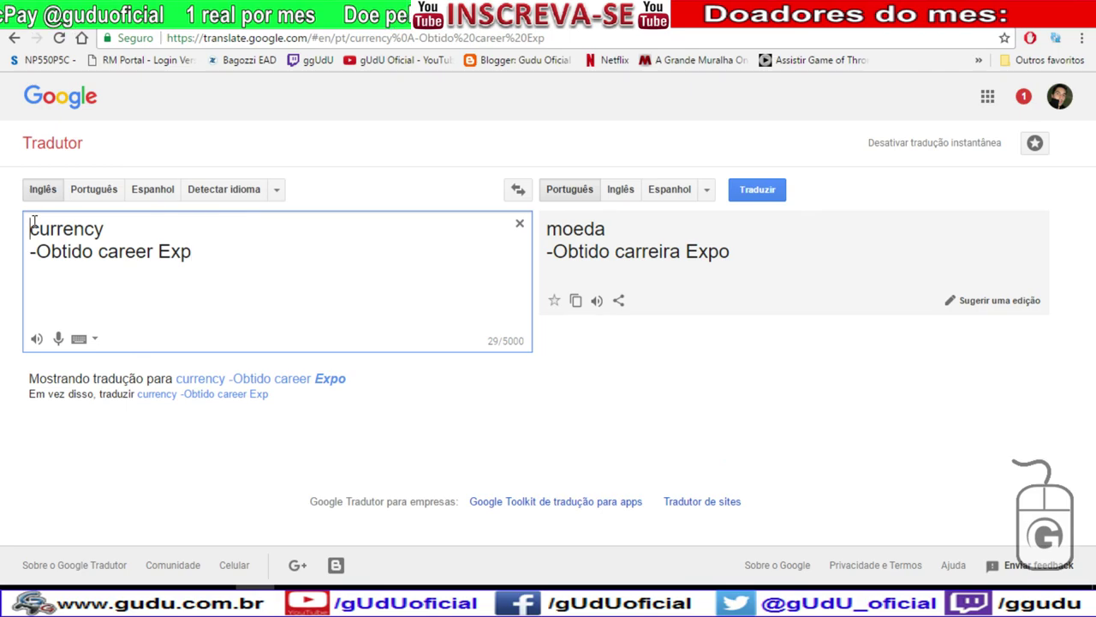
{"action": "double_click", "coordinate": [62, 228]}
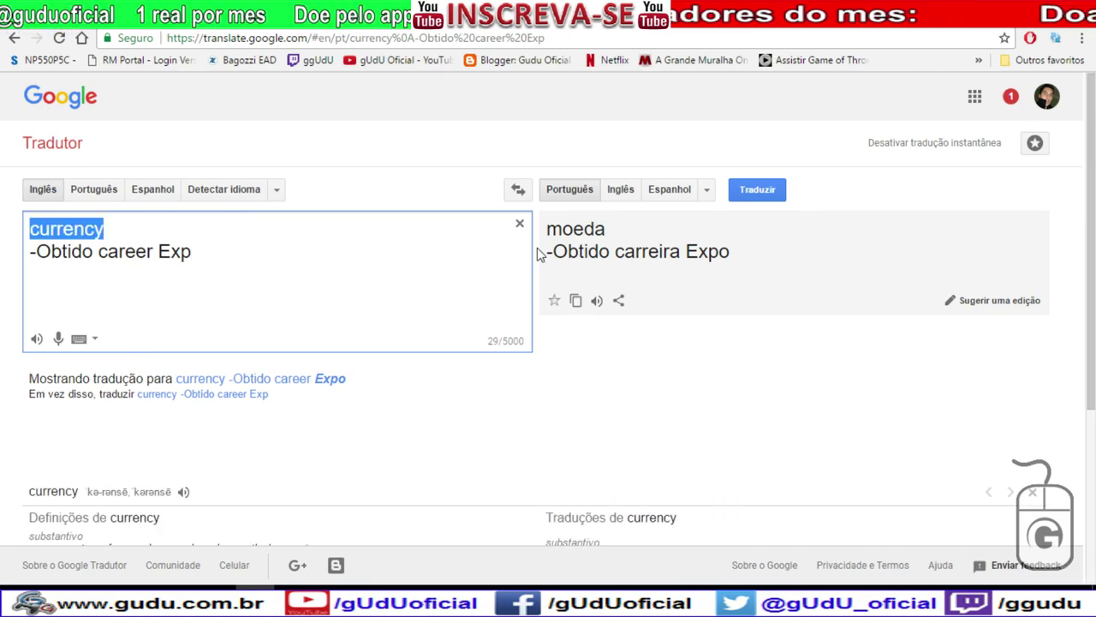
{"action": "scroll", "coordinate": [540, 254], "scroll_direction": "down", "scroll_amount": 1}
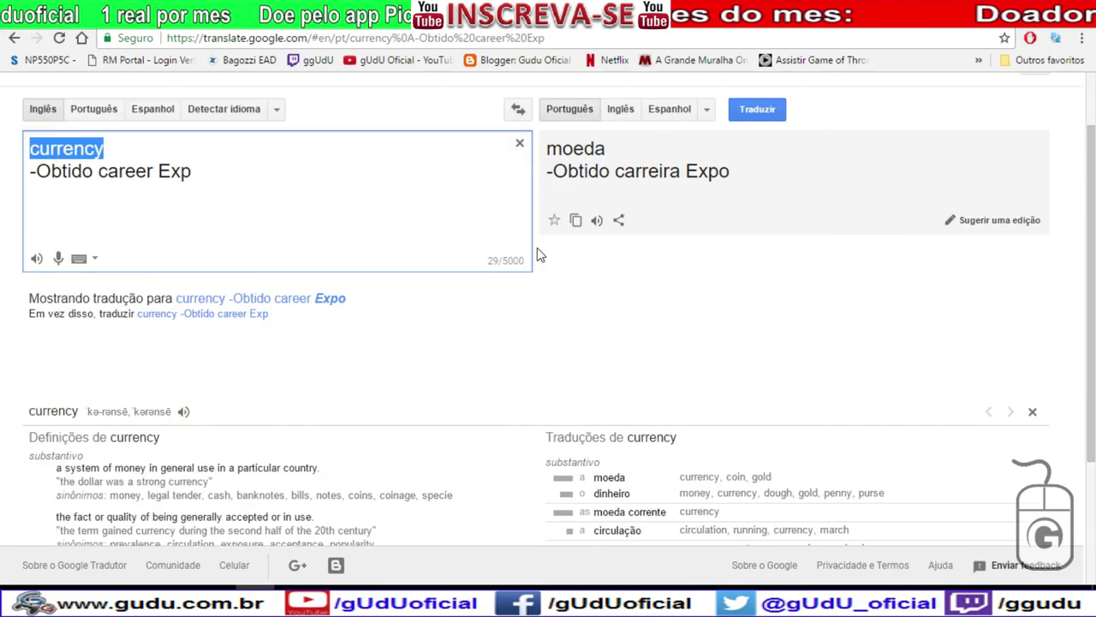
{"action": "scroll", "coordinate": [540, 255], "scroll_direction": "down", "scroll_amount": 1}
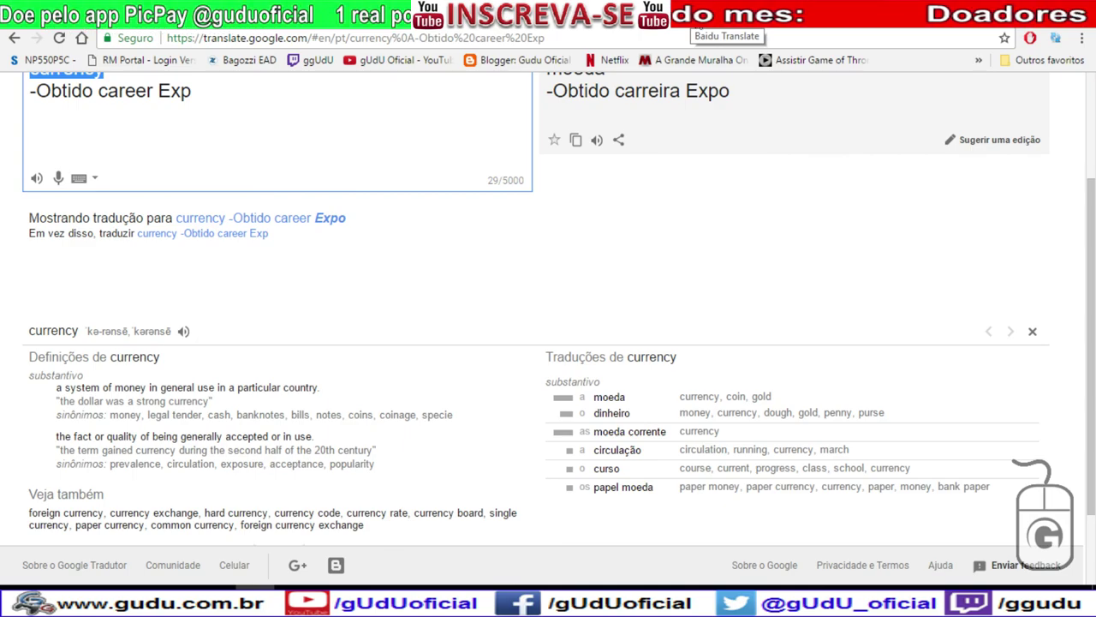
Return to the spreadsheet, review the row 9 original and select its community translation cell B9.
{"action": "left_click", "coordinate": [698, 17]}
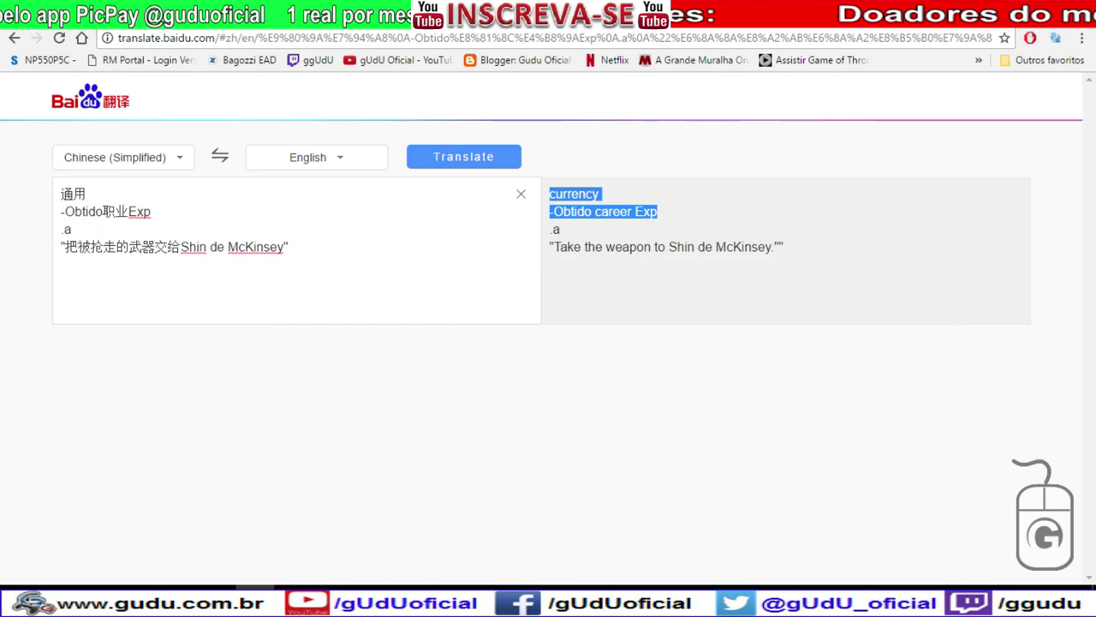
{"action": "key", "text": "ctrl+Tab"}
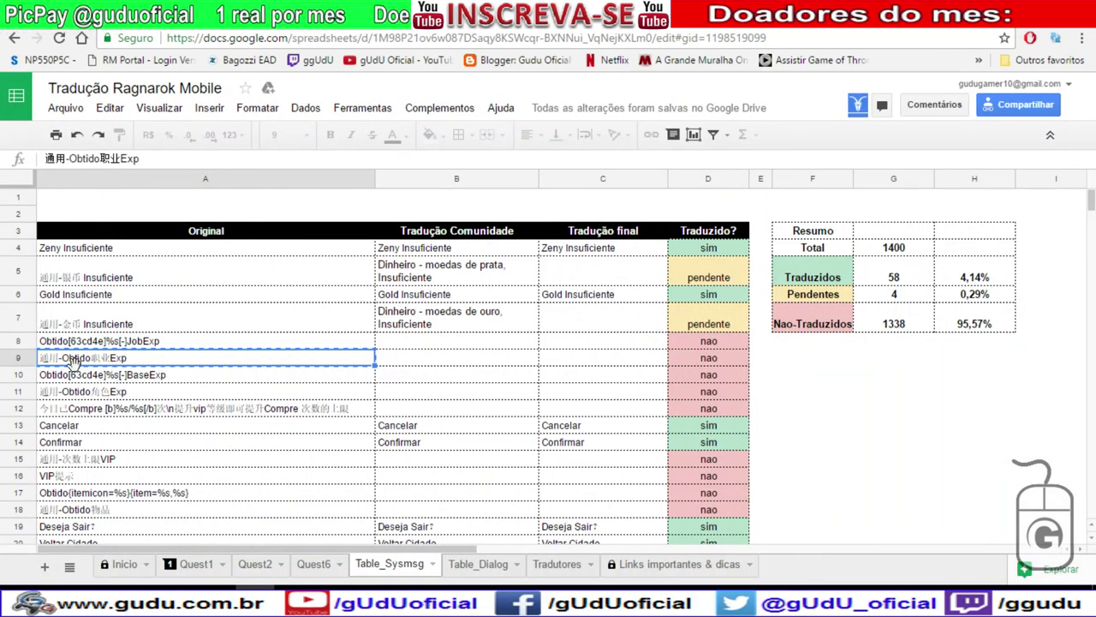
{"action": "key", "text": "ctrl+c"}
{"action": "left_click", "coordinate": [402, 364]}
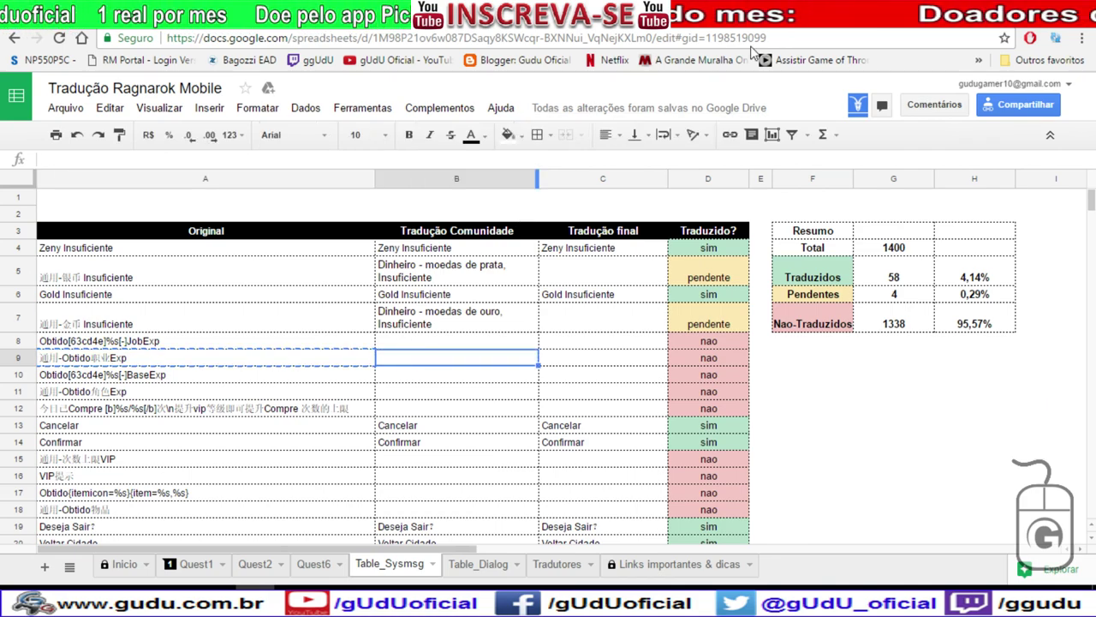
Copy the two-line Portuguese translation of the row 9 text from Google Tradutor.
{"action": "key", "text": "ctrl+Tab"}
{"action": "scroll", "coordinate": [648, 154], "scroll_direction": "up", "scroll_amount": 1}
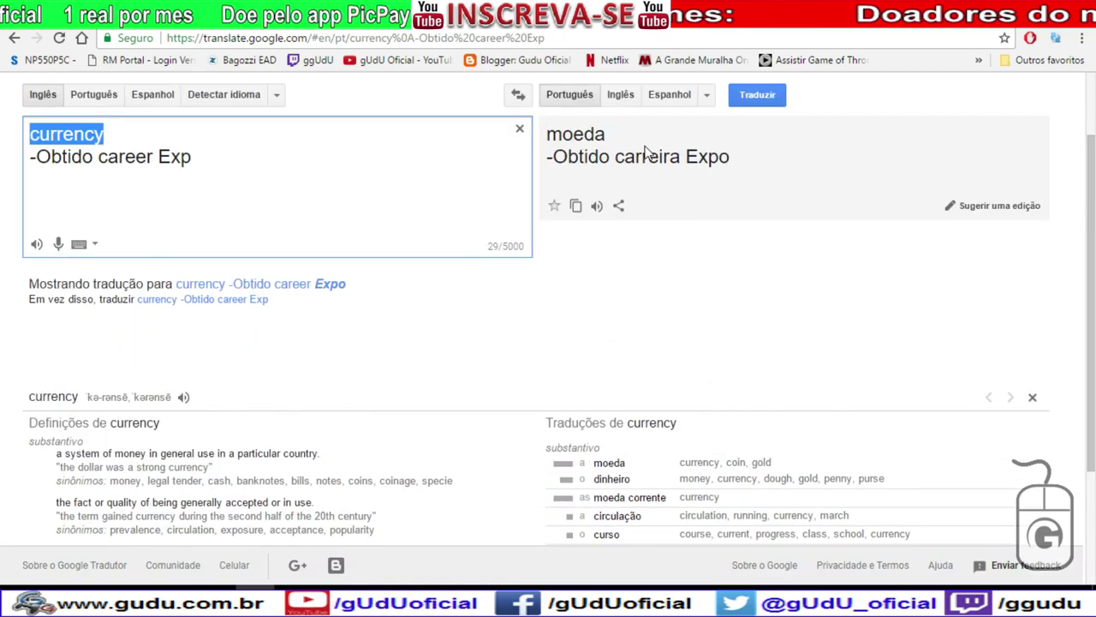
{"action": "scroll", "coordinate": [648, 154], "scroll_direction": "up", "scroll_amount": 1}
{"action": "double_click", "coordinate": [563, 231]}
{"action": "left_click_drag", "start_coordinate": [730, 251], "coordinate": [547, 229]}
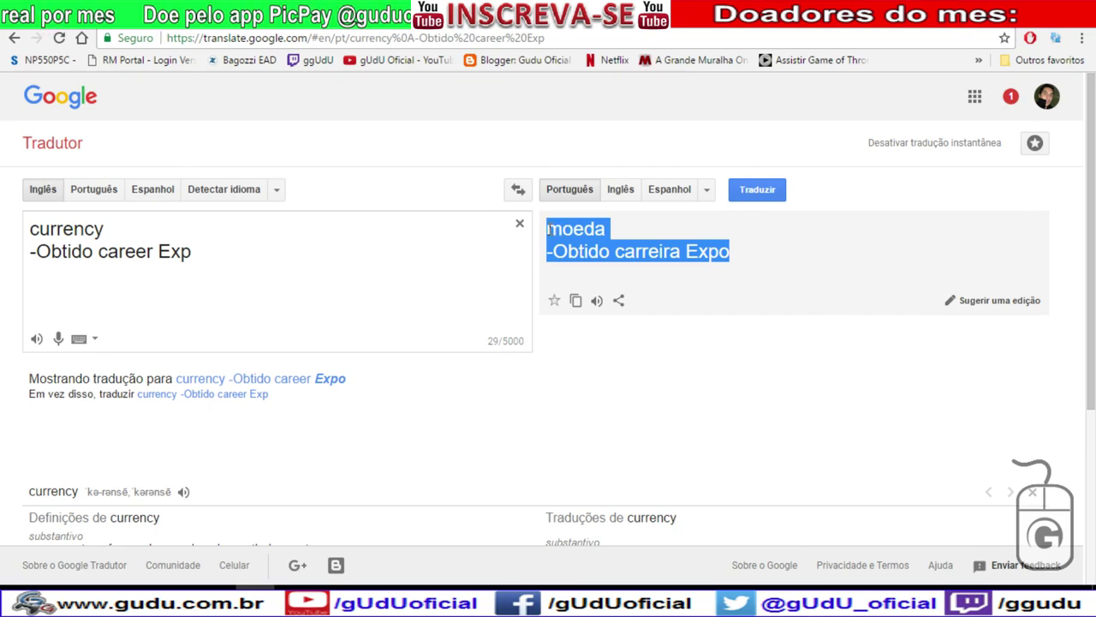
Paste the translation into B9 in the spreadsheet and join it into one line reading "moeda - Obtido carreira Expo".
{"action": "key", "text": "ctrl+Tab"}
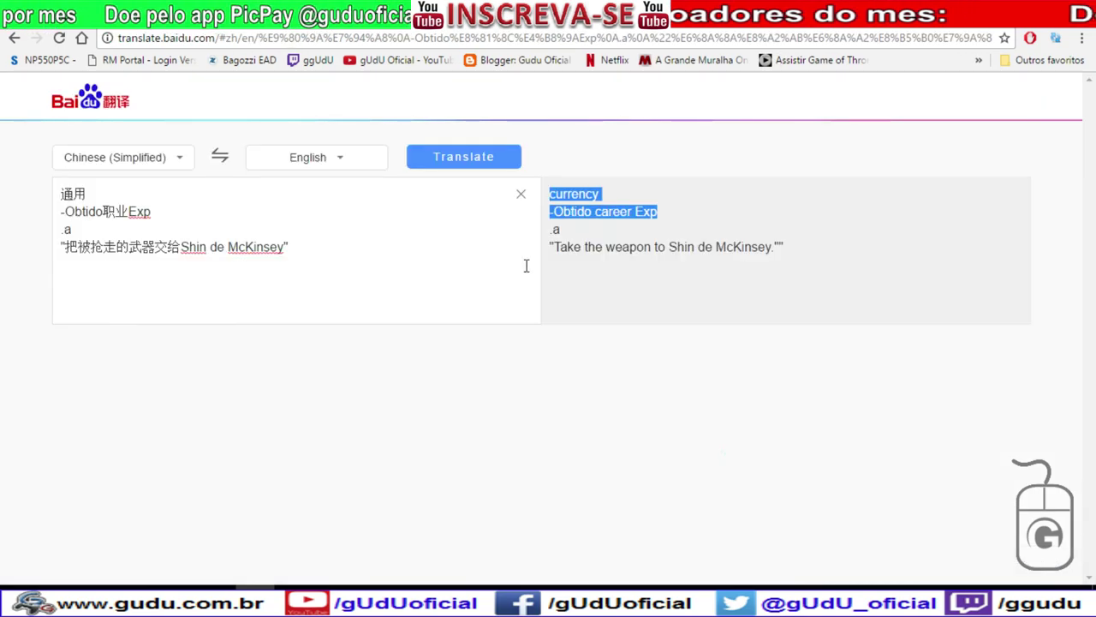
{"action": "key", "text": "ctrl+Tab"}
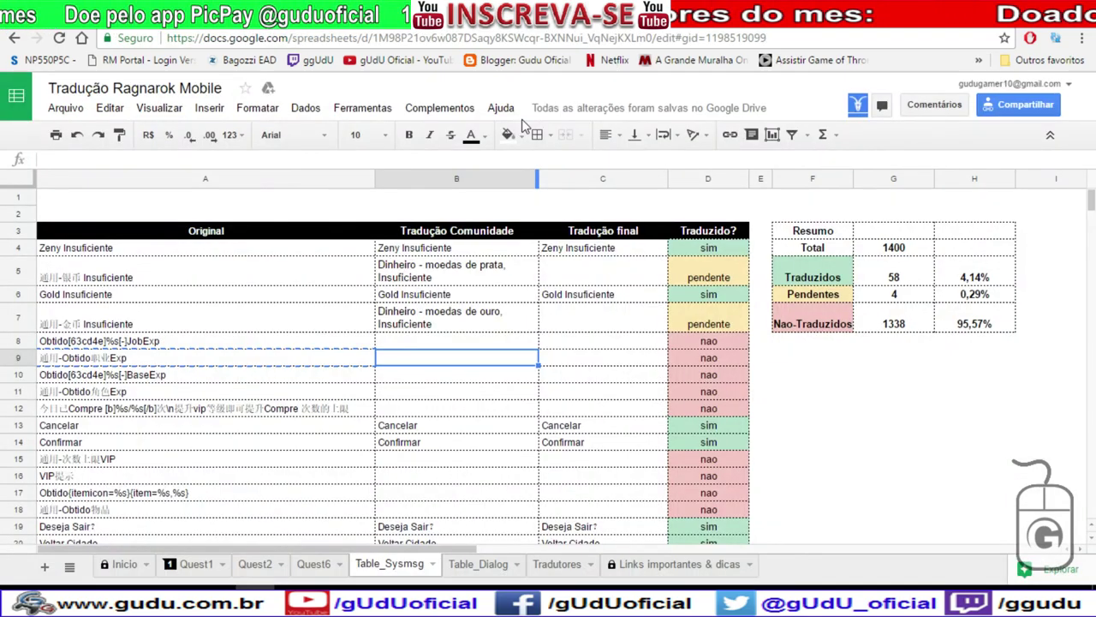
{"action": "double_click", "coordinate": [420, 364]}
{"action": "key", "text": "ctrl+v"}
{"action": "key", "text": "Home"}
{"action": "key", "text": "Delete"}
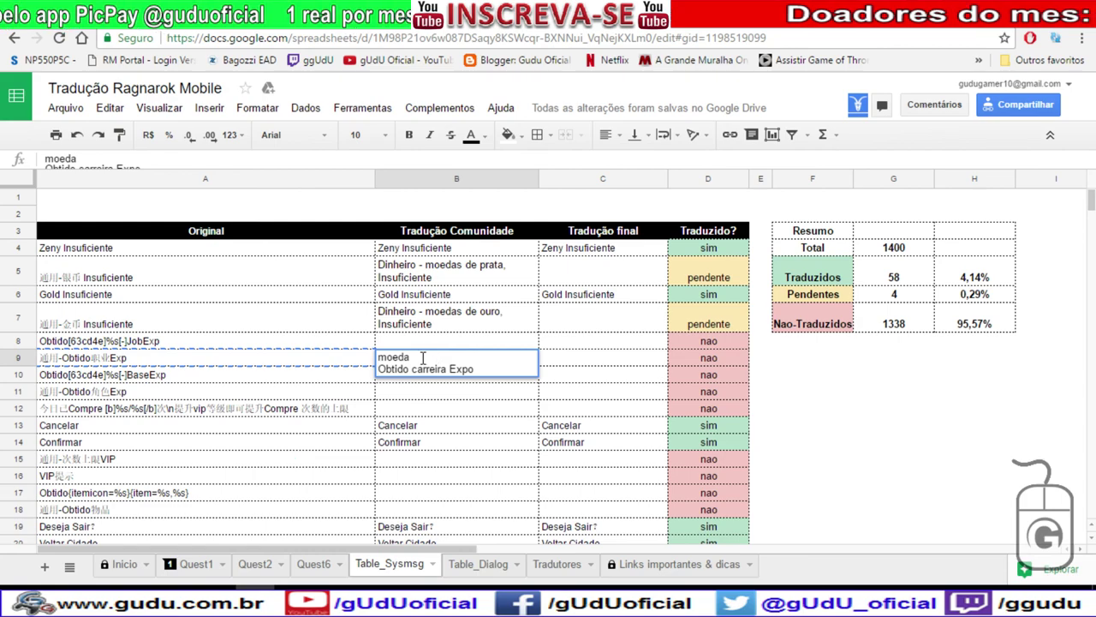
{"action": "key", "text": "BackSpace"}
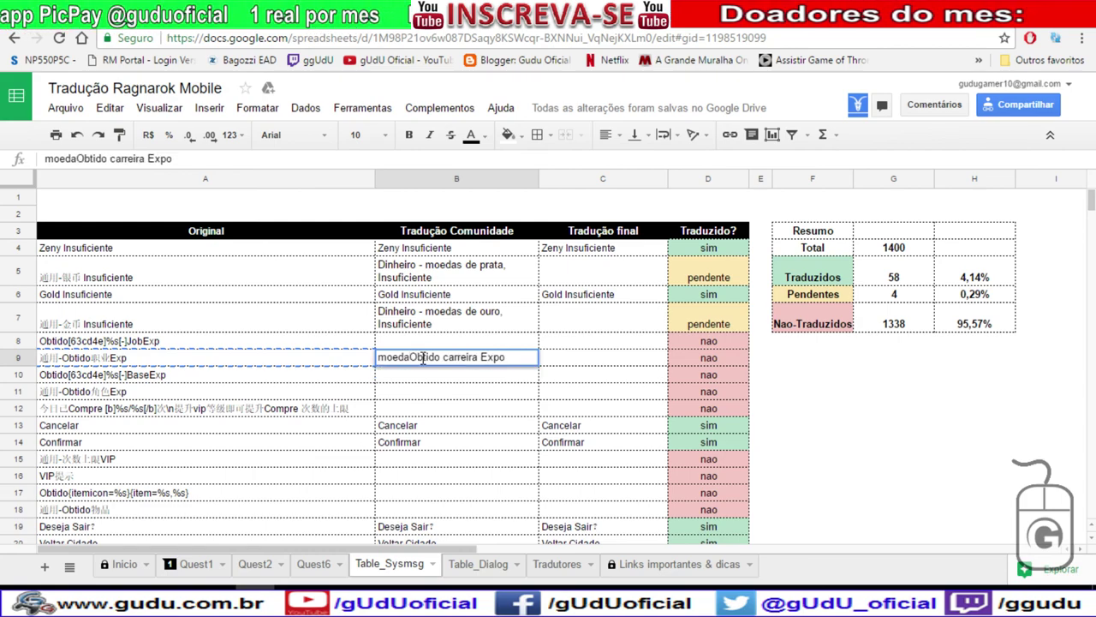
{"action": "type", "text": "-"}
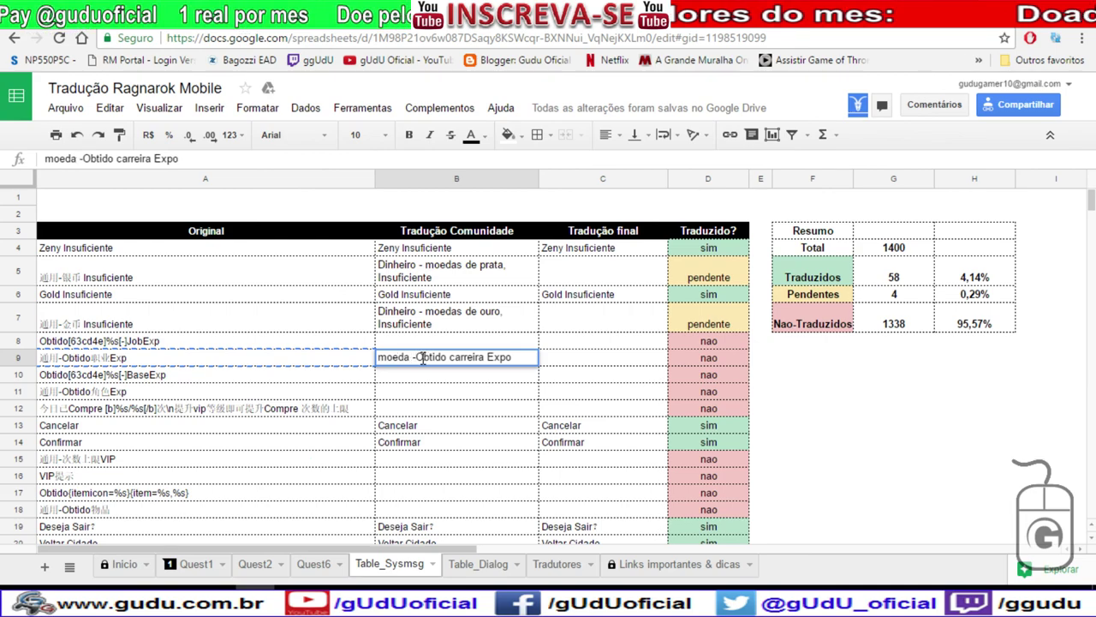
Recheck the alternatives for "currency" in Google Tradutor and replace "moeda" with "Progresso" in B9.
{"action": "key", "text": "ctrl+shift+Left"}
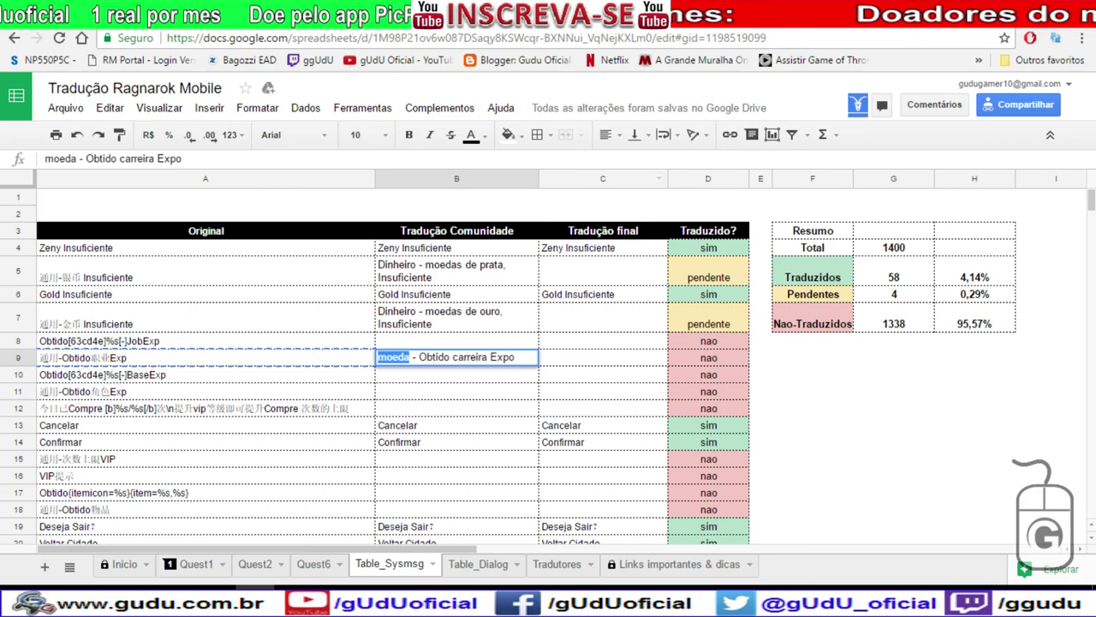
{"action": "key", "text": "ctrl+Tab"}
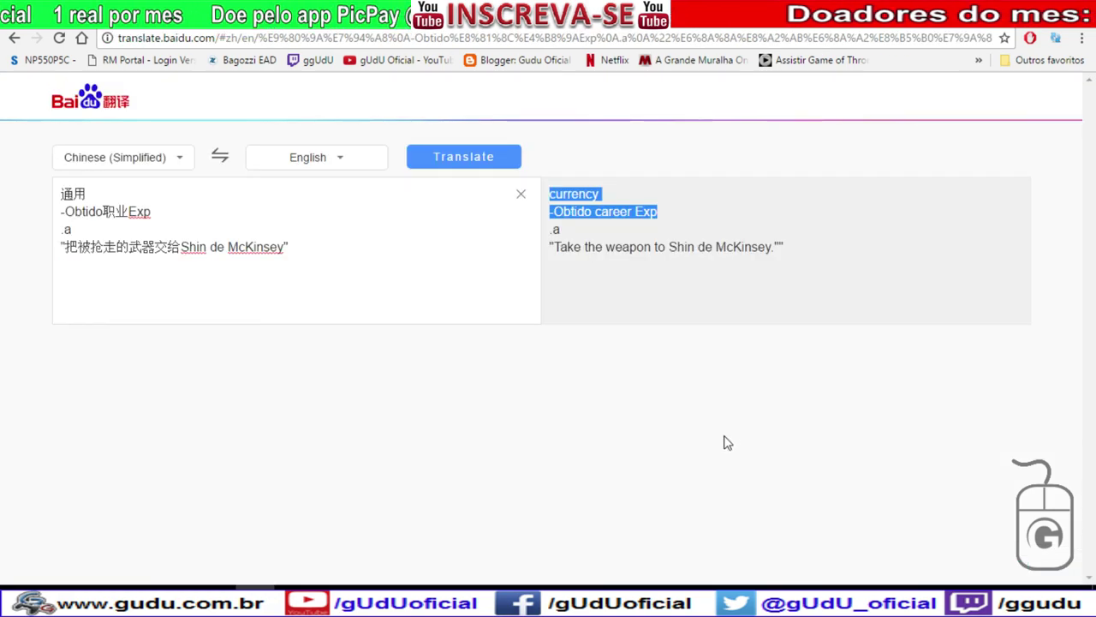
{"action": "key", "text": "ctrl+Tab"}
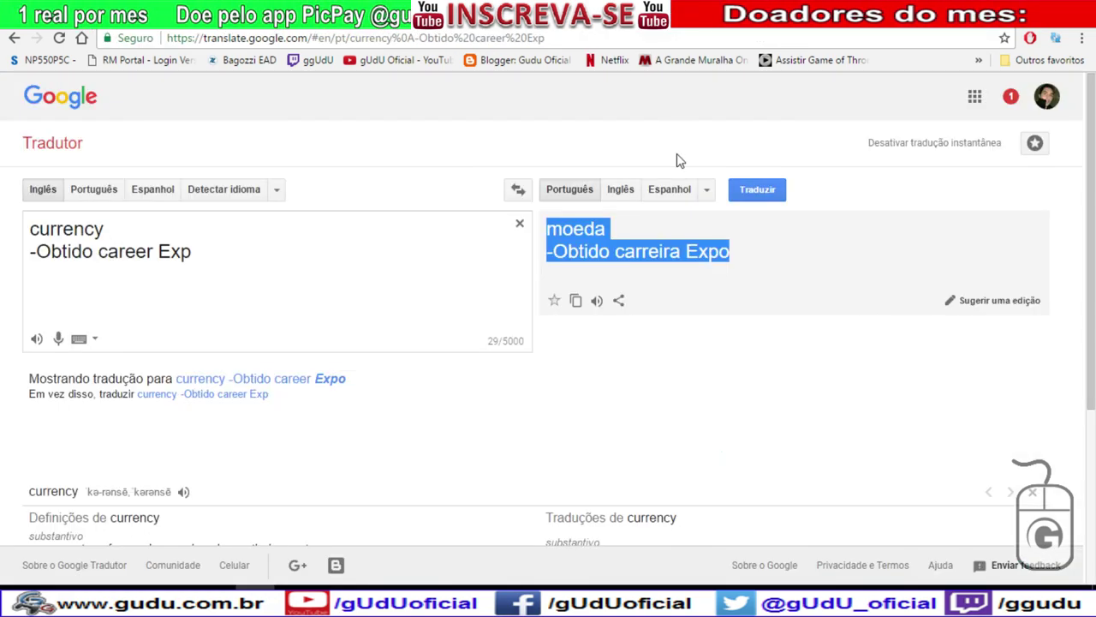
{"action": "scroll", "coordinate": [673, 272], "scroll_direction": "down", "scroll_amount": 1}
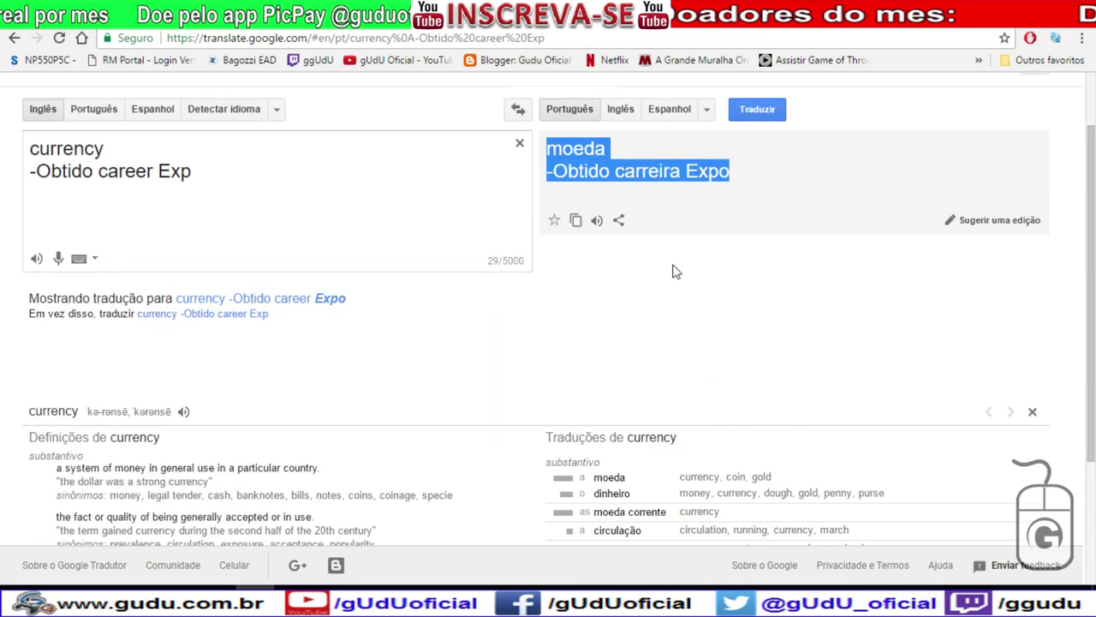
{"action": "key", "text": "ctrl+Tab"}
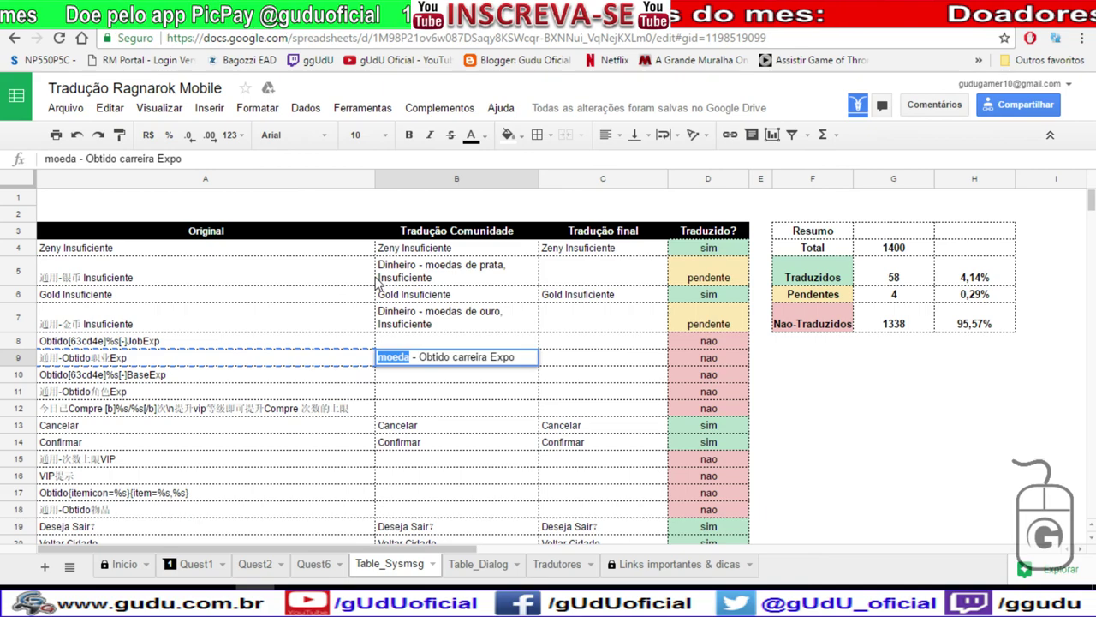
{"action": "type", "text": "Progresso"}
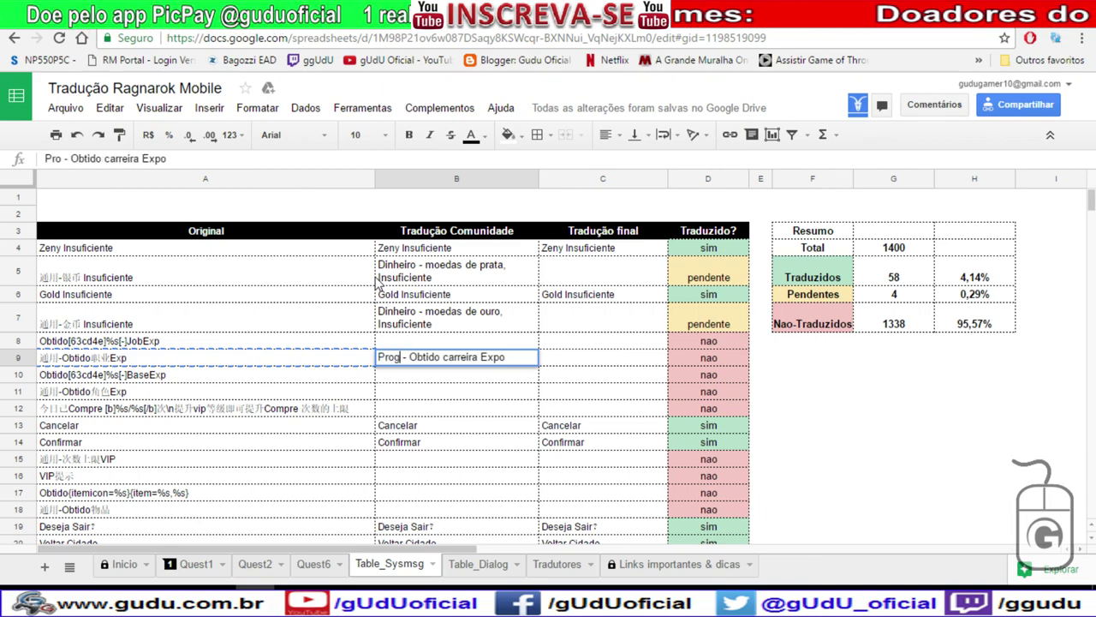